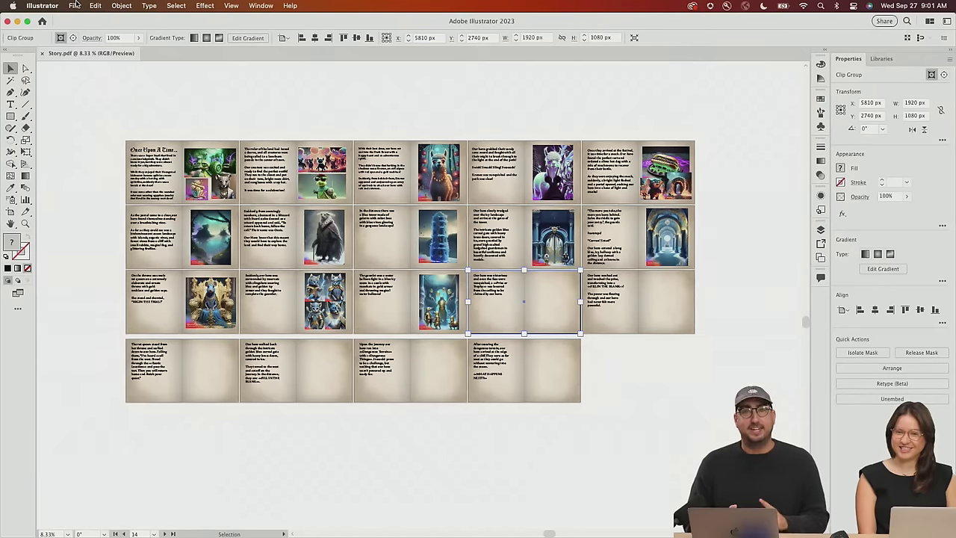
Save the storybook as an Adobe PDF with the Smallest File Size preset, replacing the existing Story.pdf
{"action": "left_click", "coordinate": [75, 5]}
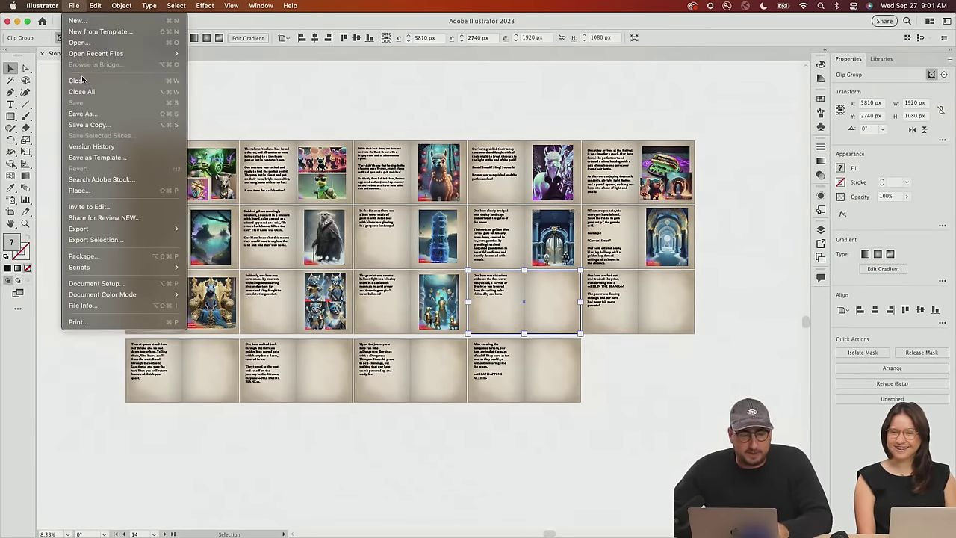
{"action": "left_click", "coordinate": [119, 115]}
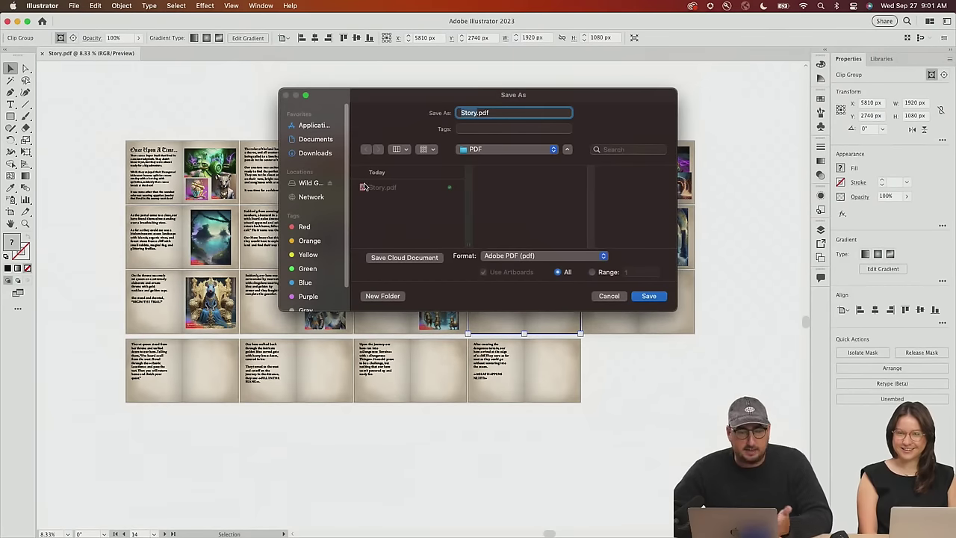
{"action": "left_click", "coordinate": [649, 296]}
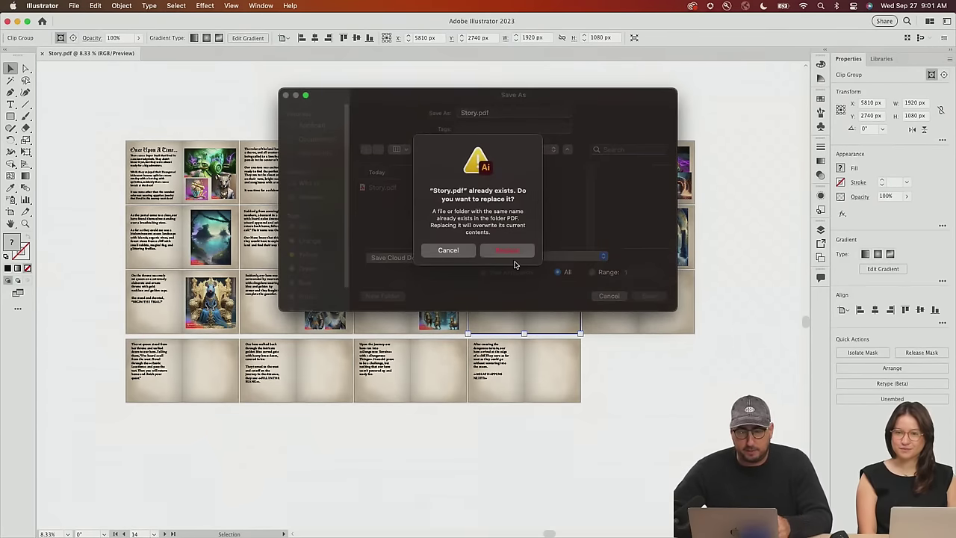
{"action": "left_click", "coordinate": [510, 249]}
{"action": "left_click", "coordinate": [507, 366]}
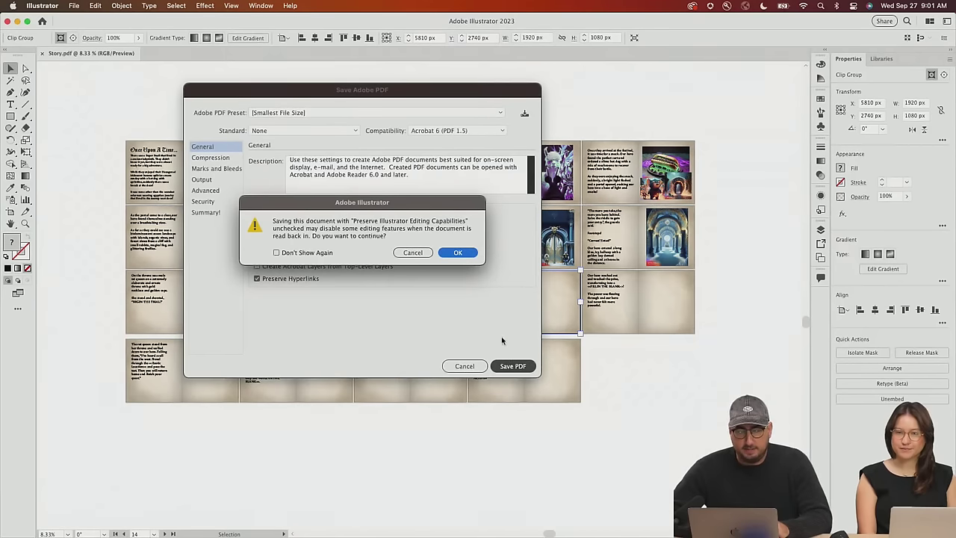
{"action": "left_click", "coordinate": [457, 252]}
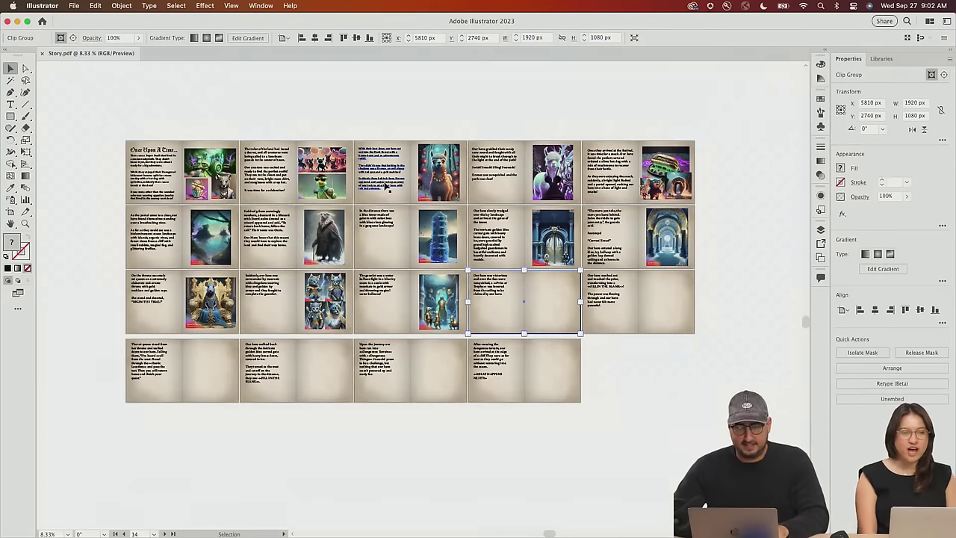
Switch to Adobe Express in Chrome, import Story.pdf from the PDF folder, and open the converted file for editing
{"action": "key", "text": "super+Tab"}
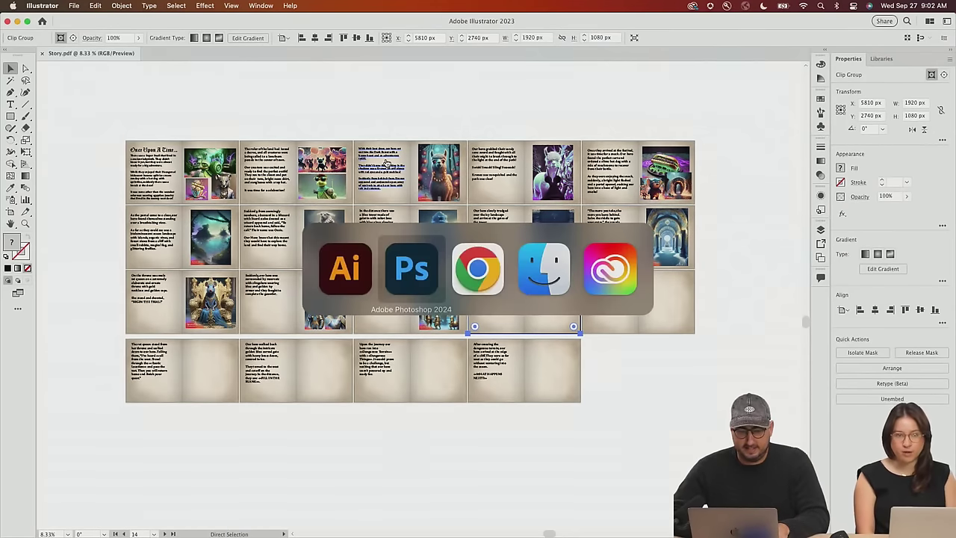
{"action": "key", "text": "super+Tab"}
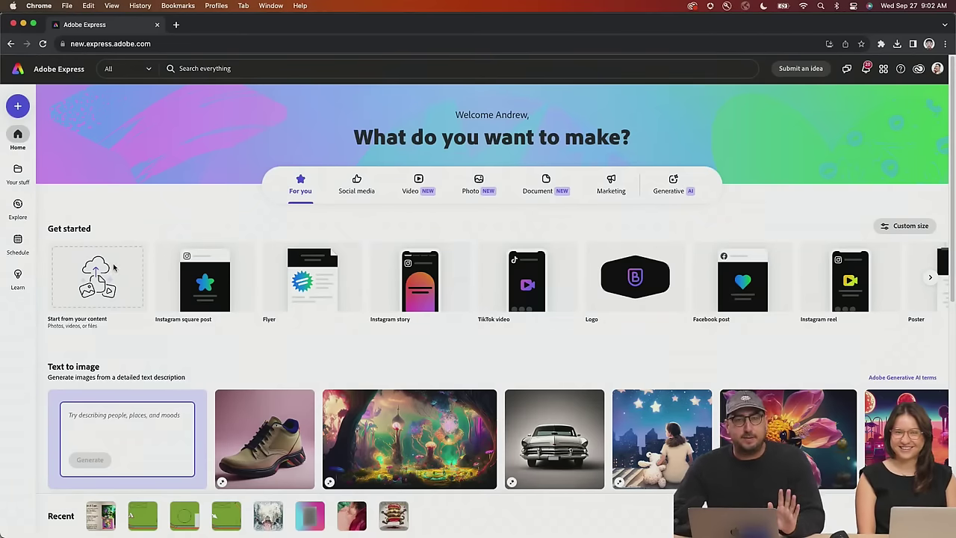
{"action": "left_click", "coordinate": [114, 267]}
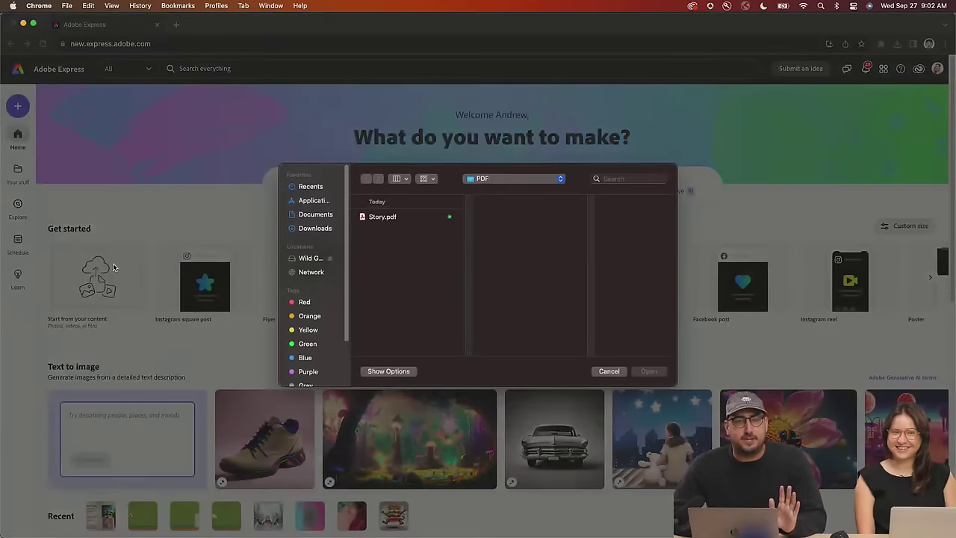
{"action": "left_click", "coordinate": [402, 218]}
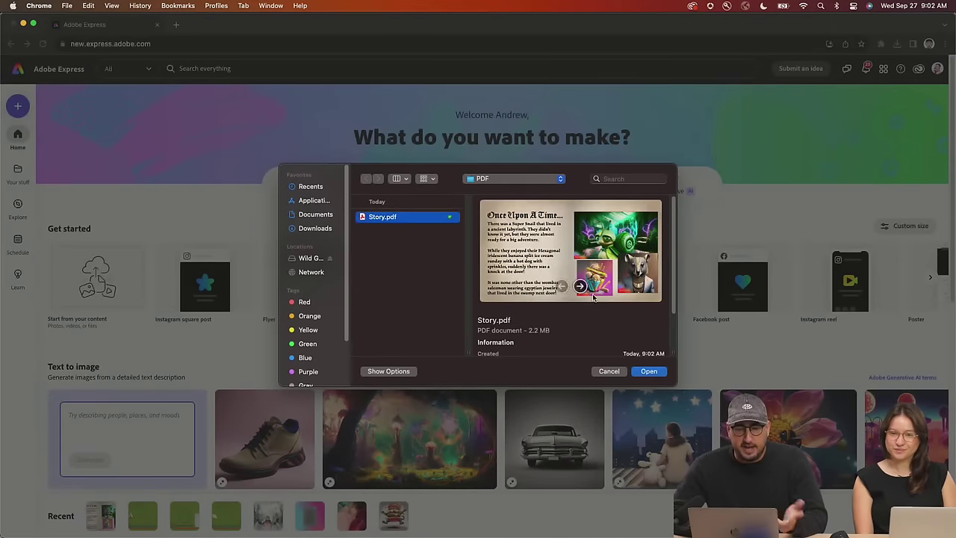
{"action": "left_click", "coordinate": [648, 371]}
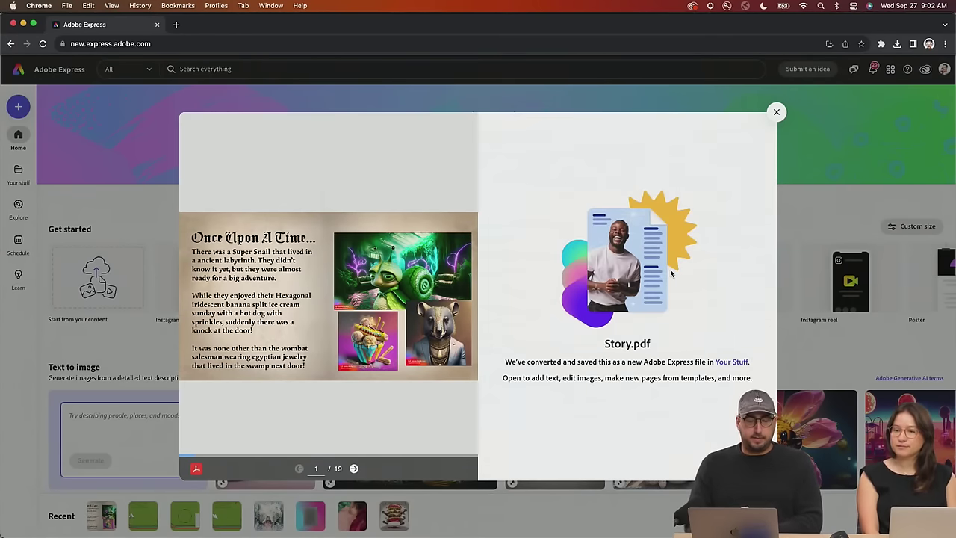
{"action": "left_click", "coordinate": [671, 274]}
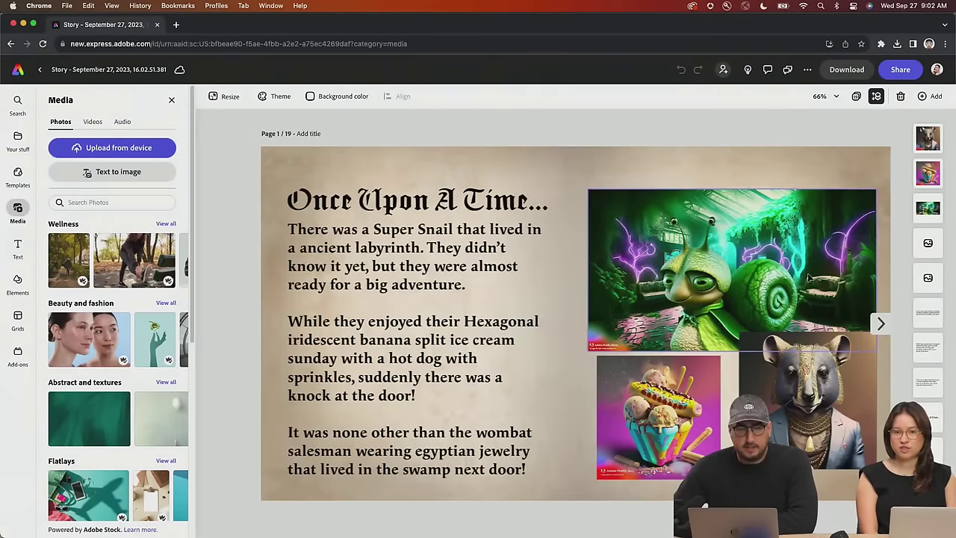
Check pages 1 to 3 of the imported story, test that page 3's middle paragraph is editable, and return to page 1
{"action": "left_click", "coordinate": [881, 325]}
{"action": "left_click", "coordinate": [881, 325]}
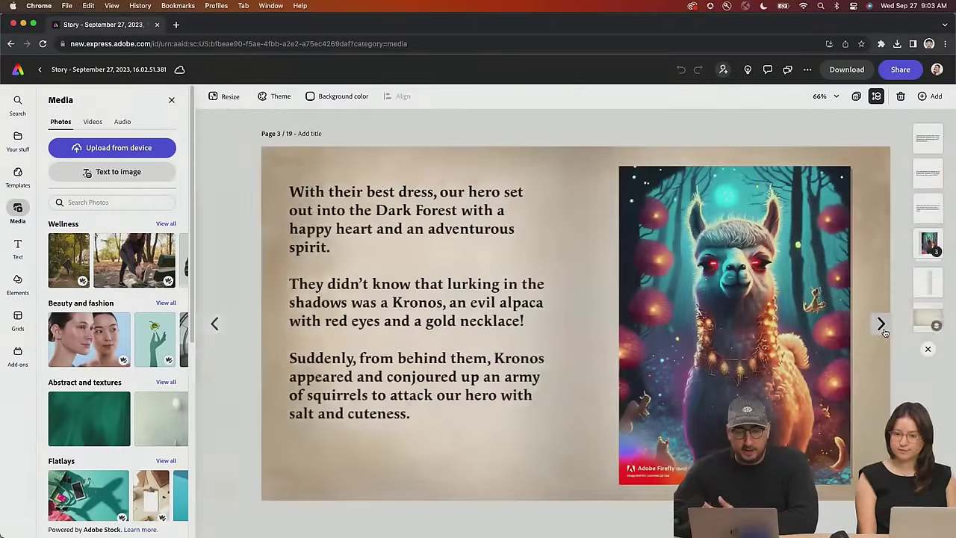
{"action": "left_click", "coordinate": [461, 321]}
{"action": "left_click", "coordinate": [459, 321]}
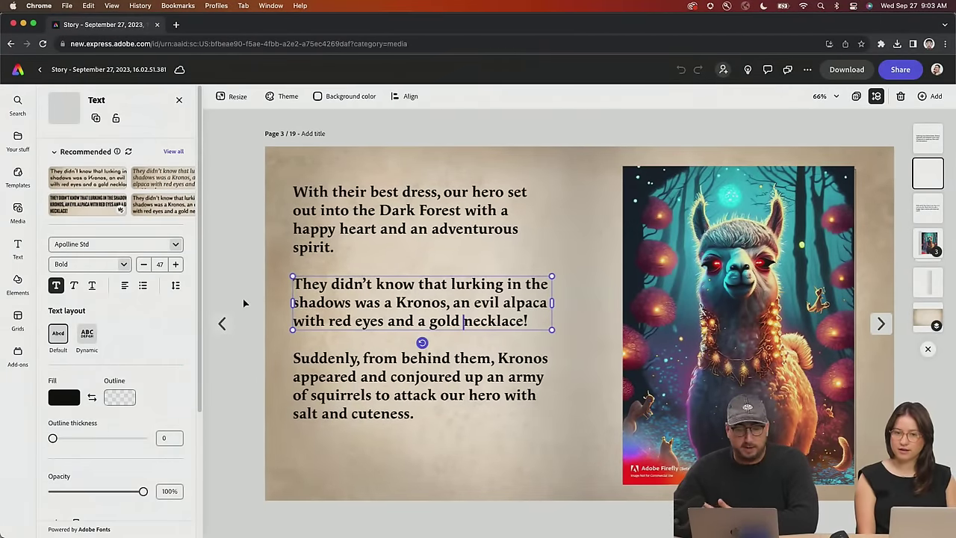
{"action": "left_click", "coordinate": [224, 324]}
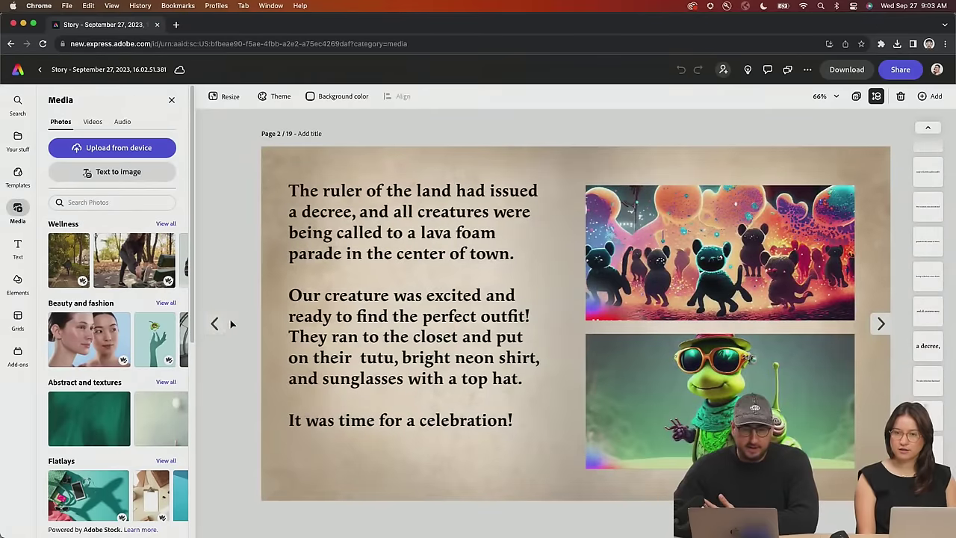
{"action": "left_click", "coordinate": [215, 323]}
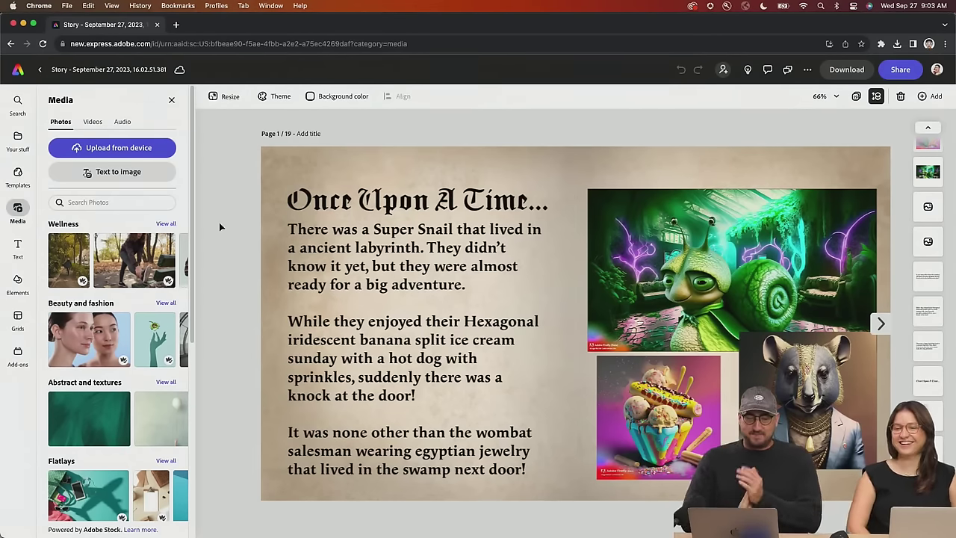
Apply the Rise entrance animation to the ice cream sundae image on page 1
{"action": "mouse_move", "coordinate": [147, 240]}
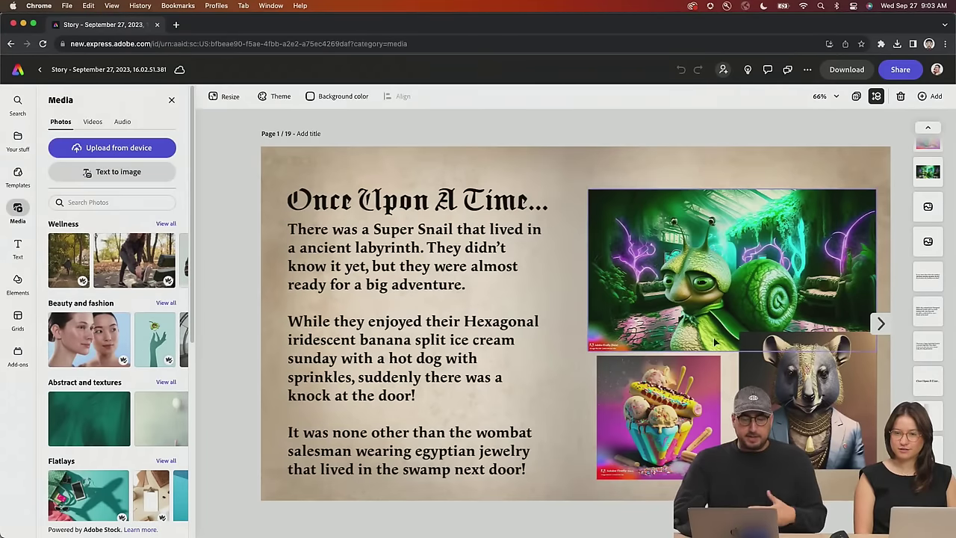
{"action": "left_click", "coordinate": [676, 409]}
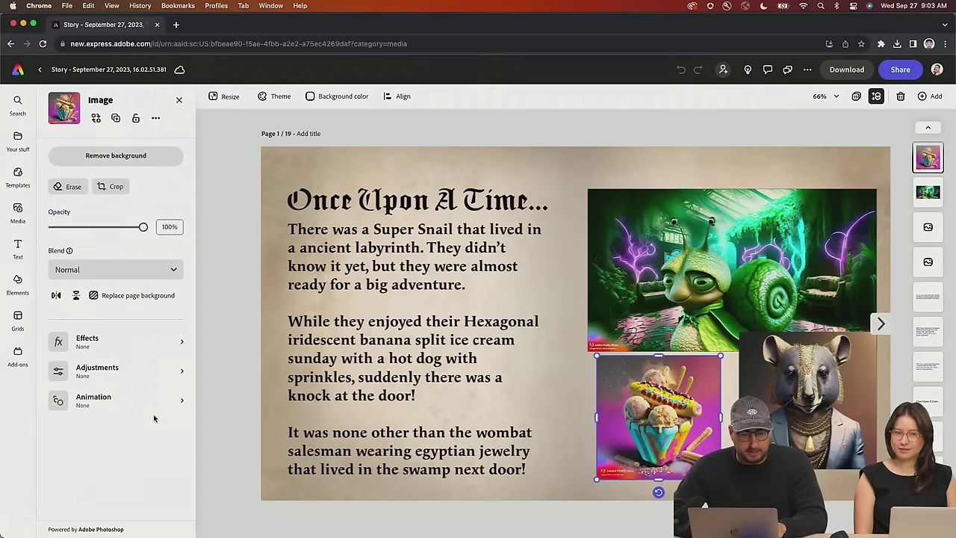
{"action": "left_click", "coordinate": [112, 400]}
{"action": "left_click", "coordinate": [71, 152]}
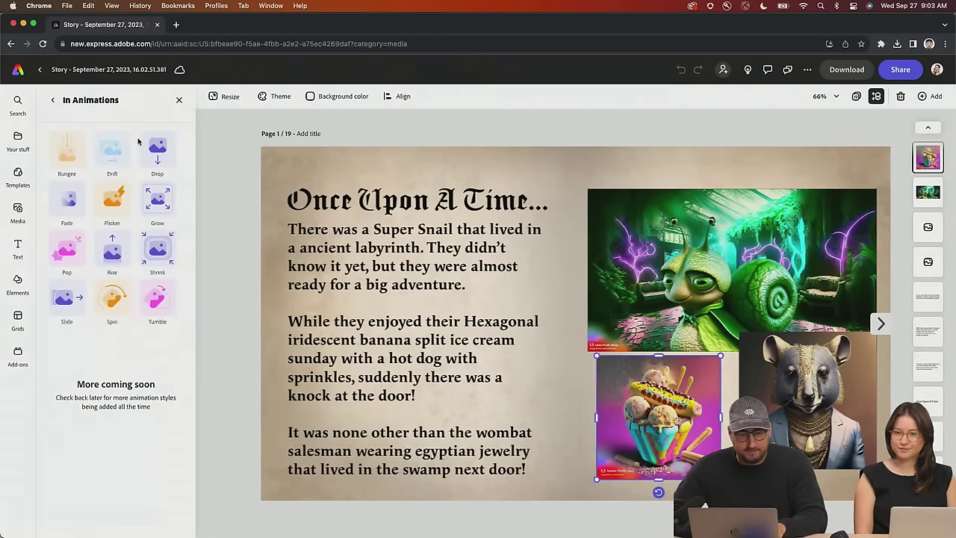
{"action": "left_click", "coordinate": [114, 249]}
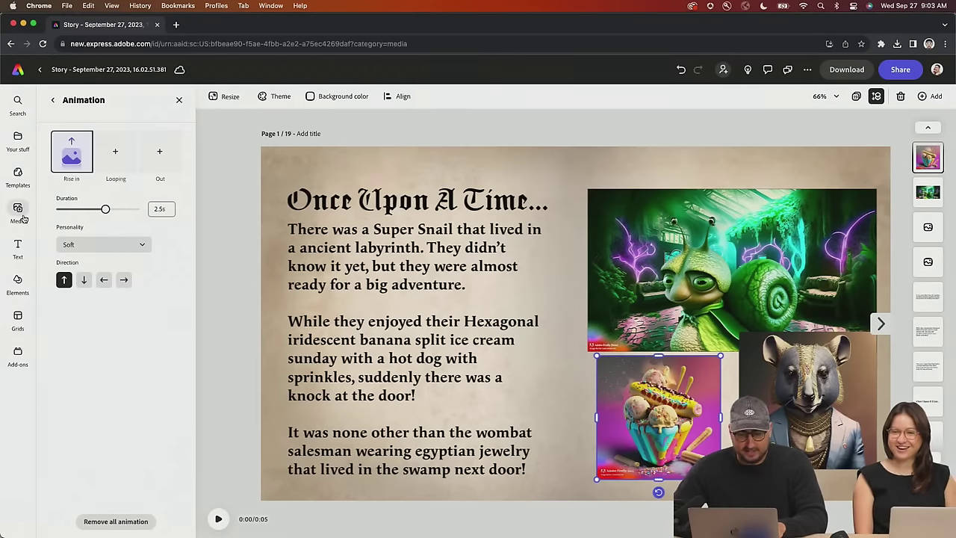
Expand page 1's scene timeline and add a blank scene after the existing one
{"action": "mouse_move", "coordinate": [21, 213]}
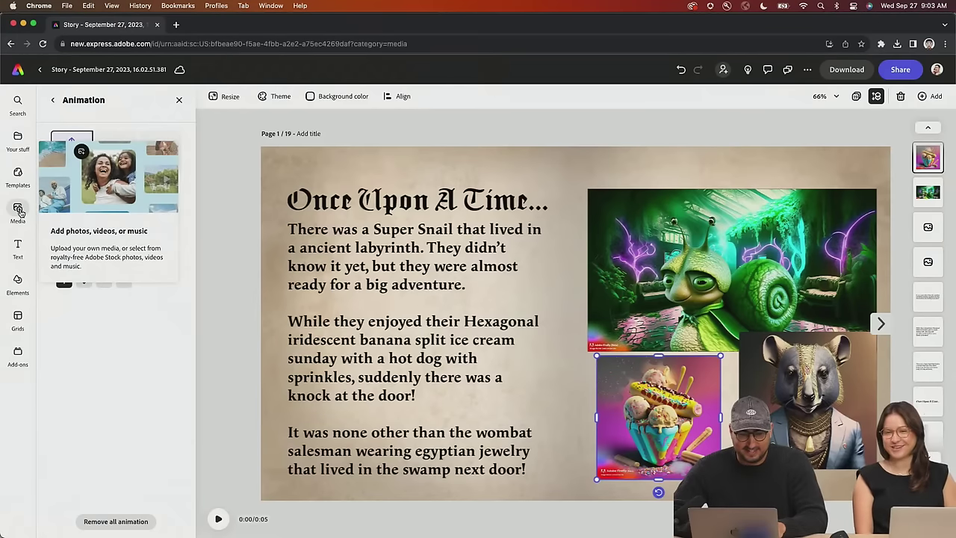
{"action": "left_click", "coordinate": [20, 213]}
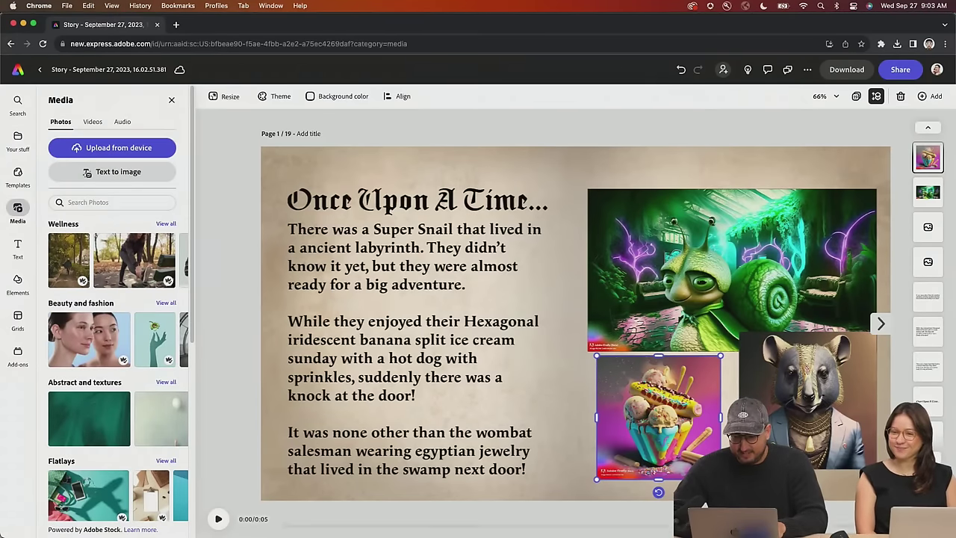
{"action": "left_click", "coordinate": [381, 522]}
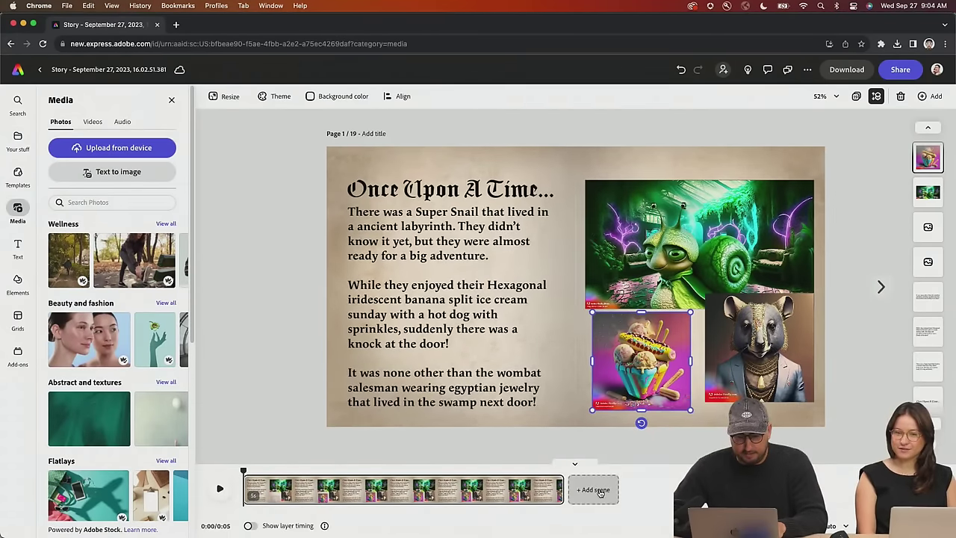
{"action": "left_click", "coordinate": [880, 286]}
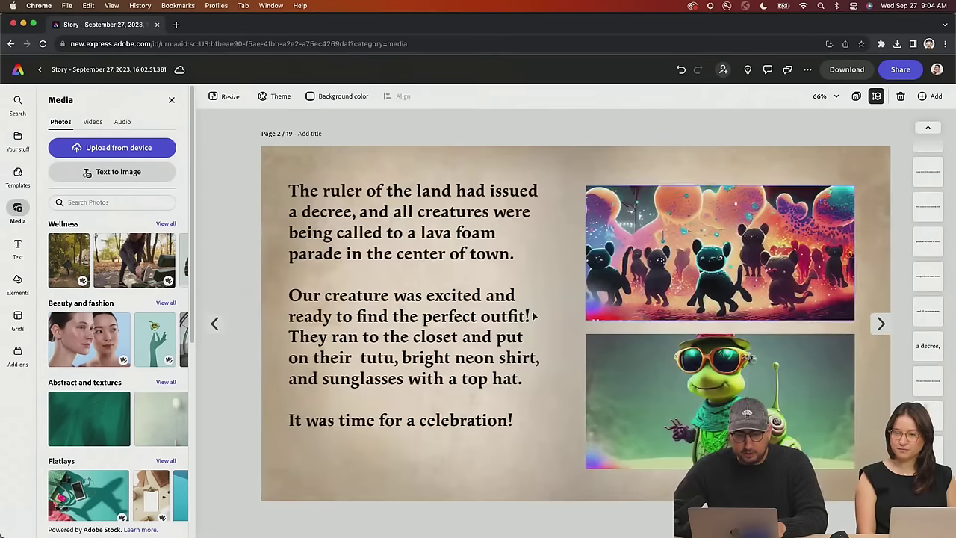
{"action": "left_click", "coordinate": [213, 323]}
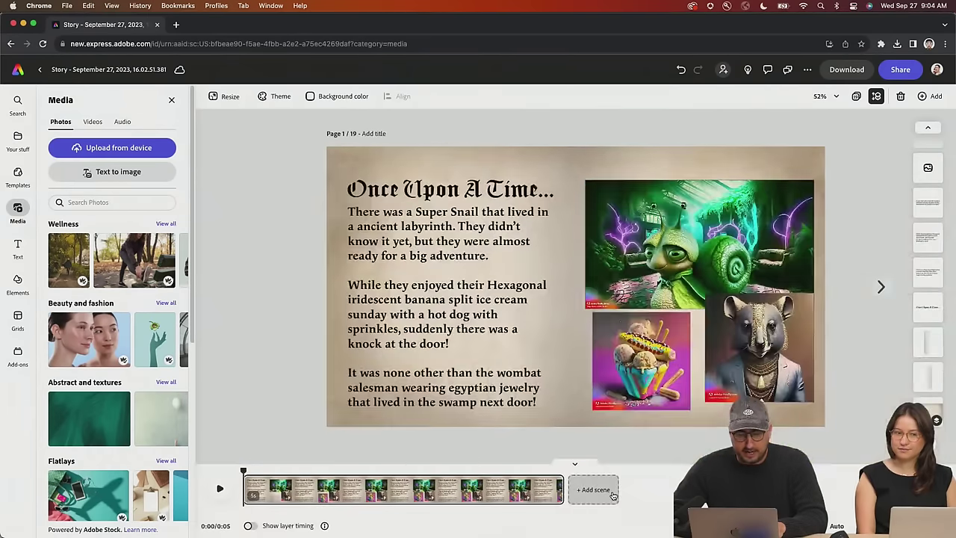
{"action": "left_click", "coordinate": [612, 495]}
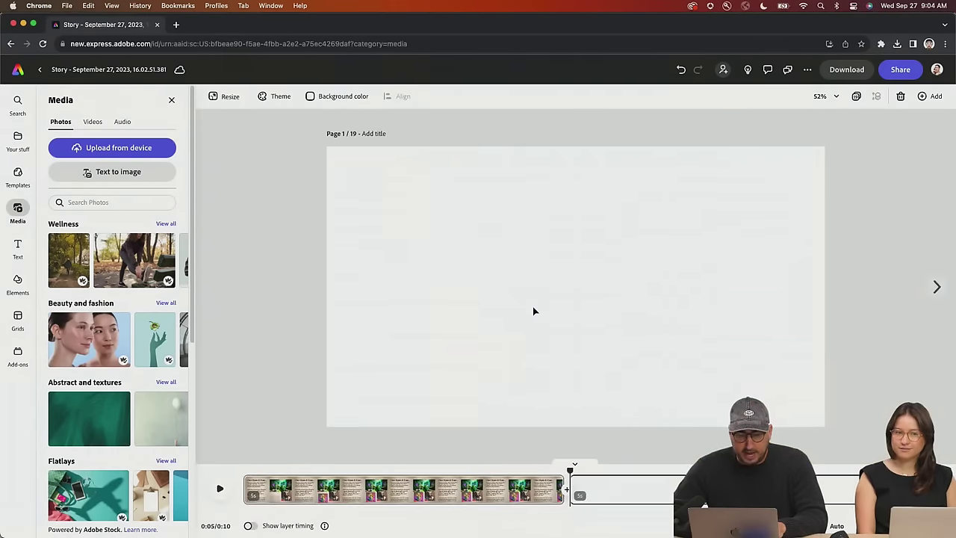
Try to copy all of page 2's content into the blank scene on page 1
{"action": "left_click", "coordinate": [936, 287]}
{"action": "key", "text": "super+a"}
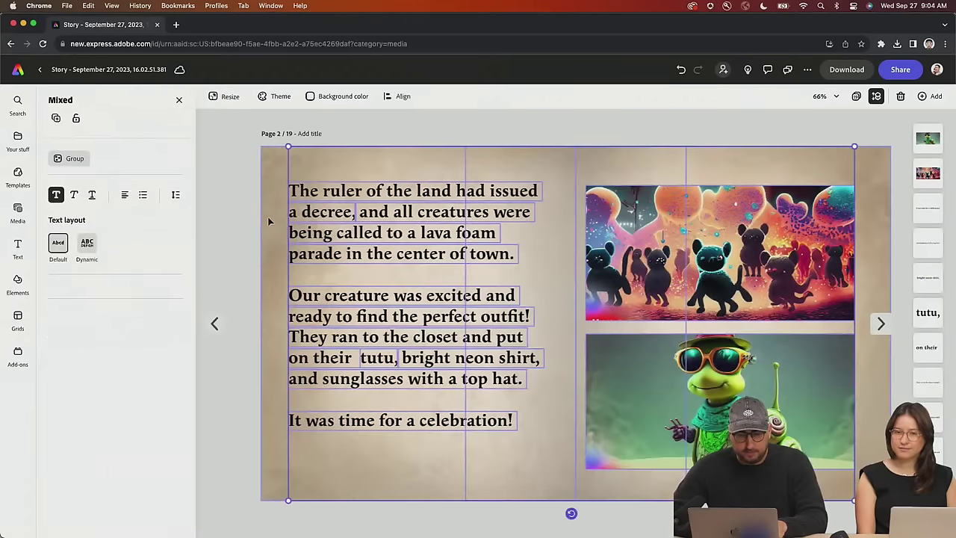
{"action": "left_click", "coordinate": [214, 322]}
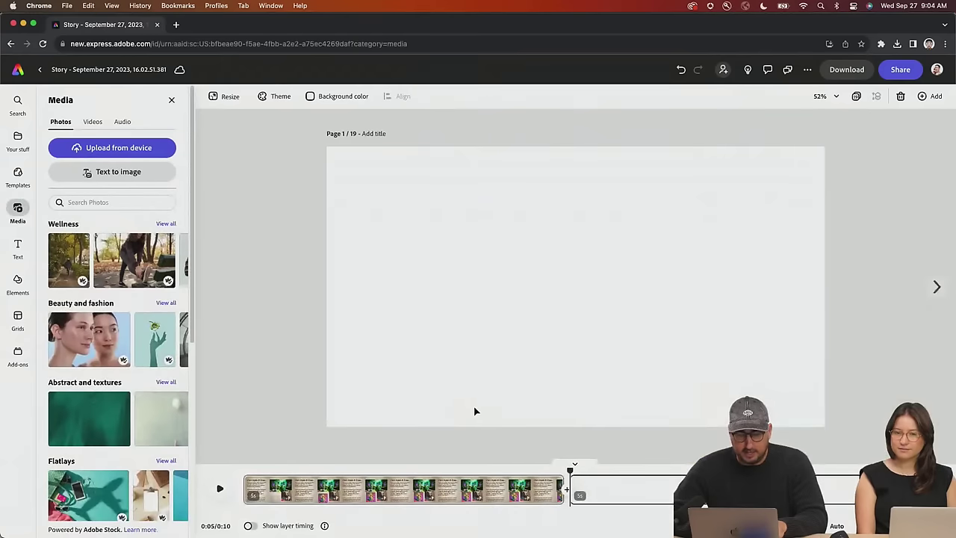
{"action": "key", "text": "super+v"}
{"action": "key", "text": "super+z"}
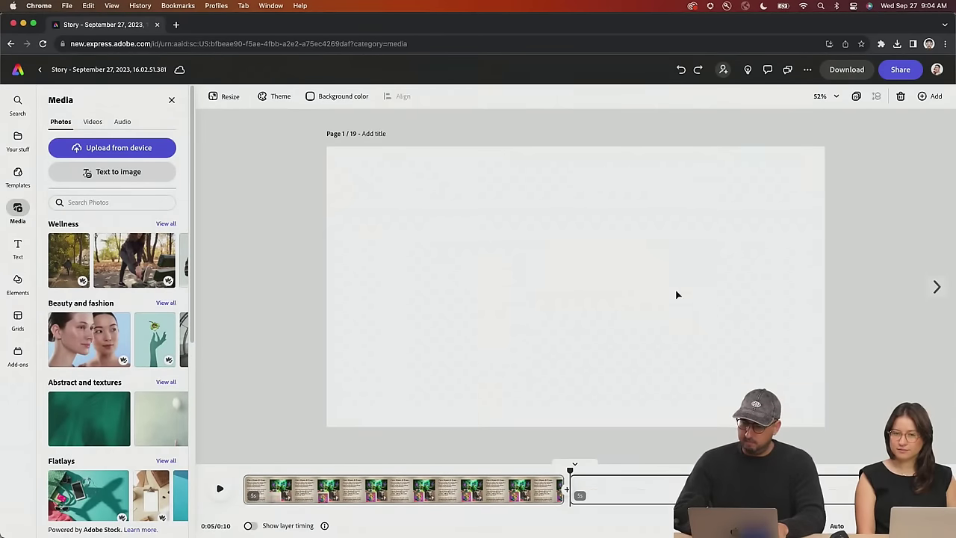
{"action": "left_click", "coordinate": [934, 286]}
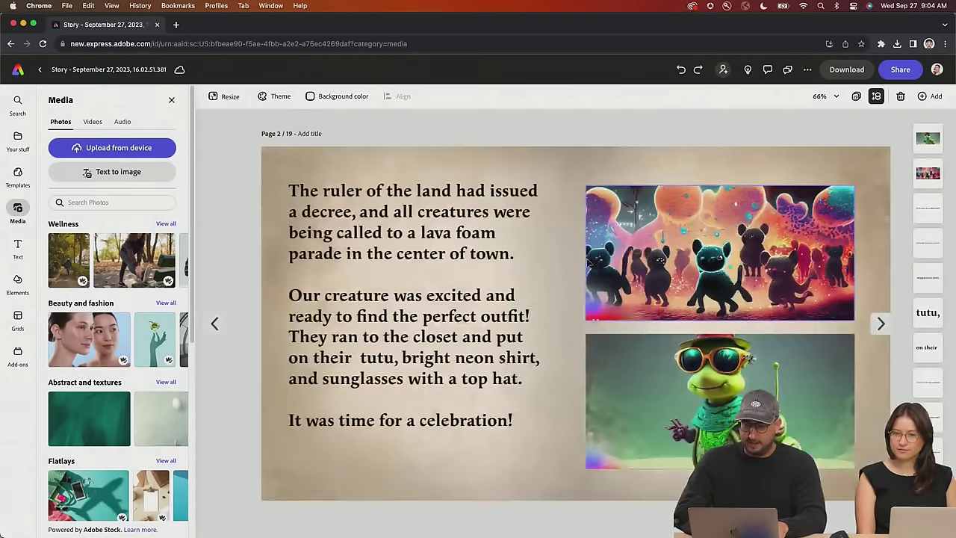
{"action": "double_click", "coordinate": [463, 221]}
{"action": "left_click", "coordinate": [215, 323]}
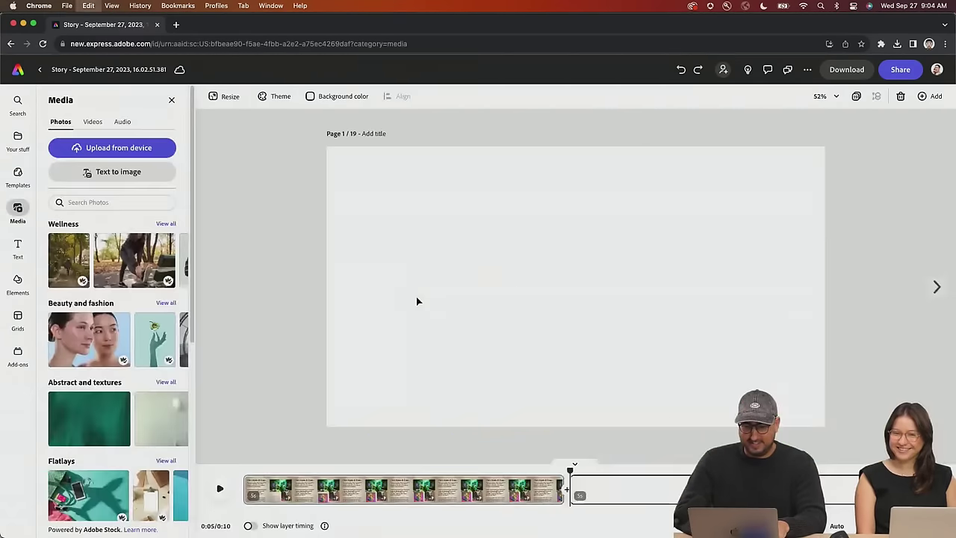
Preview page 1's first scene at the 2-second and 4-second marks of the timeline
{"action": "left_click", "coordinate": [355, 490]}
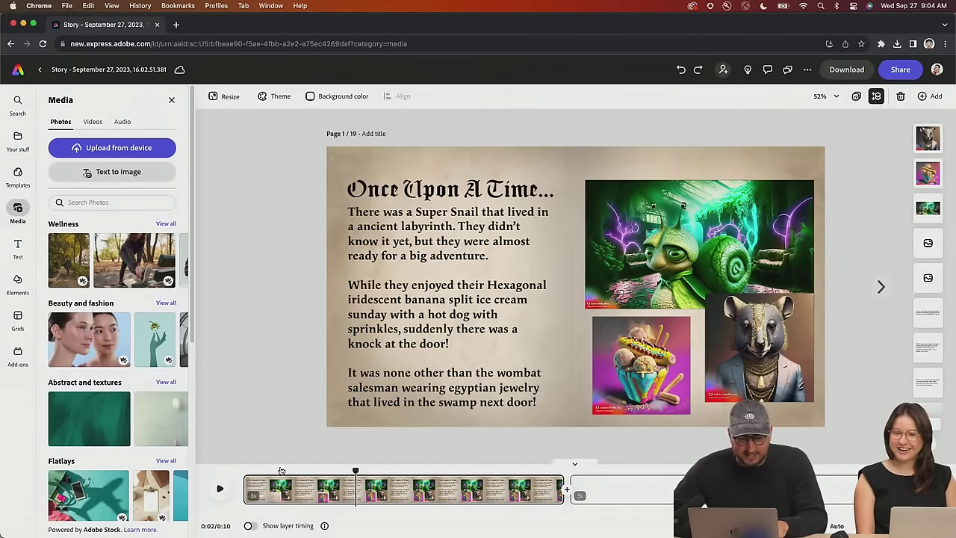
{"action": "left_click", "coordinate": [503, 470]}
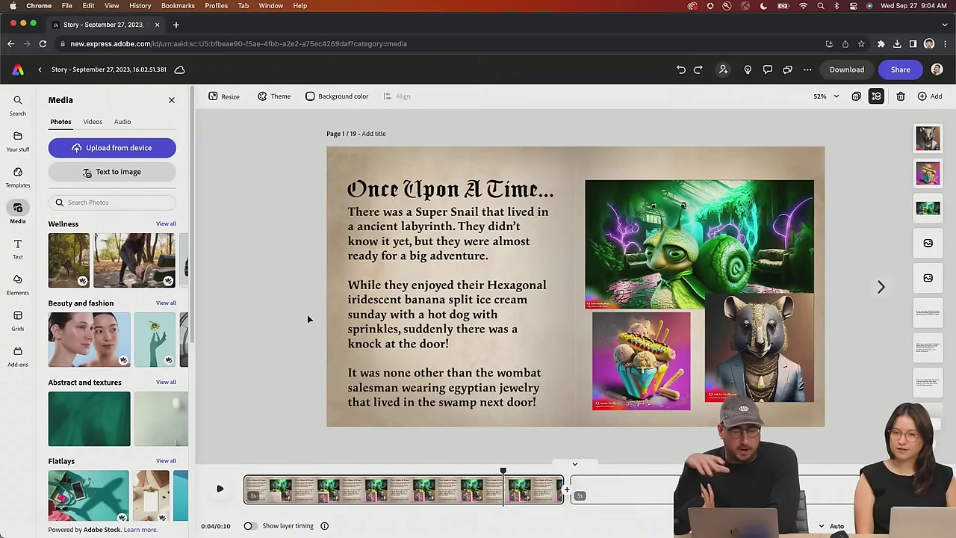
{"action": "key", "text": "Tab"}
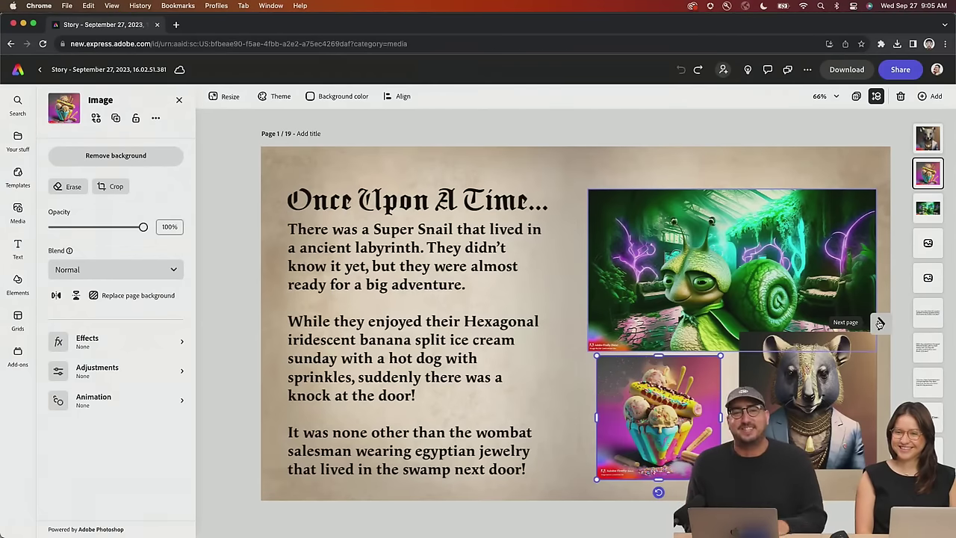
Go forward to page 3 of the story, with the alpaca in the Dark Forest
{"action": "left_click", "coordinate": [879, 323]}
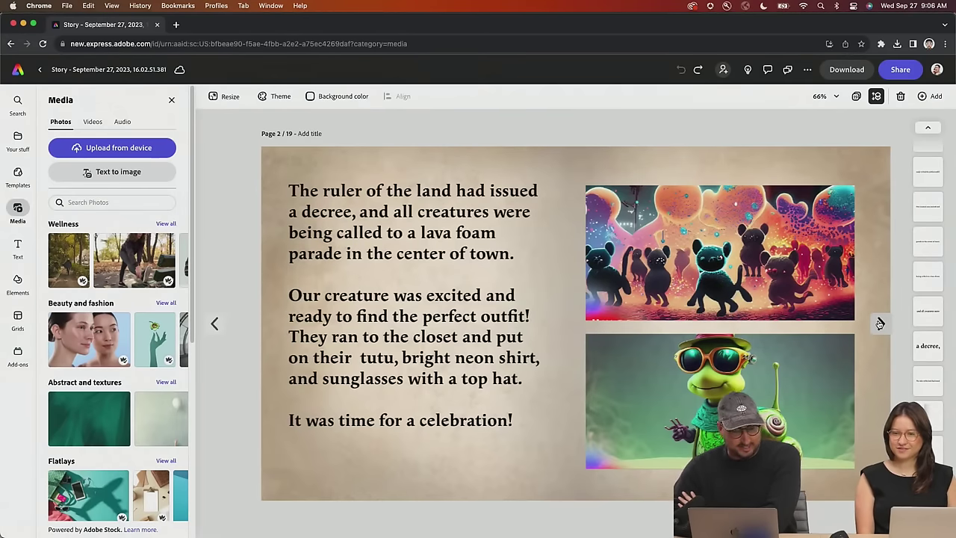
{"action": "left_click", "coordinate": [880, 323]}
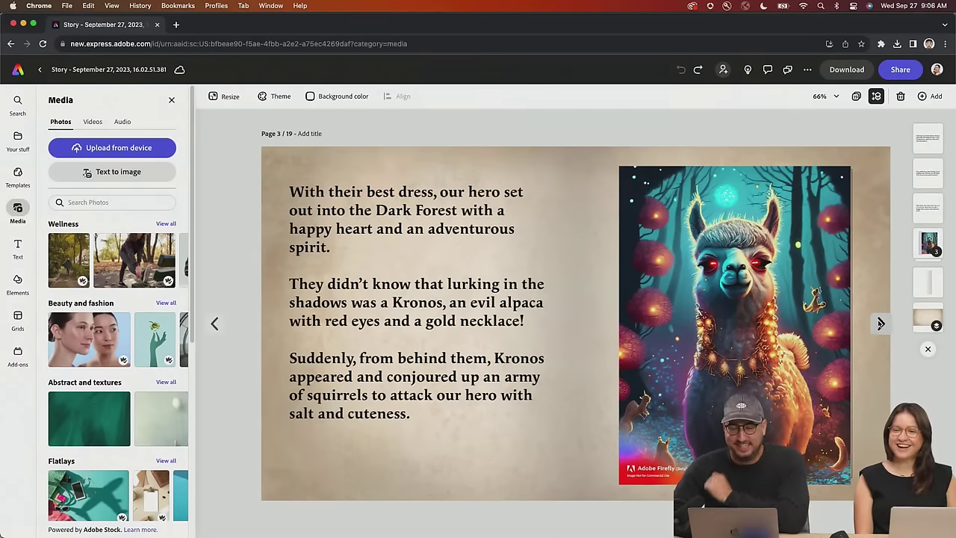
Read story pages 4 and 5, returning to page 3 before moving forward to page 5 again
{"action": "left_click", "coordinate": [879, 322]}
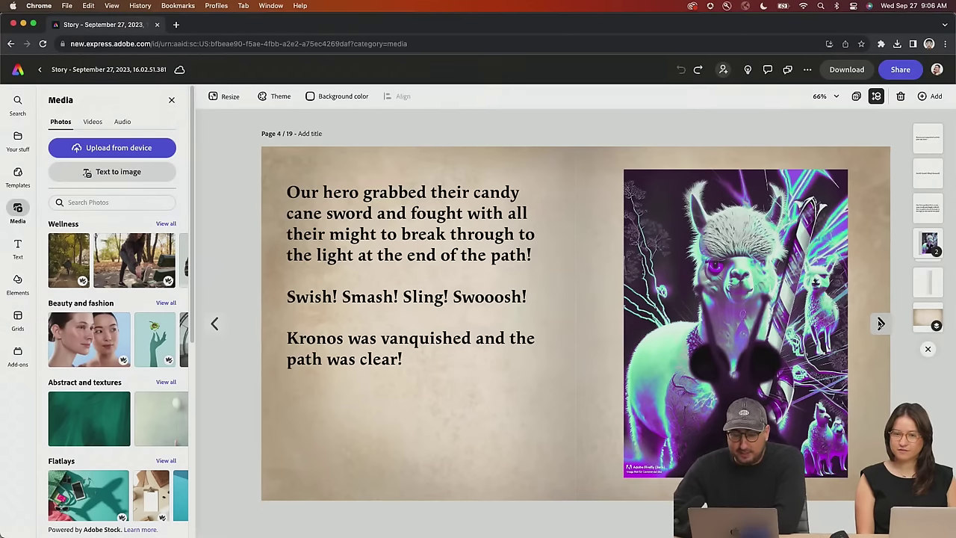
{"action": "left_click", "coordinate": [880, 322]}
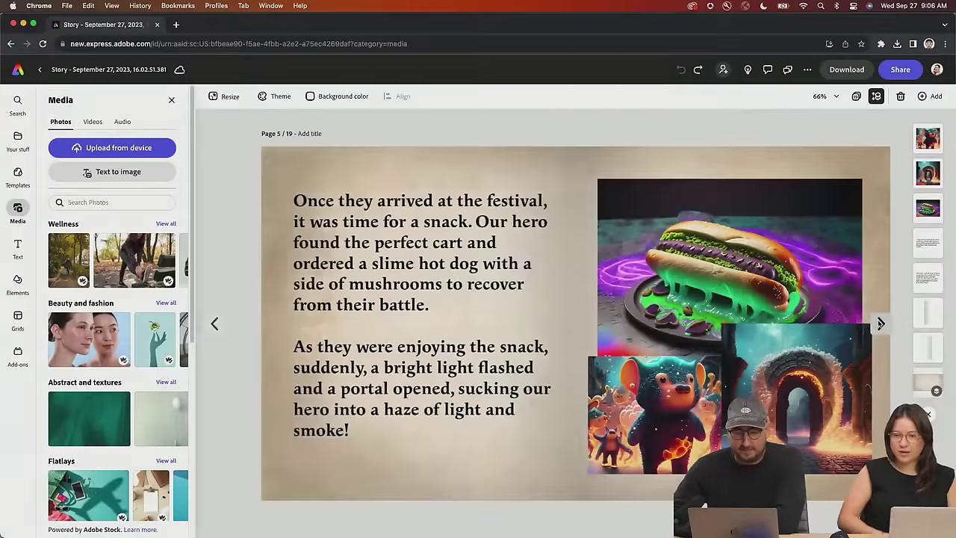
{"action": "left_click", "coordinate": [213, 325]}
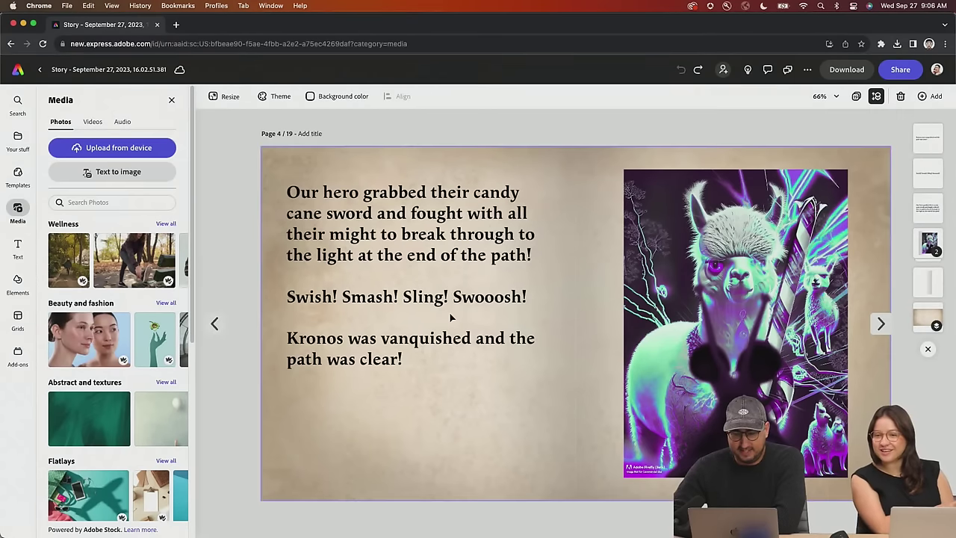
{"action": "left_click", "coordinate": [213, 324]}
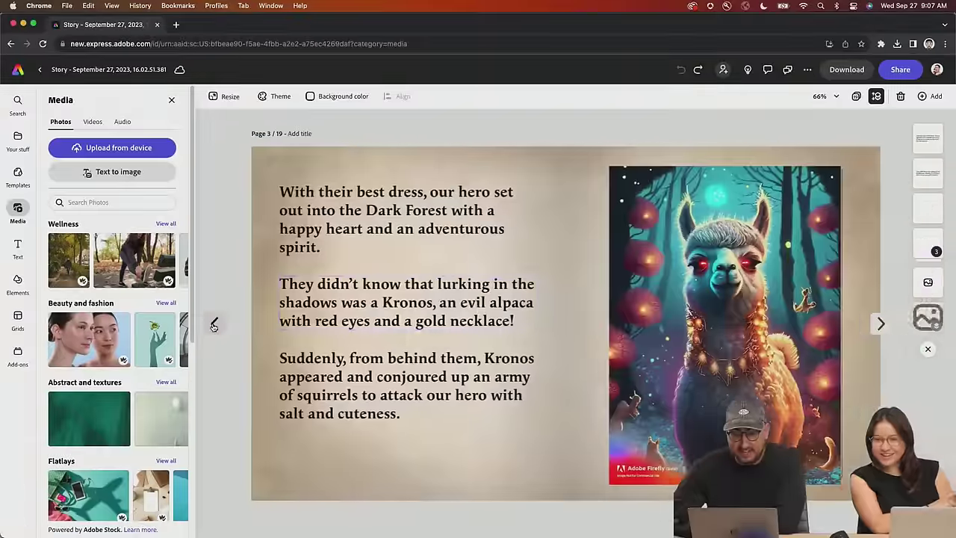
{"action": "left_click", "coordinate": [881, 326]}
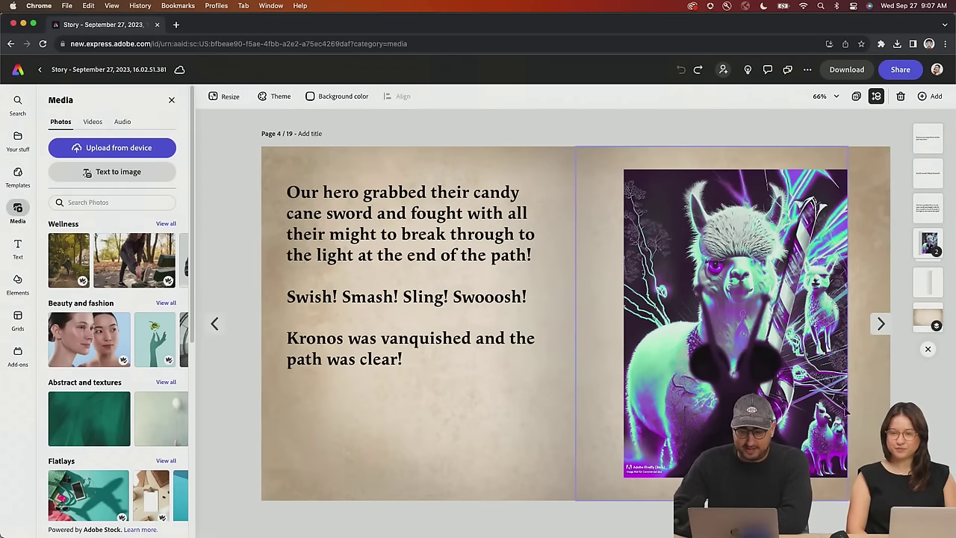
{"action": "left_click", "coordinate": [881, 323]}
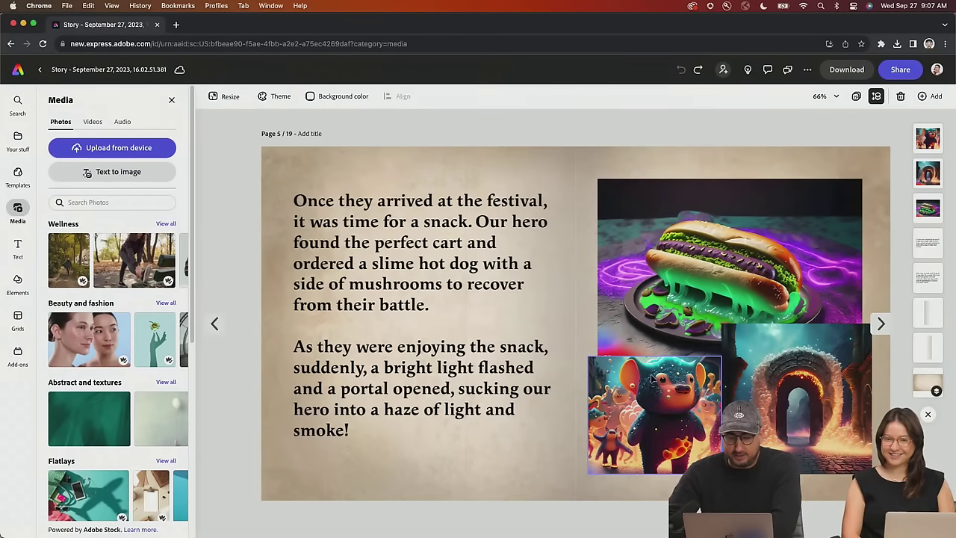
Read through the story from page 6 to page 14, one page at a time
{"action": "left_click", "coordinate": [880, 326]}
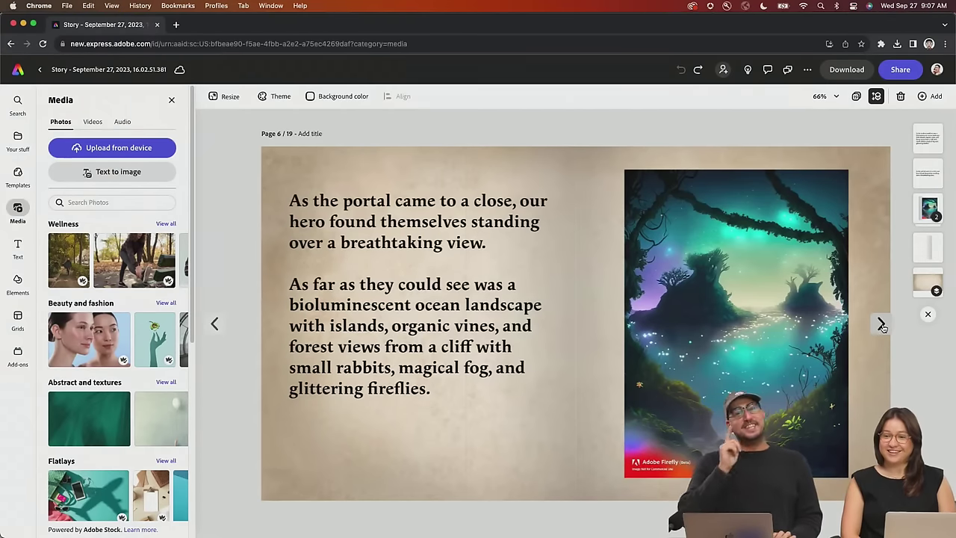
{"action": "left_click", "coordinate": [881, 324]}
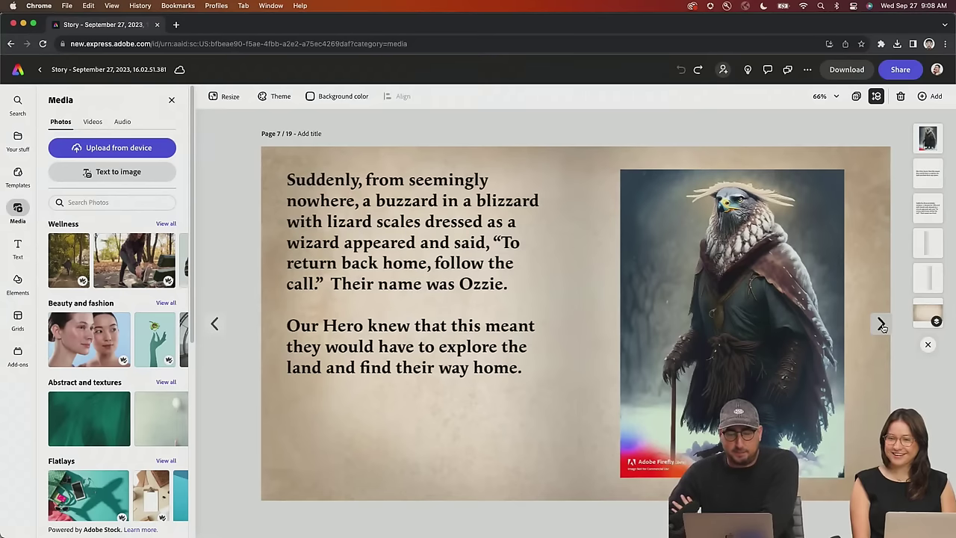
{"action": "left_click", "coordinate": [881, 324]}
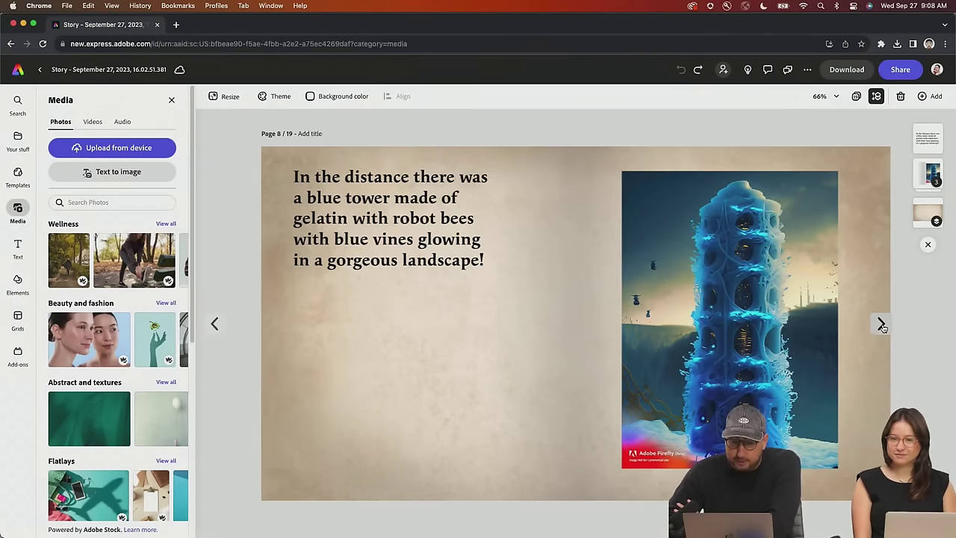
{"action": "left_click", "coordinate": [881, 324]}
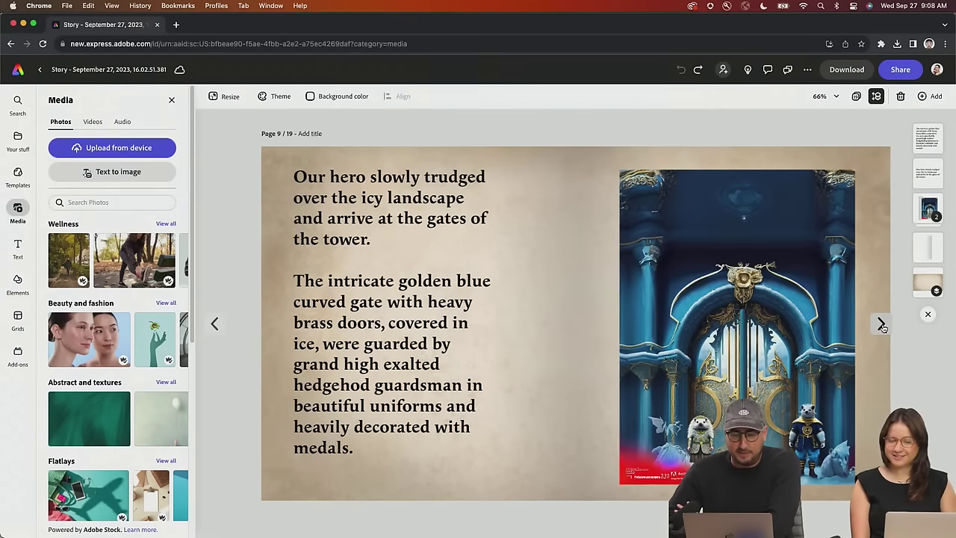
{"action": "left_click", "coordinate": [881, 325]}
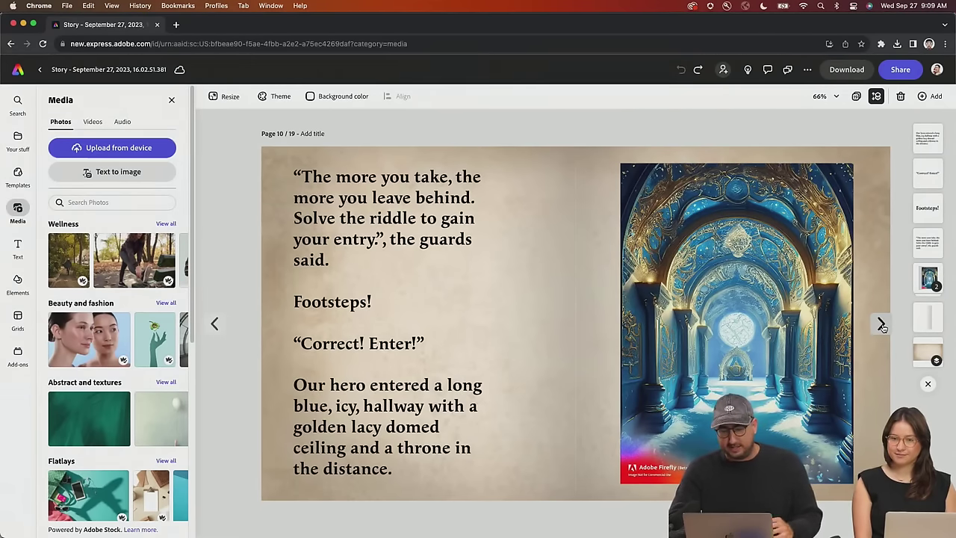
{"action": "left_click", "coordinate": [881, 324]}
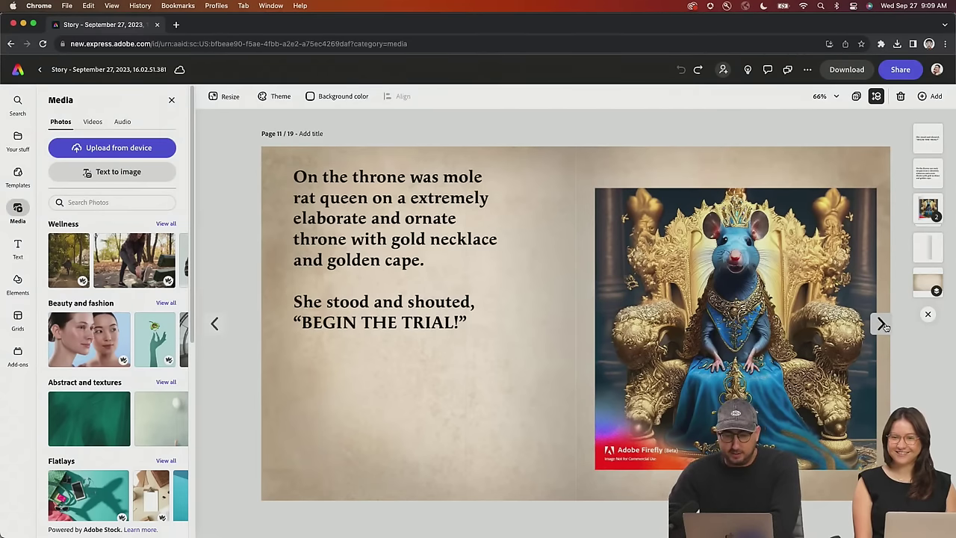
{"action": "left_click", "coordinate": [882, 324]}
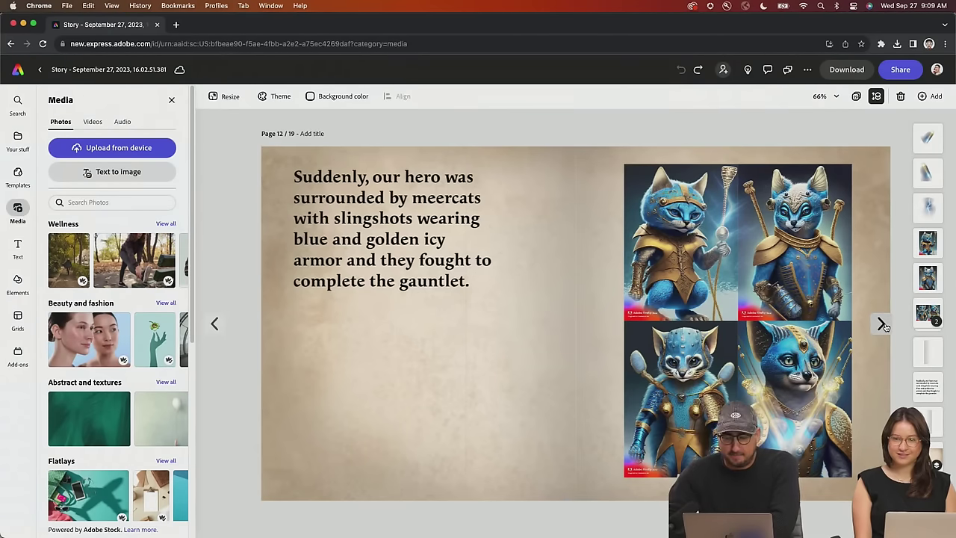
{"action": "left_click", "coordinate": [881, 324]}
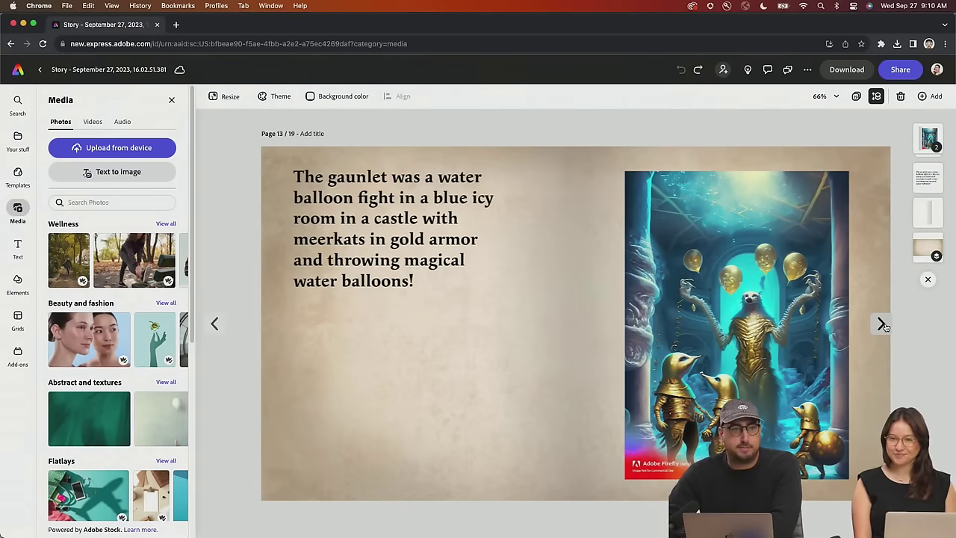
{"action": "left_click", "coordinate": [881, 325]}
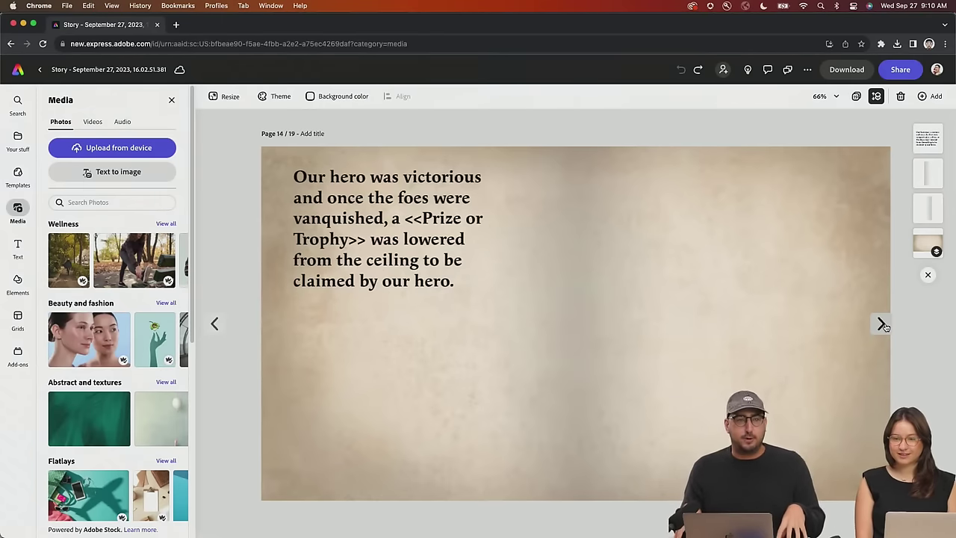
Go back to page 11 with the queen on the throne, and return to page 14
{"action": "left_click", "coordinate": [222, 327]}
{"action": "left_click", "coordinate": [222, 327]}
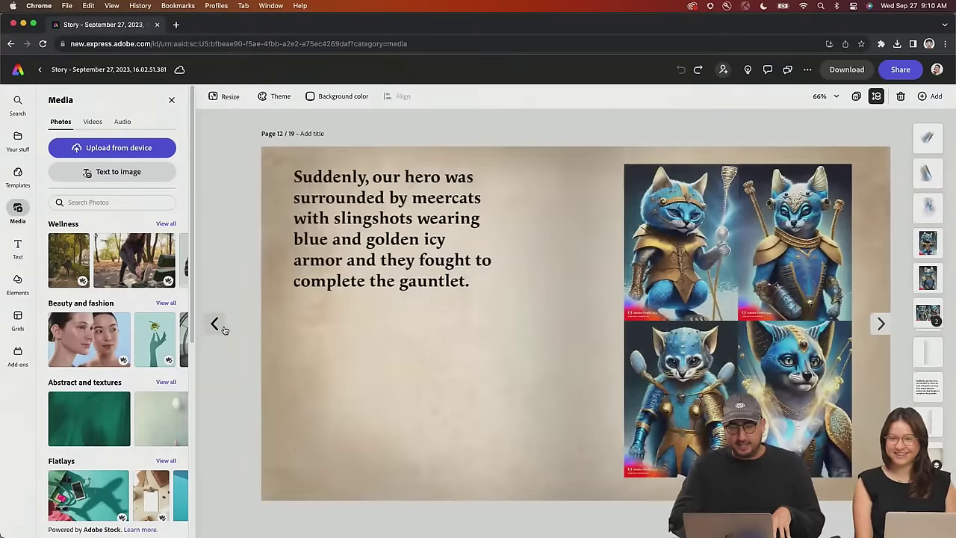
{"action": "left_click", "coordinate": [223, 327]}
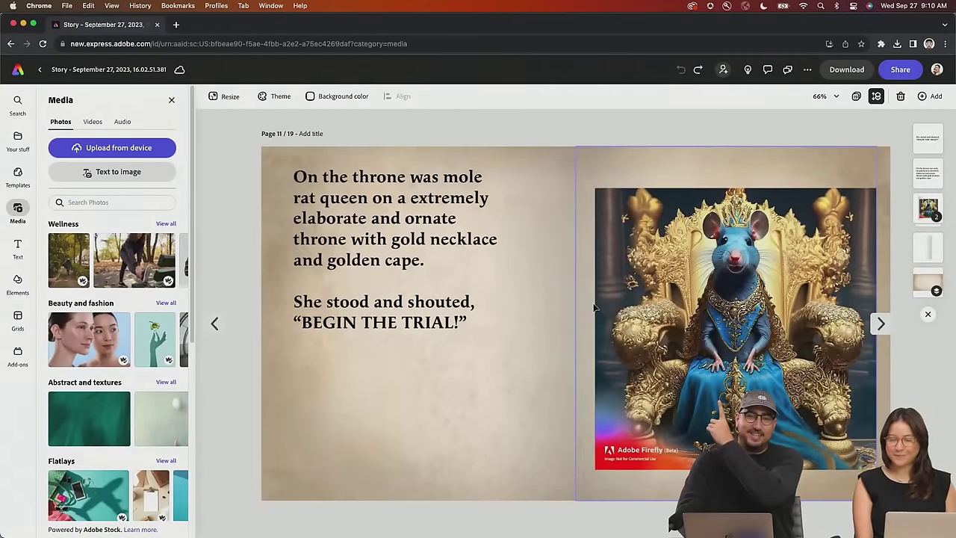
{"action": "left_click", "coordinate": [881, 323]}
{"action": "left_click", "coordinate": [882, 323]}
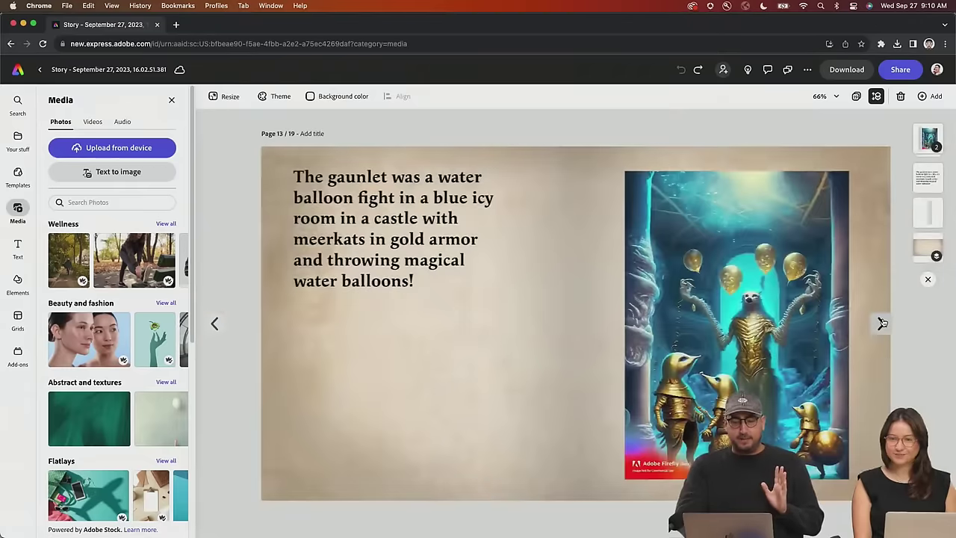
{"action": "left_click", "coordinate": [882, 323]}
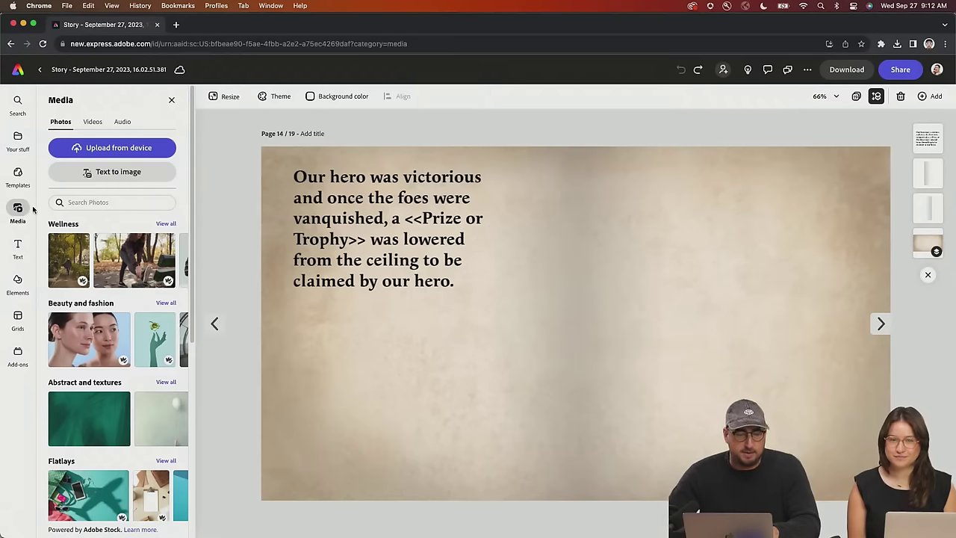
Add a Portrait (3:4) Text to image frame to page 14 and start its image description
{"action": "left_click", "coordinate": [124, 177]}
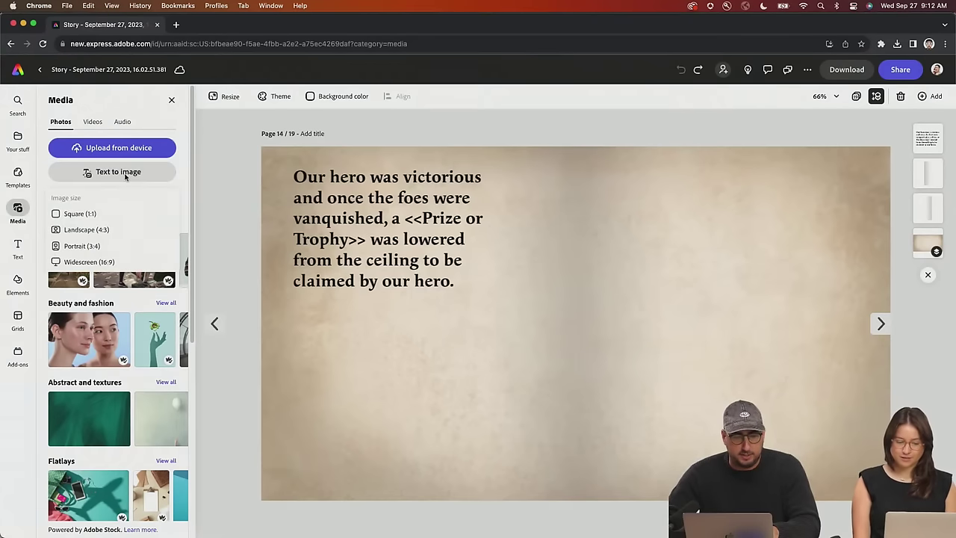
{"action": "left_click", "coordinate": [95, 247]}
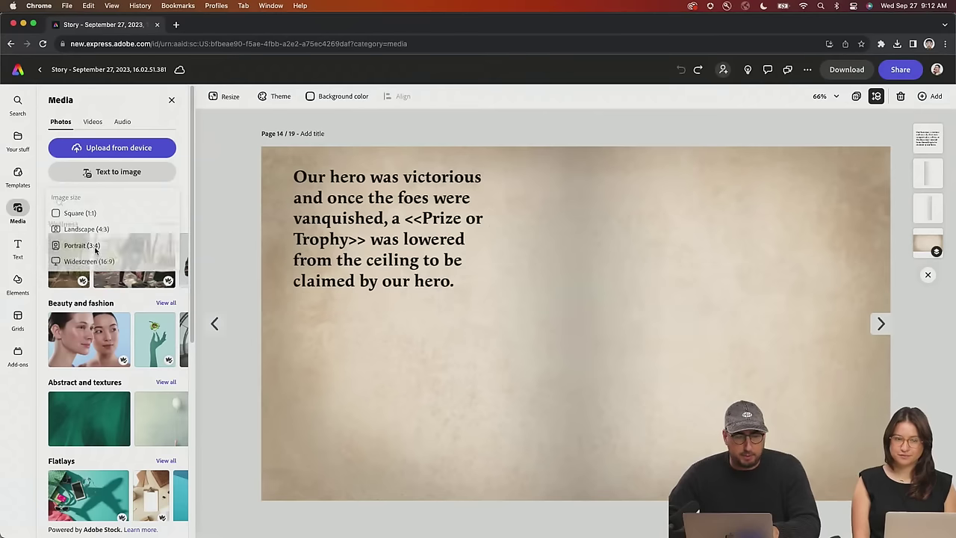
{"action": "left_click", "coordinate": [118, 167]}
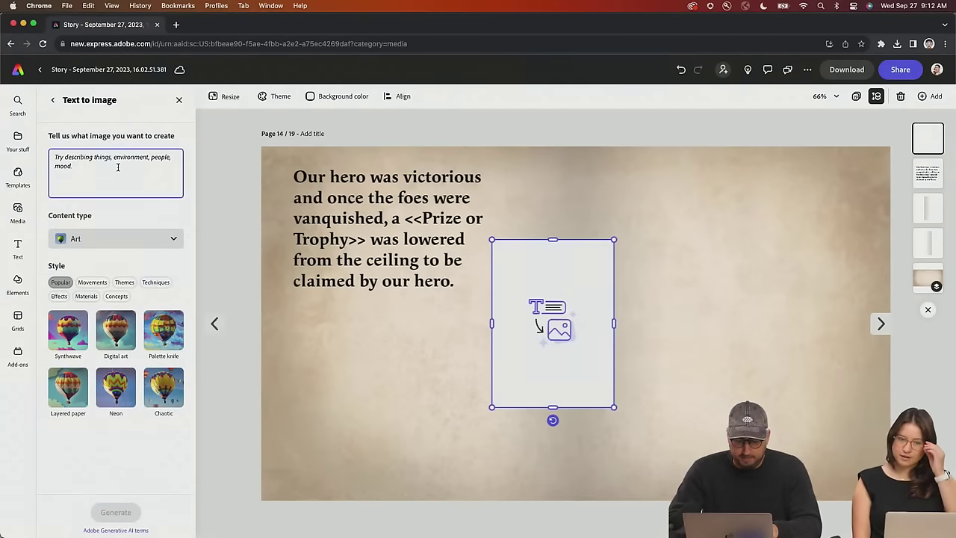
Describe the image to create as "Golden Goblet Filled with brie cheese and chips on fire"
{"action": "type", "text": "Golden Goblet"}
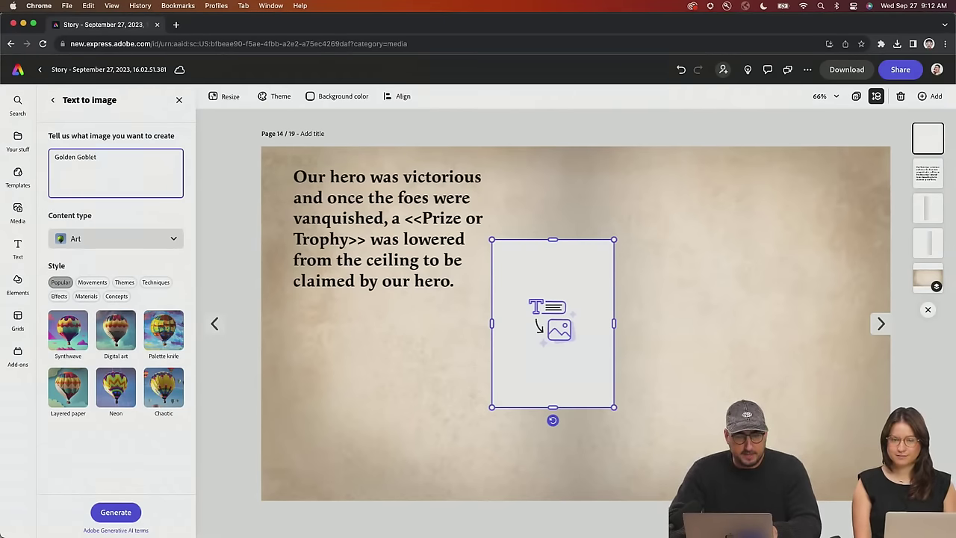
{"action": "type", "text": " F"}
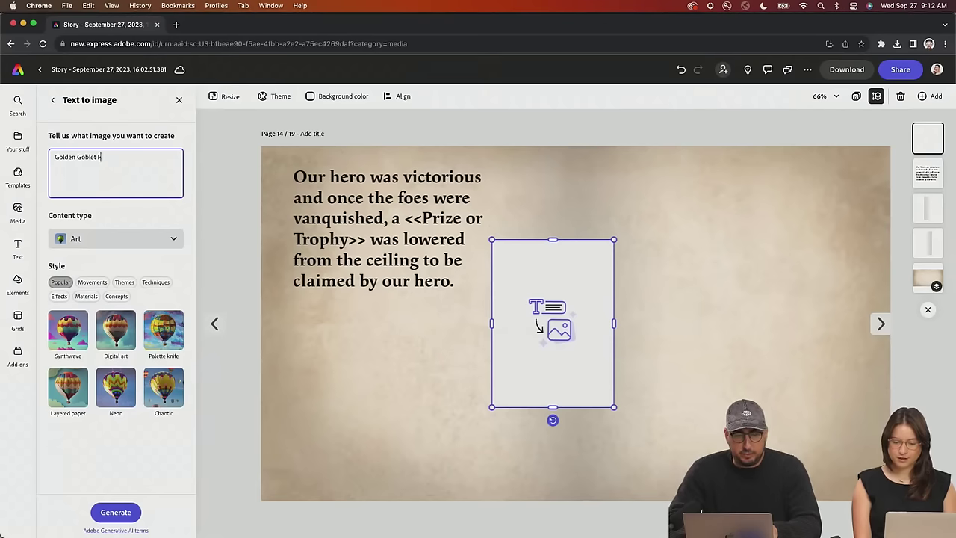
{"action": "type", "text": "illed with chees"}
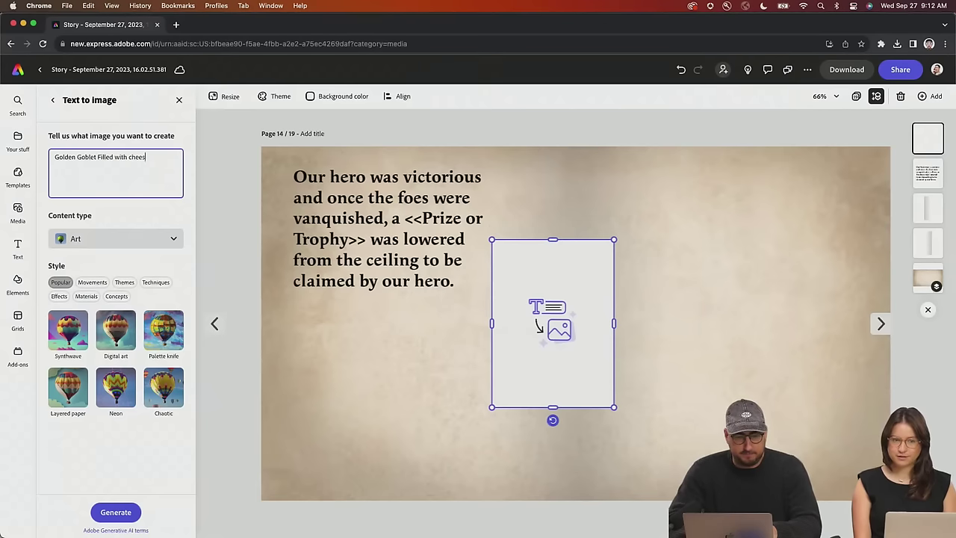
{"action": "type", "text": "e and chips"}
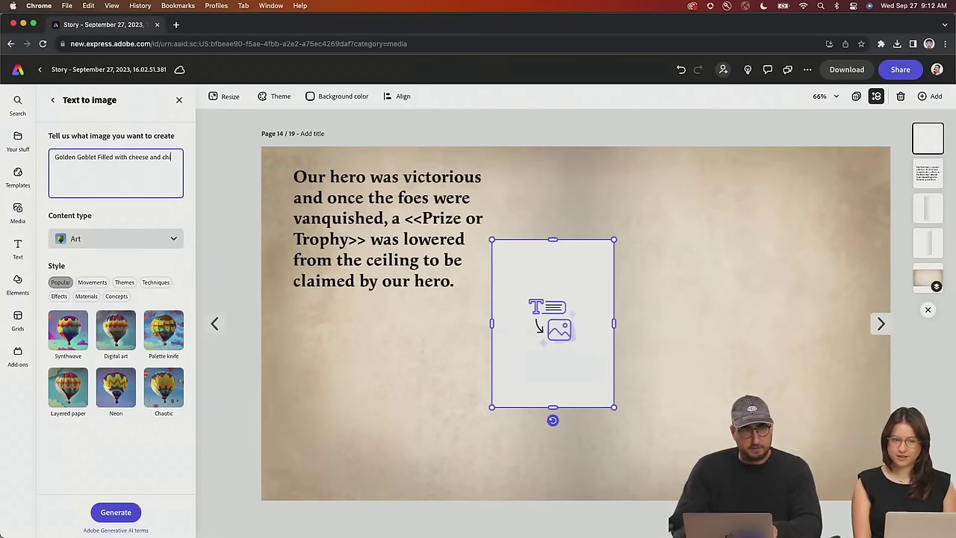
{"action": "type", "text": " on fire"}
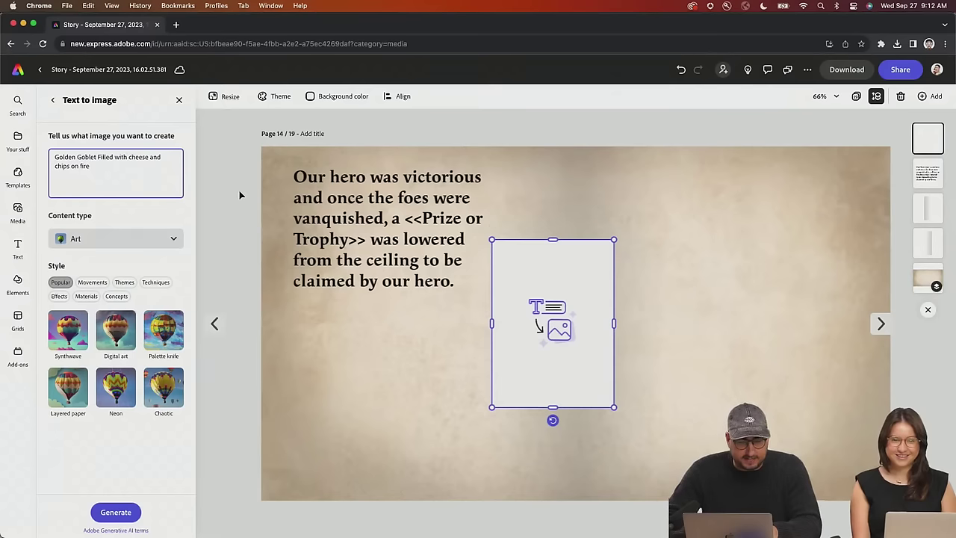
{"action": "type", "text": "bri"}
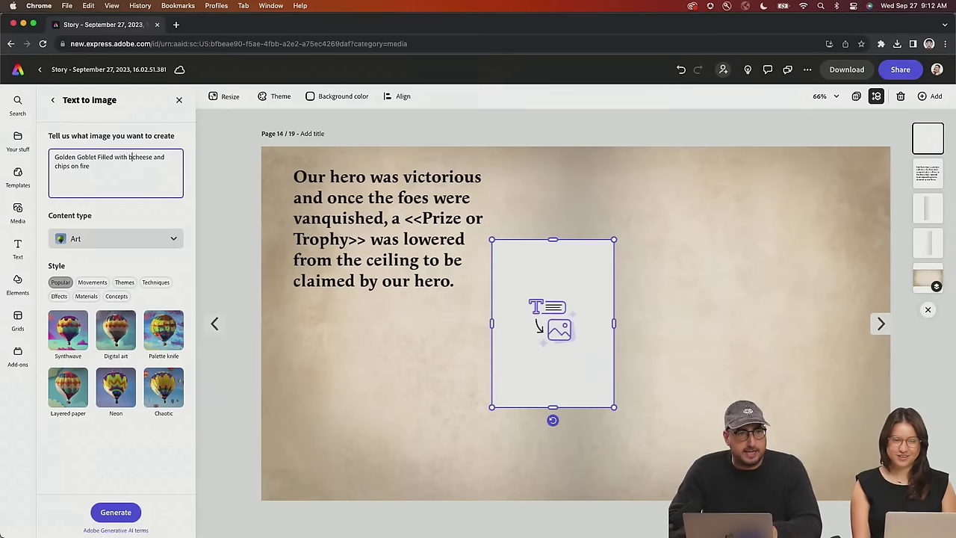
{"action": "type", "text": "e"}
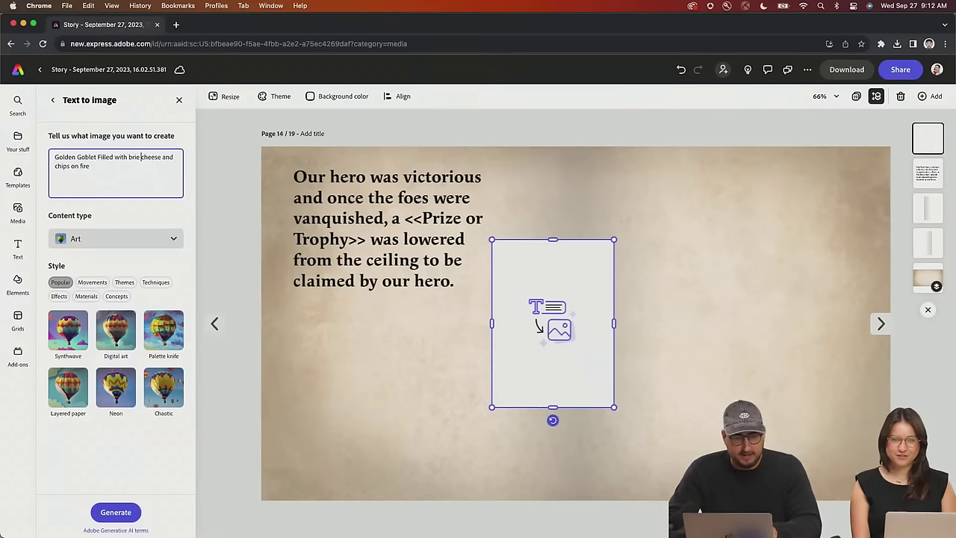
Generate the goblet image with the content type Photo and ", Photorealistic" appended to the prompt
{"action": "left_click", "coordinate": [118, 238]}
{"action": "left_click", "coordinate": [90, 281]}
{"action": "left_click", "coordinate": [137, 180]}
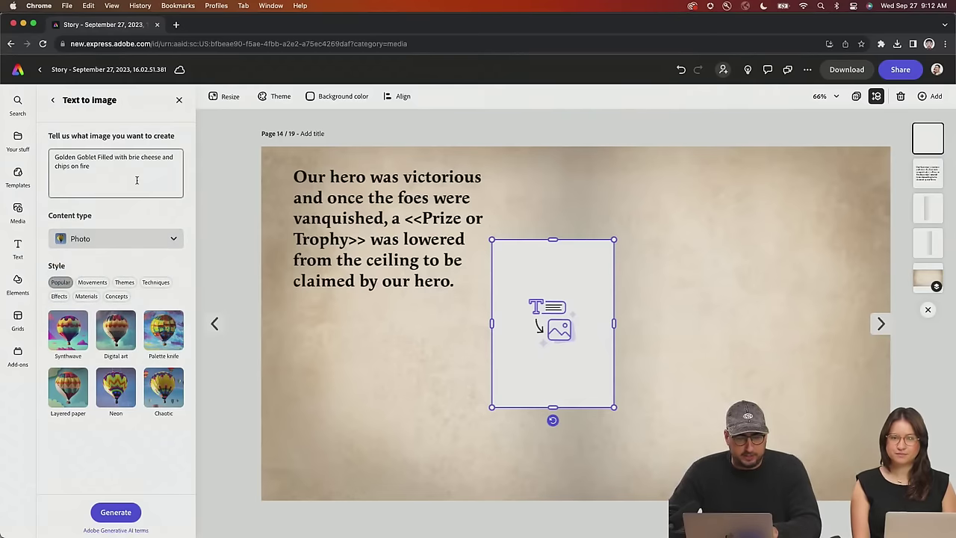
{"action": "type", "text": ", Photo"}
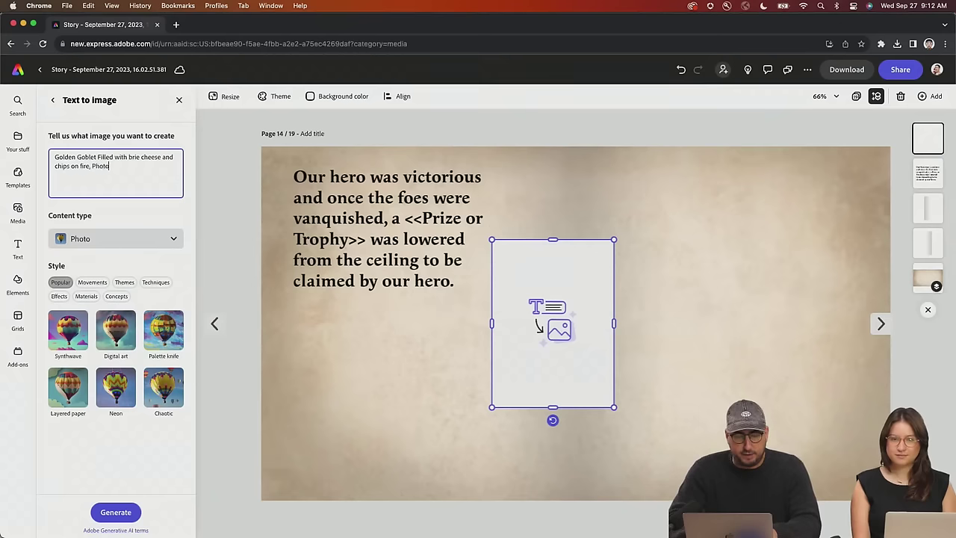
{"action": "type", "text": "realist"}
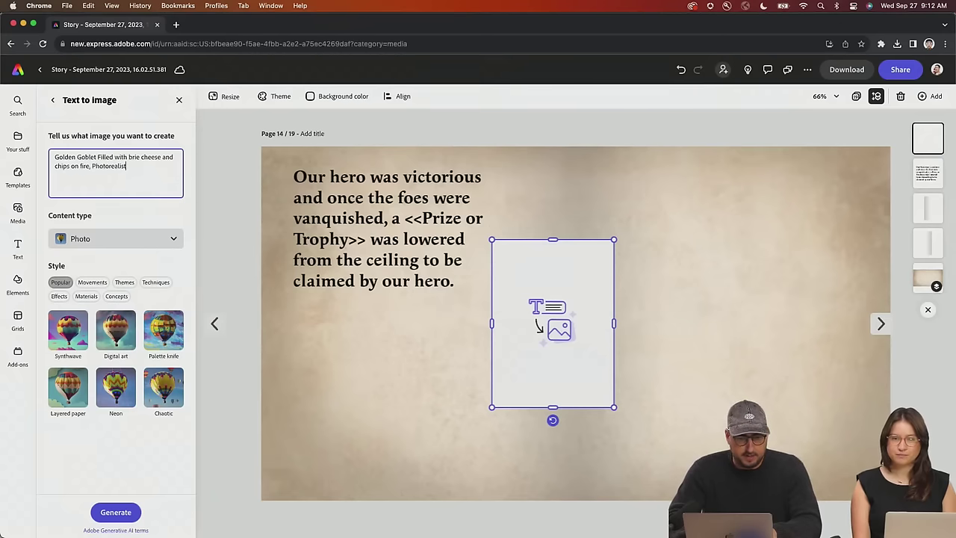
{"action": "type", "text": "ic"}
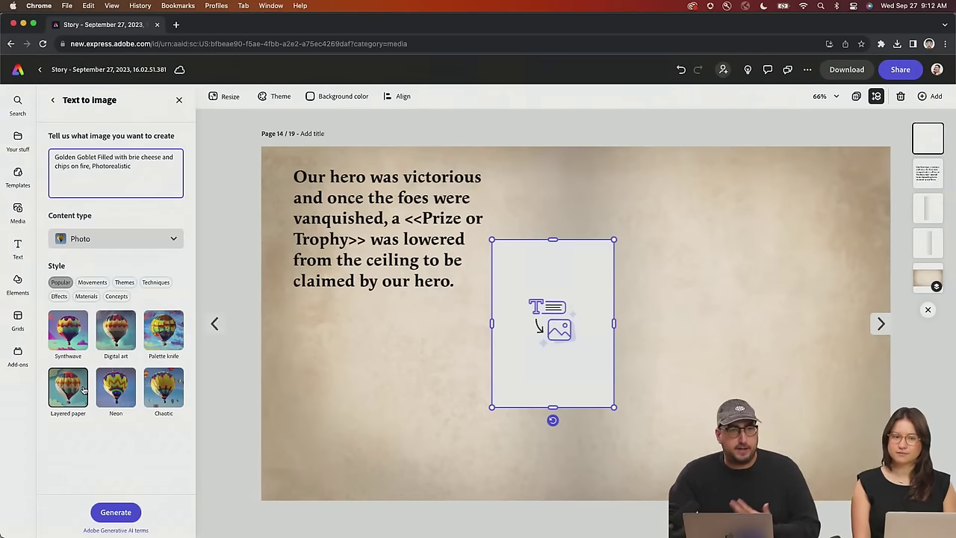
{"action": "left_click", "coordinate": [114, 511]}
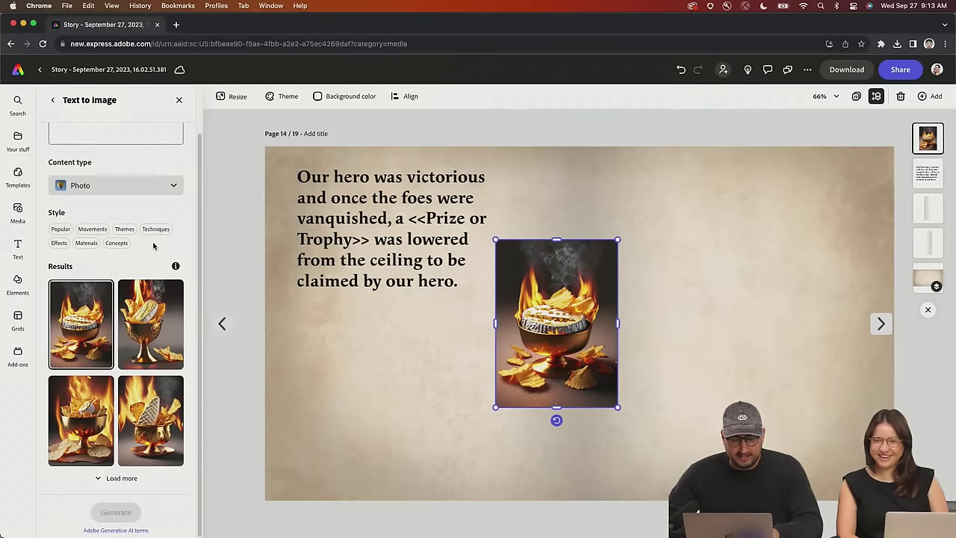
{"action": "scroll", "coordinate": [153, 246], "scroll_direction": "up", "scroll_amount": 2}
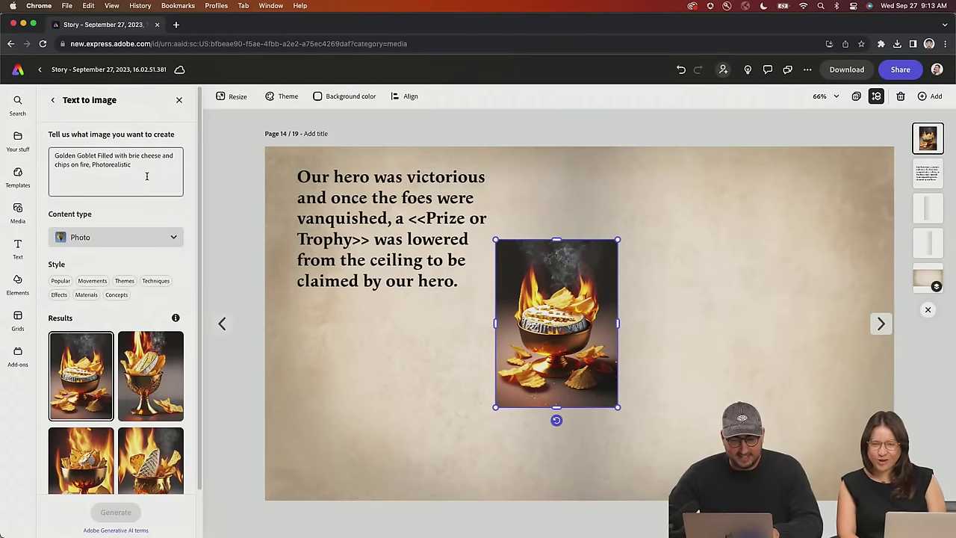
Use the fourth goblet result and enlarge the image to nearly full page height on page 14's empty right half
{"action": "left_click", "coordinate": [150, 459]}
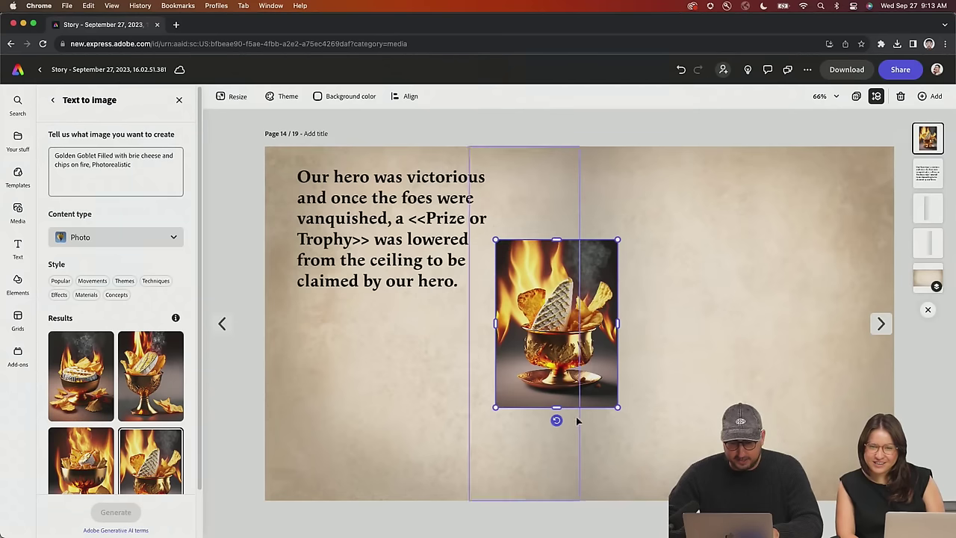
{"action": "left_click_drag", "start_coordinate": [618, 407], "coordinate": [678, 491]}
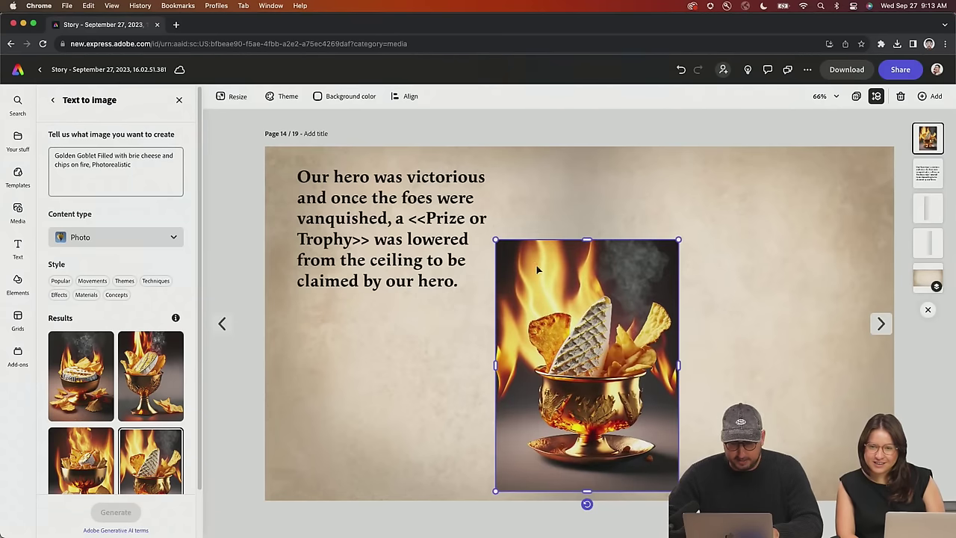
{"action": "left_click_drag", "start_coordinate": [496, 239], "coordinate": [426, 177]}
{"action": "left_click_drag", "start_coordinate": [585, 241], "coordinate": [750, 231]}
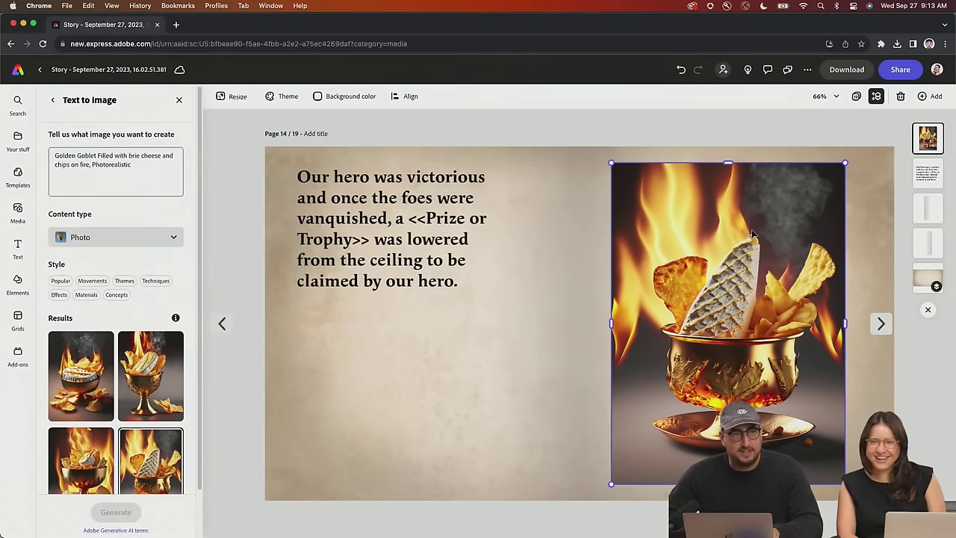
Compare the generated goblet variations on the page, returning to the goblet standing on a golden saucer
{"action": "left_click", "coordinate": [69, 463]}
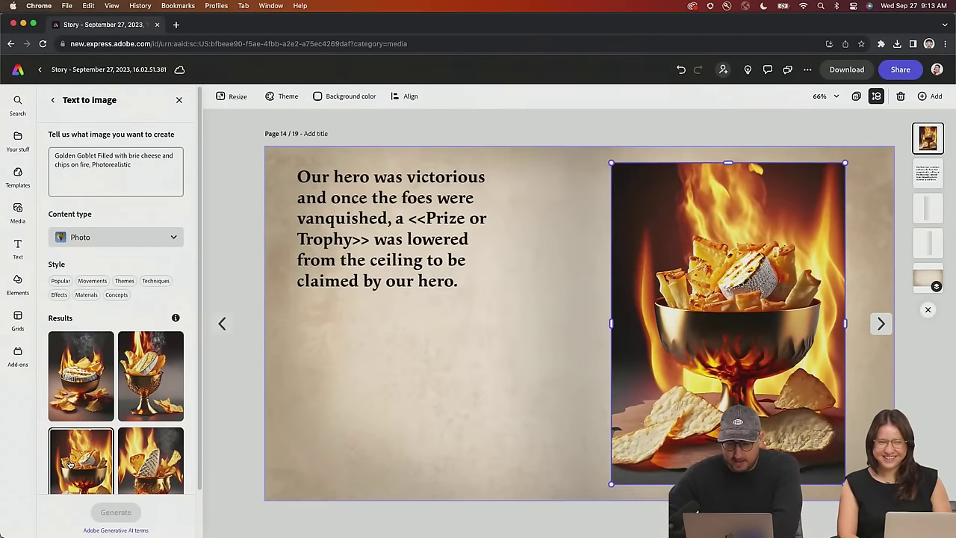
{"action": "left_click", "coordinate": [140, 379]}
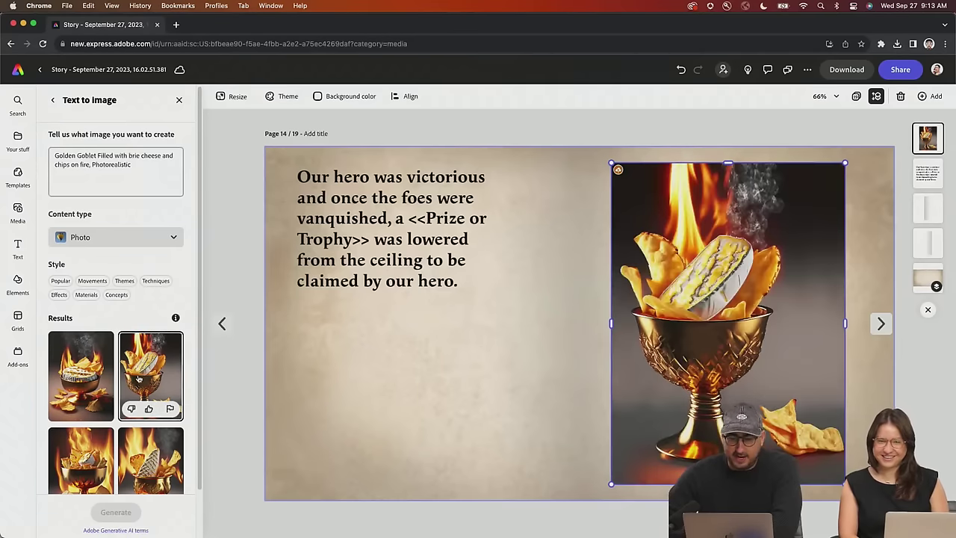
{"action": "left_click", "coordinate": [92, 372]}
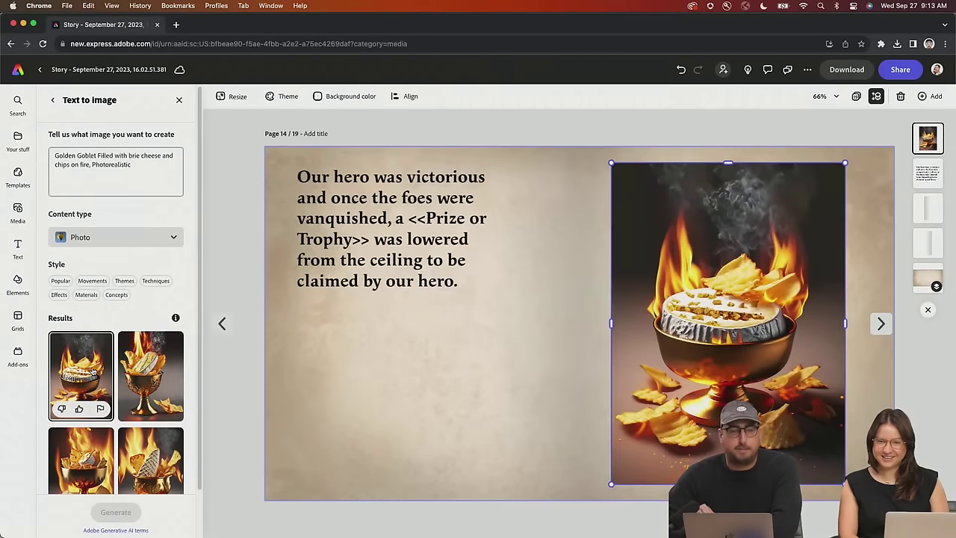
{"action": "left_click", "coordinate": [145, 366]}
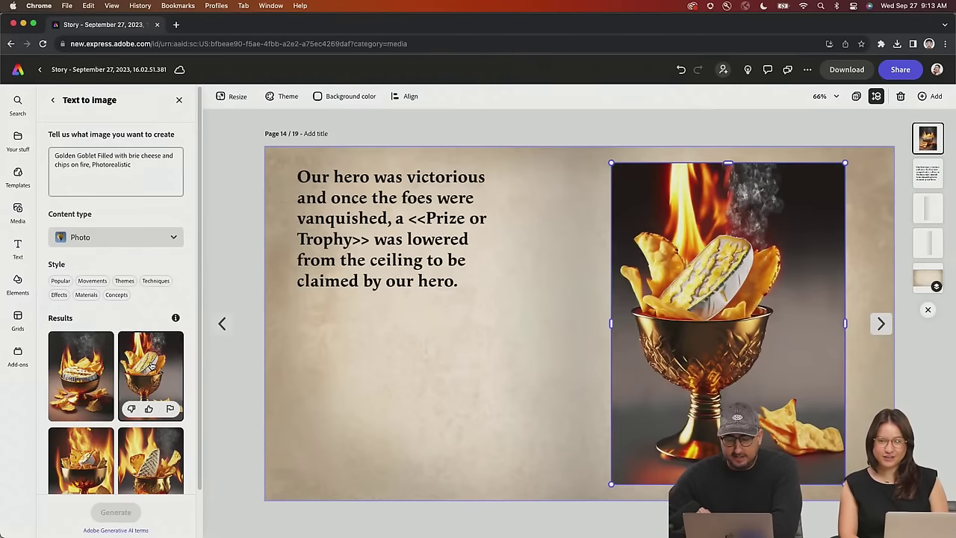
{"action": "left_click", "coordinate": [90, 446]}
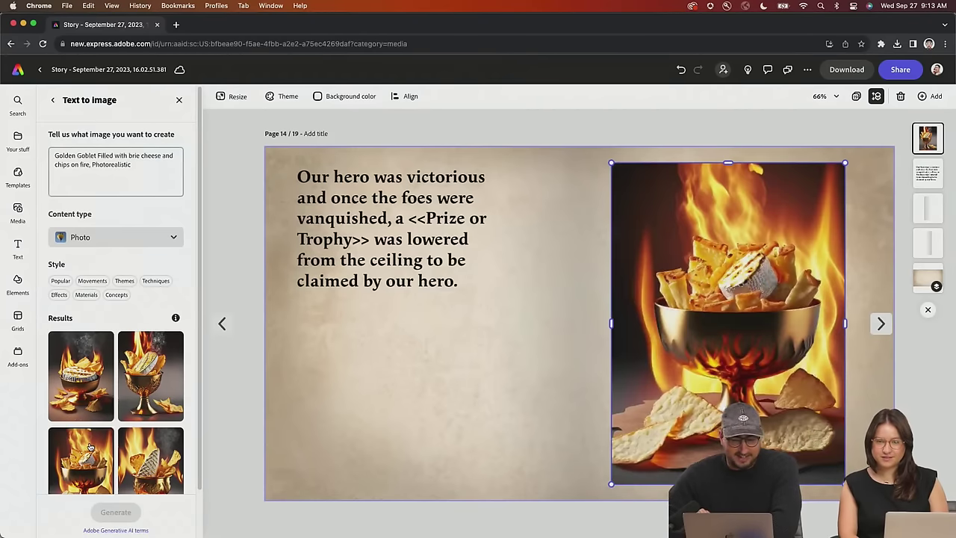
{"action": "left_click", "coordinate": [150, 450]}
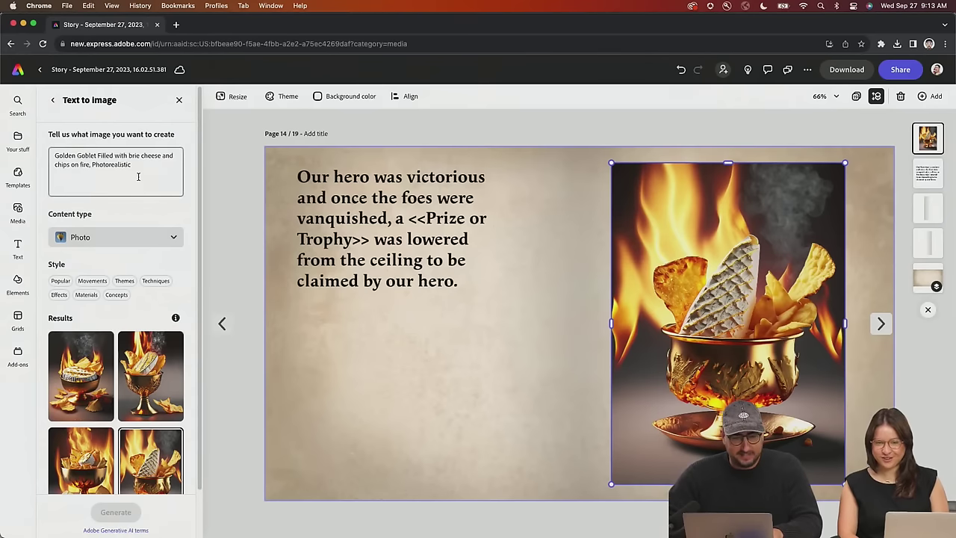
Replace the "<<Prize or Trophy>>" placeholder in the story text with the prompt wording "Golden Goblet Filled with brie cheese and chips on fire"
{"action": "left_click_drag", "start_coordinate": [90, 165], "coordinate": [30, 145]}
{"action": "left_click", "coordinate": [328, 218]}
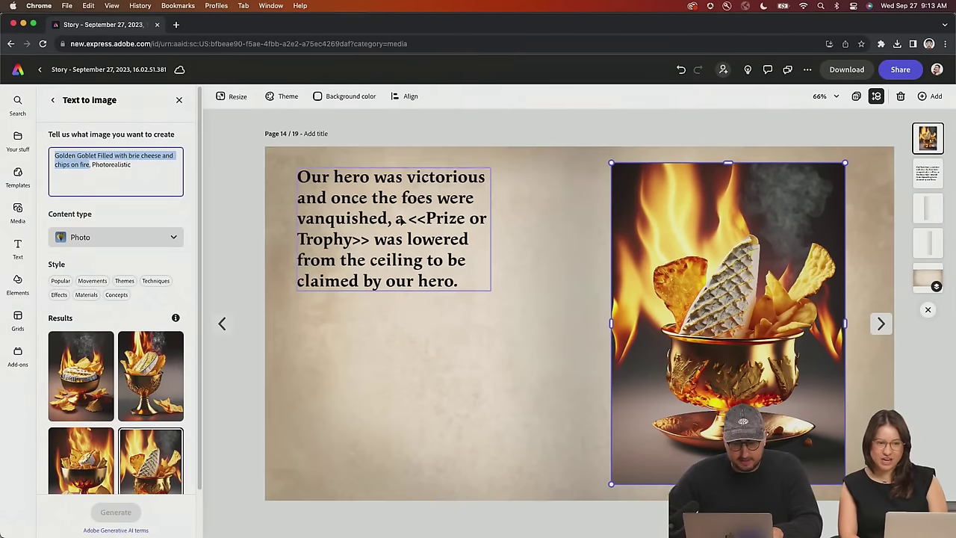
{"action": "left_click", "coordinate": [410, 219]}
{"action": "left_click_drag", "start_coordinate": [408, 219], "coordinate": [369, 240]}
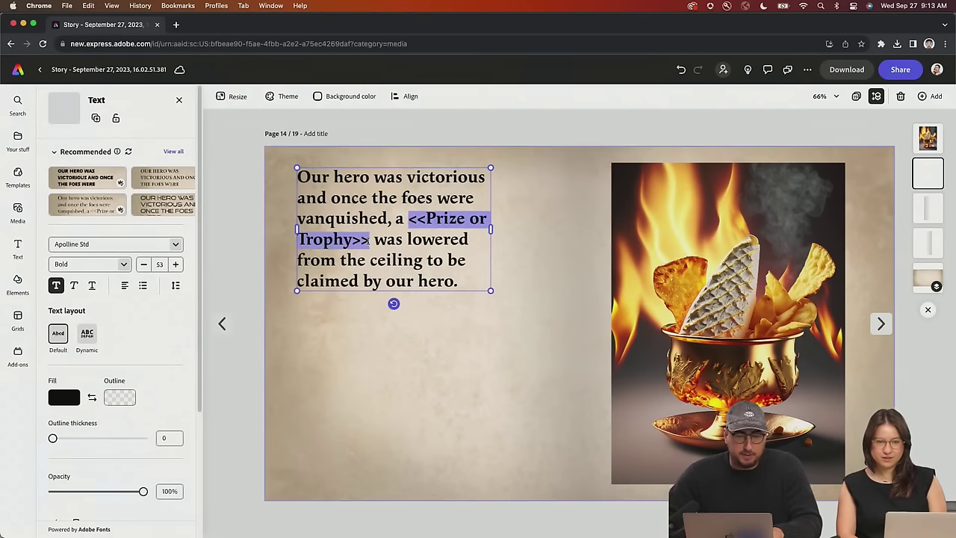
{"action": "type", "text": "Golden Goblet Filled with brie cheese and chips on fire"}
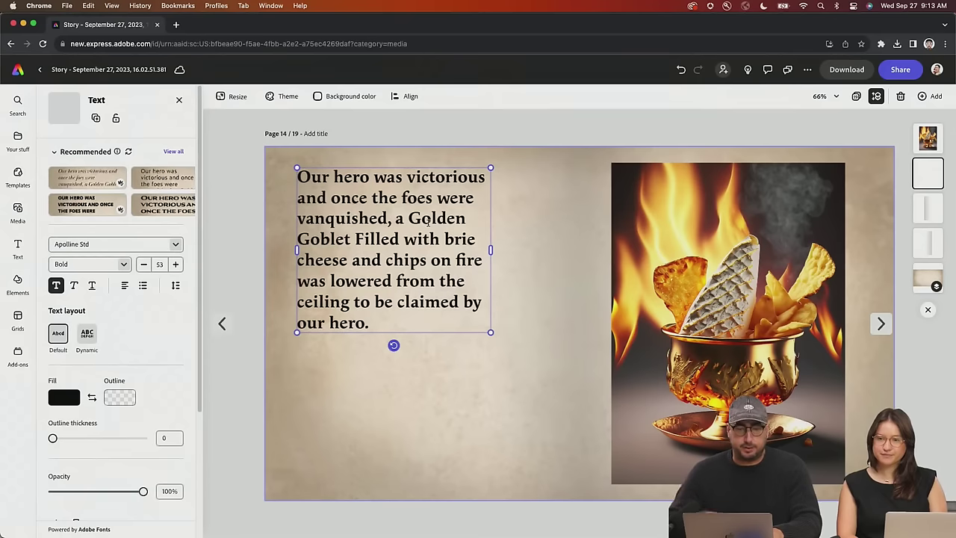
Reopen the goblet image's Text to image results and switch to the wide bowl with large chips around its base
{"action": "left_click", "coordinate": [667, 233]}
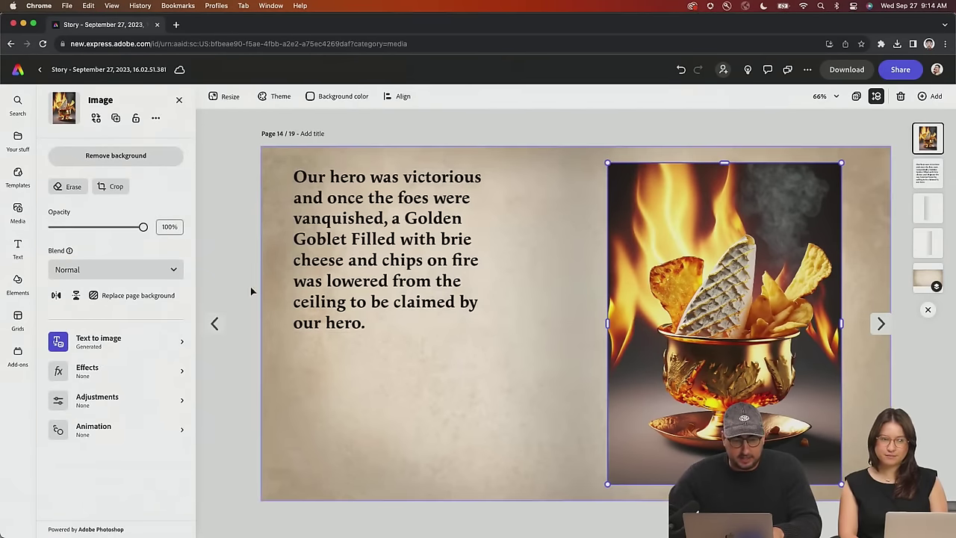
{"action": "left_click", "coordinate": [145, 336]}
{"action": "scroll", "coordinate": [127, 161], "scroll_direction": "up", "scroll_amount": 5}
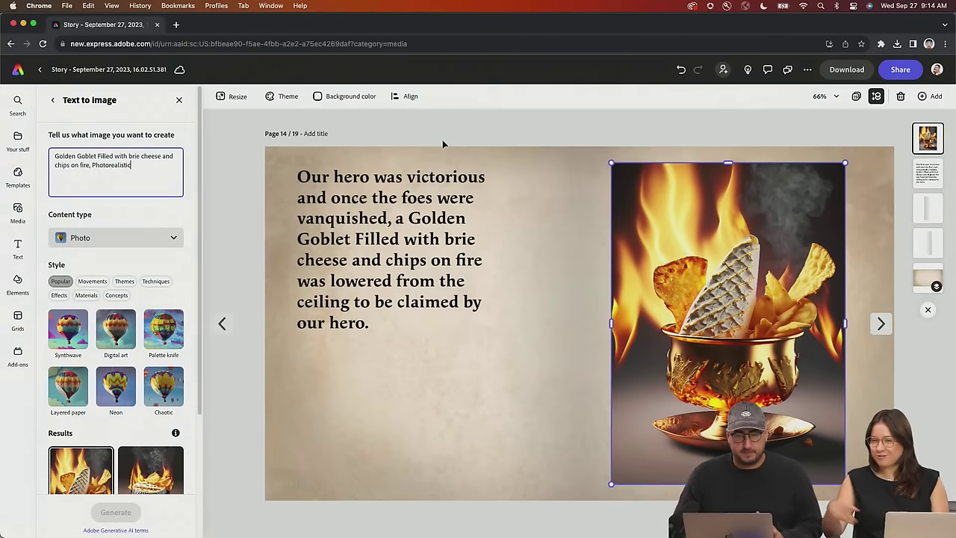
{"action": "scroll", "coordinate": [132, 425], "scroll_direction": "down", "scroll_amount": 1}
{"action": "scroll", "coordinate": [132, 426], "scroll_direction": "down", "scroll_amount": 5}
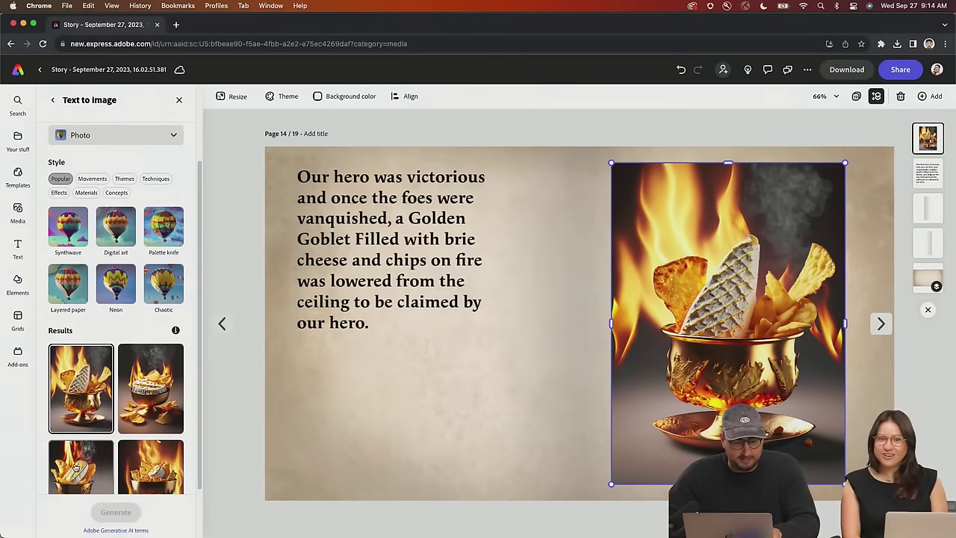
{"action": "left_click", "coordinate": [129, 441]}
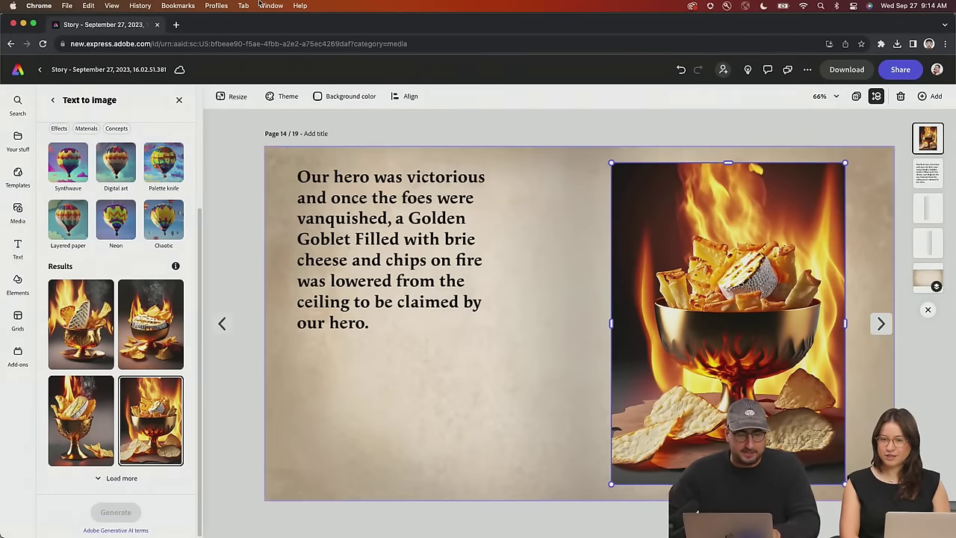
Search the stock videos for "flames on black background" and add the vertical 26-second clip to page 14
{"action": "left_click", "coordinate": [19, 212]}
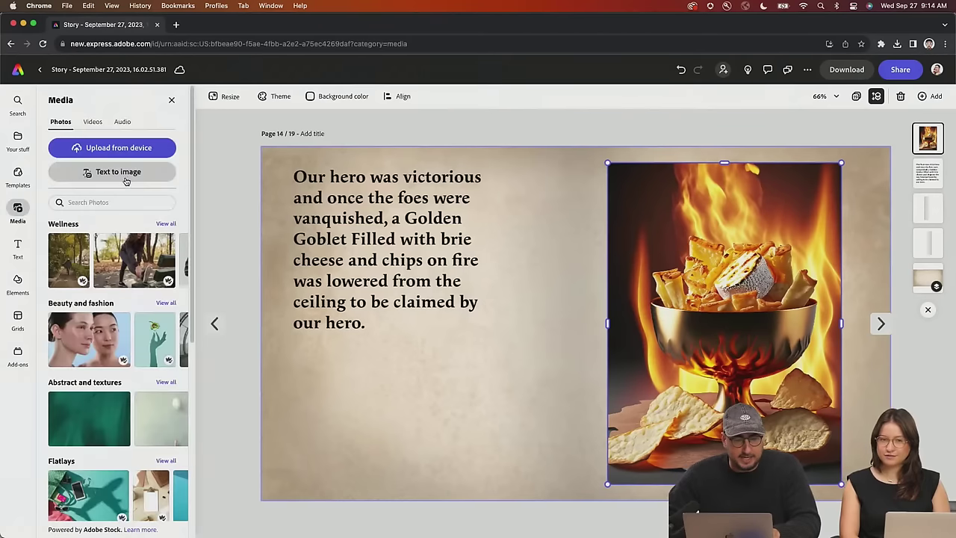
{"action": "left_click", "coordinate": [133, 203]}
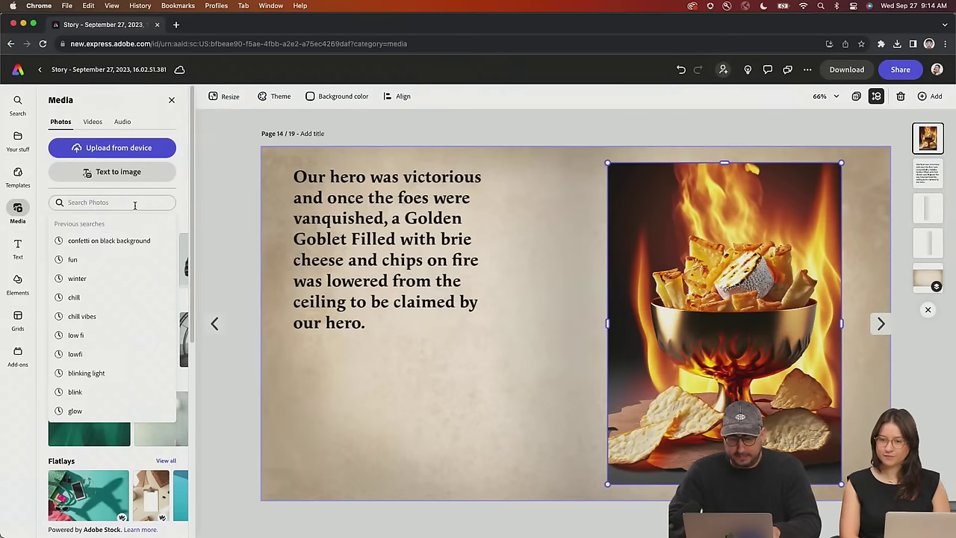
{"action": "type", "text": "flames on black background"}
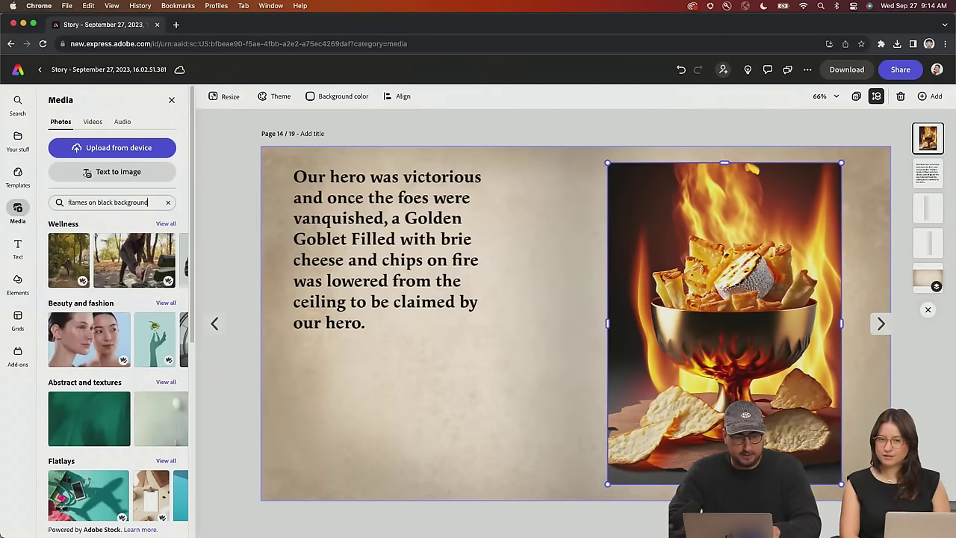
{"action": "left_click", "coordinate": [94, 121]}
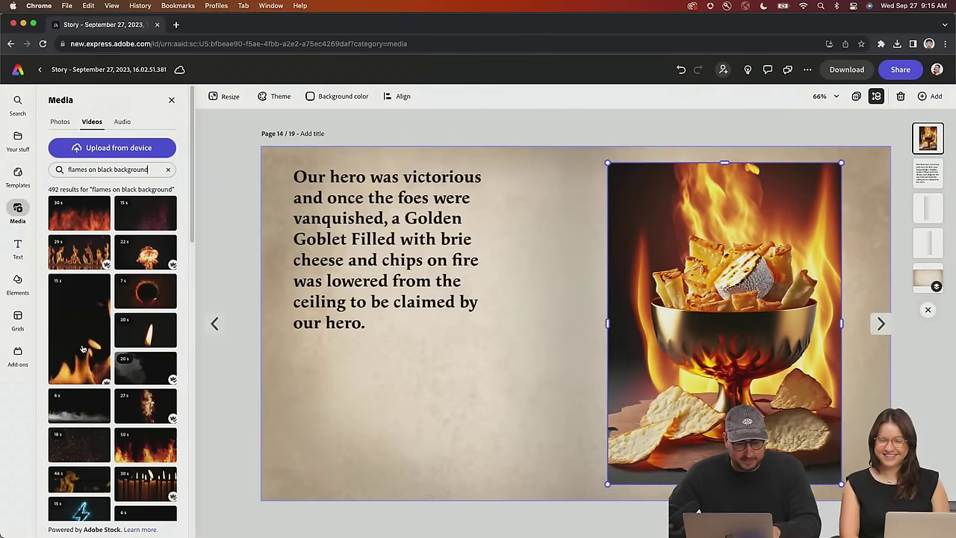
{"action": "scroll", "coordinate": [108, 329], "scroll_direction": "down", "scroll_amount": 10}
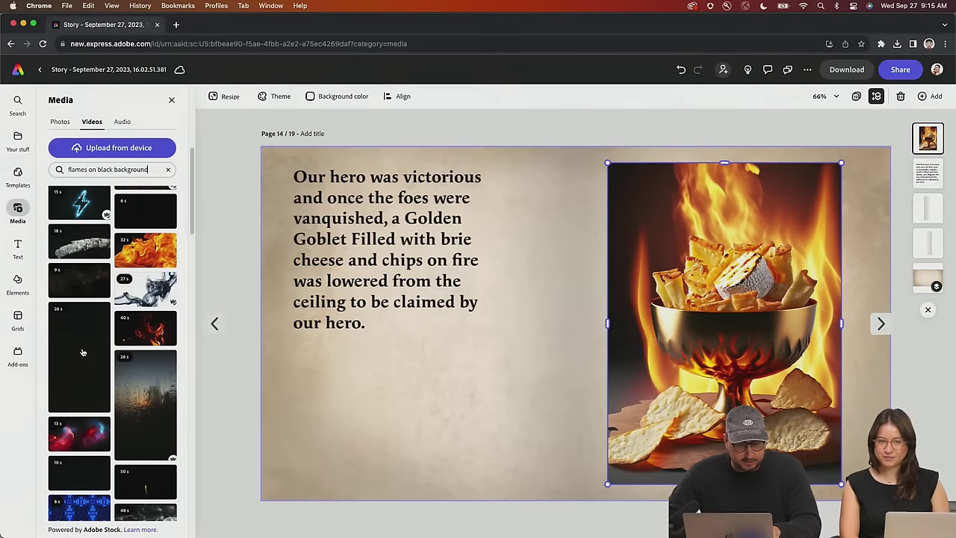
{"action": "left_click", "coordinate": [83, 351]}
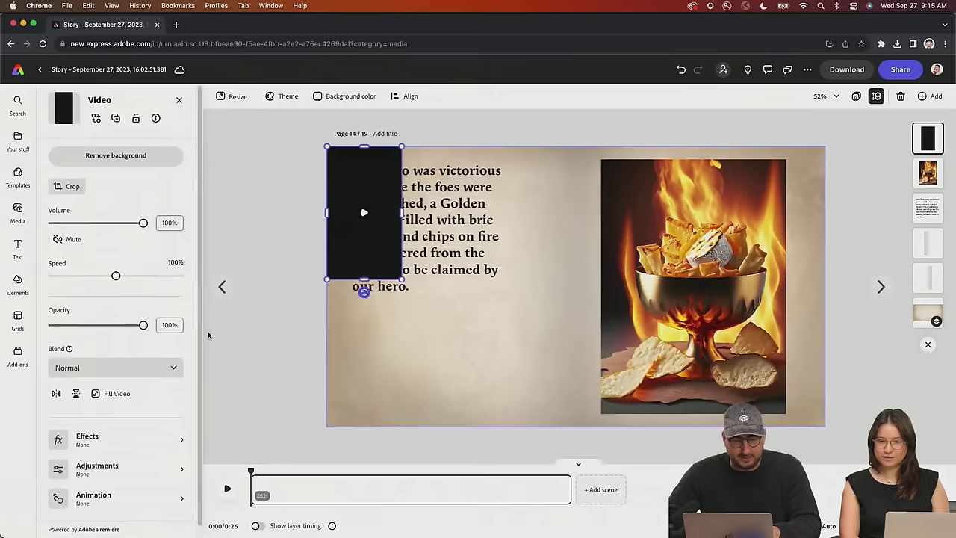
Enlarge the flame video to the goblet image's height, center it over the image, and set its blend mode to Screen
{"action": "left_click_drag", "start_coordinate": [363, 249], "coordinate": [641, 379]}
{"action": "left_click_drag", "start_coordinate": [680, 280], "coordinate": [787, 181]}
{"action": "left_click_drag", "start_coordinate": [708, 207], "coordinate": [727, 205]}
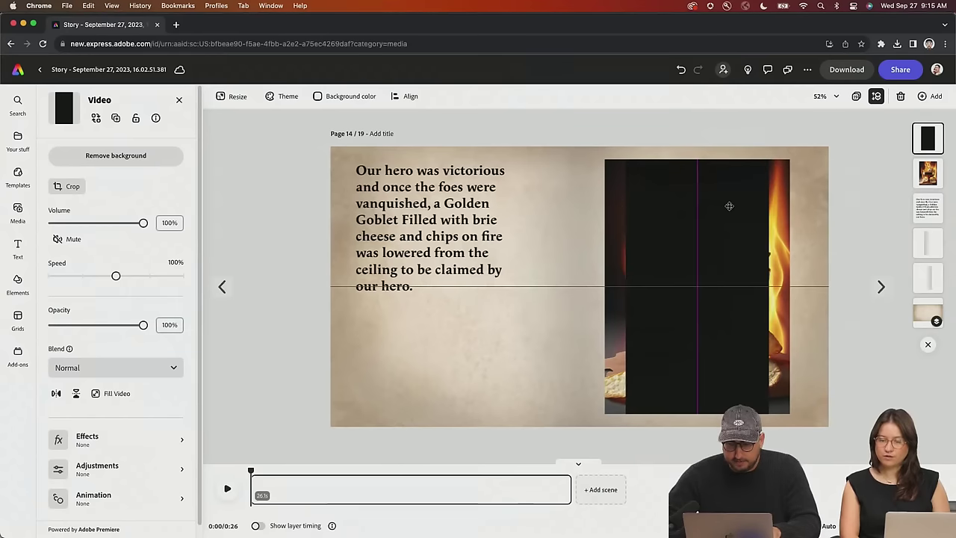
{"action": "left_click", "coordinate": [130, 366]}
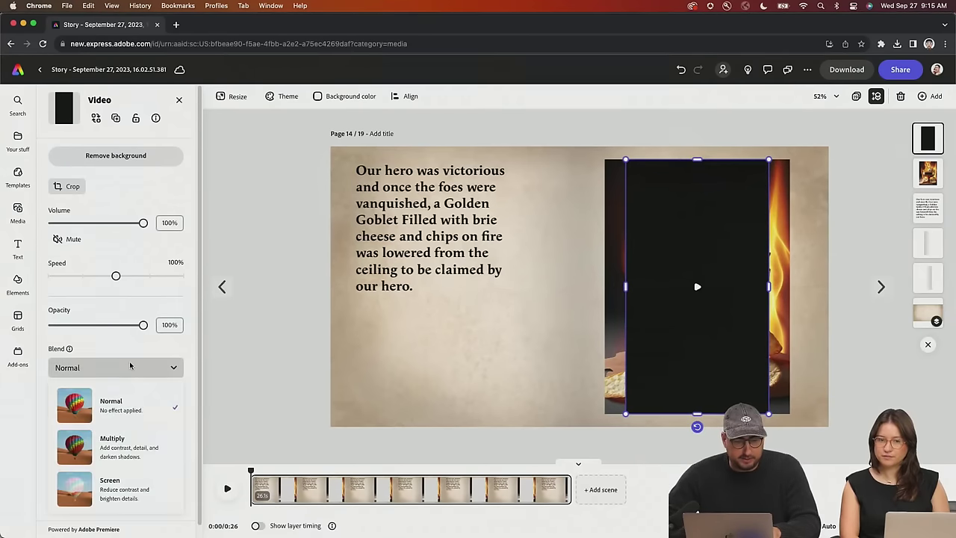
{"action": "left_click", "coordinate": [126, 490]}
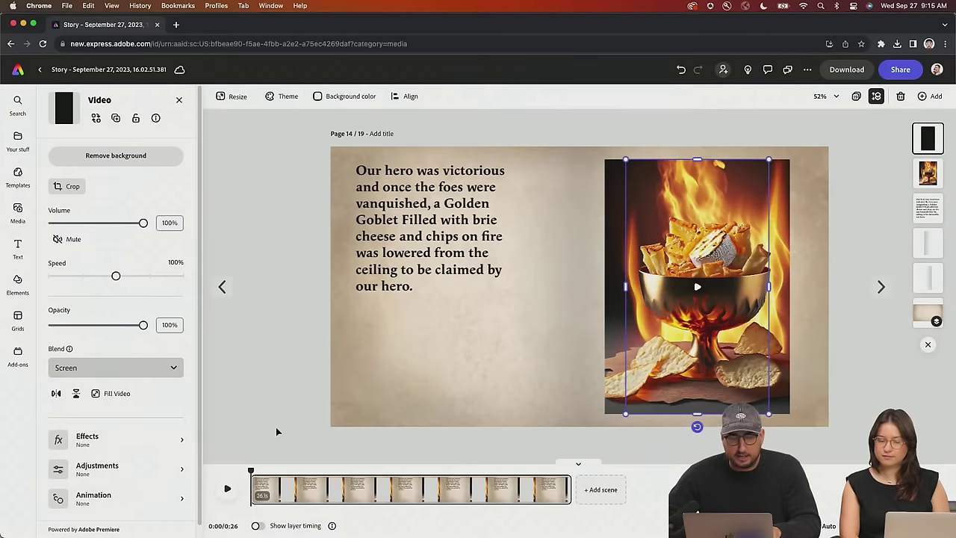
Play page 14 to preview the flame video blended over the goblet
{"action": "left_click", "coordinate": [228, 489]}
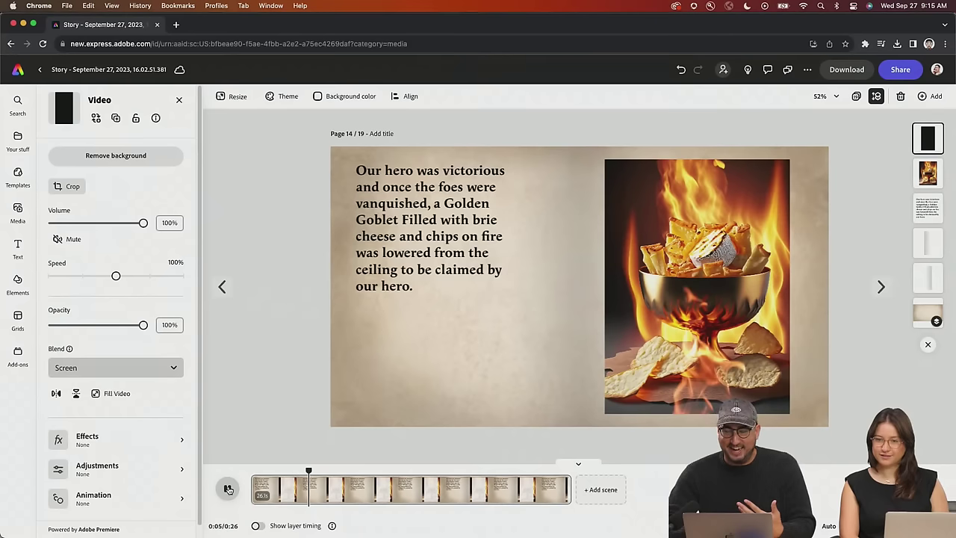
{"action": "left_click", "coordinate": [228, 489]}
{"action": "left_click", "coordinate": [229, 489]}
{"action": "left_click", "coordinate": [237, 492]}
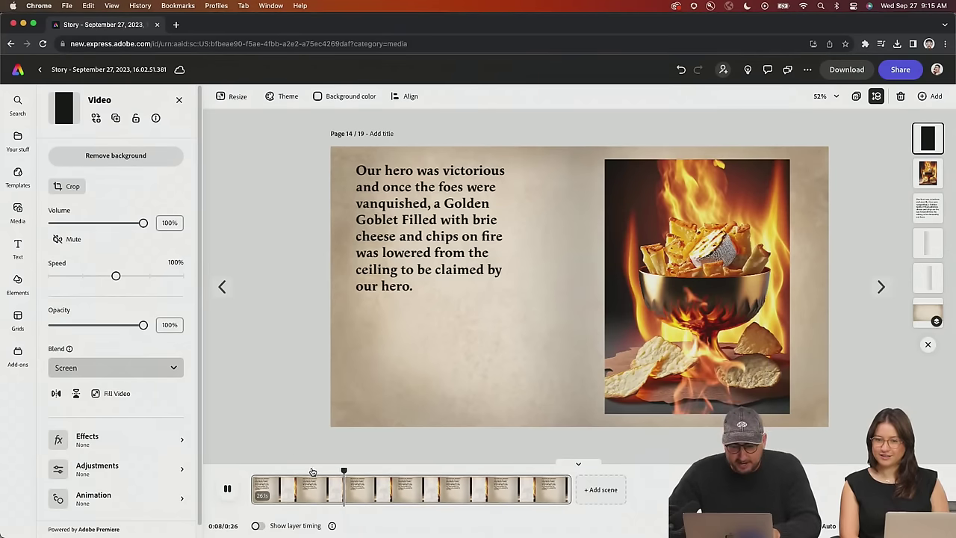
{"action": "left_click", "coordinate": [239, 496]}
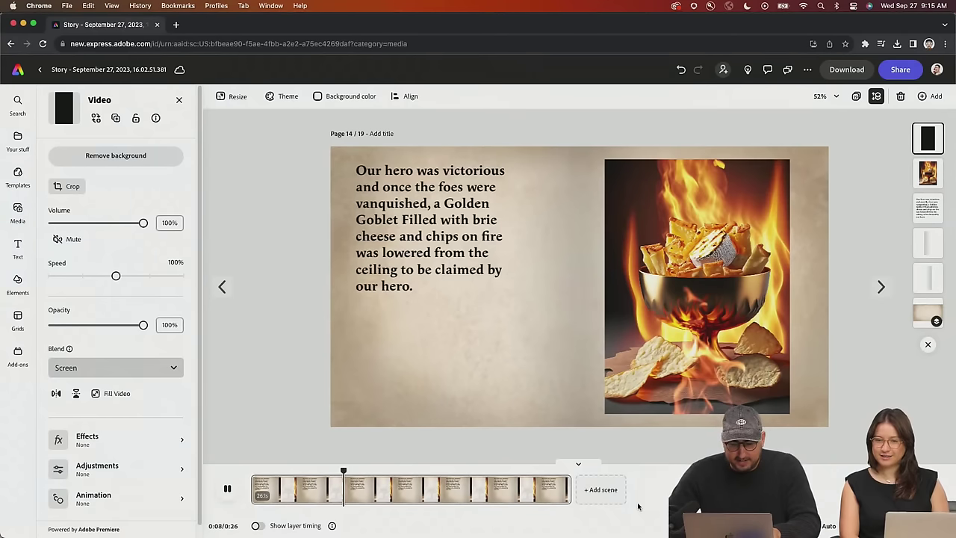
Turn on layer timing for the scene and reload the project in the browser
{"action": "left_click", "coordinate": [257, 525]}
{"action": "left_click", "coordinate": [288, 463]}
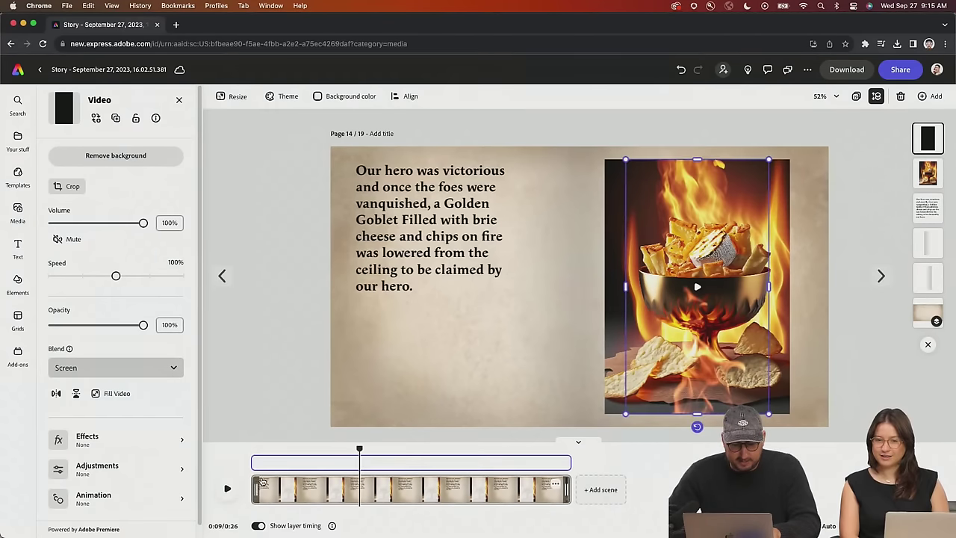
{"action": "key", "text": "super+r"}
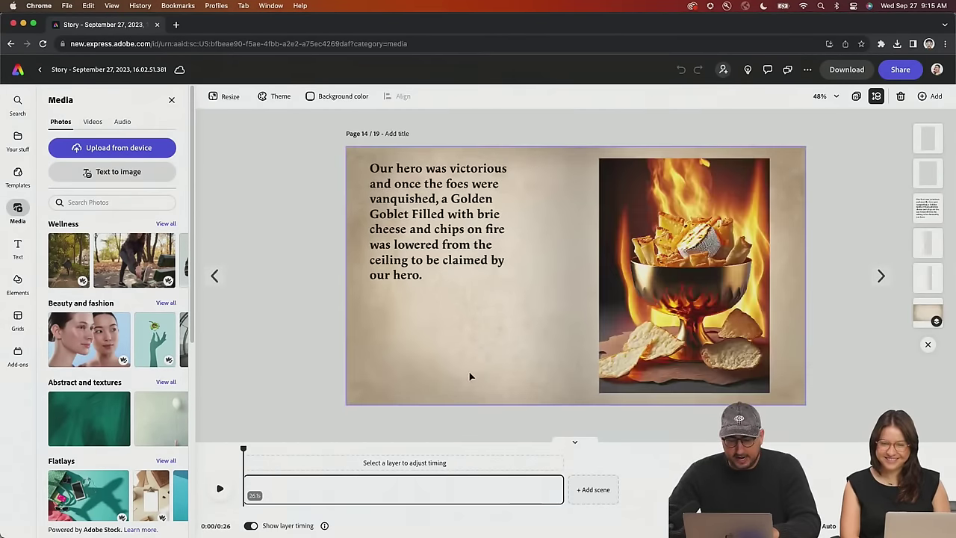
Play the reloaded scene to check the animated flames, and return the playhead to the start
{"action": "left_click", "coordinate": [219, 489]}
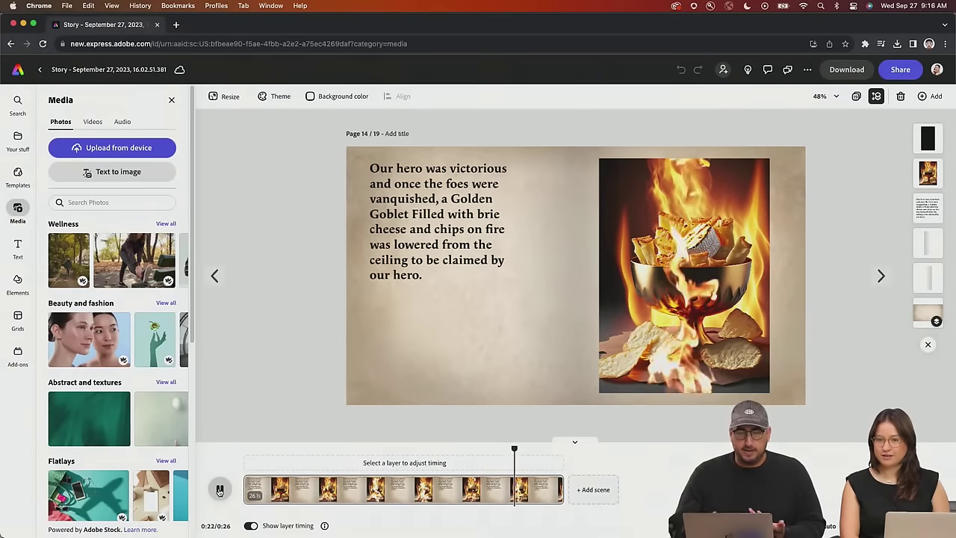
{"action": "left_click", "coordinate": [220, 489]}
{"action": "left_click", "coordinate": [244, 449]}
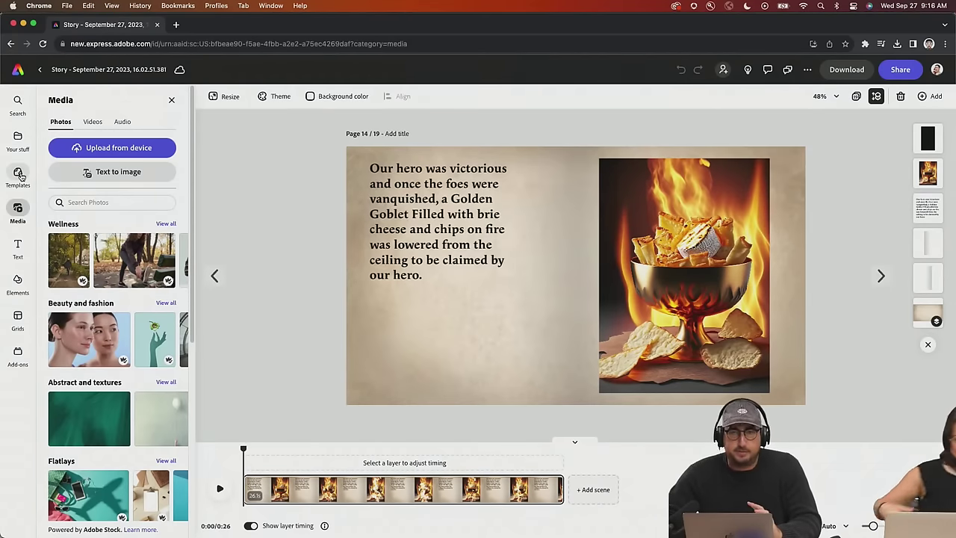
Search the audio library for "epic" and listen to the track "epic cinema 16 loop"
{"action": "mouse_move", "coordinate": [21, 176]}
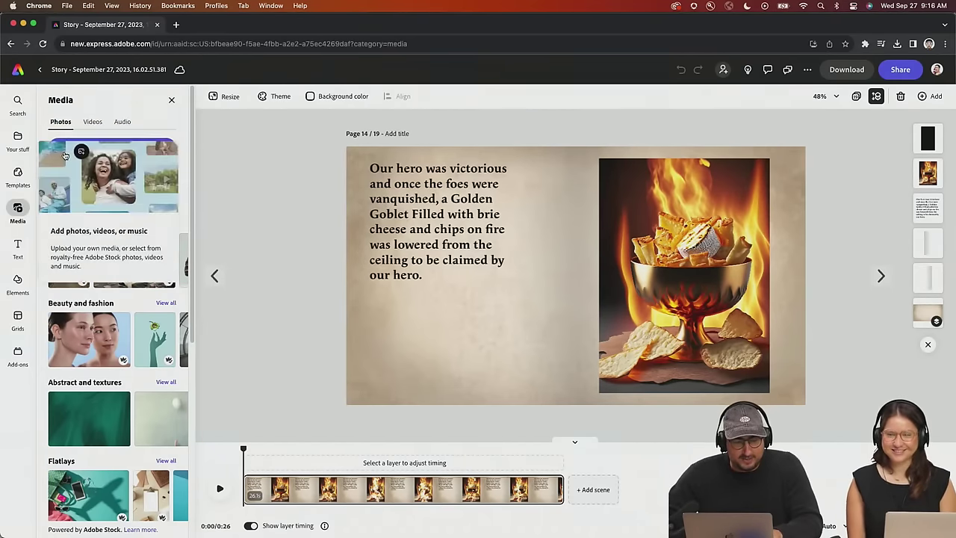
{"action": "left_click", "coordinate": [121, 121]}
{"action": "type", "text": "epic"}
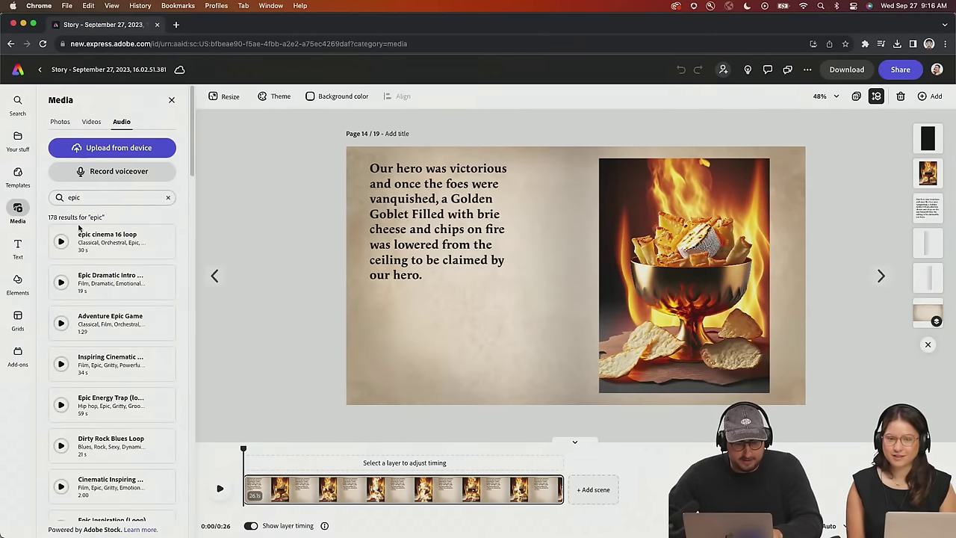
{"action": "left_click", "coordinate": [61, 242]}
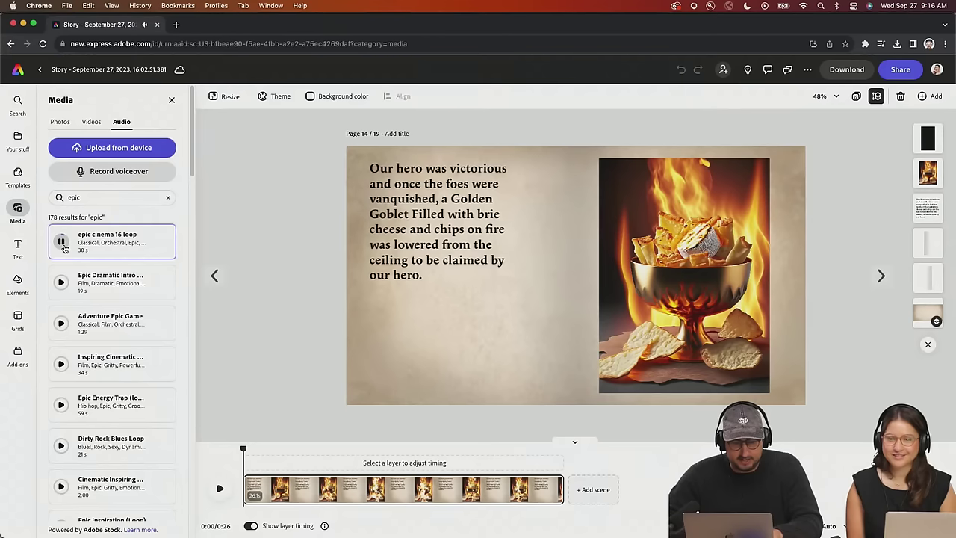
Preview the "Epic Dramatic Intro Loop" track, add it to page 14, and trim the scene to 19.3 s to match it
{"action": "left_click", "coordinate": [62, 283]}
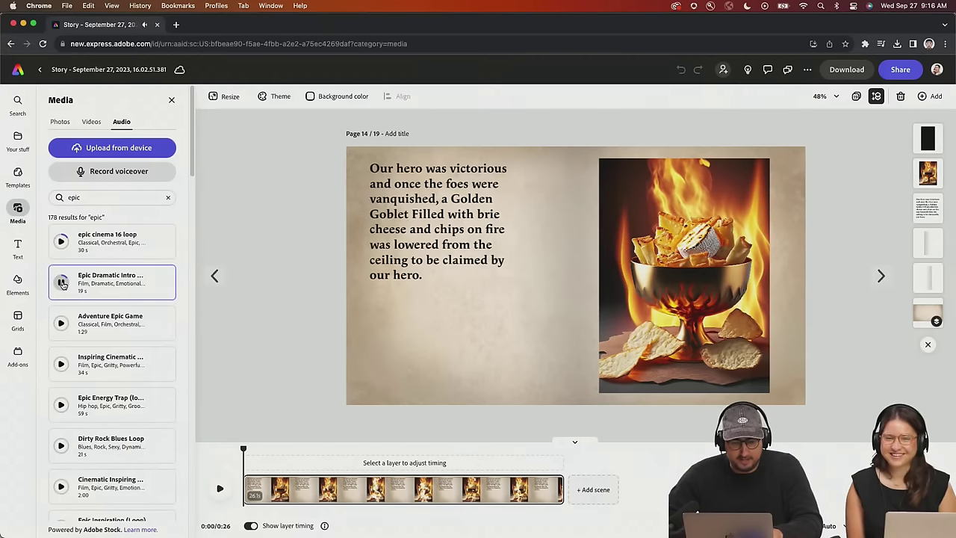
{"action": "left_click", "coordinate": [122, 284]}
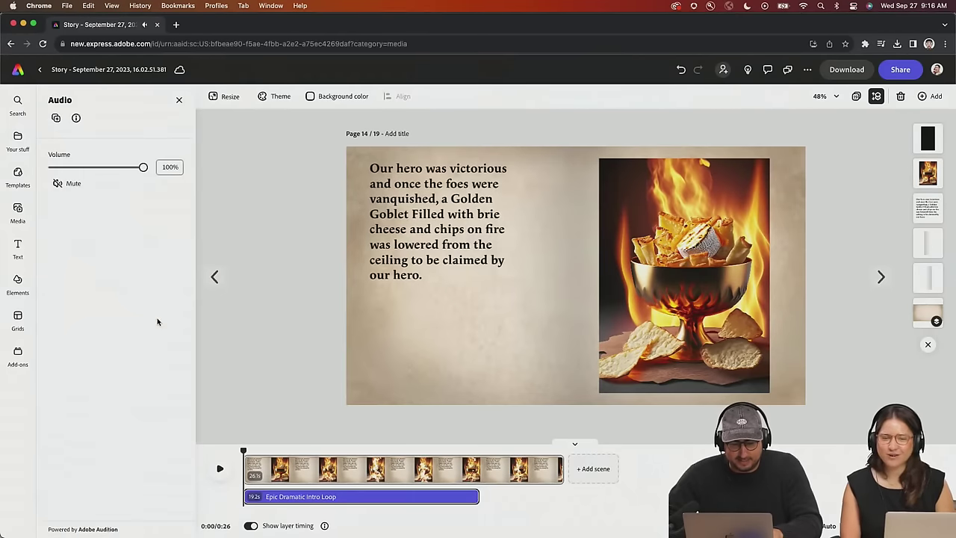
{"action": "mouse_move", "coordinate": [451, 497]}
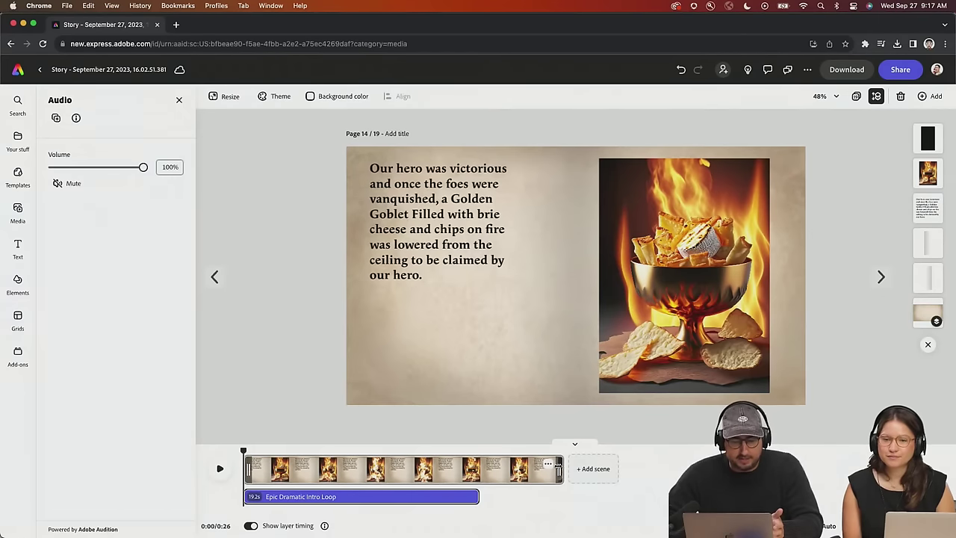
{"action": "left_click_drag", "start_coordinate": [557, 468], "coordinate": [474, 473]}
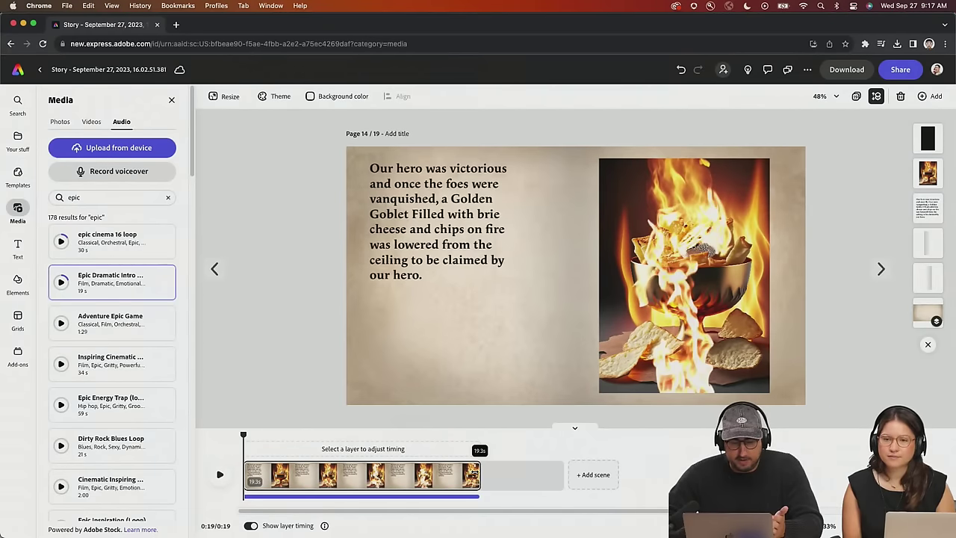
{"action": "left_click_drag", "start_coordinate": [473, 473], "coordinate": [474, 473]}
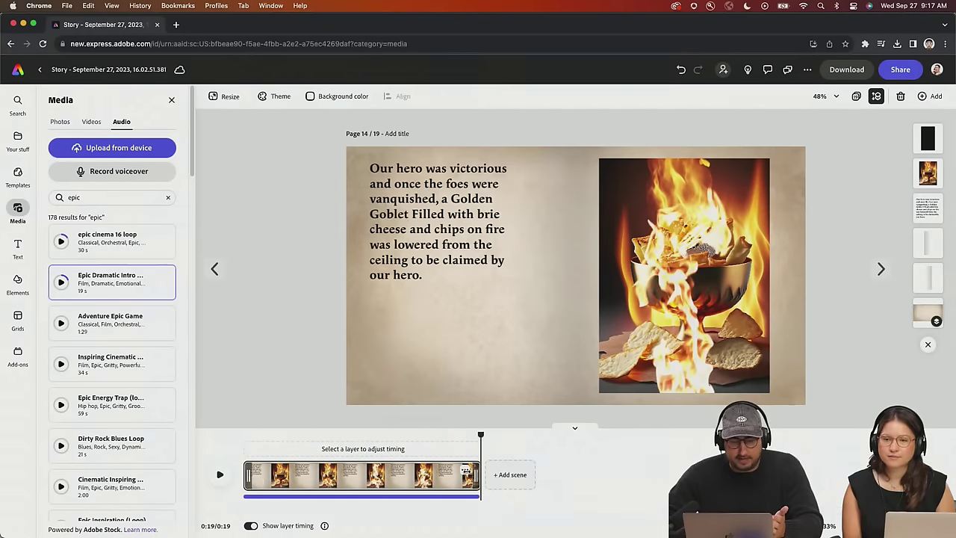
Record a voiceover of about 11.5 s for page 14 from the start of the scene
{"action": "left_click", "coordinate": [246, 439]}
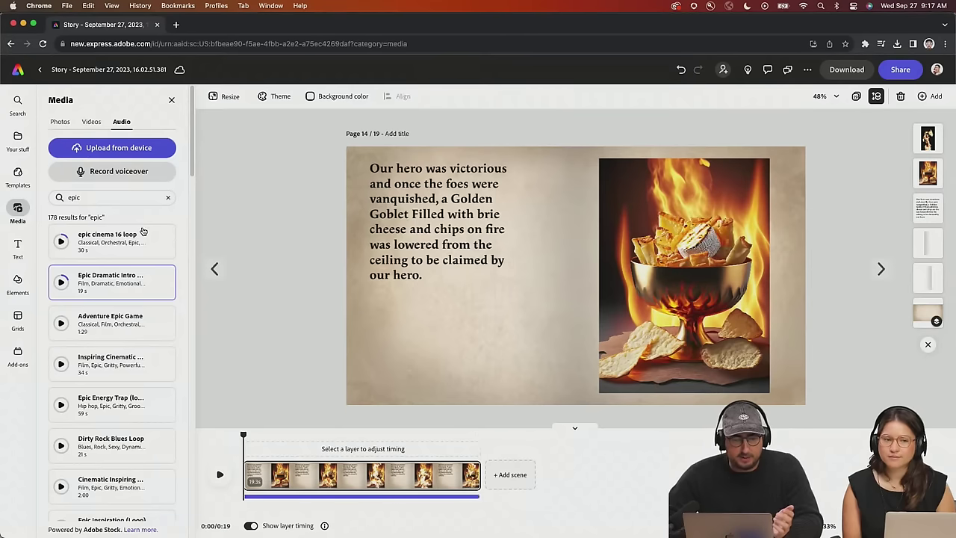
{"action": "left_click", "coordinate": [119, 173]}
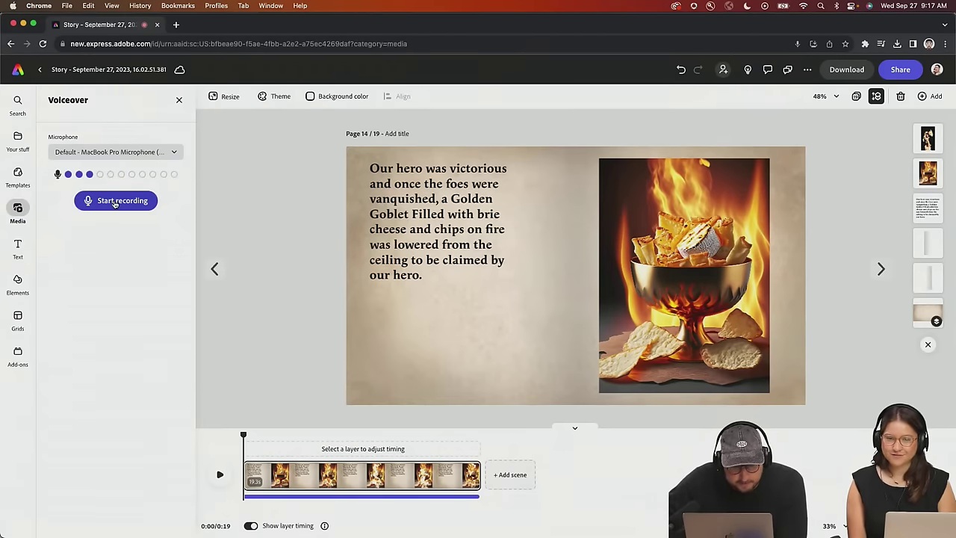
{"action": "left_click", "coordinate": [114, 202]}
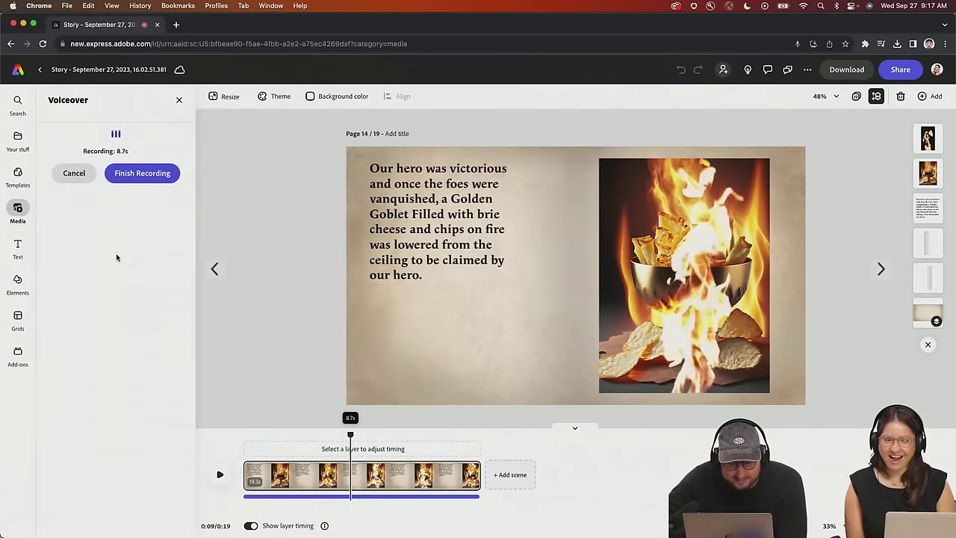
{"action": "left_click", "coordinate": [143, 178]}
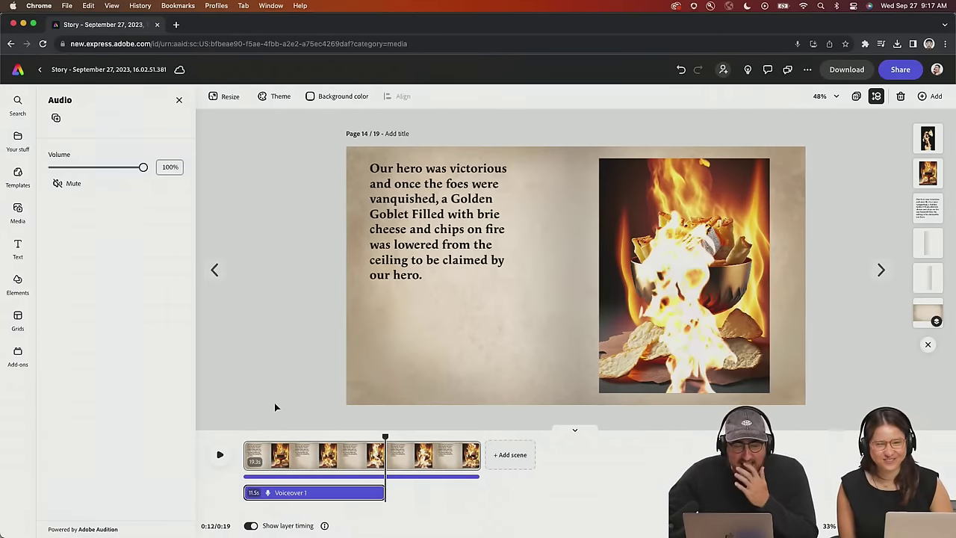
Lower the Epic Dramatic Intro Loop's volume to 36% and shorten the scene to 11.9 s to fit the voiceover
{"action": "left_click", "coordinate": [280, 477]}
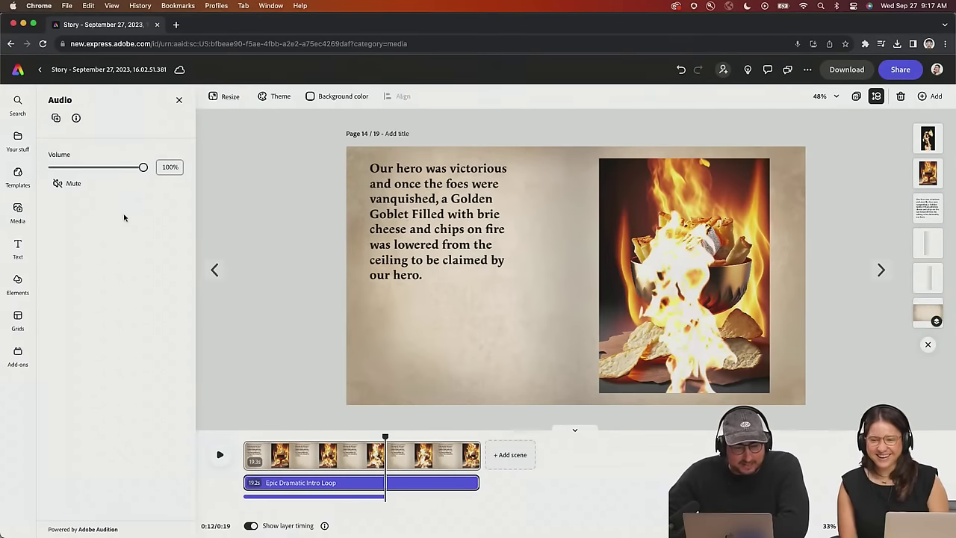
{"action": "left_click", "coordinate": [84, 168]}
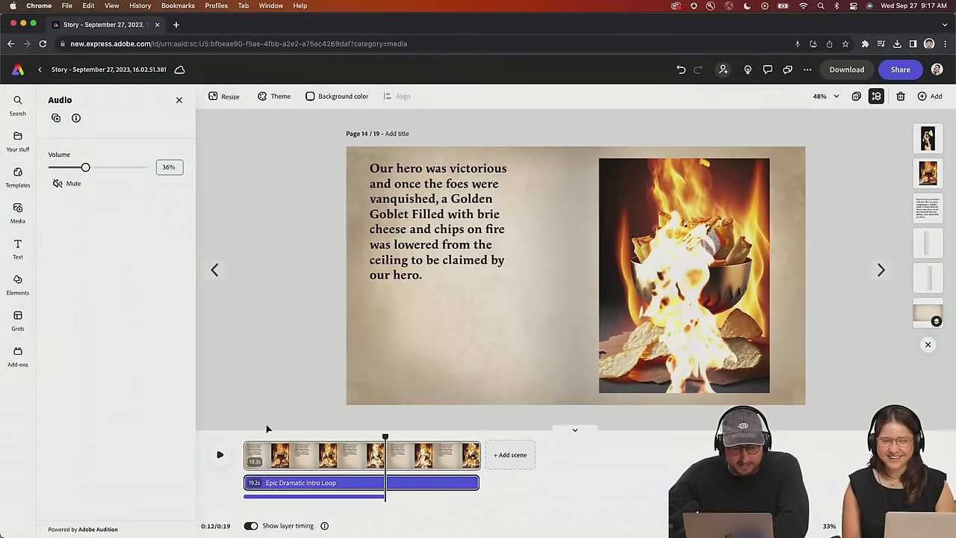
{"action": "left_click_drag", "start_coordinate": [472, 452], "coordinate": [386, 469]}
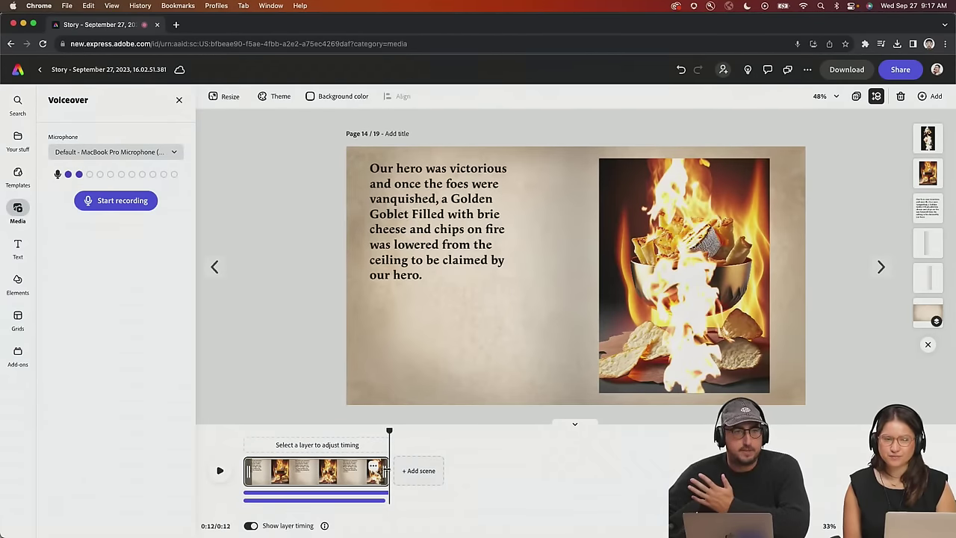
Play the start of page 14's scene to check the balance between the music and the voiceover
{"action": "left_click", "coordinate": [246, 432]}
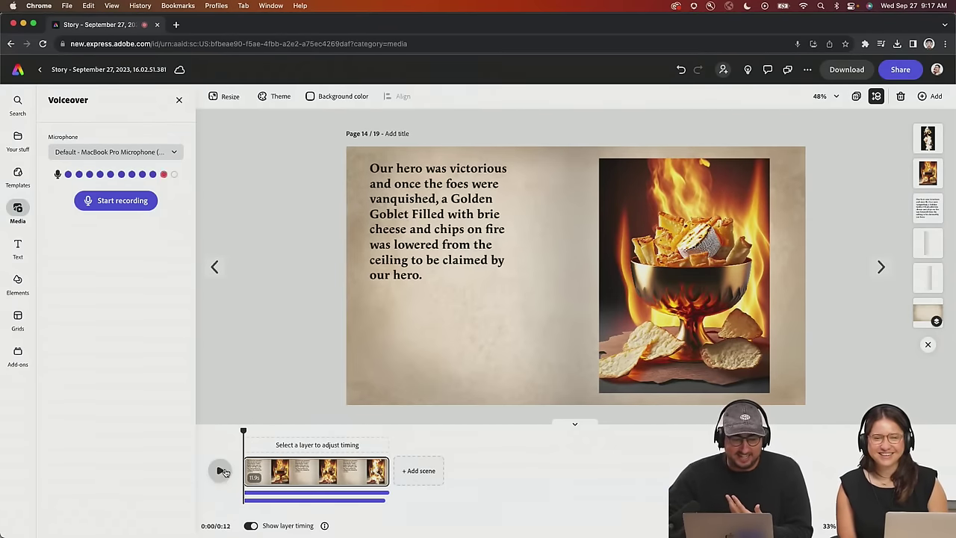
{"action": "left_click", "coordinate": [220, 471]}
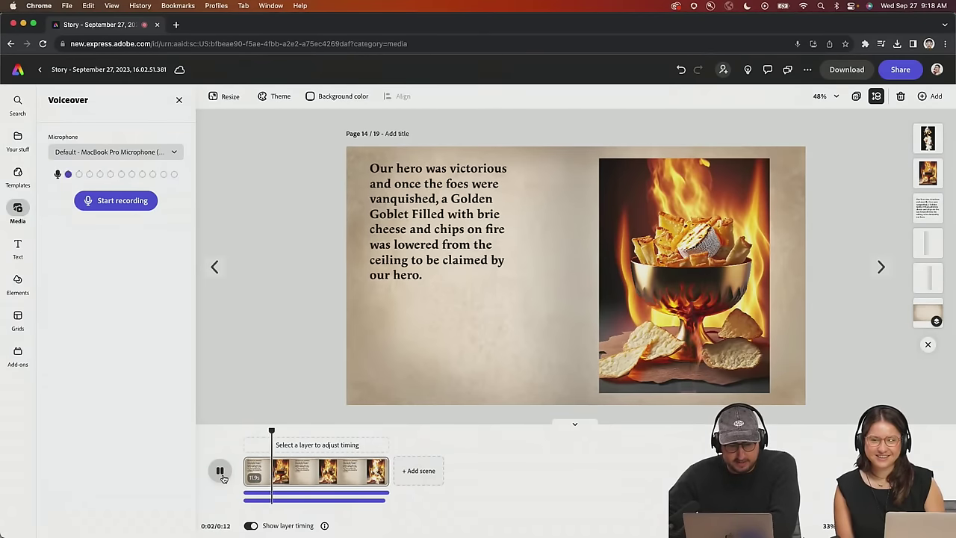
{"action": "left_click", "coordinate": [220, 471]}
Reduce the Epic Dramatic Intro Loop's volume to 21% and replay the scene from the beginning
{"action": "left_click_drag", "start_coordinate": [85, 167], "coordinate": [72, 167]}
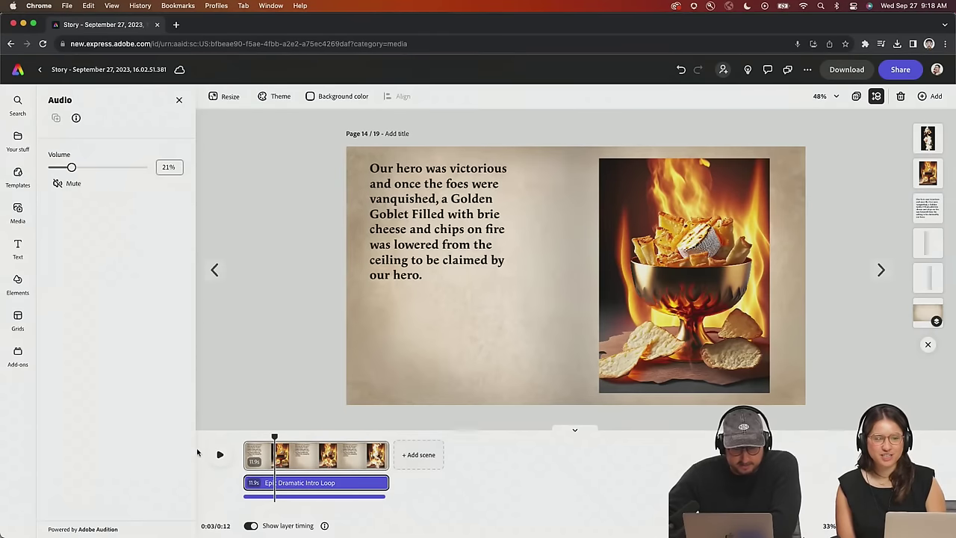
{"action": "left_click", "coordinate": [244, 437]}
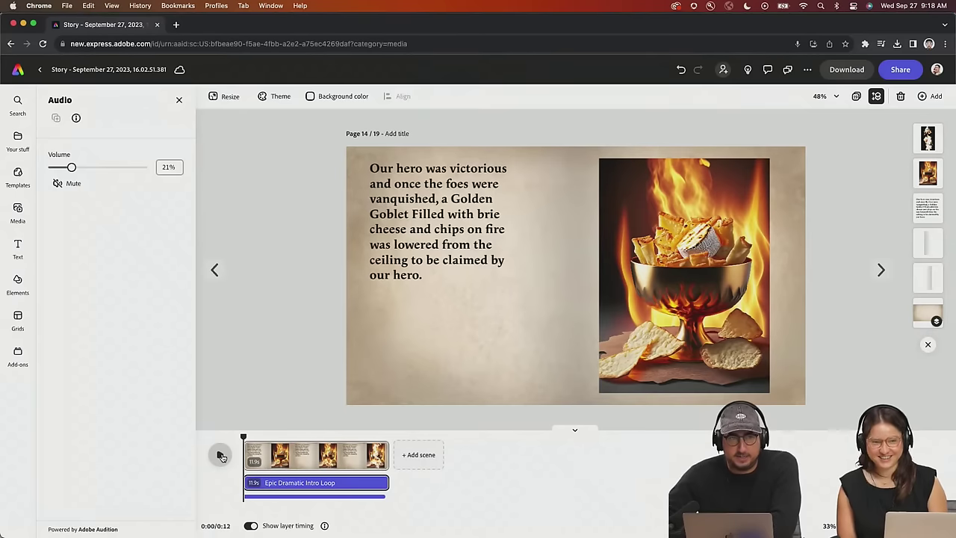
{"action": "left_click", "coordinate": [221, 456]}
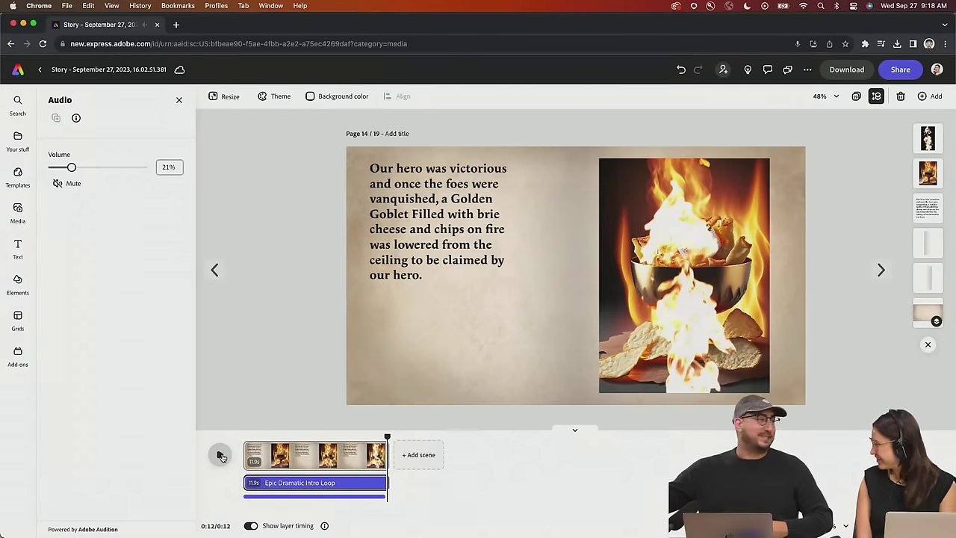
Go to page 15 of the storybook and close the voiceover recorder
{"action": "left_click", "coordinate": [879, 271]}
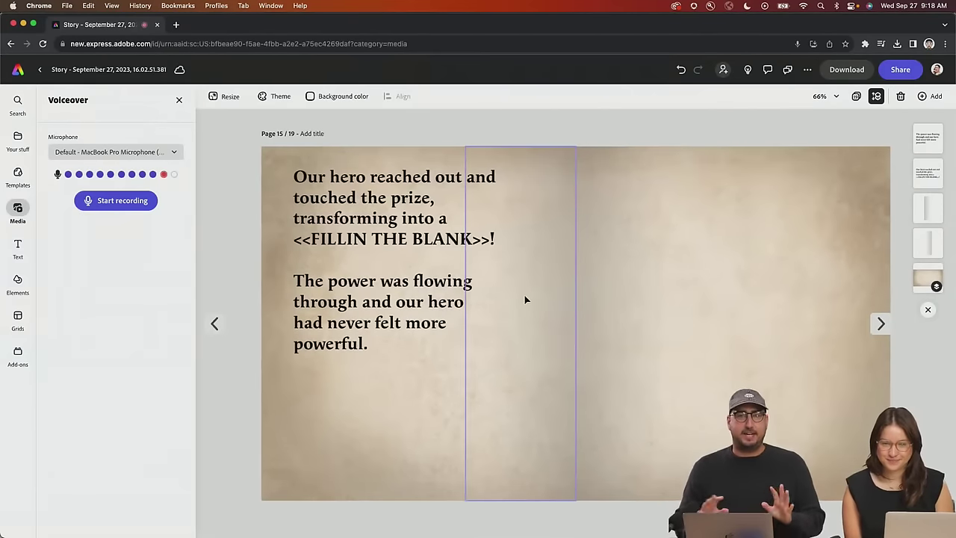
{"action": "left_click", "coordinate": [179, 99]}
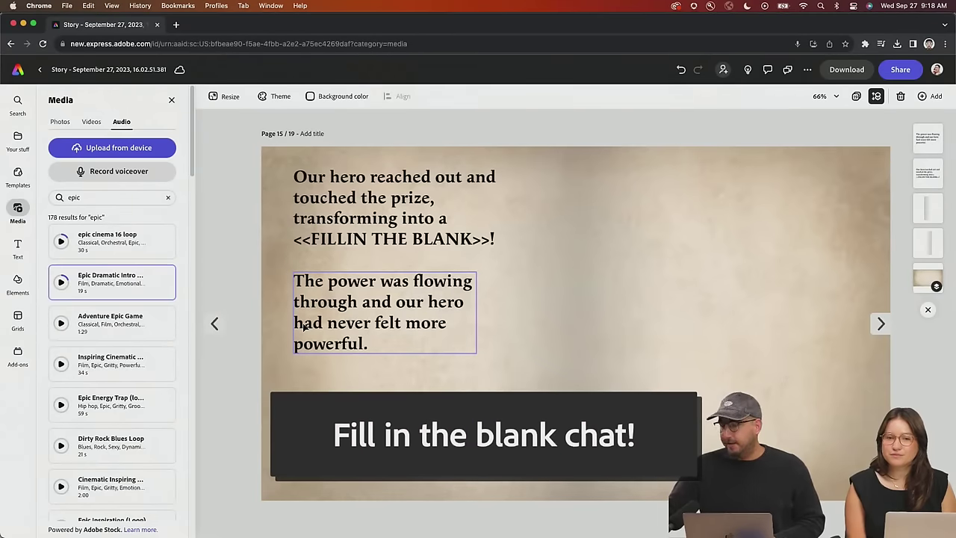
Switch to Illustrator and review the opening pages of Story.pdf, down to the page with the buzzard wizard
{"action": "key", "text": "super+Tab"}
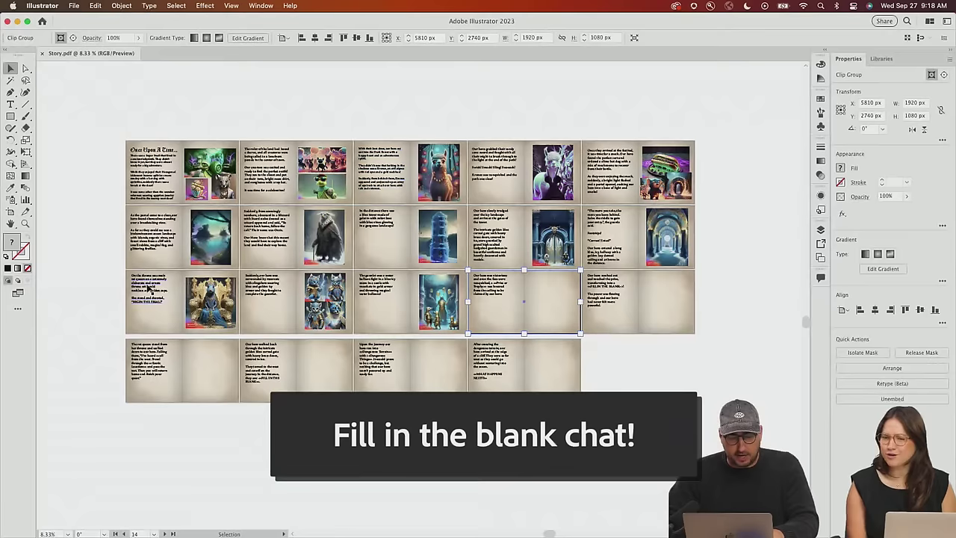
{"action": "left_click", "coordinate": [24, 224]}
{"action": "left_click", "coordinate": [209, 159]}
{"action": "left_click_drag", "start_coordinate": [364, 306], "coordinate": [437, 336]}
{"action": "scroll", "coordinate": [437, 337], "scroll_direction": "down", "scroll_amount": 3}
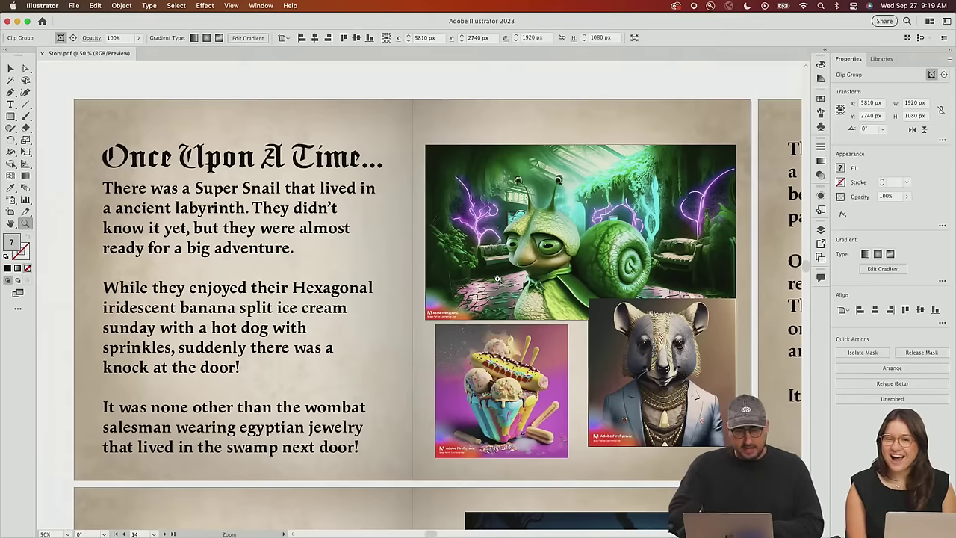
{"action": "scroll", "coordinate": [497, 279], "scroll_direction": "right", "scroll_amount": 10}
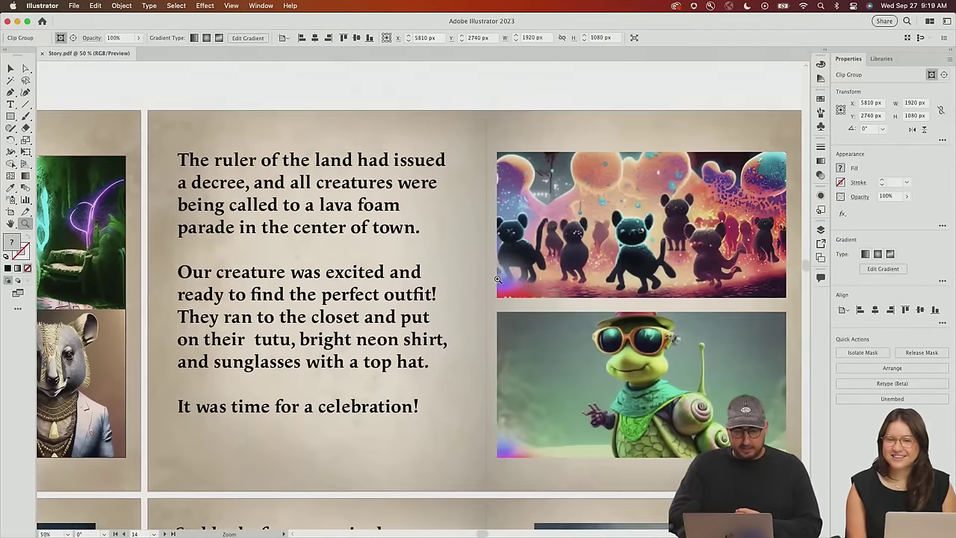
{"action": "scroll", "coordinate": [497, 278], "scroll_direction": "down", "scroll_amount": 8}
{"action": "scroll", "coordinate": [497, 284], "scroll_direction": "right", "scroll_amount": 10}
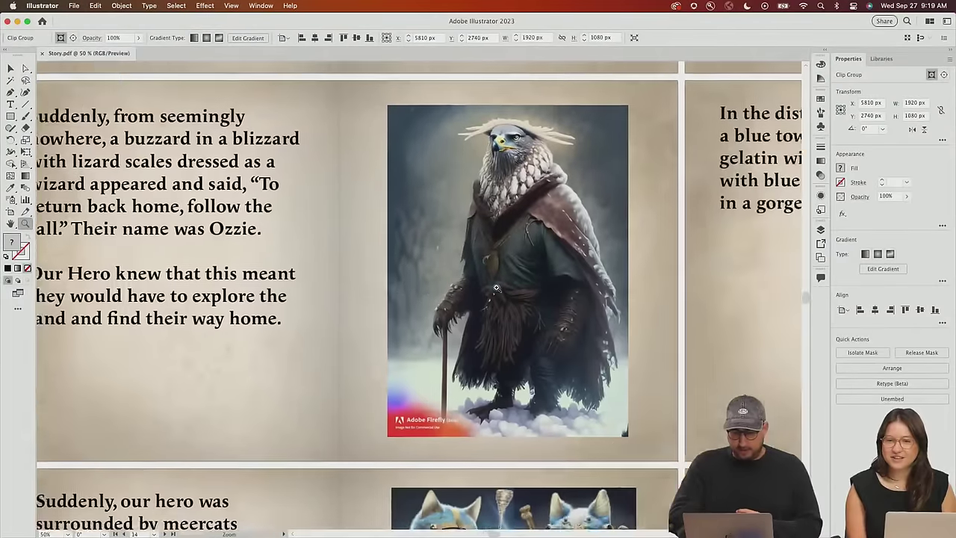
Survey the overview of all story pages in Story.pdf and examine the lava foam parade page closely
{"action": "key", "text": "super+minus"}
{"action": "key", "text": "super+minus"}
{"action": "key", "text": "super+minus"}
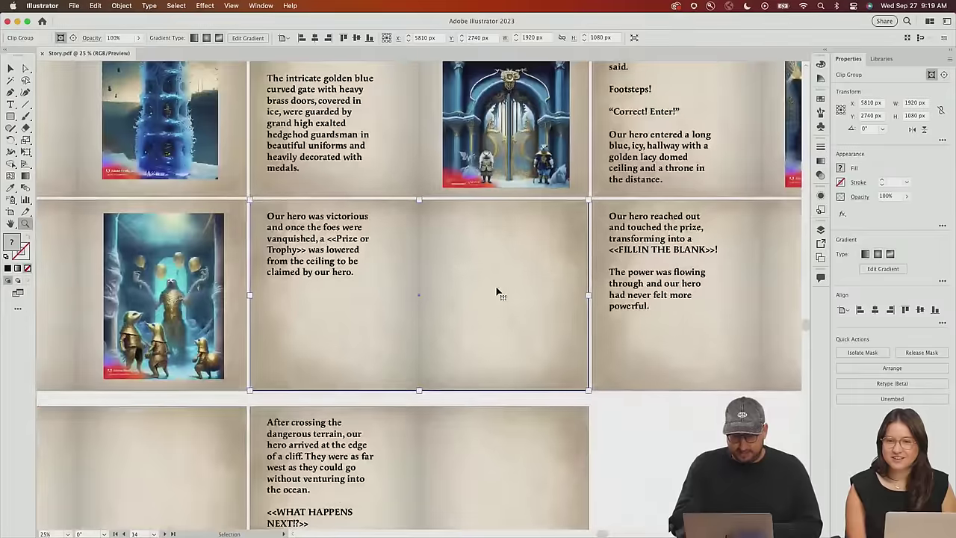
{"action": "key", "text": "super+minus"}
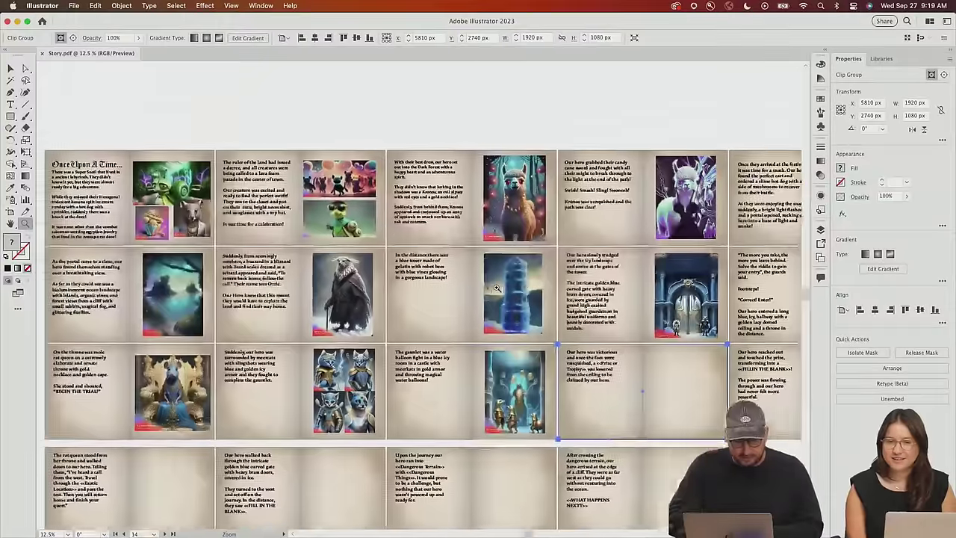
{"action": "key", "text": "super+plus"}
{"action": "key", "text": "super+plus"}
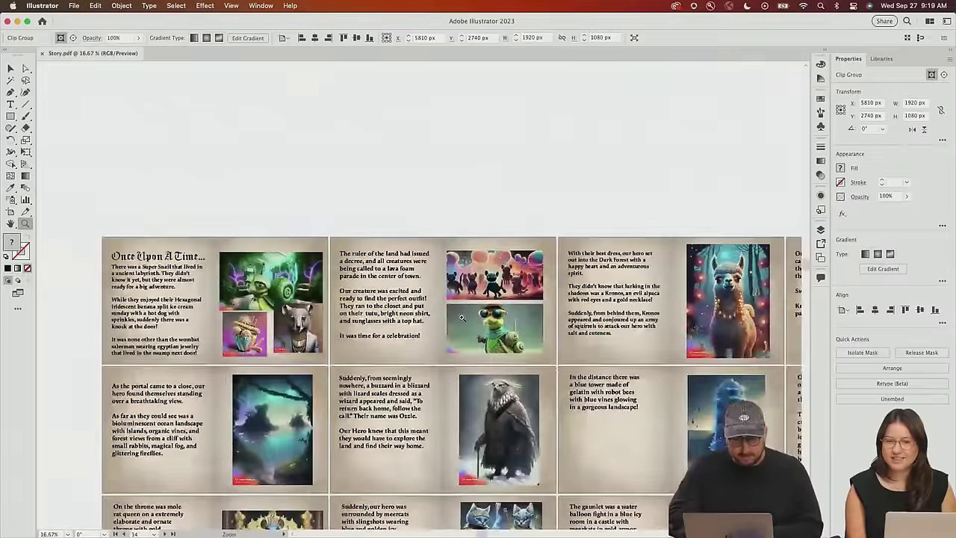
{"action": "left_click", "coordinate": [435, 306]}
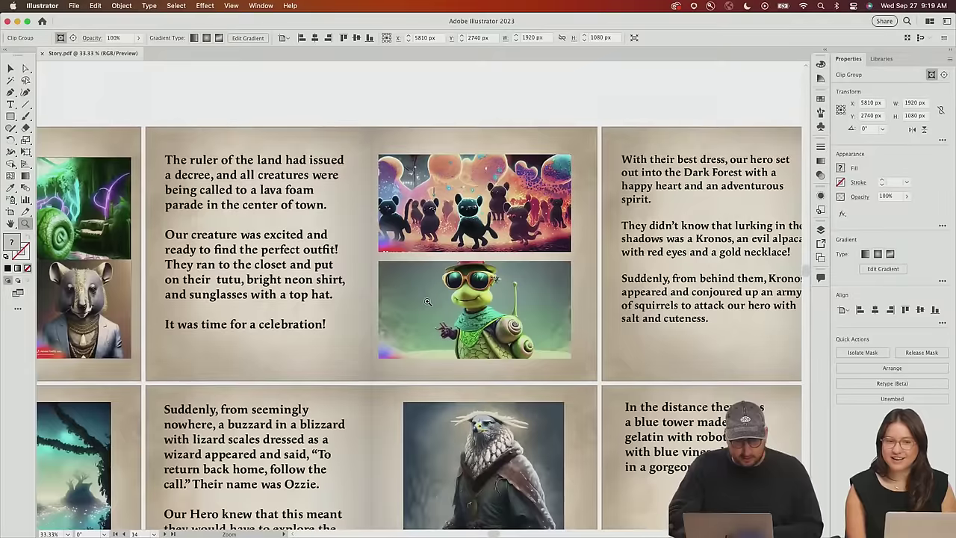
{"action": "left_click", "coordinate": [379, 273]}
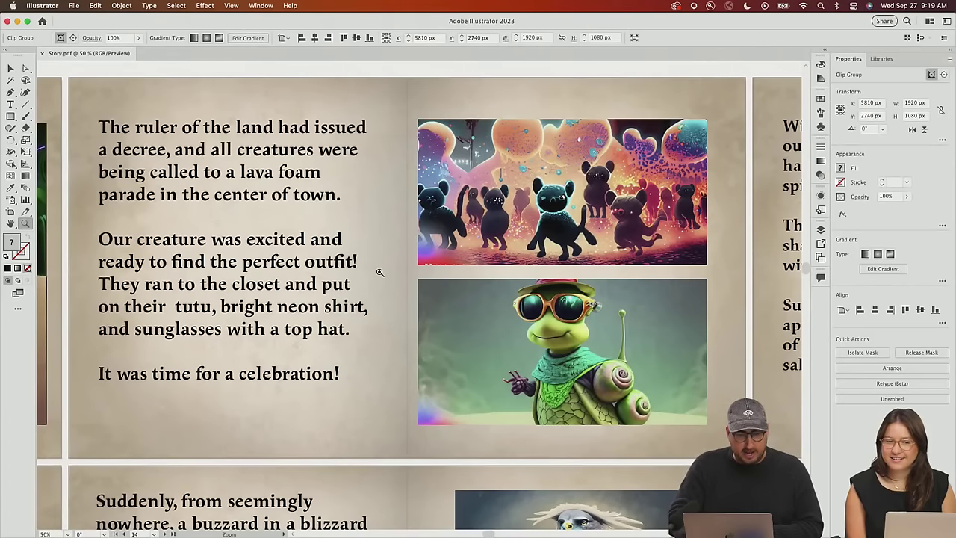
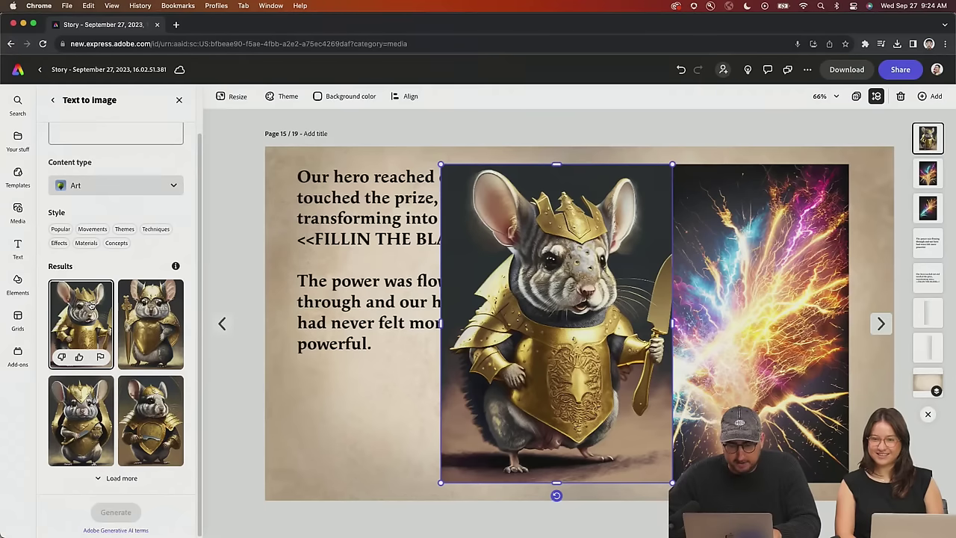
Compare the generated images of the gold-armoured rodent on page 15 and use the third result, holding a knife and a small pot
{"action": "left_click", "coordinate": [160, 319]}
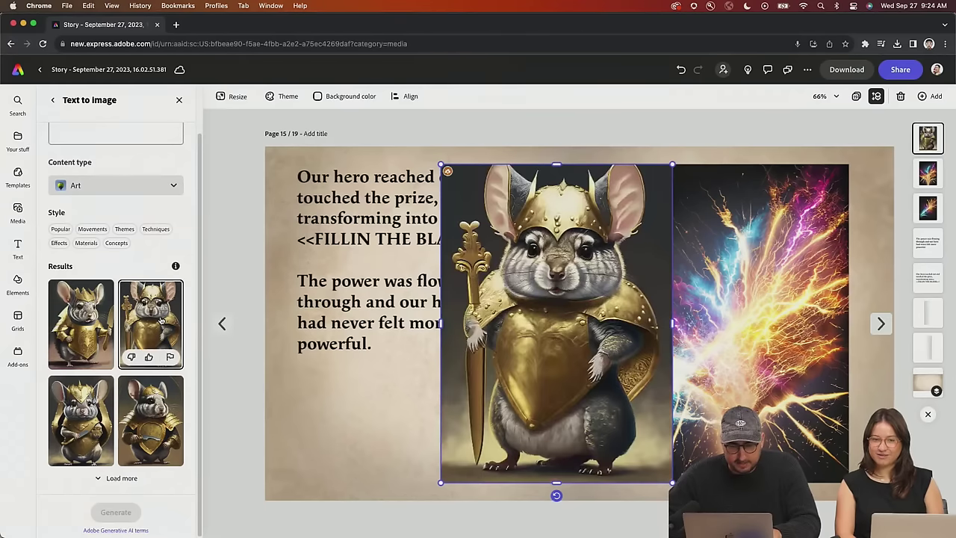
{"action": "left_click", "coordinate": [83, 409]}
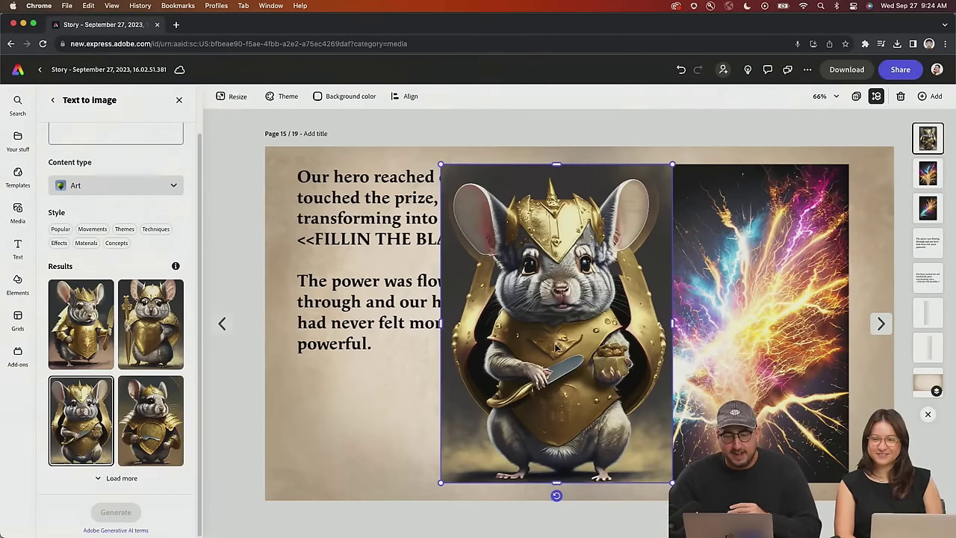
{"action": "left_click", "coordinate": [166, 417]}
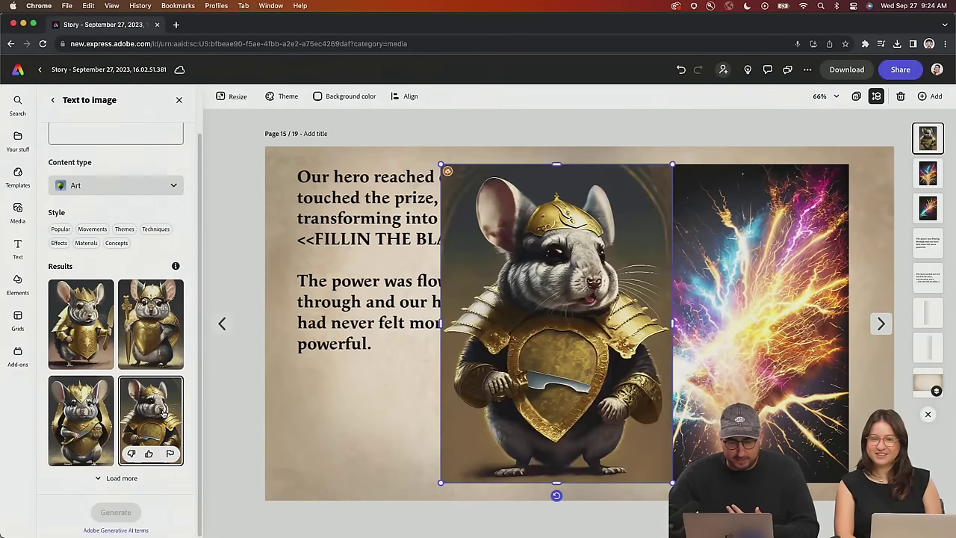
{"action": "left_click", "coordinate": [95, 414]}
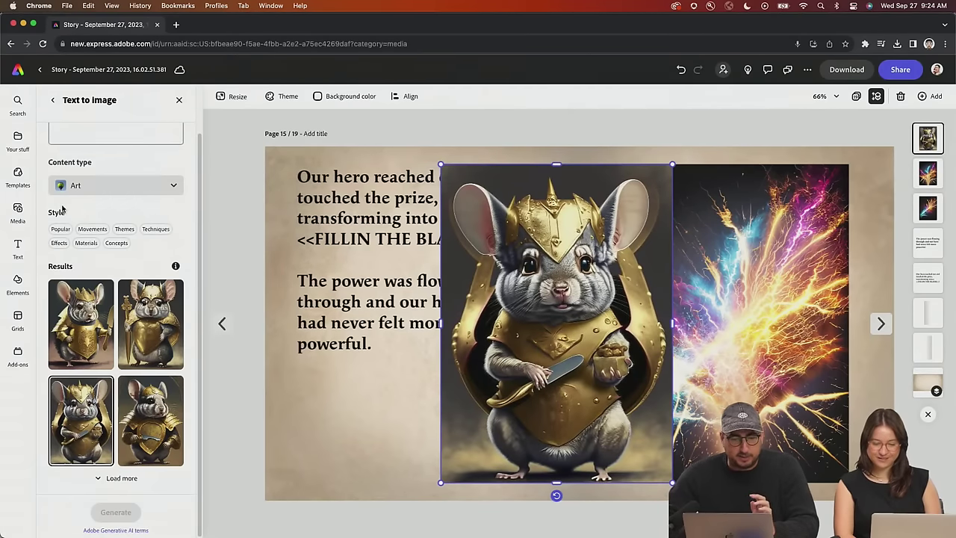
Leave the text-to-image results and remove the background from the gold-armoured rodent image
{"action": "scroll", "coordinate": [60, 207], "scroll_direction": "up", "scroll_amount": 3}
{"action": "left_click", "coordinate": [53, 100]}
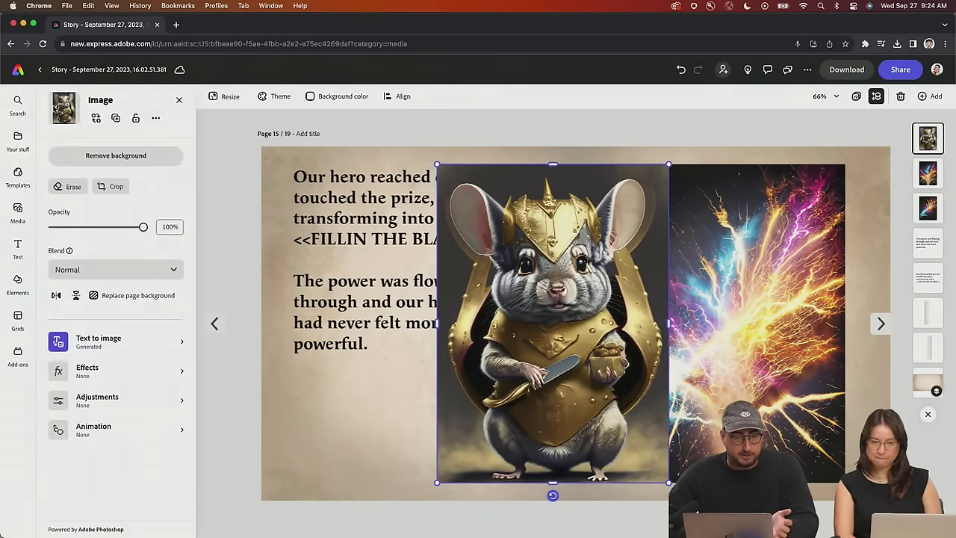
{"action": "left_click", "coordinate": [113, 156]}
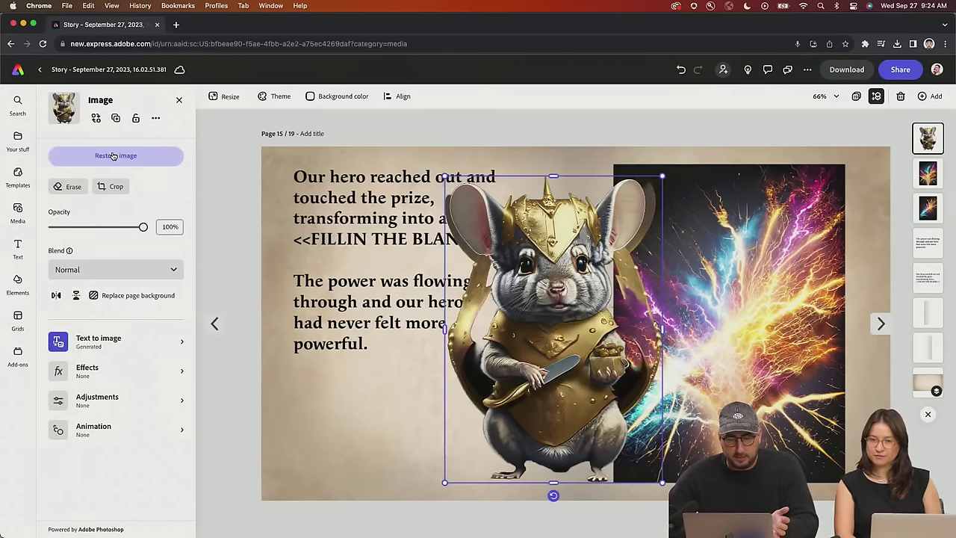
Restore the gold-armoured rodent image's background, and switch to Photoshop 2024 to create a new blank document
{"action": "left_click", "coordinate": [115, 155]}
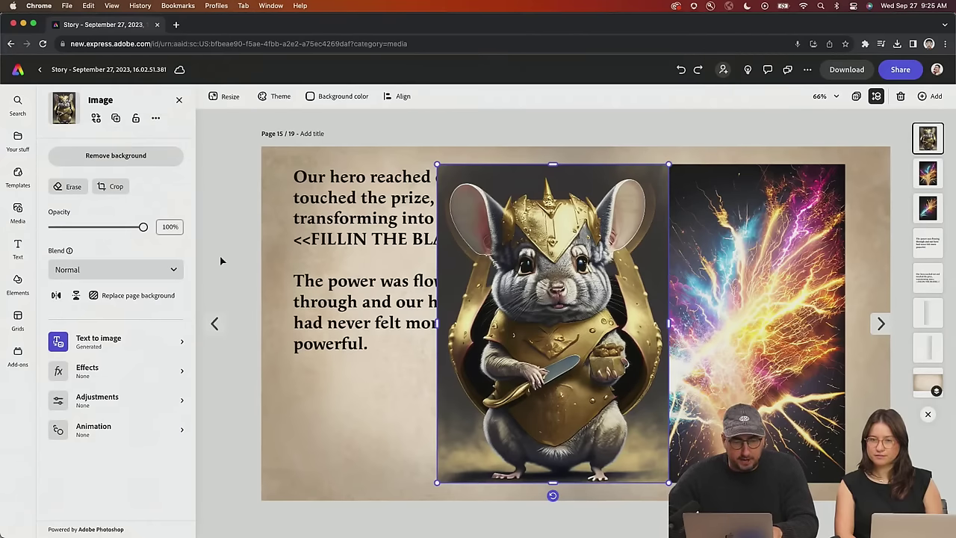
{"action": "key", "text": "super+space"}
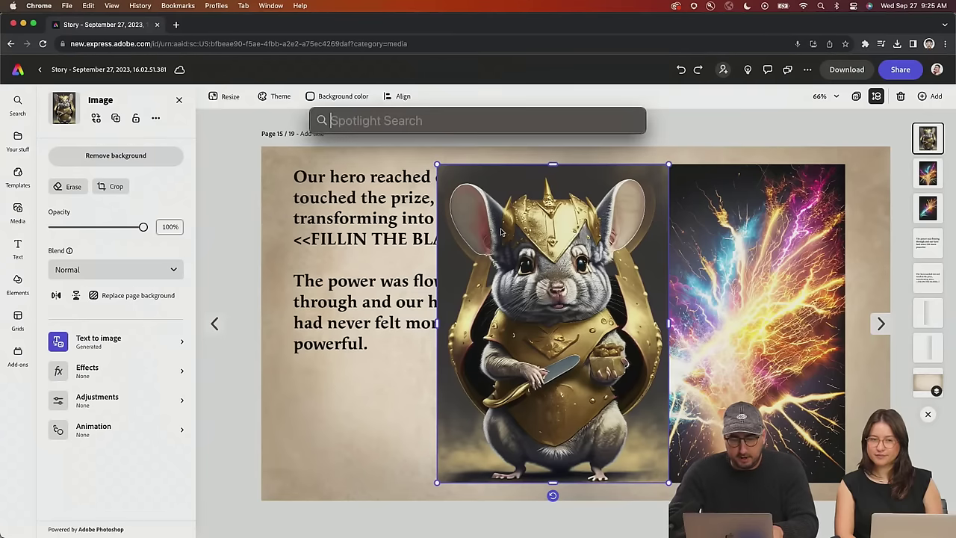
{"action": "type", "text": "pho"}
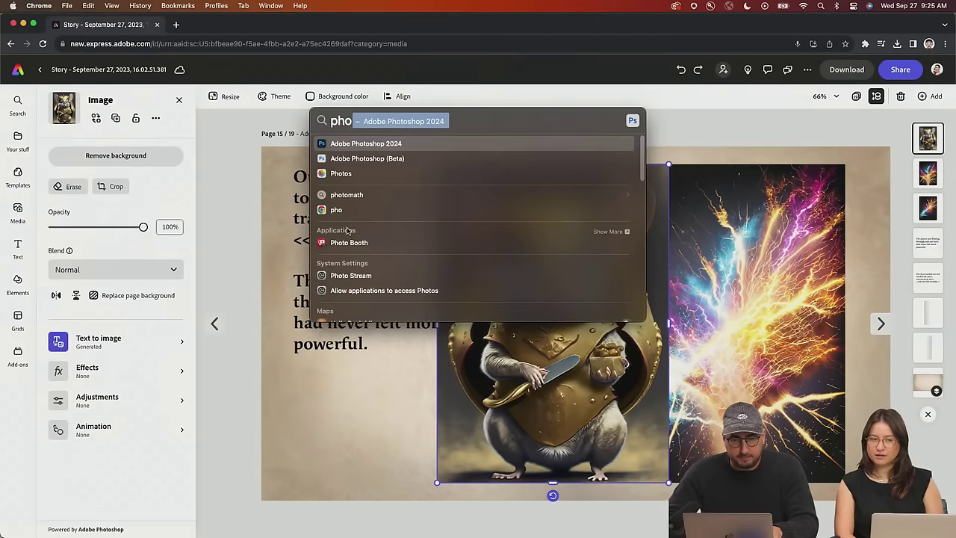
{"action": "key", "text": "Return"}
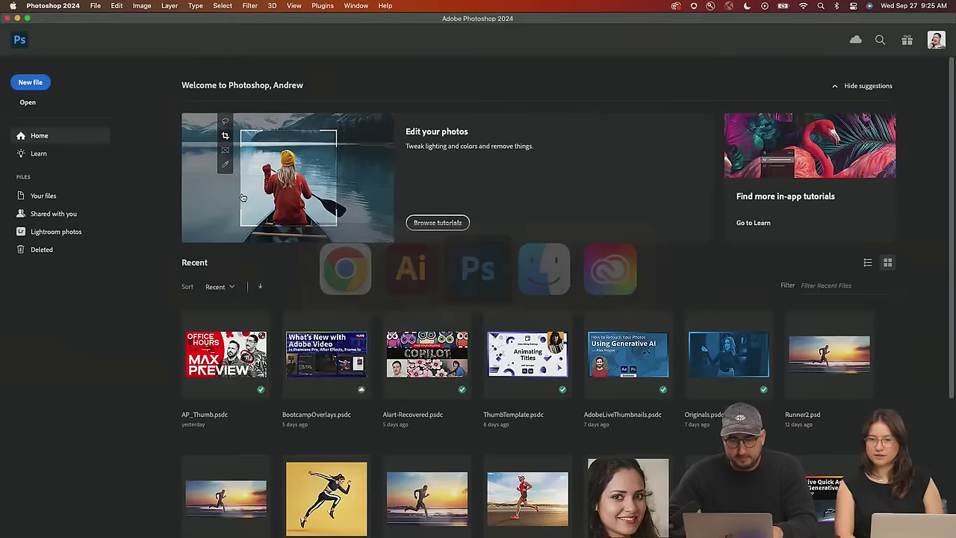
{"action": "key", "text": "super+n"}
{"action": "key", "text": "Return"}
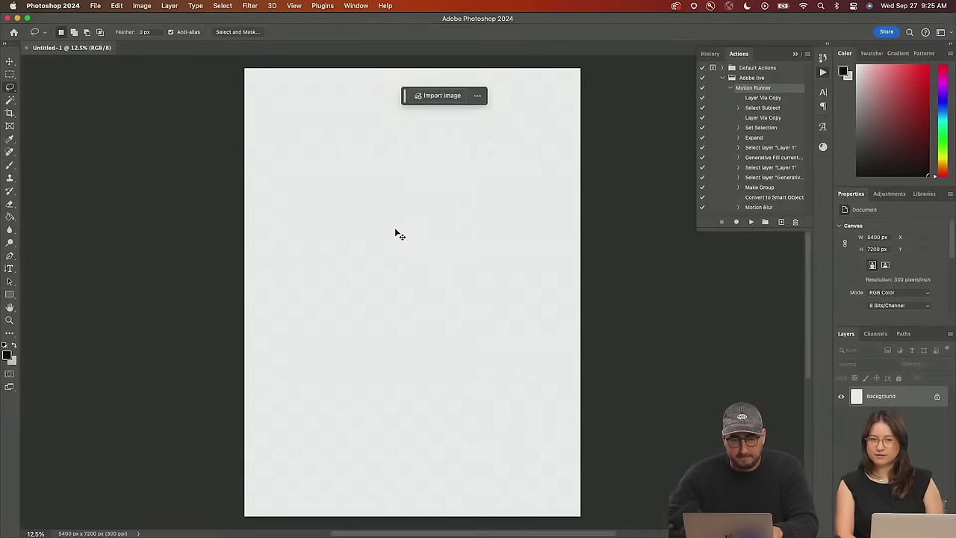
Switch back to Adobe Express and add the gold-armoured rodent image to the Brand library
{"action": "key", "text": "super+Tab"}
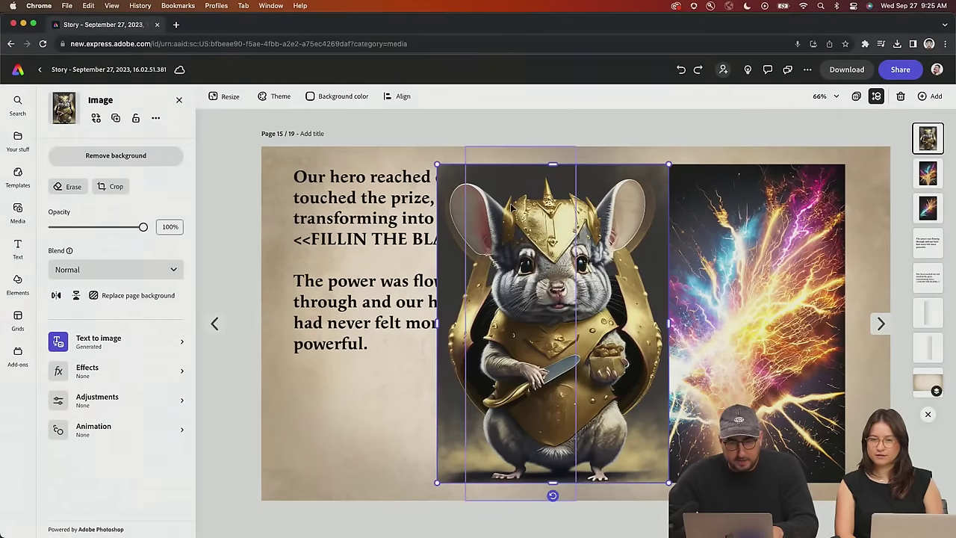
{"action": "key", "text": "super+Tab"}
{"action": "key", "text": "super+Tab"}
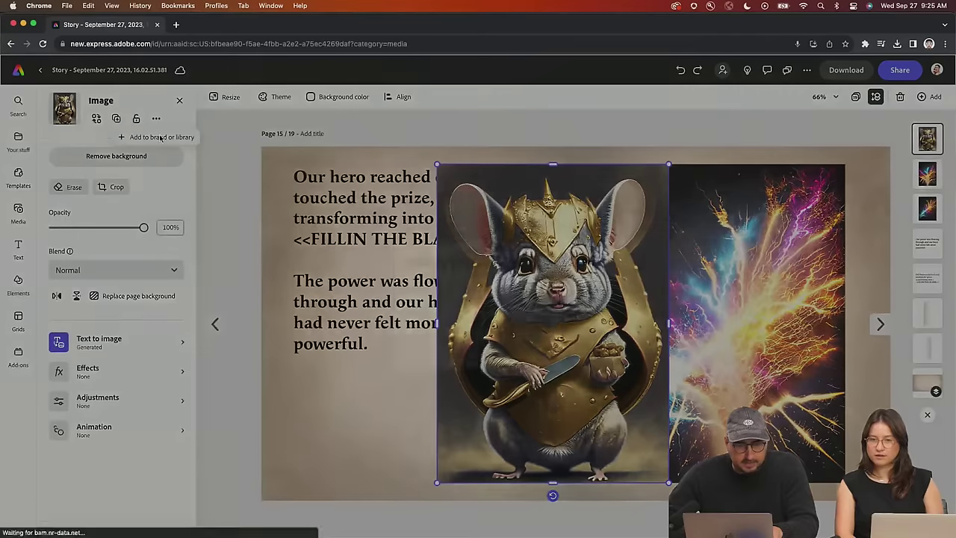
{"action": "left_click", "coordinate": [160, 138]}
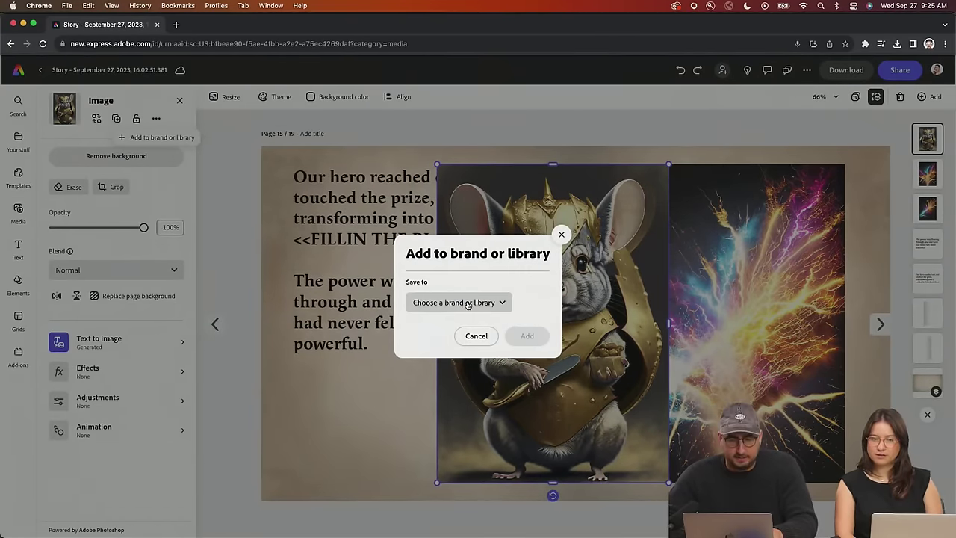
{"action": "left_click", "coordinate": [467, 304]}
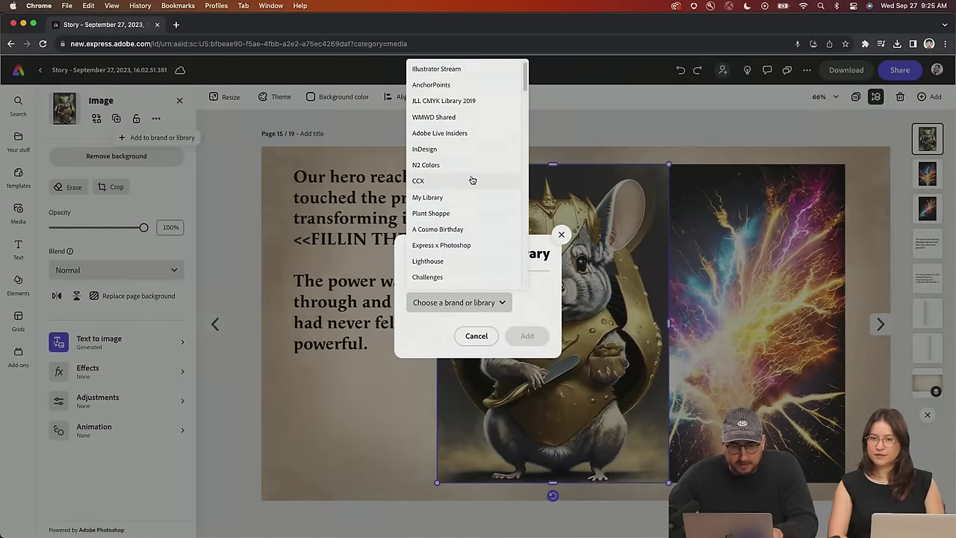
{"action": "scroll", "coordinate": [466, 180], "scroll_direction": "down", "scroll_amount": 5}
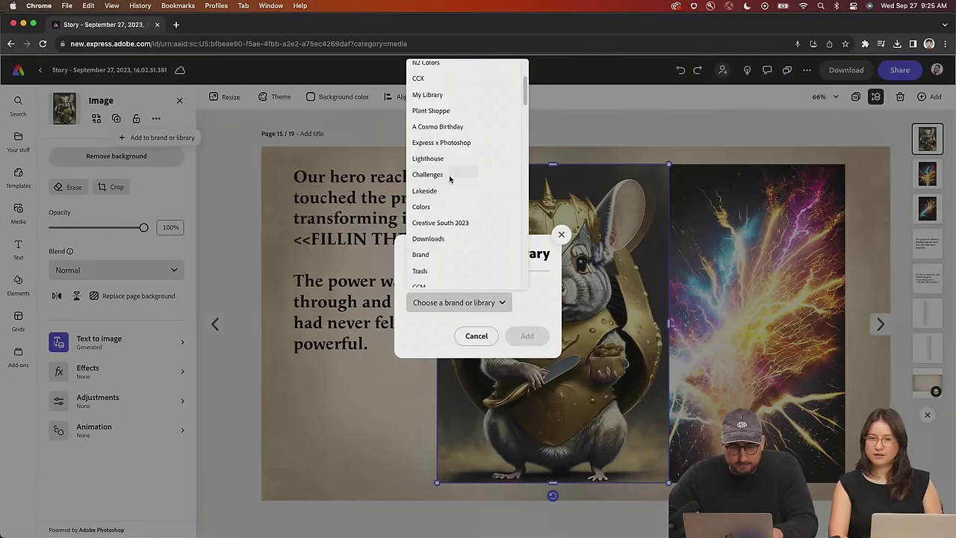
{"action": "left_click", "coordinate": [450, 254]}
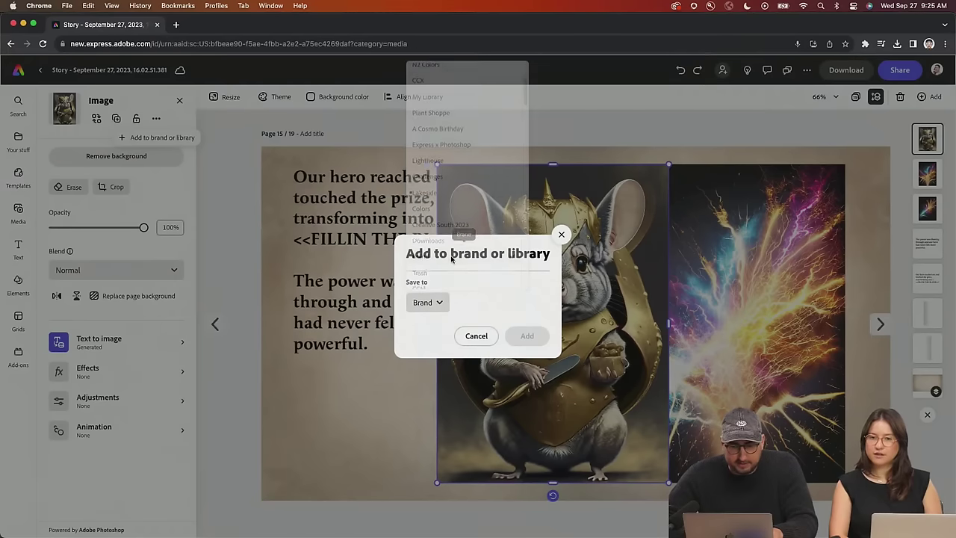
{"action": "left_click", "coordinate": [527, 337]}
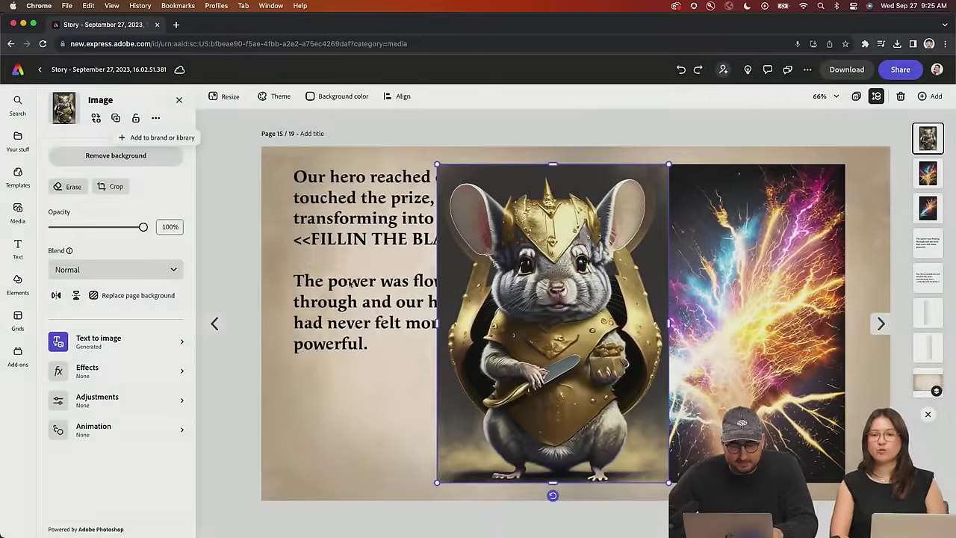
Switch to Photoshop and open the Brand library among the shared libraries
{"action": "key", "text": "super+Tab"}
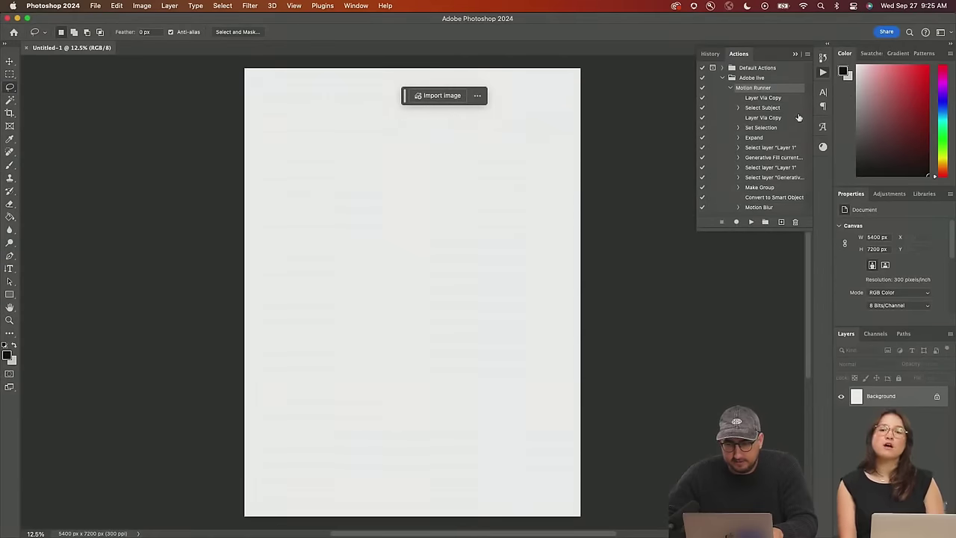
{"action": "left_click", "coordinate": [924, 193]}
{"action": "left_click", "coordinate": [841, 212]}
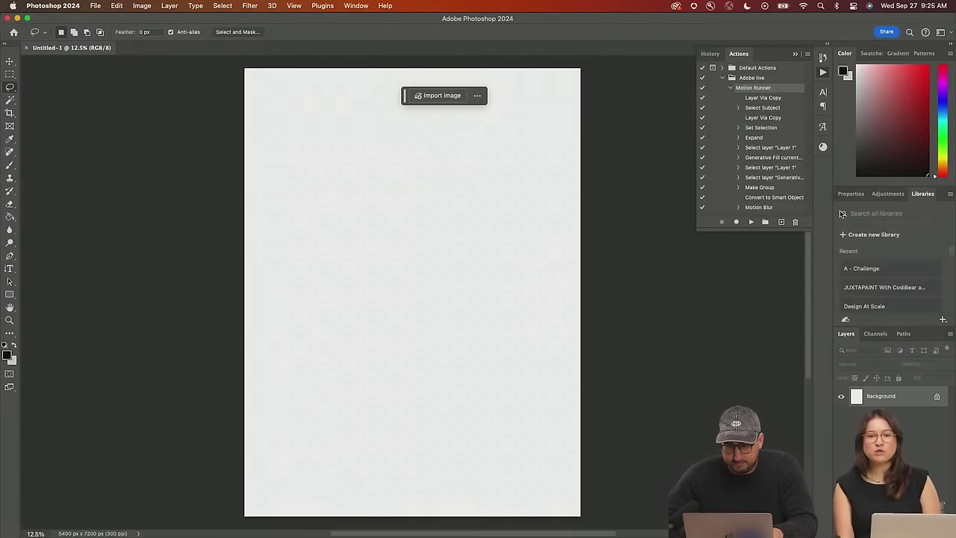
{"action": "scroll", "coordinate": [887, 270], "scroll_direction": "down", "scroll_amount": 3}
{"action": "scroll", "coordinate": [879, 266], "scroll_direction": "up", "scroll_amount": 2}
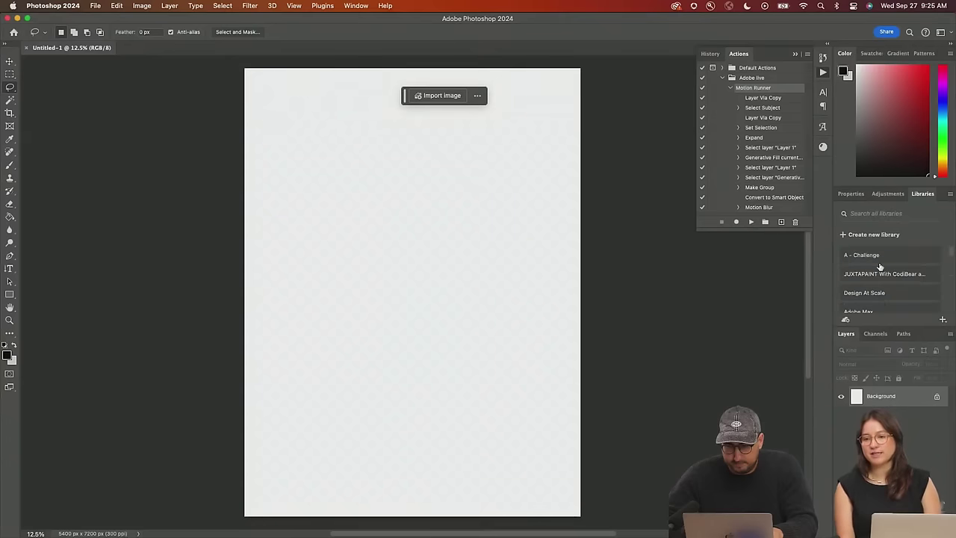
{"action": "scroll", "coordinate": [878, 271], "scroll_direction": "up", "scroll_amount": 2}
{"action": "left_click", "coordinate": [864, 266]}
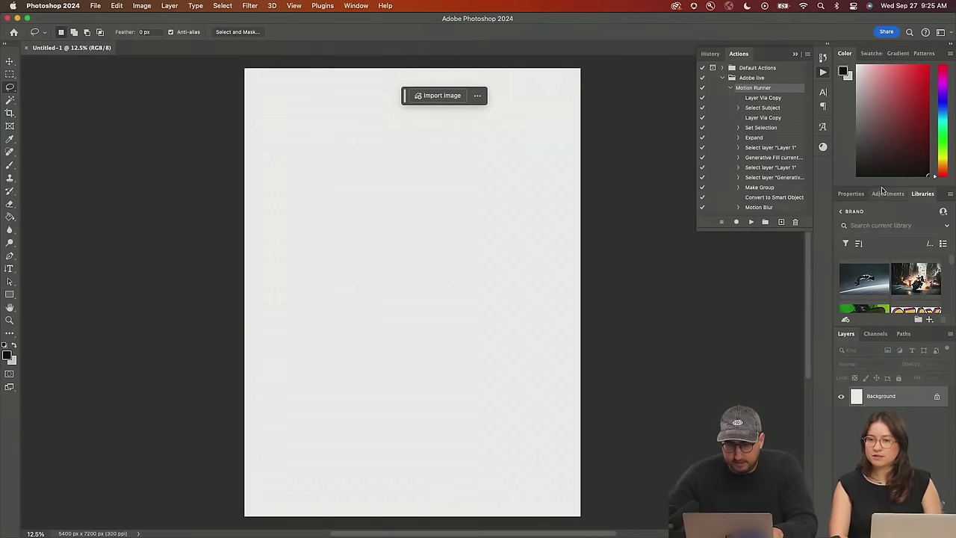
Enlarge the library listing, find the gold-armoured rodent image in it and open that image for editing
{"action": "left_click_drag", "start_coordinate": [882, 187], "coordinate": [881, 115]}
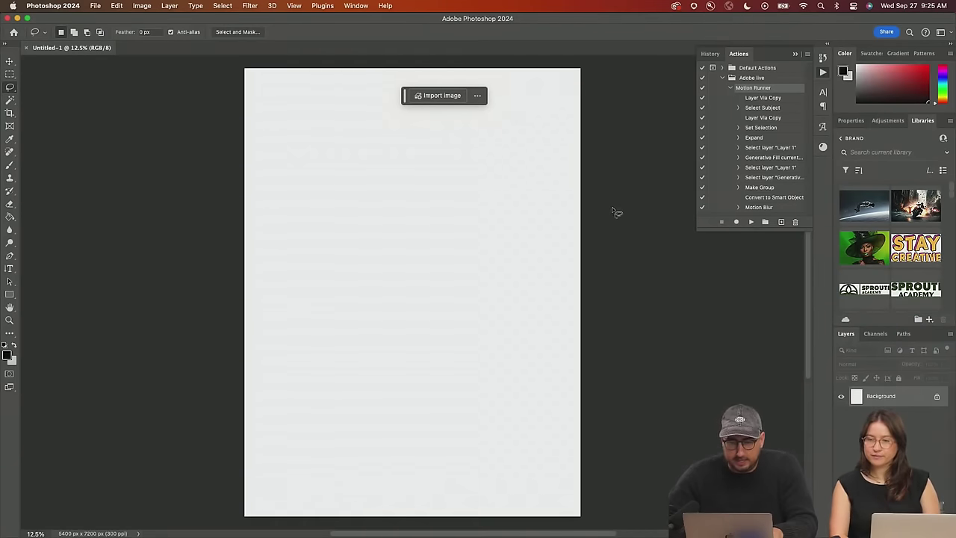
{"action": "scroll", "coordinate": [875, 240], "scroll_direction": "down", "scroll_amount": 8}
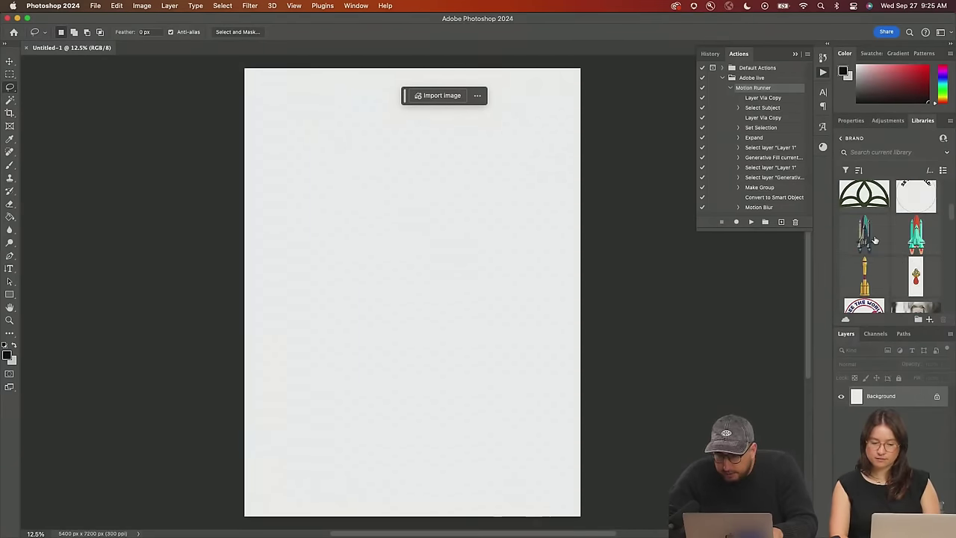
{"action": "double_click", "coordinate": [870, 243]}
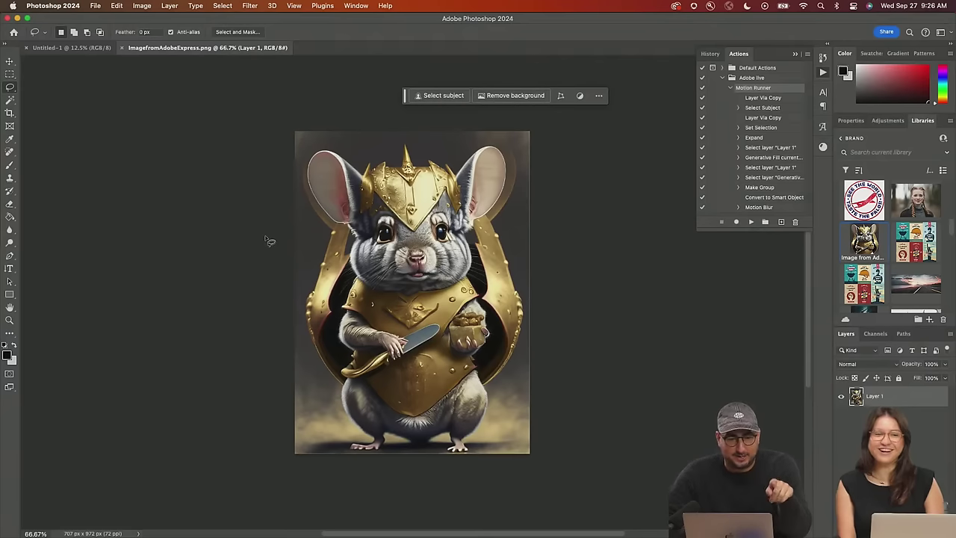
Select the rodent by lassoing its outline with the Object Selection tool and mask out the background
{"action": "key", "text": "w"}
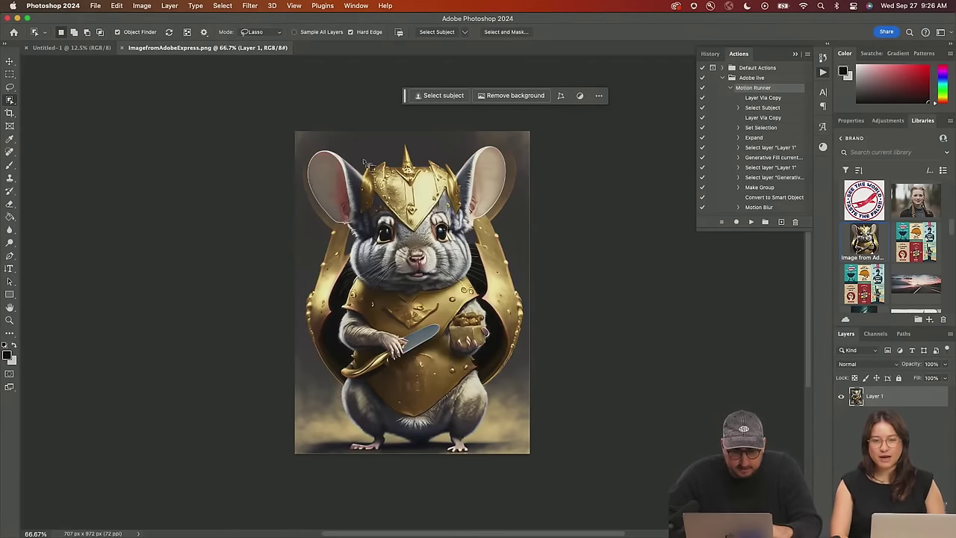
{"action": "mouse_move", "coordinate": [325, 143]}
{"action": "left_mouse_down"}
{"action": "mouse_move", "coordinate": [295, 178]}
{"action": "mouse_move", "coordinate": [321, 242]}
{"action": "mouse_move", "coordinate": [304, 320]}
{"action": "mouse_move", "coordinate": [346, 409]}
{"action": "left_mouse_up"}
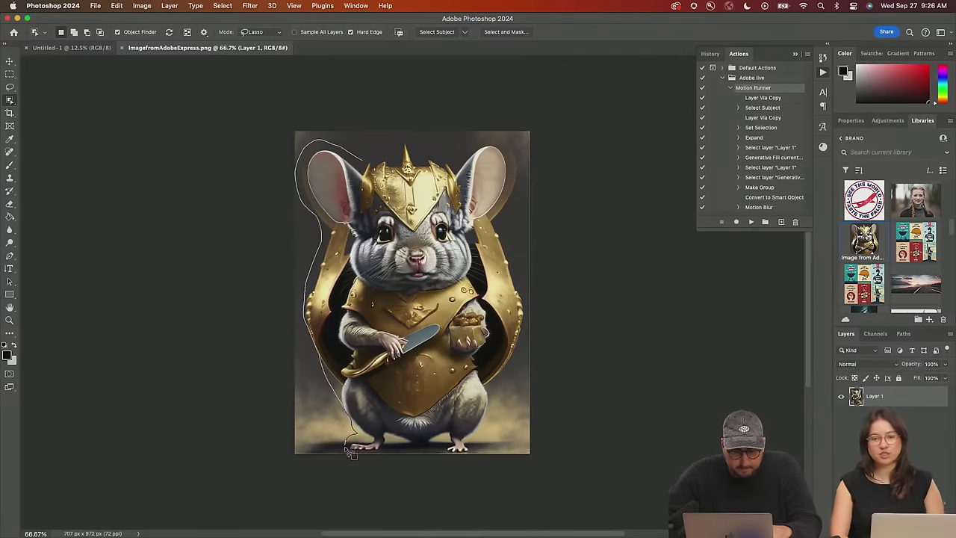
{"action": "mouse_move", "coordinate": [348, 450]}
{"action": "left_mouse_down"}
{"action": "mouse_move", "coordinate": [444, 440]}
{"action": "mouse_move", "coordinate": [445, 454]}
{"action": "mouse_move", "coordinate": [465, 458]}
{"action": "mouse_move", "coordinate": [493, 425]}
{"action": "mouse_move", "coordinate": [495, 384]}
{"action": "mouse_move", "coordinate": [523, 336]}
{"action": "mouse_move", "coordinate": [520, 288]}
{"action": "left_mouse_up"}
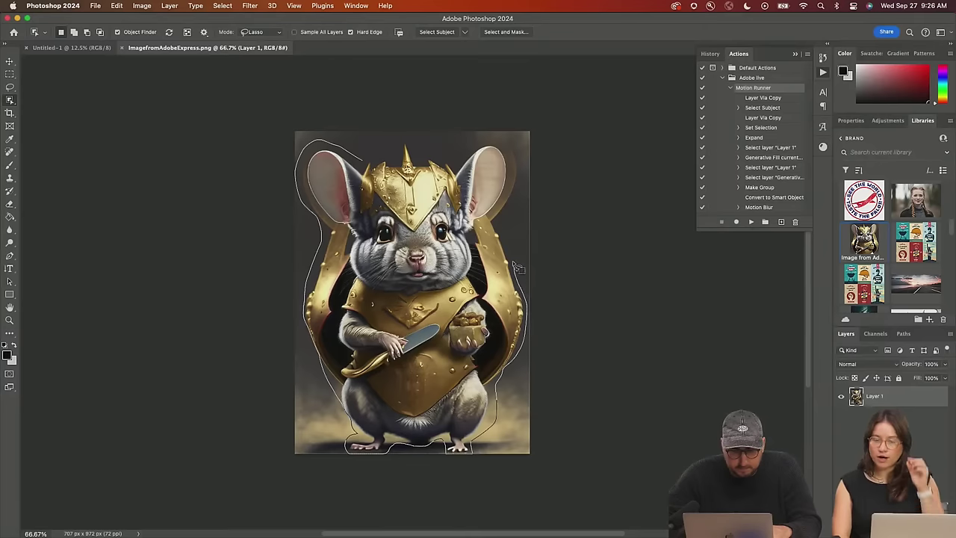
{"action": "mouse_move", "coordinate": [511, 247]}
{"action": "left_mouse_down"}
{"action": "mouse_move", "coordinate": [516, 184]}
{"action": "mouse_move", "coordinate": [509, 143]}
{"action": "mouse_move", "coordinate": [481, 139]}
{"action": "mouse_move", "coordinate": [441, 160]}
{"action": "mouse_move", "coordinate": [405, 139]}
{"action": "mouse_move", "coordinate": [378, 165]}
{"action": "left_mouse_up"}
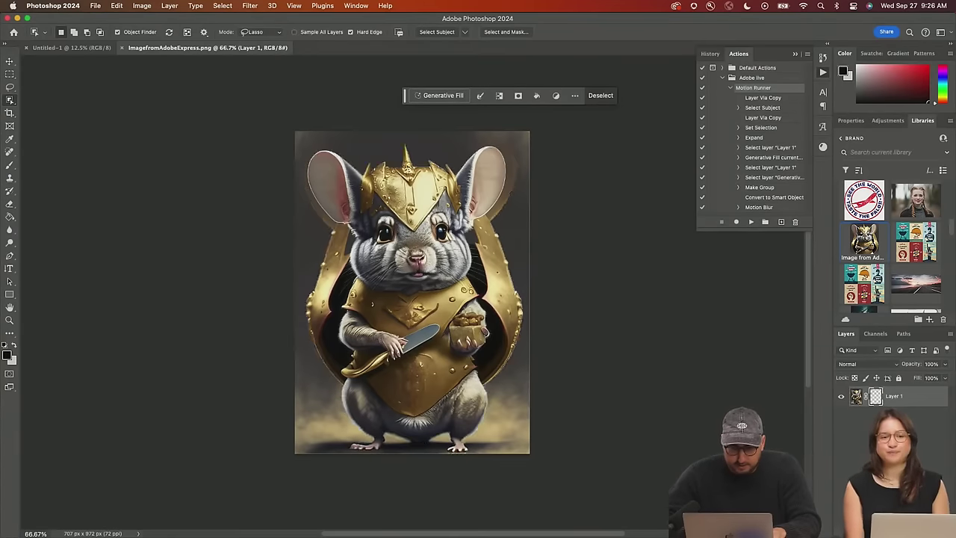
{"action": "left_click", "coordinate": [892, 529]}
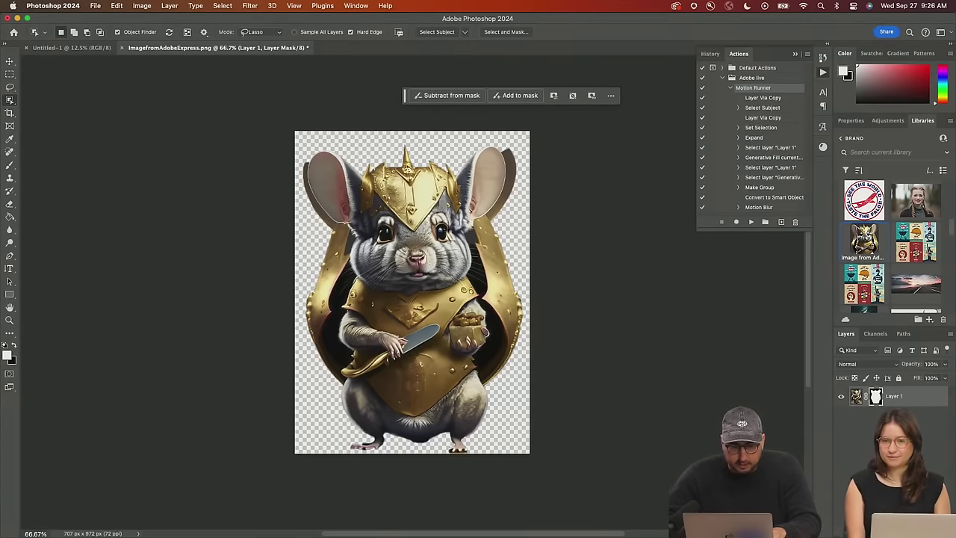
Check the masked rodent up close and save the edited library image
{"action": "key", "text": "b"}
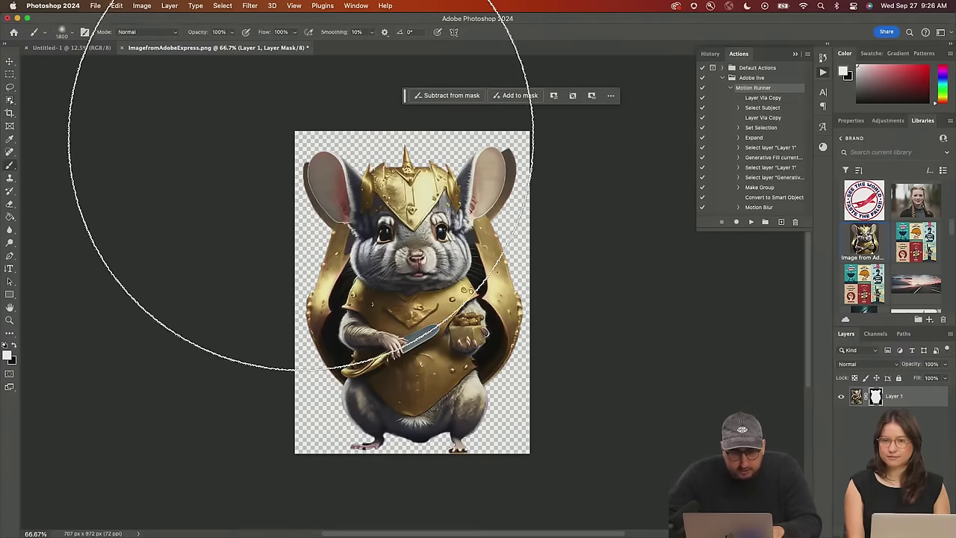
{"action": "key", "text": "z"}
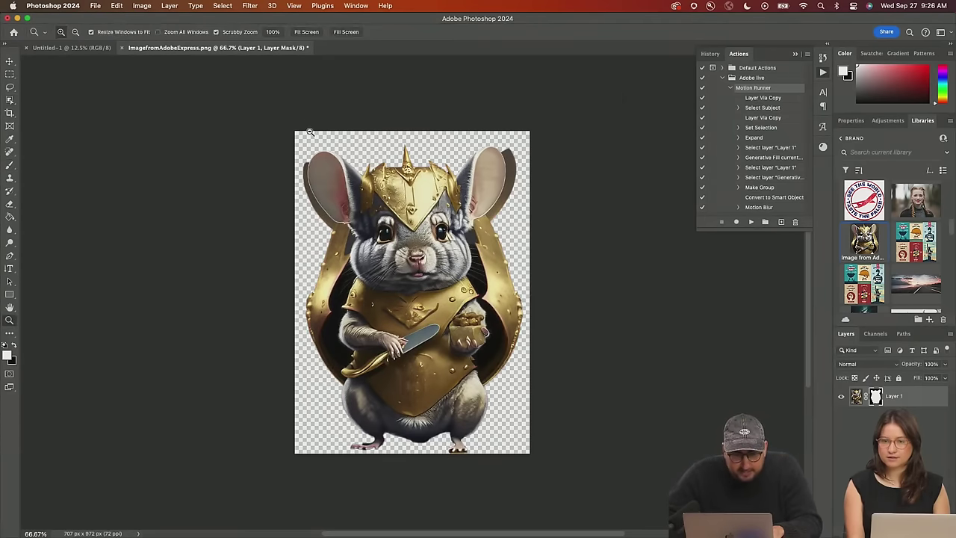
{"action": "left_click_drag", "start_coordinate": [309, 132], "coordinate": [440, 179]}
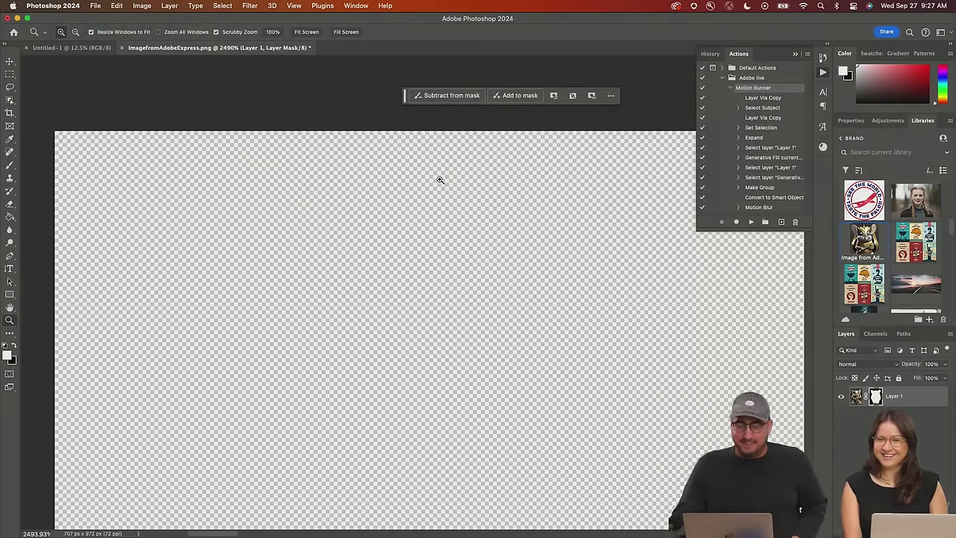
{"action": "left_click_drag", "start_coordinate": [485, 241], "coordinate": [415, 226]}
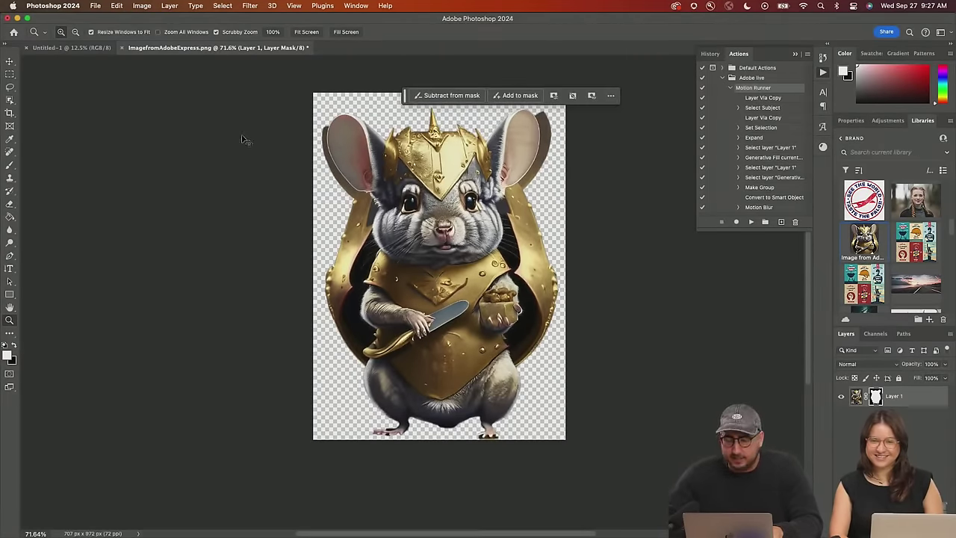
{"action": "key", "text": "super+s"}
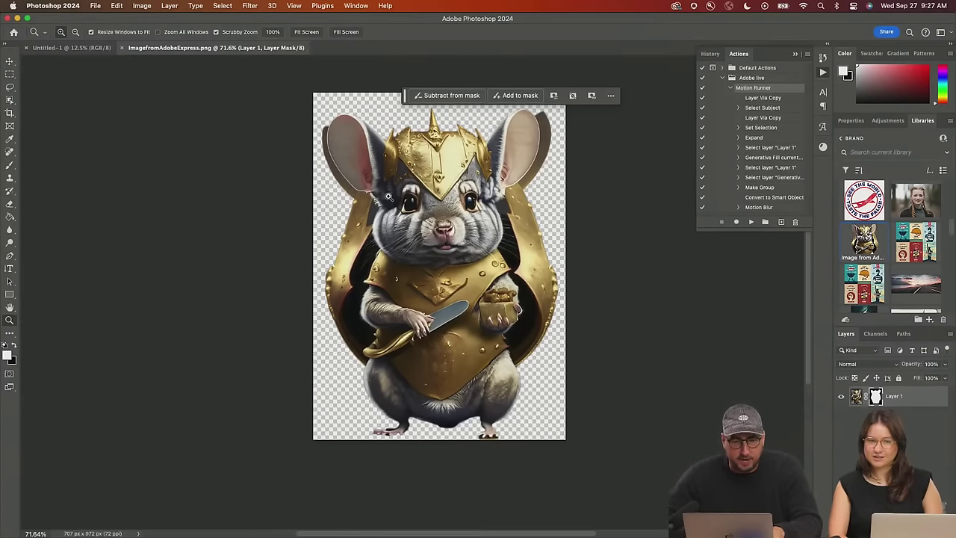
Switch to Adobe Express and replace page 15's rodent image with the Brand library cutout, enlarged to fill the colourful energy explosion picture
{"action": "key", "text": "super+Tab"}
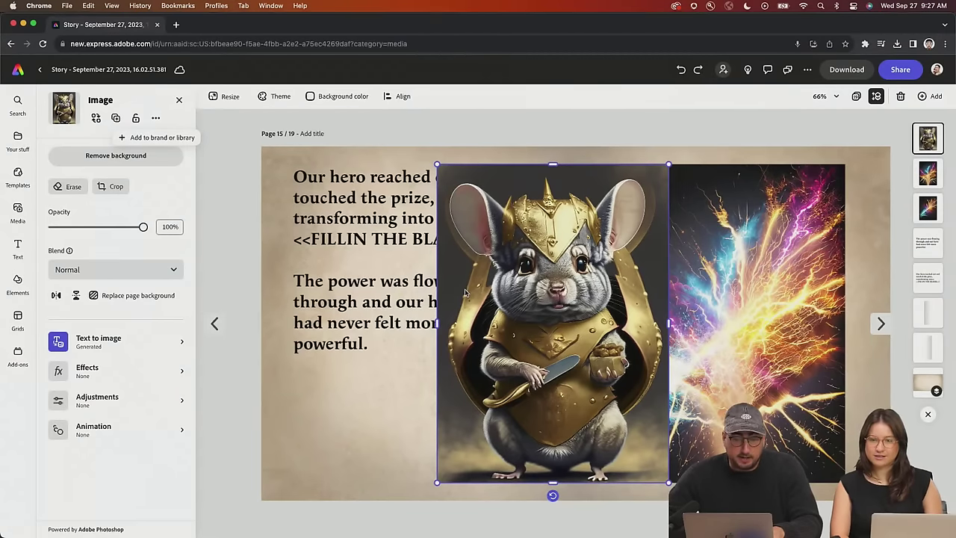
{"action": "key", "text": "Delete"}
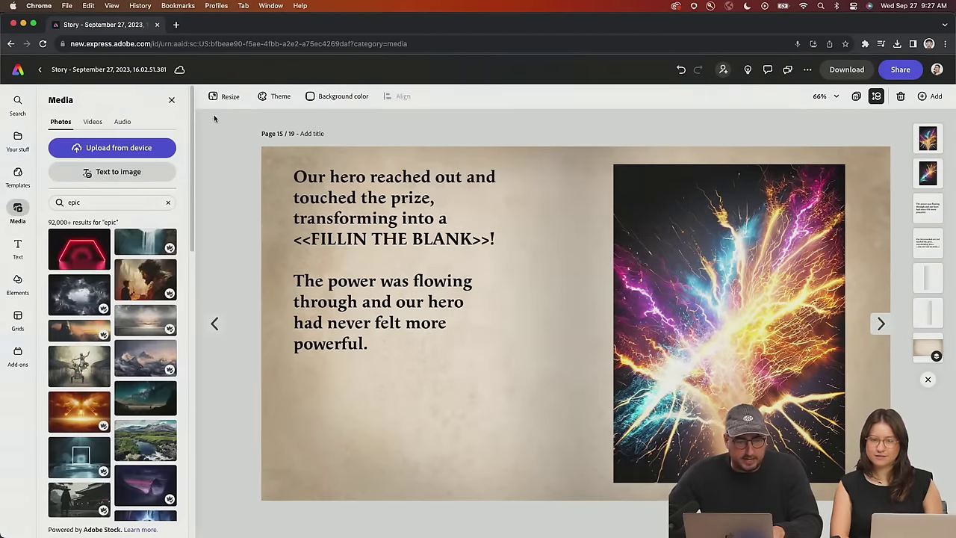
{"action": "left_click", "coordinate": [18, 139]}
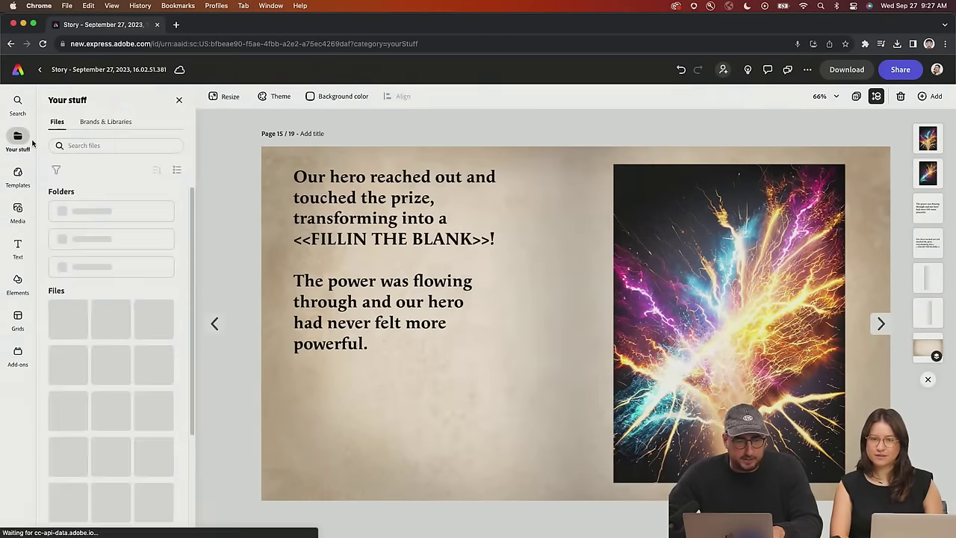
{"action": "left_click", "coordinate": [104, 123]}
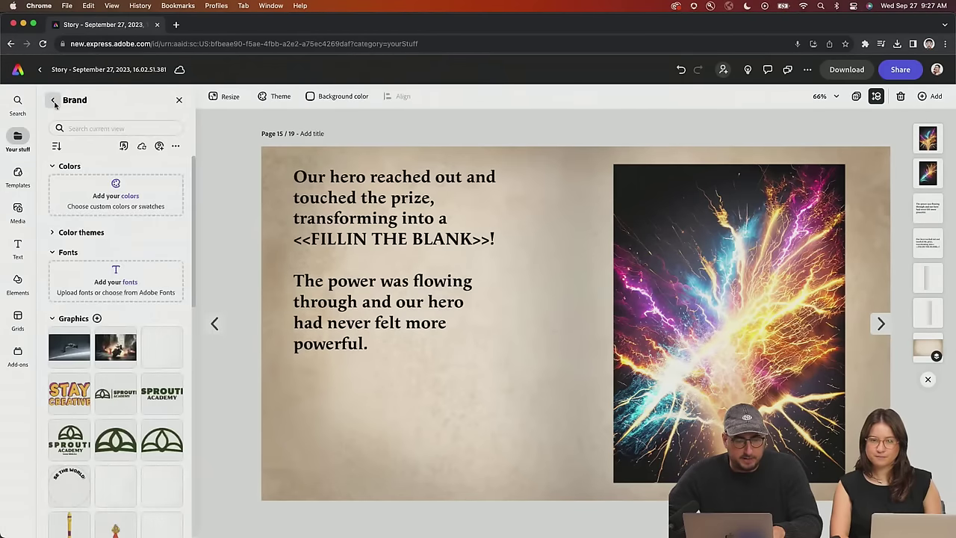
{"action": "scroll", "coordinate": [139, 328], "scroll_direction": "down", "scroll_amount": 5}
{"action": "scroll", "coordinate": [138, 329], "scroll_direction": "down", "scroll_amount": 4}
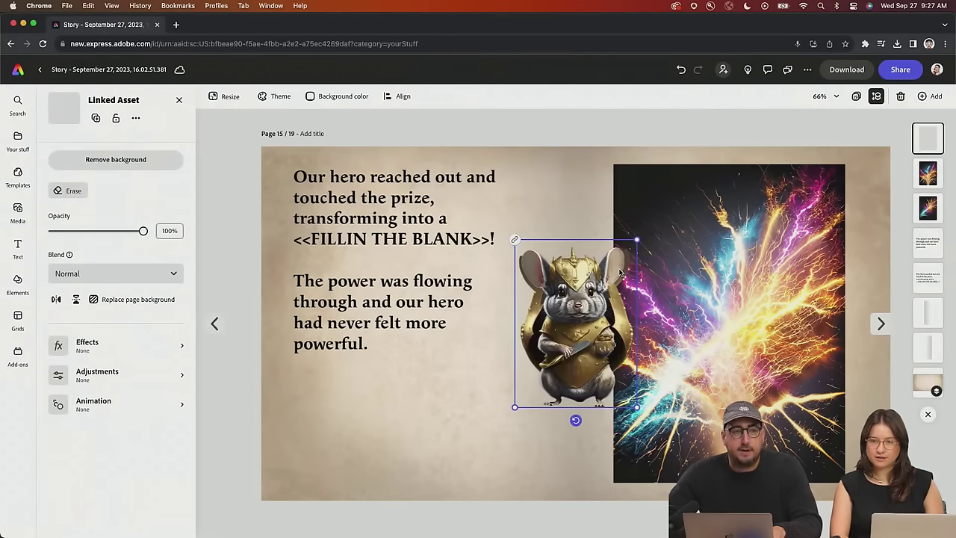
{"action": "left_click_drag", "start_coordinate": [636, 240], "coordinate": [745, 93]}
{"action": "left_click_drag", "start_coordinate": [642, 209], "coordinate": [744, 278]}
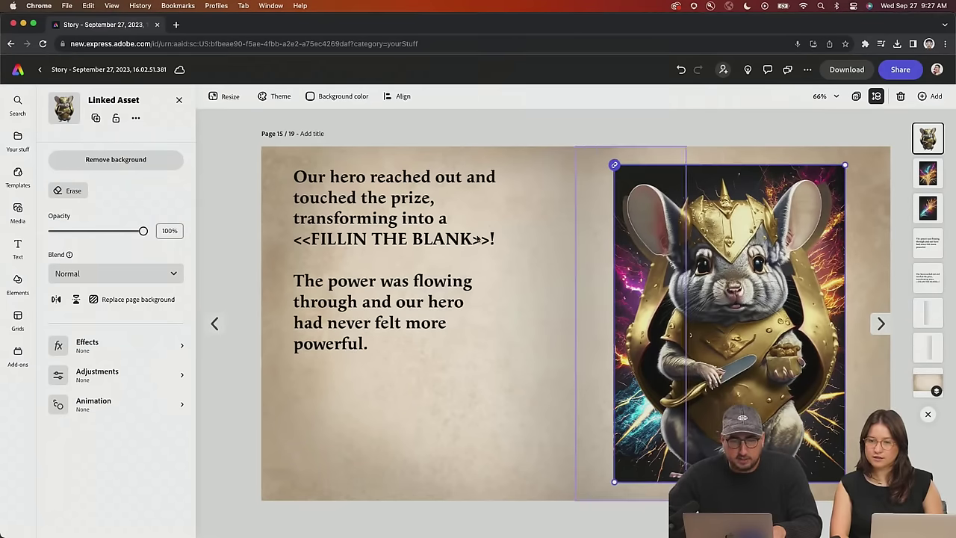
Switch to Photoshop and mask out the leftover background at the base of the right-hand ear with a size 30 black brush
{"action": "key", "text": "super+Tab"}
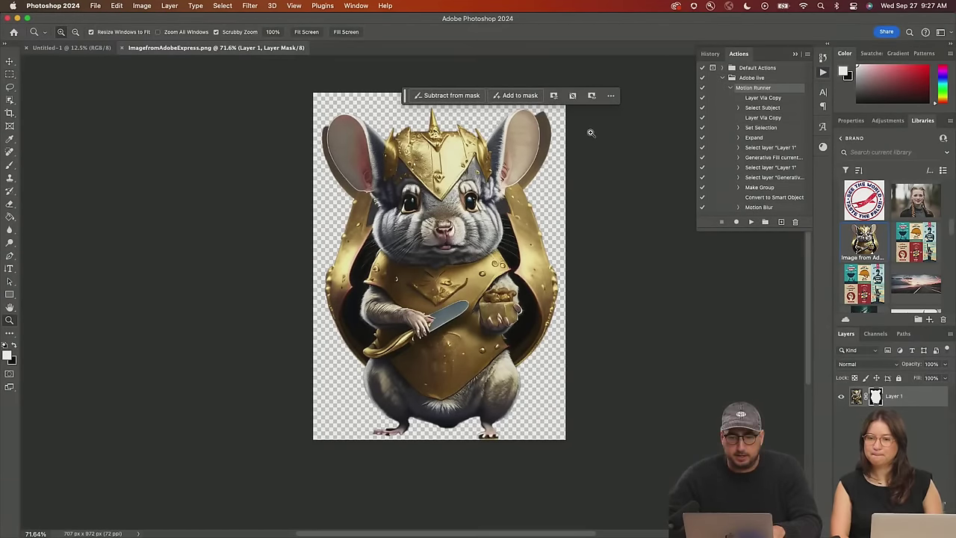
{"action": "left_click", "coordinate": [561, 146]}
{"action": "left_click", "coordinate": [544, 170]}
{"action": "left_click", "coordinate": [545, 171]}
{"action": "key", "text": "b"}
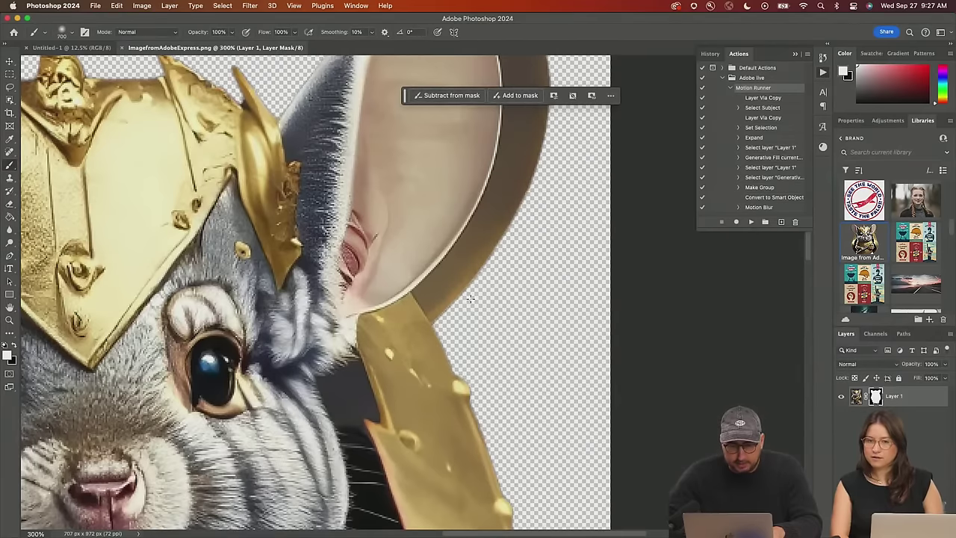
{"action": "key", "text": "bracketleft"}
{"action": "key", "text": "bracketleft"}
{"action": "key", "text": "bracketleft"}
{"action": "key", "text": "bracketleft"}
{"action": "key", "text": "bracketleft"}
{"action": "key", "text": "bracketleft"}
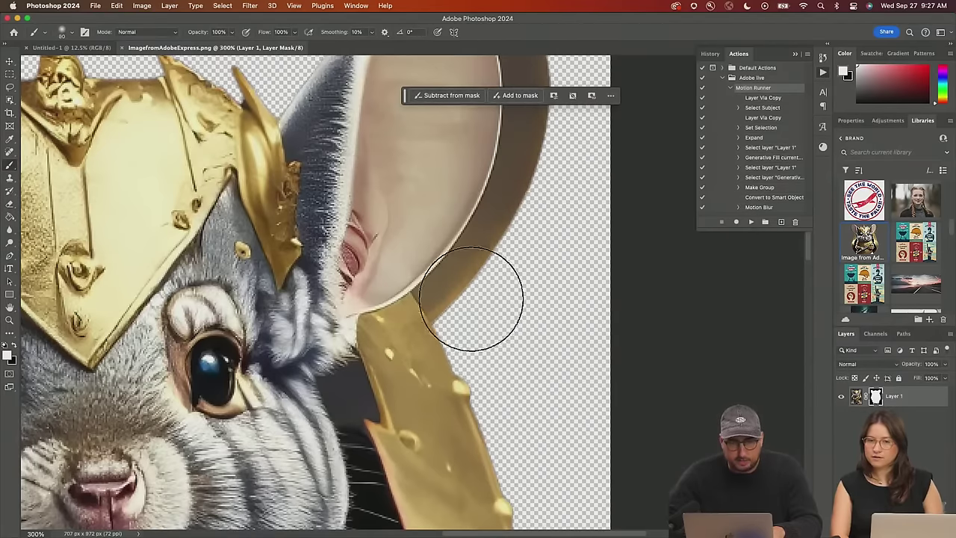
{"action": "key", "text": "bracketleft"}
{"action": "key", "text": "bracketleft"}
{"action": "key", "text": "bracketleft"}
{"action": "key", "text": "bracketleft"}
{"action": "key", "text": "bracketright"}
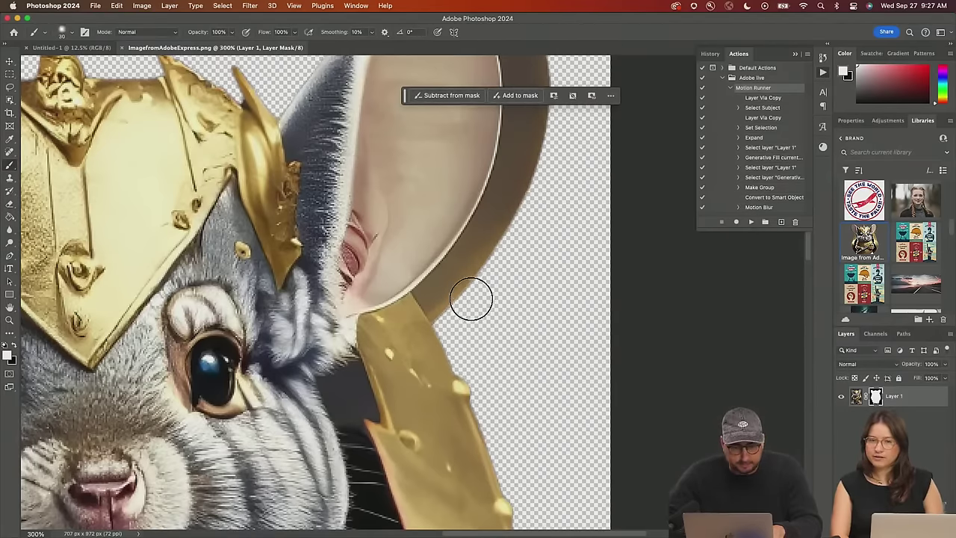
{"action": "key", "text": "x"}
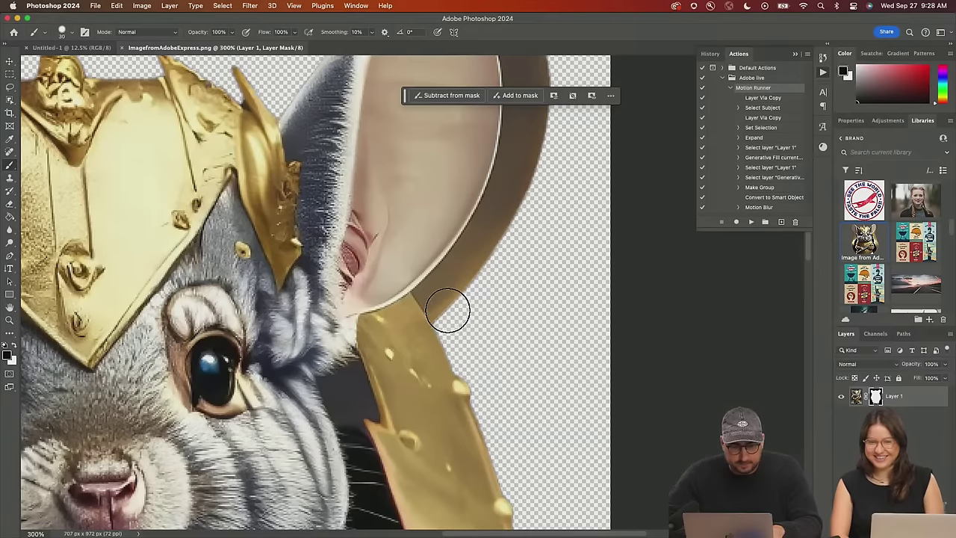
{"action": "left_click_drag", "start_coordinate": [448, 310], "coordinate": [443, 306]}
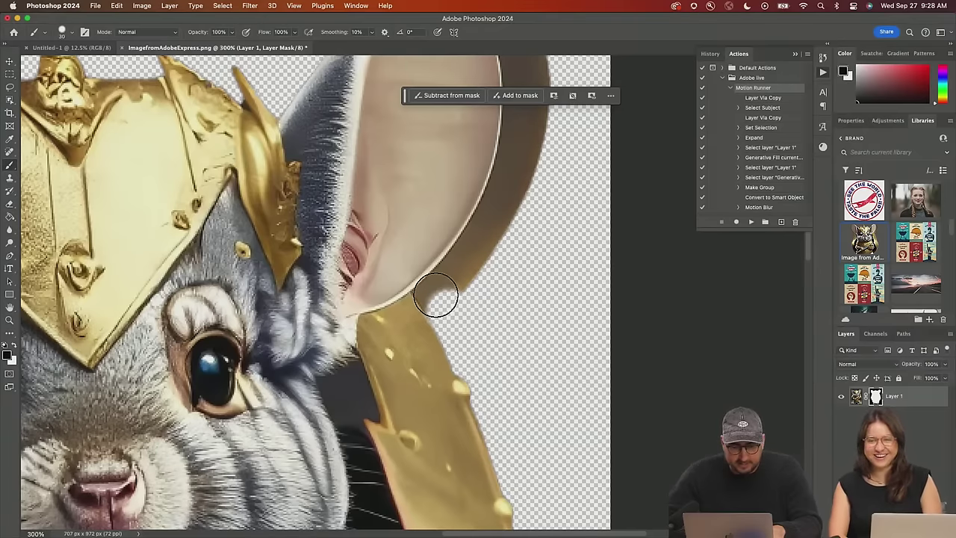
Paint the remaining dark fringe along the outer edge of the right-hand ear out of the layer mask
{"action": "scroll", "coordinate": [438, 296], "scroll_direction": "up", "scroll_amount": 3}
{"action": "scroll", "coordinate": [438, 297], "scroll_direction": "right", "scroll_amount": 3}
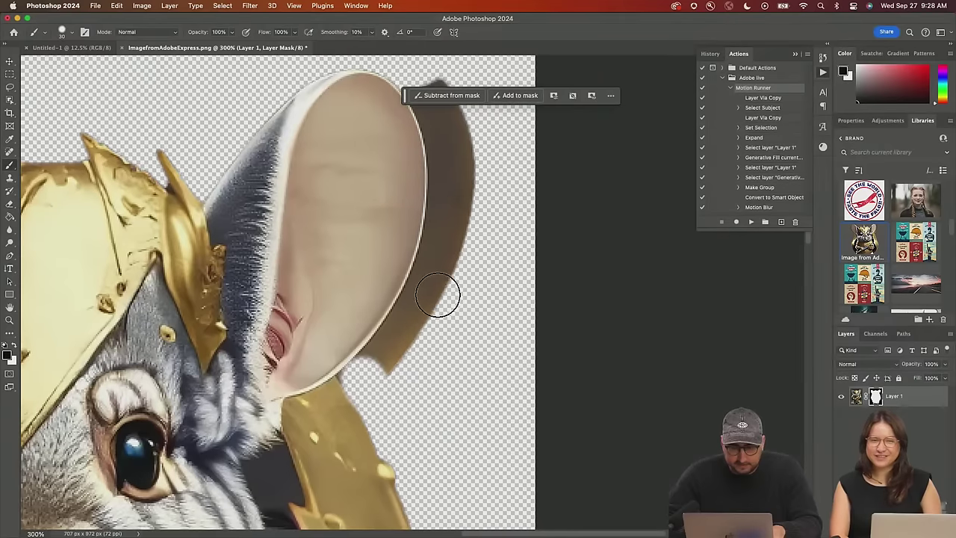
{"action": "left_click_drag", "start_coordinate": [426, 287], "coordinate": [444, 243]}
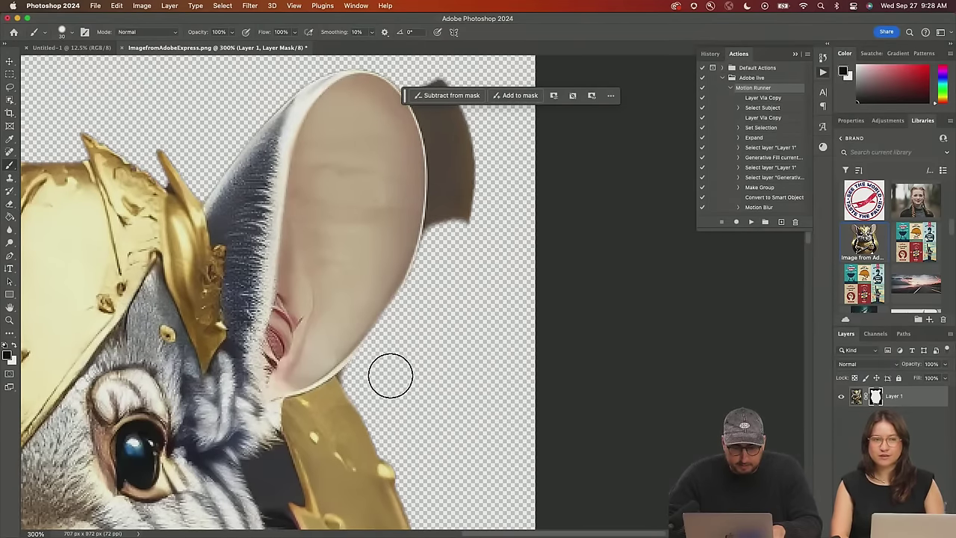
{"action": "scroll", "coordinate": [388, 375], "scroll_direction": "up", "scroll_amount": 4}
{"action": "scroll", "coordinate": [388, 375], "scroll_direction": "right", "scroll_amount": 2}
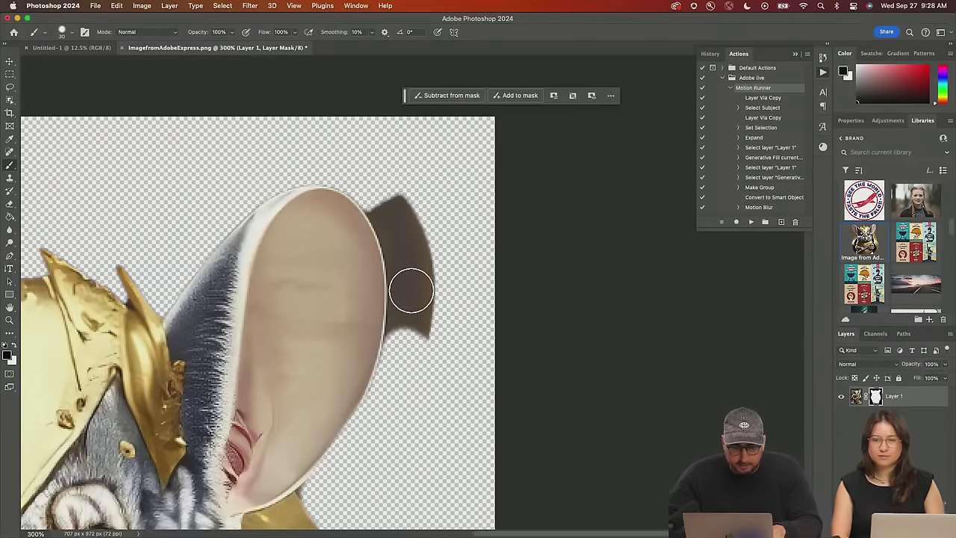
{"action": "mouse_move", "coordinate": [409, 288]}
{"action": "left_mouse_down"}
{"action": "mouse_move", "coordinate": [388, 208]}
{"action": "mouse_move", "coordinate": [433, 267]}
{"action": "mouse_move", "coordinate": [420, 363]}
{"action": "left_mouse_up"}
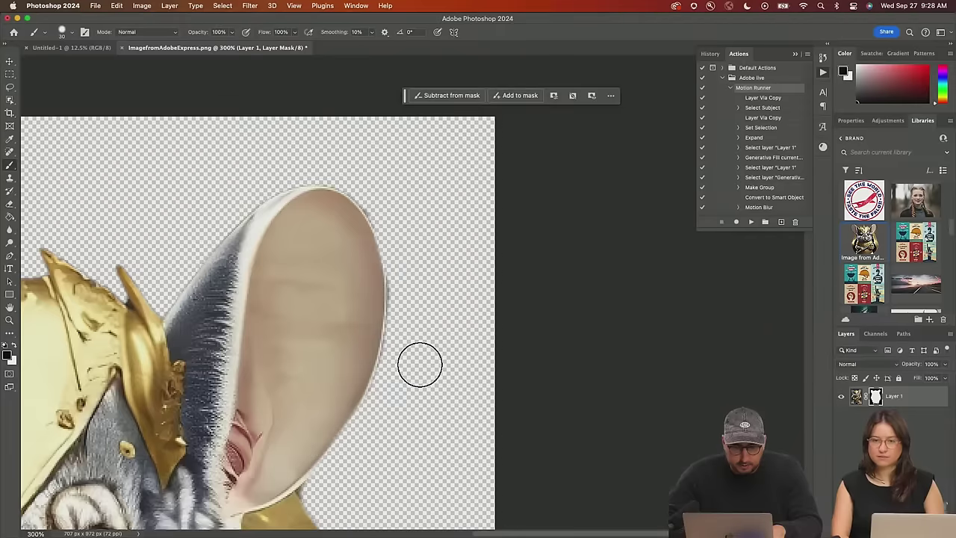
{"action": "scroll", "coordinate": [420, 363], "scroll_direction": "left", "scroll_amount": 10}
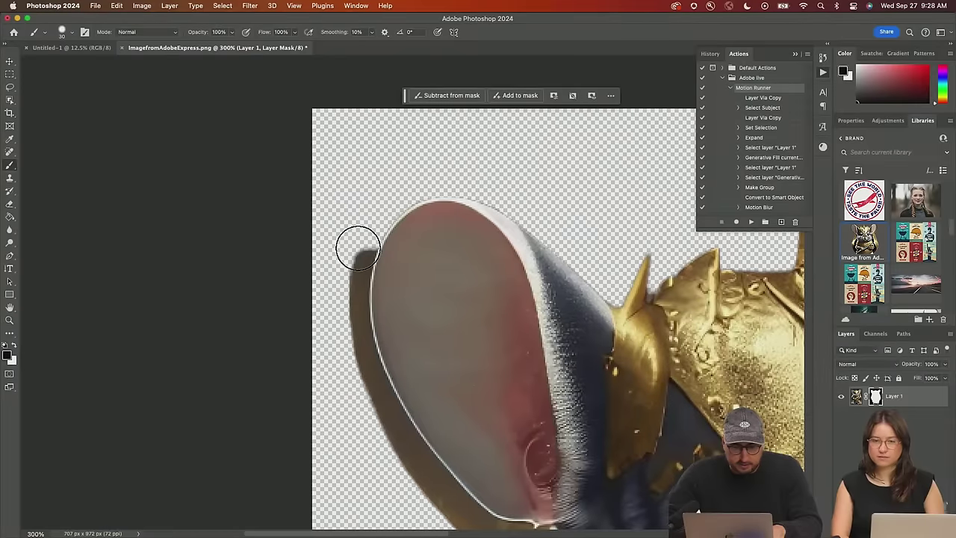
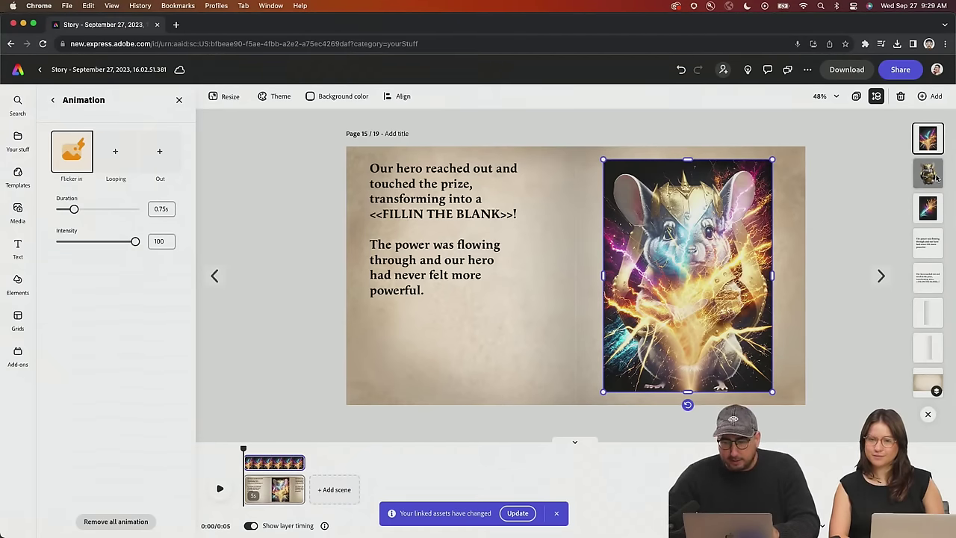
Give the rodent cutout on page 15 a Grow in animation lasting 2 s with the Smooth personality
{"action": "left_click", "coordinate": [641, 188]}
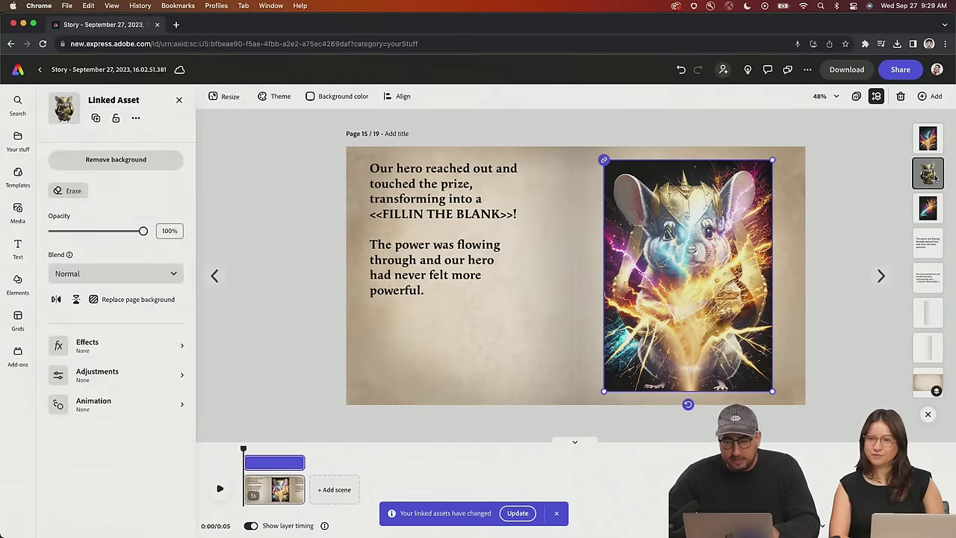
{"action": "left_click", "coordinate": [75, 405]}
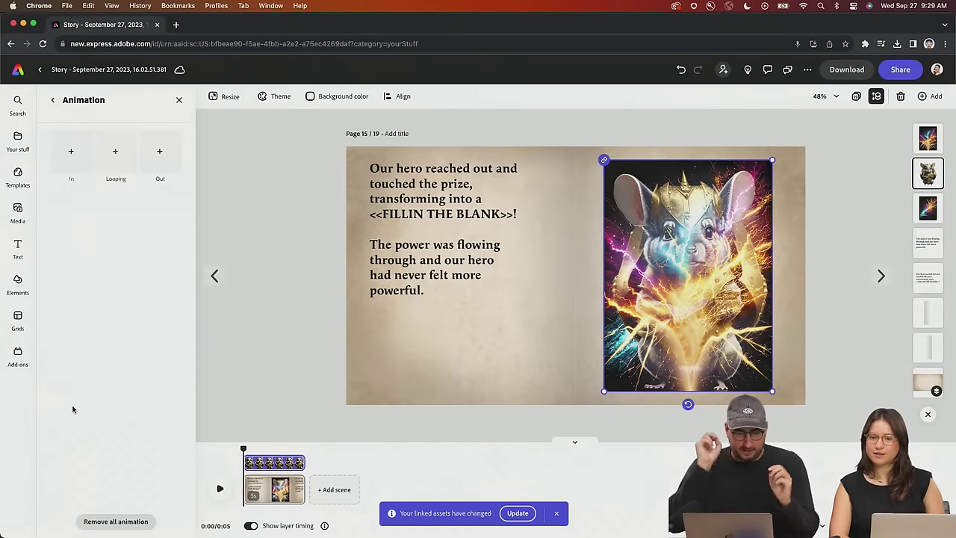
{"action": "left_click", "coordinate": [73, 173]}
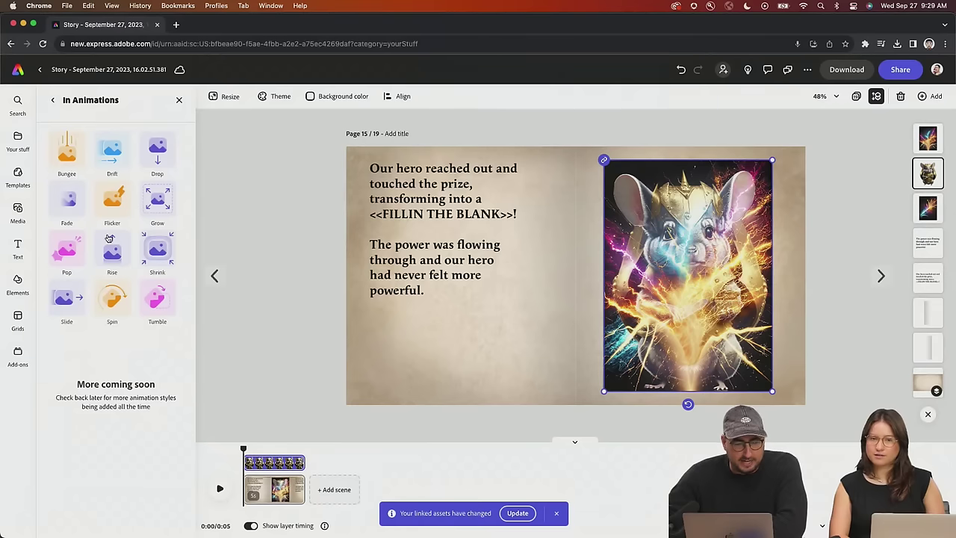
{"action": "left_click", "coordinate": [149, 201]}
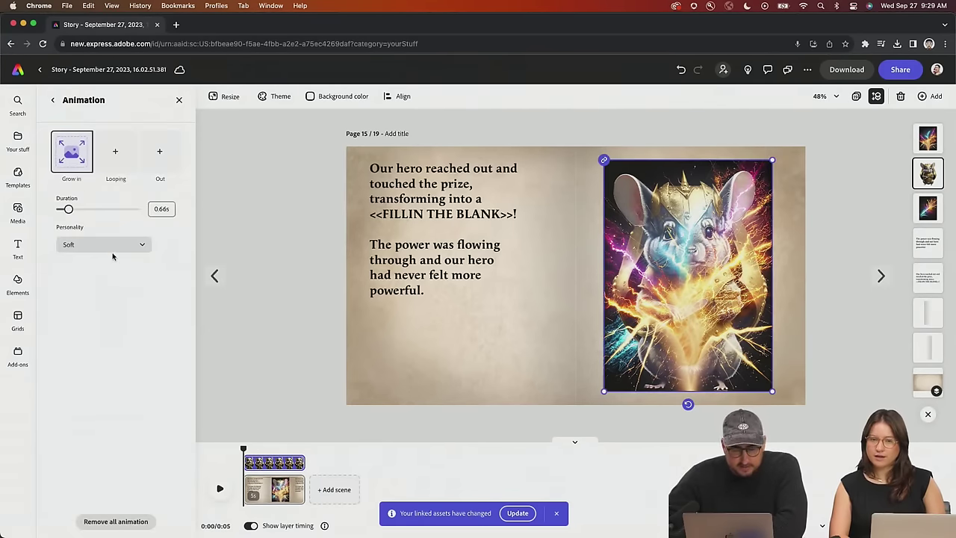
{"action": "left_click", "coordinate": [161, 211]}
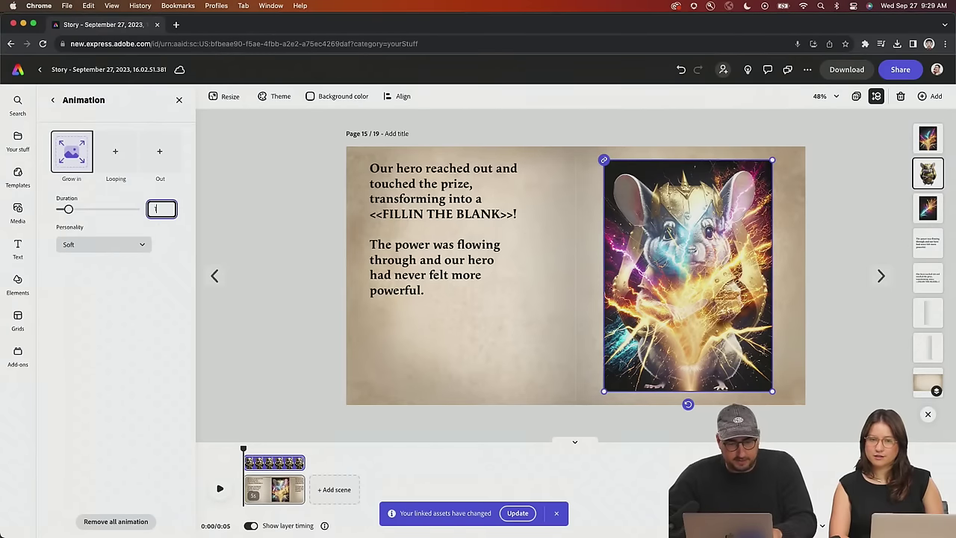
{"action": "type", "text": "2"}
{"action": "left_click", "coordinate": [110, 244]}
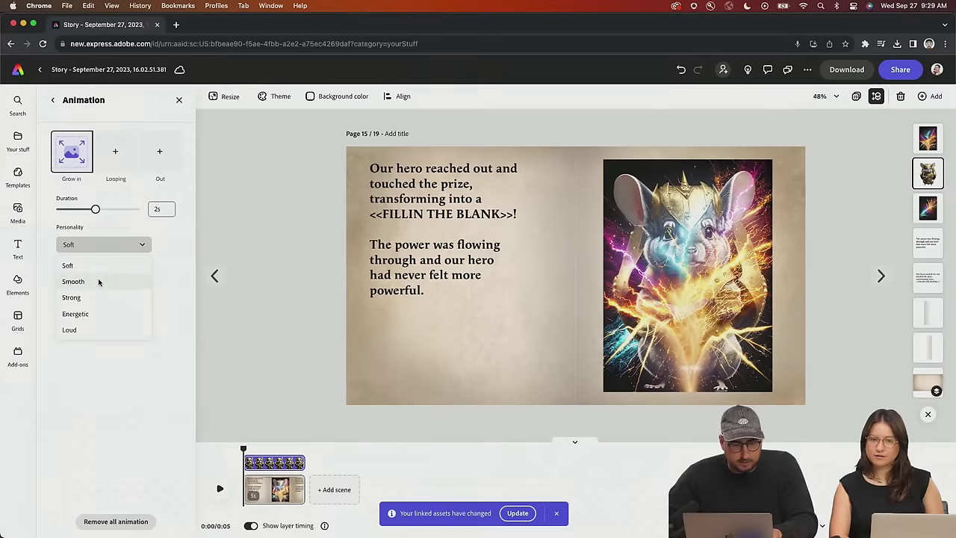
{"action": "left_click", "coordinate": [98, 282]}
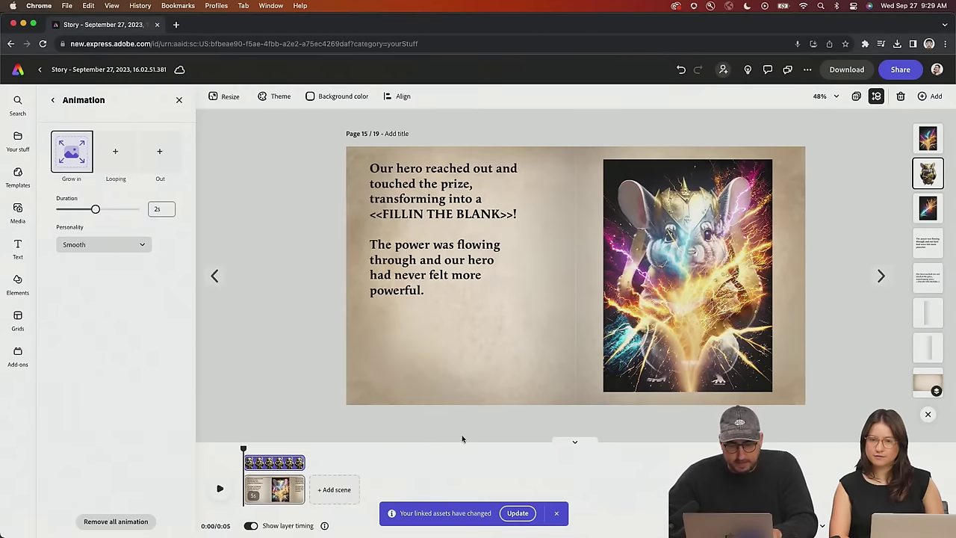
Select the front energy explosion image and trim its timeline clip to begin shortly after the scene starts
{"action": "left_click", "coordinate": [711, 300]}
{"action": "left_click", "coordinate": [740, 288]}
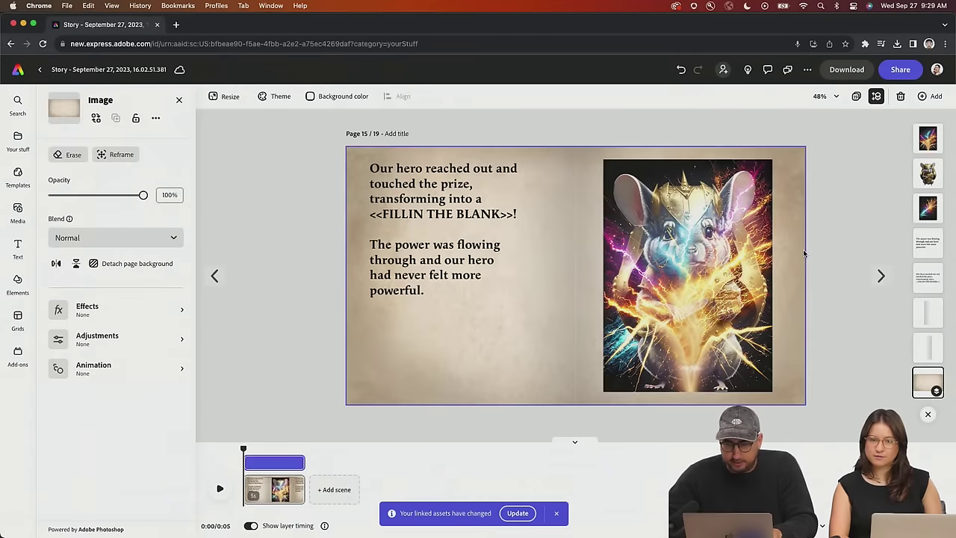
{"action": "left_click", "coordinate": [710, 250]}
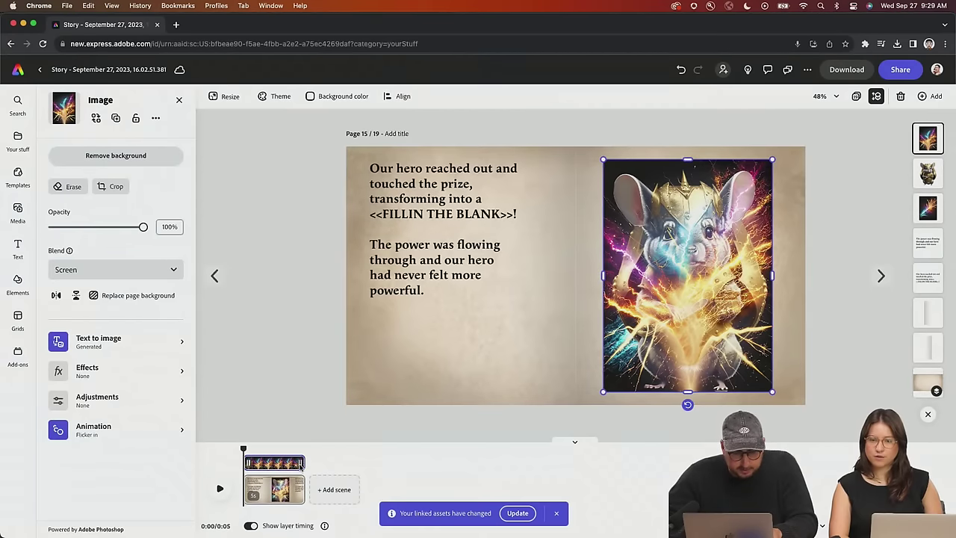
{"action": "mouse_move", "coordinate": [302, 463]}
{"action": "left_mouse_down"}
{"action": "mouse_move", "coordinate": [274, 464]}
{"action": "mouse_move", "coordinate": [301, 463]}
{"action": "left_mouse_up"}
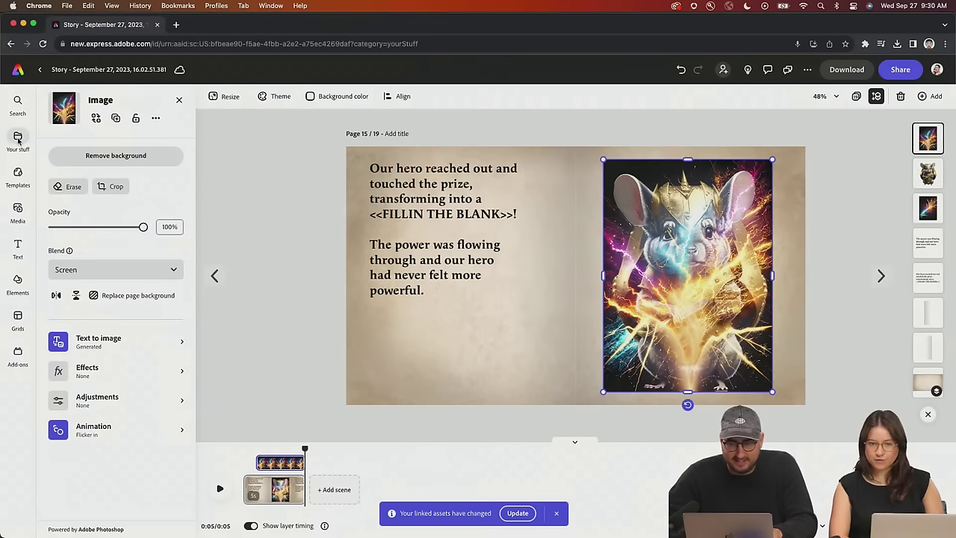
Search the stock videos for "lightning"
{"action": "left_click", "coordinate": [18, 211]}
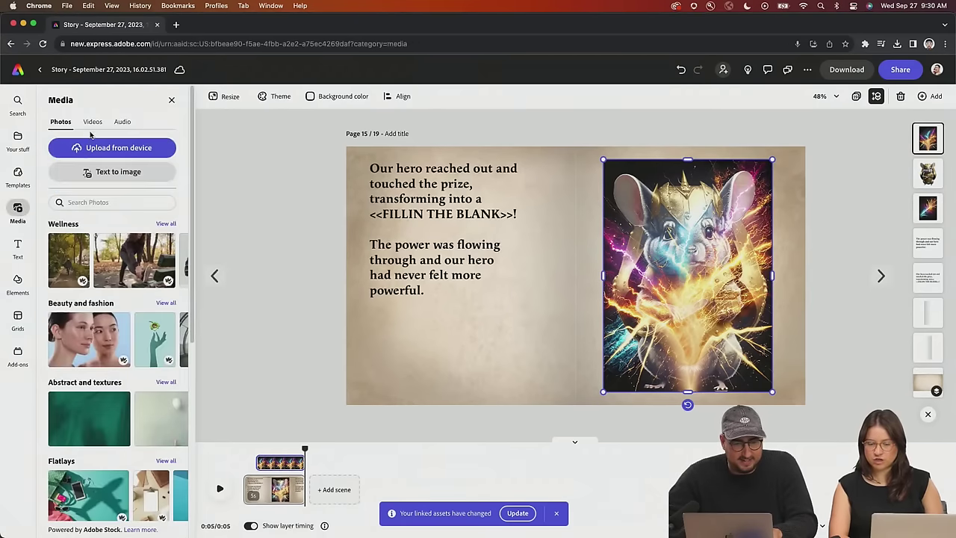
{"action": "left_click", "coordinate": [92, 123]}
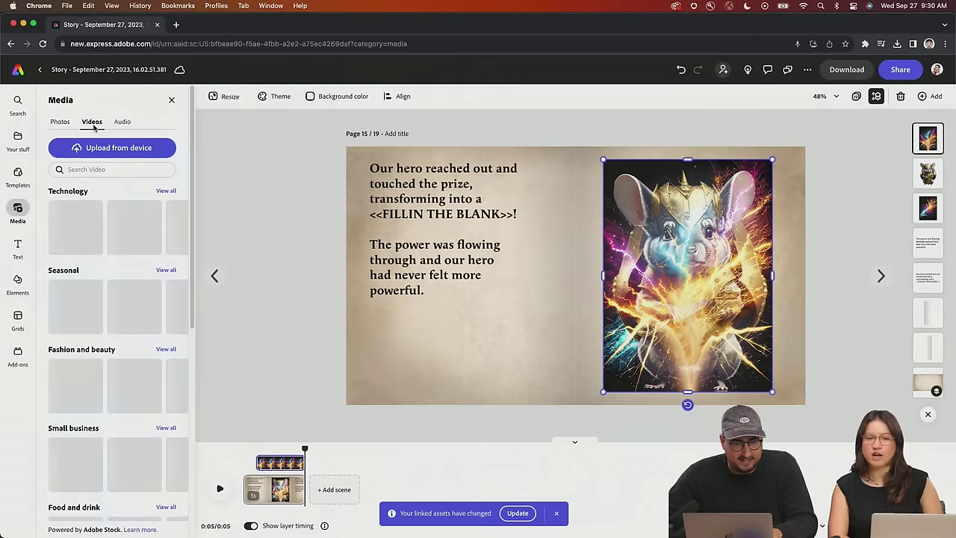
{"action": "left_click", "coordinate": [99, 169]}
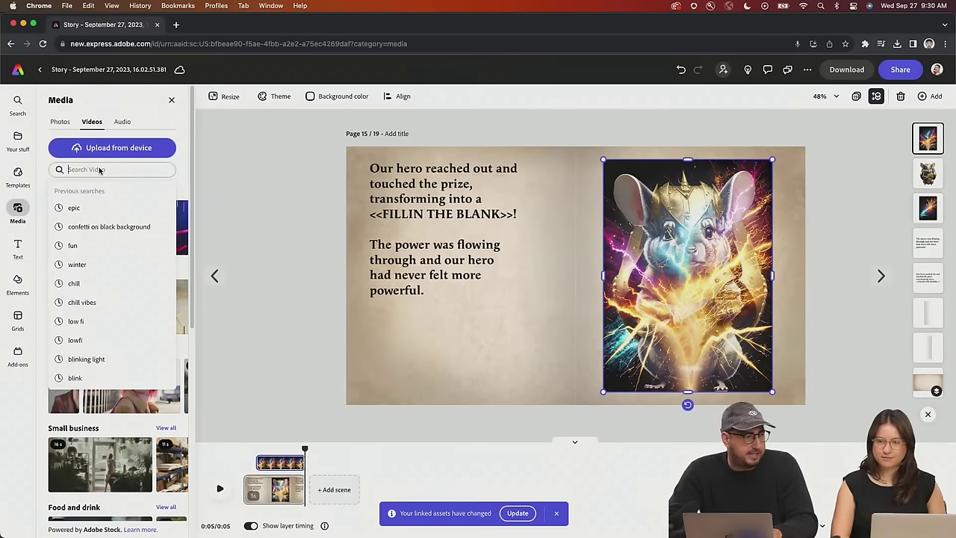
{"action": "type", "text": "l"}
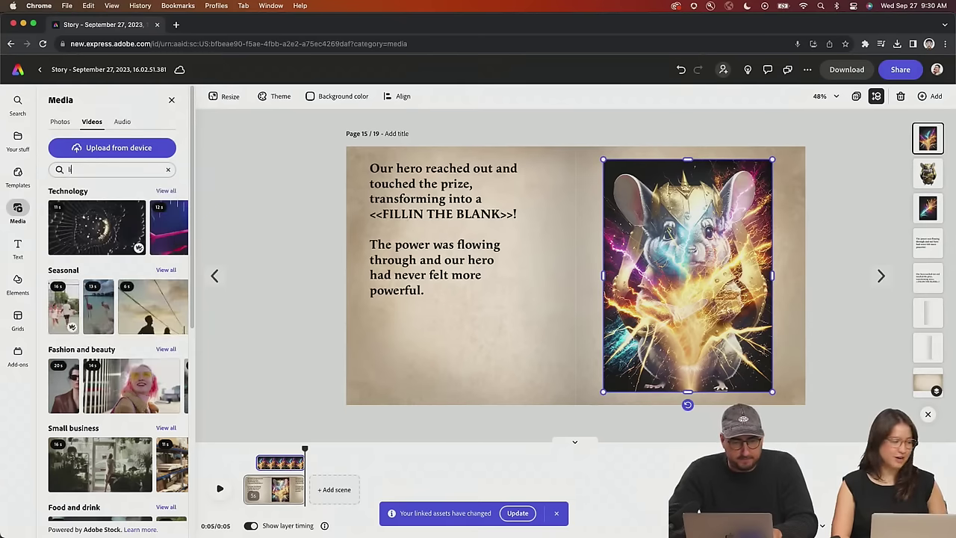
{"action": "type", "text": "ighning"}
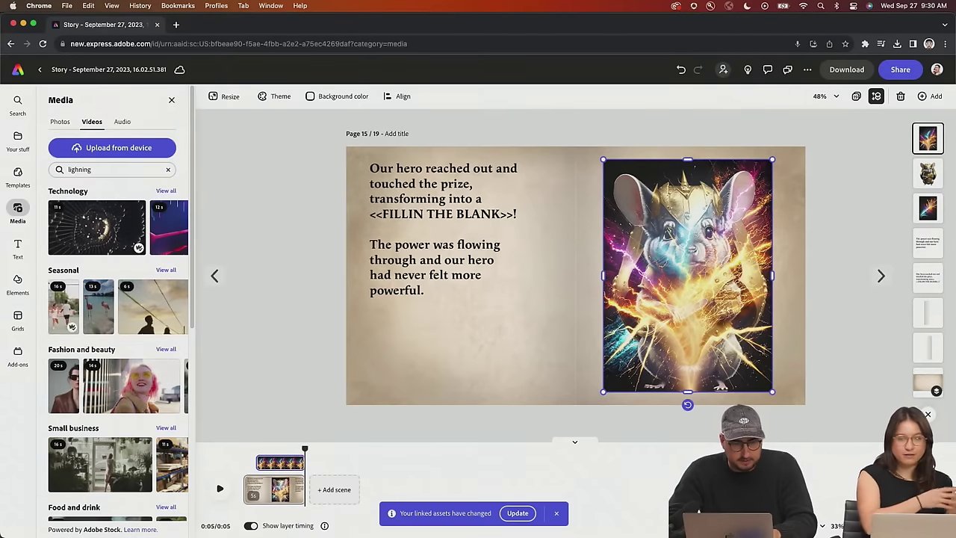
{"action": "key", "text": "Return"}
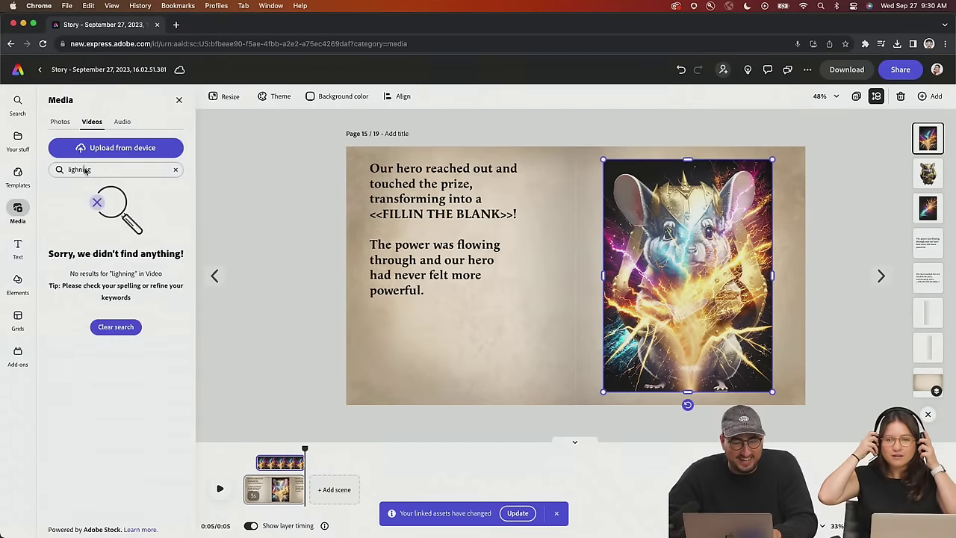
{"action": "type", "text": "lightning"}
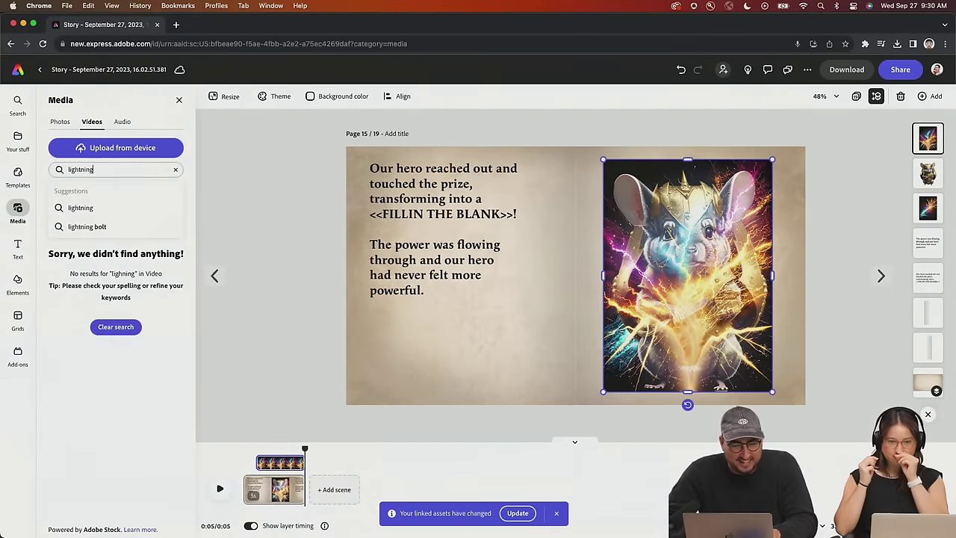
{"action": "key", "text": "Return"}
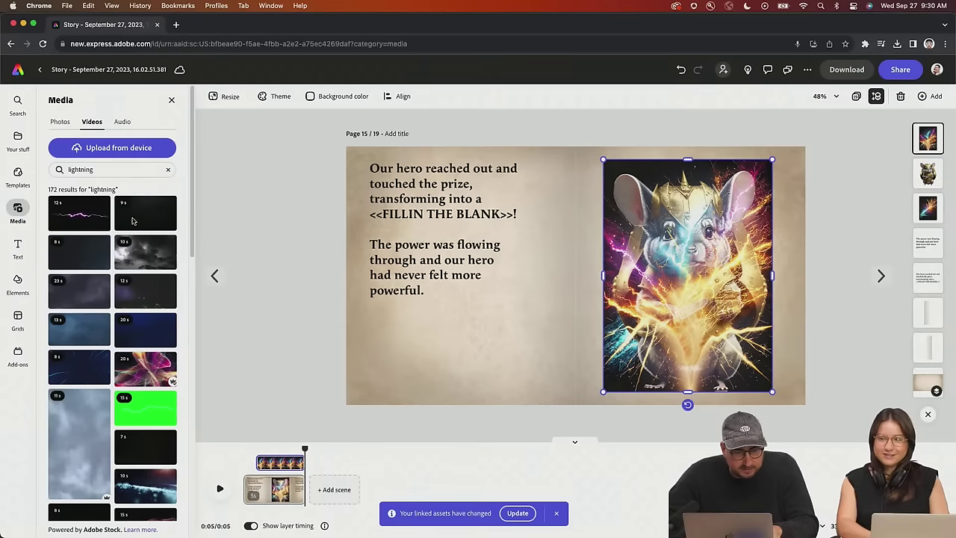
Browse the lightning videos and add the 10-second purple swirl clip to page 15
{"action": "scroll", "coordinate": [82, 433], "scroll_direction": "down", "scroll_amount": 5}
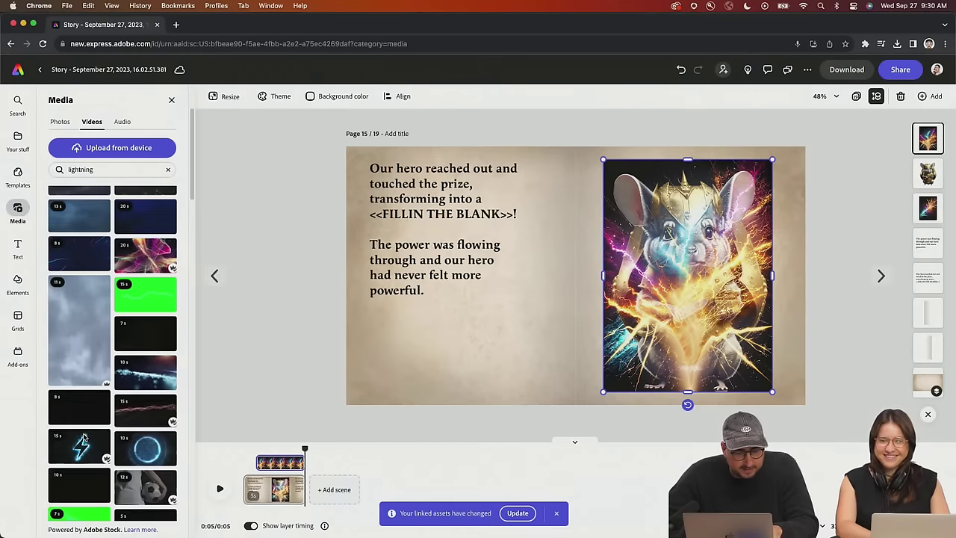
{"action": "scroll", "coordinate": [95, 308], "scroll_direction": "down", "scroll_amount": 6}
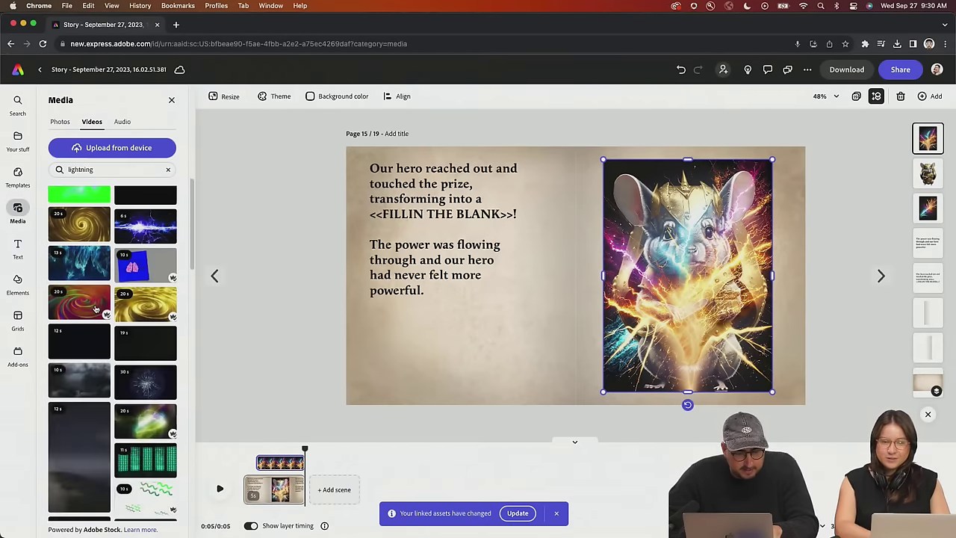
{"action": "scroll", "coordinate": [95, 309], "scroll_direction": "down", "scroll_amount": 8}
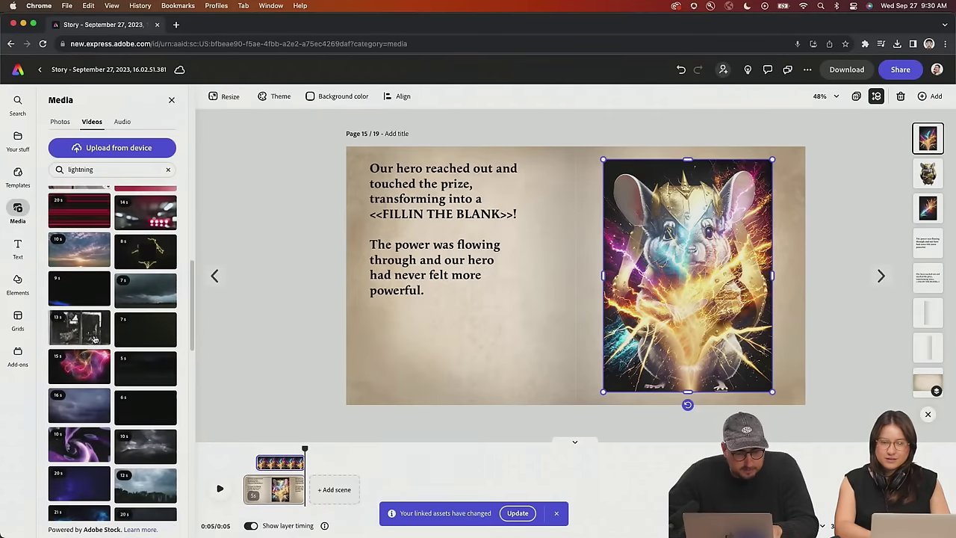
{"action": "scroll", "coordinate": [95, 340], "scroll_direction": "down", "scroll_amount": 3}
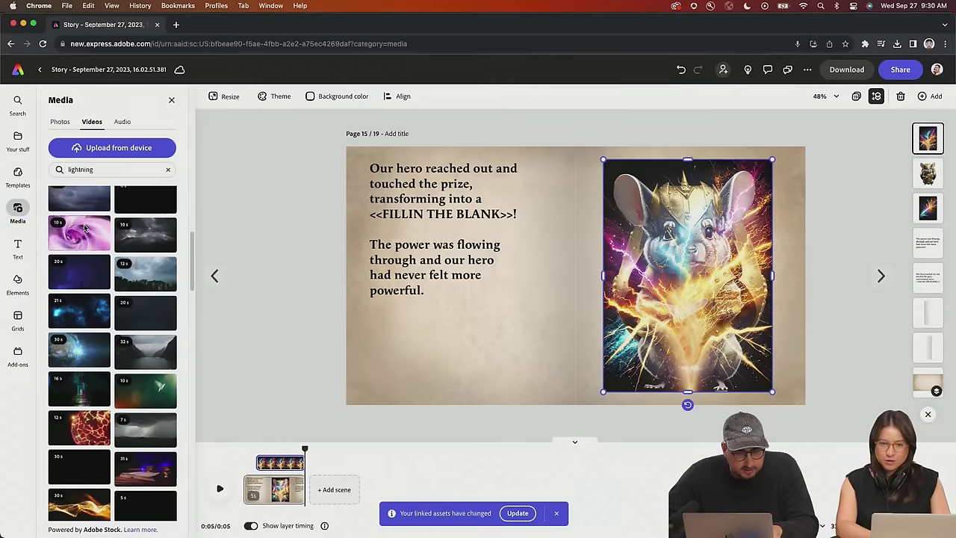
{"action": "left_click", "coordinate": [84, 235]}
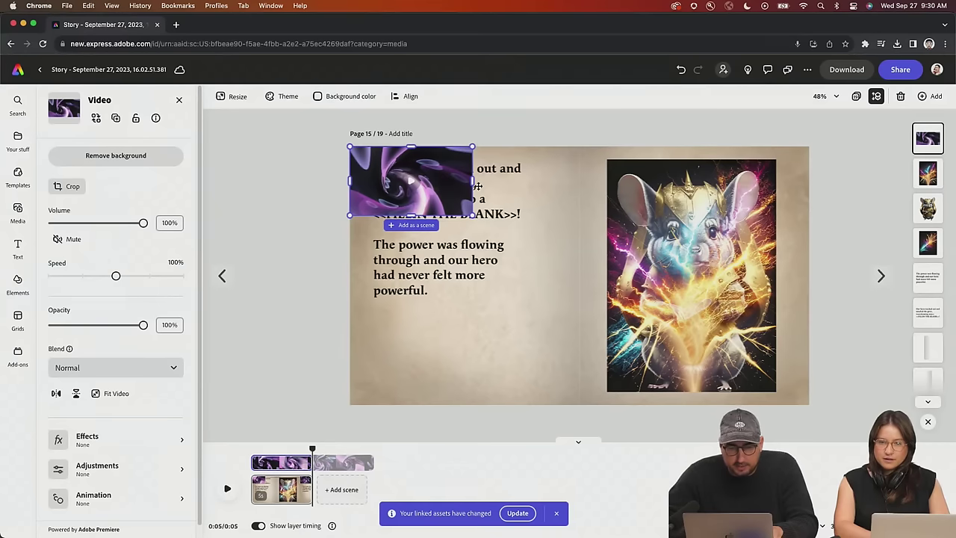
Move the purple swirl video onto the rodent illustration on page 15 and stretch it to cover the whole picture
{"action": "left_click_drag", "start_coordinate": [478, 186], "coordinate": [728, 250]}
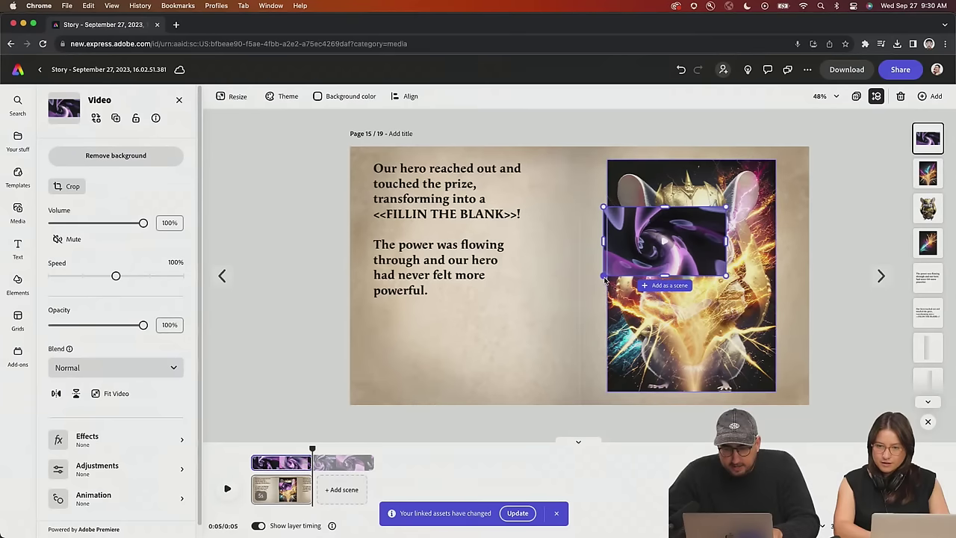
{"action": "left_click_drag", "start_coordinate": [603, 278], "coordinate": [610, 254]}
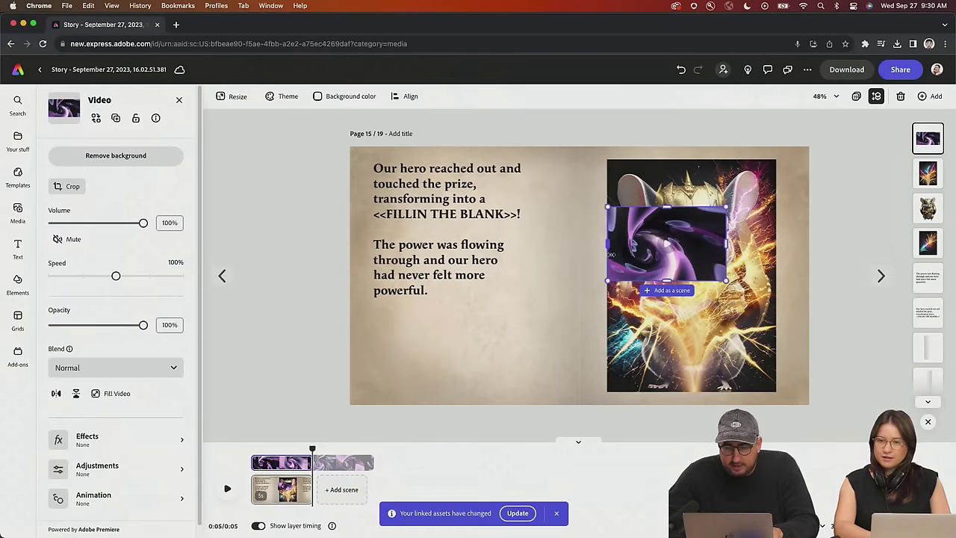
{"action": "left_click_drag", "start_coordinate": [725, 244], "coordinate": [777, 245]}
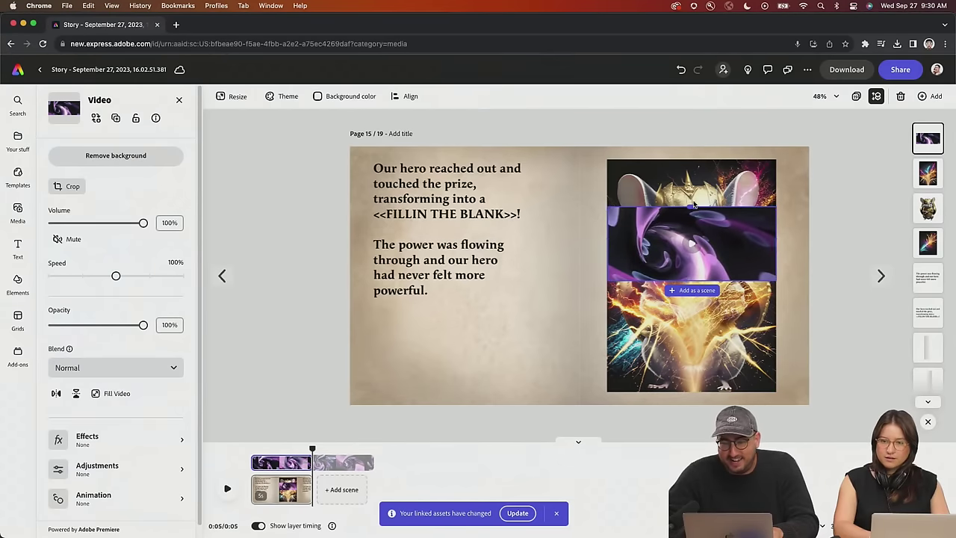
{"action": "left_click_drag", "start_coordinate": [692, 208], "coordinate": [685, 163]}
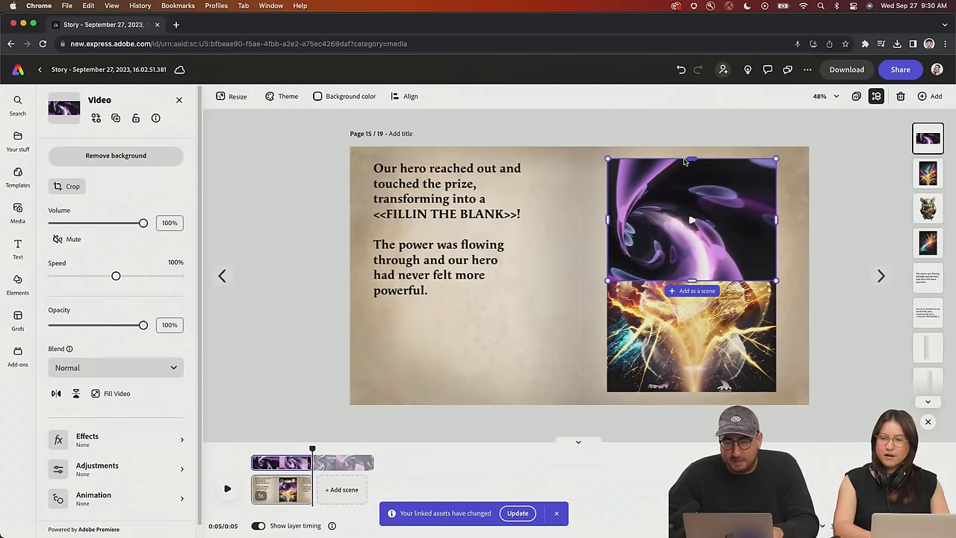
{"action": "left_click_drag", "start_coordinate": [692, 281], "coordinate": [692, 394]}
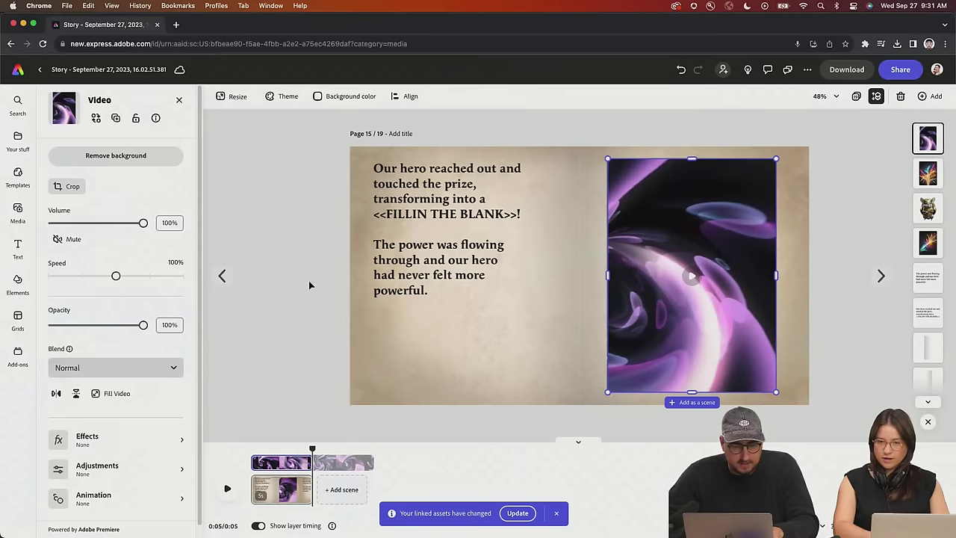
Reposition the swirl video inside its crop frame so the centre of the vortex sits within the picture
{"action": "double_click", "coordinate": [718, 228]}
{"action": "left_click_drag", "start_coordinate": [670, 231], "coordinate": [739, 237]}
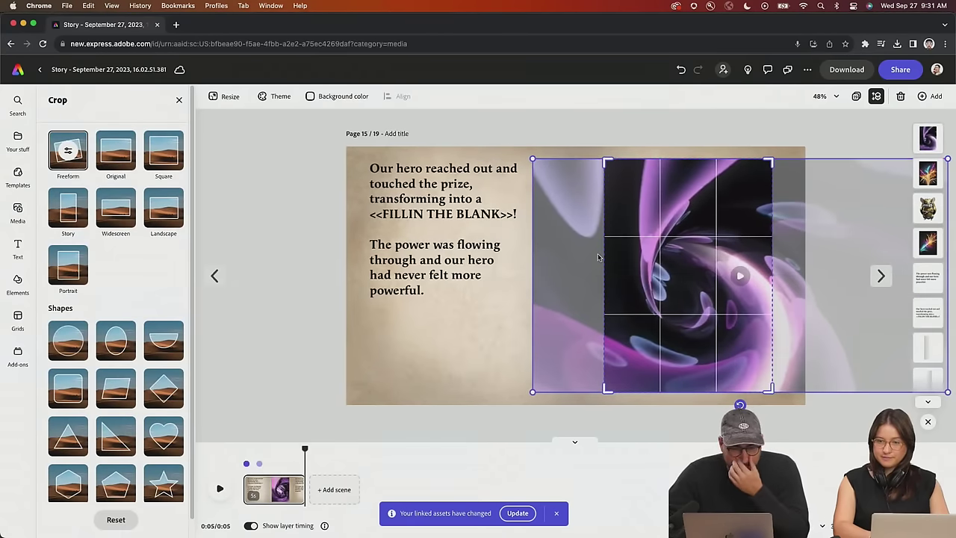
{"action": "scroll", "coordinate": [127, 265], "scroll_direction": "down", "scroll_amount": 1}
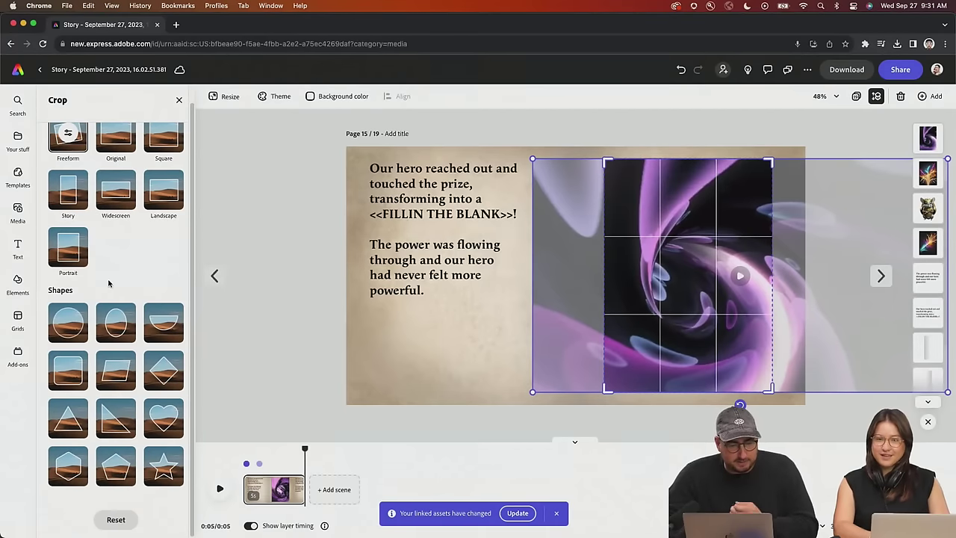
{"action": "scroll", "coordinate": [109, 282], "scroll_direction": "up", "scroll_amount": 1}
{"action": "left_click", "coordinate": [179, 101]}
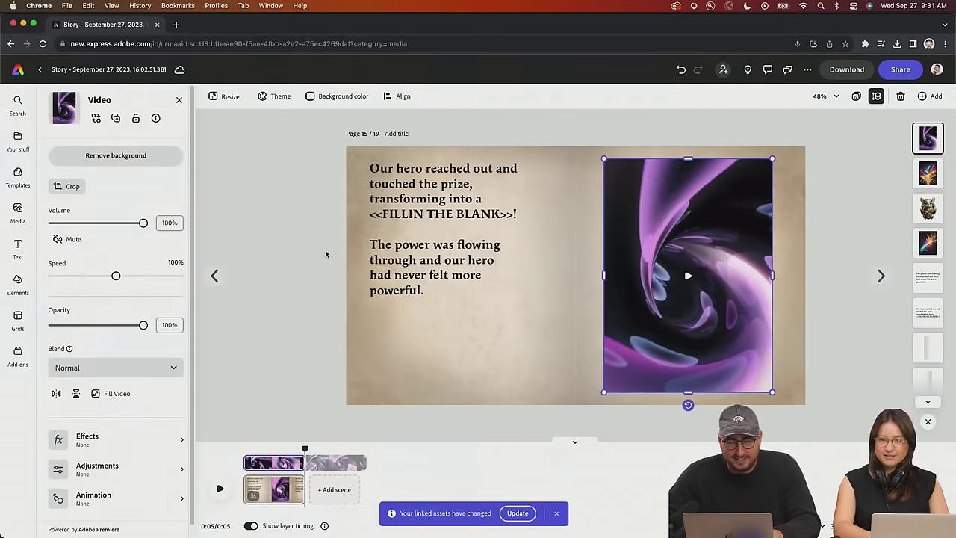
Set the swirl video's blend mode to Screen and its opacity to 22%, and preview the scene
{"action": "left_click", "coordinate": [104, 367]}
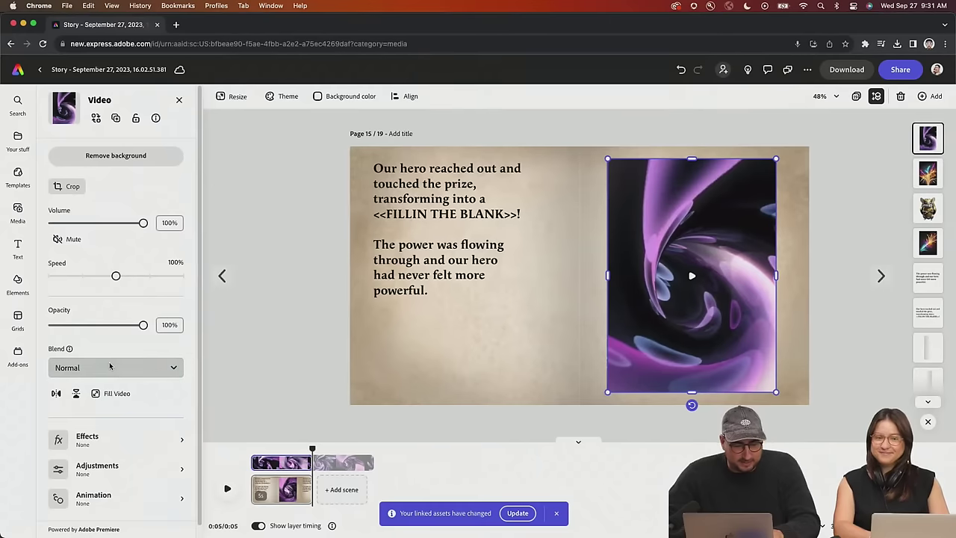
{"action": "left_click", "coordinate": [127, 497]}
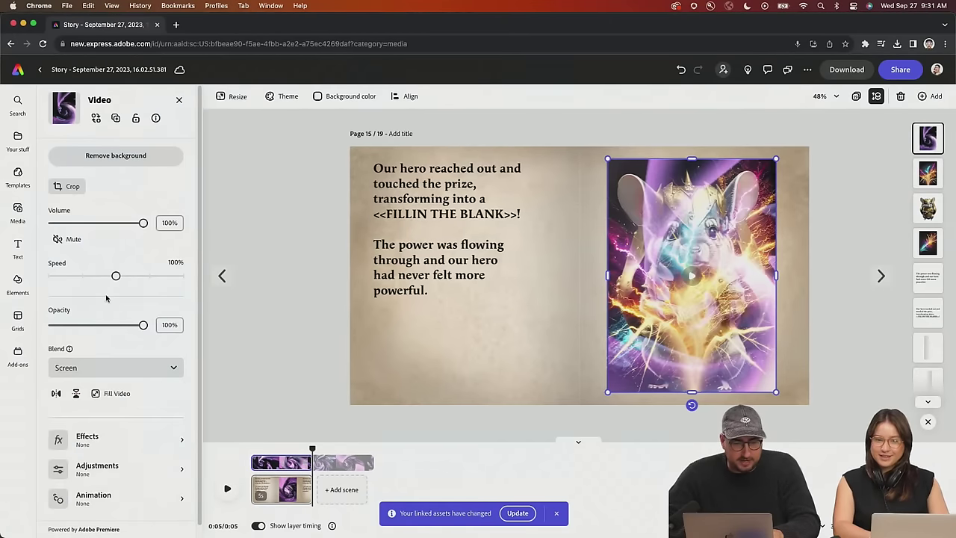
{"action": "left_click", "coordinate": [73, 325]}
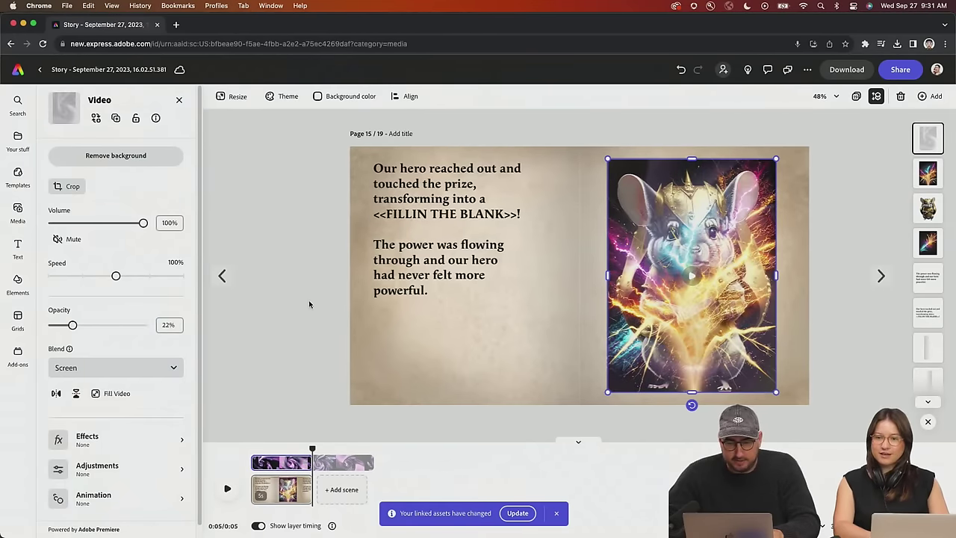
{"action": "left_click", "coordinate": [228, 488]}
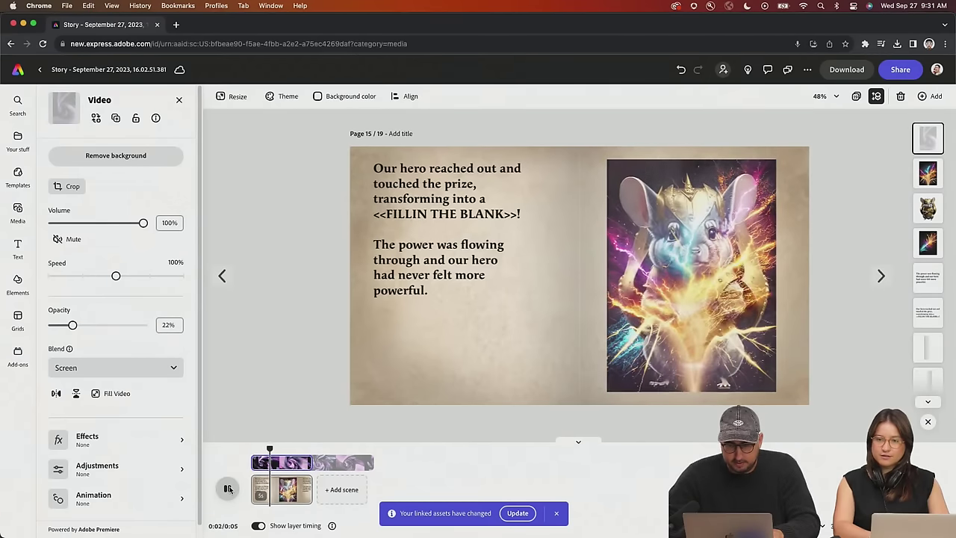
{"action": "left_click", "coordinate": [227, 489]}
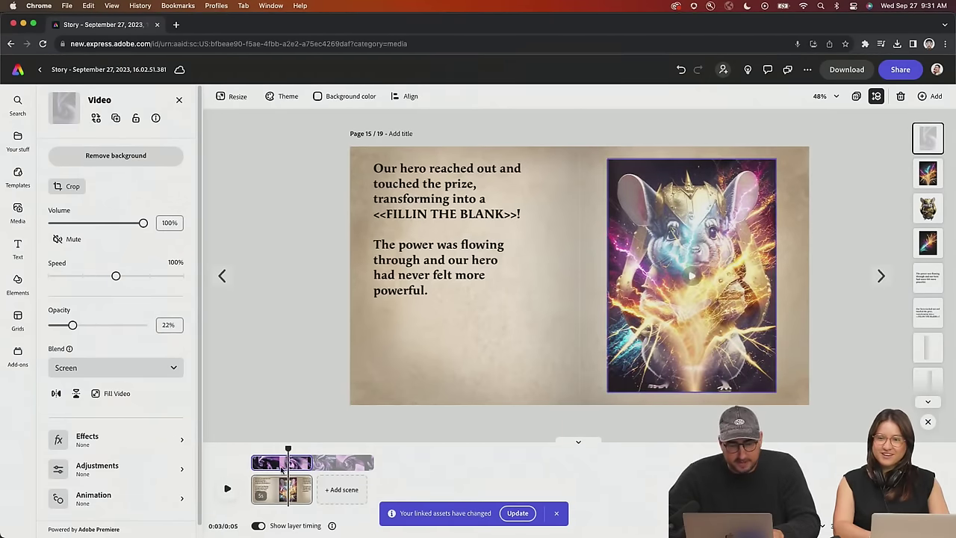
Give the swirl video a Fade out animation
{"action": "left_click", "coordinate": [277, 462]}
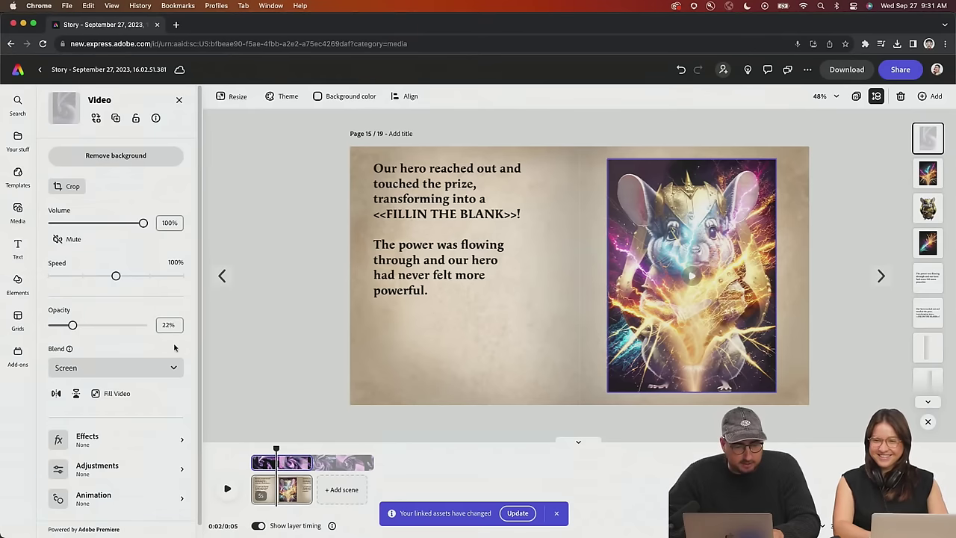
{"action": "left_click", "coordinate": [99, 498]}
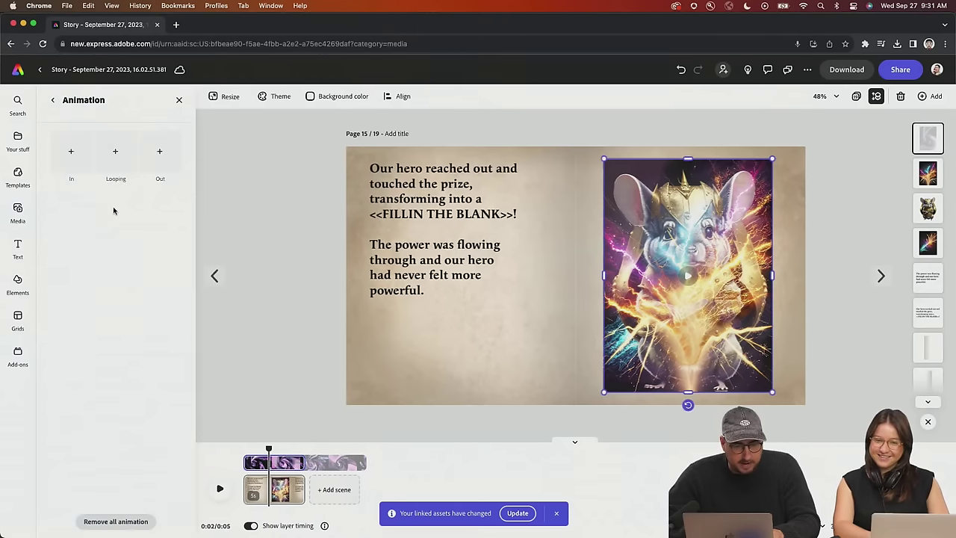
{"action": "left_click", "coordinate": [158, 153]}
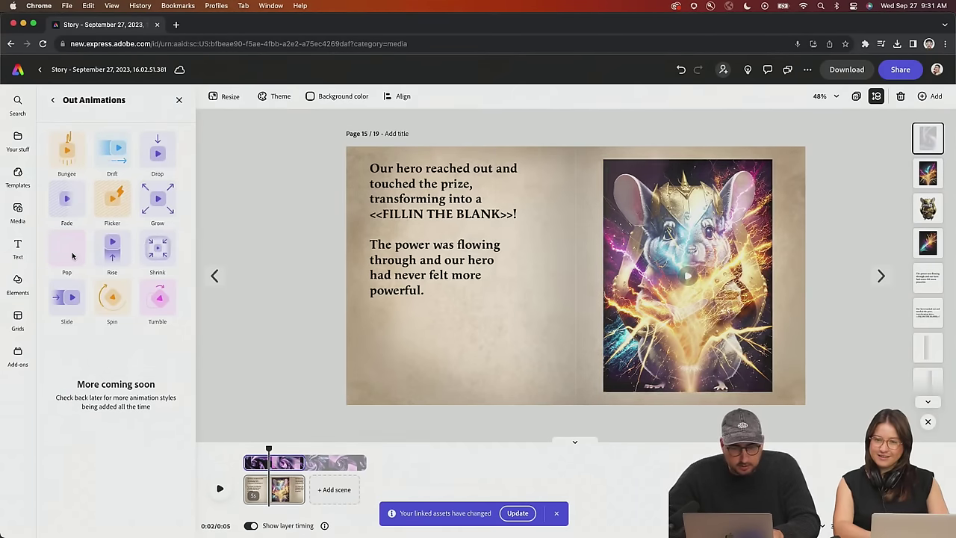
{"action": "left_click", "coordinate": [65, 200]}
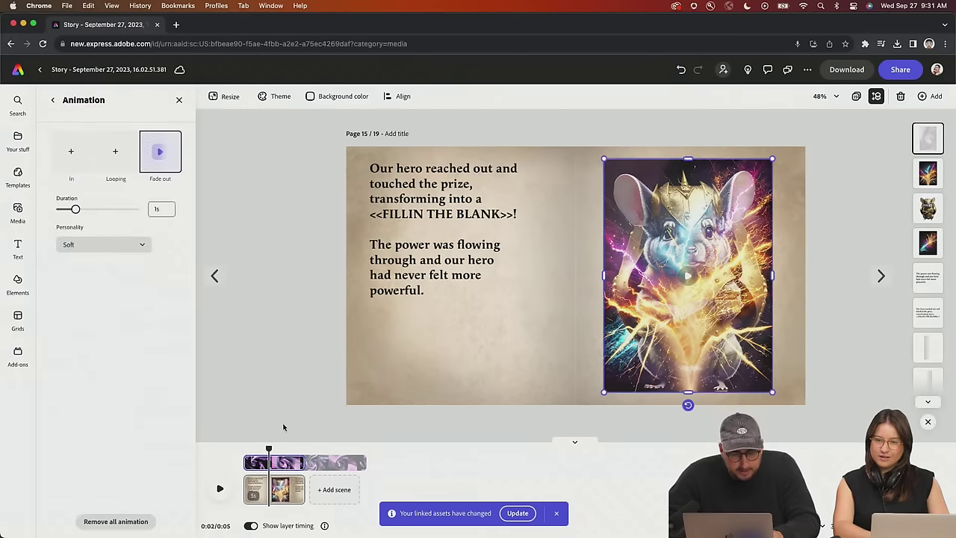
Trim the end of the swirl video's clip so it lasts about 1.6 s, checking the timing by playing the scene
{"action": "left_click", "coordinate": [277, 462]}
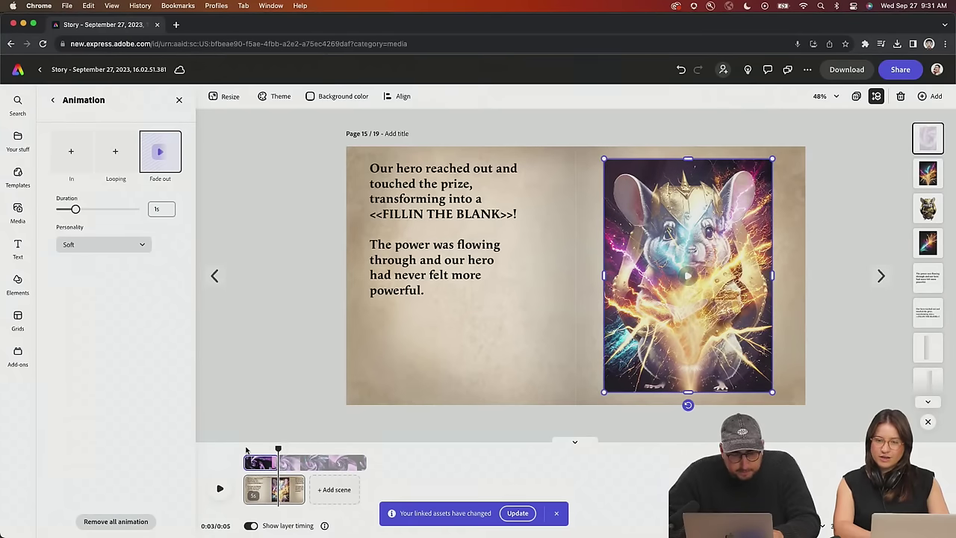
{"action": "left_click", "coordinate": [247, 449]}
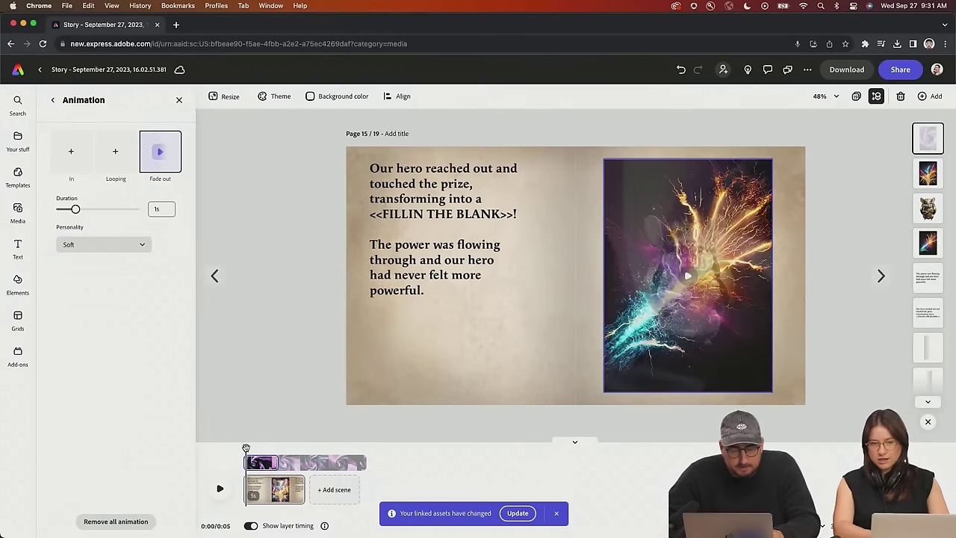
{"action": "left_click", "coordinate": [219, 489]}
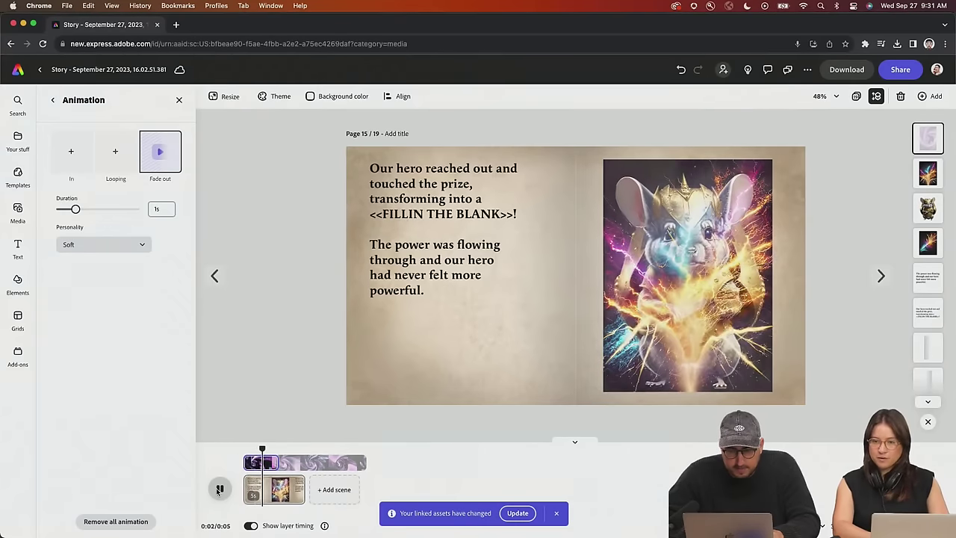
{"action": "left_click", "coordinate": [270, 466]}
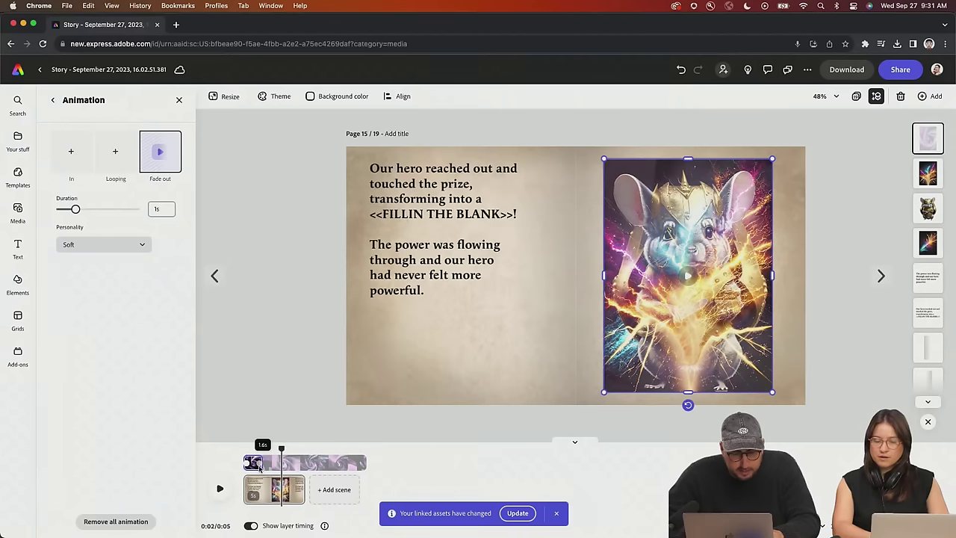
{"action": "left_click", "coordinate": [259, 465]}
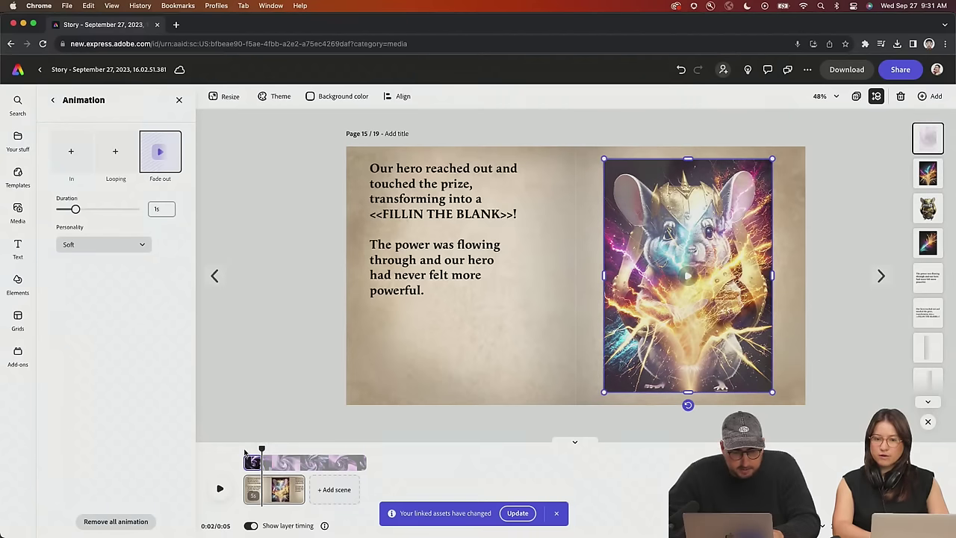
{"action": "left_click", "coordinate": [220, 488]}
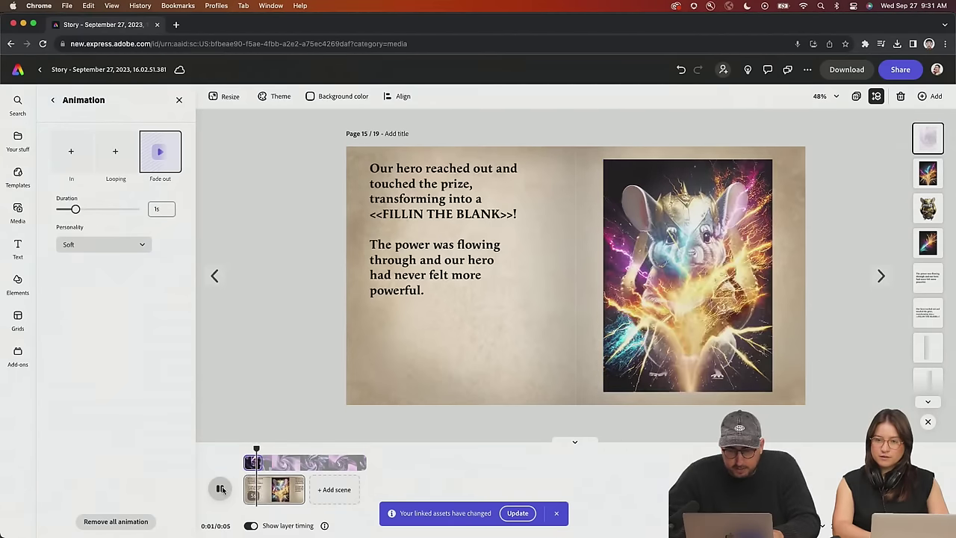
{"action": "left_click", "coordinate": [220, 488]}
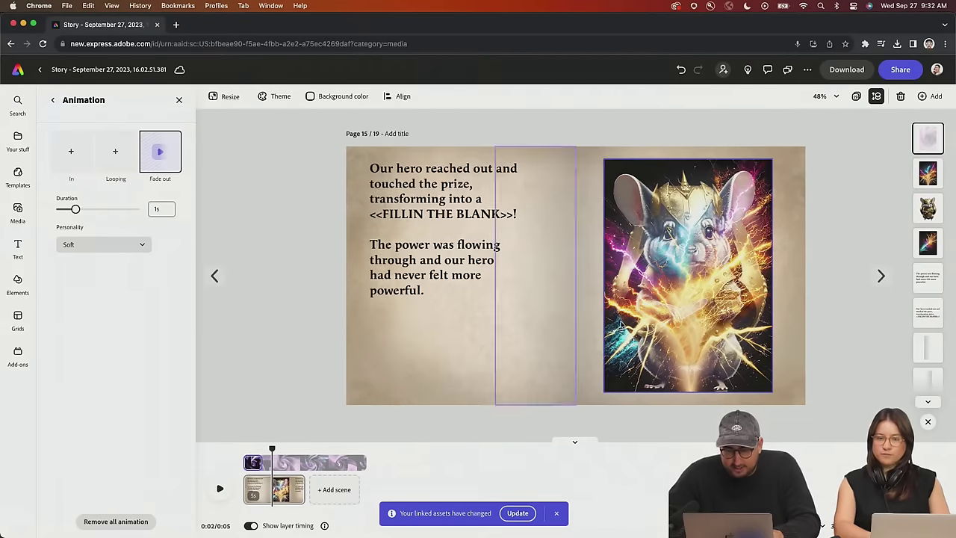
Select the front energy explosion image, trim its clip to begin about 2 s into the scene, and return the playhead to the start
{"action": "left_click", "coordinate": [619, 325]}
{"action": "left_click", "coordinate": [258, 467]}
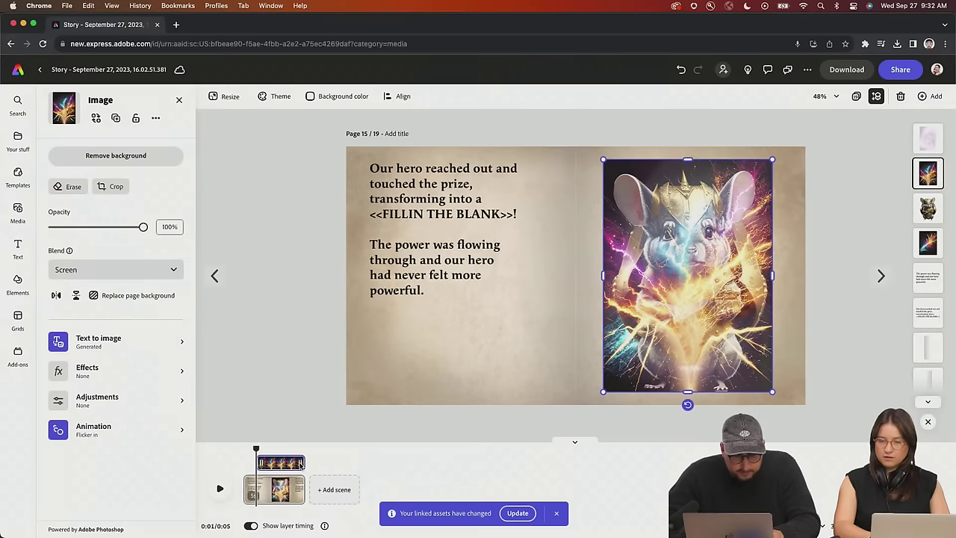
{"action": "left_click_drag", "start_coordinate": [300, 463], "coordinate": [292, 463]}
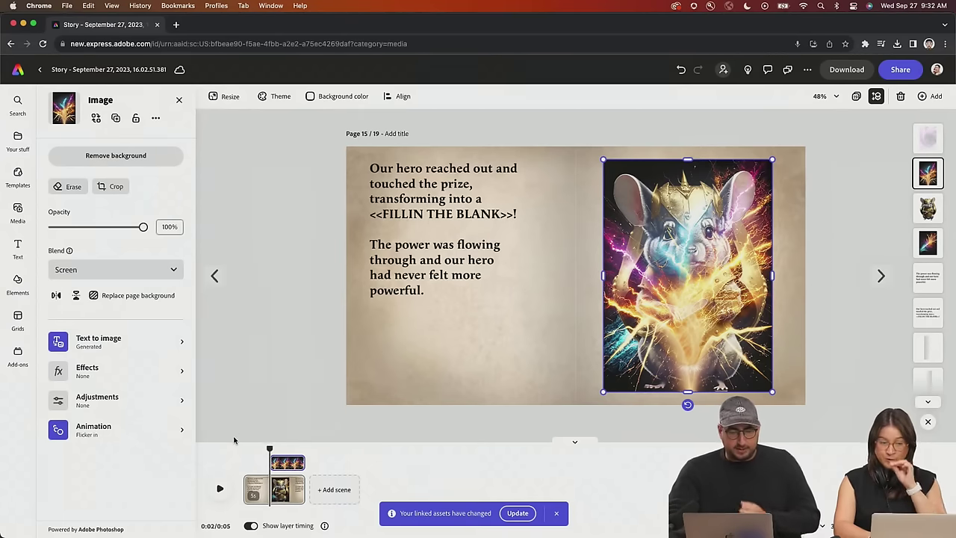
{"action": "left_click", "coordinate": [244, 448]}
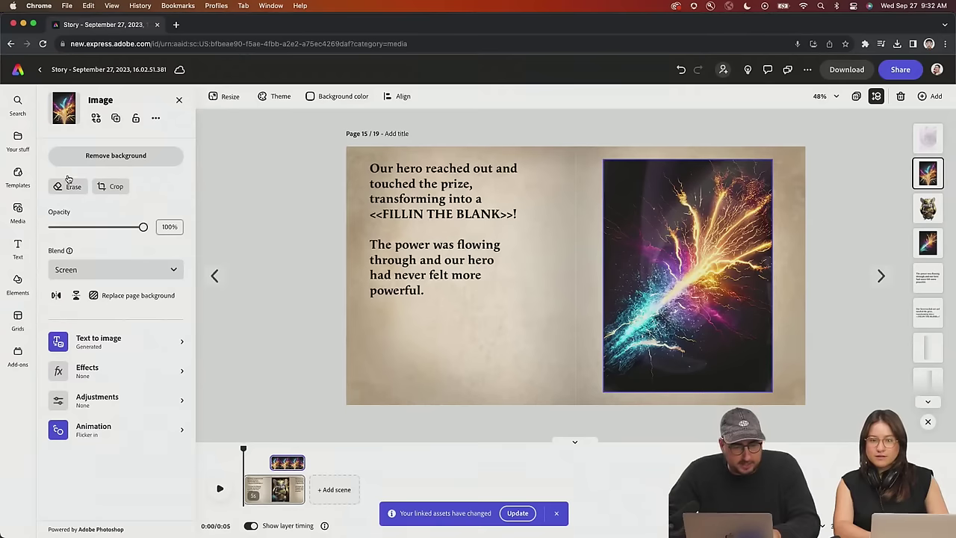
Search the stock audio for "crash" and for "power up"
{"action": "left_click", "coordinate": [18, 211]}
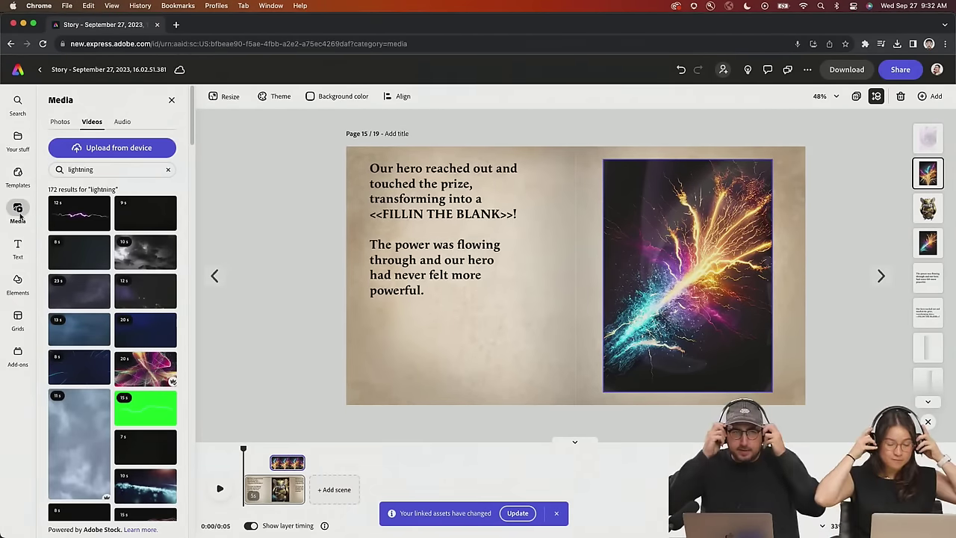
{"action": "left_click", "coordinate": [122, 122]}
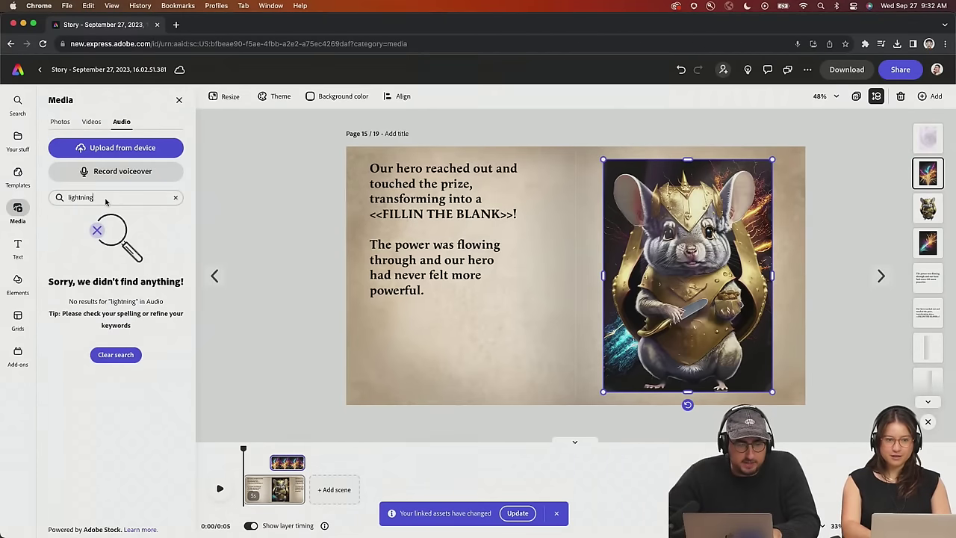
{"action": "type", "text": "crash"}
{"action": "key", "text": "Return"}
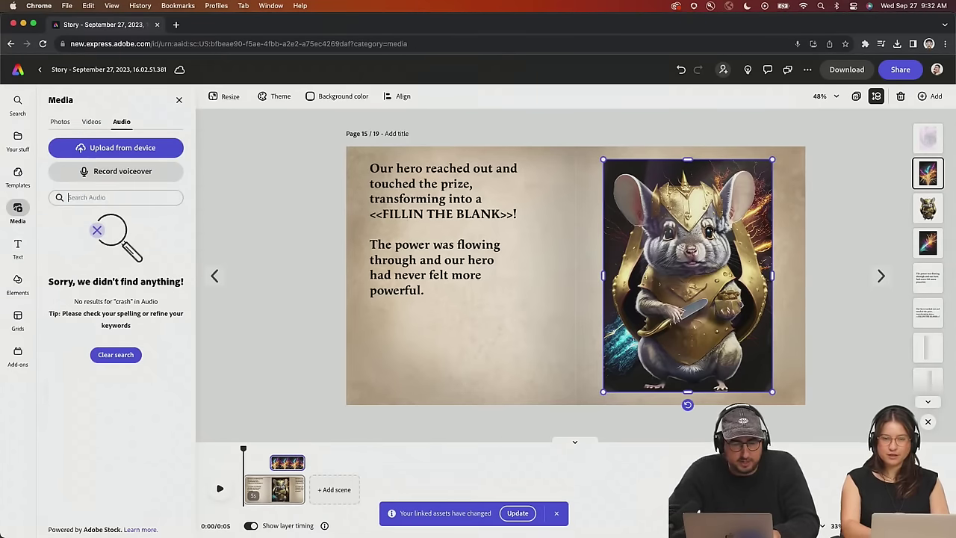
{"action": "type", "text": "po"}
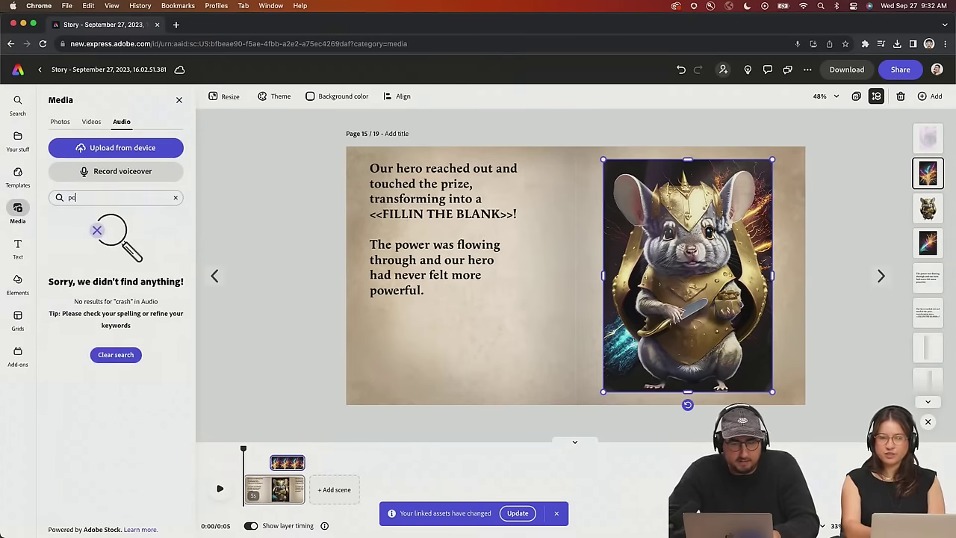
{"action": "type", "text": "wer up"}
{"action": "key", "text": "Return"}
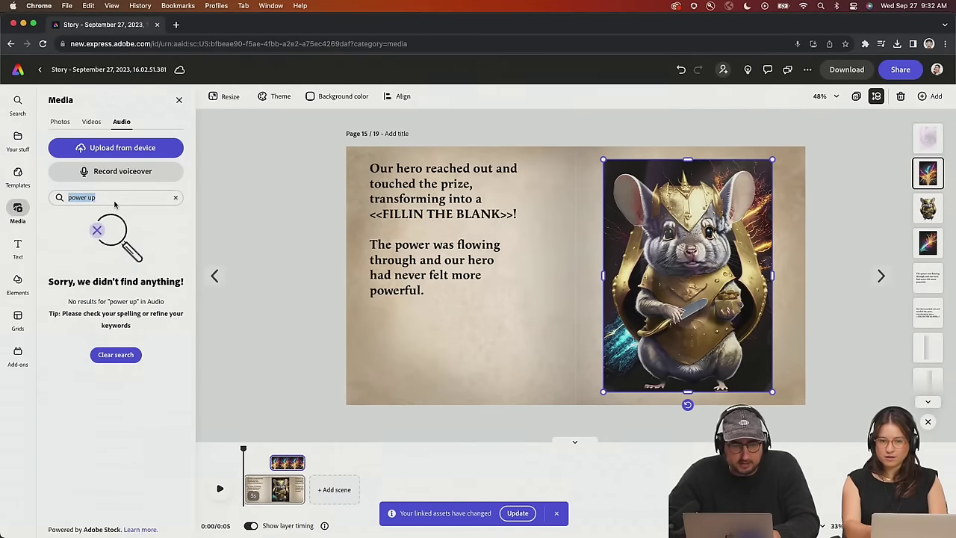
Search the stock audio for "epic" and add the Epic Energy Trap loop to page 15
{"action": "type", "text": "epi"}
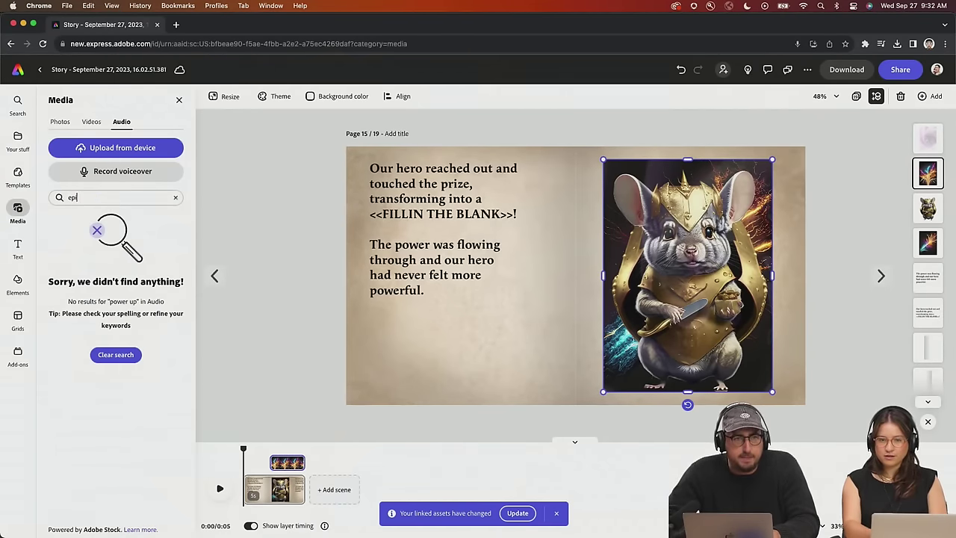
{"action": "type", "text": "c"}
{"action": "key", "text": "Return"}
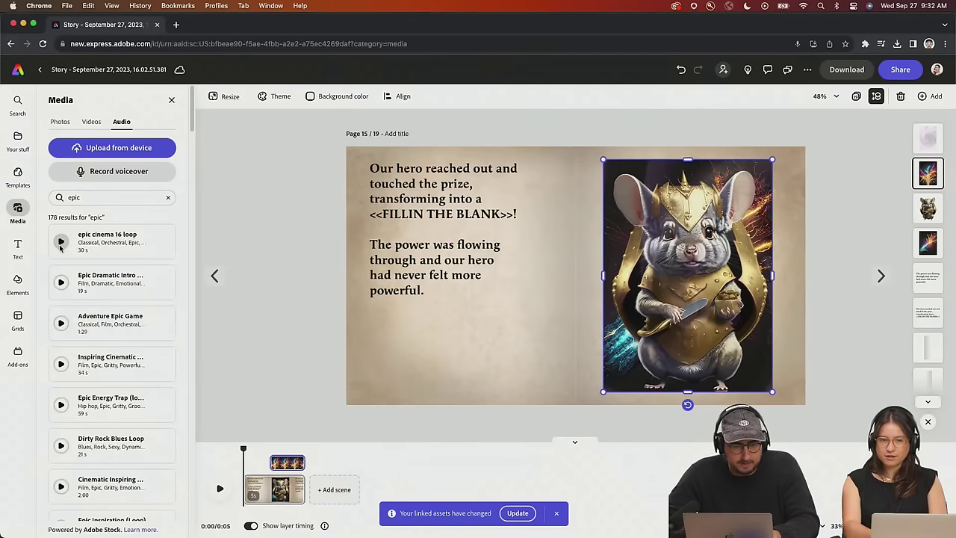
{"action": "scroll", "coordinate": [60, 269], "scroll_direction": "down", "scroll_amount": 3}
{"action": "left_click", "coordinate": [61, 291]}
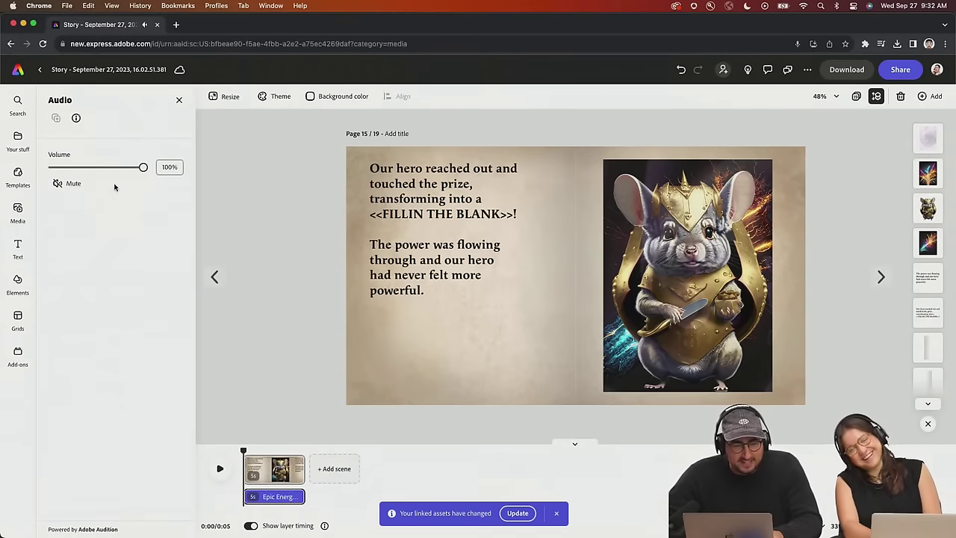
Set the Epic Energy Trap audio's volume to 30% and open the voiceover recorder
{"action": "left_click", "coordinate": [80, 168]}
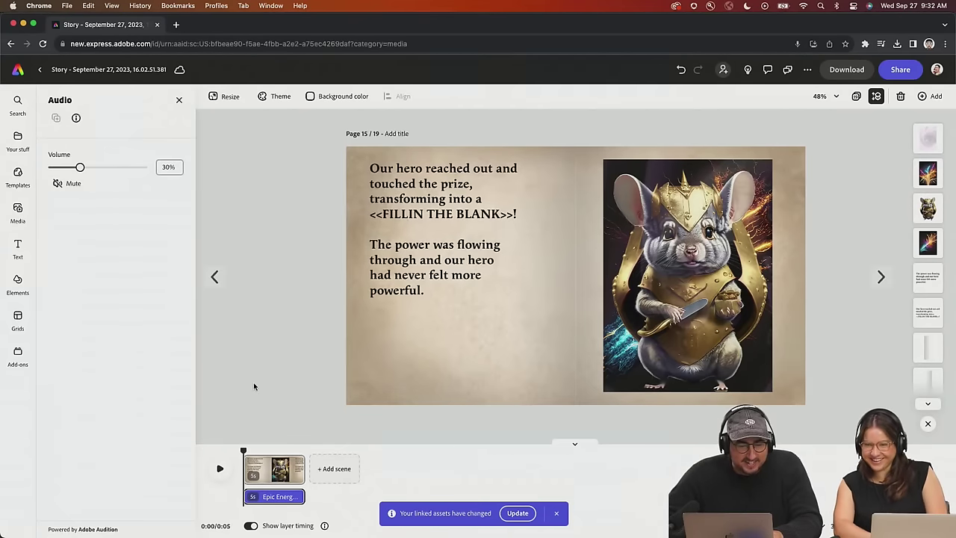
{"action": "left_click", "coordinate": [179, 100]}
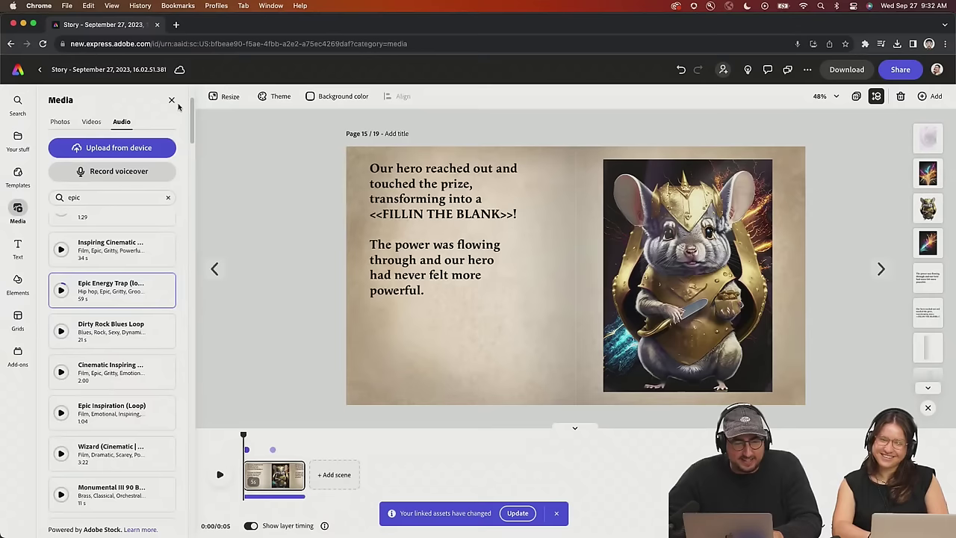
{"action": "left_click", "coordinate": [117, 171]}
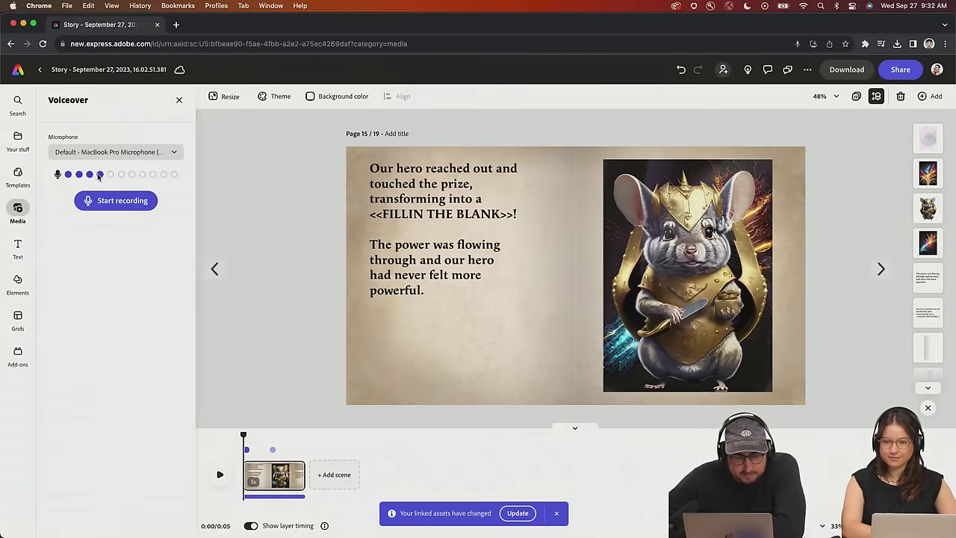
Replace the <<FILLIN THE BLANK>> placeholder in page 15's first paragraph with "French Chinchilla in gold armor with a cheese knife"
{"action": "left_click", "coordinate": [454, 216]}
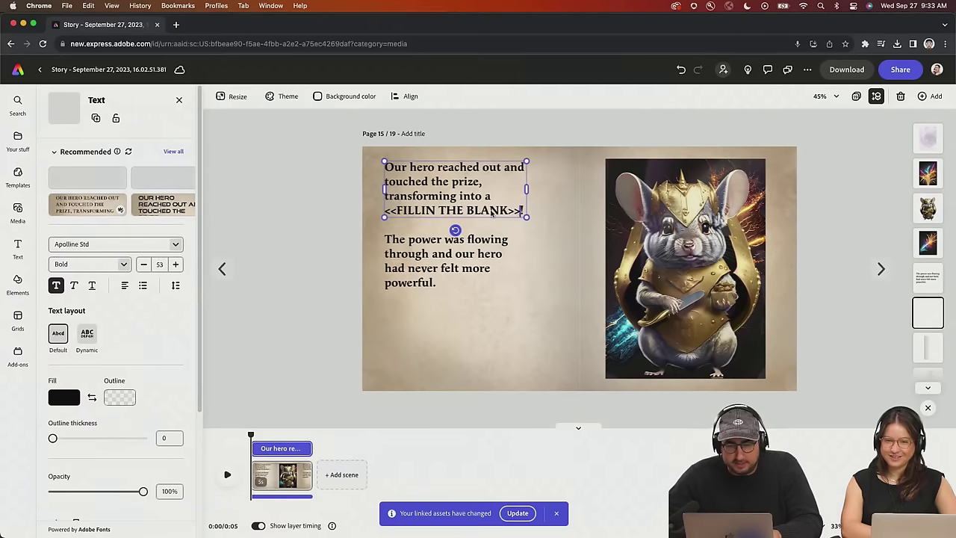
{"action": "left_click_drag", "start_coordinate": [521, 212], "coordinate": [385, 212]}
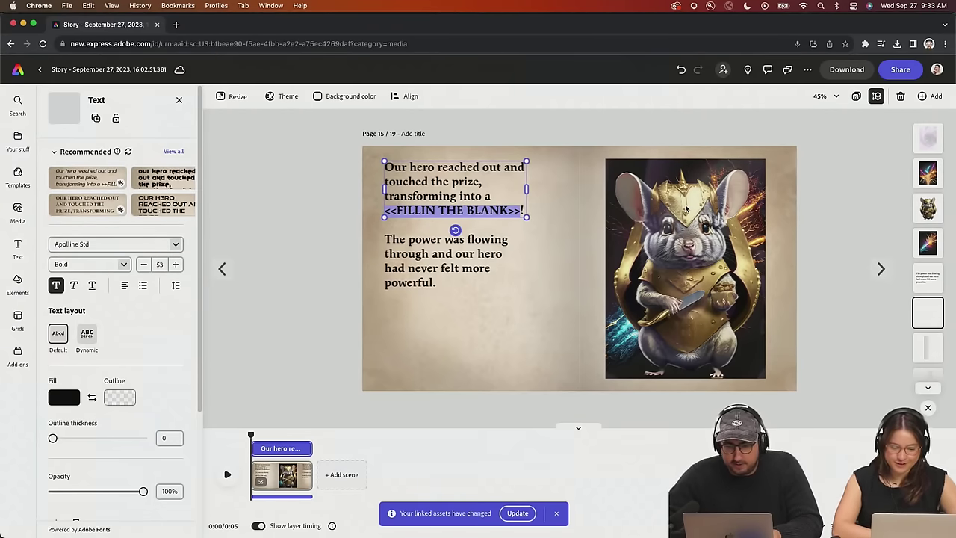
{"action": "type", "text": "Fre"}
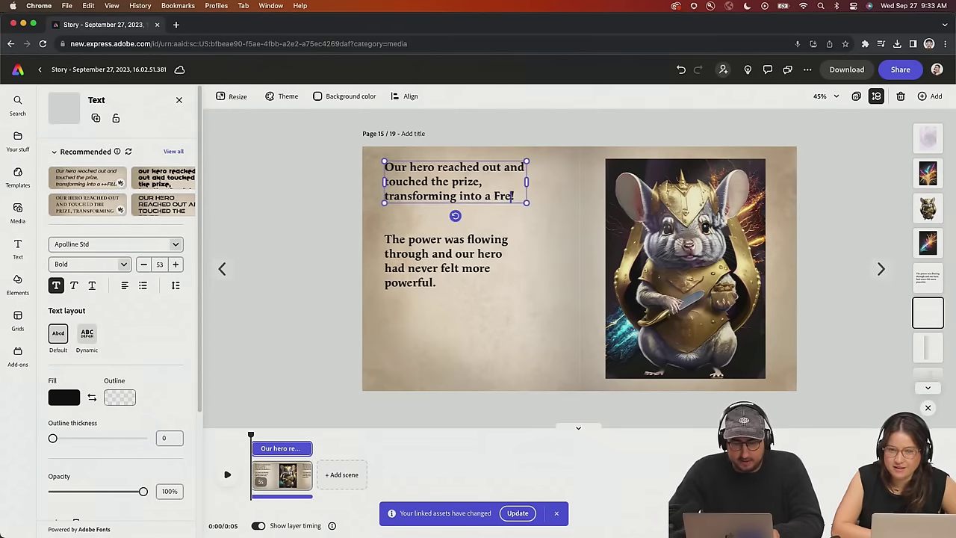
{"action": "type", "text": "nch"}
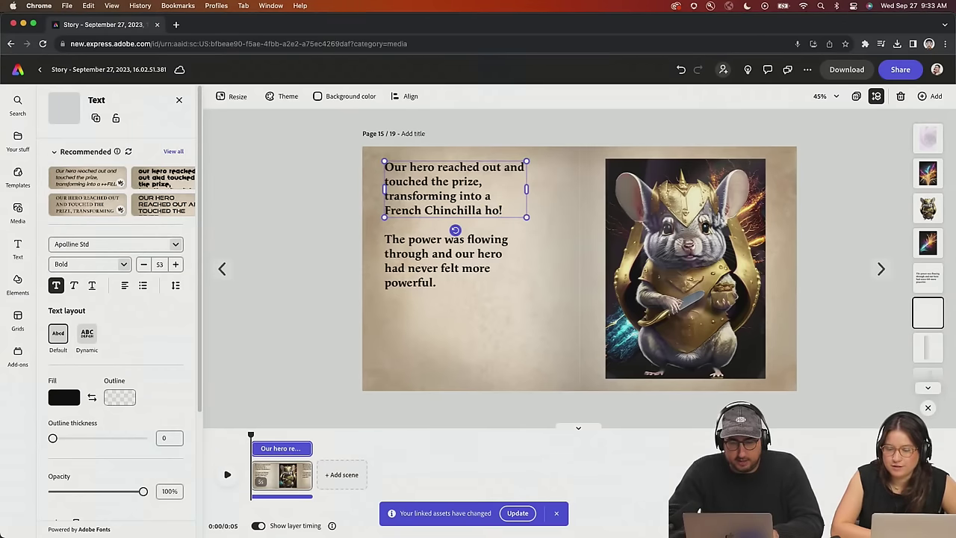
{"action": "type", "text": " Chinchilla hosting"}
{"action": "key", "text": "BackSpace"}
{"action": "key", "text": "BackSpace"}
{"action": "key", "text": "BackSpace"}
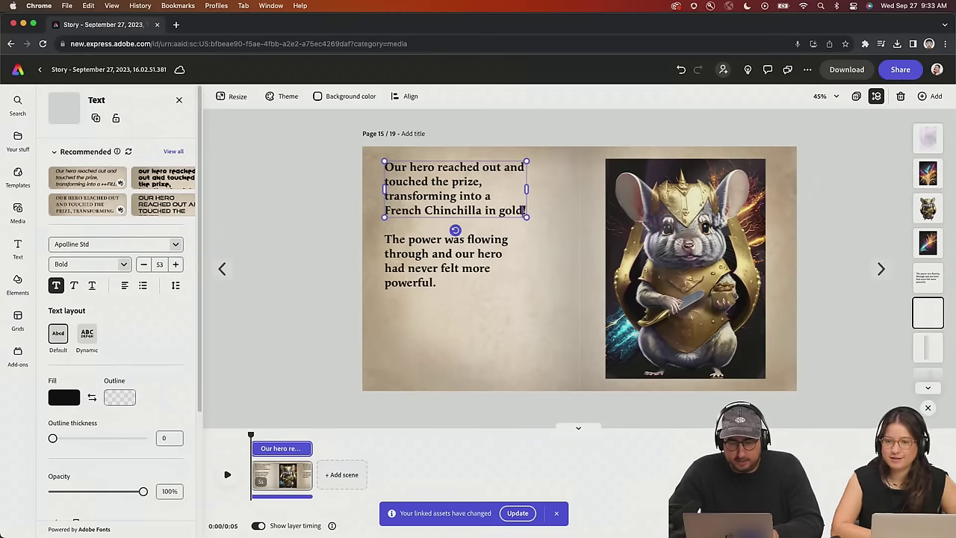
{"action": "type", "text": "armor with a cheese k"}
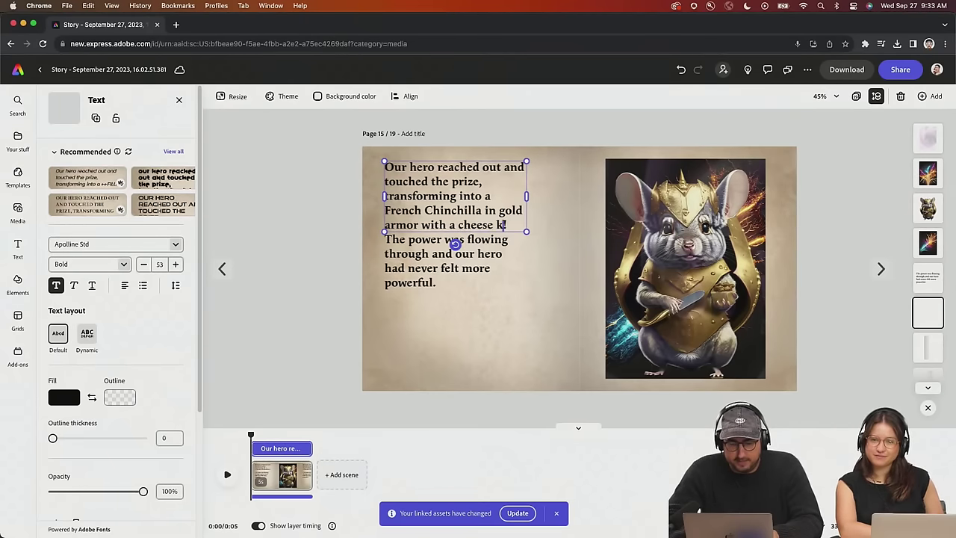
{"action": "type", "text": "nife"}
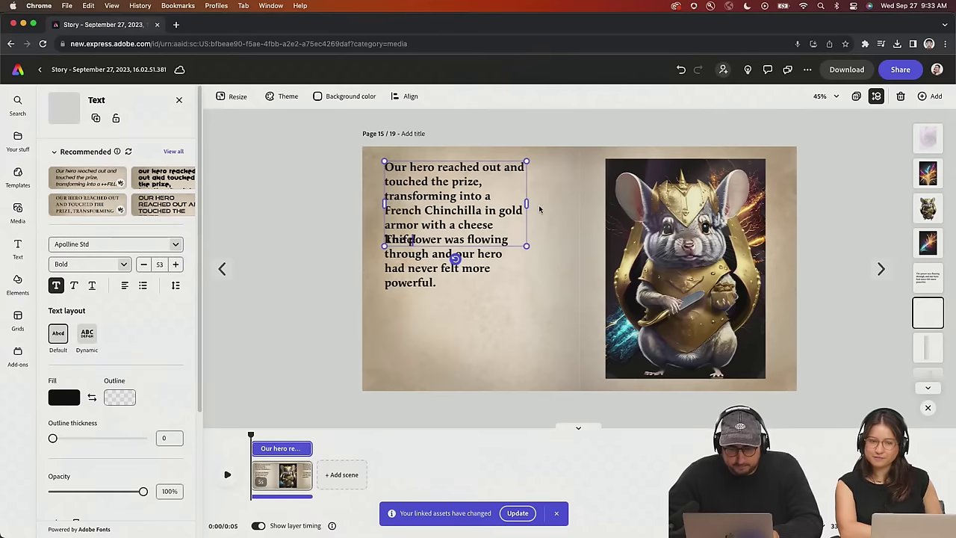
Widen the first paragraph's text box slightly and move the second paragraph down to leave a gap between them
{"action": "left_click_drag", "start_coordinate": [527, 197], "coordinate": [534, 197]}
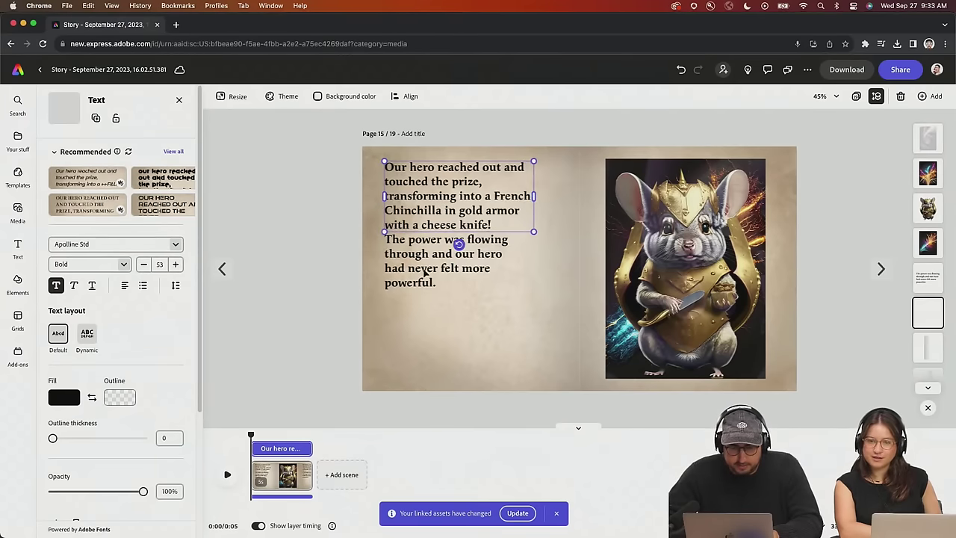
{"action": "left_click", "coordinate": [419, 254]}
{"action": "left_click_drag", "start_coordinate": [419, 254], "coordinate": [419, 268]}
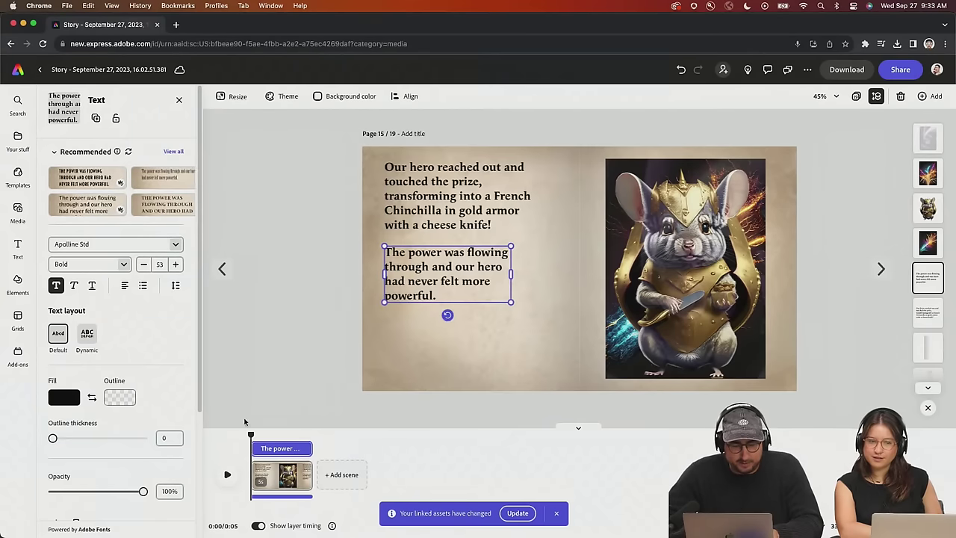
Record a first voiceover take for page 15, extending the scene to 9.9 s during the recording
{"action": "left_click", "coordinate": [18, 212]}
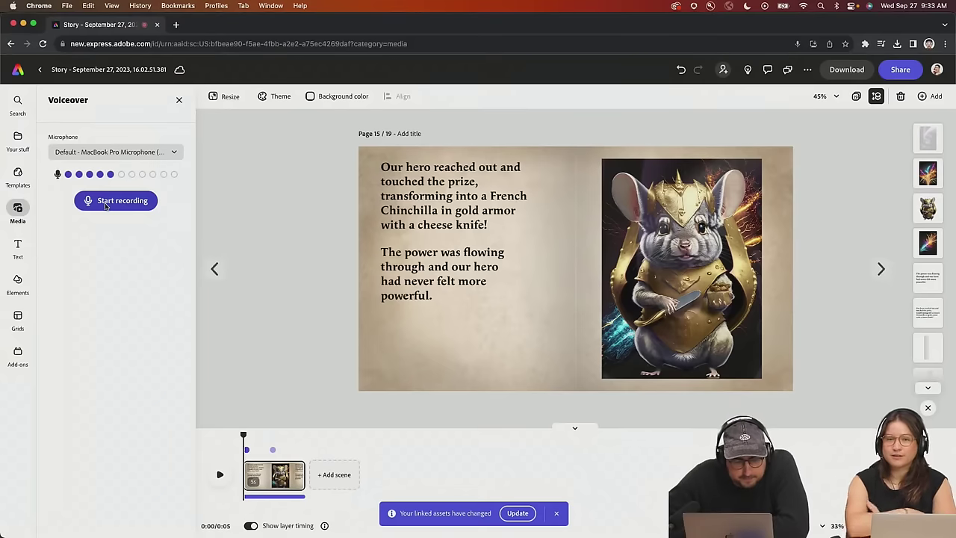
{"action": "left_click", "coordinate": [105, 201]}
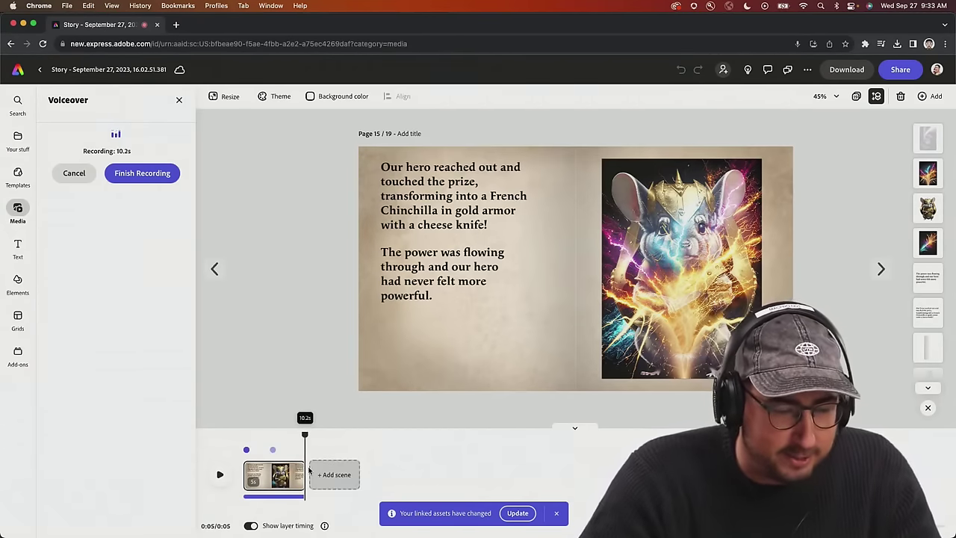
{"action": "left_click_drag", "start_coordinate": [301, 479], "coordinate": [364, 479]}
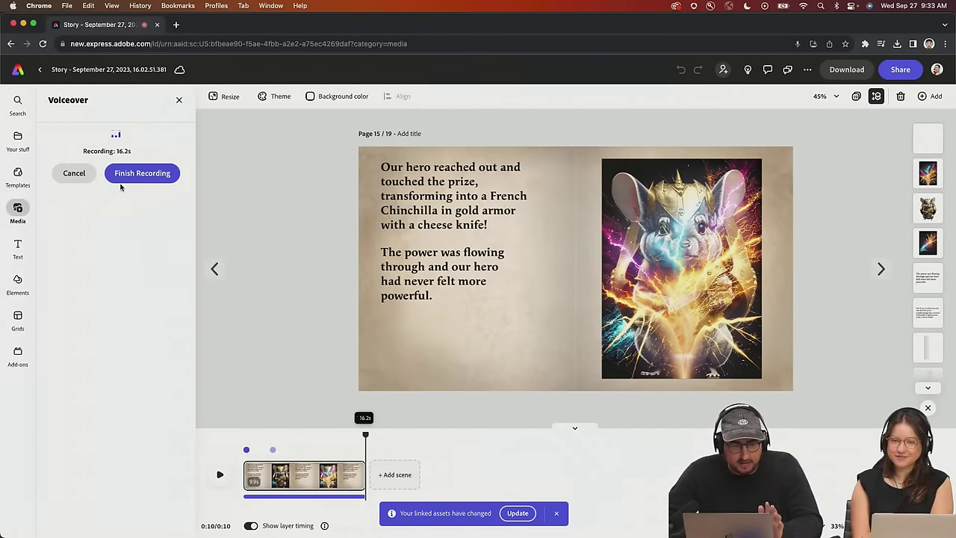
{"action": "left_click", "coordinate": [142, 178]}
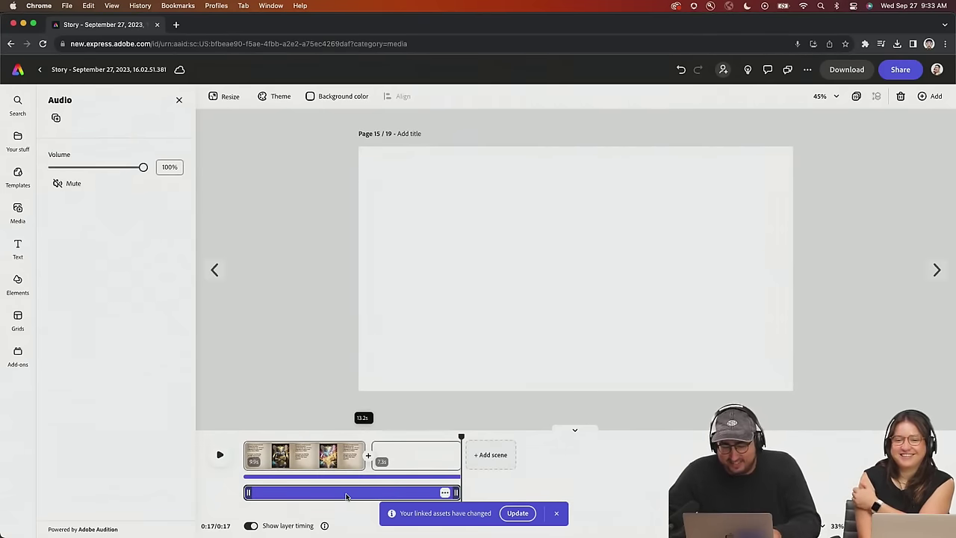
Undo the recorded voiceover and delete the blank second scene from page 15
{"action": "key", "text": "super+z"}
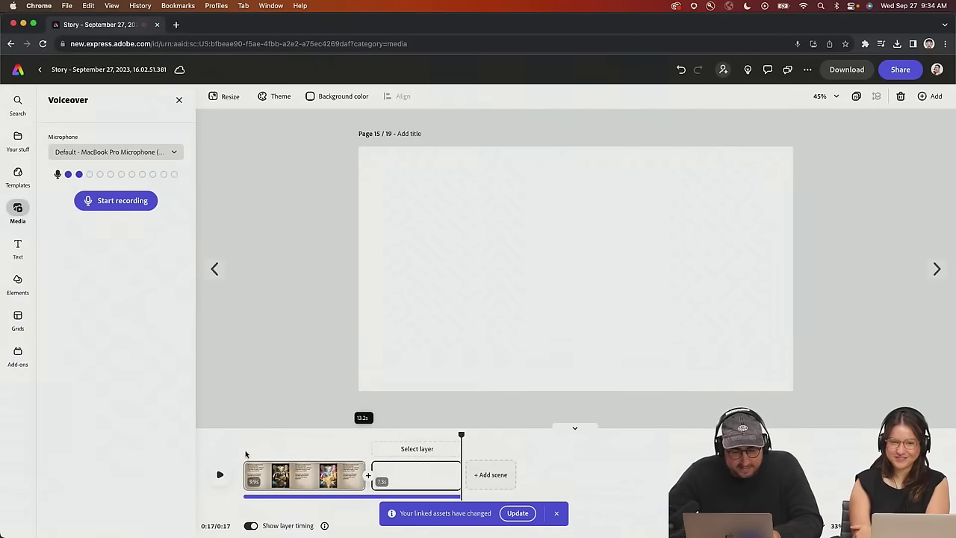
{"action": "left_click", "coordinate": [414, 480]}
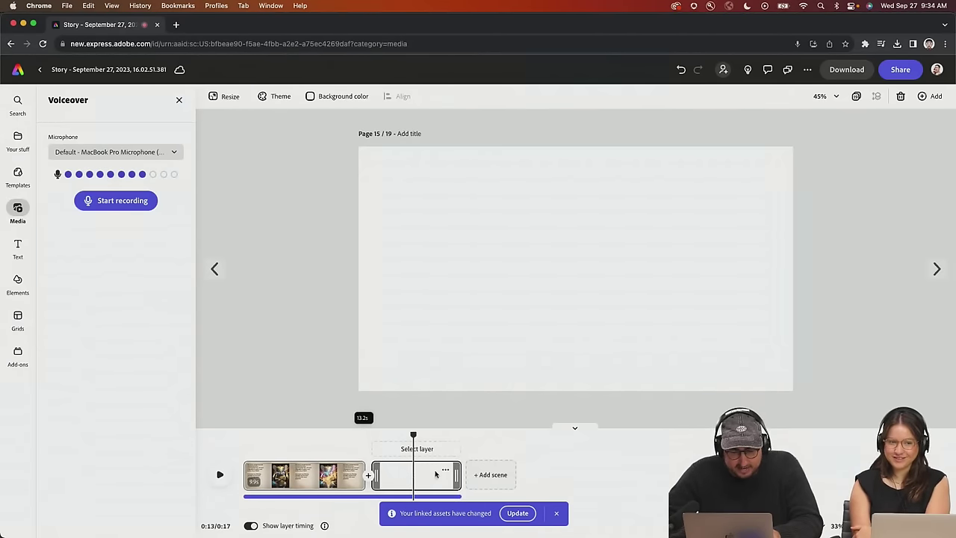
{"action": "left_click", "coordinate": [445, 471]}
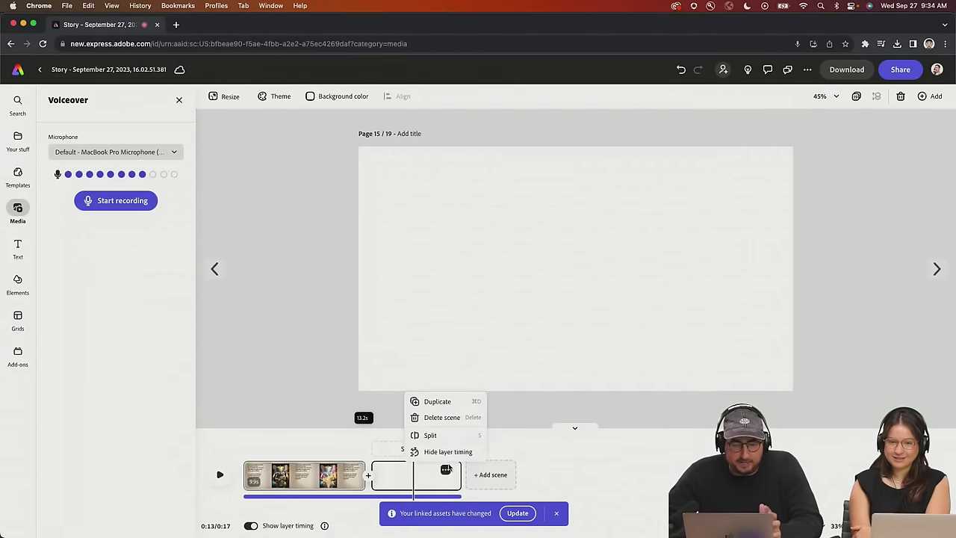
{"action": "left_click", "coordinate": [440, 416]}
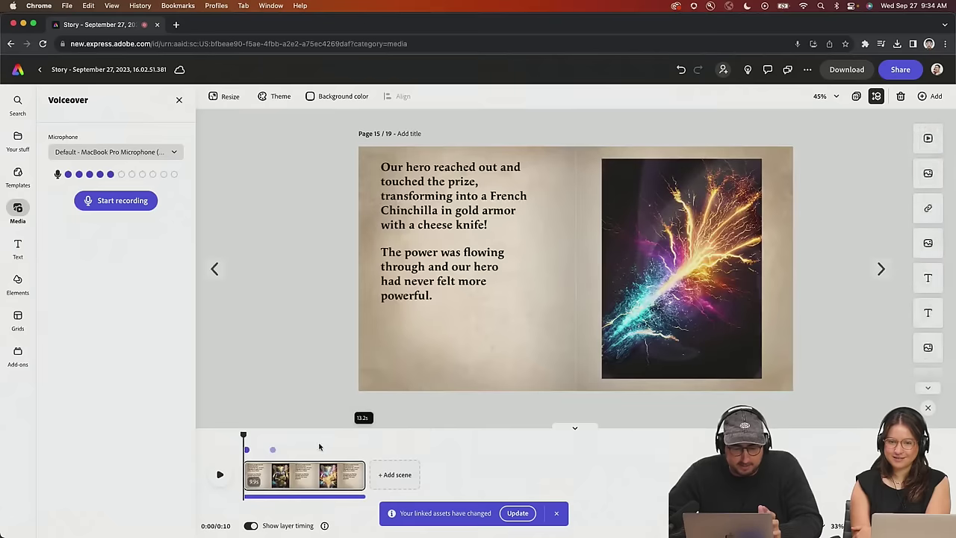
Record a new voiceover over the 9.9 s scene and play the page back
{"action": "left_click", "coordinate": [120, 206]}
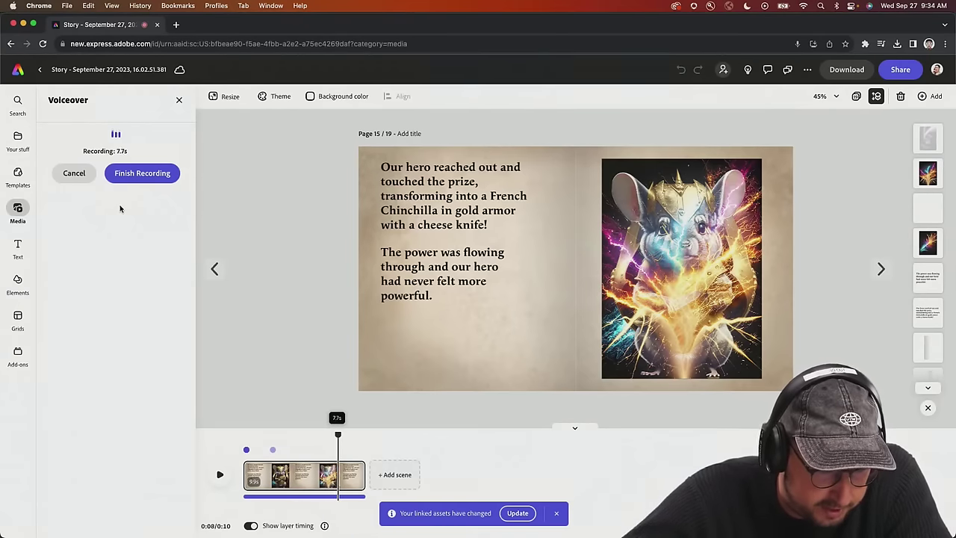
{"action": "left_click", "coordinate": [143, 175]}
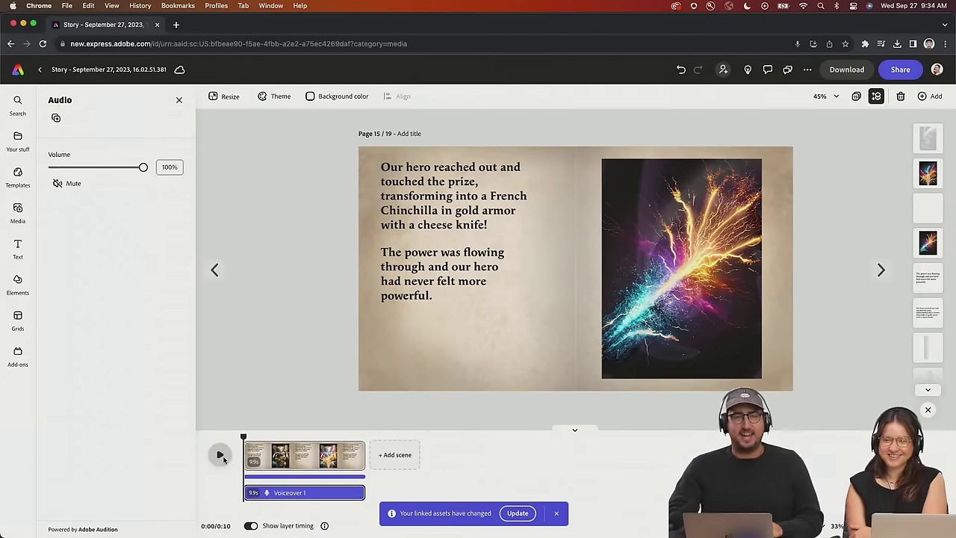
{"action": "left_click", "coordinate": [221, 455]}
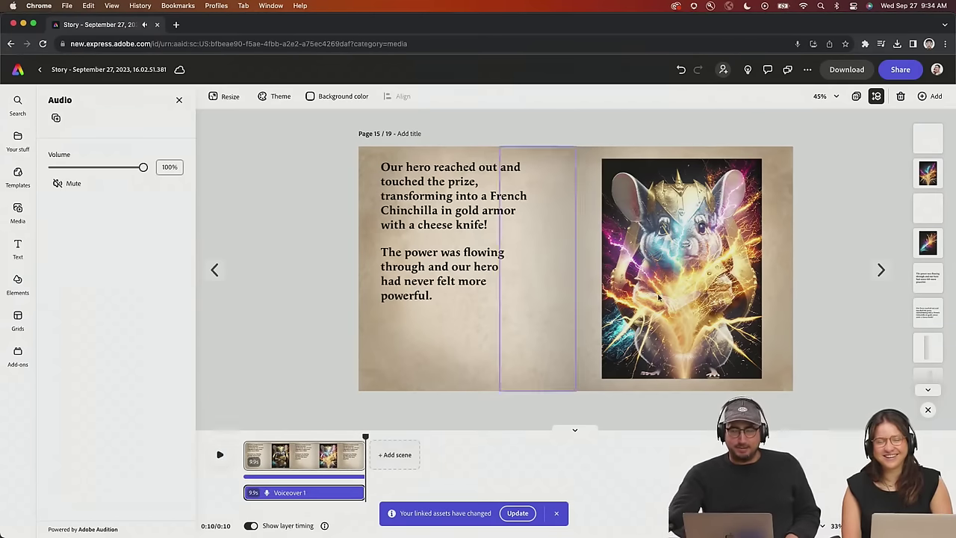
Apply a Flicker out animation to the front energy explosion image
{"action": "left_click", "coordinate": [740, 283]}
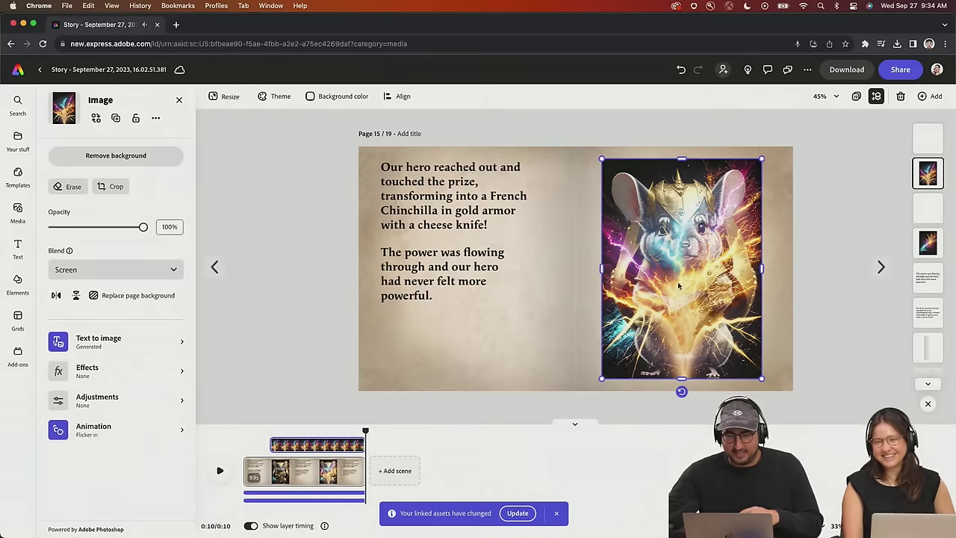
{"action": "left_click", "coordinate": [112, 436]}
{"action": "left_click", "coordinate": [157, 165]}
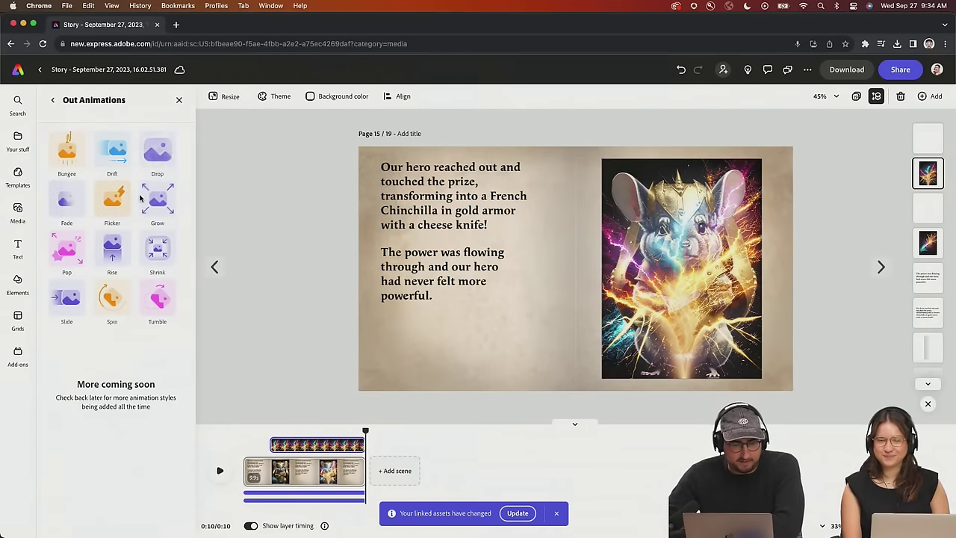
{"action": "left_click", "coordinate": [112, 198]}
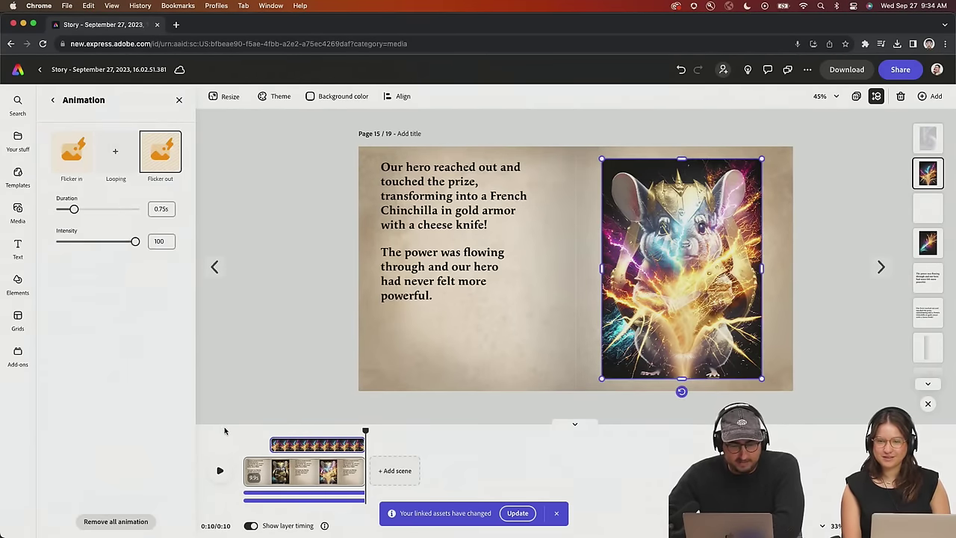
Trim the end of the front explosion image's clip to about 4 s into the scene, checking the timing by playing it
{"action": "left_click_drag", "start_coordinate": [364, 445], "coordinate": [340, 445]}
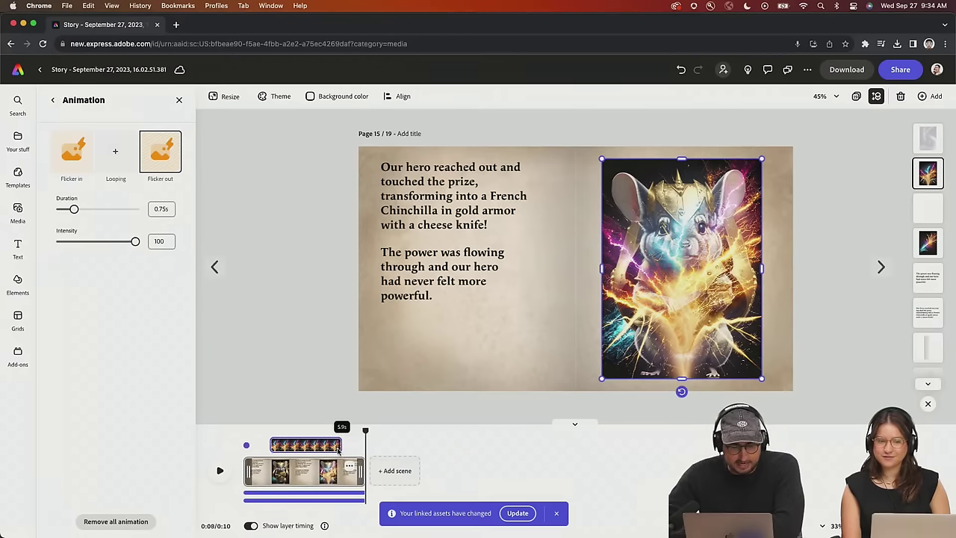
{"action": "left_click", "coordinate": [220, 469]}
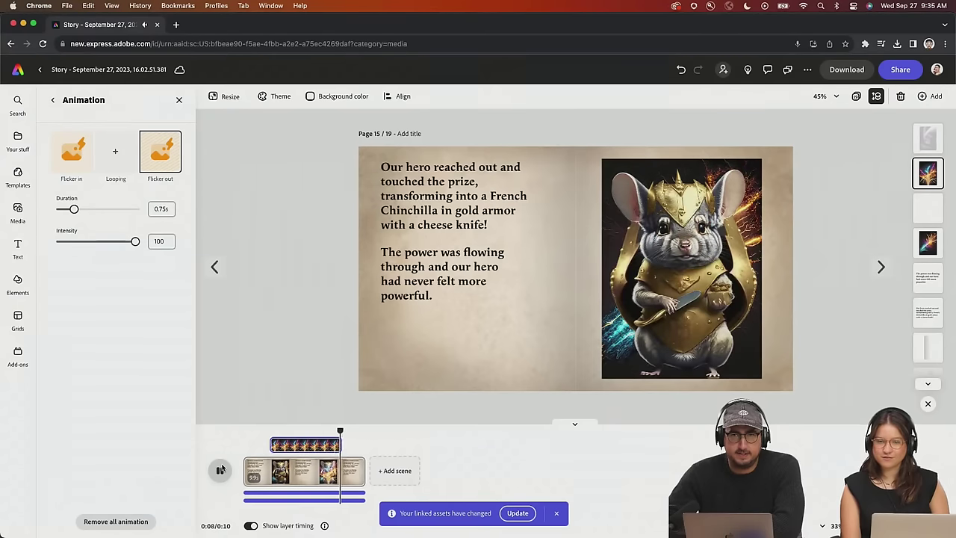
{"action": "left_click", "coordinate": [321, 444]}
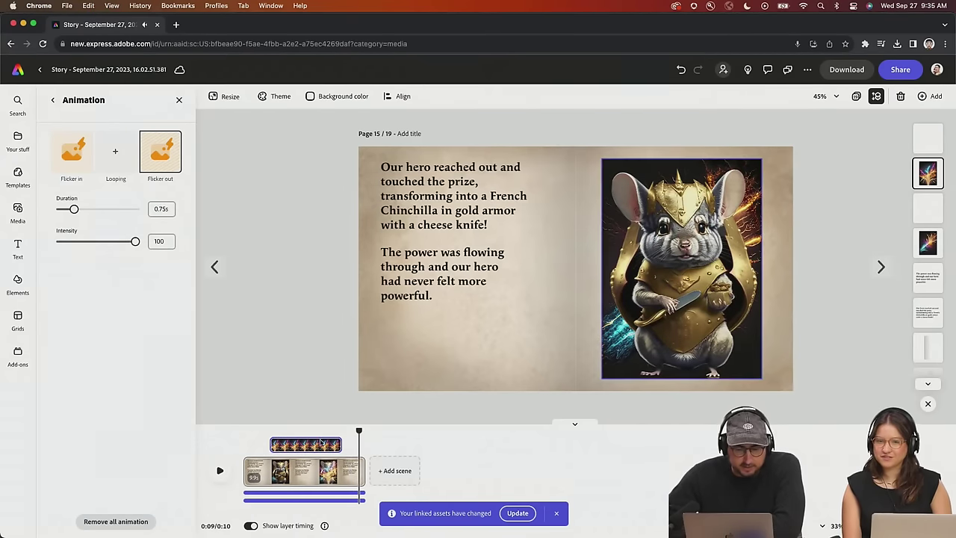
{"action": "left_click_drag", "start_coordinate": [339, 445], "coordinate": [289, 447]}
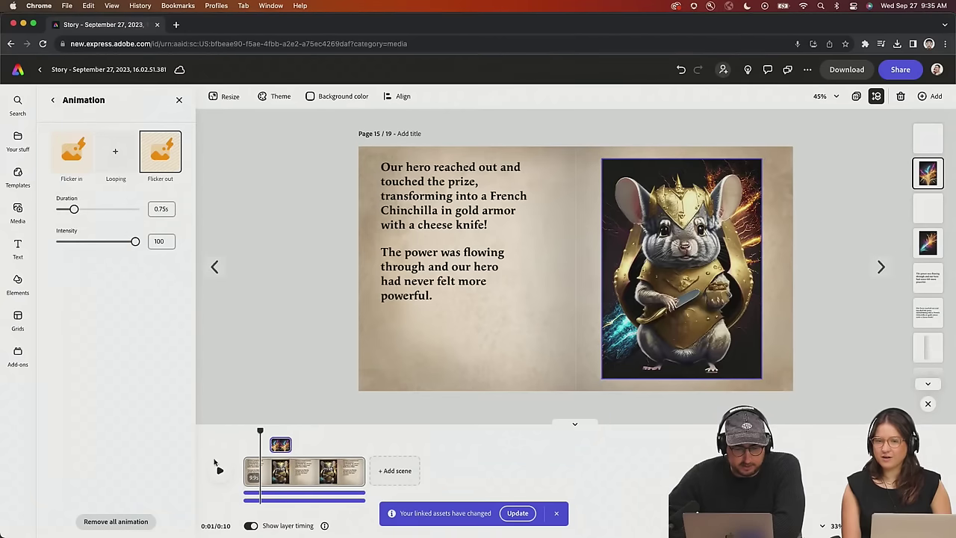
{"action": "left_click", "coordinate": [220, 470]}
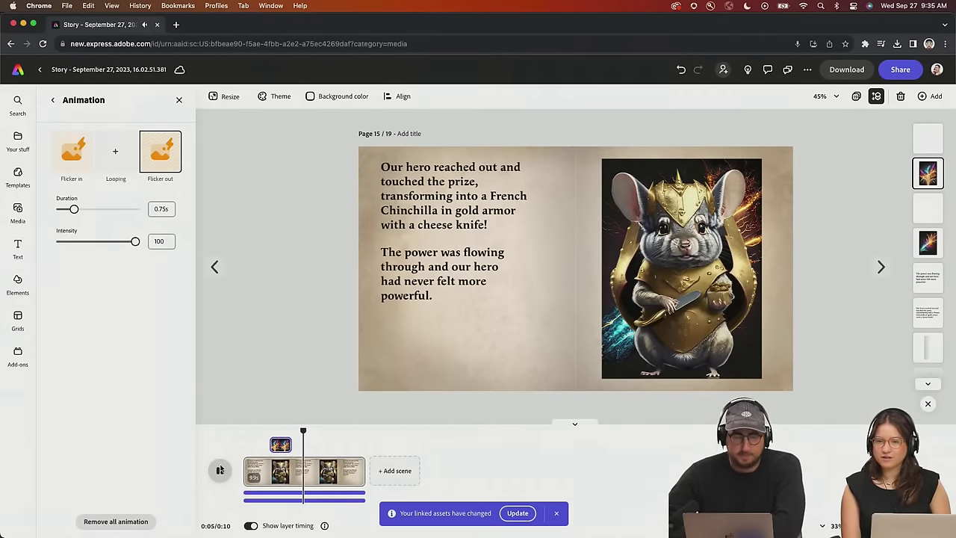
{"action": "left_click", "coordinate": [220, 469]}
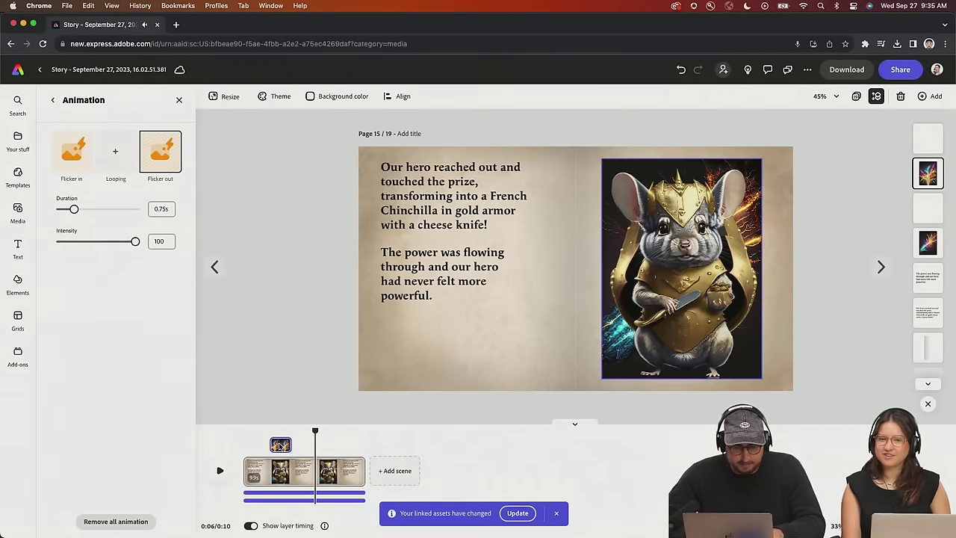
Move the front explosion image's clip earlier to start about 1 s into the scene, and play the scene to check it
{"action": "left_click_drag", "start_coordinate": [280, 446], "coordinate": [263, 445]}
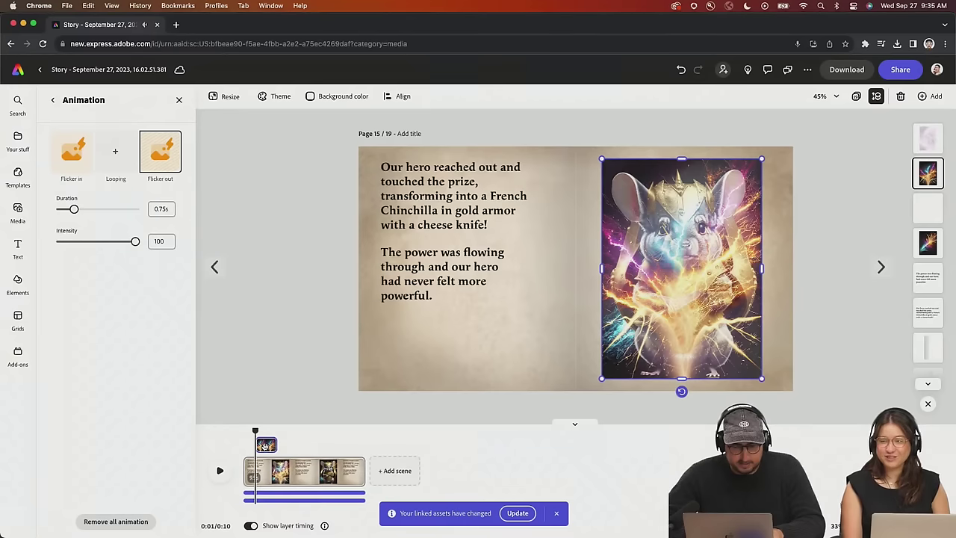
{"action": "left_click", "coordinate": [220, 470]}
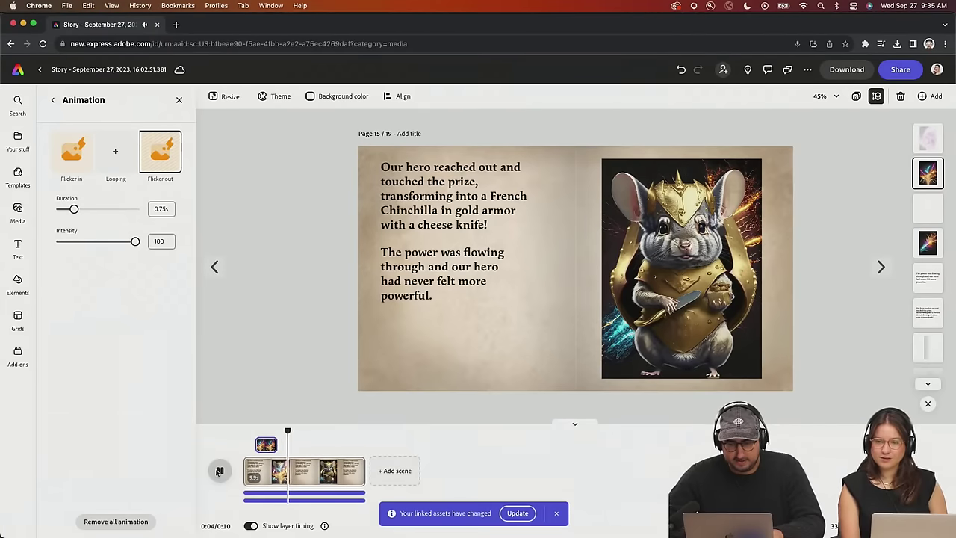
{"action": "left_click", "coordinate": [220, 471]}
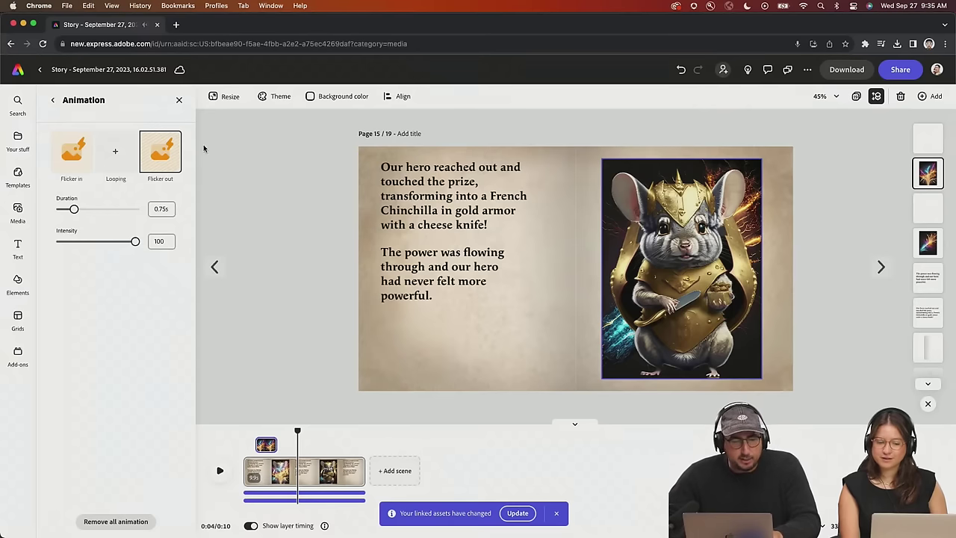
Search the stock video library for "thunder"
{"action": "left_click", "coordinate": [18, 210]}
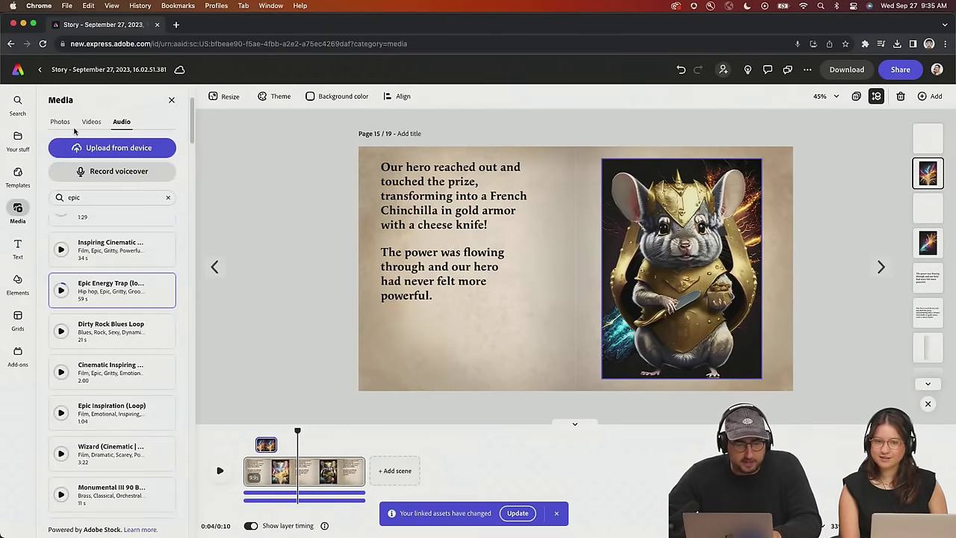
{"action": "left_click", "coordinate": [90, 122]}
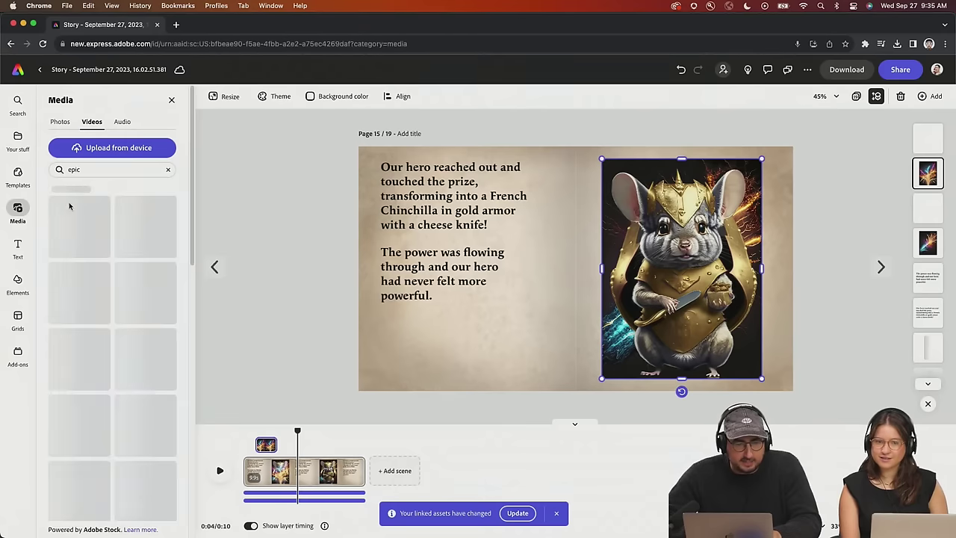
{"action": "triple_click", "coordinate": [102, 172]}
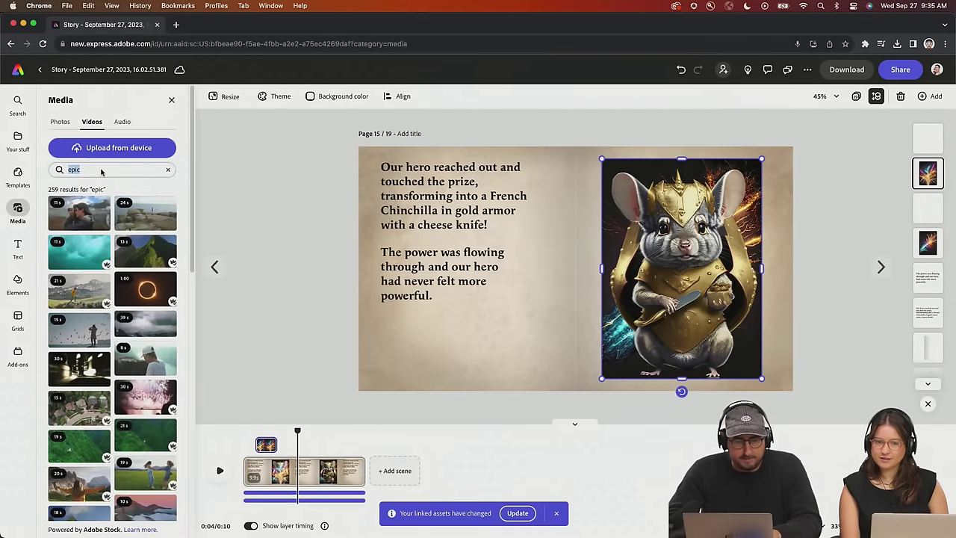
{"action": "type", "text": "thunder"}
{"action": "key", "text": "Return"}
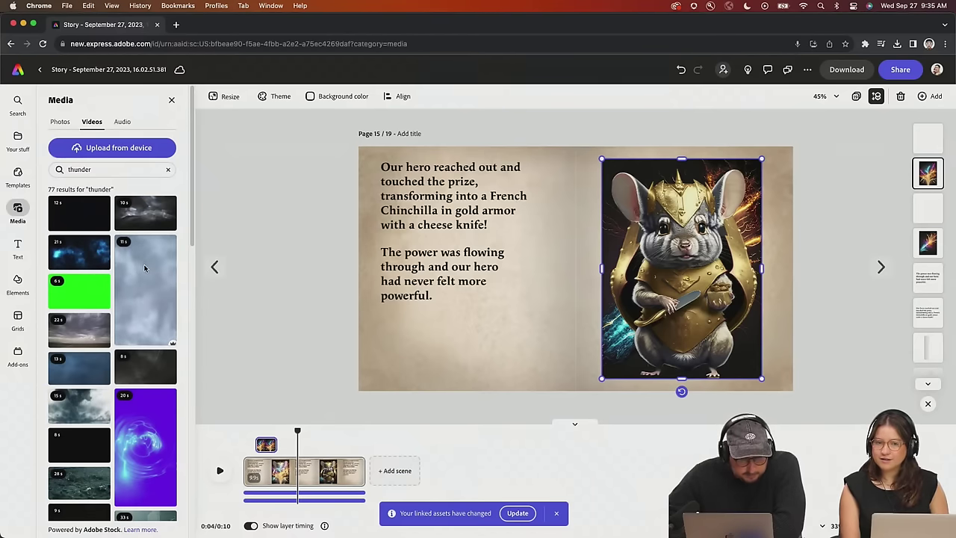
Try the 11 s cloudy sky video on page 15 by previewing it on the canvas, and delete it again
{"action": "left_click", "coordinate": [144, 268]}
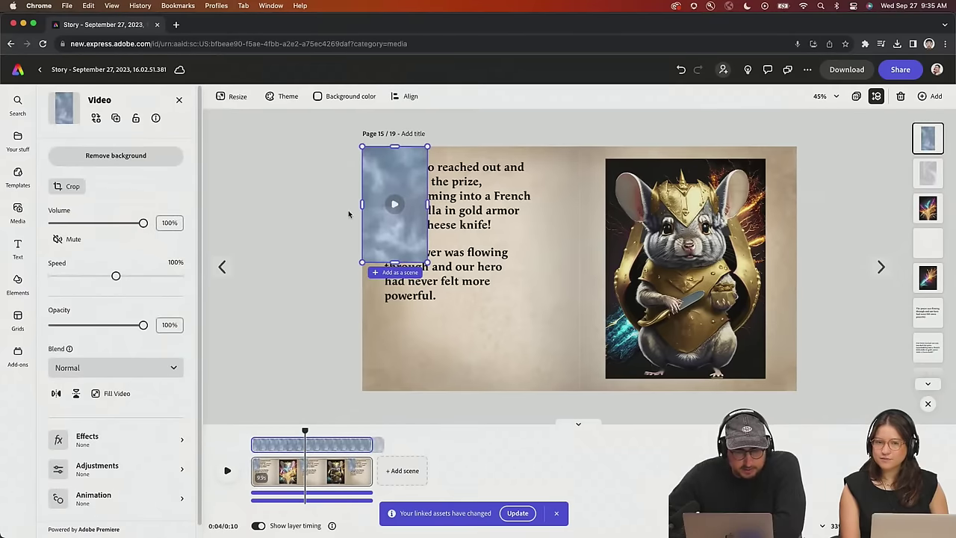
{"action": "left_click", "coordinate": [394, 206]}
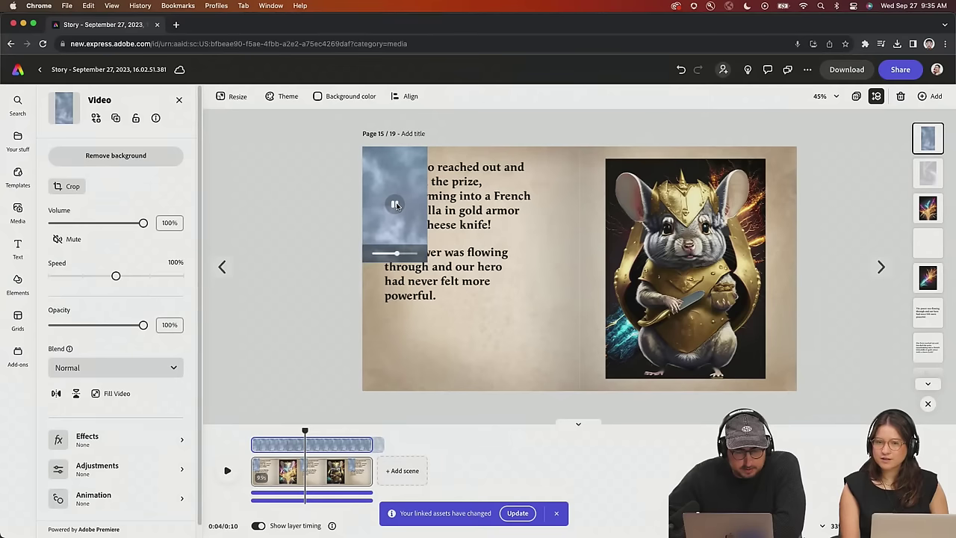
{"action": "left_click", "coordinate": [354, 217]}
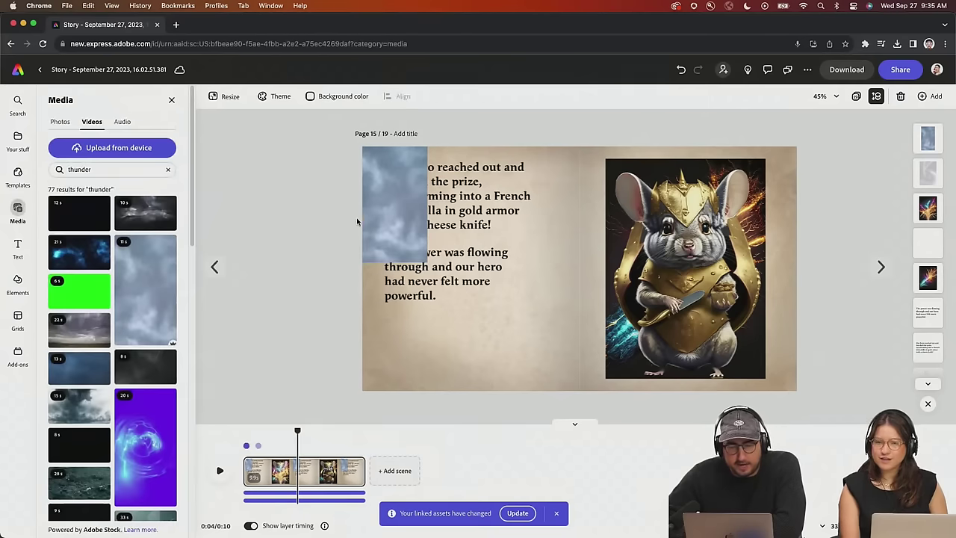
{"action": "left_click", "coordinate": [403, 241]}
{"action": "key", "text": "BackSpace"}
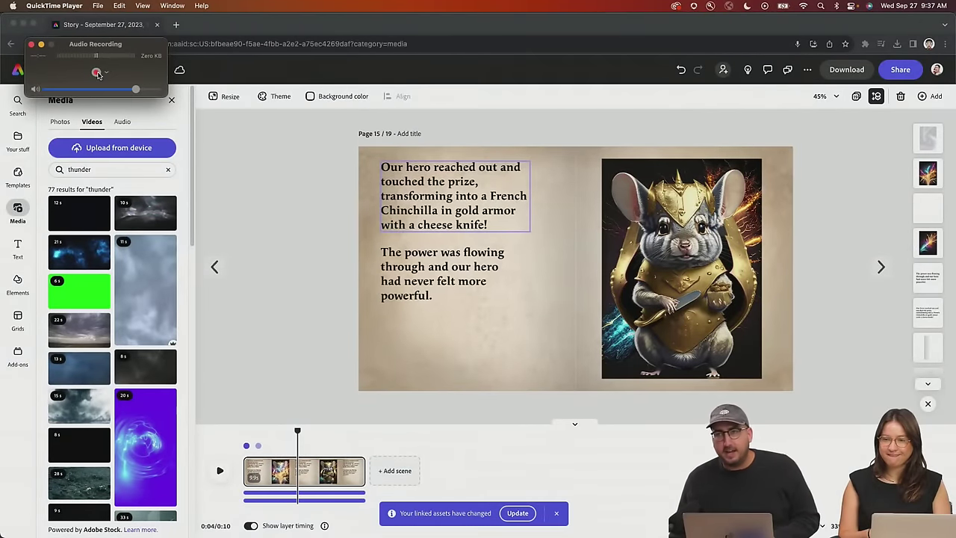
Switch to QuickTime Player, bring up the new screen recording controls, and record an audio clip of about 3 seconds
{"action": "left_click", "coordinate": [98, 6]}
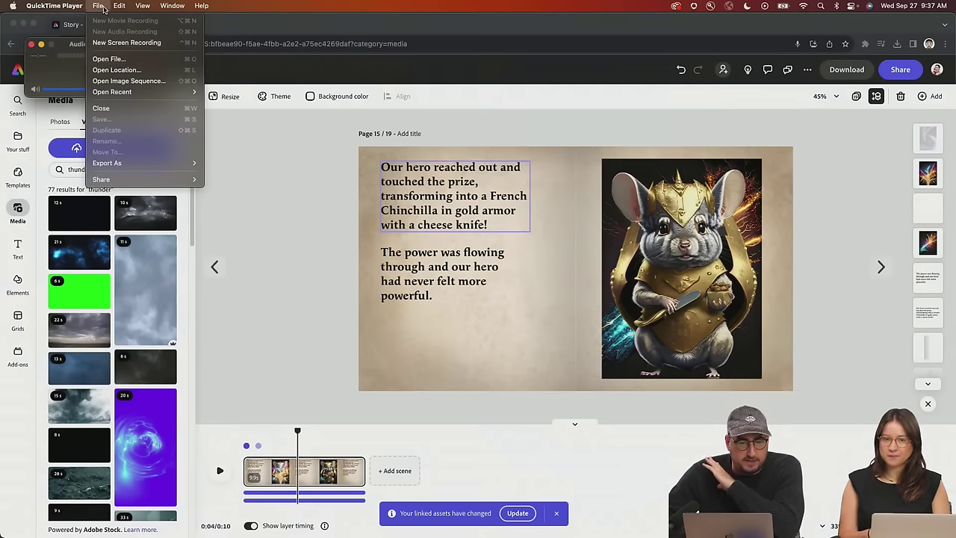
{"action": "left_click", "coordinate": [108, 43]}
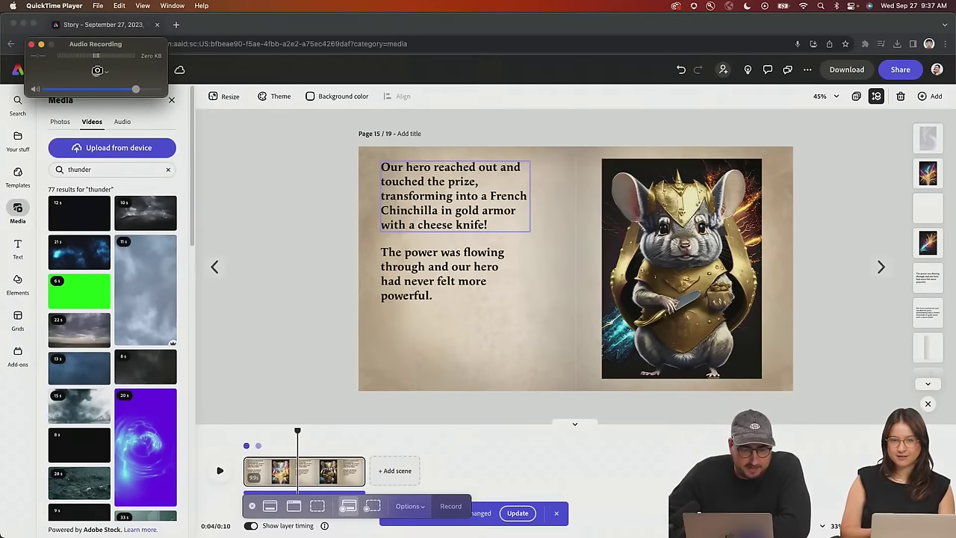
{"action": "left_click", "coordinate": [95, 72]}
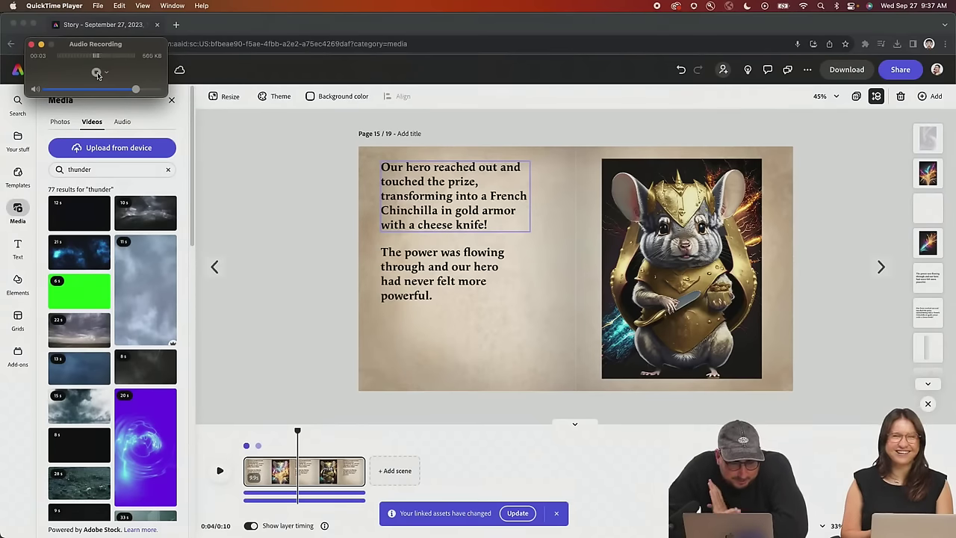
{"action": "left_click", "coordinate": [95, 73]}
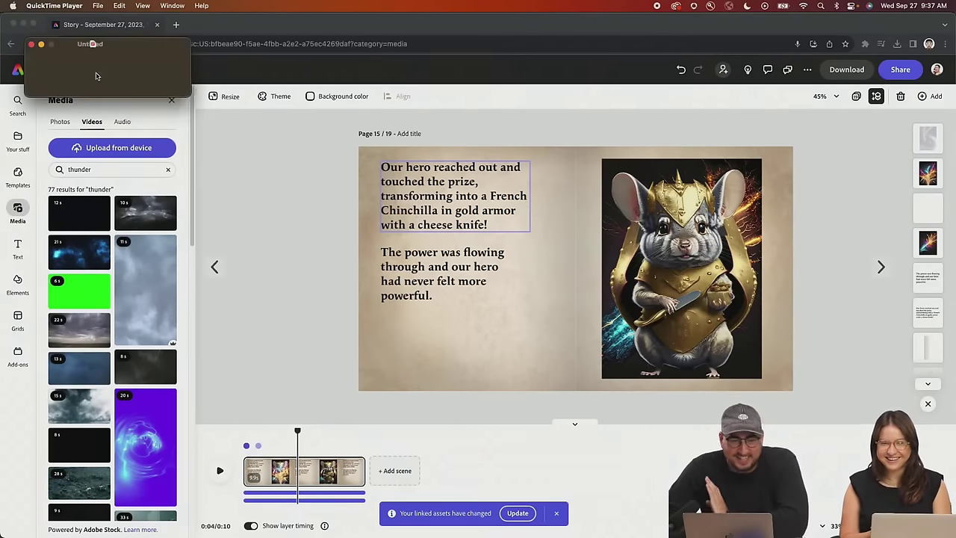
Save the untitled audio recording to the Desktop as Crash and close its player window
{"action": "left_click", "coordinate": [98, 6]}
{"action": "left_click", "coordinate": [124, 119]}
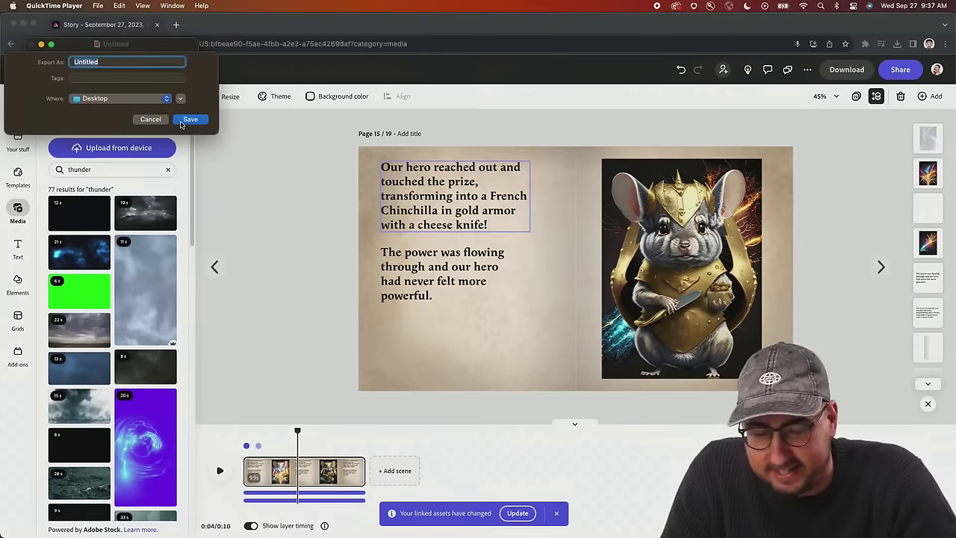
{"action": "type", "text": "Crash"}
{"action": "left_click", "coordinate": [190, 120]}
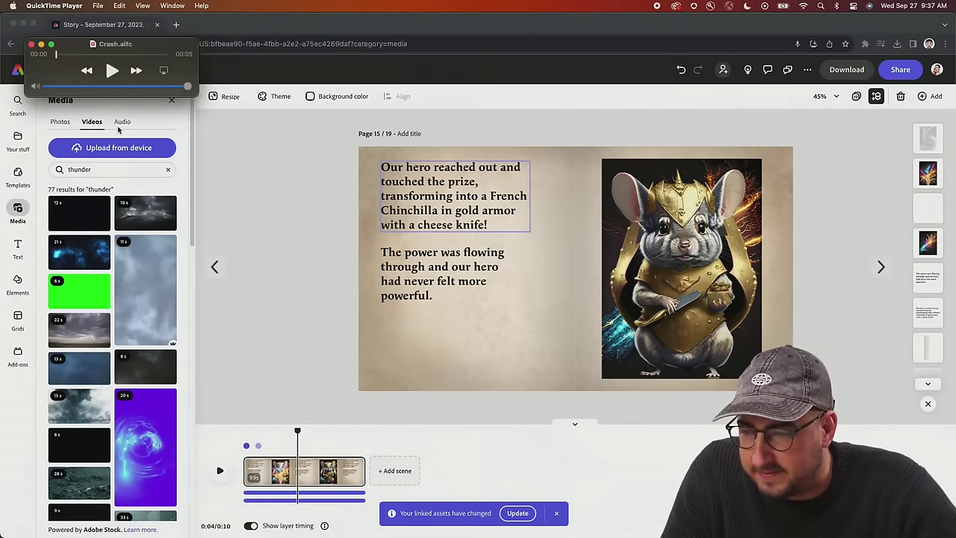
{"action": "left_click", "coordinate": [31, 44]}
Stop the screen recording in progress and close the resulting clip
{"action": "left_click", "coordinate": [99, 6]}
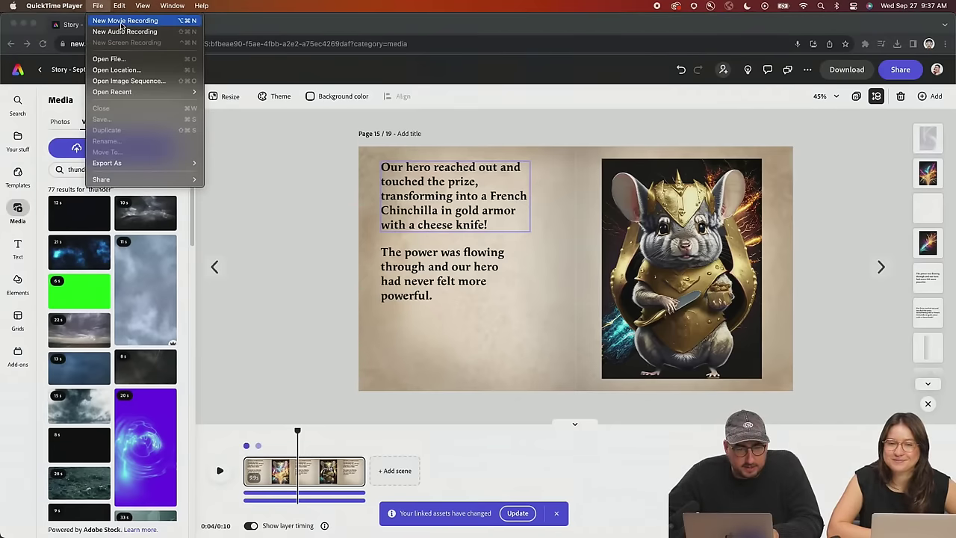
{"action": "left_click", "coordinate": [346, 309]}
{"action": "mouse_move", "coordinate": [453, 526]}
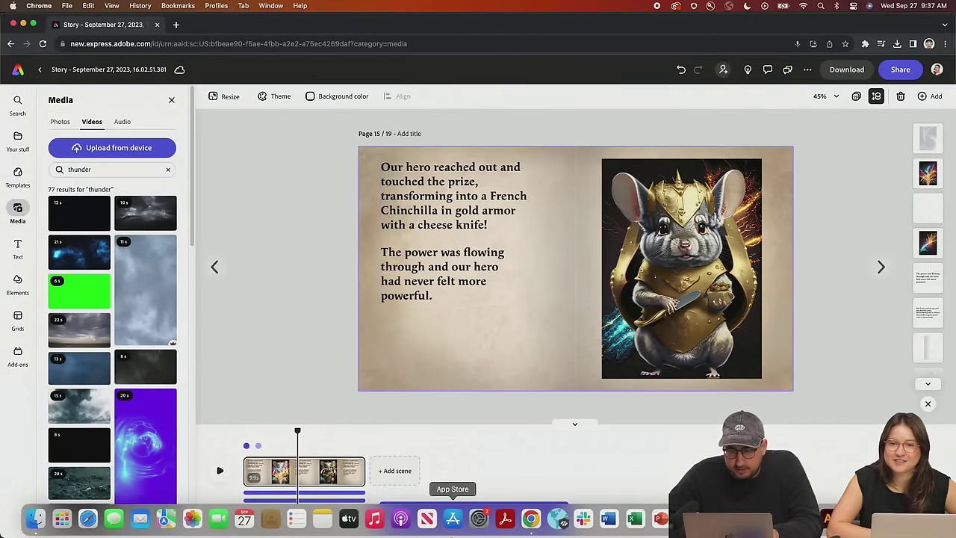
{"action": "key", "text": "ctrl+super+Escape"}
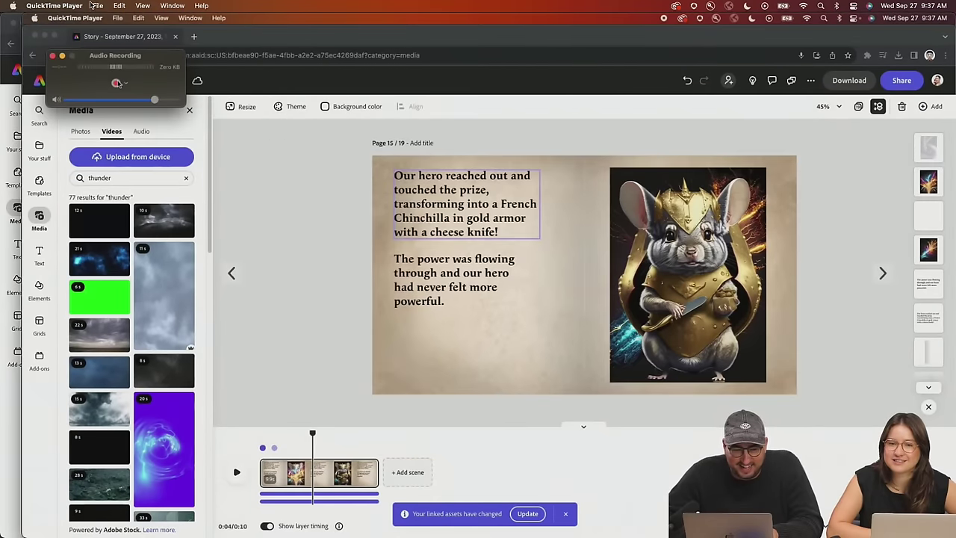
{"action": "left_click", "coordinate": [98, 5]}
{"action": "left_click", "coordinate": [32, 36]}
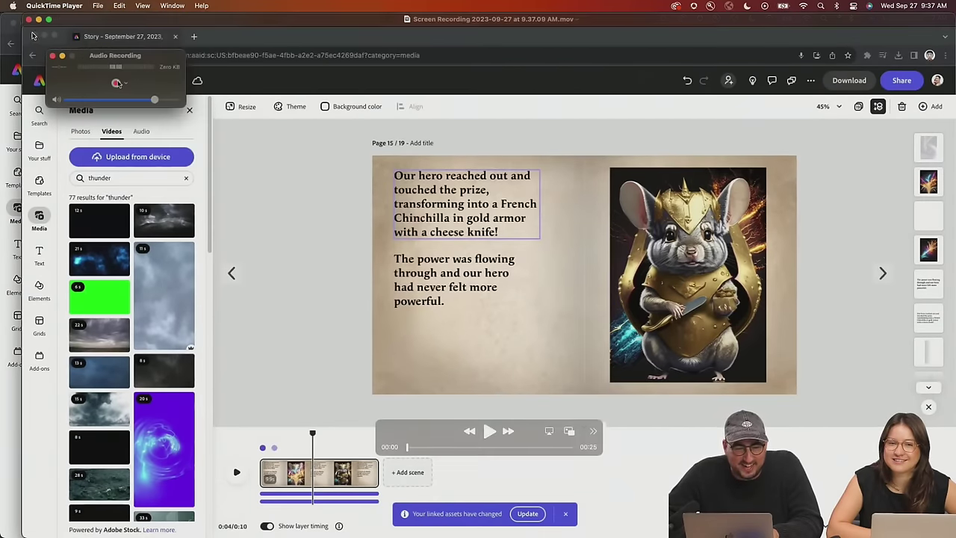
{"action": "left_click", "coordinate": [28, 20]}
Make a short new screen recording with the MacBook Pro Microphone as its audio source
{"action": "left_click", "coordinate": [98, 5]}
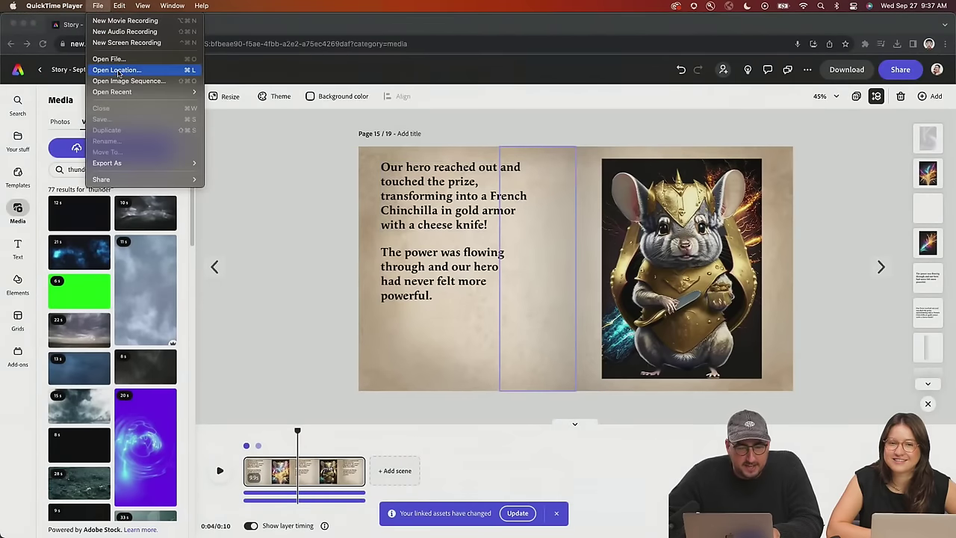
{"action": "left_click", "coordinate": [131, 43]}
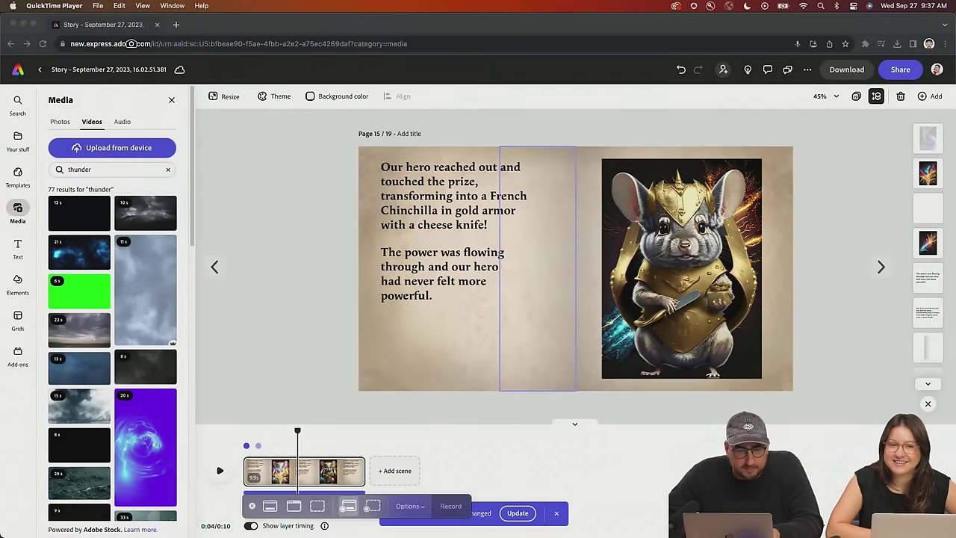
{"action": "left_click", "coordinate": [410, 507]}
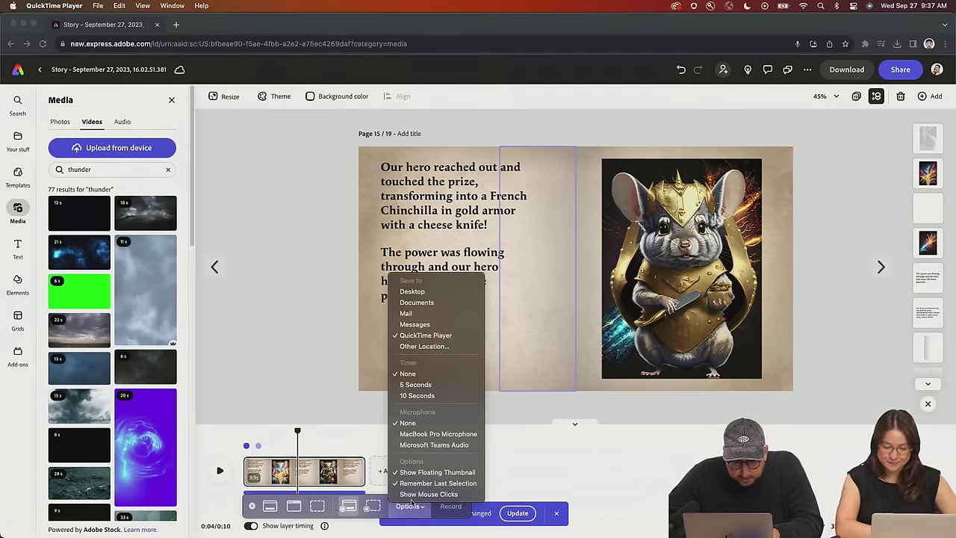
{"action": "left_click", "coordinate": [431, 435]}
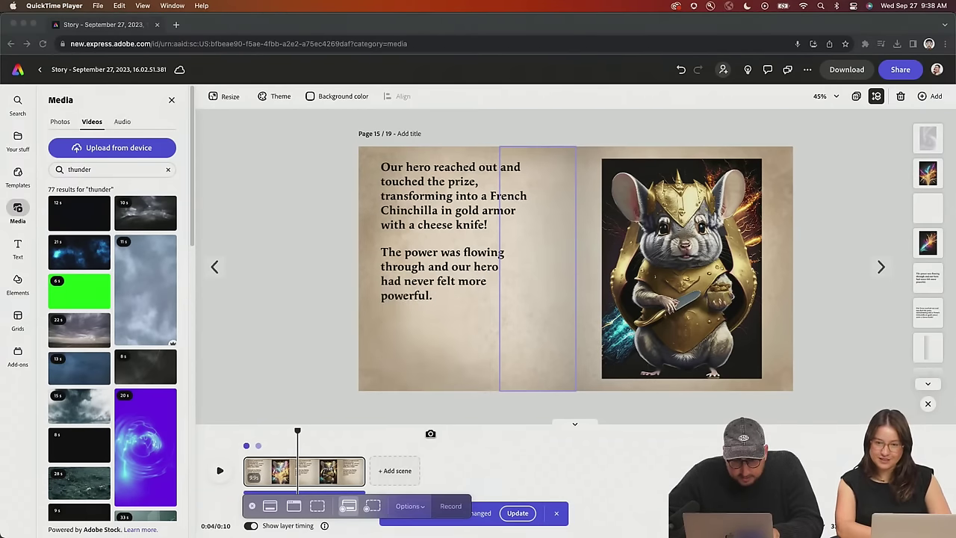
{"action": "left_click", "coordinate": [451, 506]}
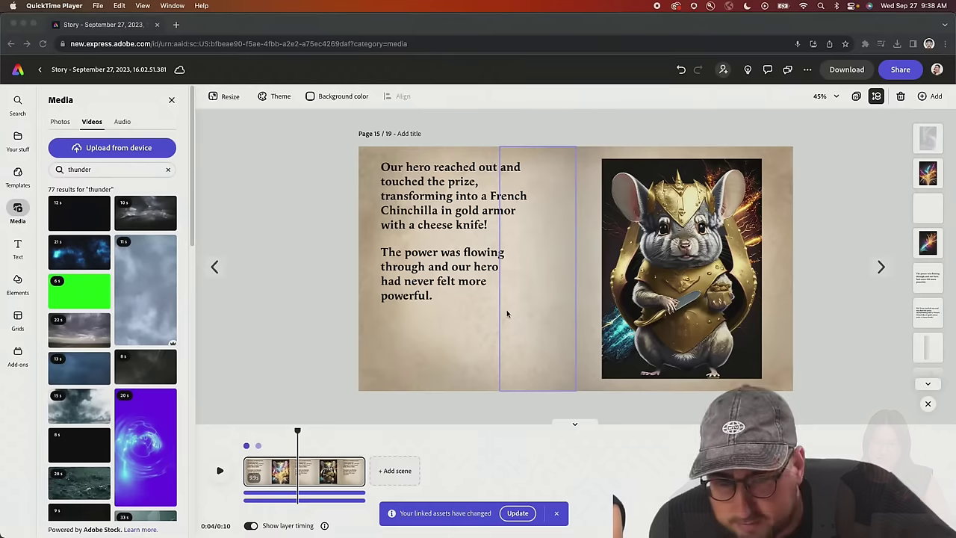
{"action": "left_click", "coordinate": [655, 6]}
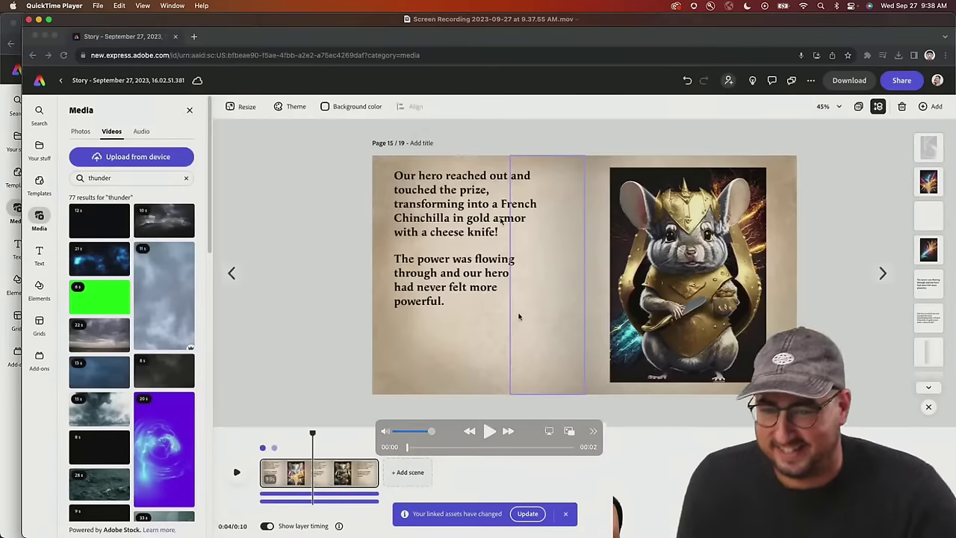
Save the new screen recording to the Desktop as Crashvid and switch to a Finder window
{"action": "left_click", "coordinate": [98, 5]}
{"action": "left_click", "coordinate": [135, 123]}
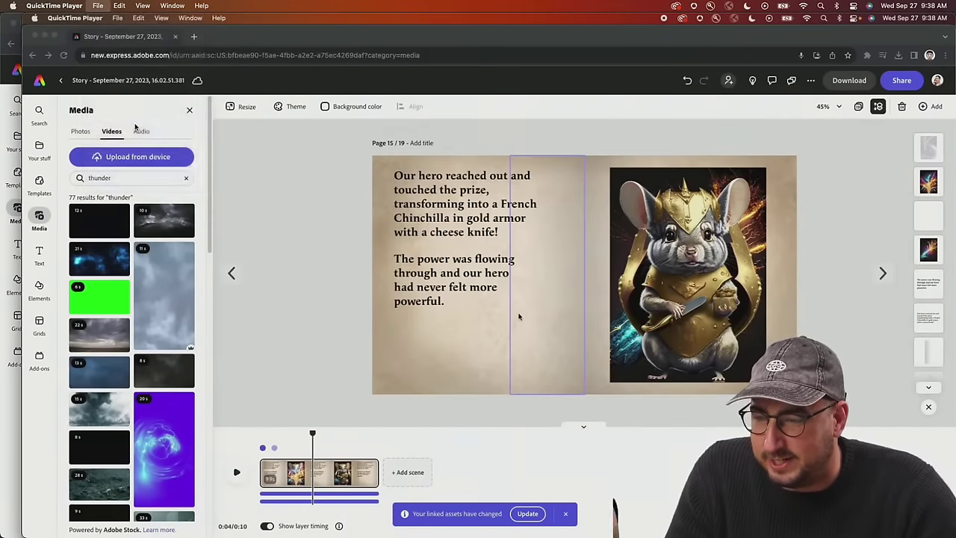
{"action": "type", "text": "Crashvid"}
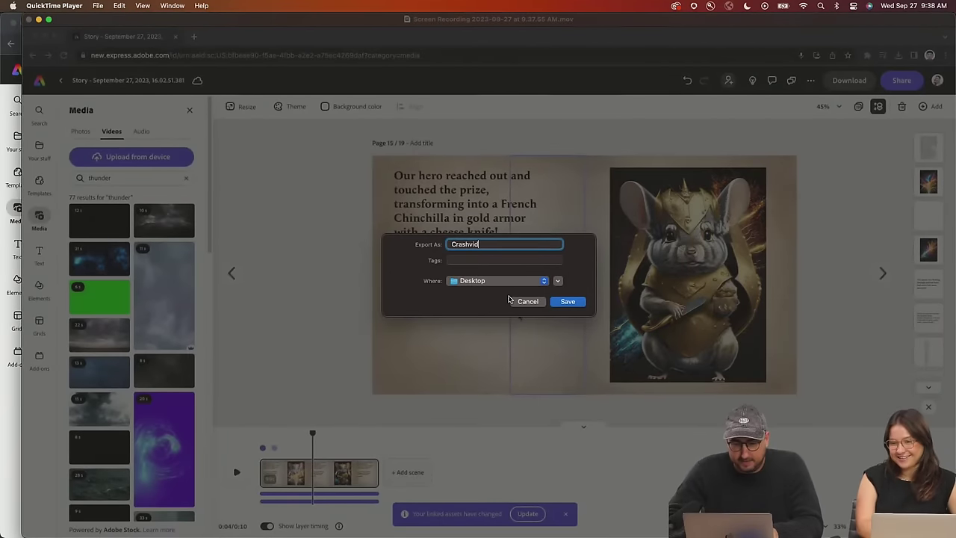
{"action": "key", "text": "Return"}
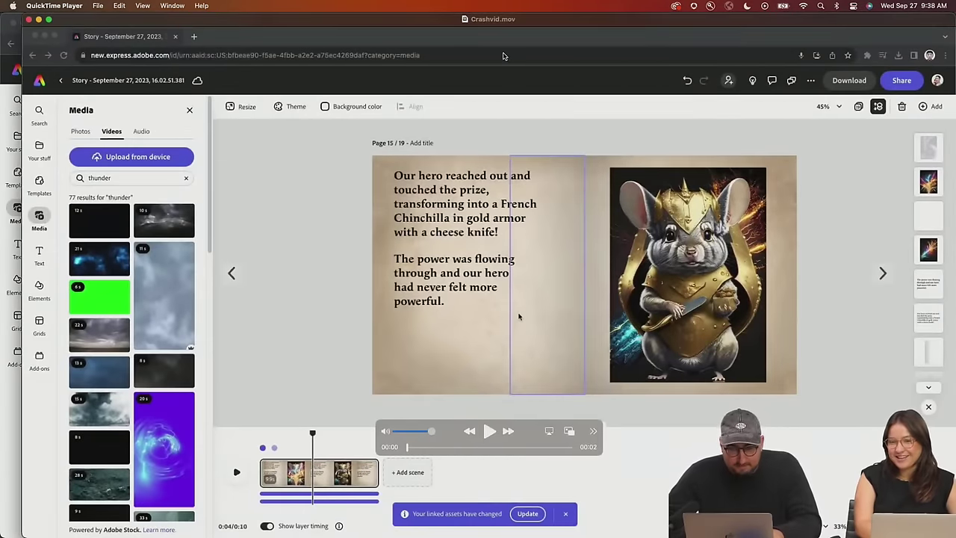
{"action": "key", "text": "super+Tab"}
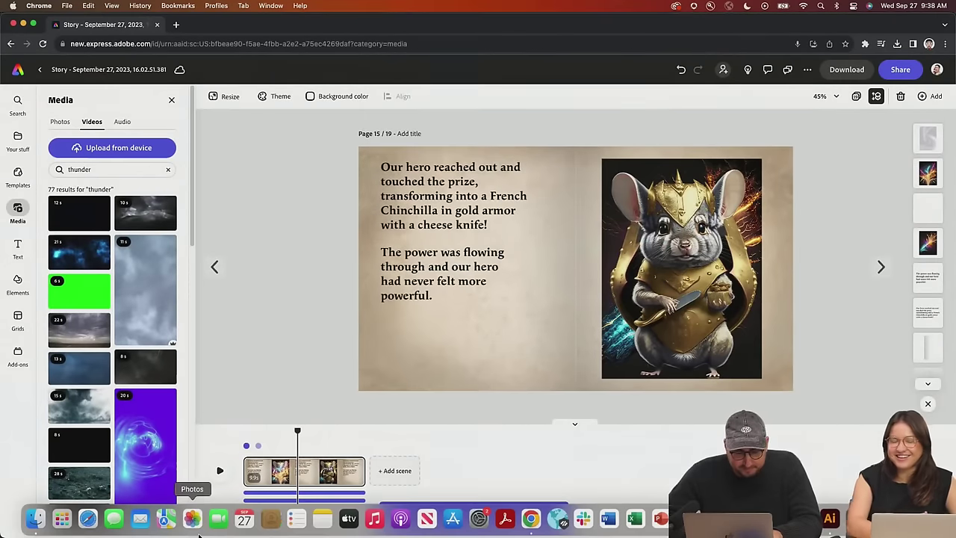
{"action": "left_click", "coordinate": [37, 523]}
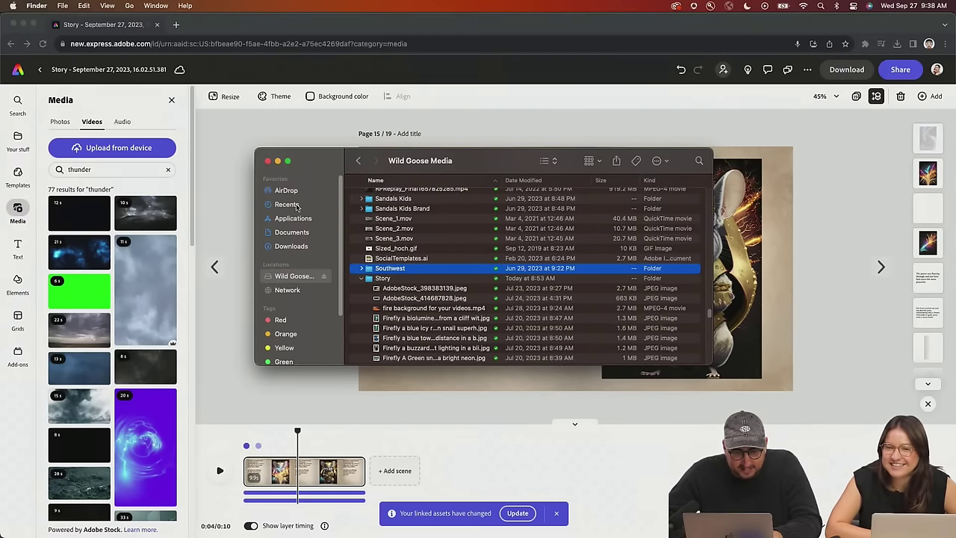
{"action": "left_click", "coordinate": [329, 180]}
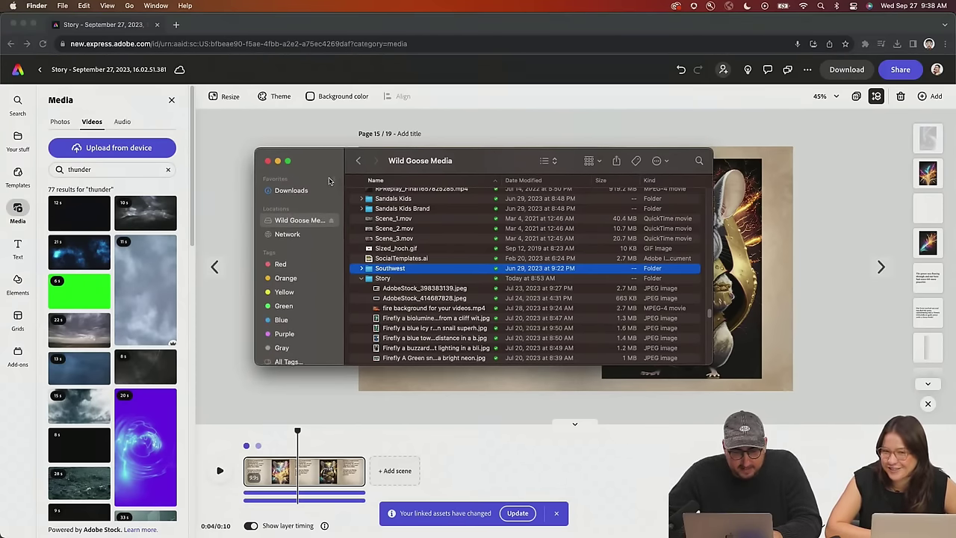
{"action": "left_click", "coordinate": [333, 181]}
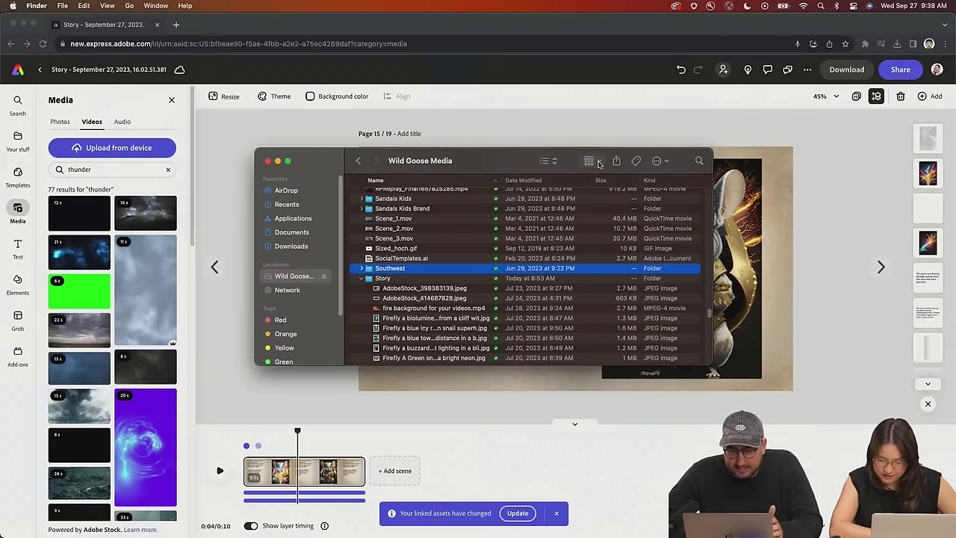
{"action": "left_click", "coordinate": [598, 164]}
{"action": "left_click", "coordinate": [598, 164]}
{"action": "left_click", "coordinate": [549, 160]}
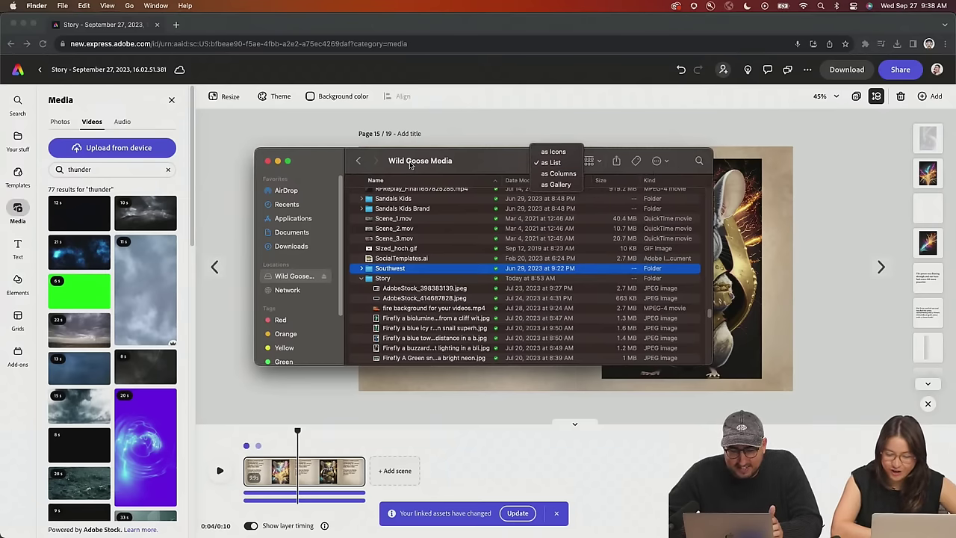
{"action": "left_click", "coordinate": [482, 163]}
{"action": "right_click", "coordinate": [311, 194]}
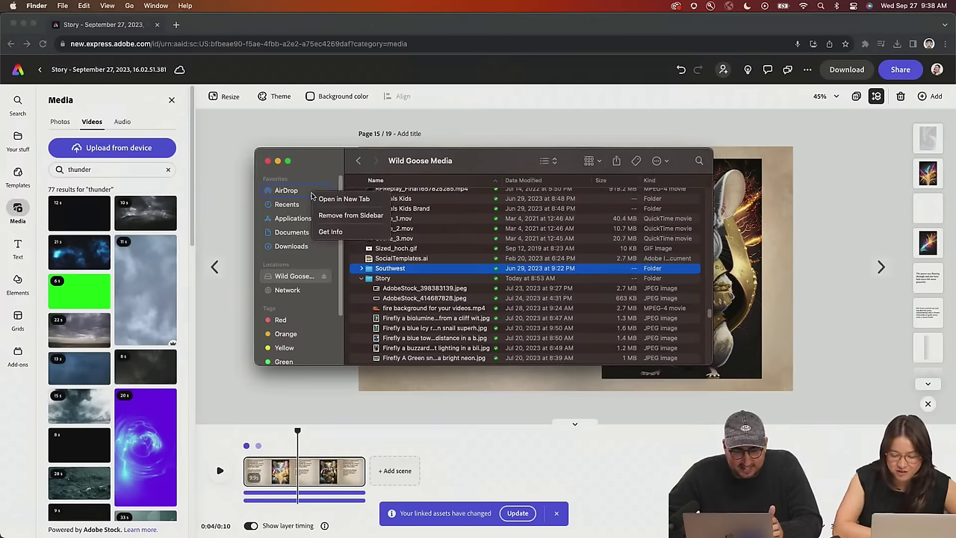
{"action": "left_click", "coordinate": [307, 174]}
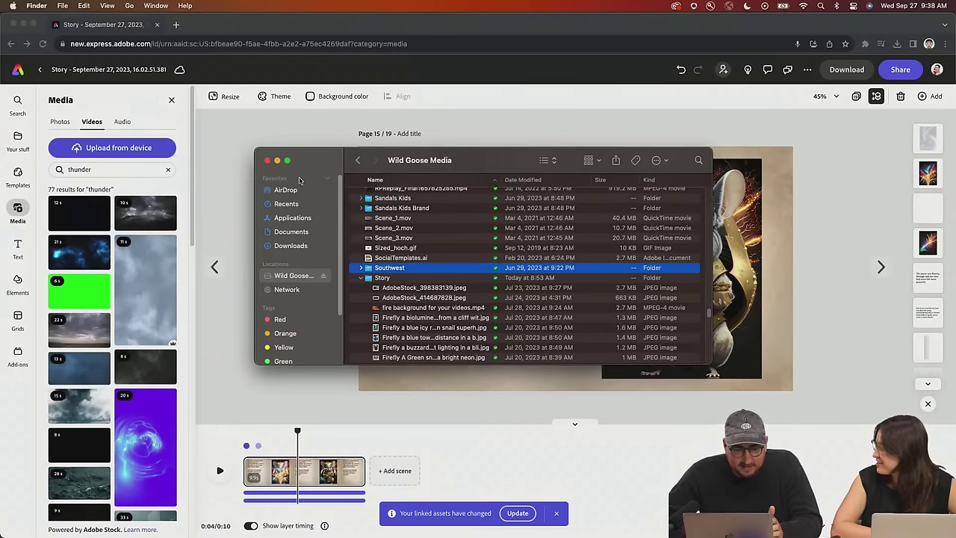
Enable Desktop among the Finder sidebar items and open the Desktop folder
{"action": "left_click", "coordinate": [64, 5]}
{"action": "mouse_move", "coordinate": [31, 5]}
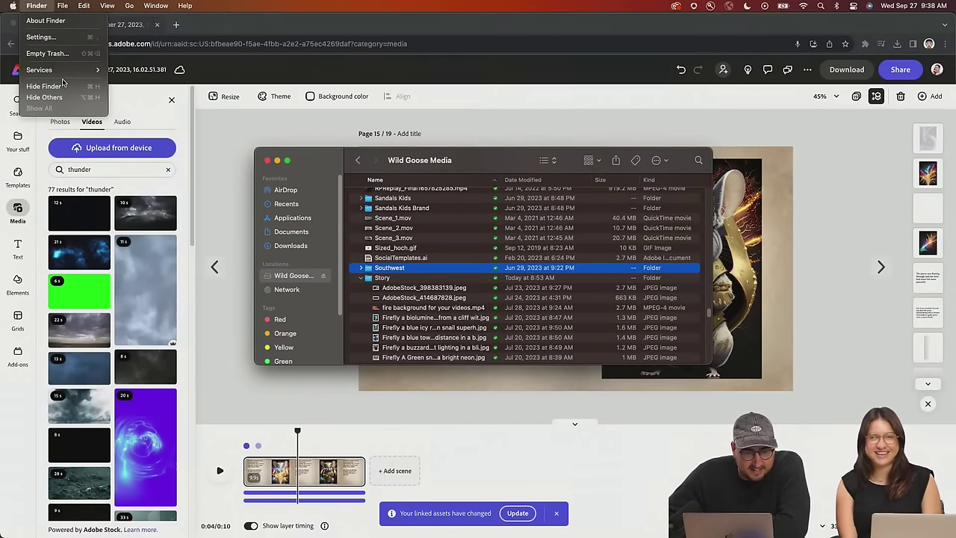
{"action": "left_click", "coordinate": [66, 37]}
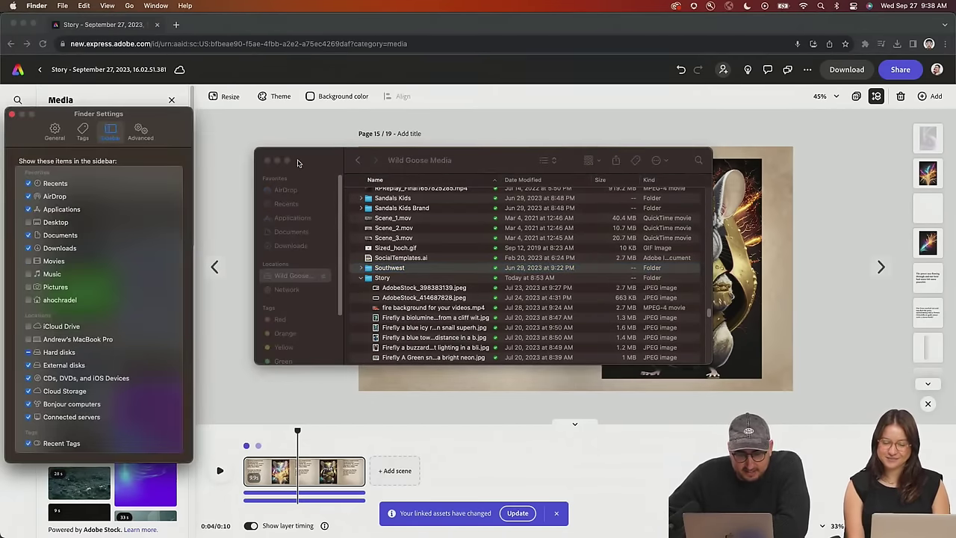
{"action": "left_click", "coordinate": [28, 223]}
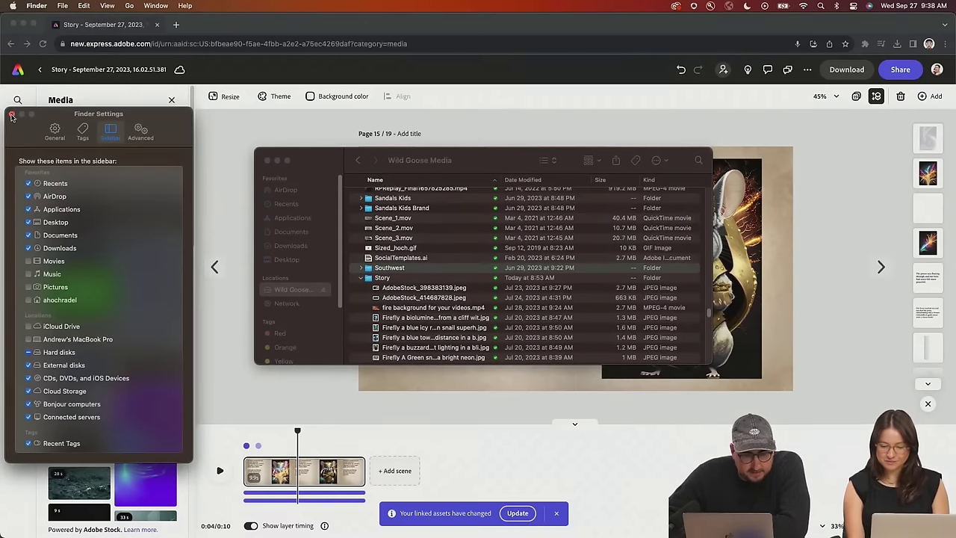
{"action": "left_click", "coordinate": [12, 115]}
{"action": "left_click", "coordinate": [288, 259]}
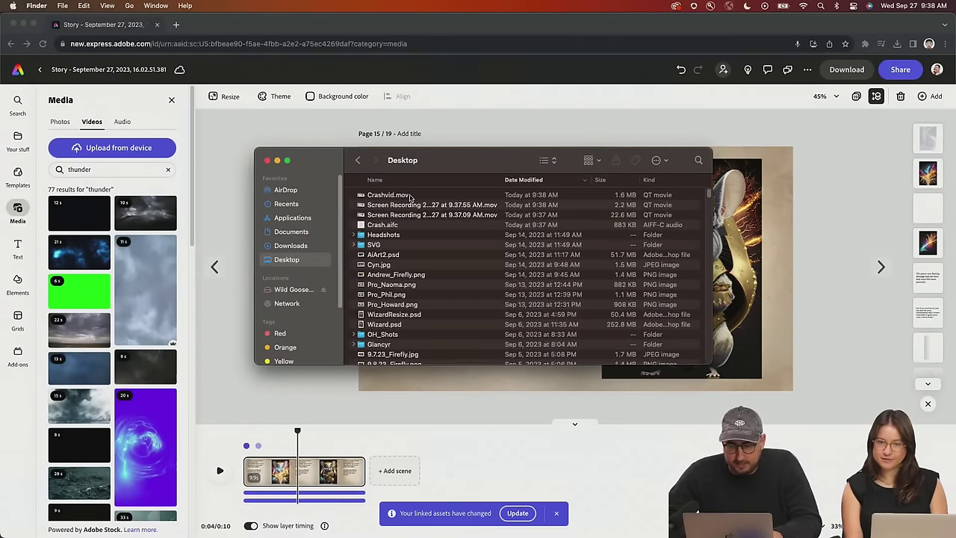
Add Crashvid.mov from the Desktop to page 15 of the Adobe Express story and select the placed clip
{"action": "left_click_drag", "start_coordinate": [409, 197], "coordinate": [747, 209]}
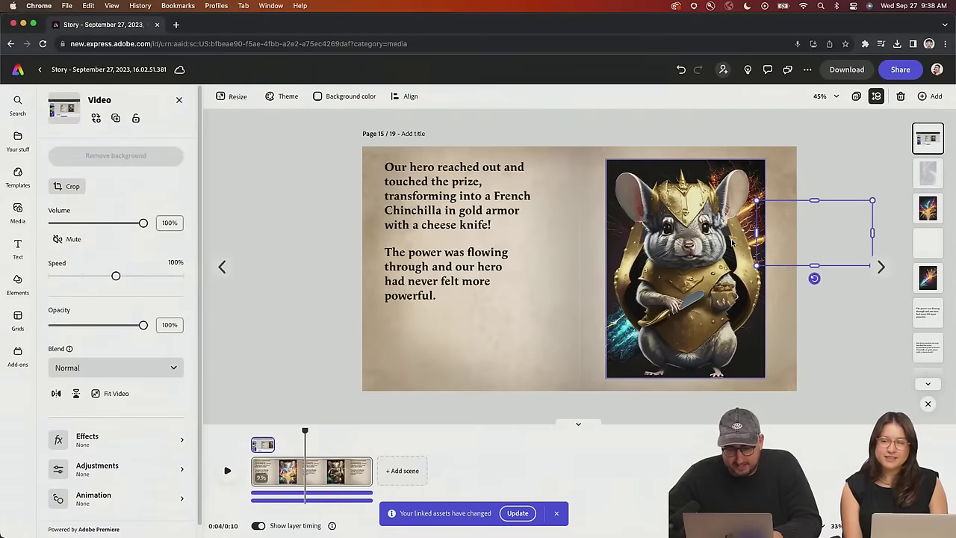
{"action": "left_click", "coordinate": [763, 233], "text": "shift"}
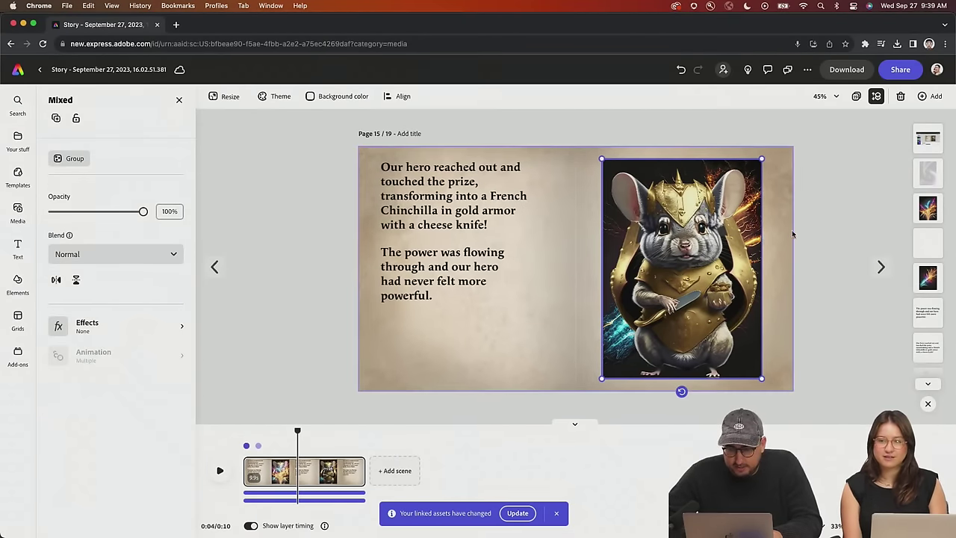
{"action": "left_click", "coordinate": [680, 315]}
{"action": "left_click", "coordinate": [798, 224]}
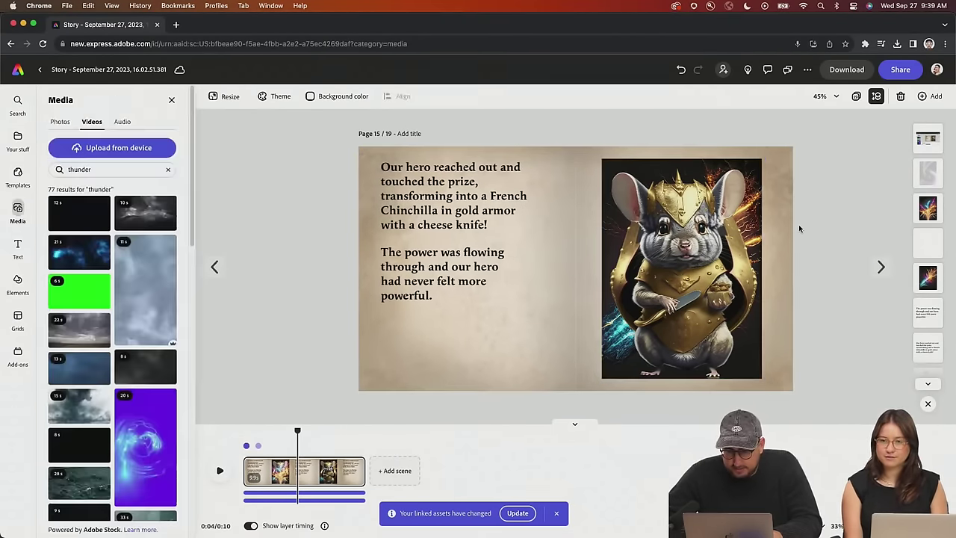
{"action": "left_click", "coordinate": [781, 224]}
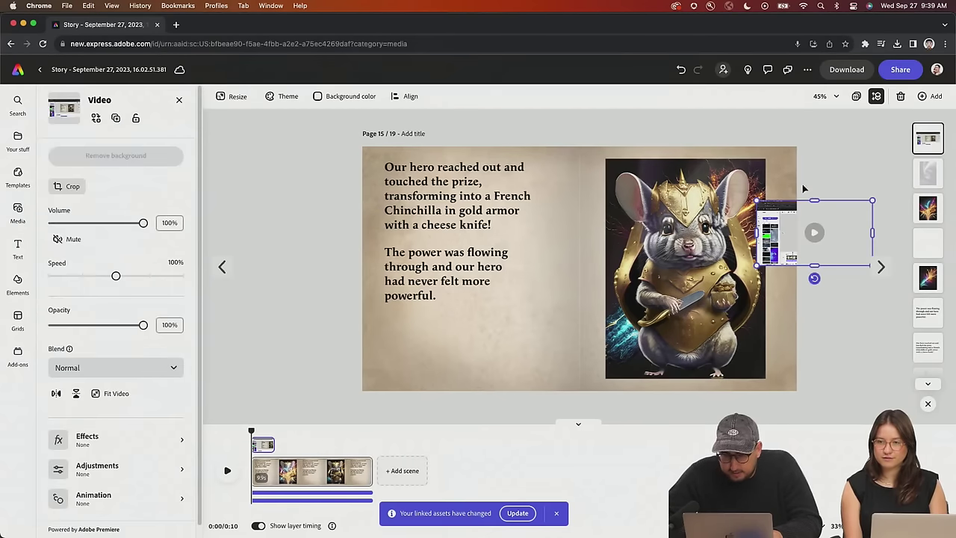
Move the Crashvid clip onto the blank area below the story text and set its opacity to 0%
{"action": "left_click_drag", "start_coordinate": [784, 215], "coordinate": [463, 311]}
{"action": "left_click_drag", "start_coordinate": [89, 320], "coordinate": [4, 330]}
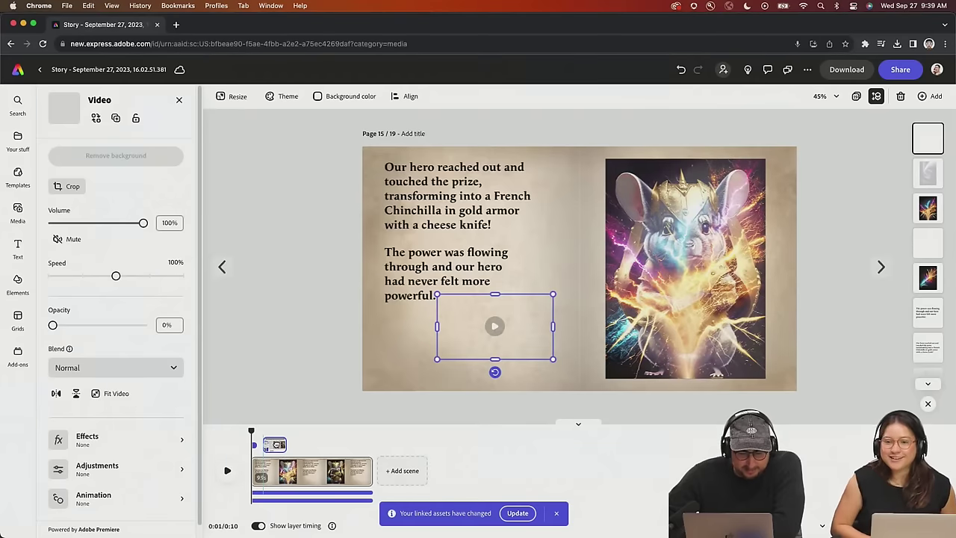
Play page 15 from the start of its timeline to check the crash sound, and return to page 14
{"action": "left_click", "coordinate": [227, 470]}
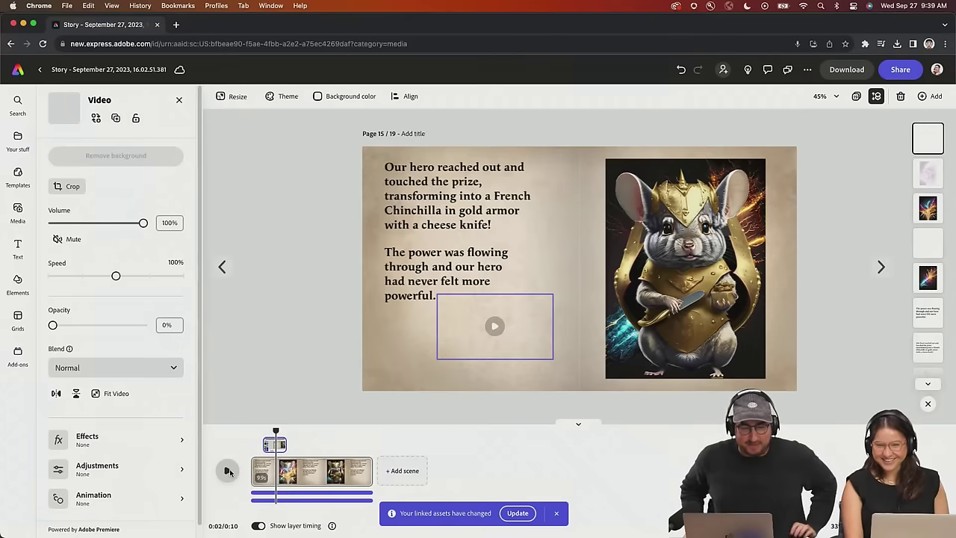
{"action": "left_click", "coordinate": [252, 434]}
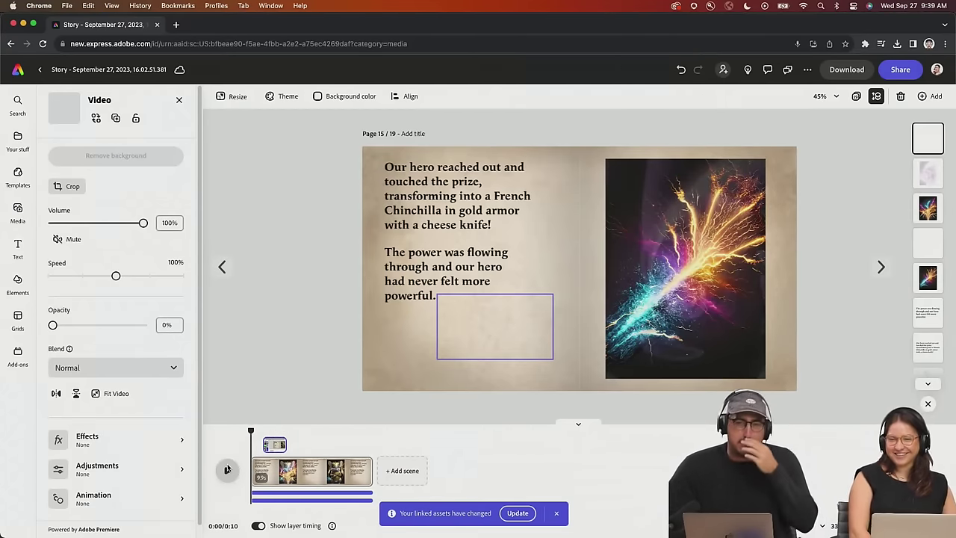
{"action": "left_click", "coordinate": [226, 469]}
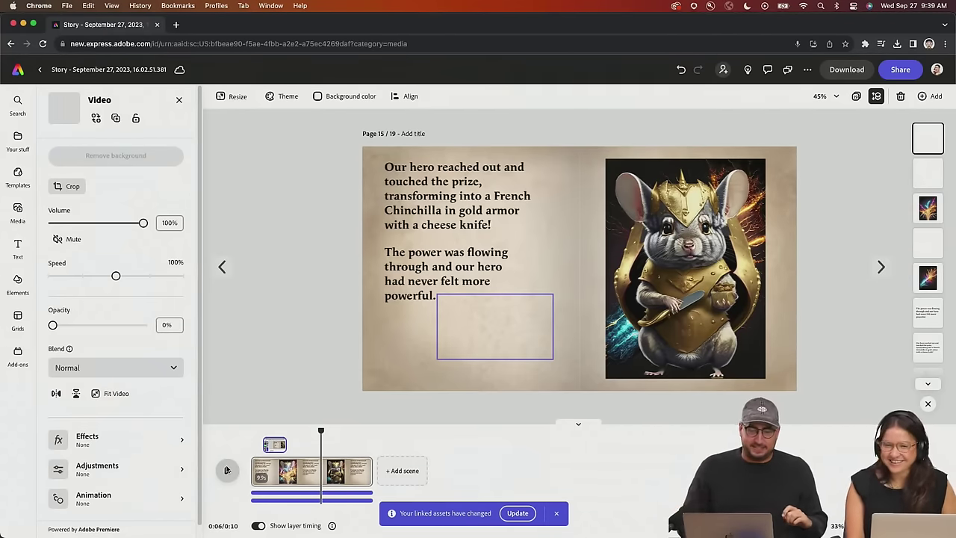
{"action": "left_click", "coordinate": [227, 271]}
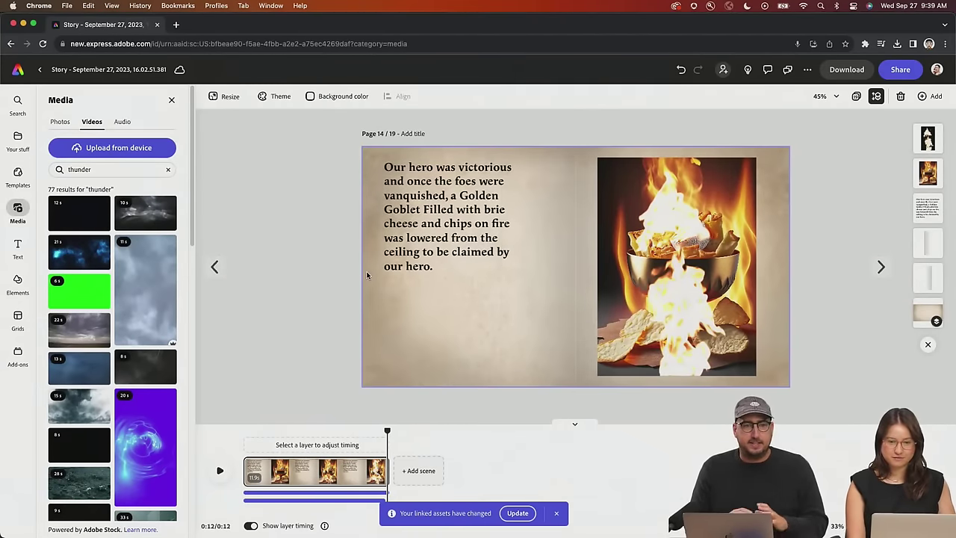
Switch to QuickTime Player and close the Crashvid.mov recording
{"action": "mouse_move", "coordinate": [463, 532]}
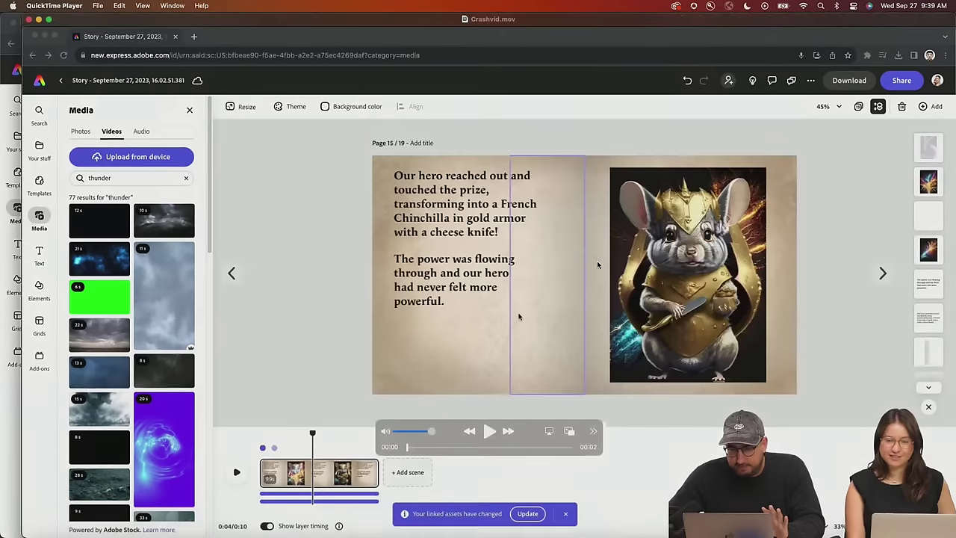
{"action": "left_click", "coordinate": [29, 21]}
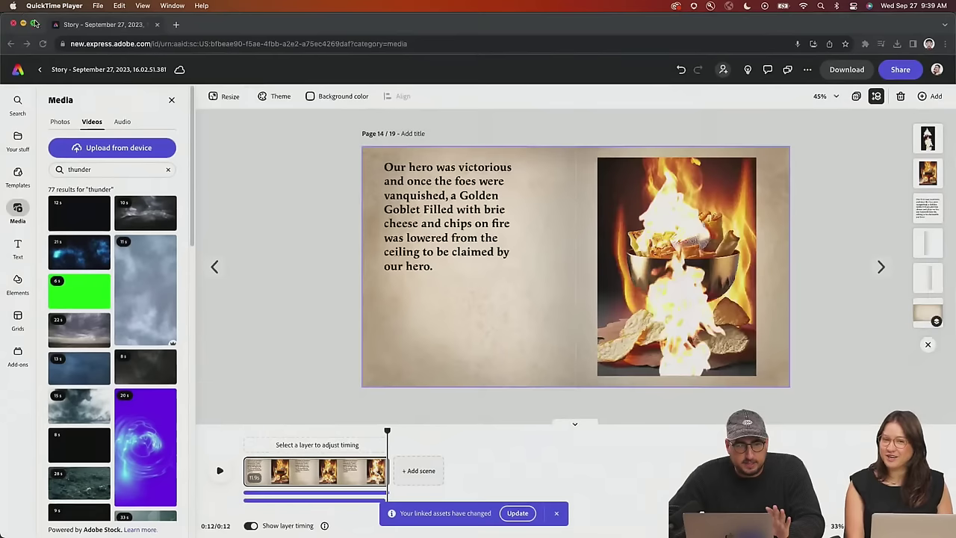
{"action": "left_click", "coordinate": [98, 7]}
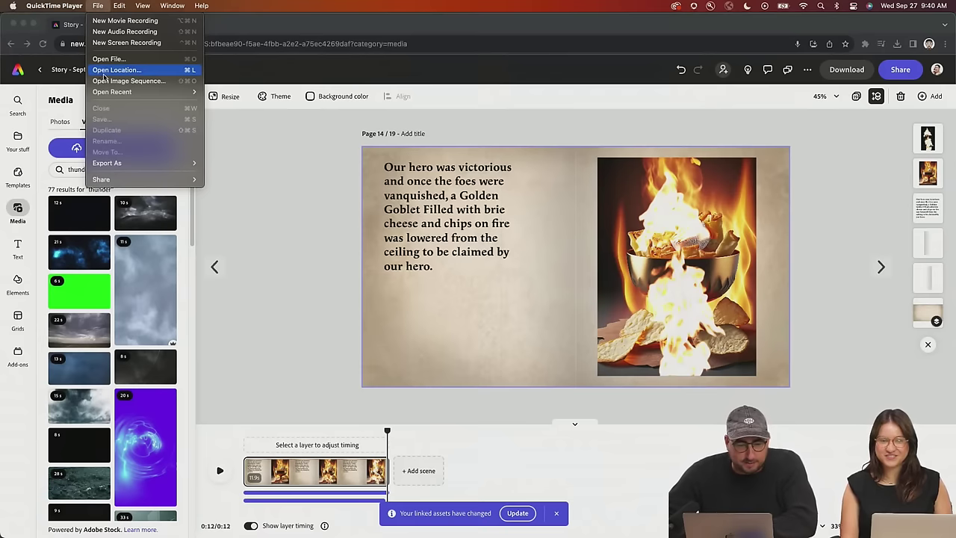
{"action": "left_click", "coordinate": [138, 21]}
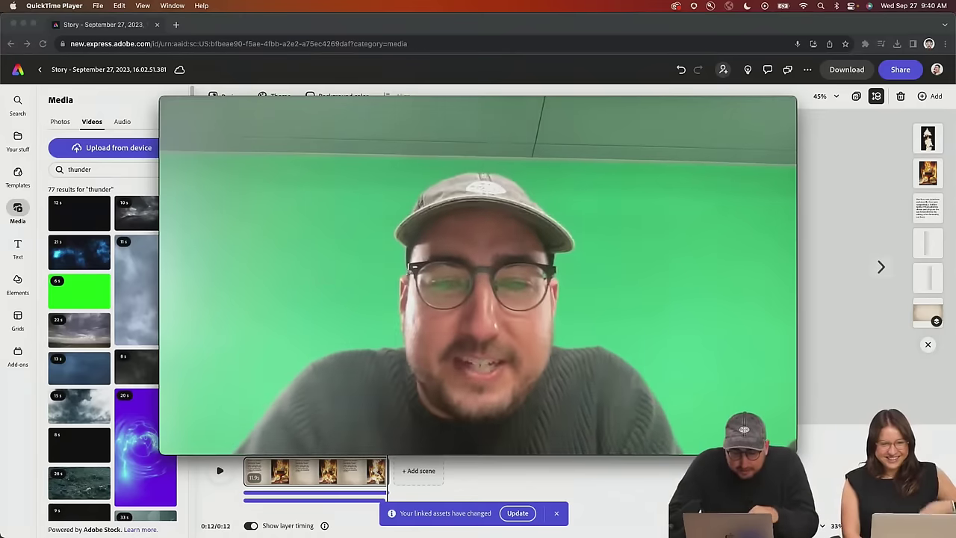
{"action": "mouse_move", "coordinate": [478, 377]}
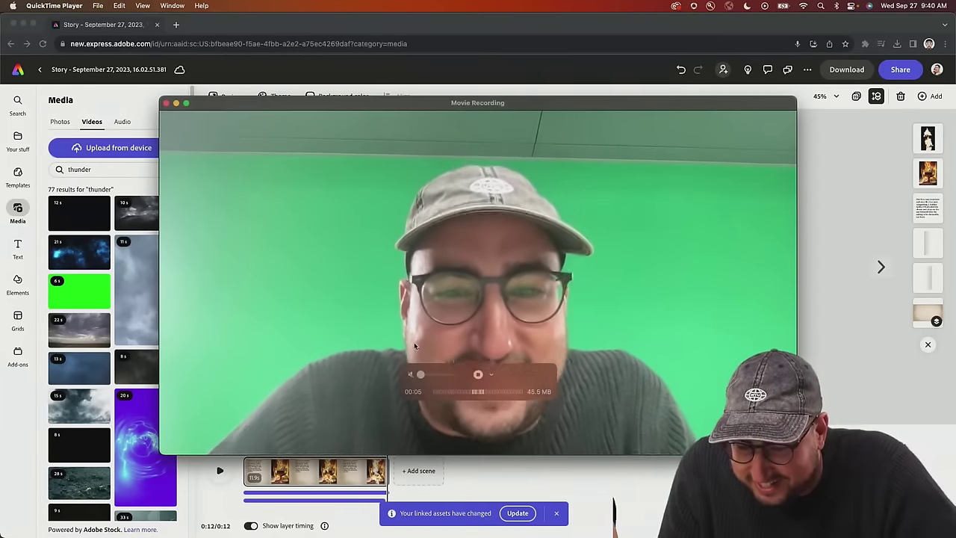
{"action": "left_click", "coordinate": [479, 375]}
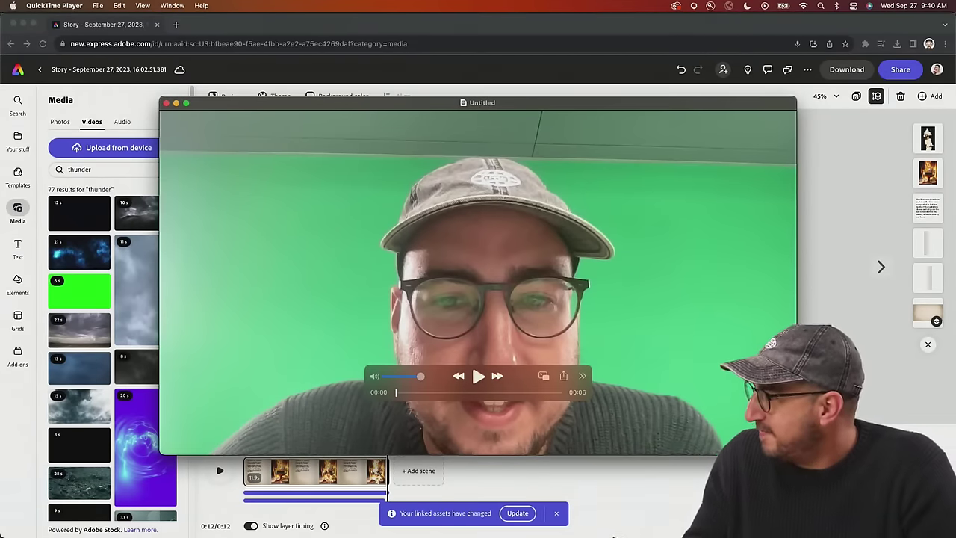
{"action": "left_click", "coordinate": [166, 104]}
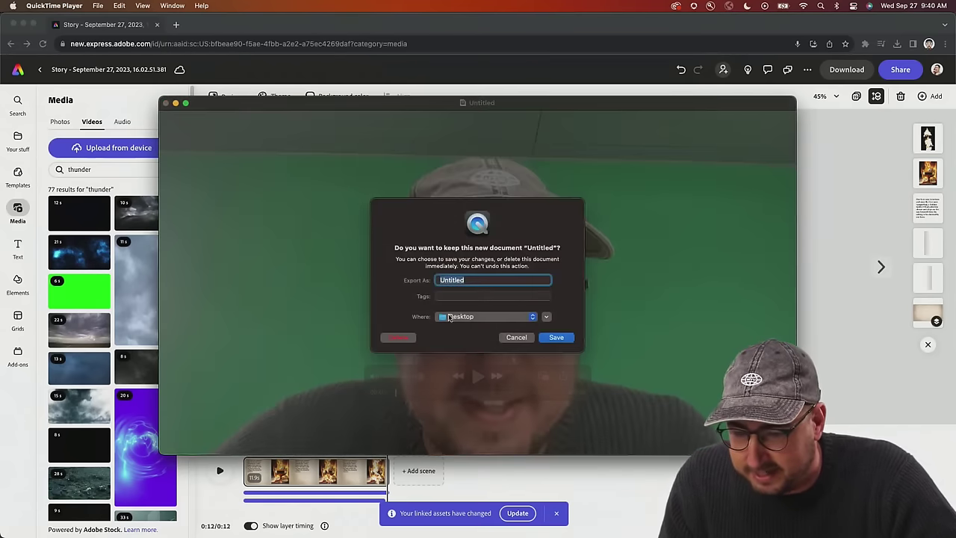
{"action": "left_click", "coordinate": [468, 335]}
Make a new screen recording about 5 seconds long to capture the fire sound
{"action": "left_click", "coordinate": [100, 5]}
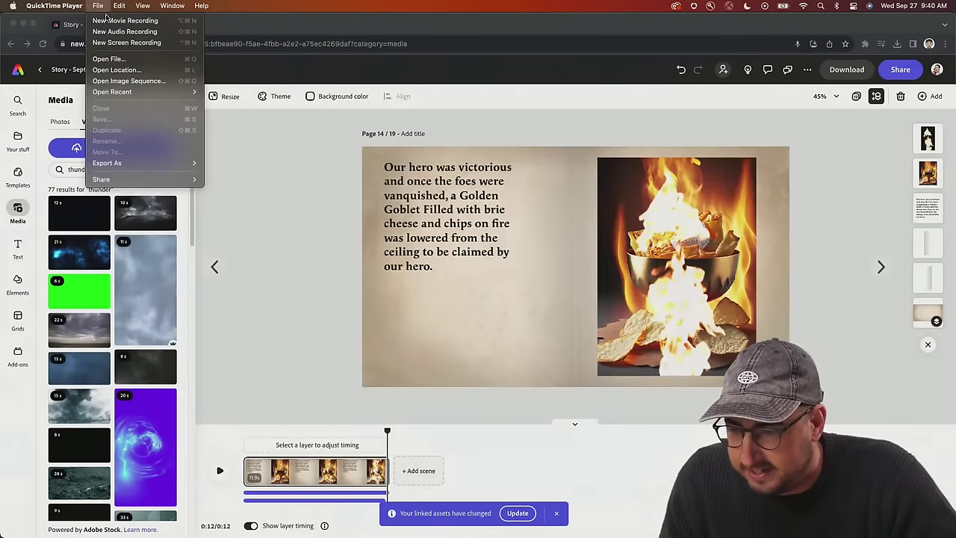
{"action": "left_click", "coordinate": [127, 42]}
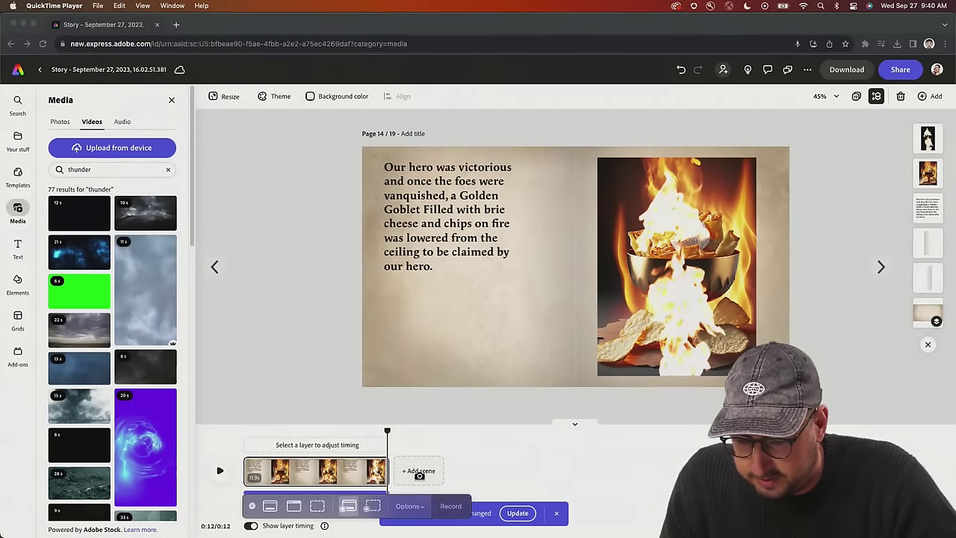
{"action": "left_click", "coordinate": [450, 506]}
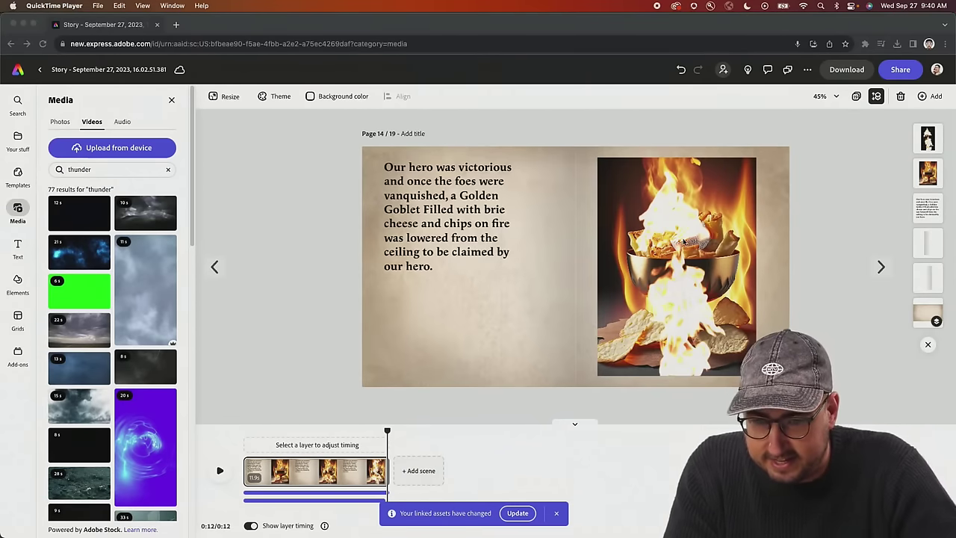
{"action": "left_click", "coordinate": [658, 5]}
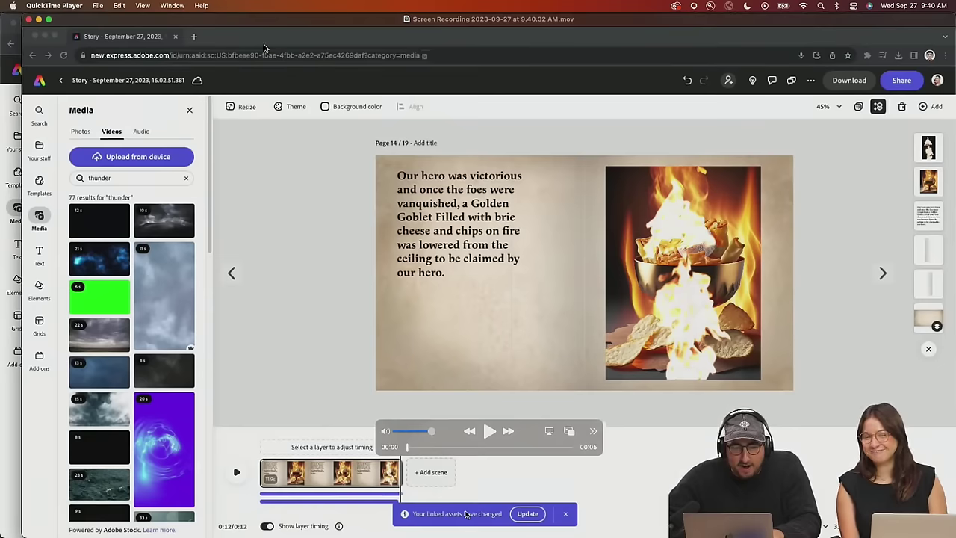
Save the screen recording to the Desktop as Fire and close it
{"action": "left_click", "coordinate": [98, 5]}
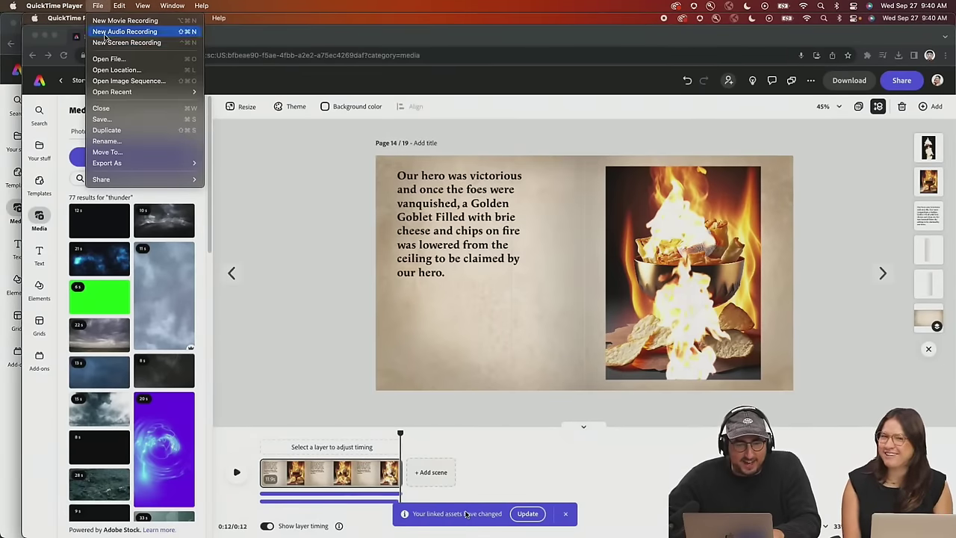
{"action": "left_click", "coordinate": [123, 124]}
{"action": "type", "text": "Fire"}
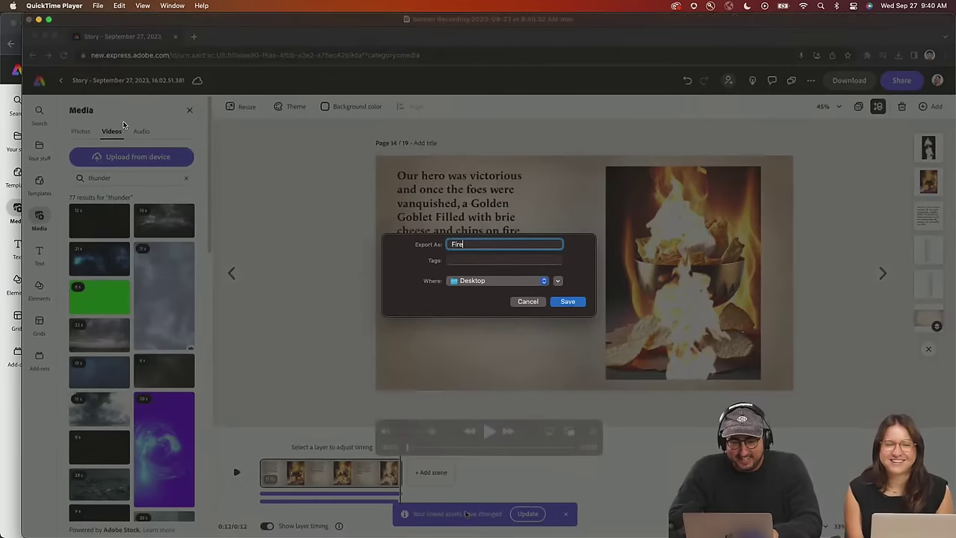
{"action": "key", "text": "Return"}
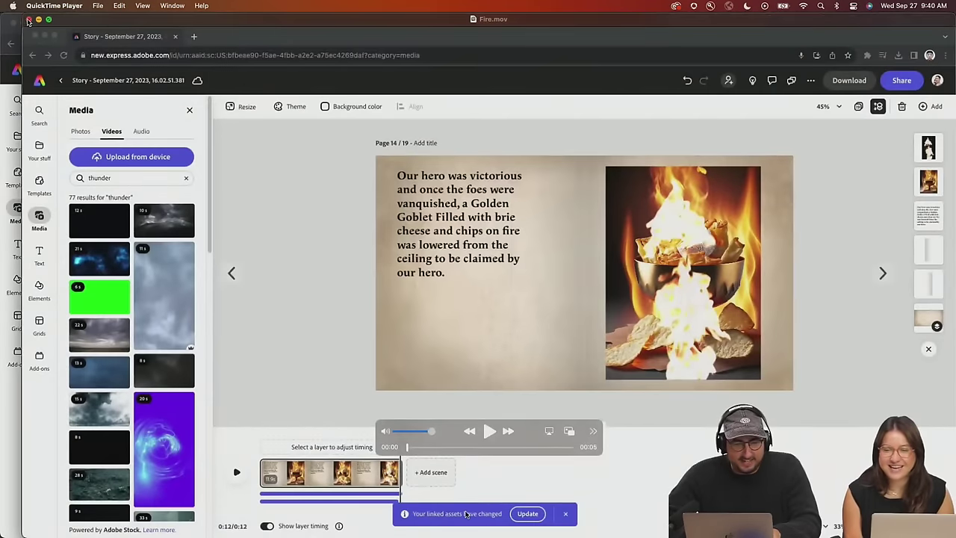
{"action": "left_click", "coordinate": [30, 21]}
Switch to Finder and add Fire.mov from the Desktop to page 14 of the Adobe Express story
{"action": "key", "text": "super+Tab"}
{"action": "key", "text": "super+Tab"}
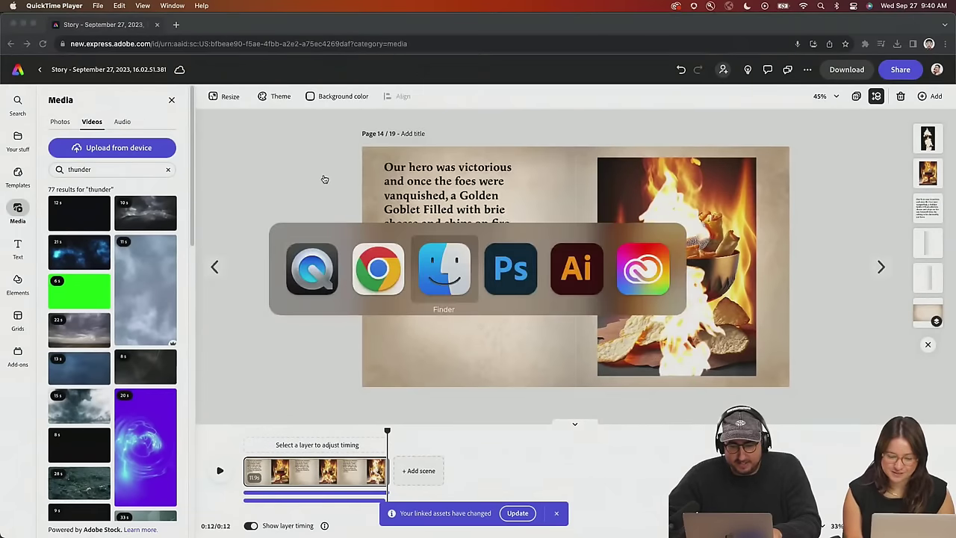
{"action": "left_click_drag", "start_coordinate": [381, 196], "coordinate": [776, 265]}
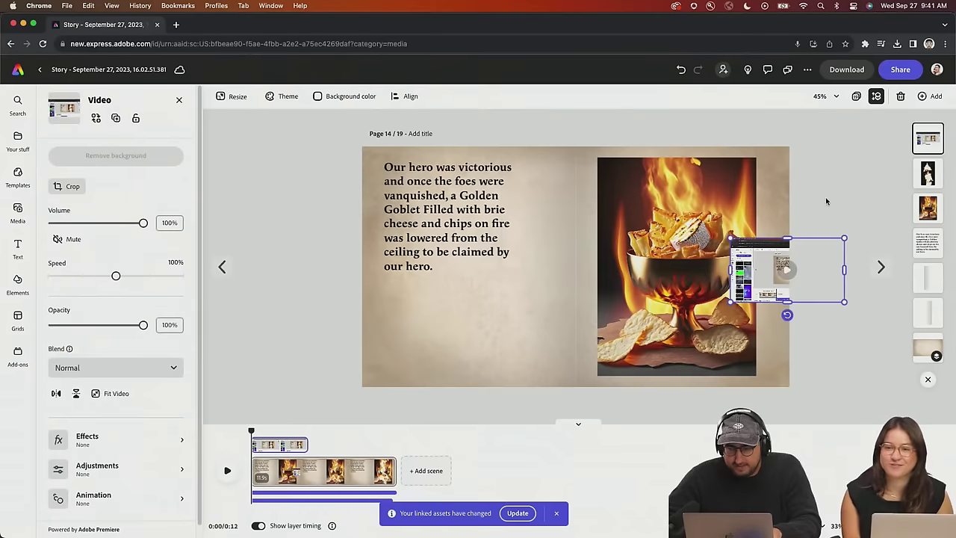
Move the Fire clip onto the blank area below the page 14 text and set its opacity to 0%
{"action": "left_click_drag", "start_coordinate": [773, 253], "coordinate": [448, 314]}
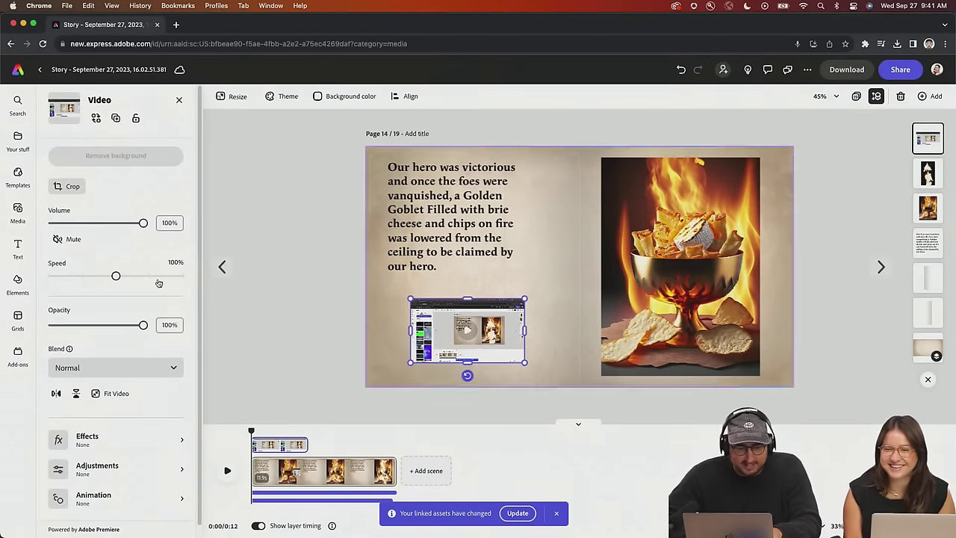
{"action": "left_click_drag", "start_coordinate": [71, 326], "coordinate": [25, 329]}
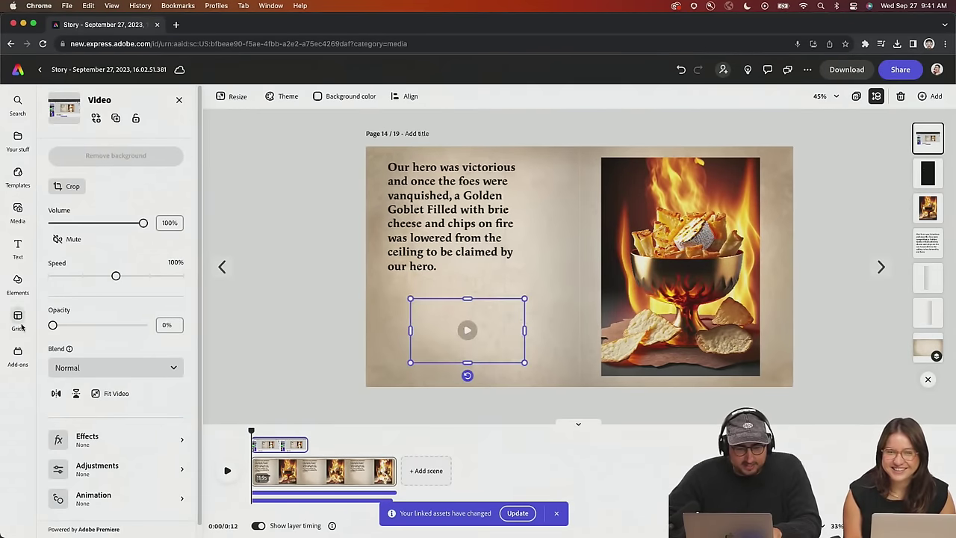
Shift the Fire clip to start about 2 seconds into the page 14 timeline and set its volume to 80%
{"action": "left_click", "coordinate": [228, 470]}
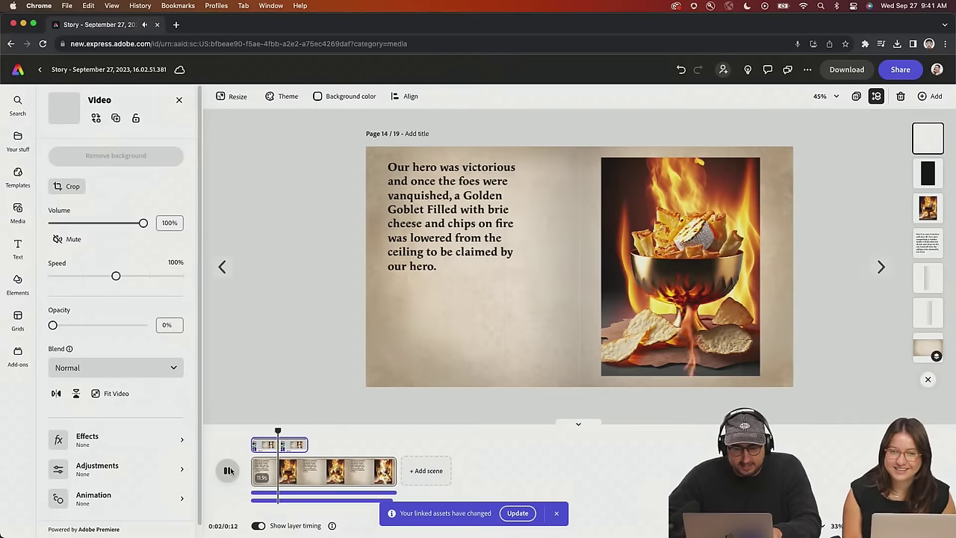
{"action": "left_click", "coordinate": [282, 445]}
{"action": "left_click_drag", "start_coordinate": [276, 446], "coordinate": [298, 443]}
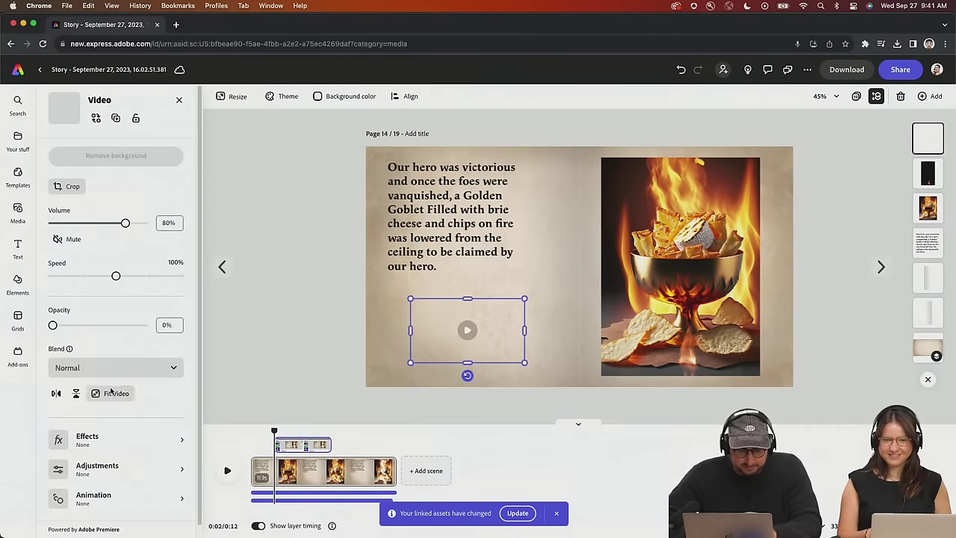
{"action": "left_click", "coordinate": [110, 467]}
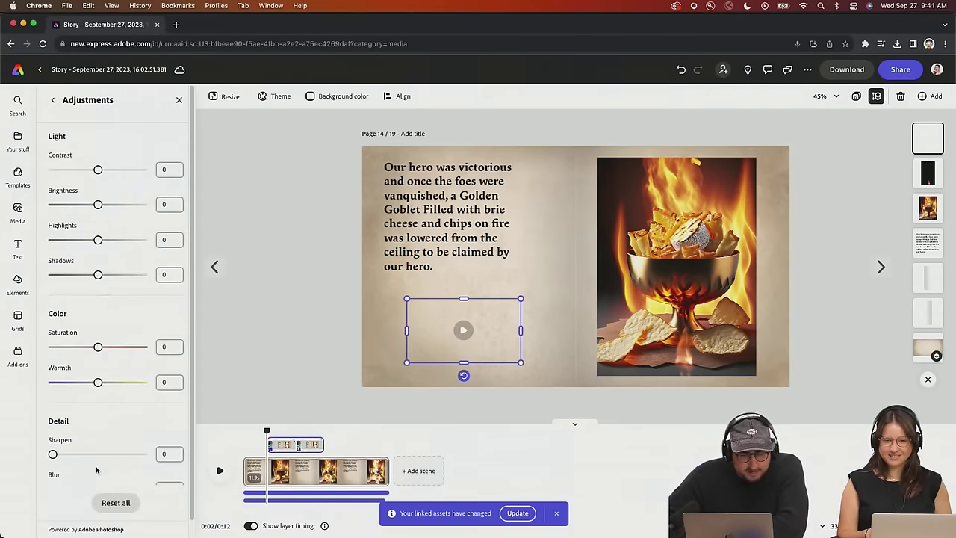
{"action": "left_click", "coordinate": [53, 102]}
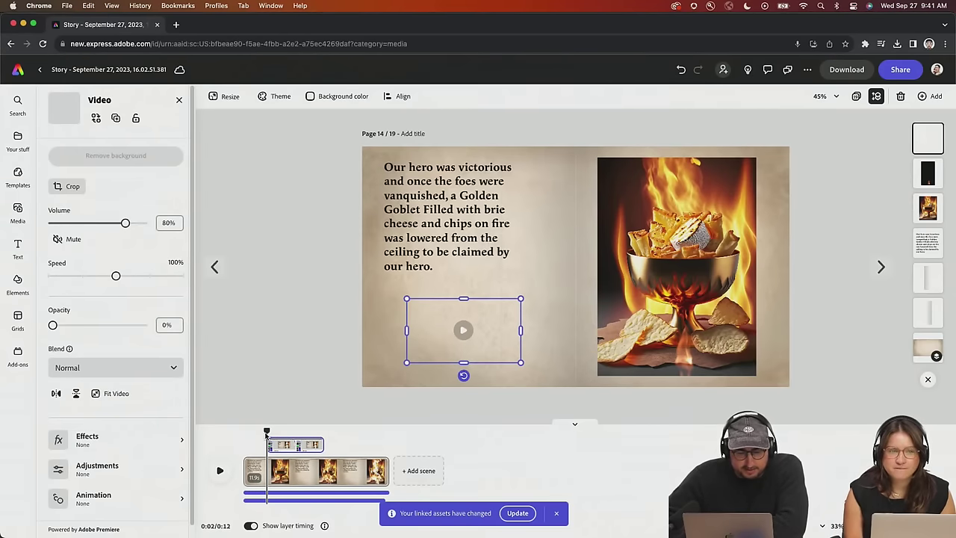
Play page 14 to check the fire sound, stop playback, and advance to page 16
{"action": "left_click", "coordinate": [227, 471]}
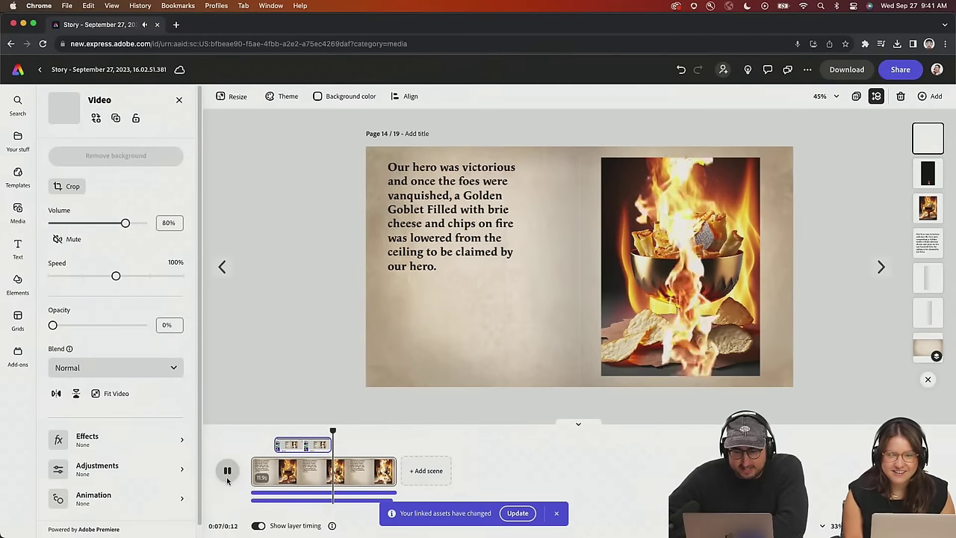
{"action": "left_click", "coordinate": [228, 478]}
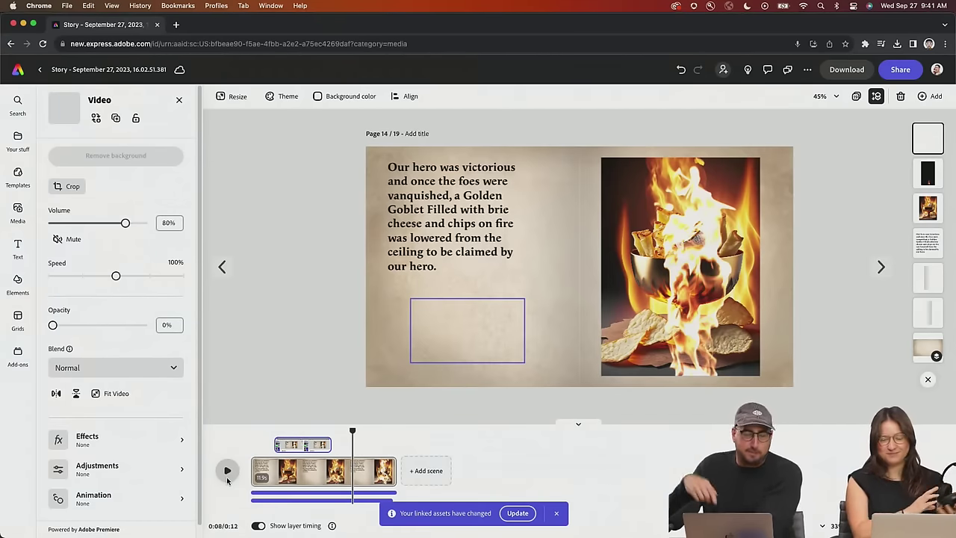
{"action": "left_click", "coordinate": [881, 268]}
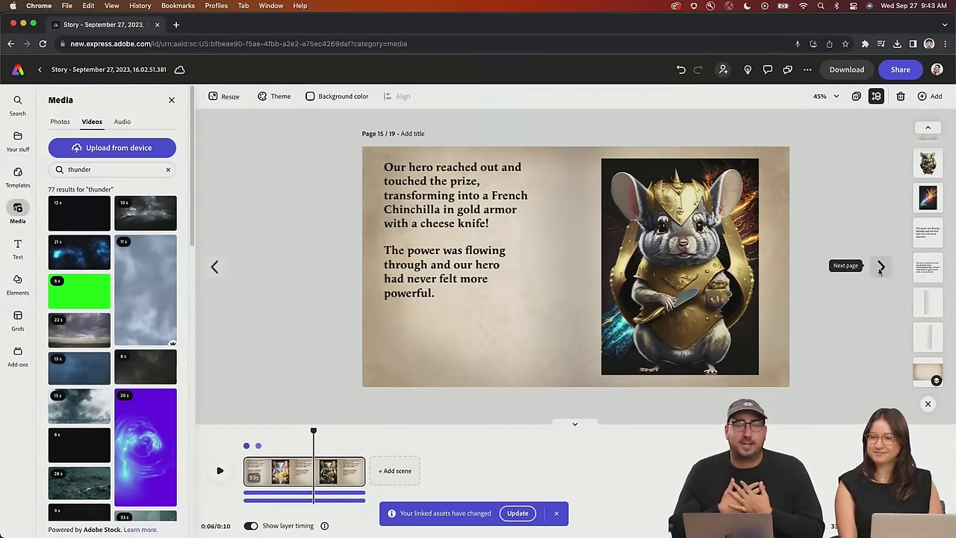
{"action": "left_click", "coordinate": [880, 267]}
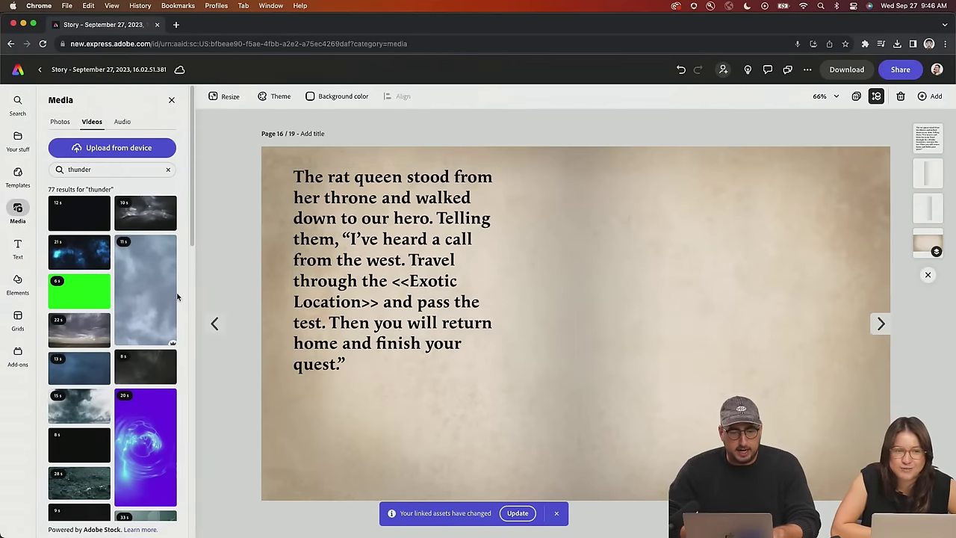
Start a Text to image generation from the photo media and place its portrait placeholder on page 16
{"action": "left_click", "coordinate": [18, 138]}
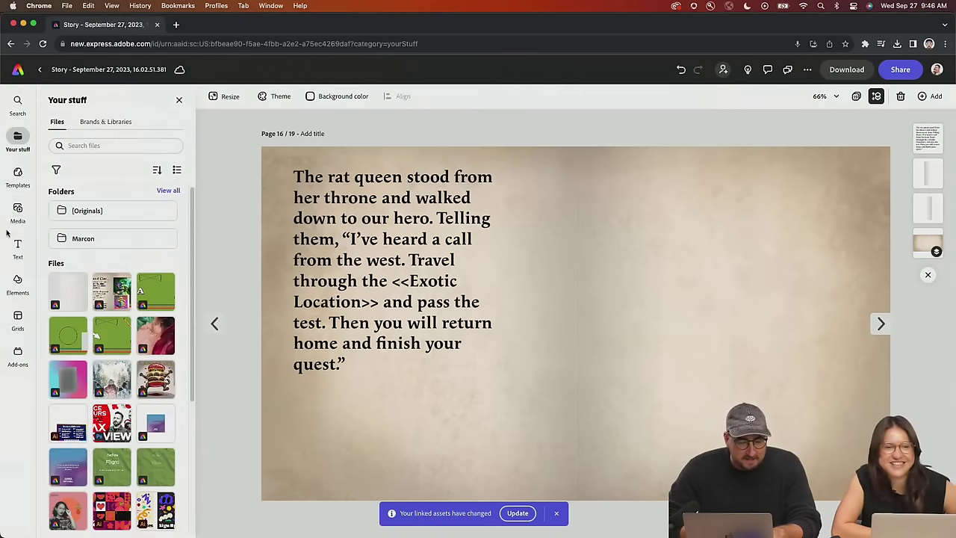
{"action": "left_click", "coordinate": [18, 208]}
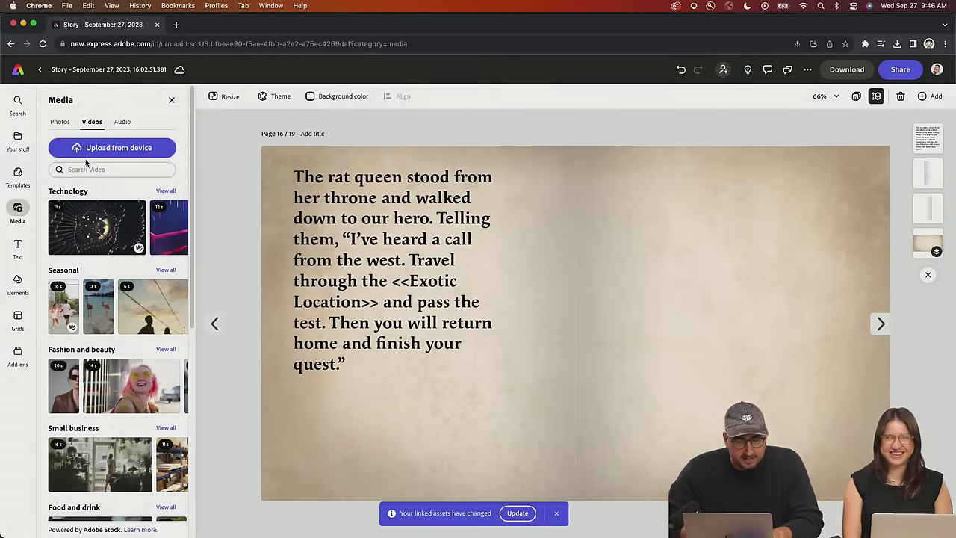
{"action": "left_click", "coordinate": [61, 123]}
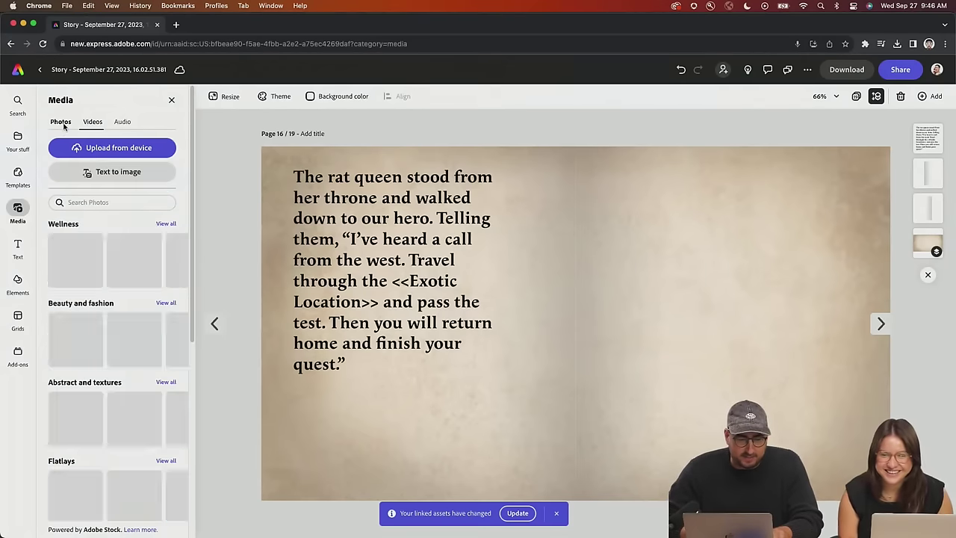
{"action": "left_click", "coordinate": [114, 174]}
{"action": "left_click", "coordinate": [94, 245]}
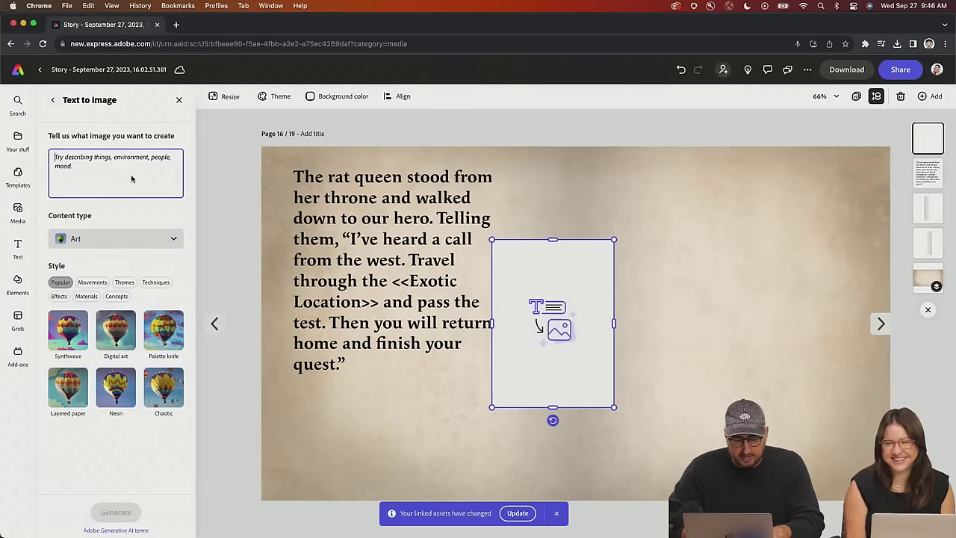
Generate an Art image from the prompt "Mall building in an eagle next floating on clouds in the sky fastasy"
{"action": "type", "text": "Mall building in an eagle"}
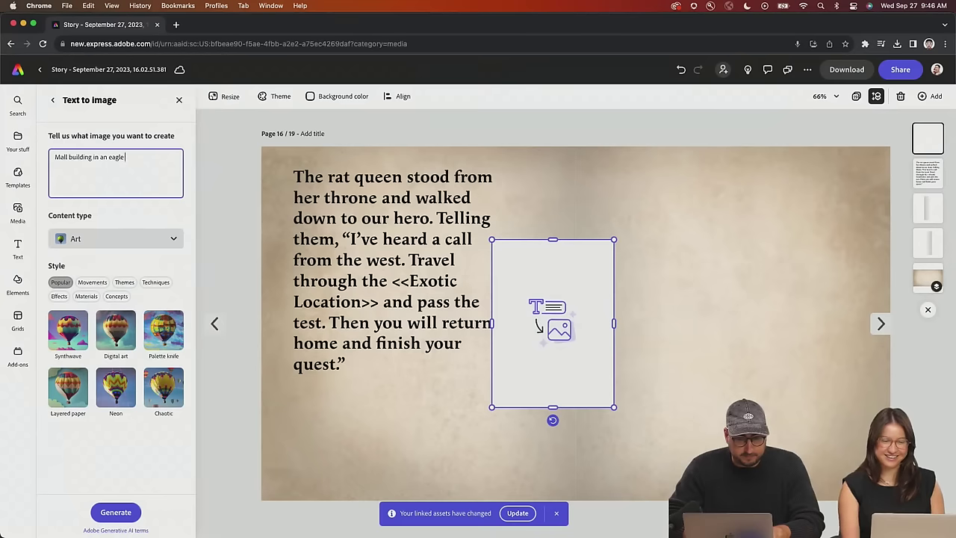
{"action": "type", "text": "xt "}
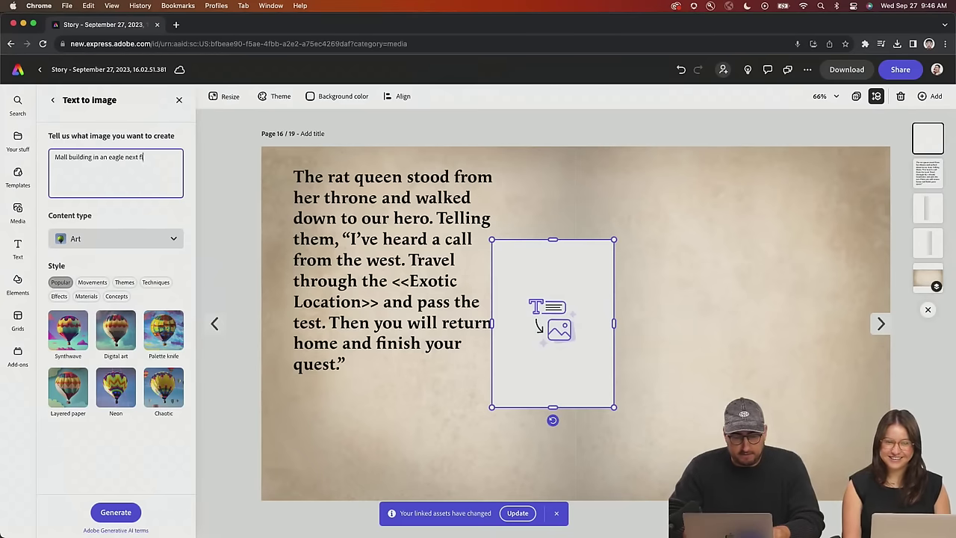
{"action": "type", "text": "floating on clouds in the sky fa"}
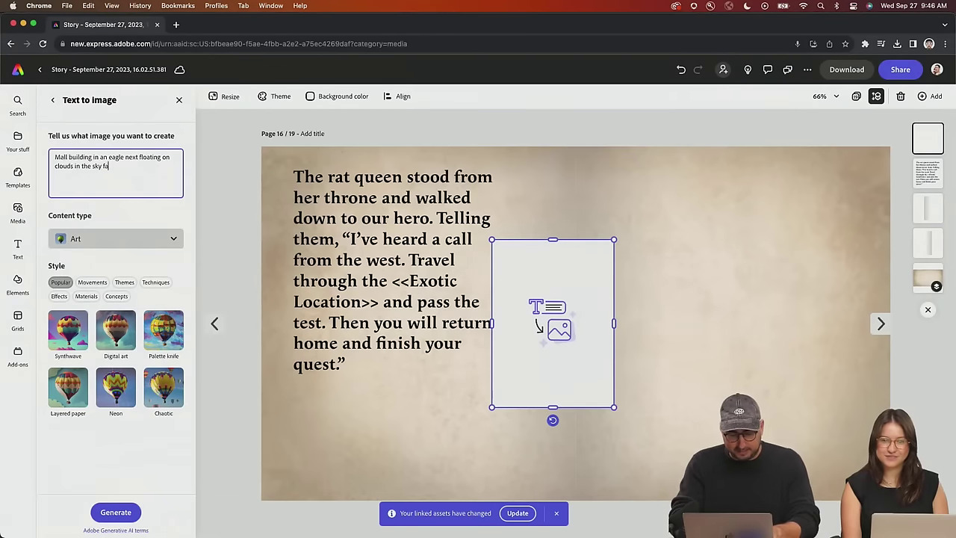
{"action": "type", "text": "y"}
{"action": "key", "text": "Return"}
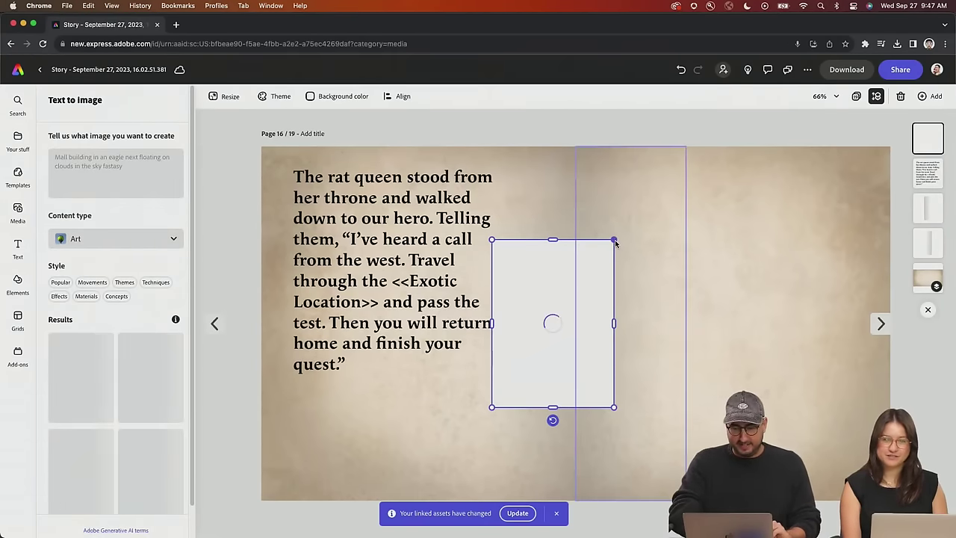
Enlarge the generated image placeholder on page 16 to nearly the full page height and shift it slightly toward the text
{"action": "left_click_drag", "start_coordinate": [614, 239], "coordinate": [721, 169]}
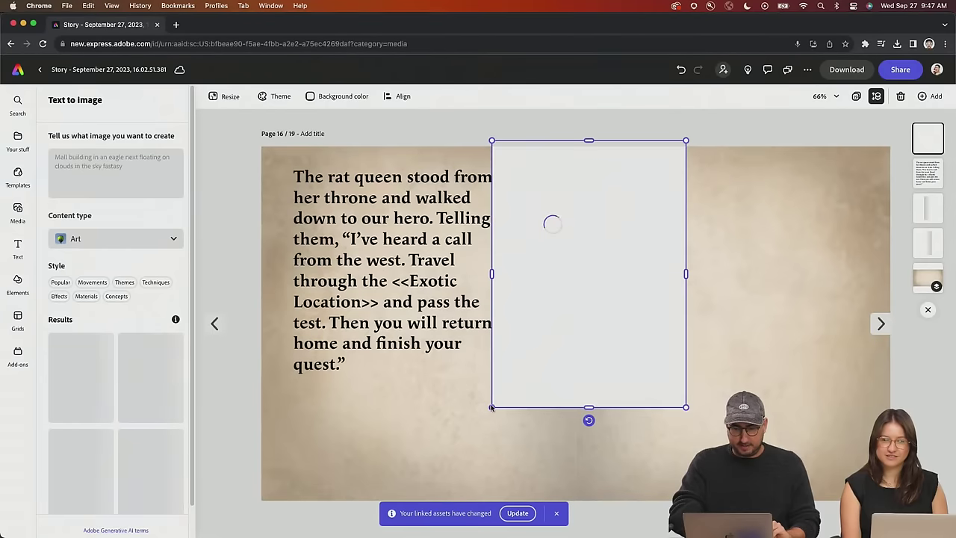
{"action": "left_click_drag", "start_coordinate": [491, 407], "coordinate": [442, 473]}
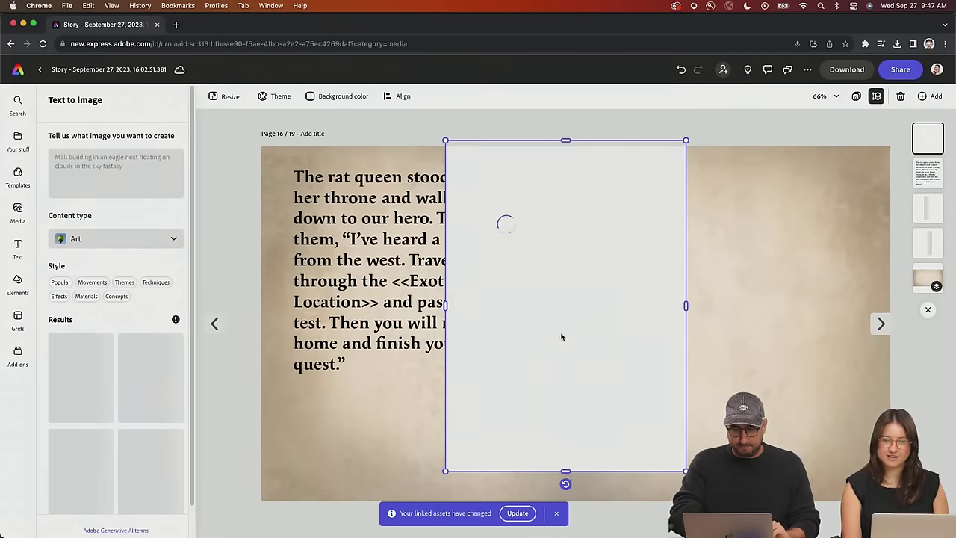
{"action": "left_click_drag", "start_coordinate": [560, 335], "coordinate": [511, 347]}
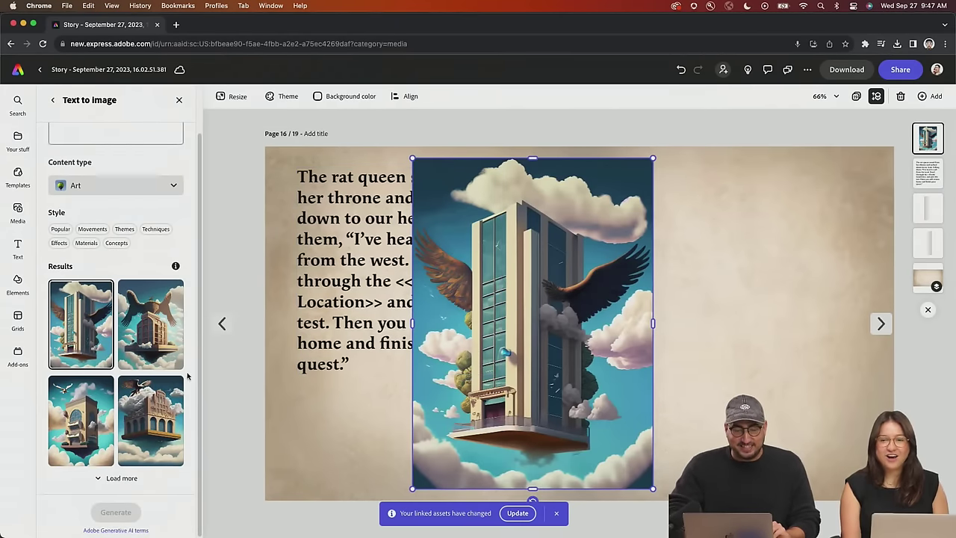
Compare the generated variations, choose the arched mall with the eagle perched above it, and move the image onto the blank facing page
{"action": "left_click", "coordinate": [160, 317]}
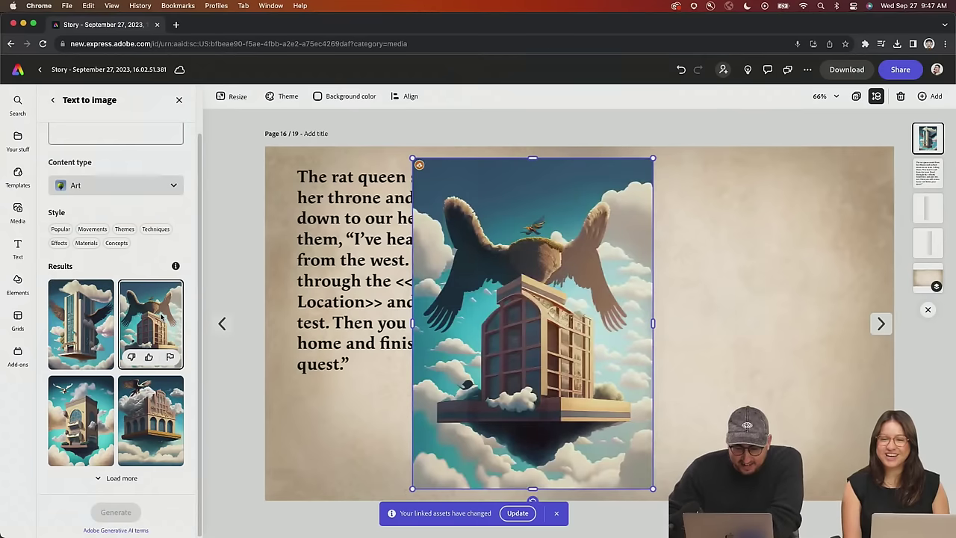
{"action": "left_click", "coordinate": [80, 415]}
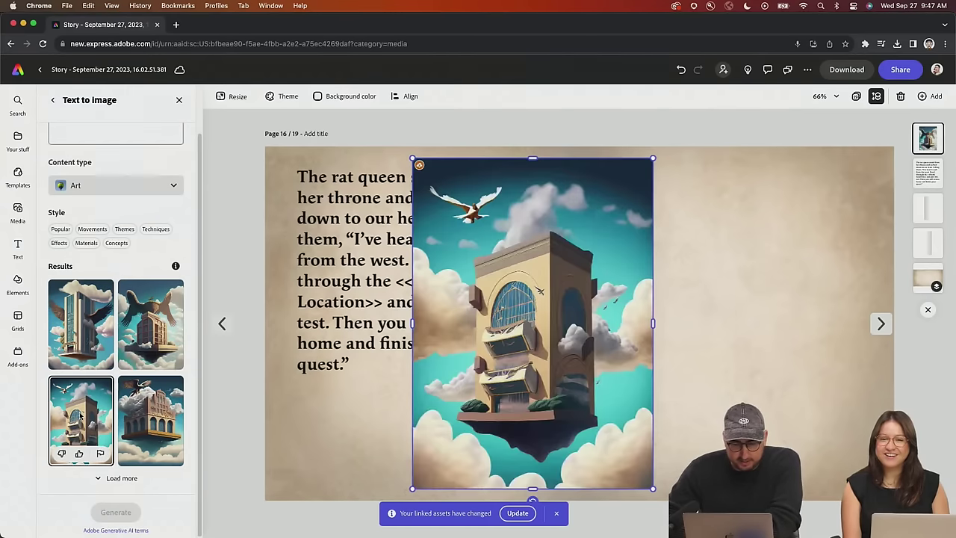
{"action": "left_click", "coordinate": [165, 407]}
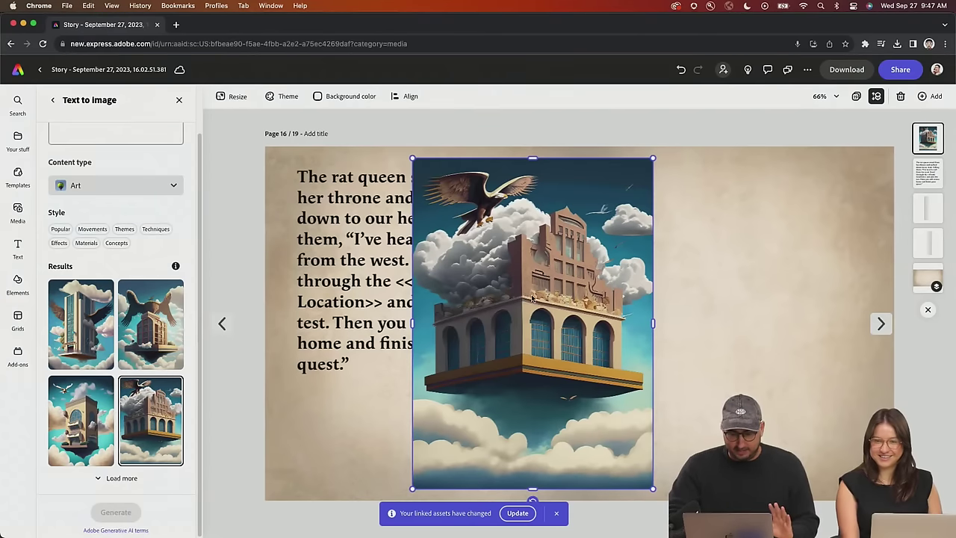
{"action": "left_click_drag", "start_coordinate": [532, 297], "coordinate": [730, 294]}
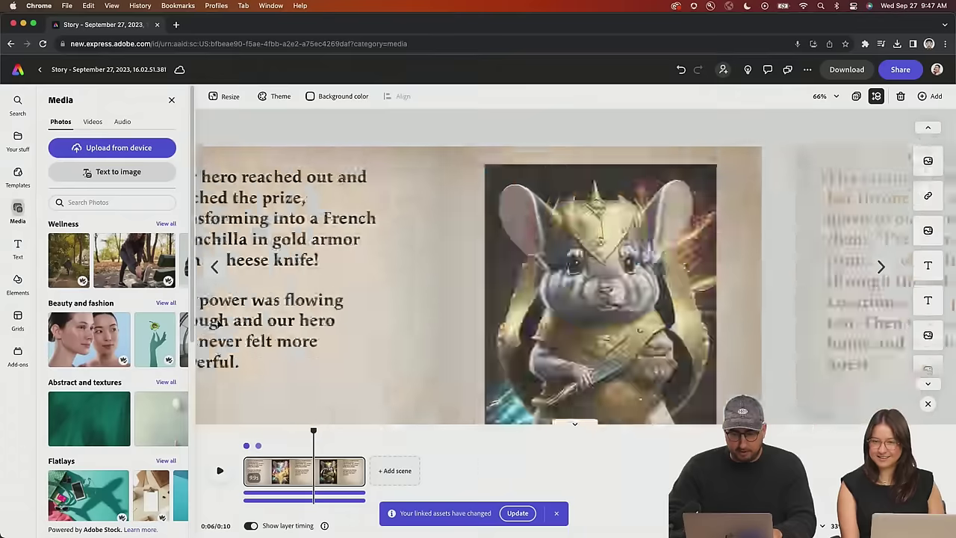
Copy the armored chinchilla from page 15 onto page 16 and scale it down over the mall image's lower-left corner
{"action": "left_click", "coordinate": [219, 323]}
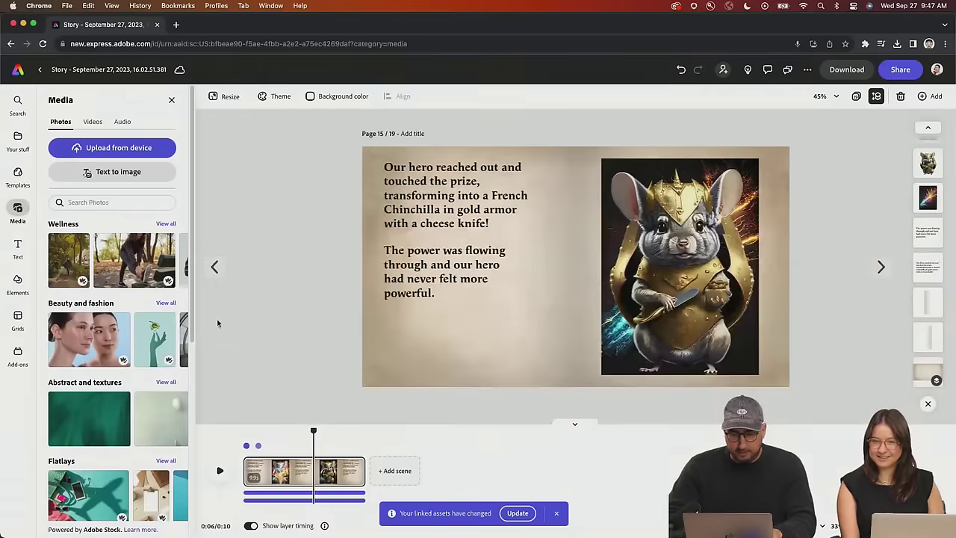
{"action": "left_click", "coordinate": [653, 231]}
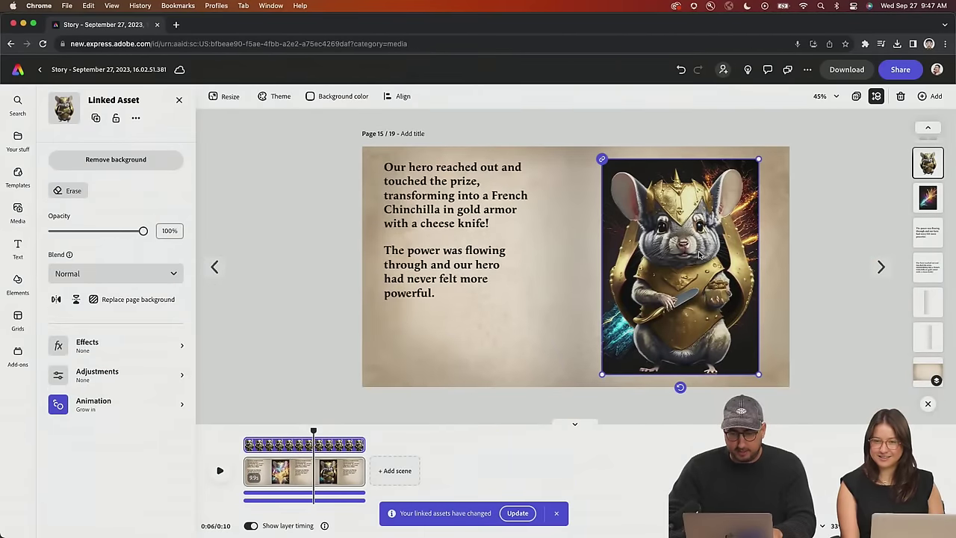
{"action": "left_click", "coordinate": [881, 267]}
{"action": "left_click", "coordinate": [751, 181]}
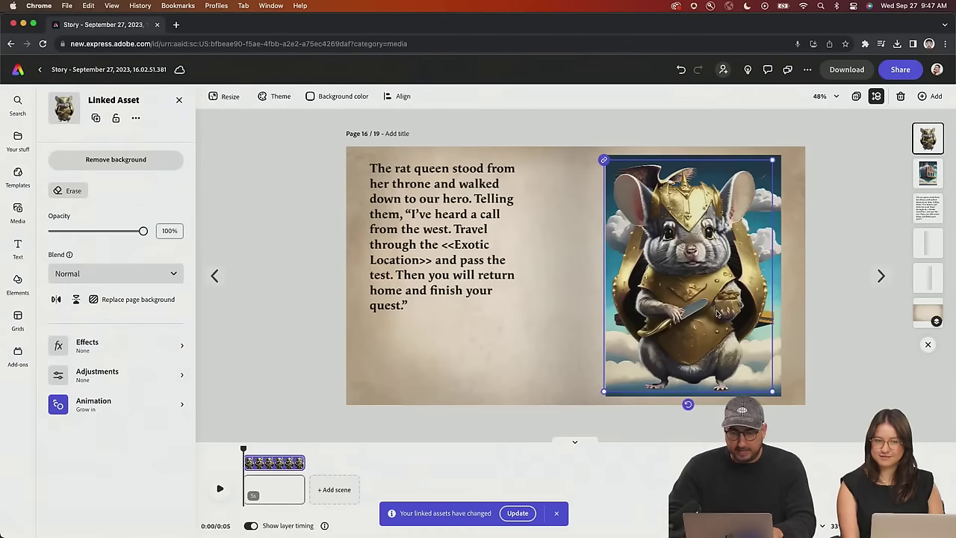
{"action": "left_click_drag", "start_coordinate": [774, 161], "coordinate": [700, 258]}
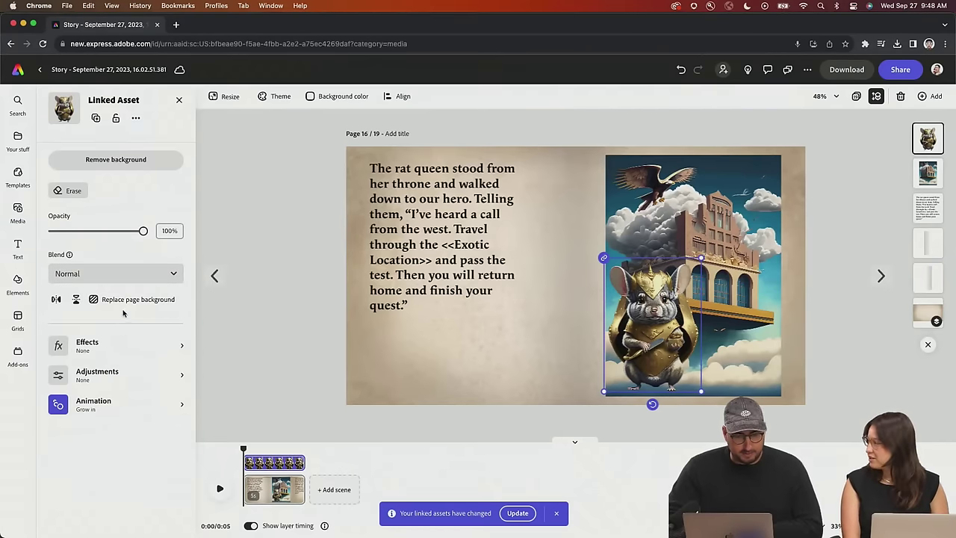
Erase the chinchilla's lower body with the Quick selection brush at size 20, leaving the head and shoulders
{"action": "left_click", "coordinate": [67, 190]}
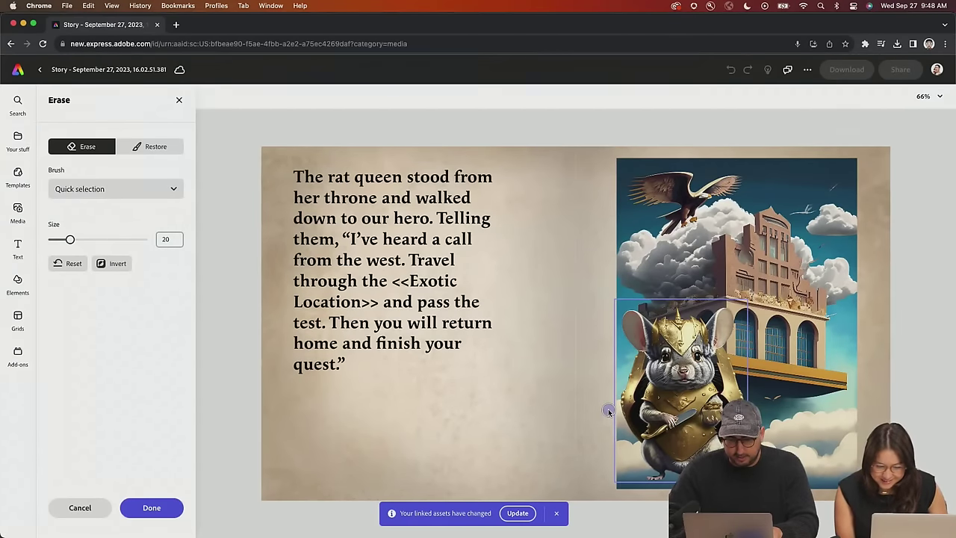
{"action": "left_click_drag", "start_coordinate": [609, 411], "coordinate": [675, 413]}
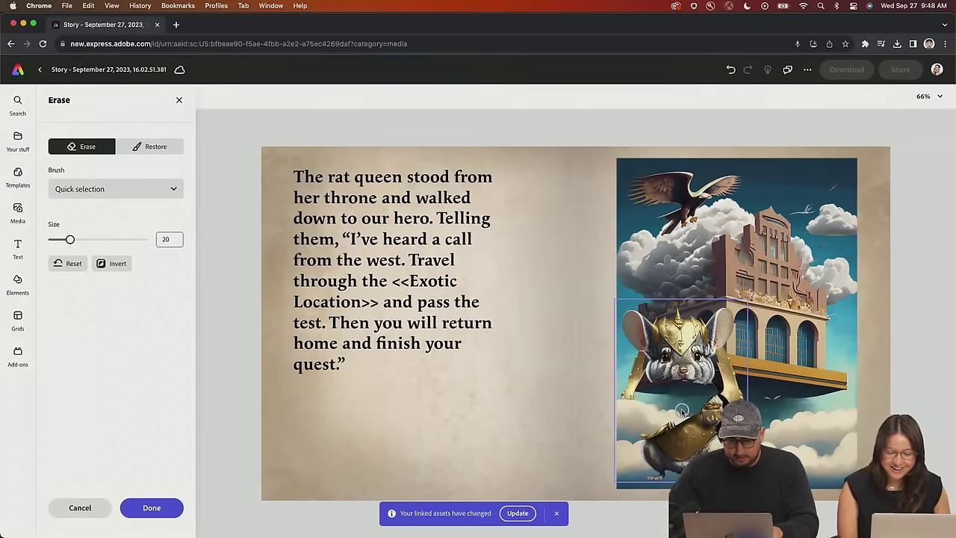
{"action": "left_click_drag", "start_coordinate": [603, 438], "coordinate": [689, 437]}
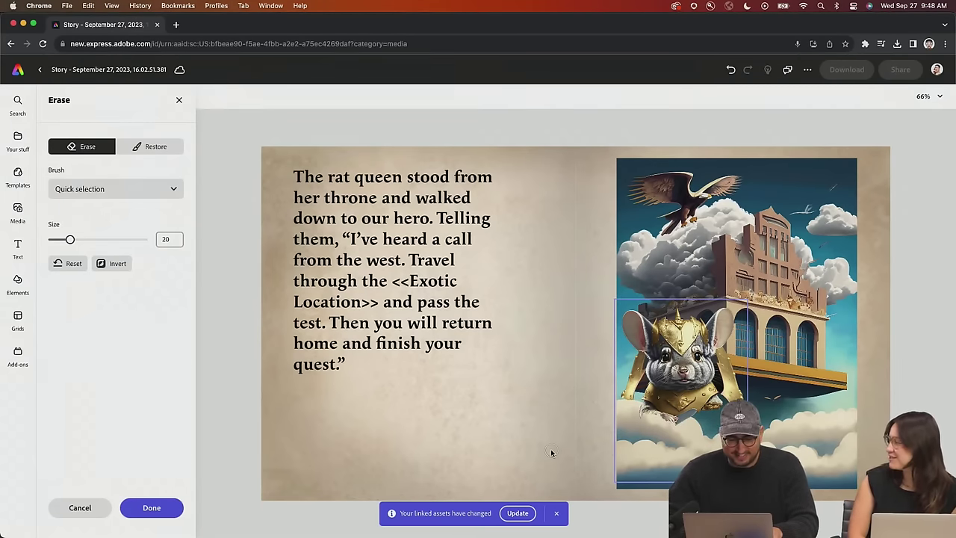
{"action": "left_click", "coordinate": [151, 508]}
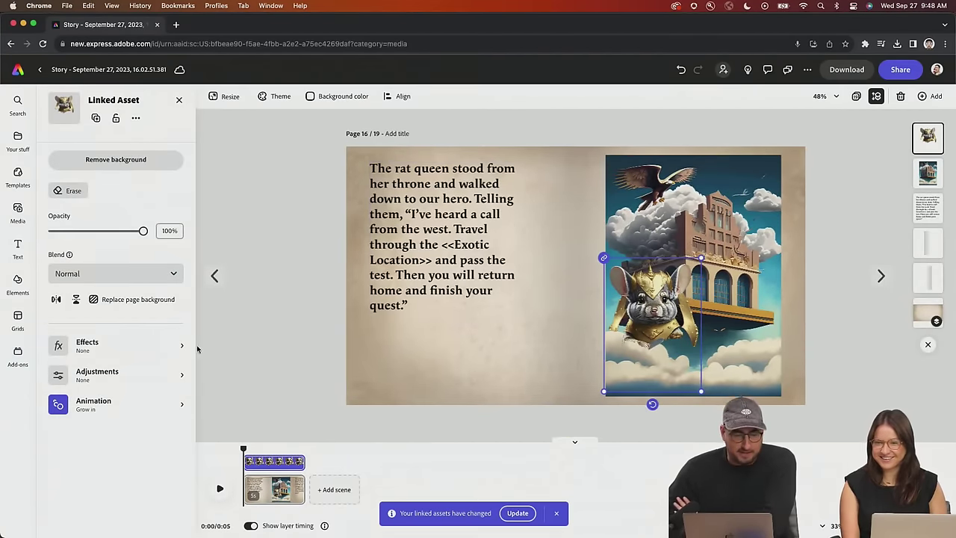
Darken the chinchilla with brightness, highlights and shadows at -100 and contrast at 100, and set saturation to -100
{"action": "left_click", "coordinate": [99, 374]}
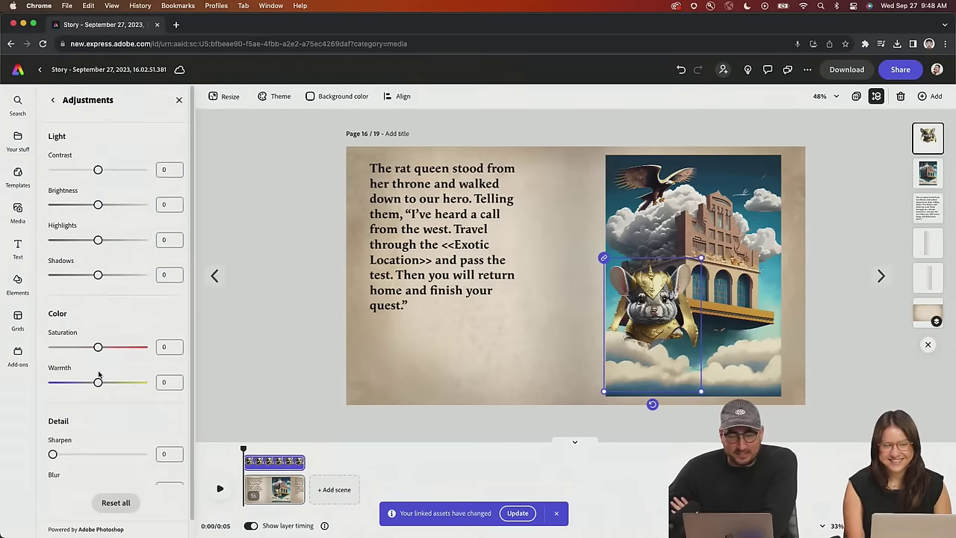
{"action": "left_click_drag", "start_coordinate": [97, 204], "coordinate": [22, 207]}
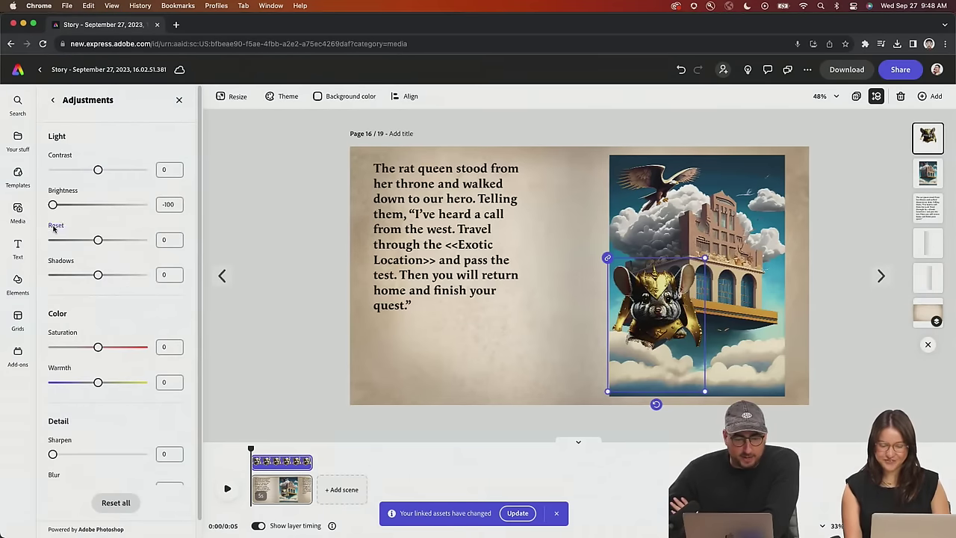
{"action": "left_click_drag", "start_coordinate": [97, 240], "coordinate": [18, 239]}
{"action": "left_click_drag", "start_coordinate": [97, 275], "coordinate": [18, 278]}
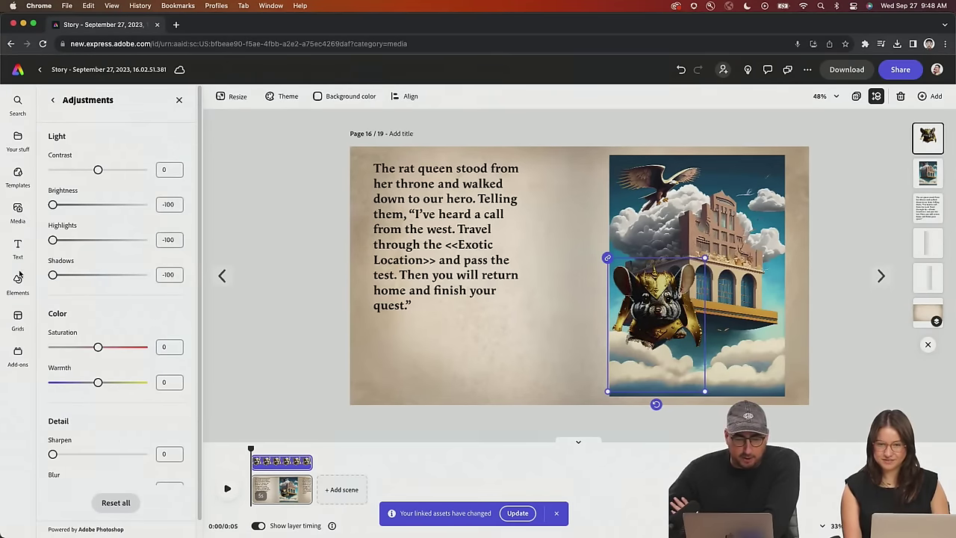
{"action": "left_click_drag", "start_coordinate": [97, 170], "coordinate": [210, 170]}
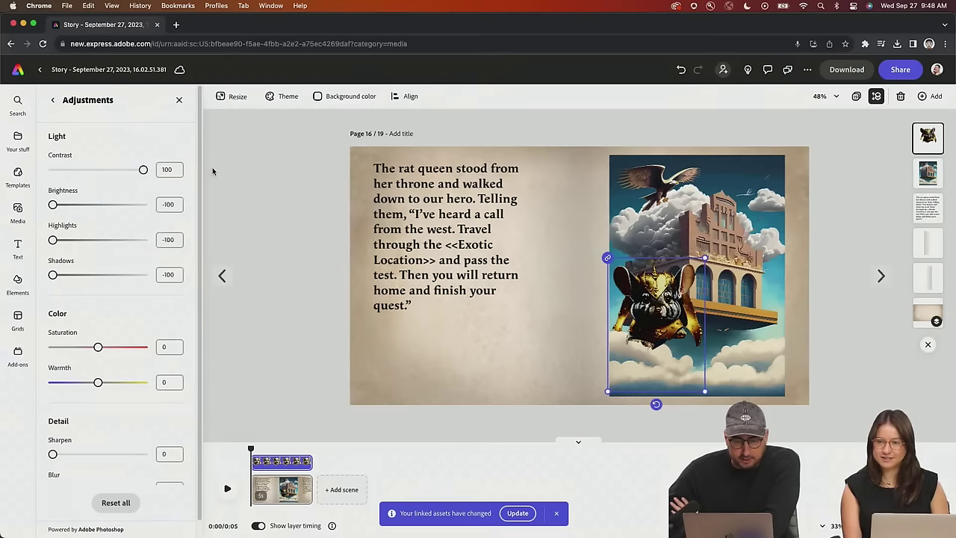
{"action": "left_click_drag", "start_coordinate": [97, 346], "coordinate": [17, 349]}
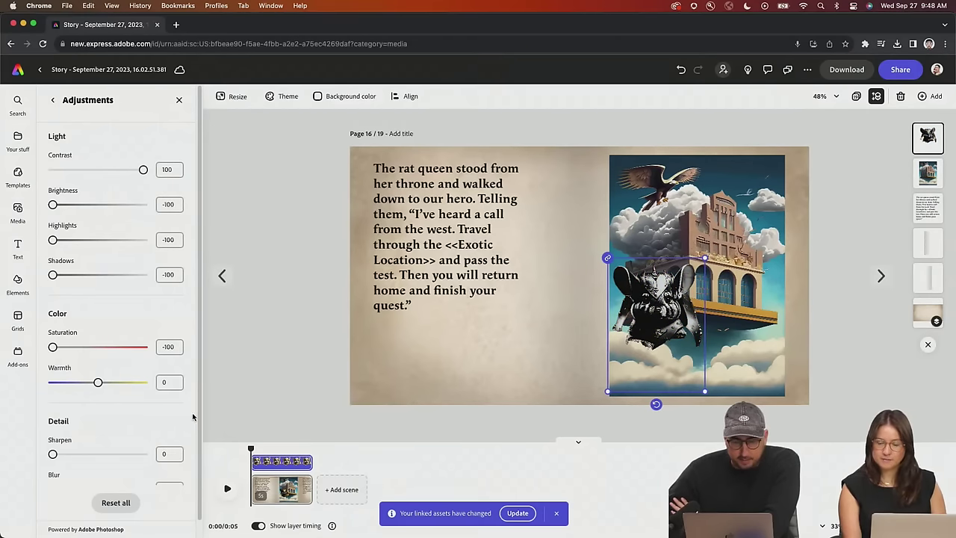
Set the chinchilla's blur to 15 and its blend mode to Multiply to form a soft shadow
{"action": "scroll", "coordinate": [134, 455], "scroll_direction": "down", "scroll_amount": 2}
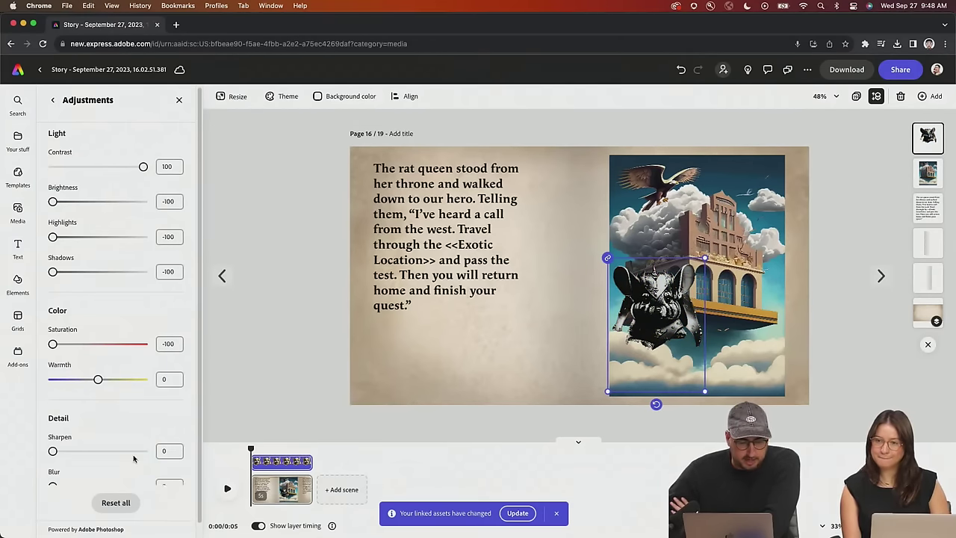
{"action": "left_click", "coordinate": [70, 472]}
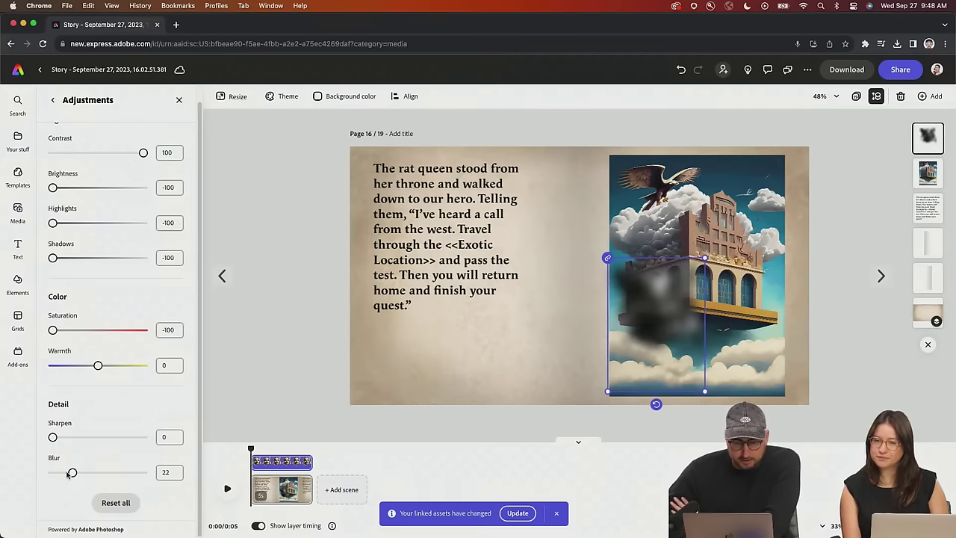
{"action": "left_click_drag", "start_coordinate": [69, 474], "coordinate": [64, 473]}
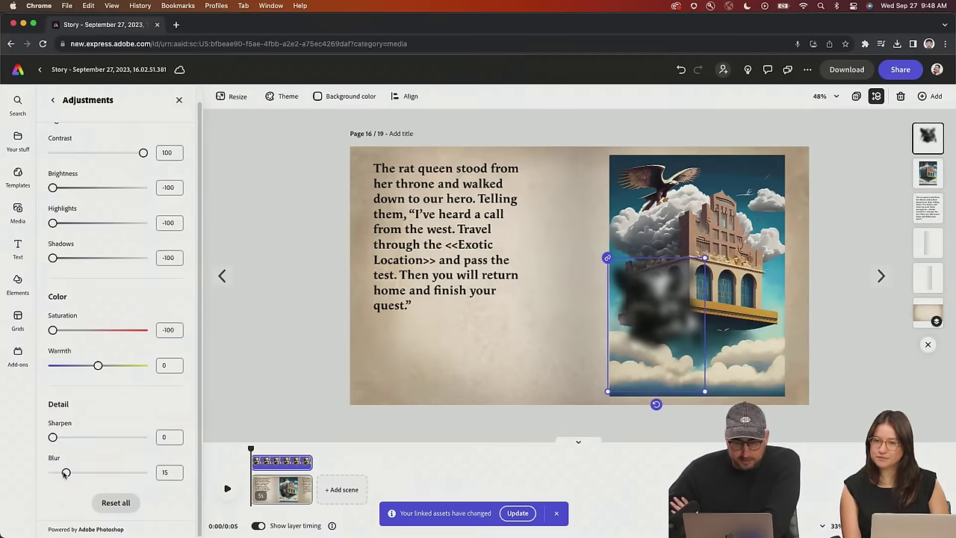
{"action": "left_click", "coordinate": [53, 99]}
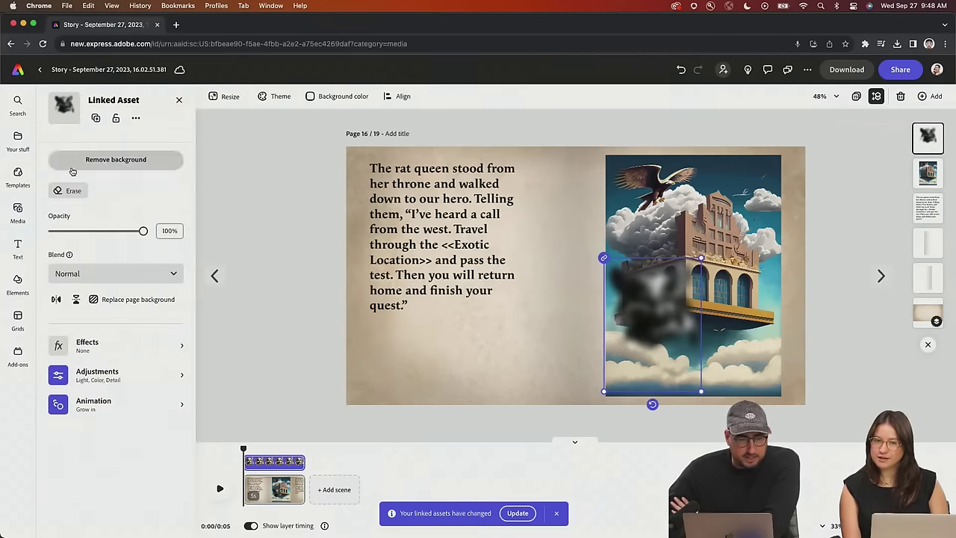
{"action": "left_click", "coordinate": [115, 274]}
{"action": "left_click", "coordinate": [114, 345]}
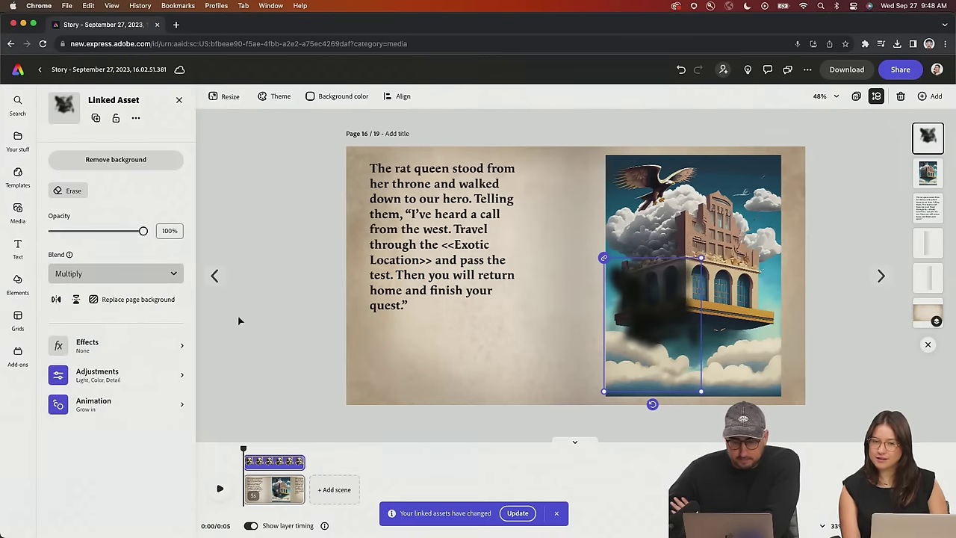
Resize the blurred shadow and position it over the clouds just beneath the floating mall
{"action": "left_click_drag", "start_coordinate": [699, 259], "coordinate": [744, 199]}
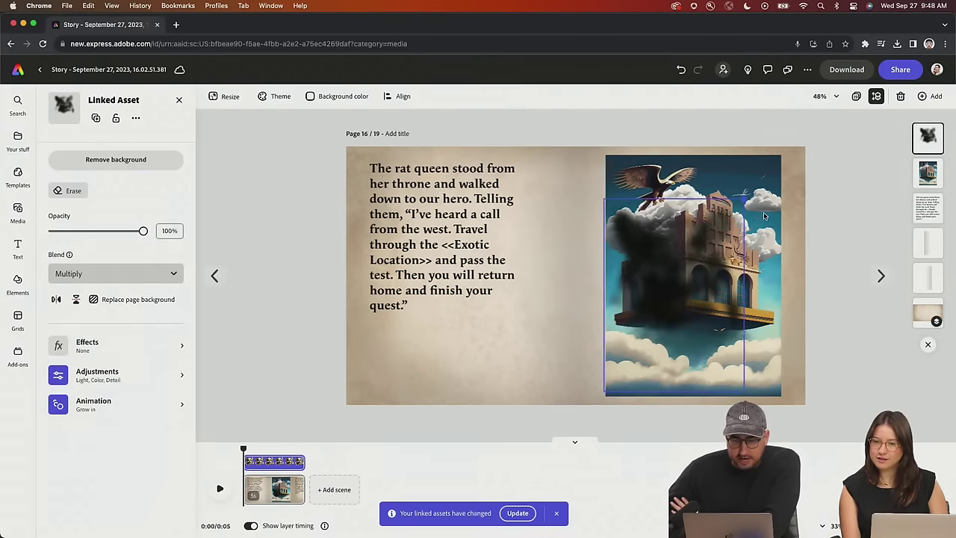
{"action": "left_click_drag", "start_coordinate": [711, 241], "coordinate": [730, 325]}
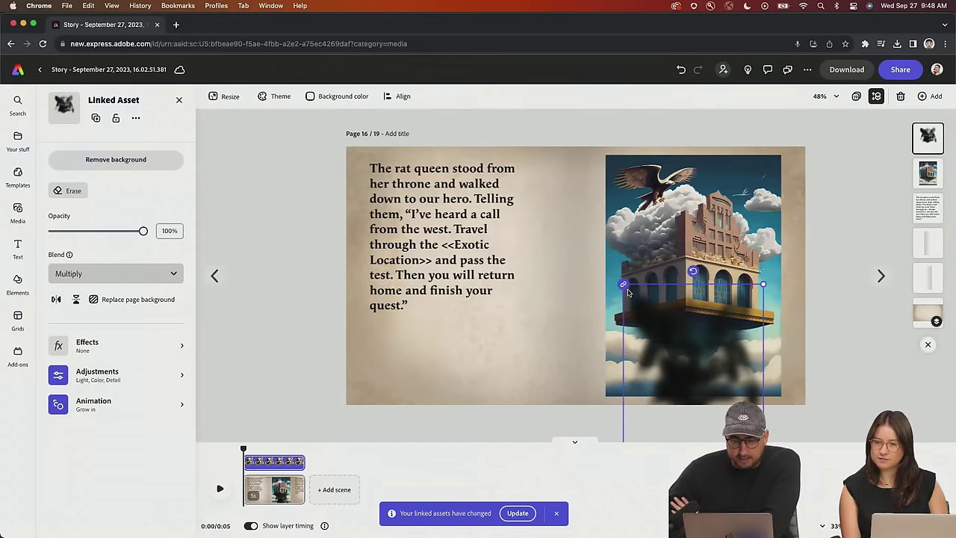
{"action": "left_click_drag", "start_coordinate": [765, 291], "coordinate": [699, 342]}
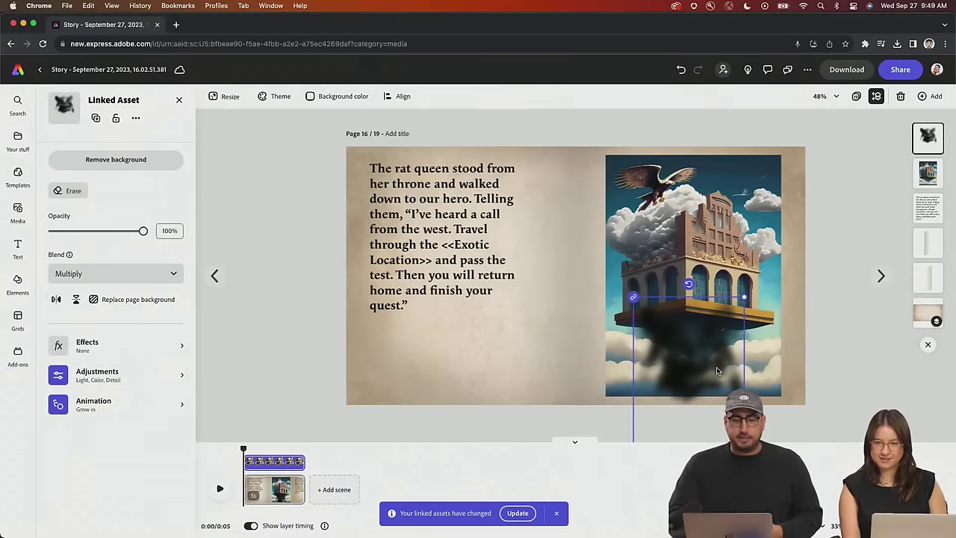
{"action": "left_click", "coordinate": [468, 336]}
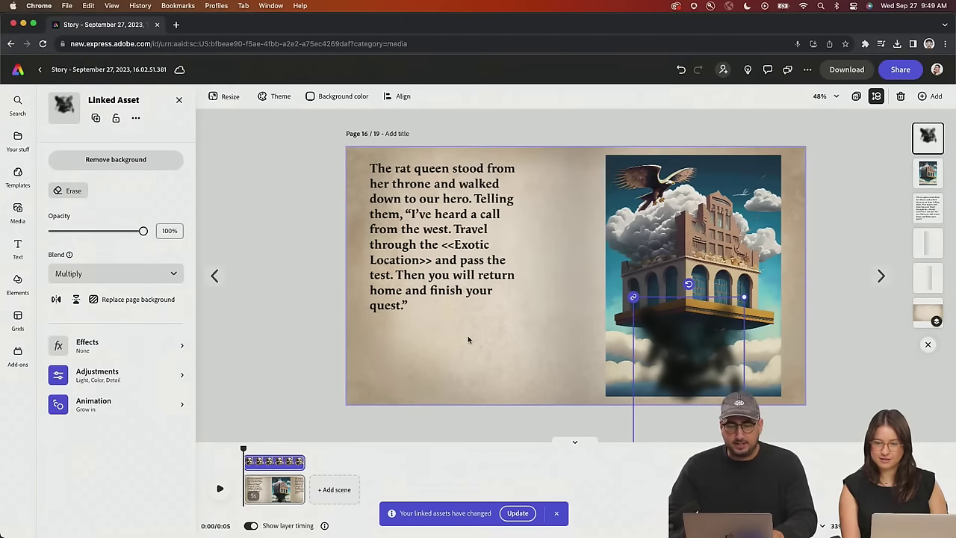
Switch to Photoshop, copy the upper two-thirds of the chinchilla image, close that file, and paste the copy into a new clipboard-sized document
{"action": "key", "text": "super+Tab"}
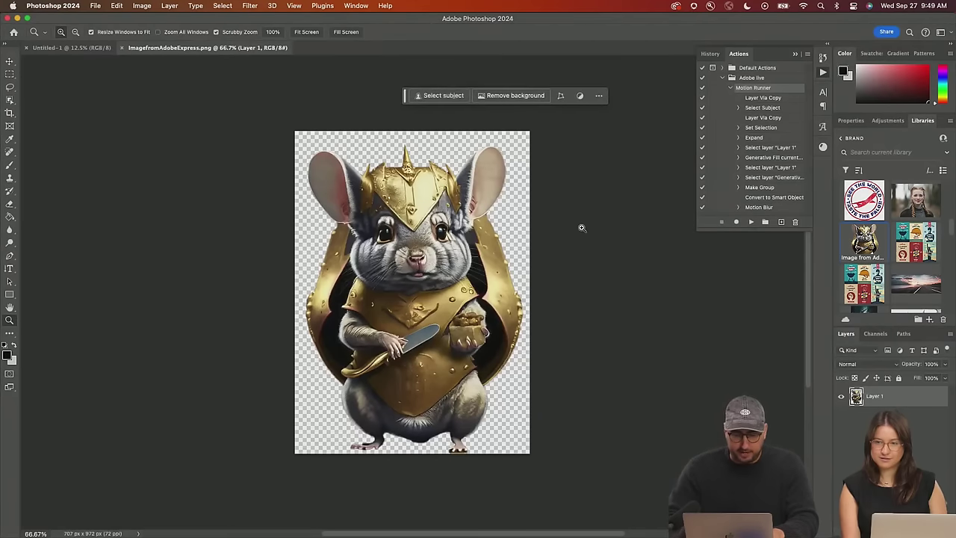
{"action": "key", "text": "m"}
{"action": "left_click_drag", "start_coordinate": [291, 112], "coordinate": [565, 350]}
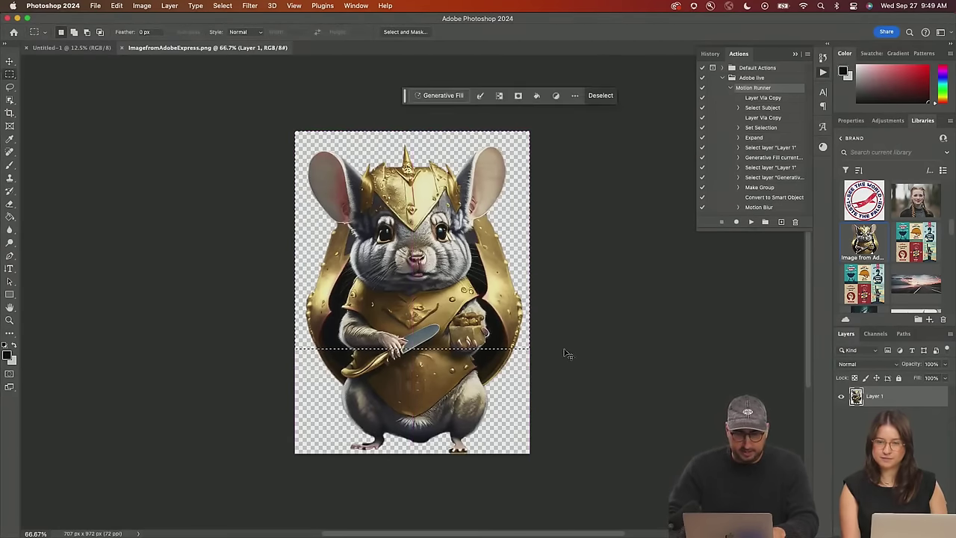
{"action": "key", "text": "super+w"}
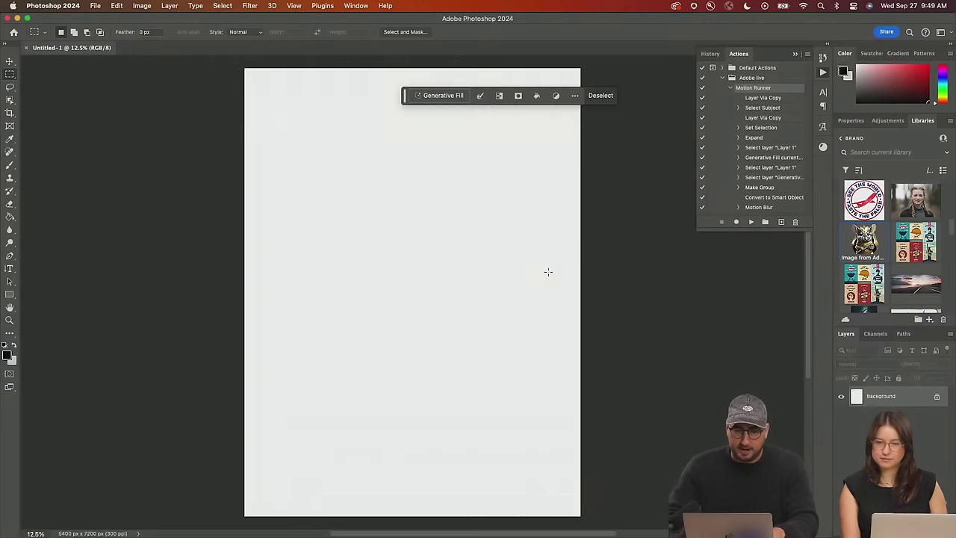
{"action": "key", "text": "super+n"}
{"action": "key", "text": "Return"}
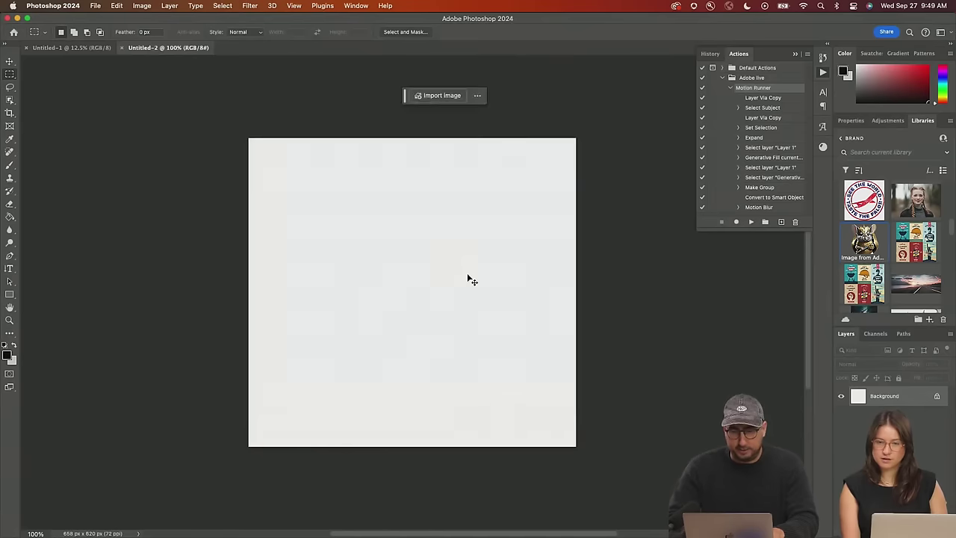
{"action": "key", "text": "super+v"}
Fill the chinchilla's outline with black on a new layer, and hide the original chinchilla and background layers
{"action": "left_click", "coordinate": [841, 417]}
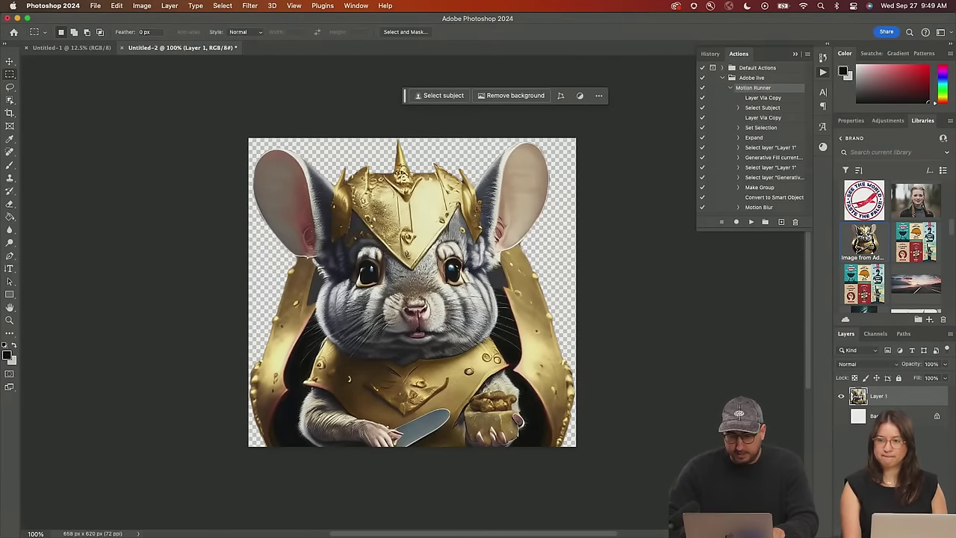
{"action": "left_click", "coordinate": [857, 395], "text": "super"}
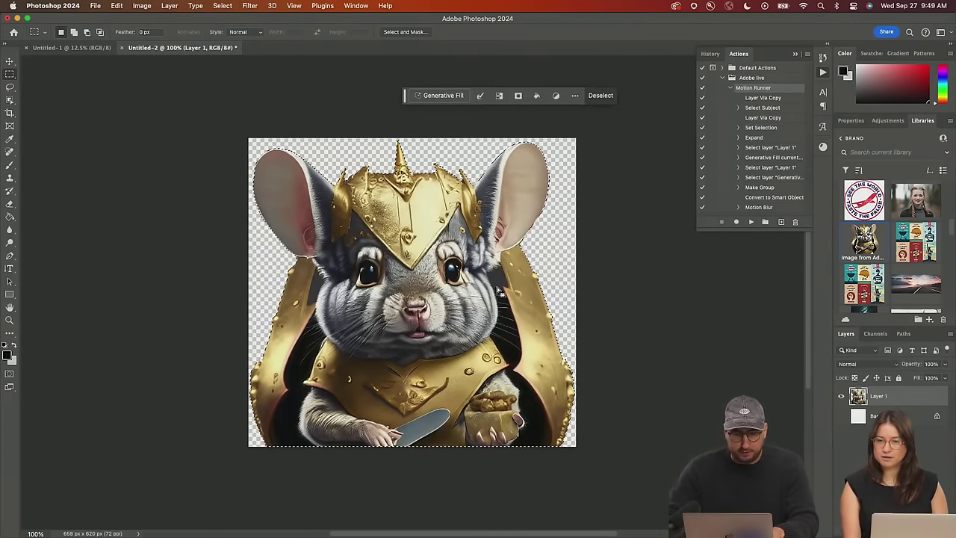
{"action": "key", "text": "g"}
{"action": "key", "text": "super+shift+n"}
{"action": "key", "text": "Return"}
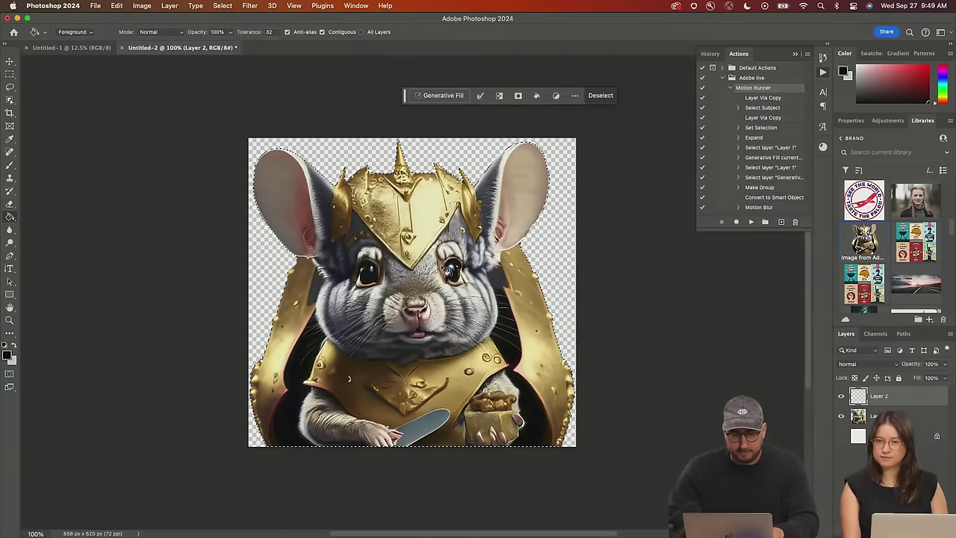
{"action": "left_click", "coordinate": [440, 266]}
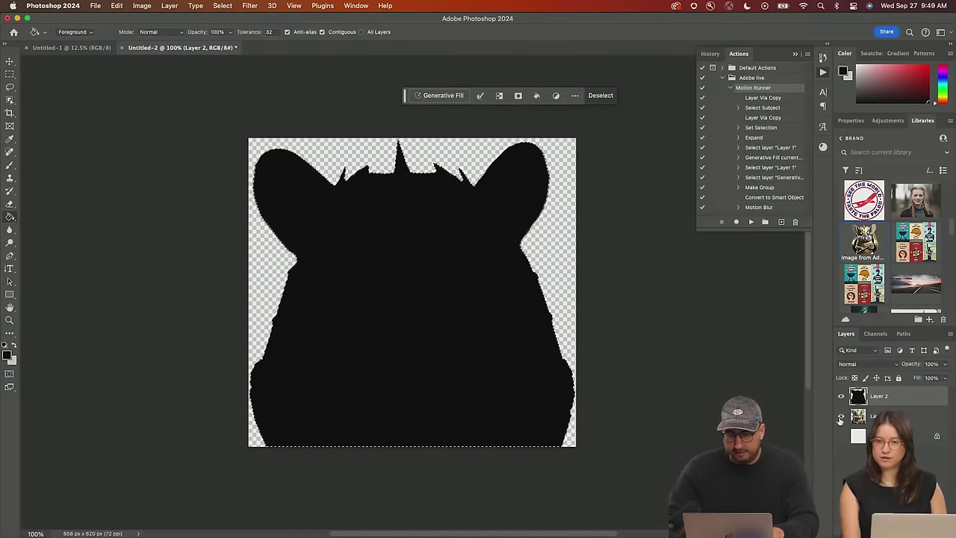
{"action": "key", "text": "super+d"}
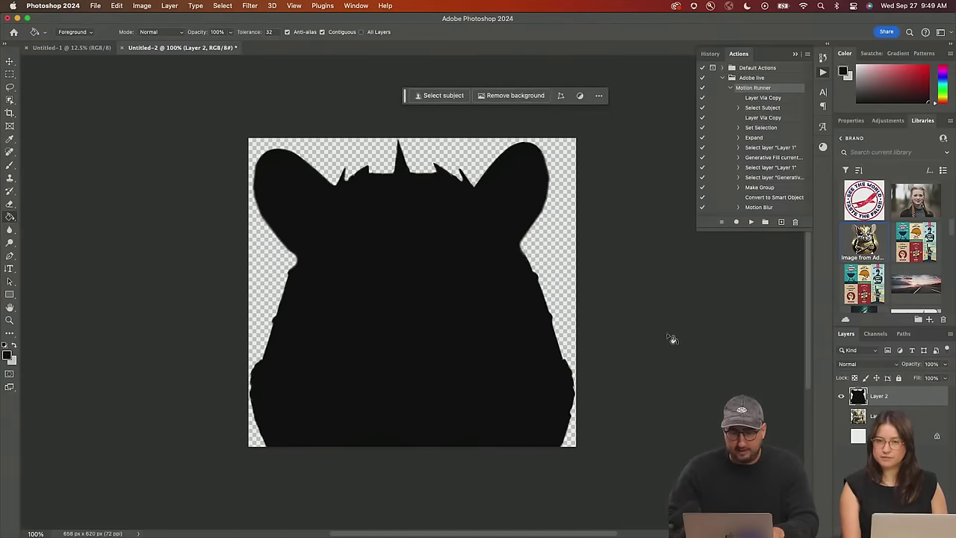
Copy the black silhouette, switch to Adobe Express, and paste it over the lower part of the floating mall on page 16
{"action": "key", "text": "super+a"}
{"action": "key", "text": "super+c"}
{"action": "key", "text": "super+Tab"}
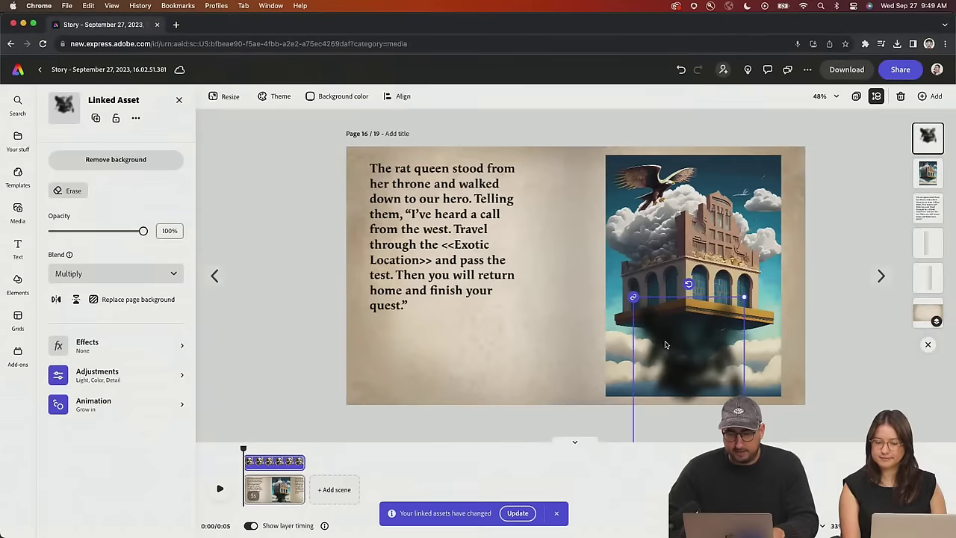
{"action": "key", "text": "super+v"}
{"action": "left_click_drag", "start_coordinate": [545, 270], "coordinate": [706, 363]}
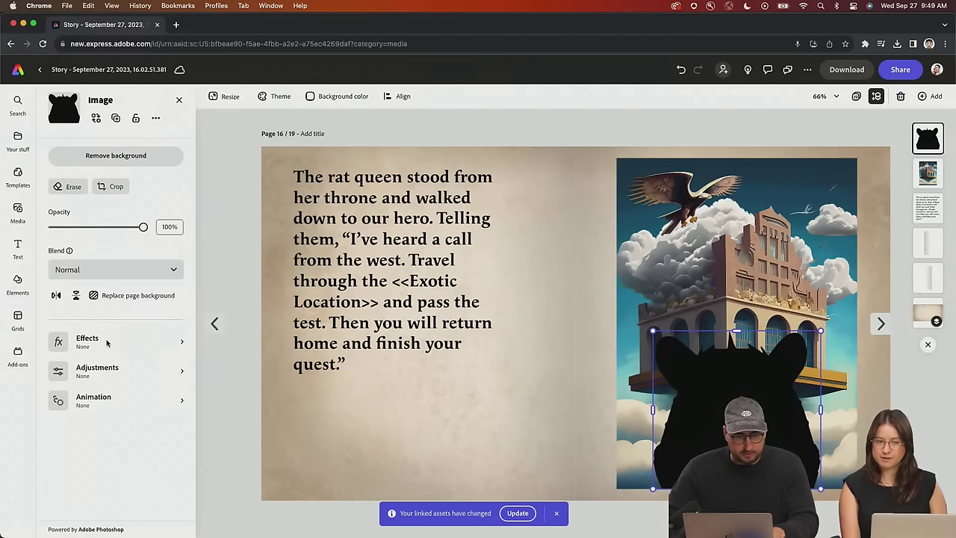
Set the pasted silhouette's blur to 29 in its adjustments
{"action": "left_click", "coordinate": [107, 342]}
{"action": "left_click", "coordinate": [51, 99]}
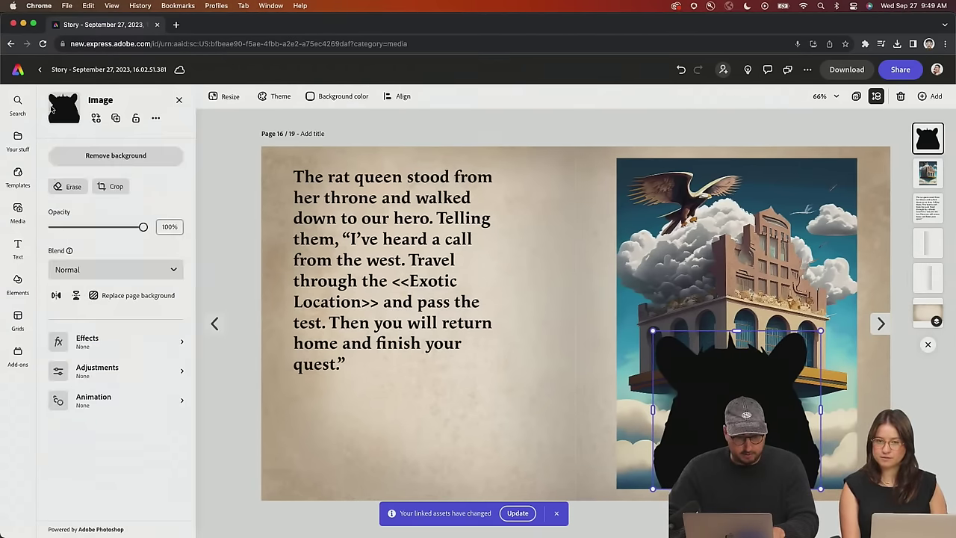
{"action": "left_click", "coordinate": [107, 373]}
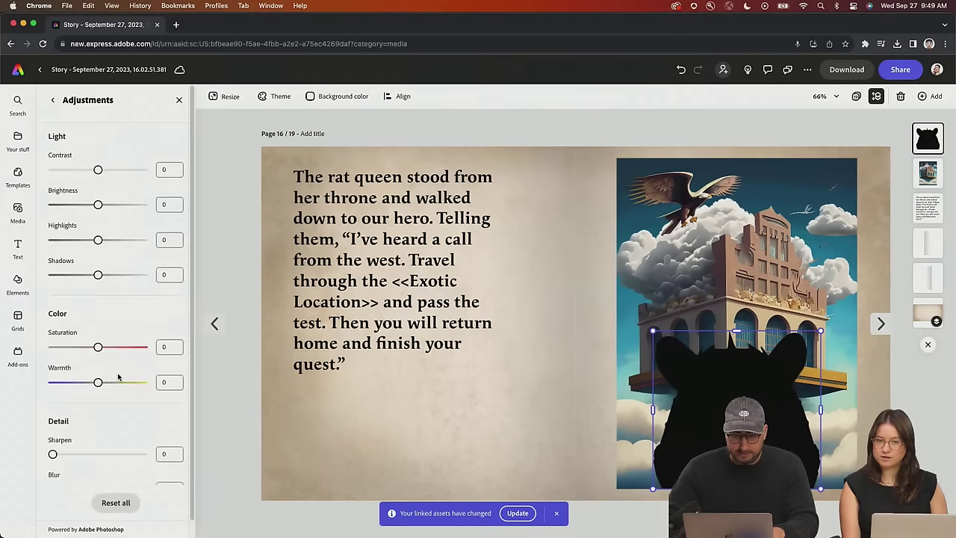
{"action": "scroll", "coordinate": [117, 379], "scroll_direction": "down", "scroll_amount": 1}
{"action": "left_click_drag", "start_coordinate": [83, 469], "coordinate": [71, 472]}
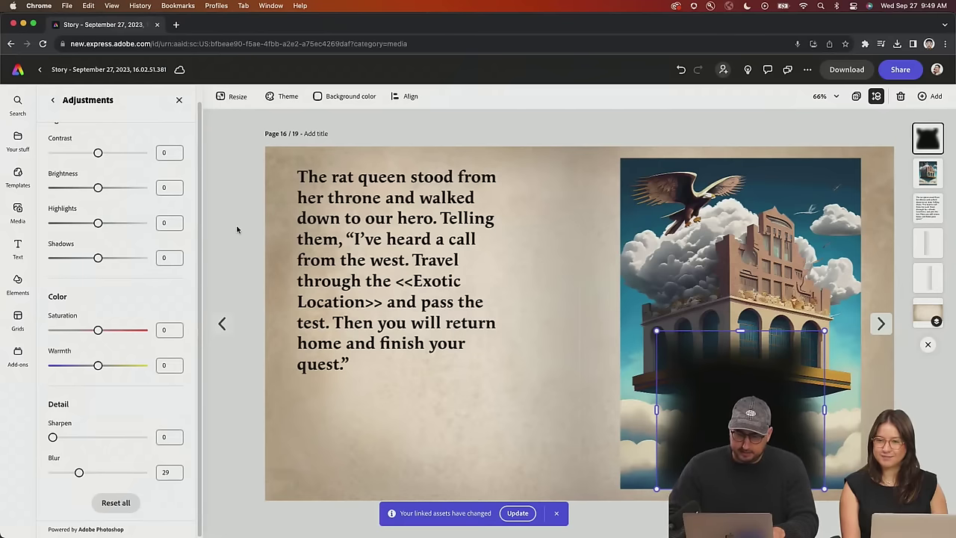
Shrink the blurred silhouette beneath the floating mall, and remove it from the page
{"action": "left_click_drag", "start_coordinate": [824, 335], "coordinate": [763, 400]}
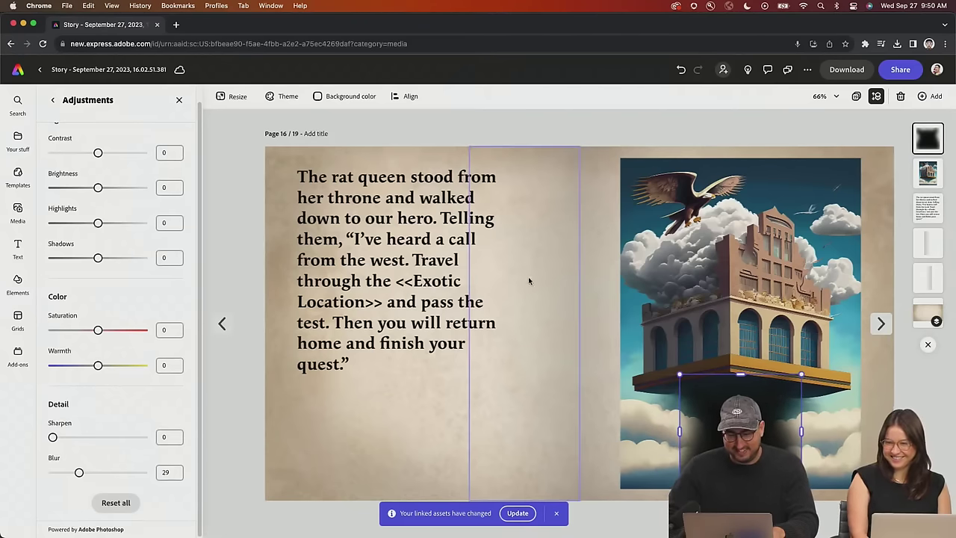
{"action": "left_click", "coordinate": [662, 132]}
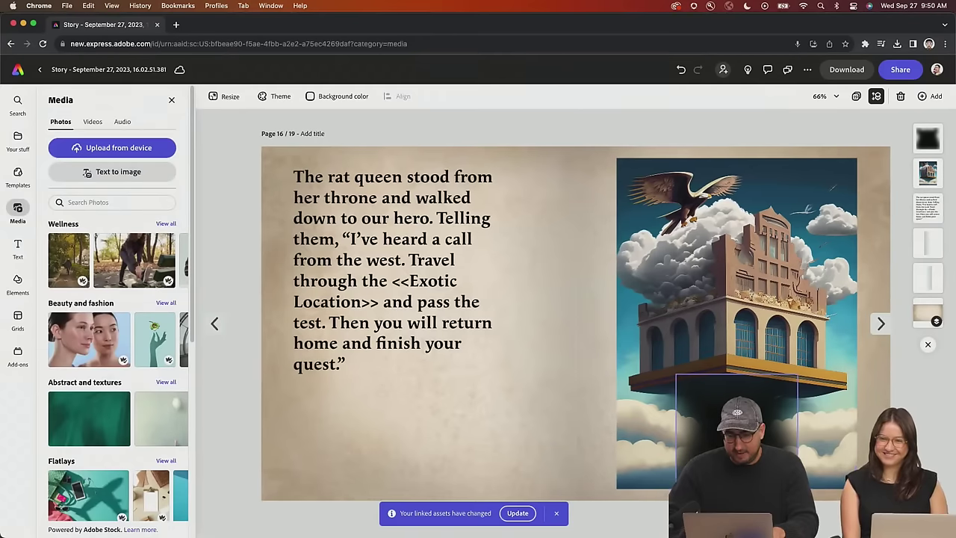
{"action": "left_click", "coordinate": [737, 385]}
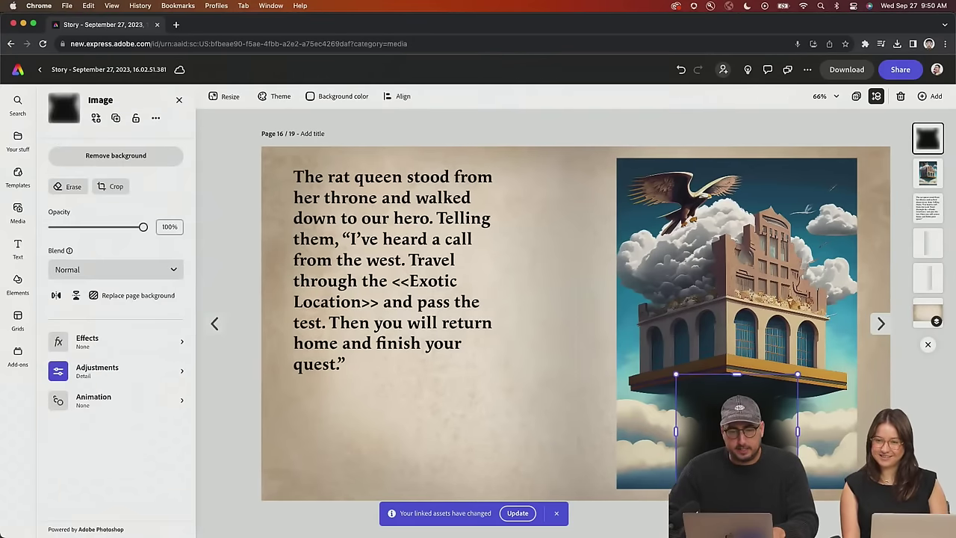
{"action": "left_click_drag", "start_coordinate": [677, 437], "coordinate": [637, 442]}
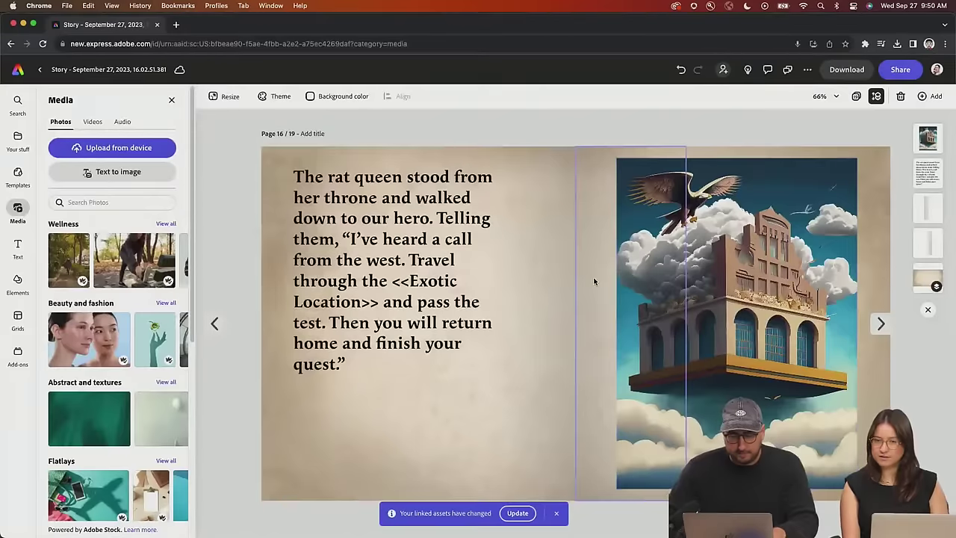
Switch to Photoshop and expand the canvas to about 948 x 689 px with transparent fill, adding room above and on both sides of the silhouette
{"action": "key", "text": "super+Tab"}
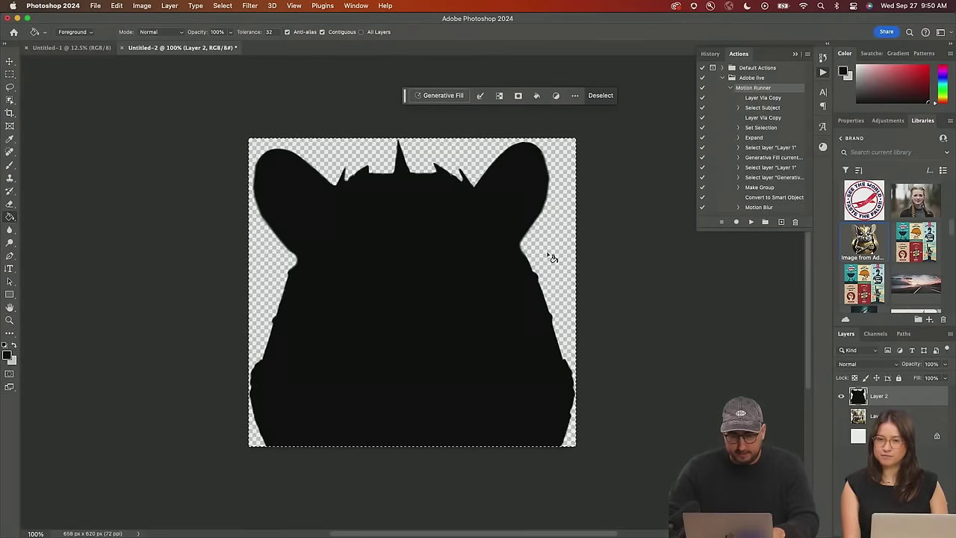
{"action": "key", "text": "c"}
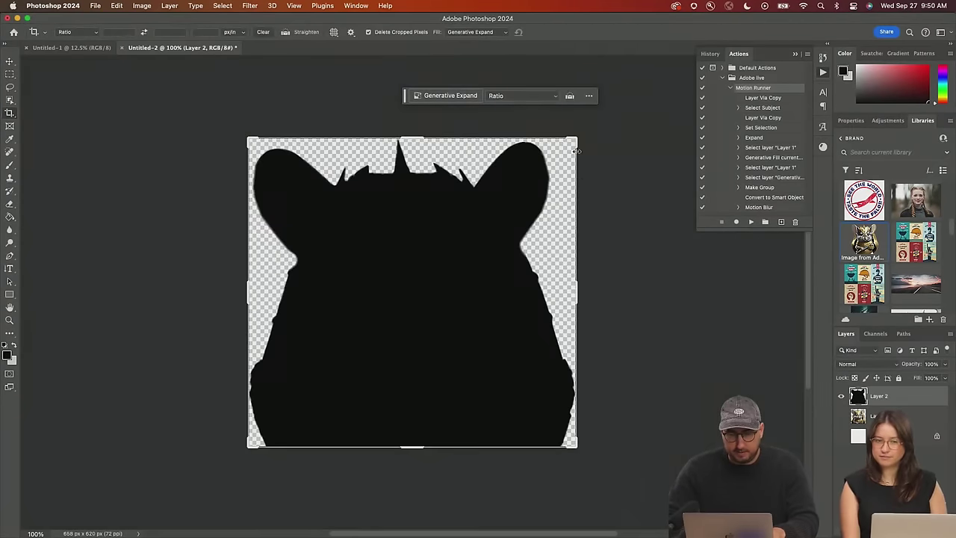
{"action": "left_click", "coordinate": [494, 33]}
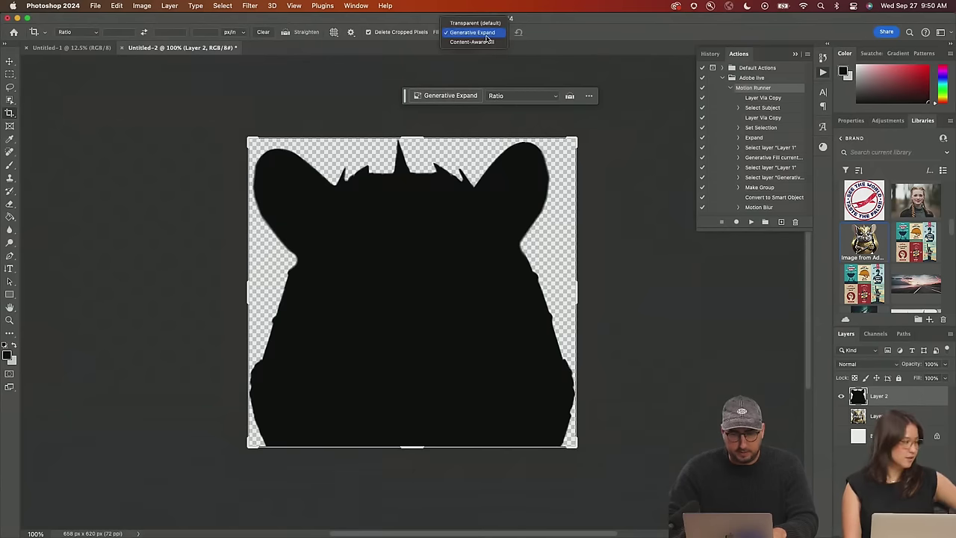
{"action": "left_click", "coordinate": [472, 23]}
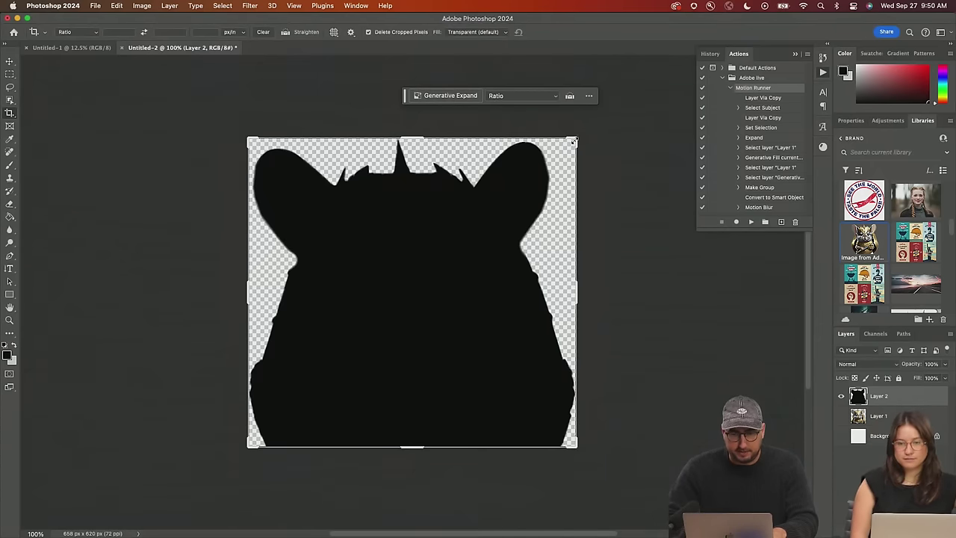
{"action": "left_click_drag", "start_coordinate": [573, 140], "coordinate": [647, 107]}
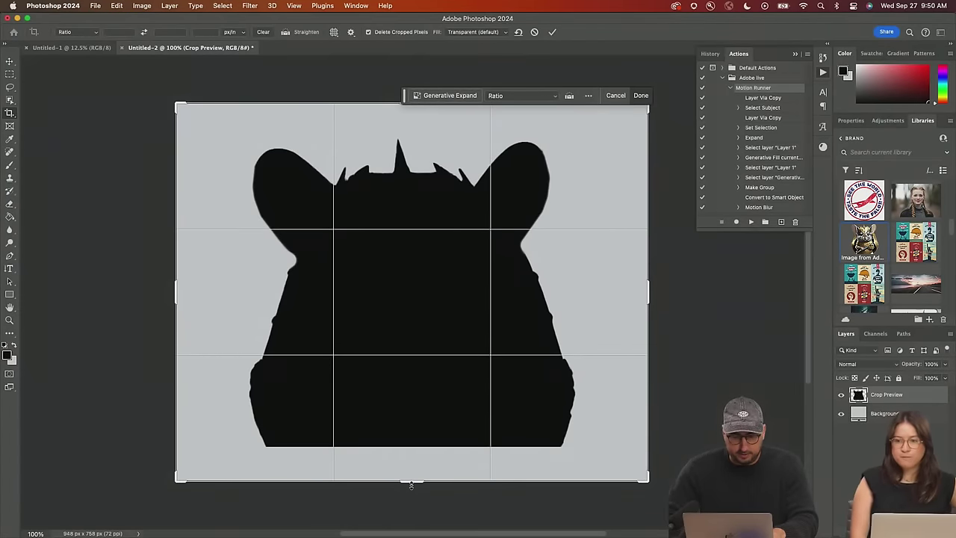
{"action": "left_click_drag", "start_coordinate": [410, 485], "coordinate": [411, 463]}
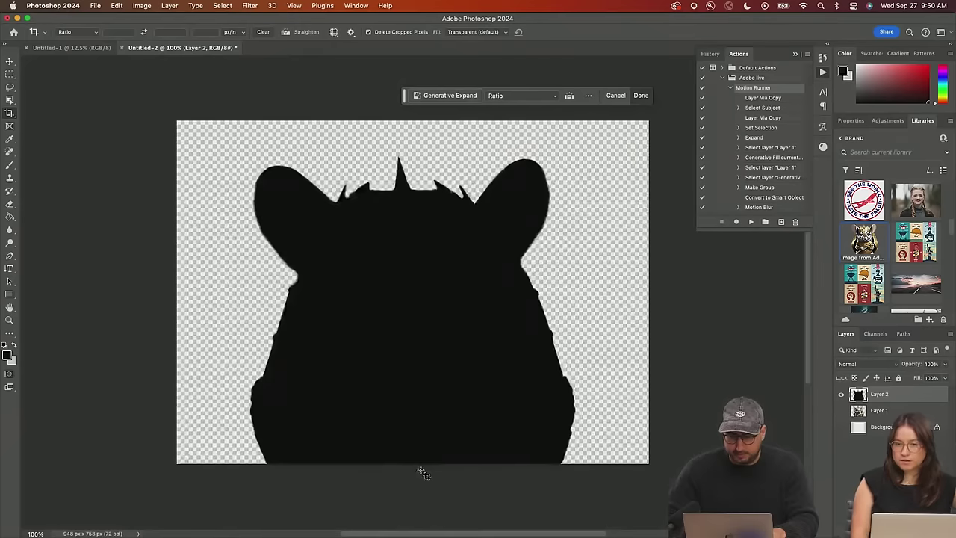
{"action": "key", "text": "Return"}
Apply a strong Gaussian Blur to the black silhouette layer to soften its edges
{"action": "left_click", "coordinate": [249, 5]}
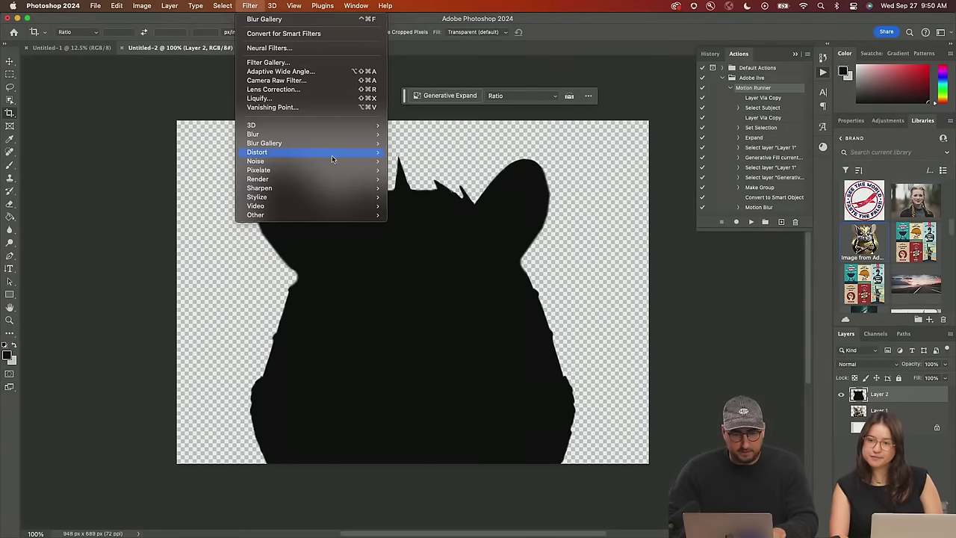
{"action": "mouse_move", "coordinate": [346, 133]}
{"action": "left_click", "coordinate": [416, 168]}
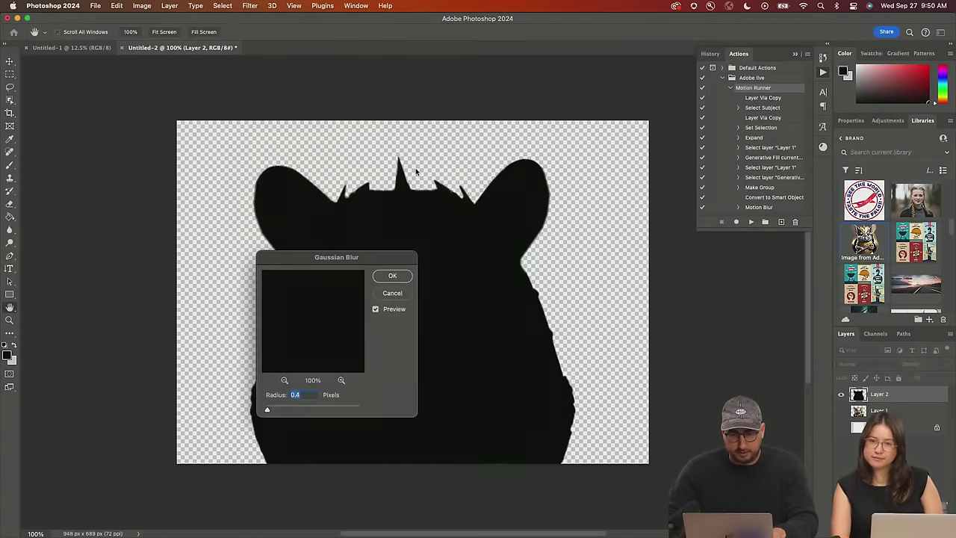
{"action": "left_click", "coordinate": [283, 411]}
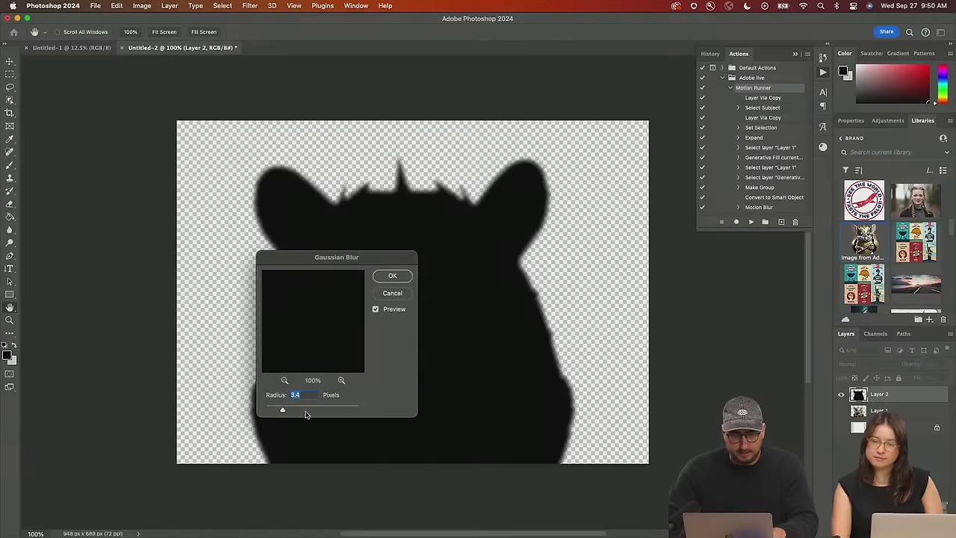
{"action": "left_click", "coordinate": [305, 411]}
{"action": "left_click", "coordinate": [393, 276]}
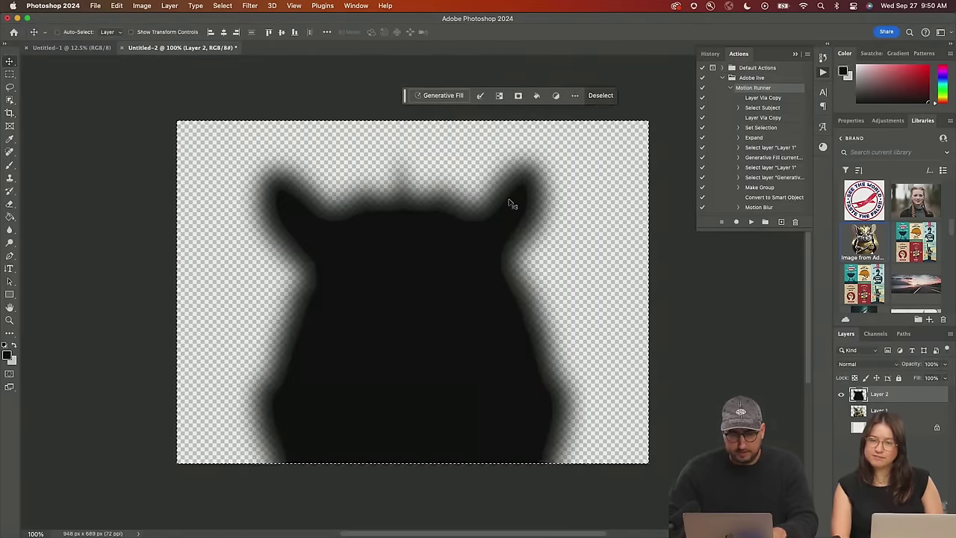
Copy the blurred silhouette into page 16 in Adobe Express, shrink it, and position it over the clouds beneath the floating mall
{"action": "key", "text": "super+Tab"}
{"action": "key", "text": "super+v"}
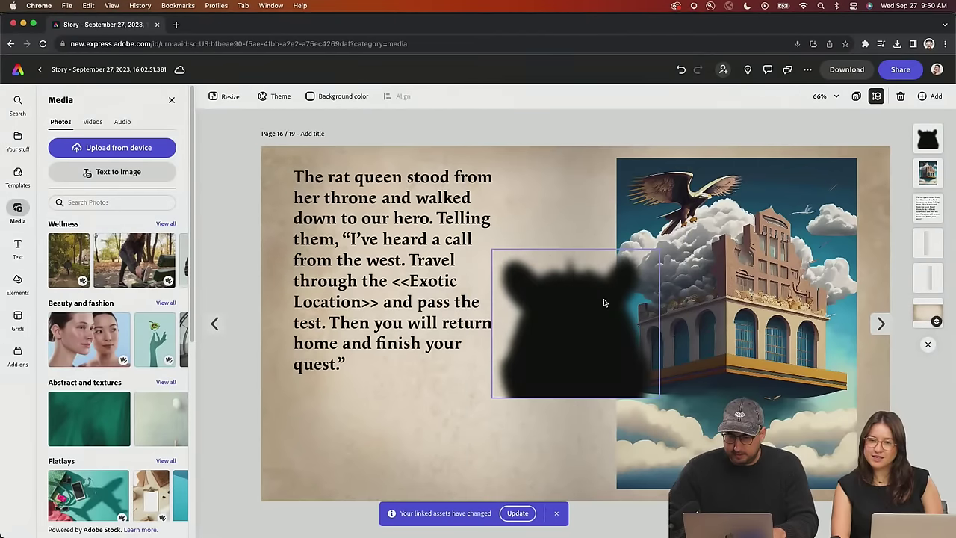
{"action": "left_click_drag", "start_coordinate": [605, 302], "coordinate": [755, 392]}
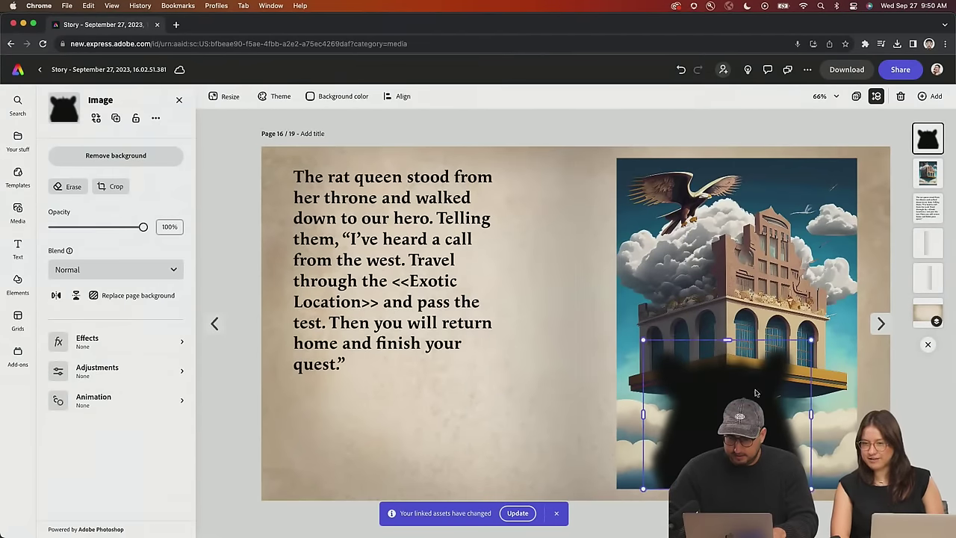
{"action": "left_click_drag", "start_coordinate": [812, 343], "coordinate": [763, 398]}
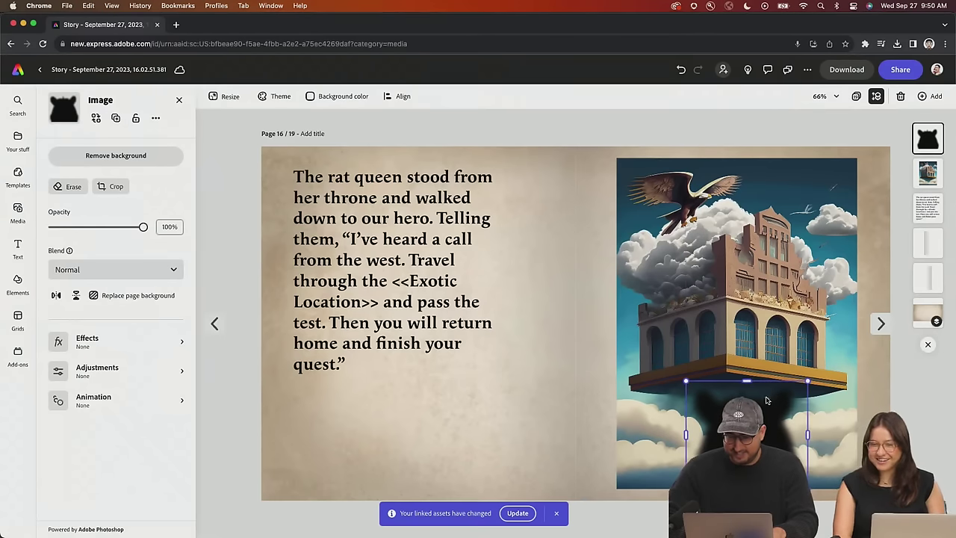
{"action": "left_click", "coordinate": [702, 134]}
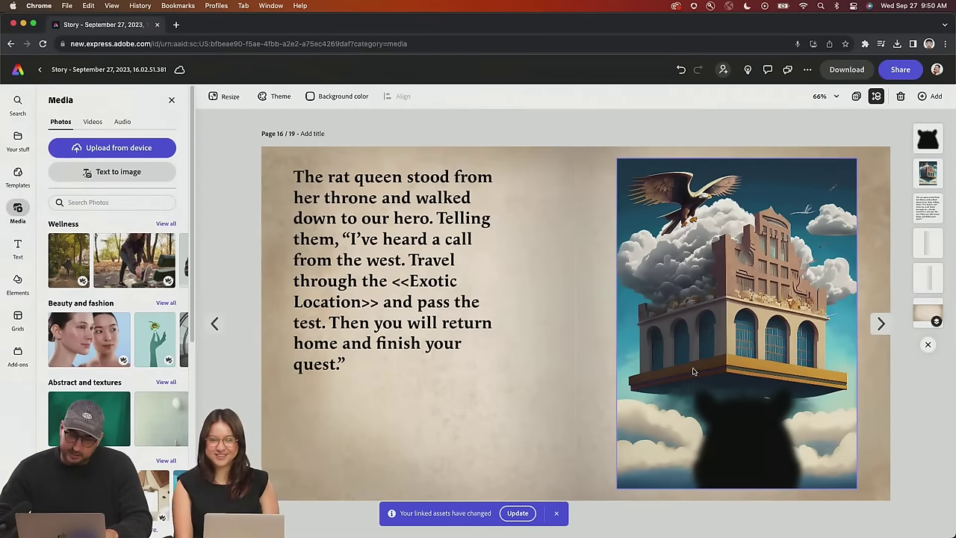
Search the stock videos for "clouds on black background" and browse the results for smoke or cloud footage
{"action": "left_click", "coordinate": [92, 121]}
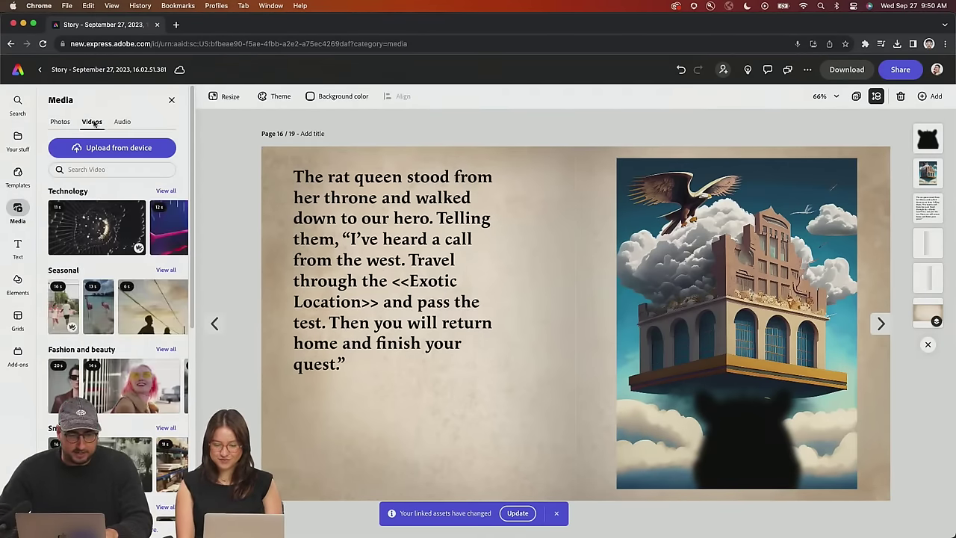
{"action": "left_click", "coordinate": [112, 171]}
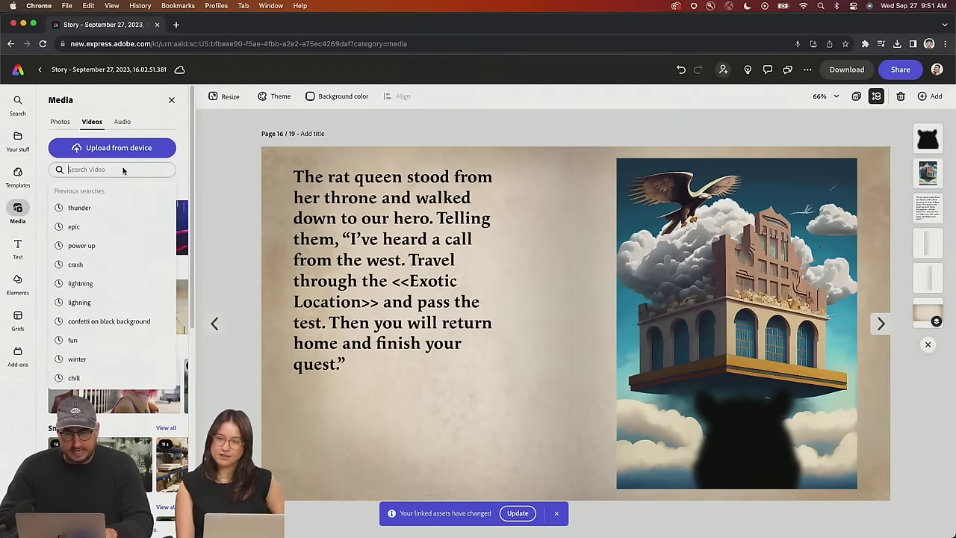
{"action": "type", "text": "clouds on black"}
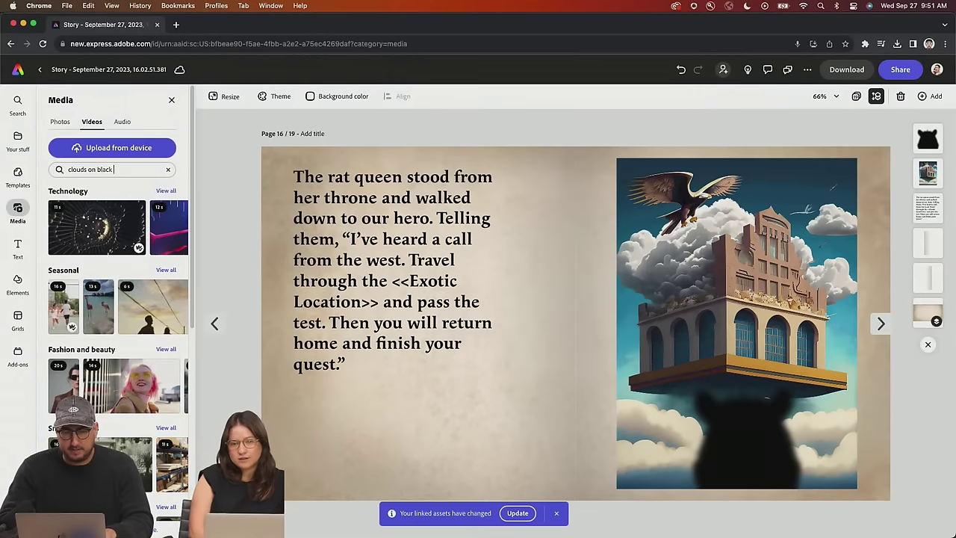
{"action": "type", "text": " background"}
{"action": "key", "text": "Return"}
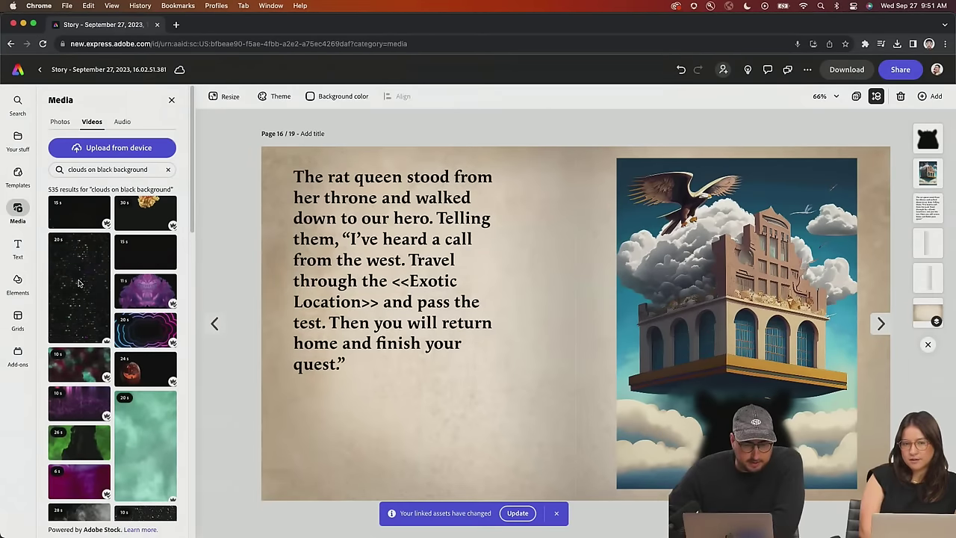
{"action": "scroll", "coordinate": [79, 285], "scroll_direction": "down", "scroll_amount": 5}
{"action": "scroll", "coordinate": [80, 287], "scroll_direction": "down", "scroll_amount": 1}
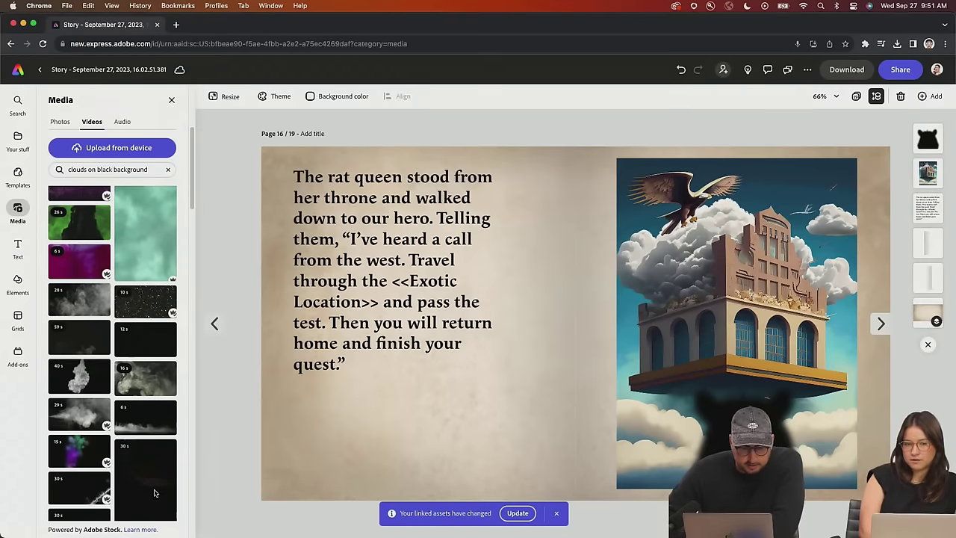
{"action": "scroll", "coordinate": [155, 493], "scroll_direction": "down", "scroll_amount": 2}
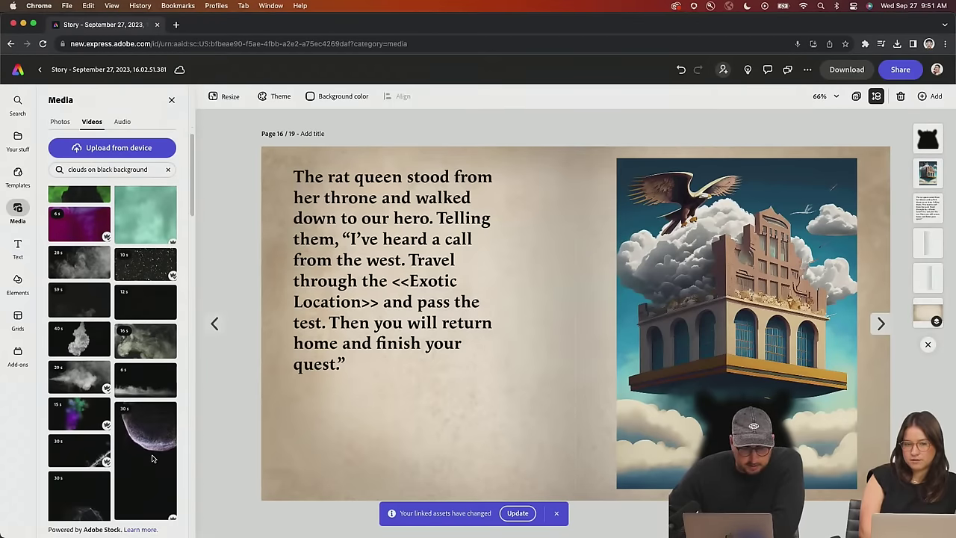
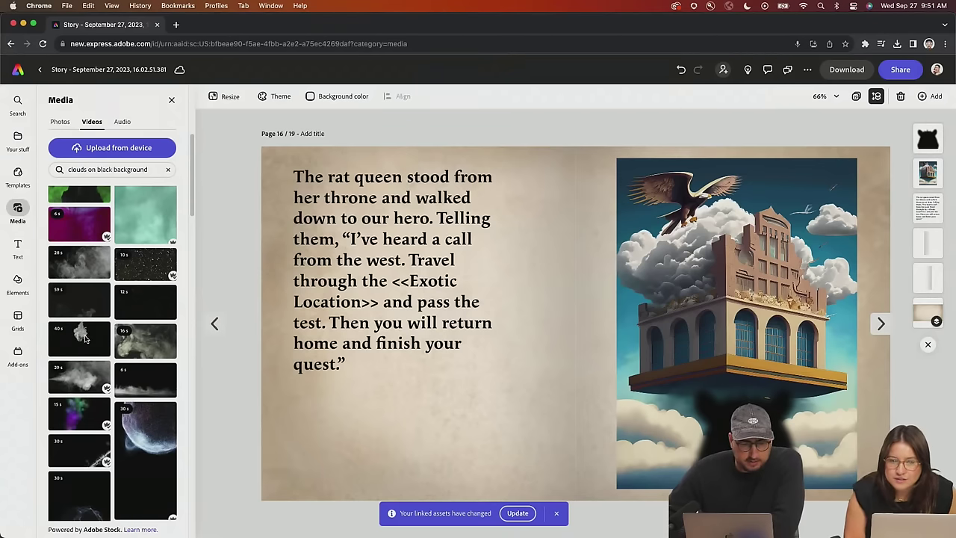
Add the 40-second smoke video to page 16, stretch it over the whole illustration, and set its blend mode to Screen
{"action": "left_click", "coordinate": [86, 338]}
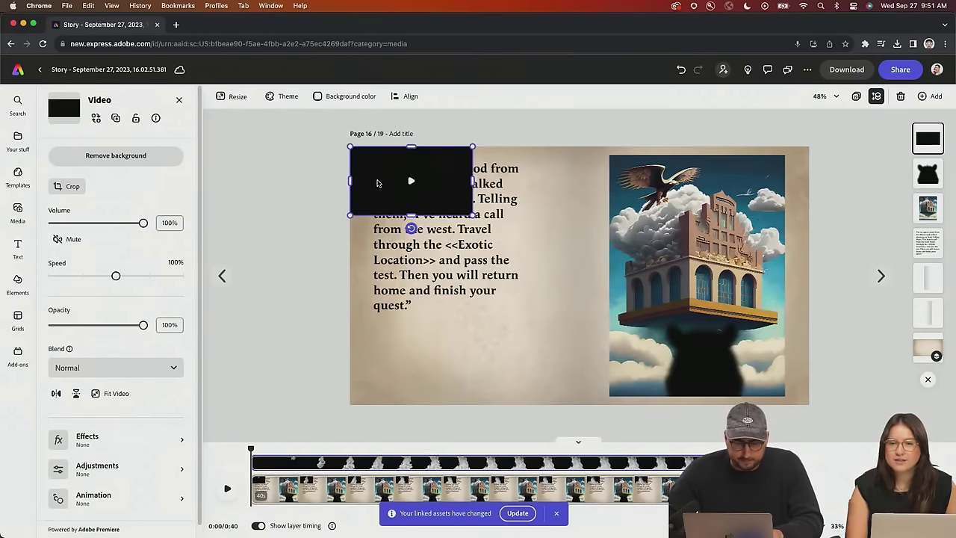
{"action": "left_click_drag", "start_coordinate": [377, 182], "coordinate": [636, 193]}
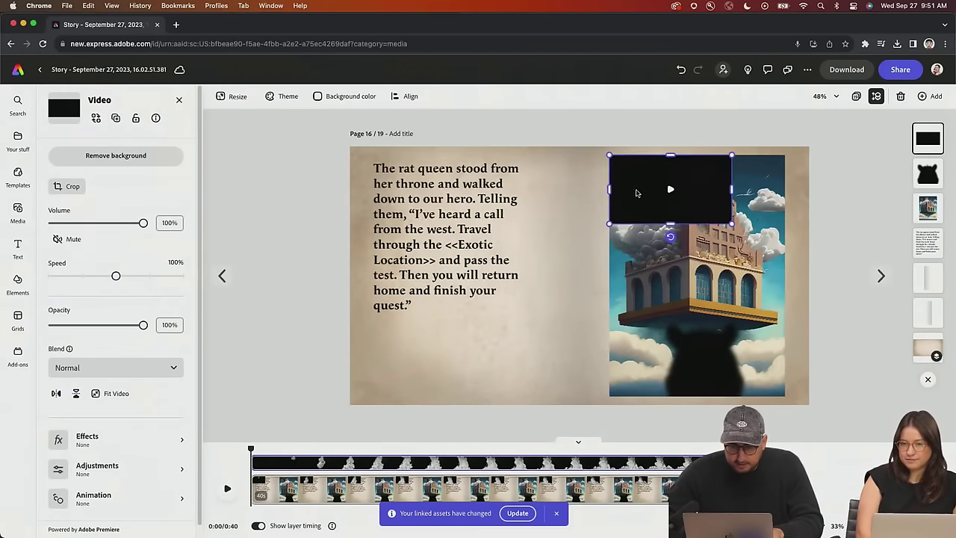
{"action": "left_click_drag", "start_coordinate": [729, 212], "coordinate": [776, 193]}
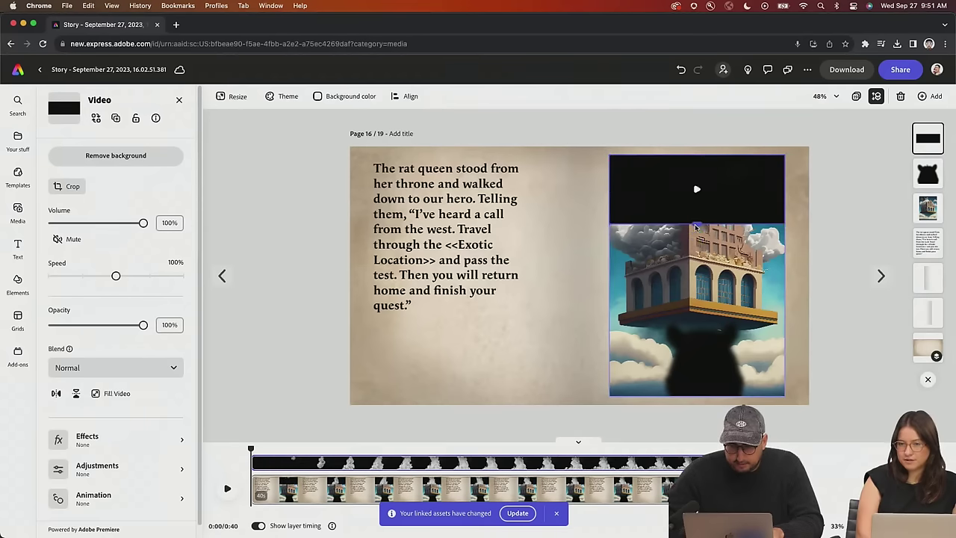
{"action": "left_click_drag", "start_coordinate": [695, 226], "coordinate": [695, 401]}
{"action": "left_click", "coordinate": [149, 367]}
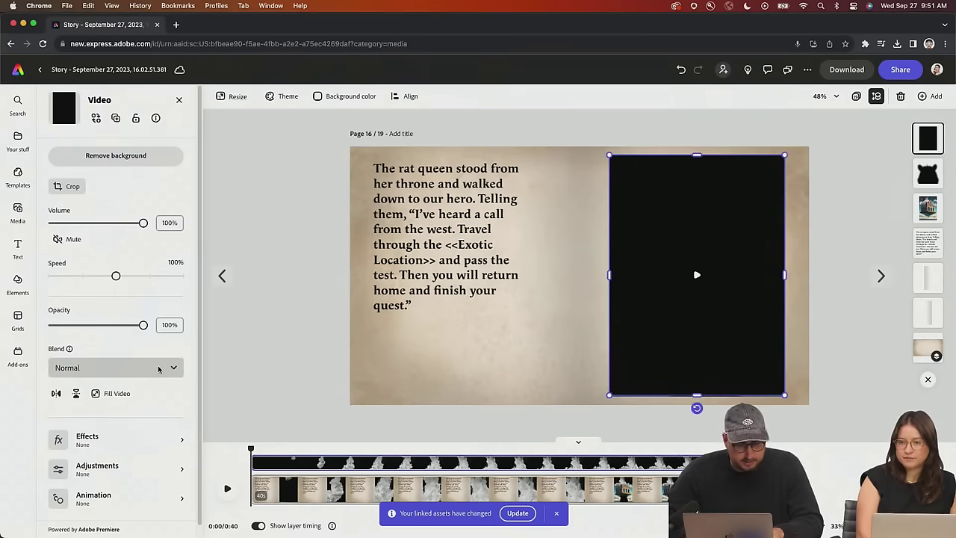
{"action": "left_click", "coordinate": [113, 482]}
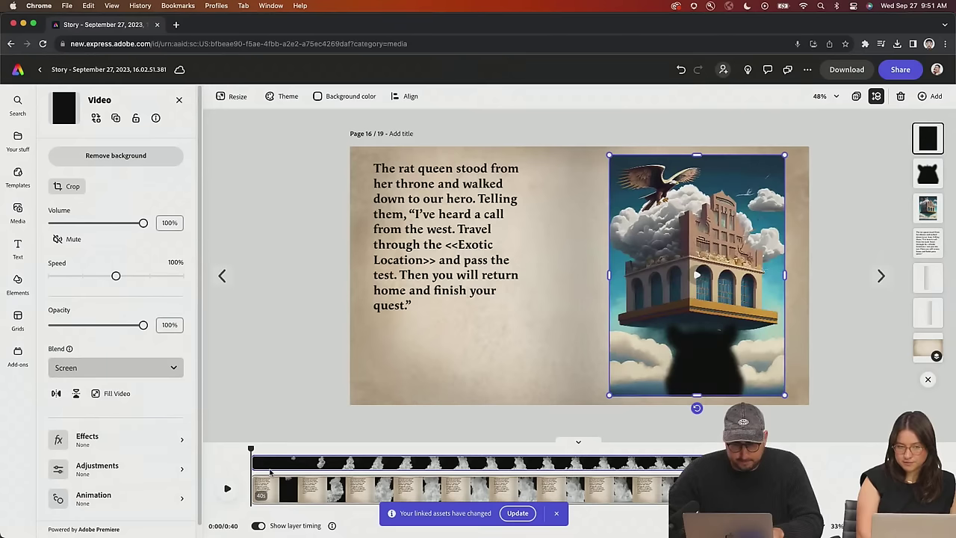
Preview the smoke overlay at full and 45% opacity, and delete it from the page
{"action": "left_click", "coordinate": [226, 489]}
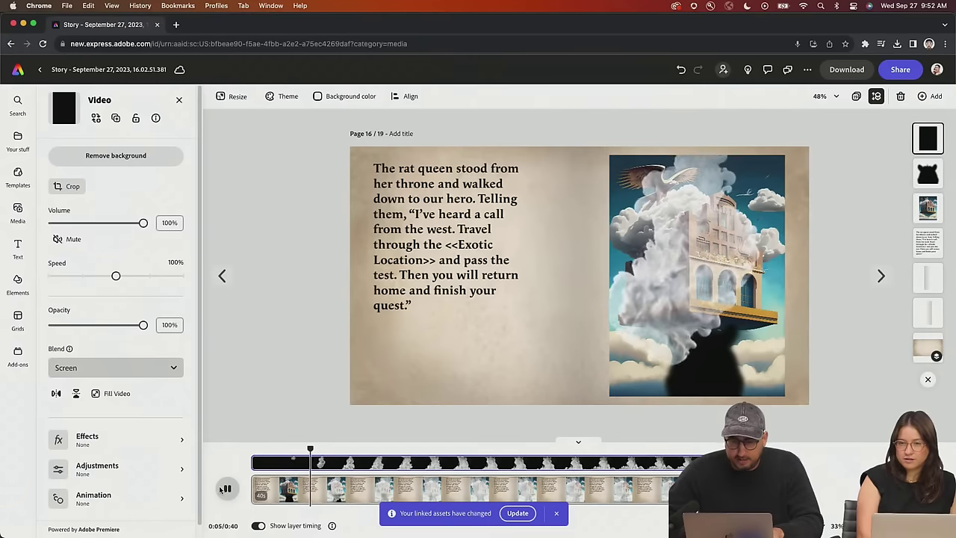
{"action": "left_click", "coordinate": [225, 488]}
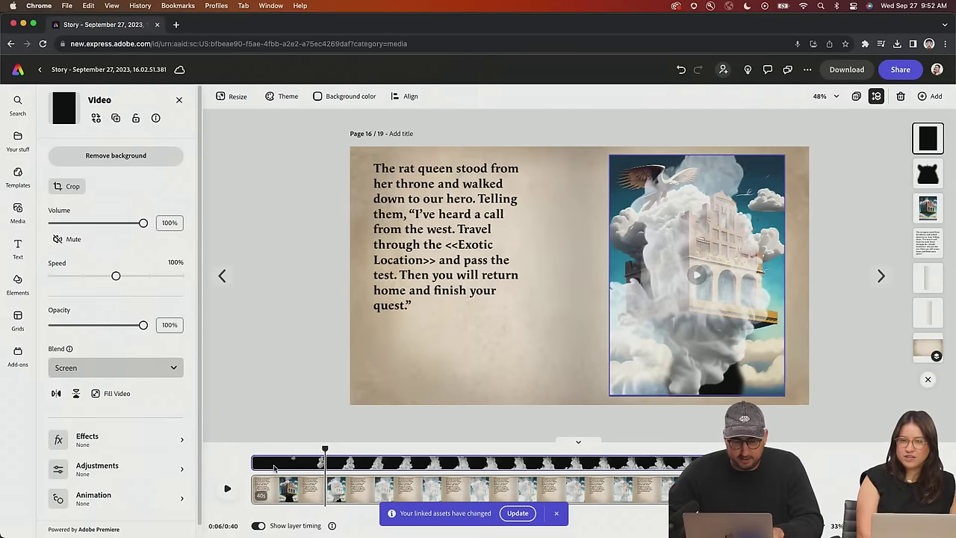
{"action": "left_click", "coordinate": [274, 464]}
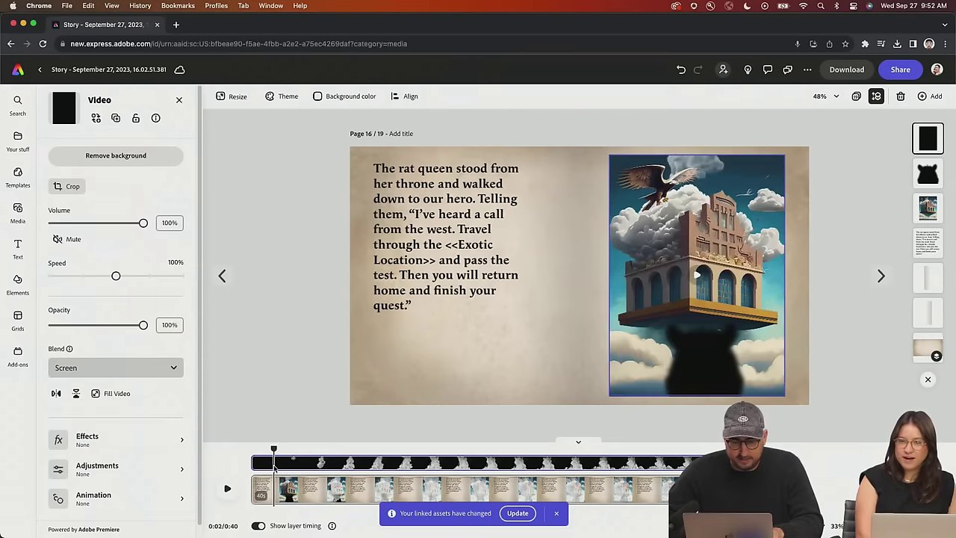
{"action": "left_click", "coordinate": [94, 324]}
{"action": "left_click", "coordinate": [227, 488]}
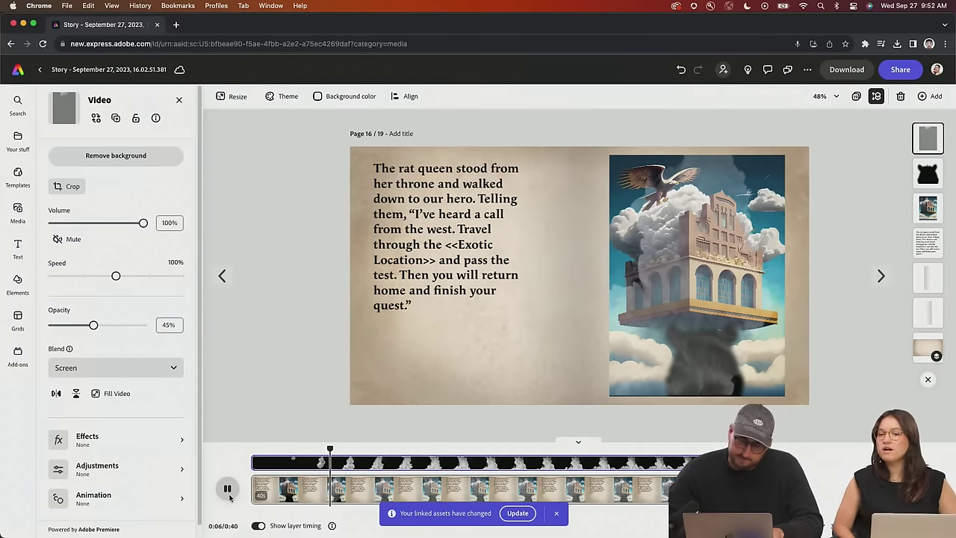
{"action": "left_click", "coordinate": [228, 489]}
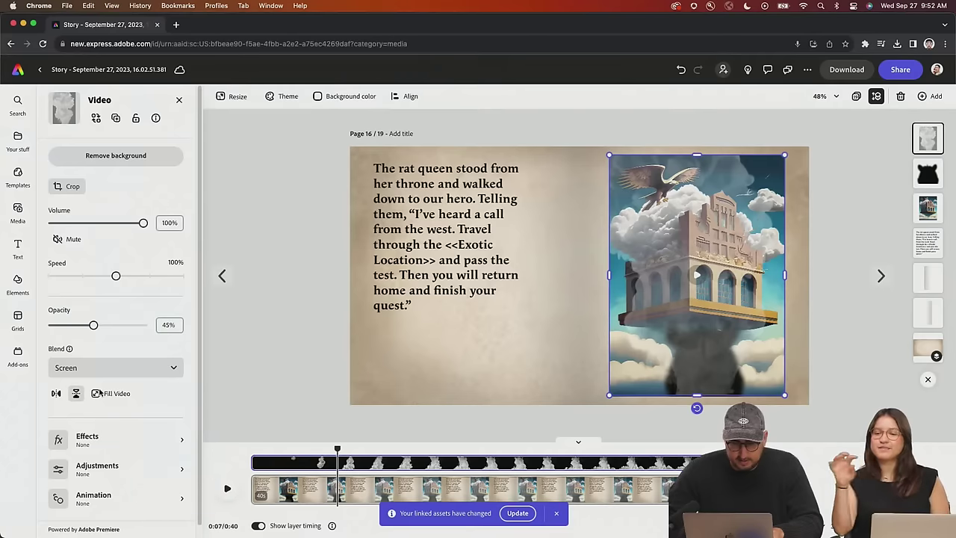
{"action": "key", "text": "Delete"}
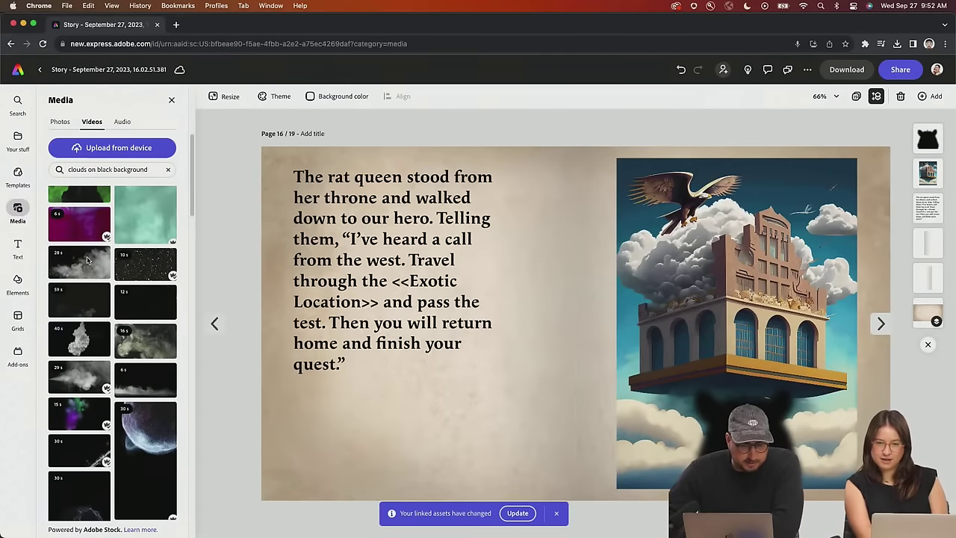
Overlay the 6-second blurry cloud video across the entire page 16 illustration with Screen blending, and preview its playback
{"action": "scroll", "coordinate": [86, 256], "scroll_direction": "down", "scroll_amount": 10}
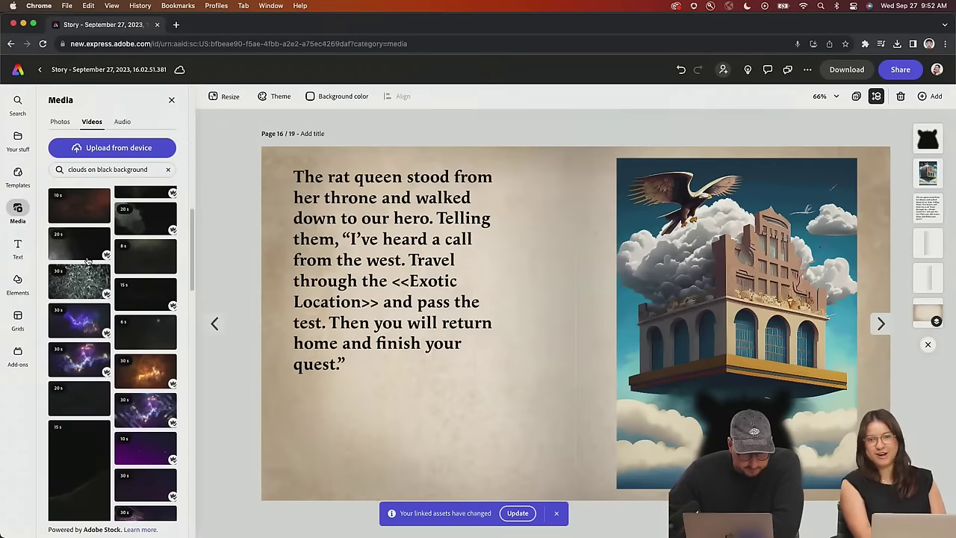
{"action": "scroll", "coordinate": [85, 298], "scroll_direction": "down", "scroll_amount": 5}
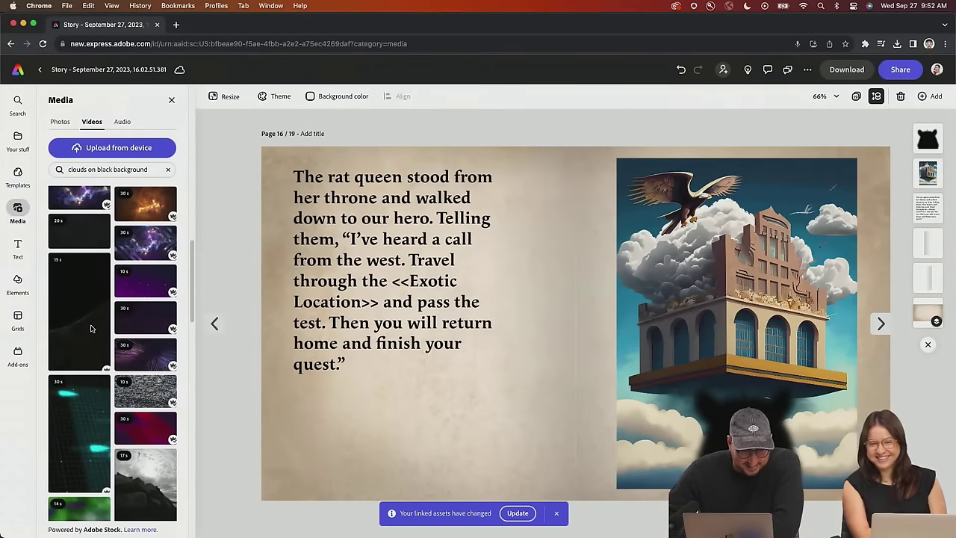
{"action": "scroll", "coordinate": [91, 329], "scroll_direction": "down", "scroll_amount": 10}
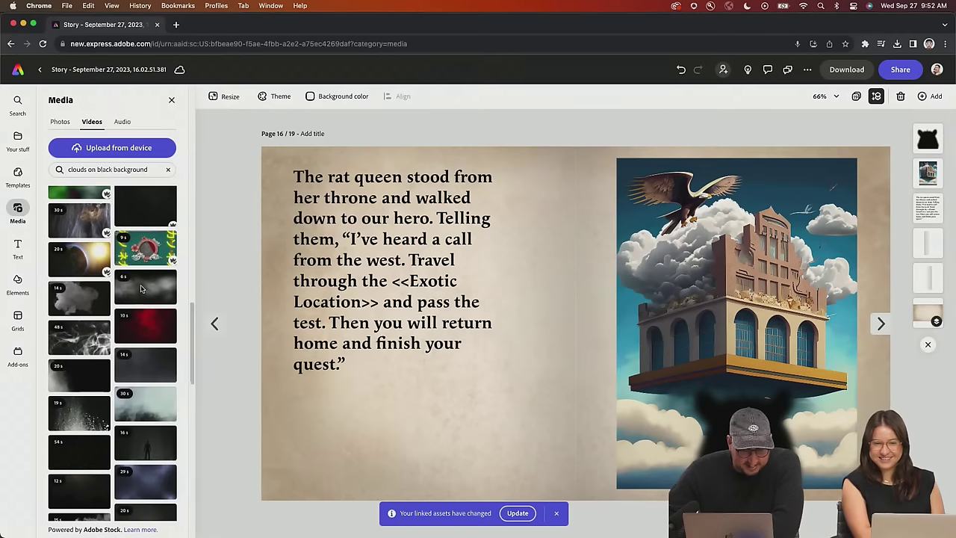
{"action": "left_click", "coordinate": [141, 291]}
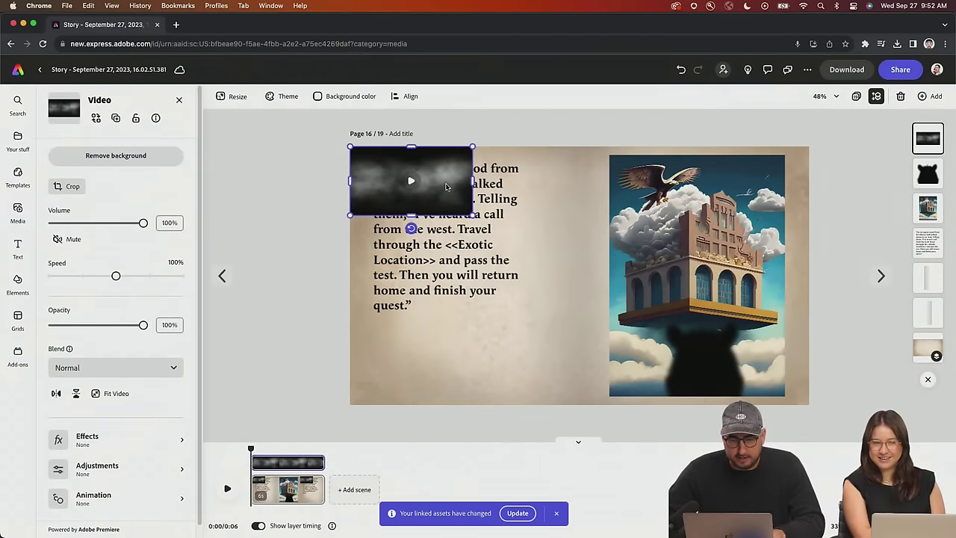
{"action": "left_click_drag", "start_coordinate": [445, 187], "coordinate": [782, 195]}
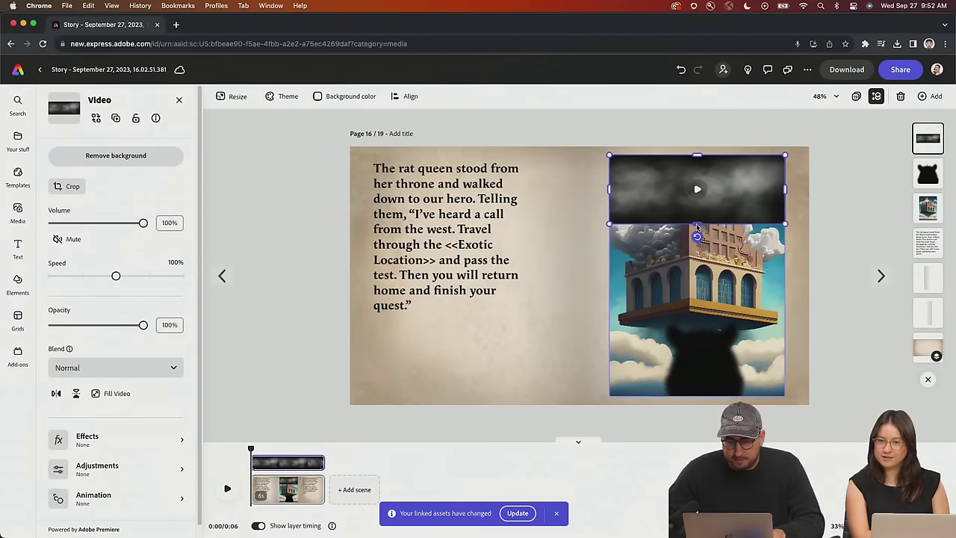
{"action": "left_click_drag", "start_coordinate": [696, 226], "coordinate": [697, 399]}
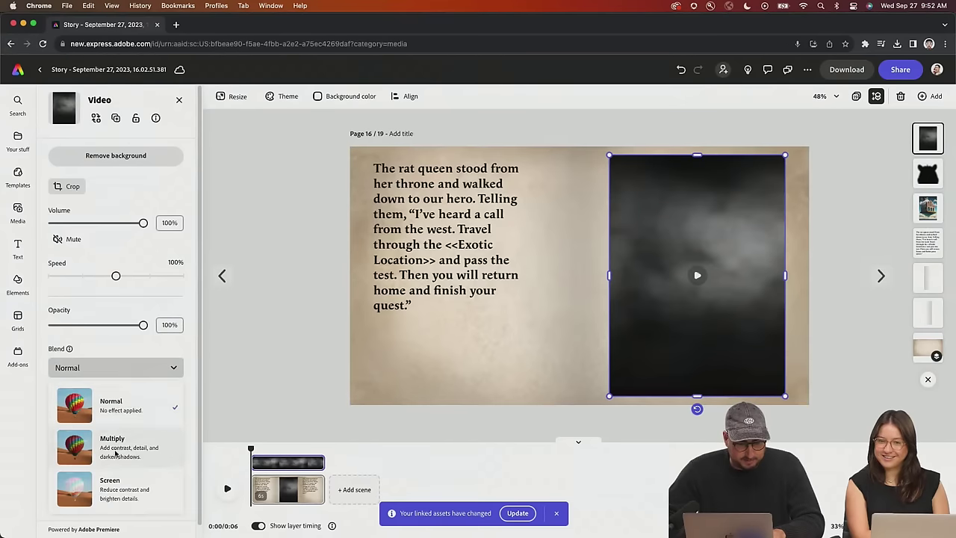
{"action": "left_click", "coordinate": [123, 483]}
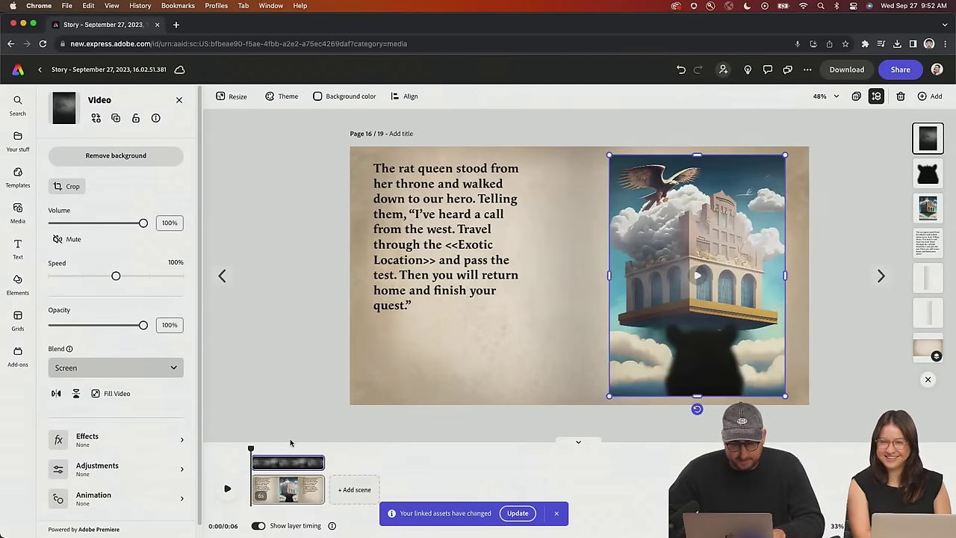
{"action": "left_click", "coordinate": [227, 489]}
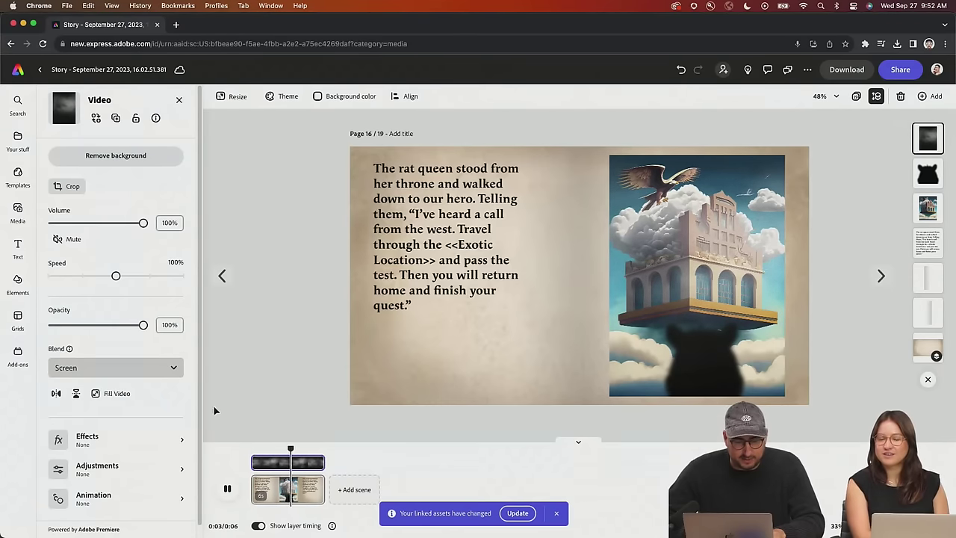
{"action": "left_click", "coordinate": [227, 488]}
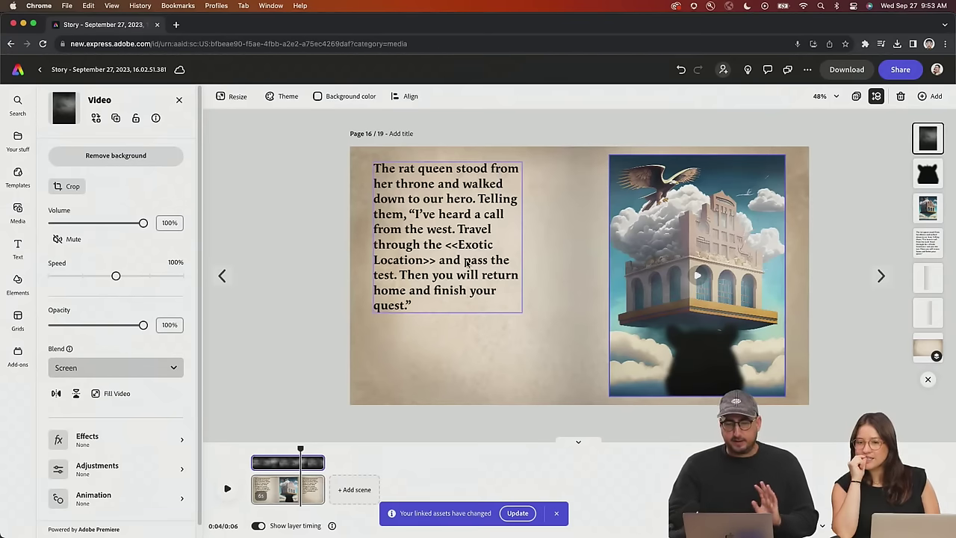
Replace the "<<Exotic Location>>" placeholder in the page 16 story text with "Sky Mall Eagle's nest"
{"action": "left_click", "coordinate": [423, 273]}
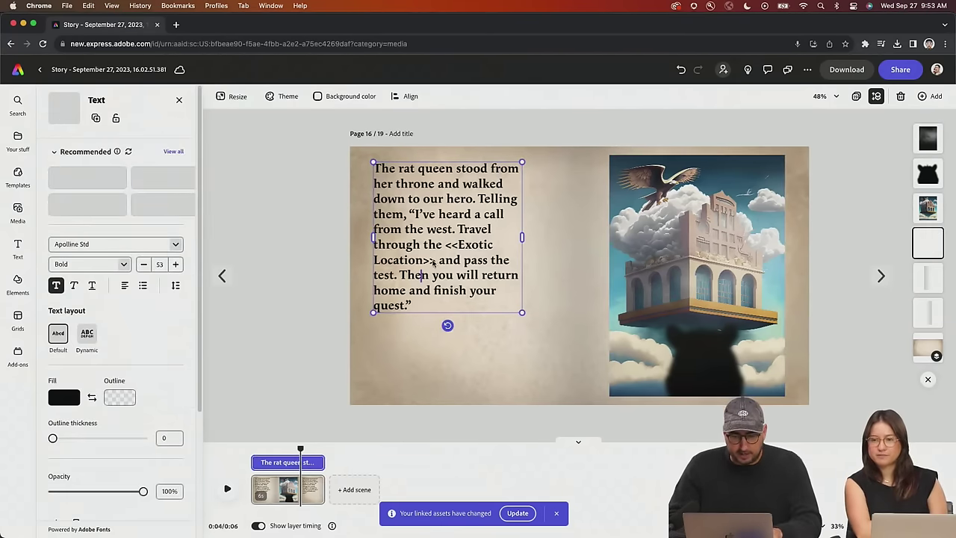
{"action": "left_click_drag", "start_coordinate": [447, 253], "coordinate": [449, 251]}
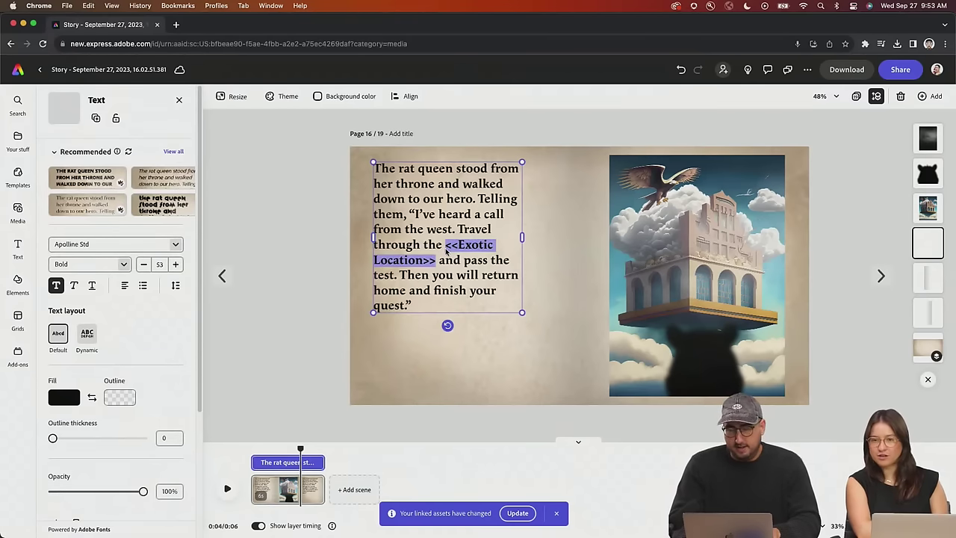
{"action": "type", "text": "Sky Mall E"}
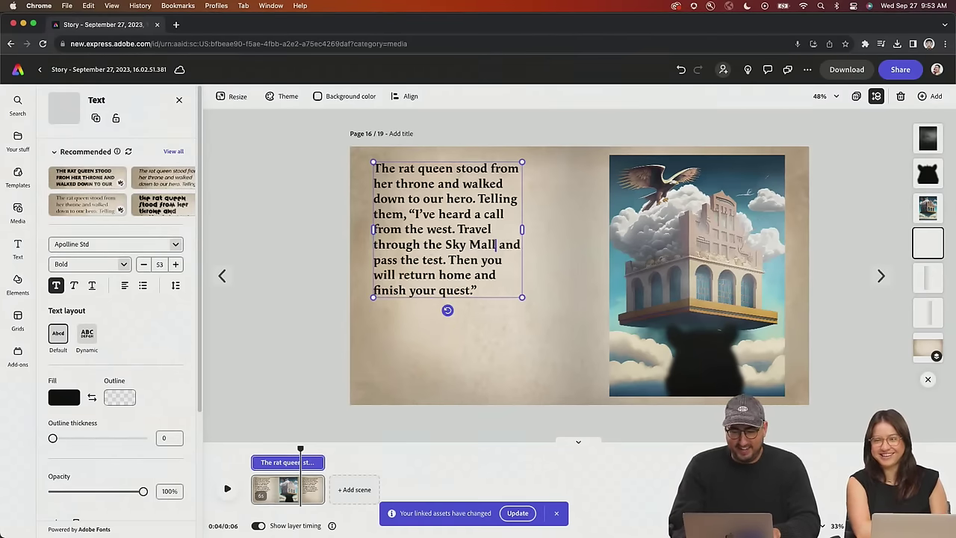
{"action": "type", "text": "agle's next"}
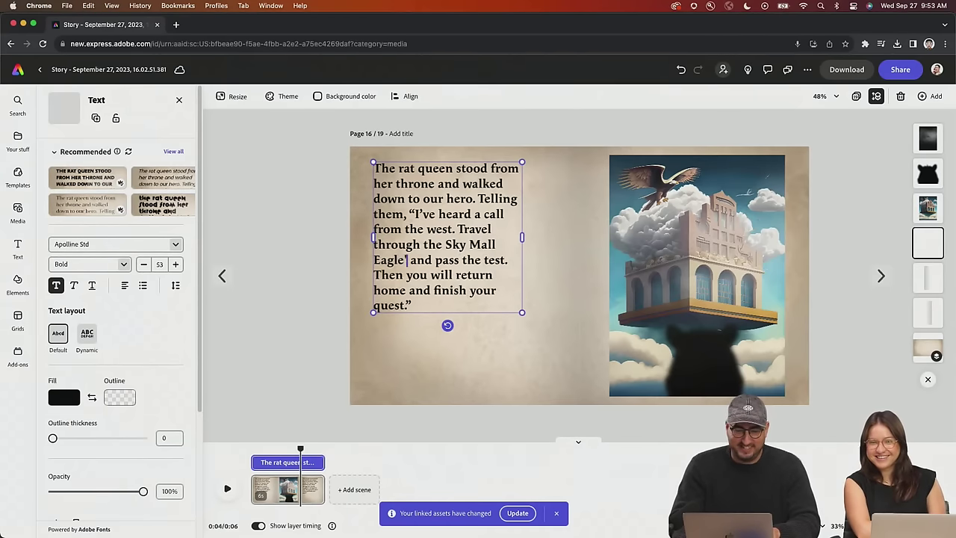
{"action": "key", "text": "BackSpace"}
{"action": "key", "text": "BackSpace"}
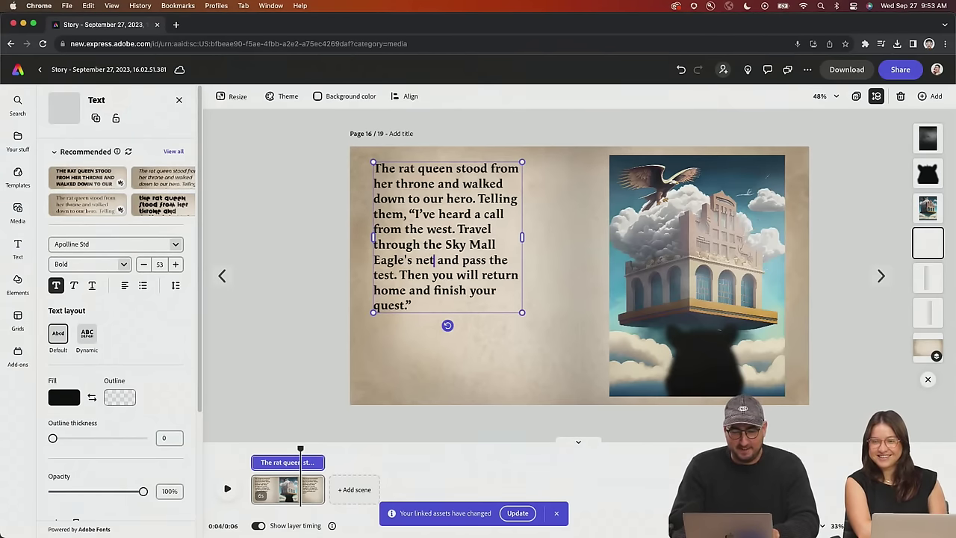
{"action": "type", "text": "st"}
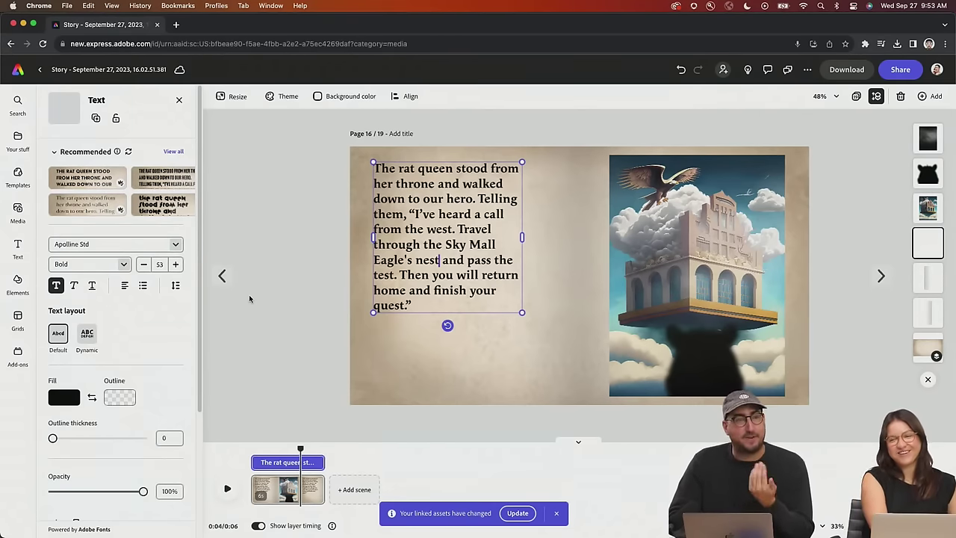
Return the playhead to the start of the scene and search the stock audio for "peaceful"
{"action": "left_click", "coordinate": [254, 451]}
{"action": "mouse_move", "coordinate": [296, 482]}
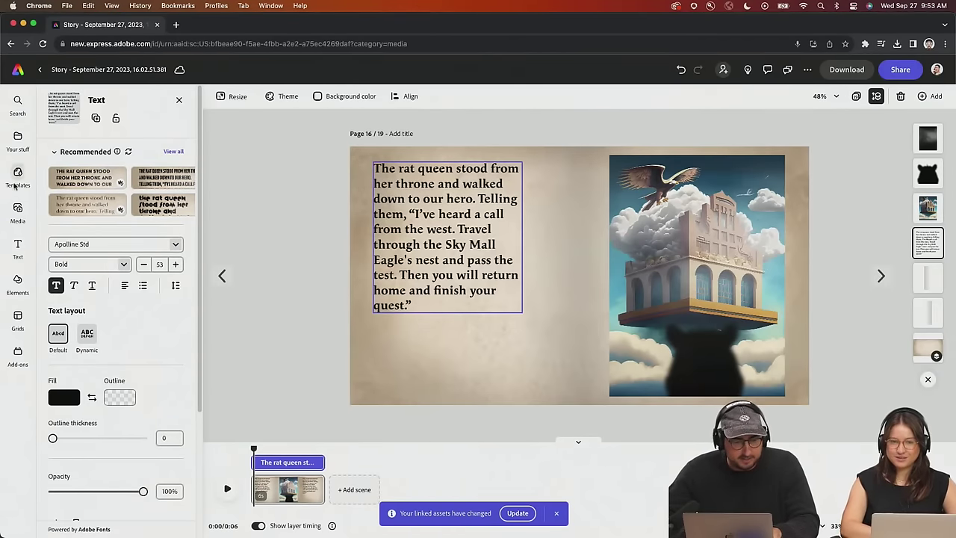
{"action": "left_click", "coordinate": [18, 209]}
{"action": "left_click", "coordinate": [122, 121]}
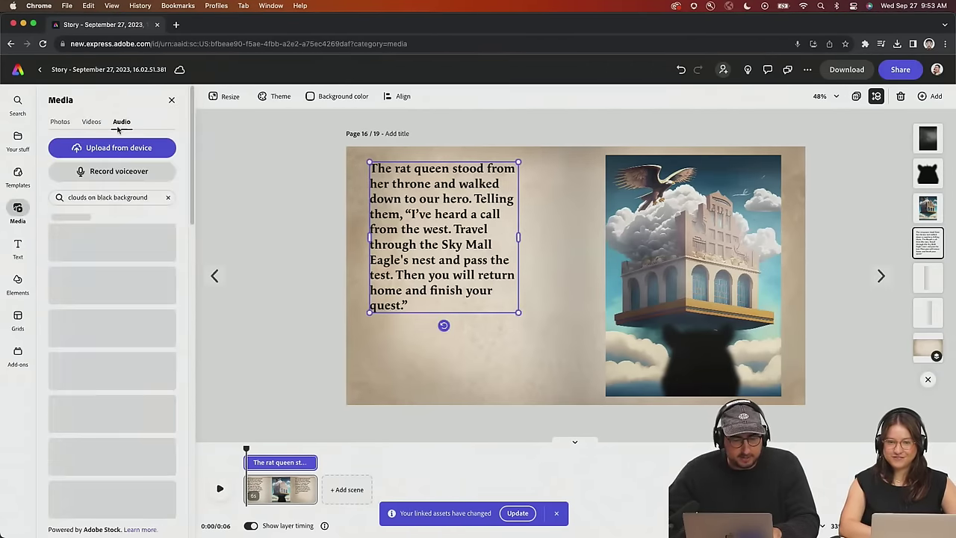
{"action": "triple_click", "coordinate": [114, 197]}
{"action": "type", "text": "p"}
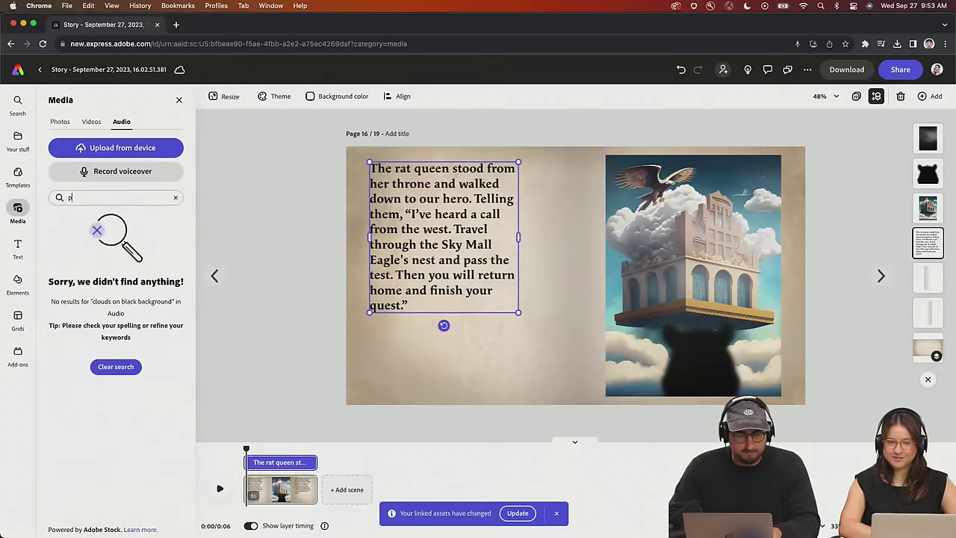
{"action": "type", "text": "eaceful"}
{"action": "key", "text": "Return"}
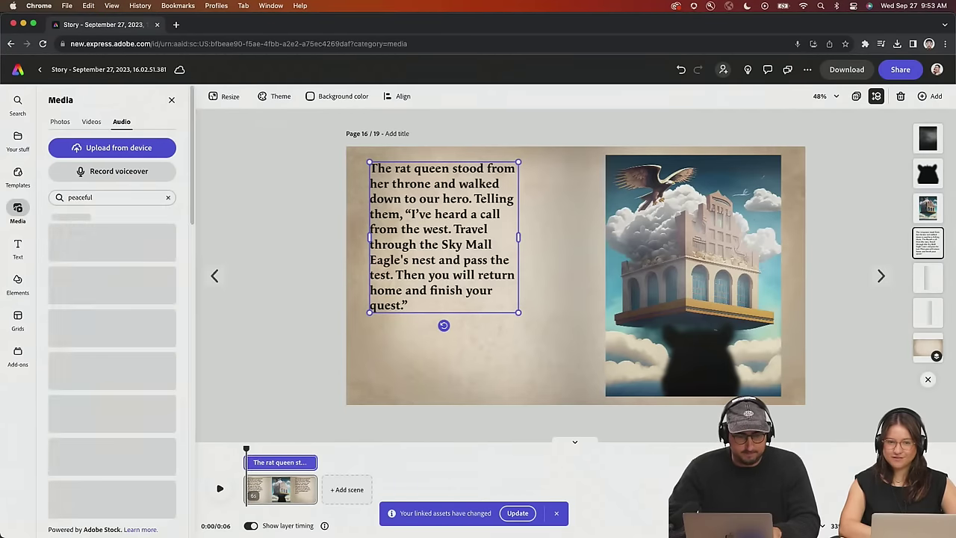
Audition several of the peaceful tracks and add the "Sweet Melody" track to page 16
{"action": "left_click", "coordinate": [61, 242]}
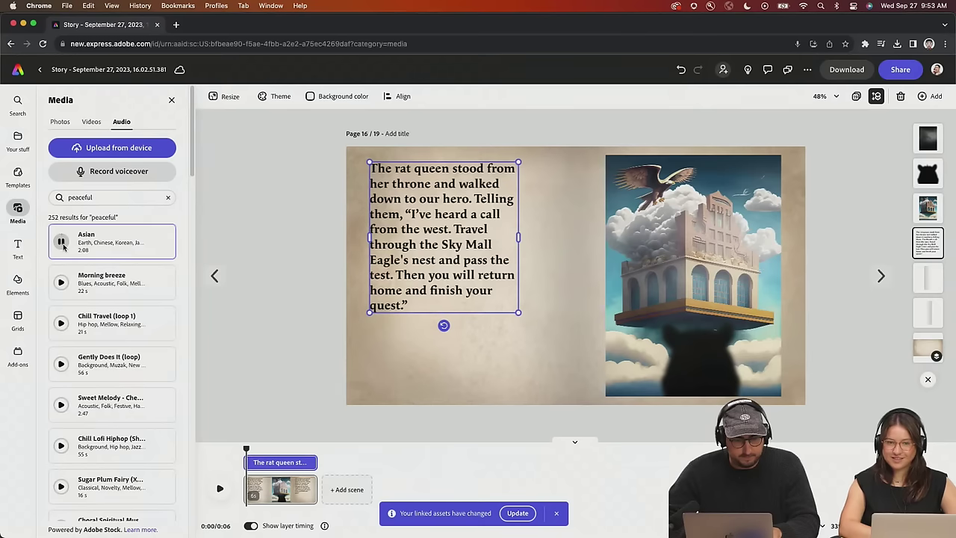
{"action": "left_click", "coordinate": [61, 282]}
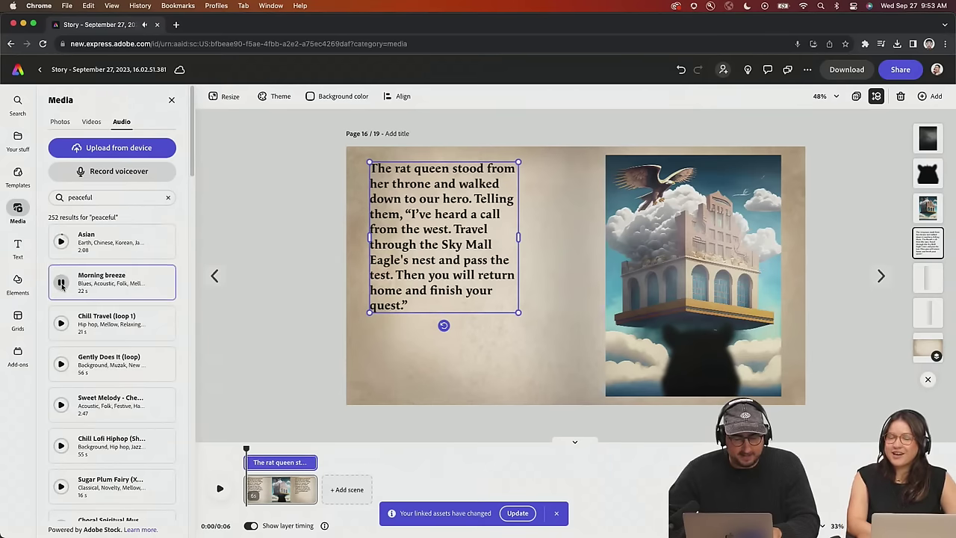
{"action": "left_click", "coordinate": [61, 321]}
{"action": "scroll", "coordinate": [62, 322], "scroll_direction": "down", "scroll_amount": 1}
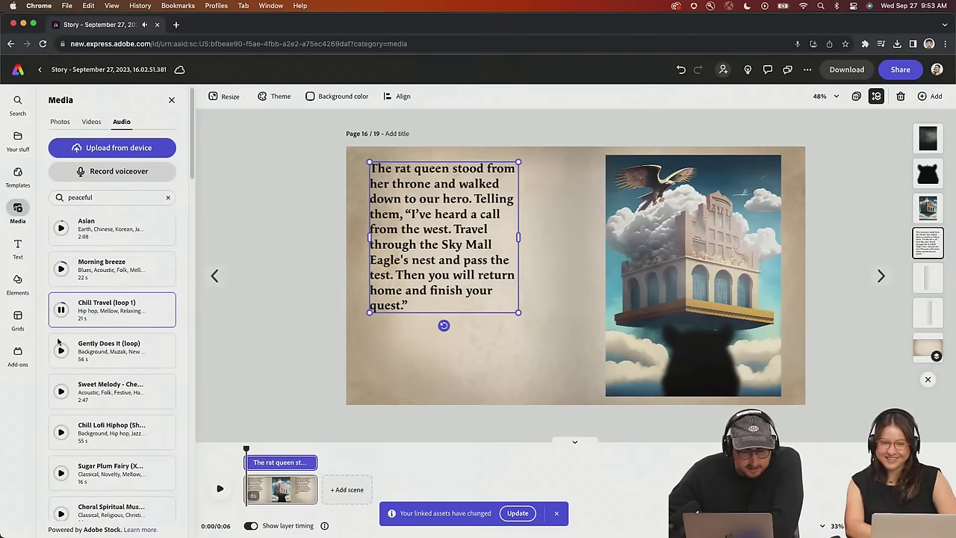
{"action": "left_click", "coordinate": [61, 353]}
{"action": "scroll", "coordinate": [63, 344], "scroll_direction": "down", "scroll_amount": 3}
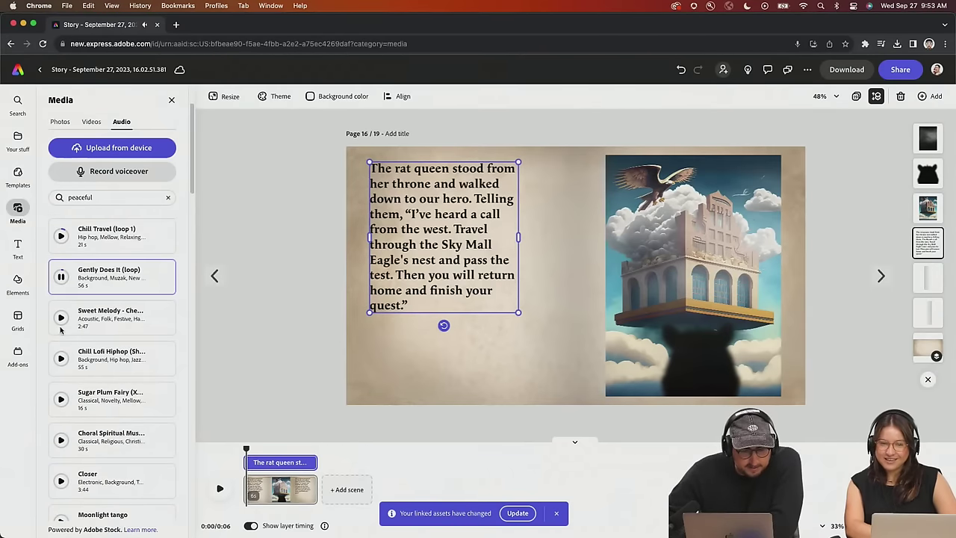
{"action": "left_click", "coordinate": [63, 326]}
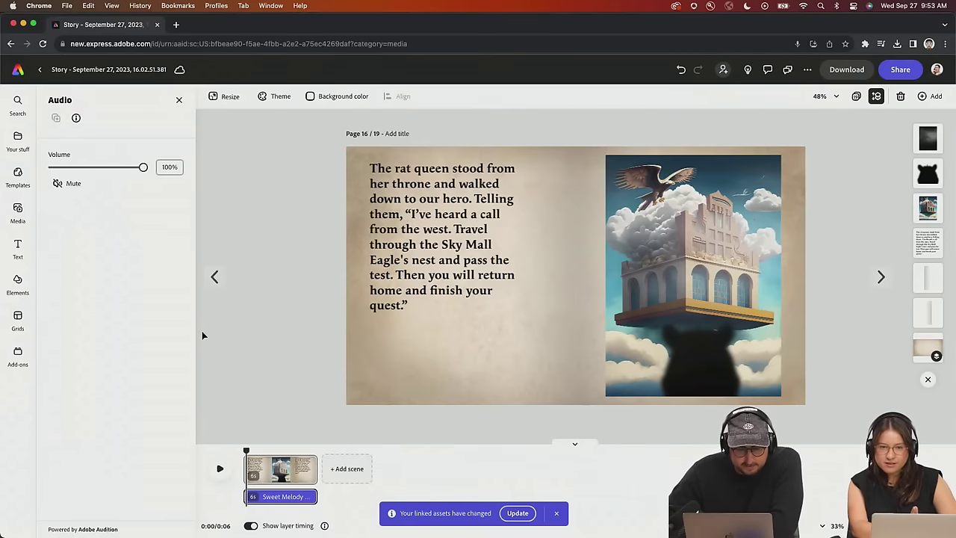
Delete the "Sweet Melody" audio track from page 16
{"action": "left_click", "coordinate": [277, 398]}
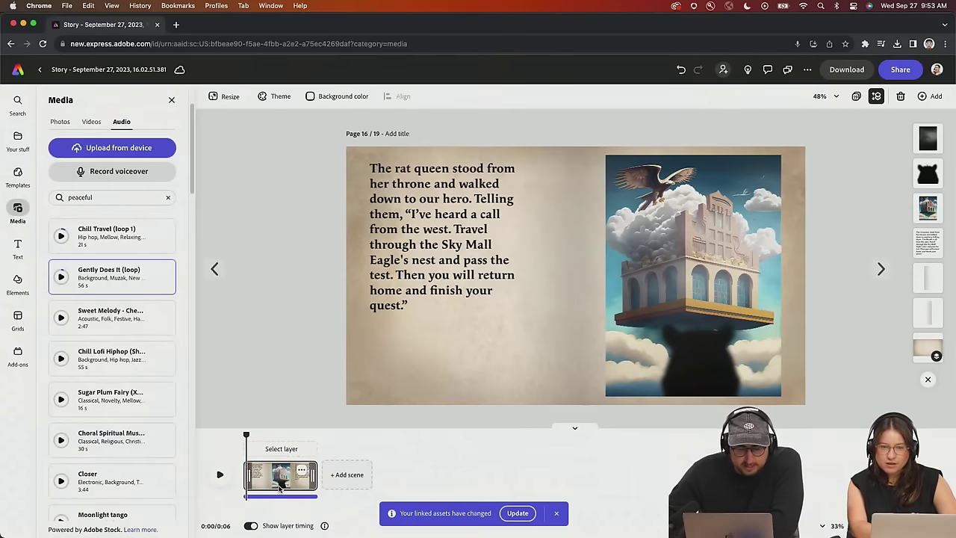
{"action": "left_click", "coordinate": [288, 496]}
{"action": "key", "text": "Delete"}
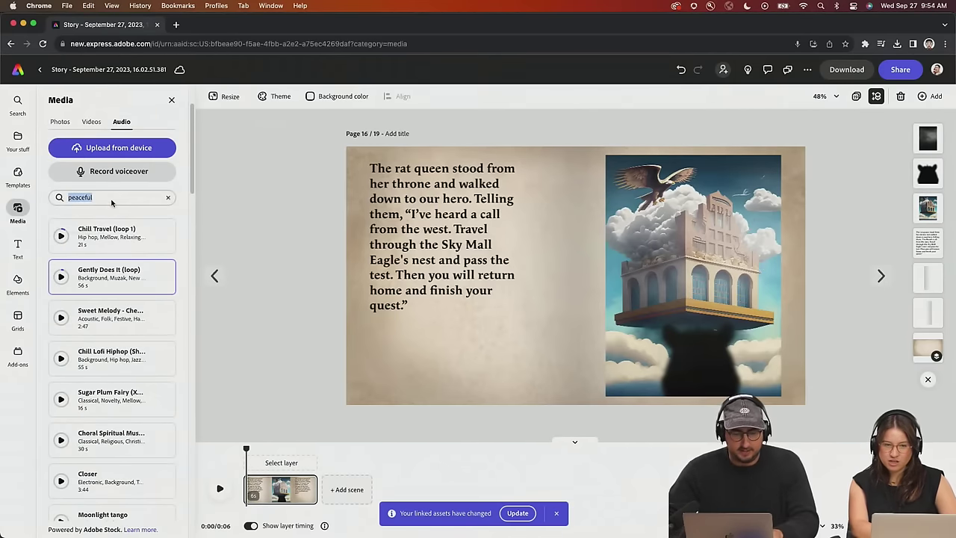
Search the stock audio for "chimes" and for "wind", and audition "Wind in the hair" and "French Cafe (Loop)"
{"action": "left_click", "coordinate": [87, 198]}
{"action": "type", "text": "chimes"}
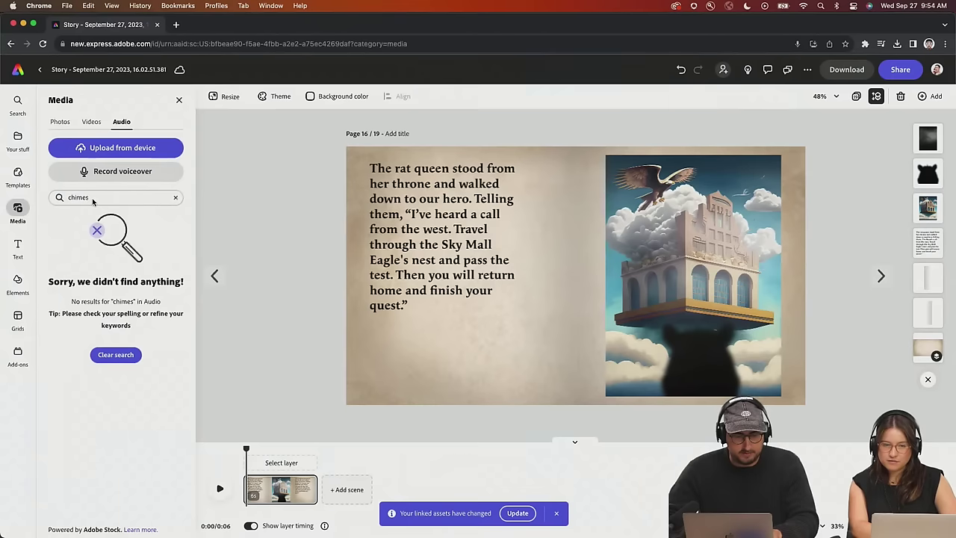
{"action": "type", "text": "wind"}
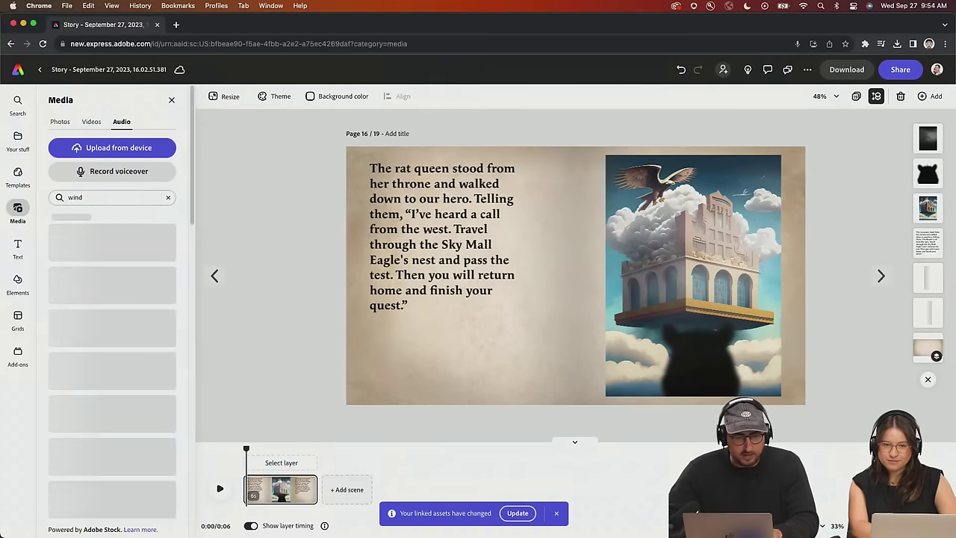
{"action": "left_click", "coordinate": [62, 242]}
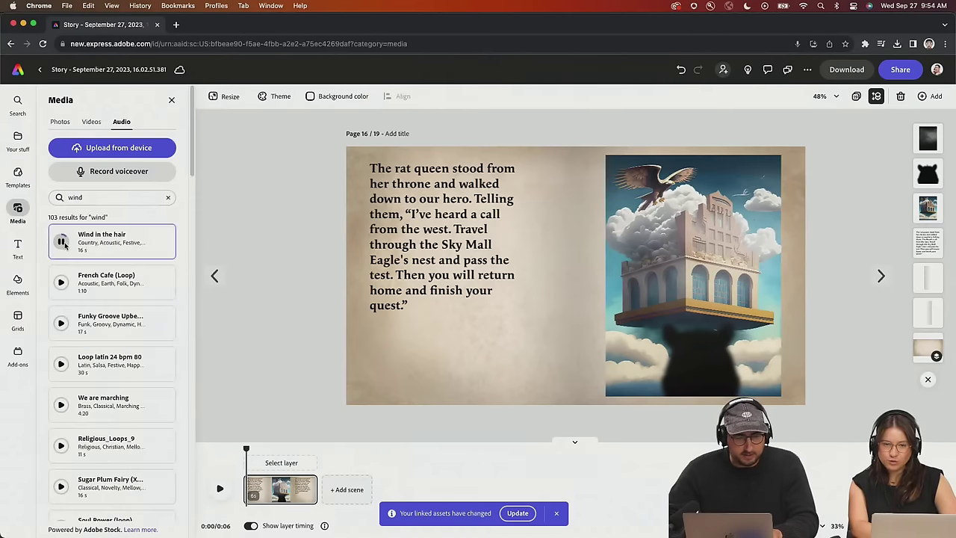
{"action": "left_click", "coordinate": [61, 283]}
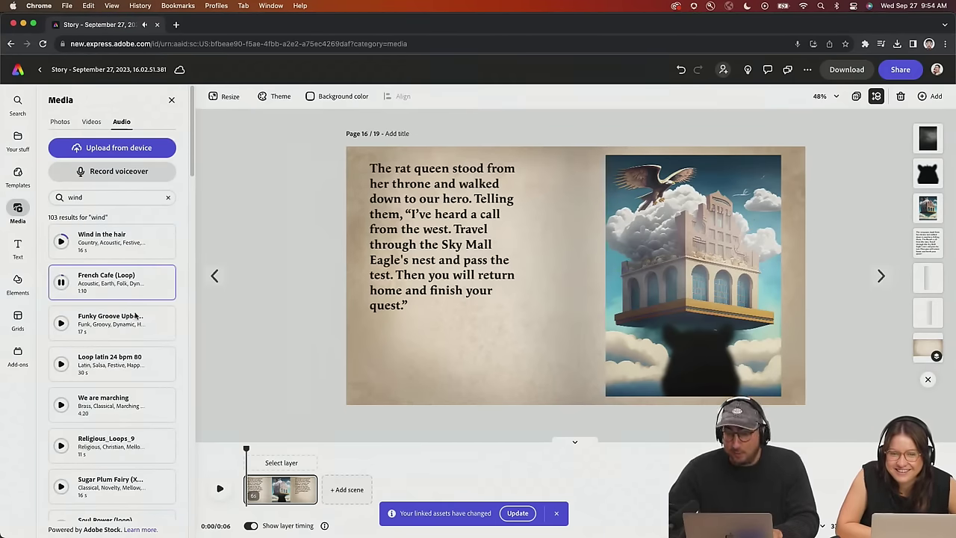
On page 15, replace the "Epic Energy Trap (loop)" music with the "French Cafe (Loop)" track
{"action": "left_click", "coordinate": [215, 276]}
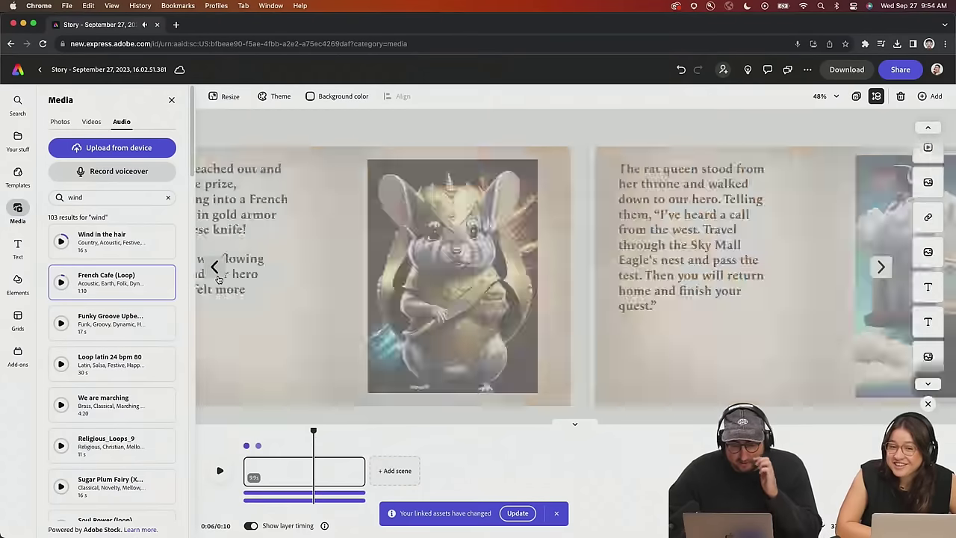
{"action": "left_click", "coordinate": [270, 495]}
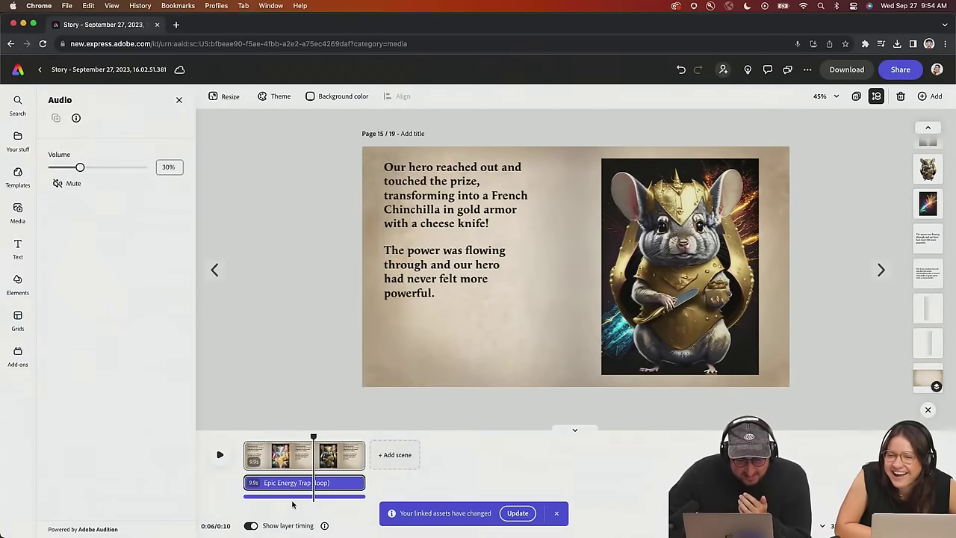
{"action": "key", "text": "Delete"}
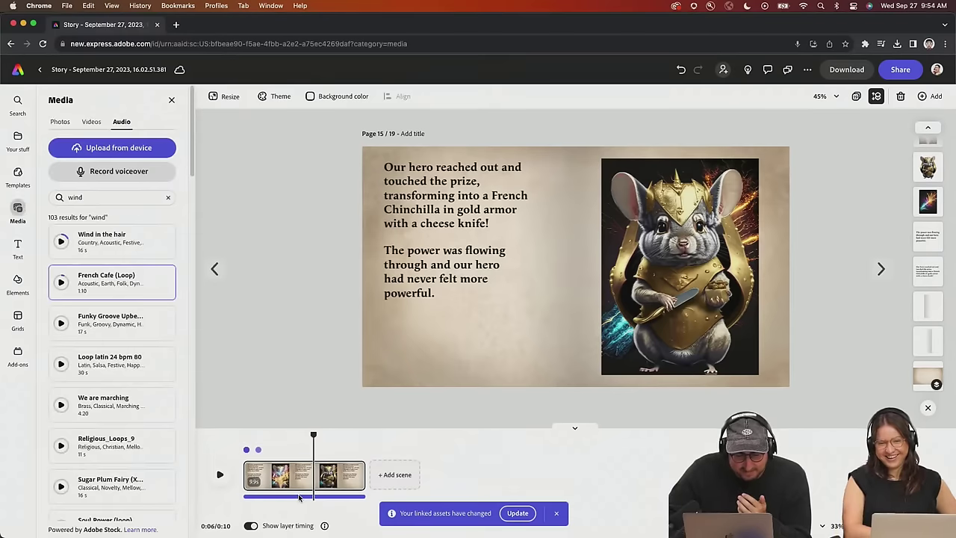
{"action": "left_click", "coordinate": [126, 284]}
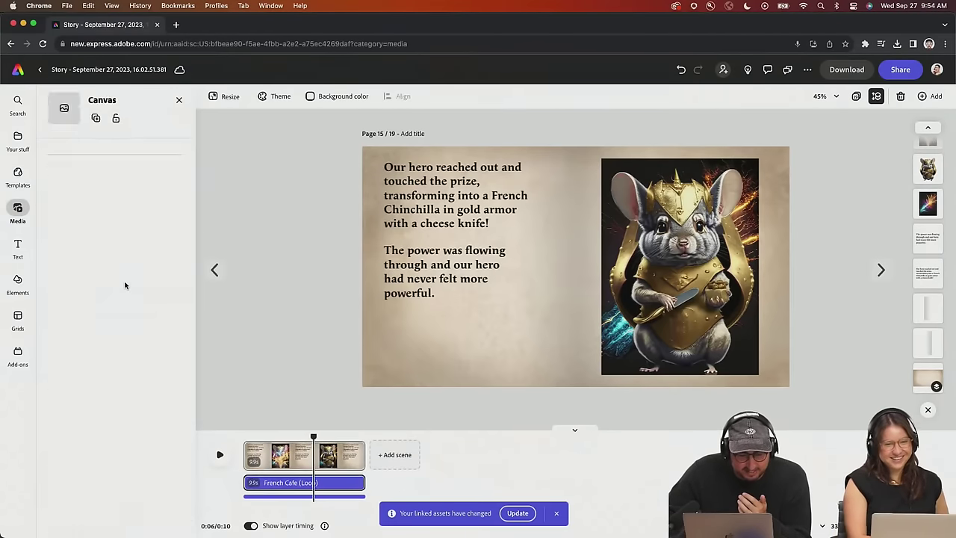
Preview page 15 with its music, lower the "French Cafe (Loop)" volume to 34%, and play the scene again
{"action": "left_click", "coordinate": [244, 435]}
{"action": "left_click", "coordinate": [222, 455]}
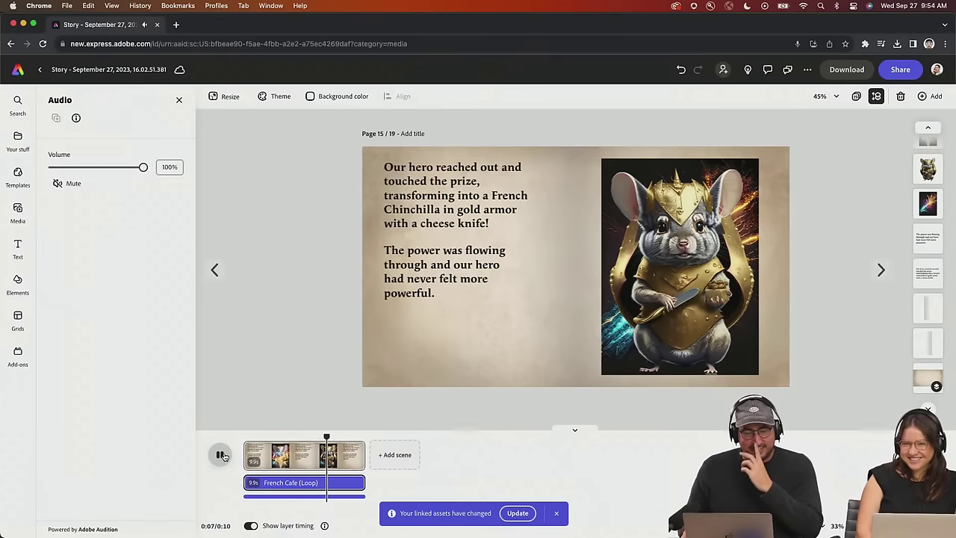
{"action": "left_click", "coordinate": [222, 455]}
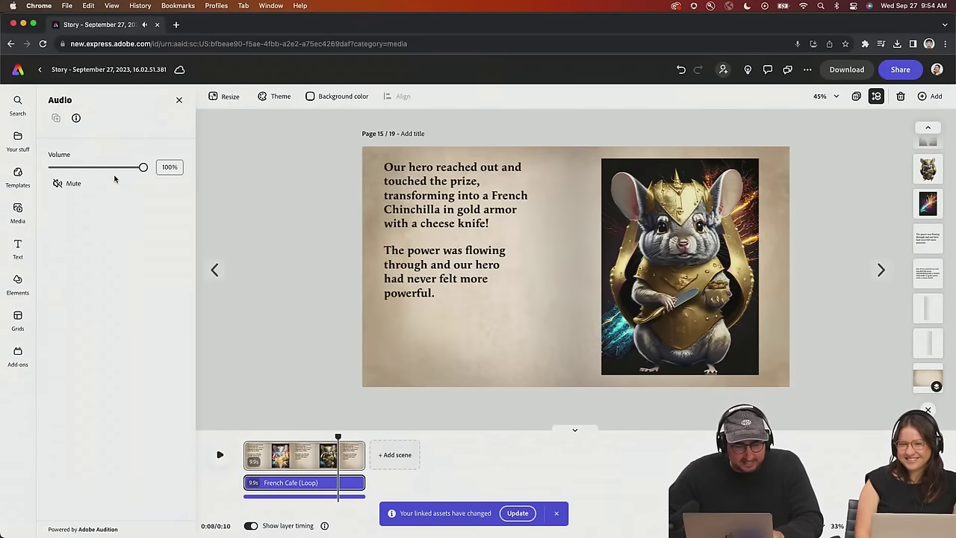
{"action": "left_click", "coordinate": [82, 167]}
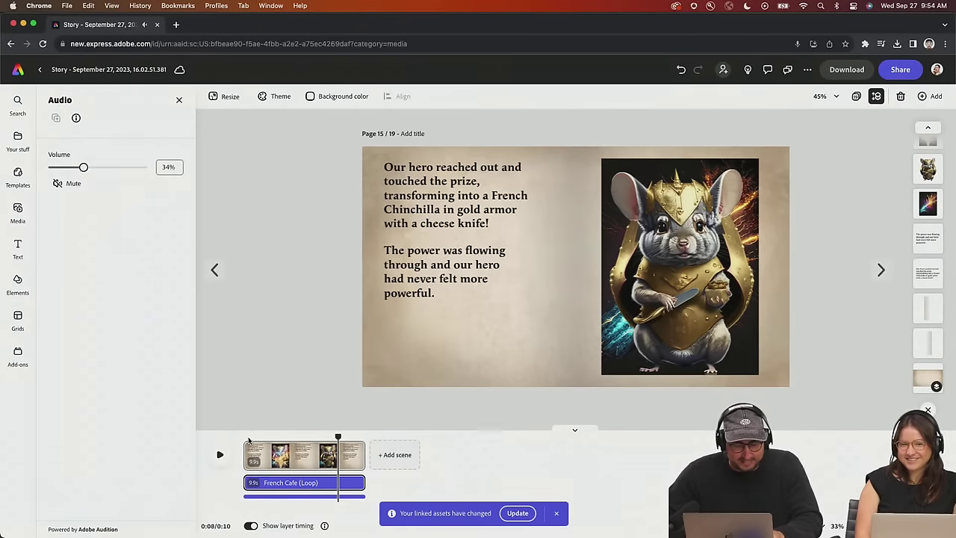
{"action": "left_click", "coordinate": [250, 435]}
{"action": "left_click", "coordinate": [220, 454]}
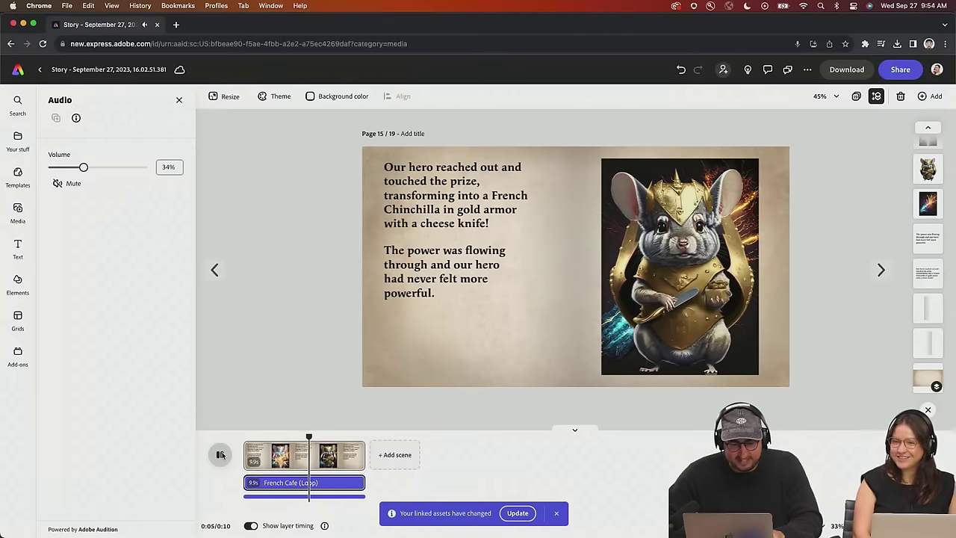
{"action": "left_click", "coordinate": [220, 454]}
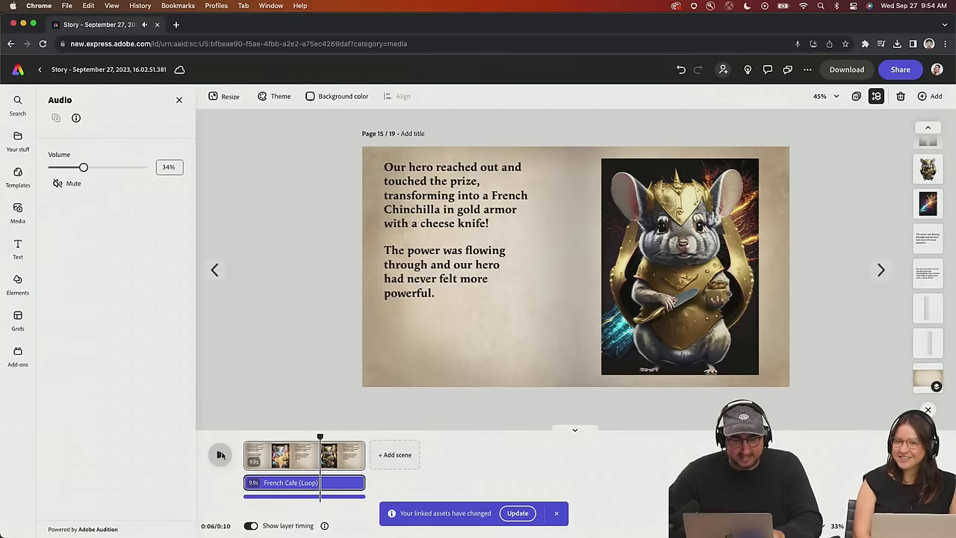
Return to page 16, audition "We are marching", "Sugar Plum Fairy" and "Religious_Loops_9", and add "Religious_Loops_9" to the page
{"action": "left_click", "coordinate": [880, 270]}
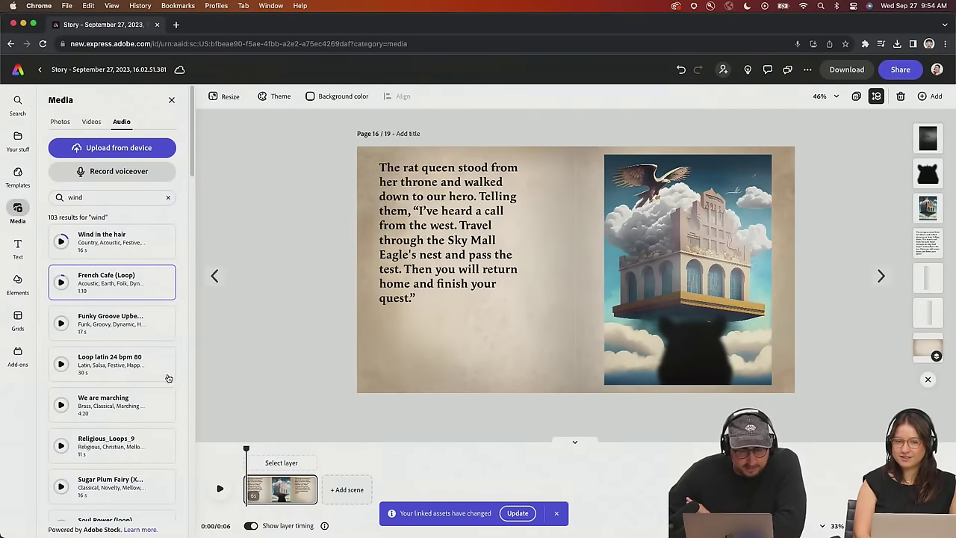
{"action": "left_click", "coordinate": [61, 405]}
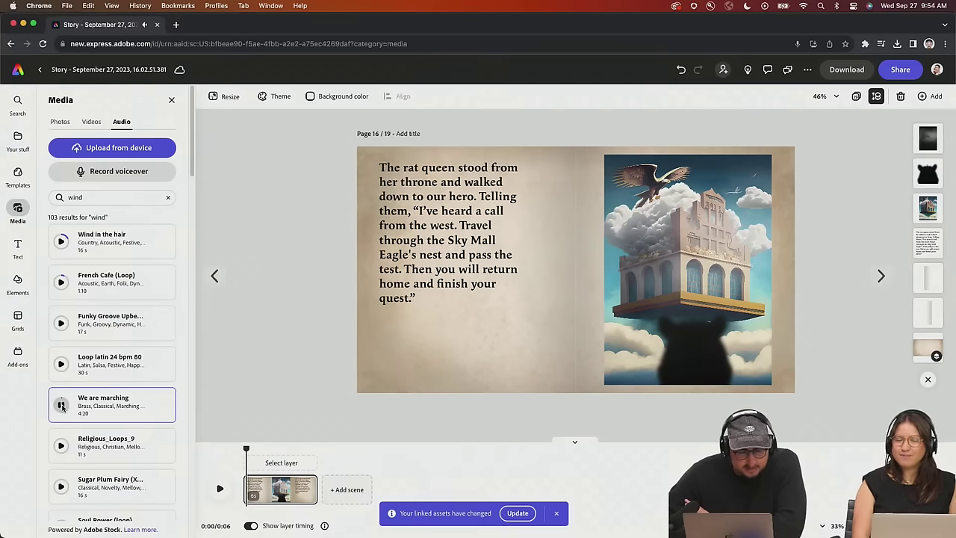
{"action": "left_click", "coordinate": [61, 486]}
{"action": "scroll", "coordinate": [61, 477], "scroll_direction": "down", "scroll_amount": 2}
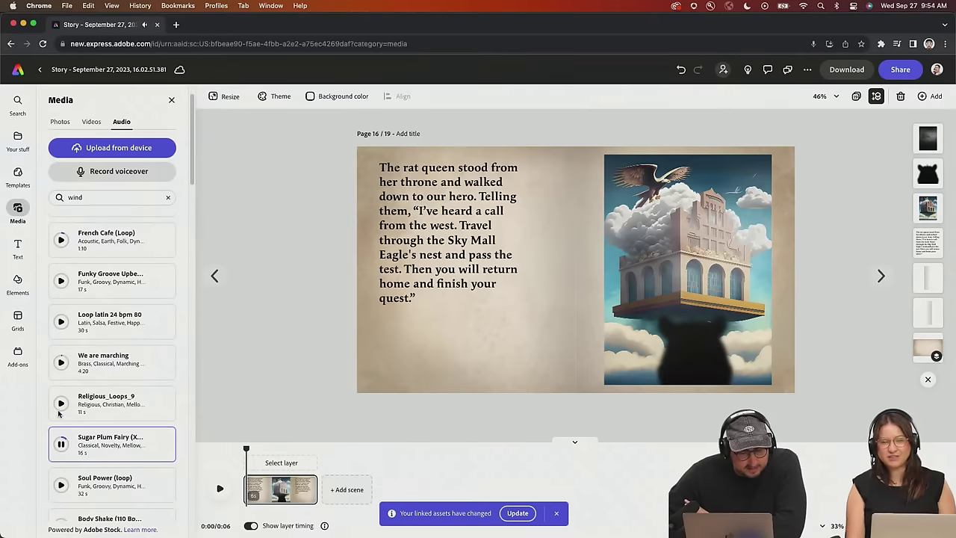
{"action": "left_click", "coordinate": [61, 406]}
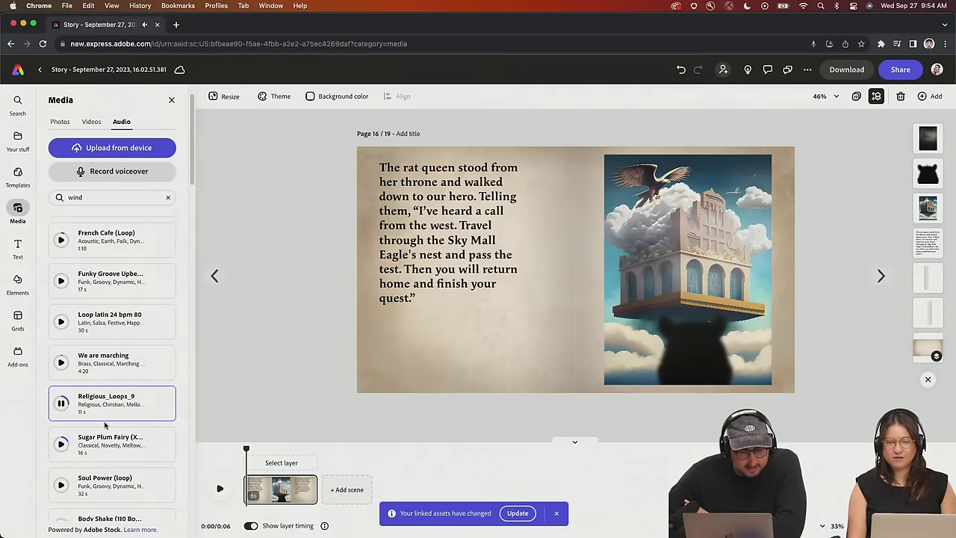
{"action": "left_click", "coordinate": [141, 408]}
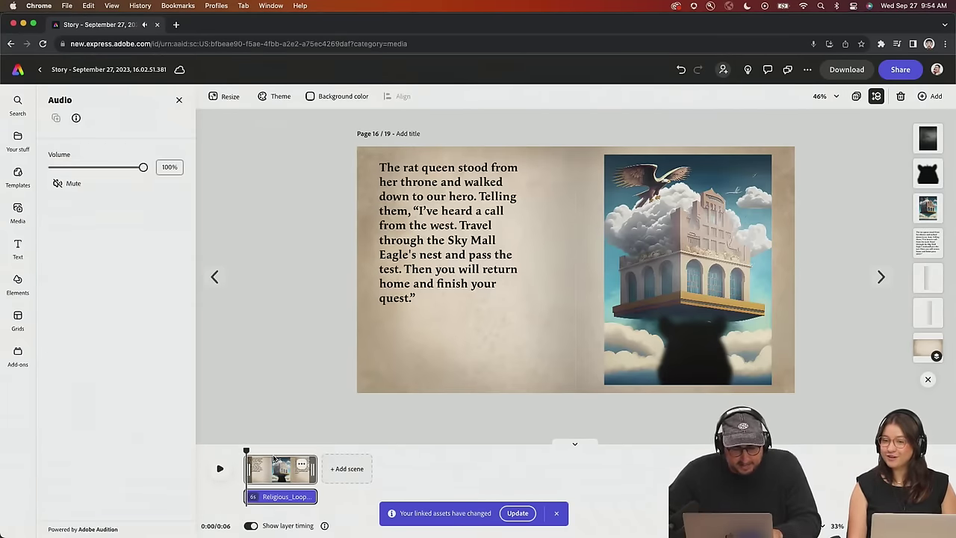
Extend the page 16 scene to 9.3 seconds and record a voiceover from its start
{"action": "left_click_drag", "start_coordinate": [316, 470], "coordinate": [354, 475]}
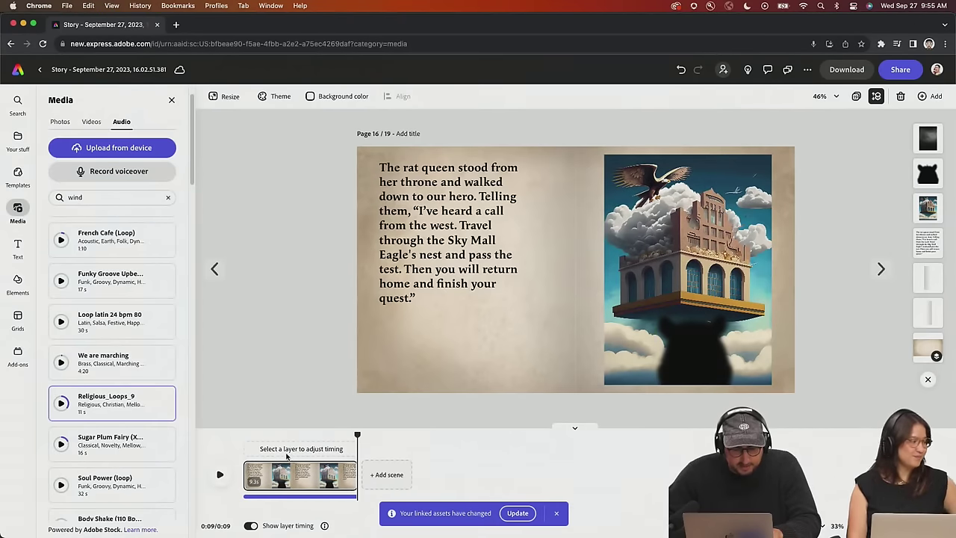
{"action": "left_click", "coordinate": [242, 435]}
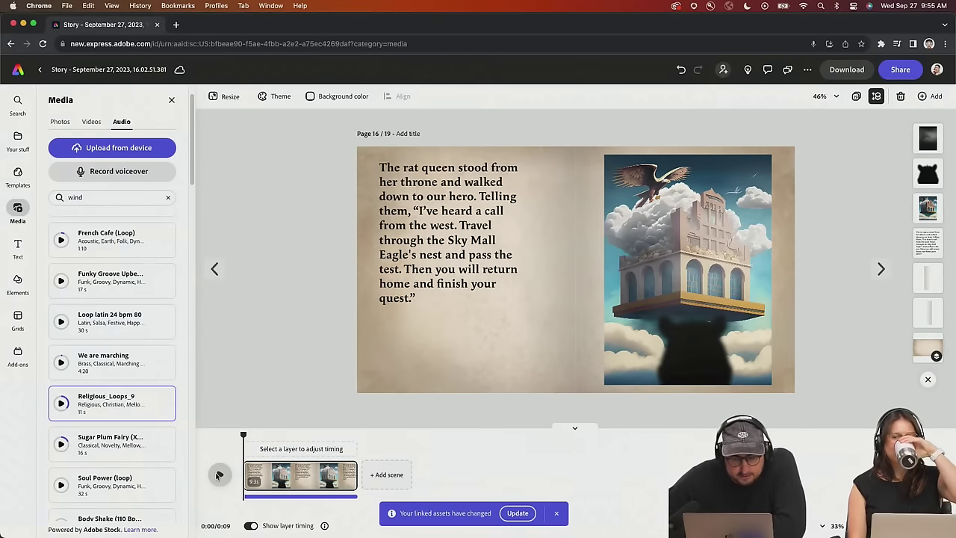
{"action": "left_click", "coordinate": [120, 171]}
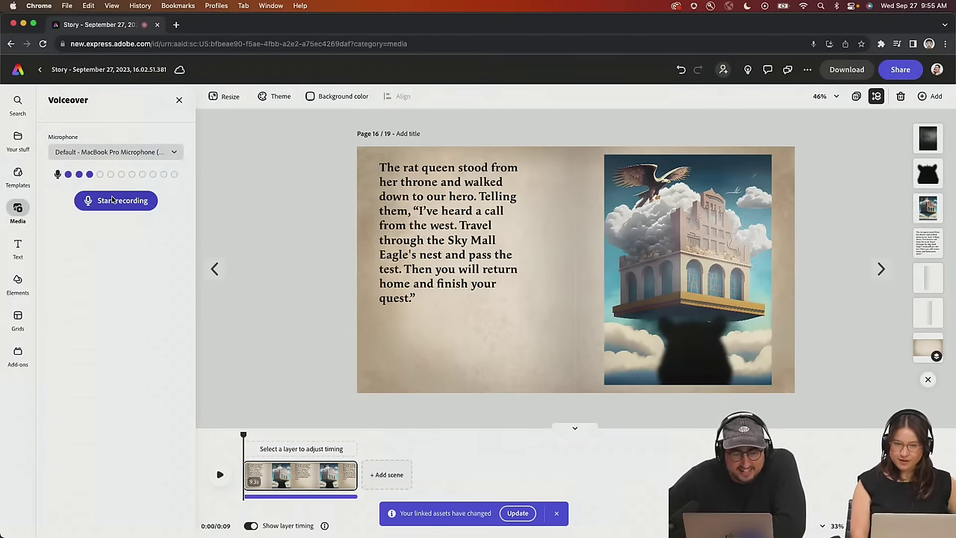
{"action": "left_click", "coordinate": [111, 199]}
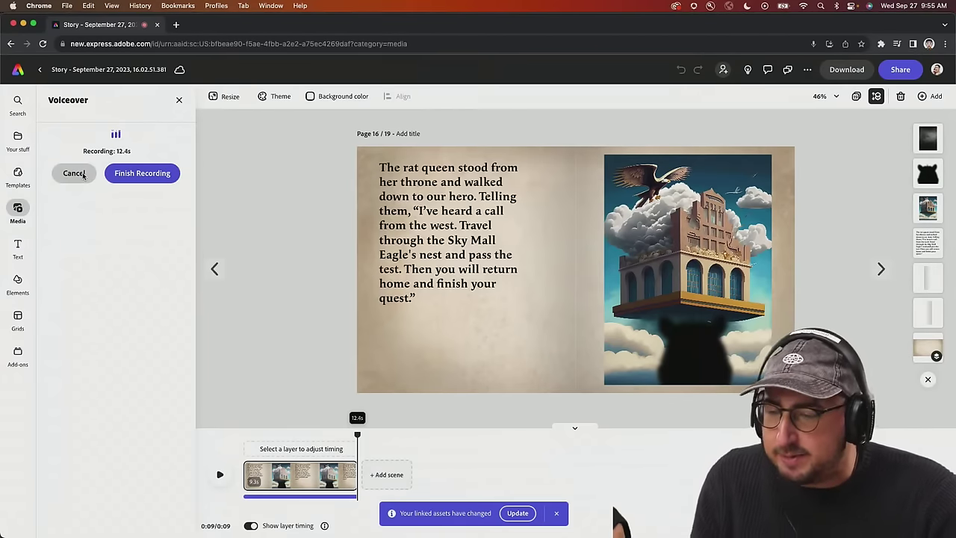
{"action": "left_click", "coordinate": [136, 177]}
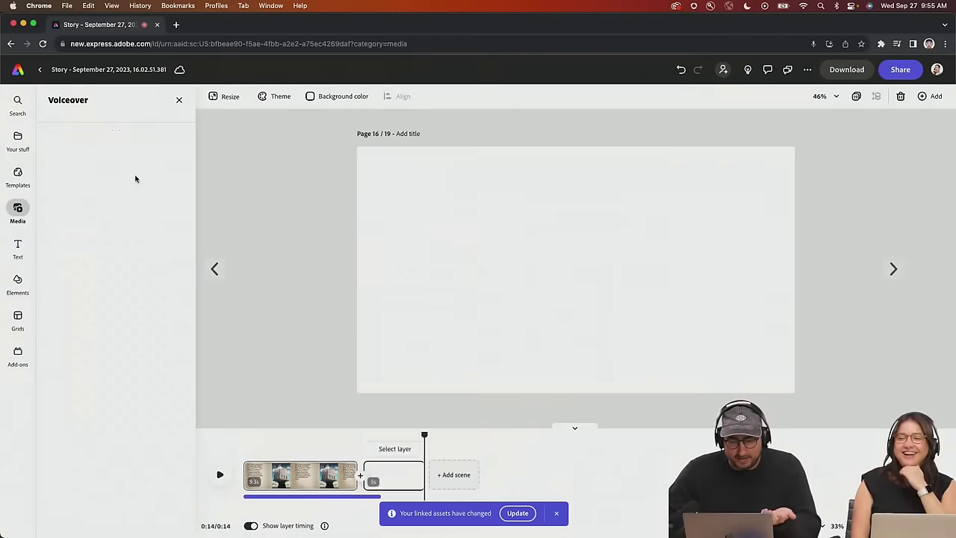
Delete the blank second scene on page 16 and extend the illustrated scene to 13.9 seconds
{"action": "left_click", "coordinate": [408, 465]}
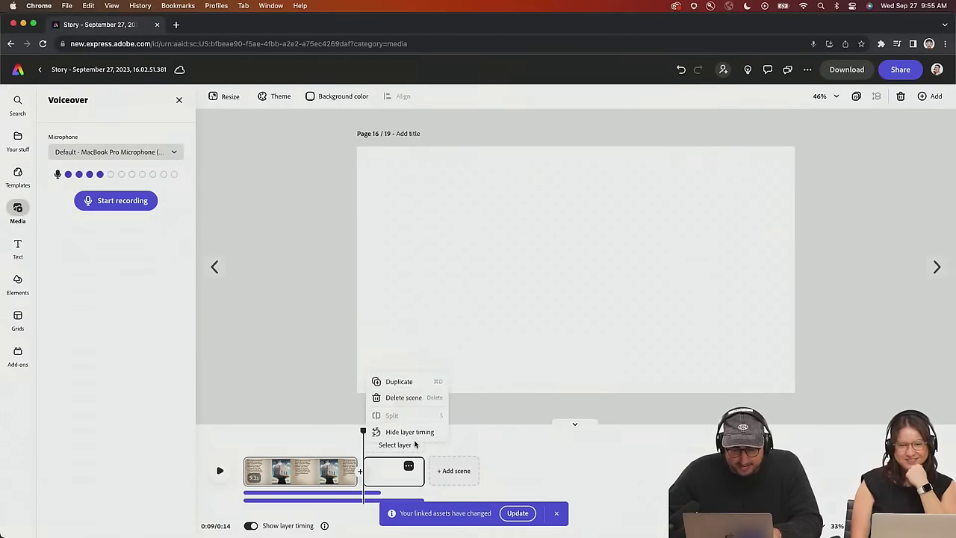
{"action": "left_click", "coordinate": [406, 397]}
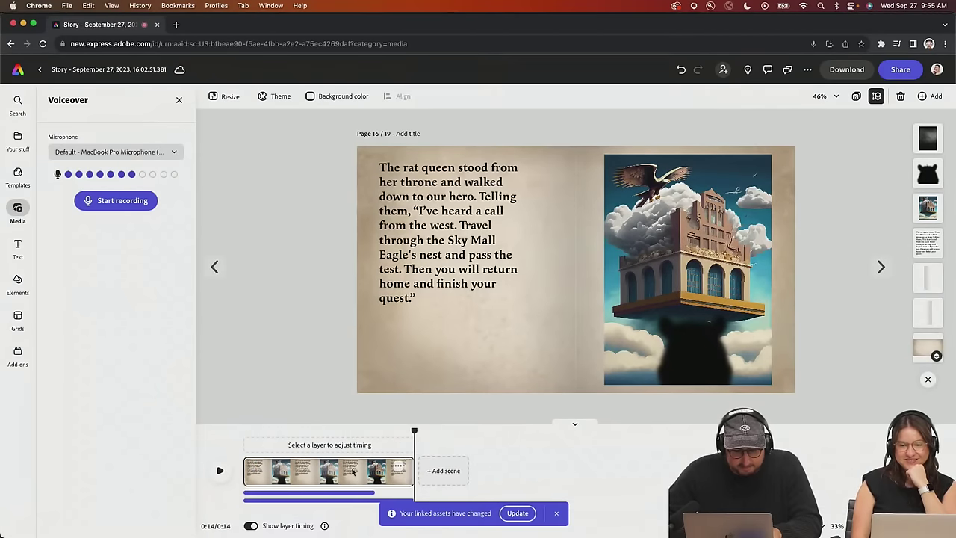
Record a new voiceover from the start of the page 16 scene and delete the first voiceover take
{"action": "left_click", "coordinate": [244, 431]}
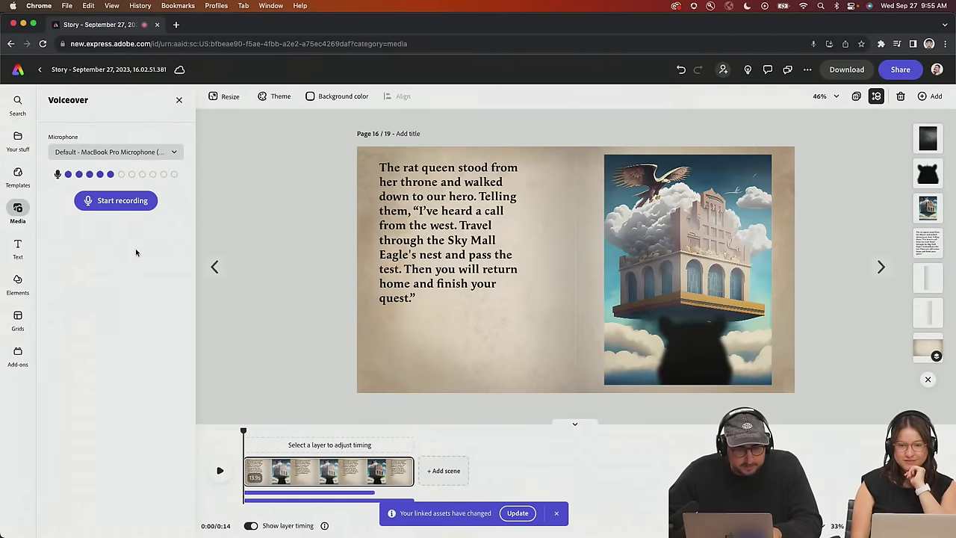
{"action": "left_click", "coordinate": [121, 201]}
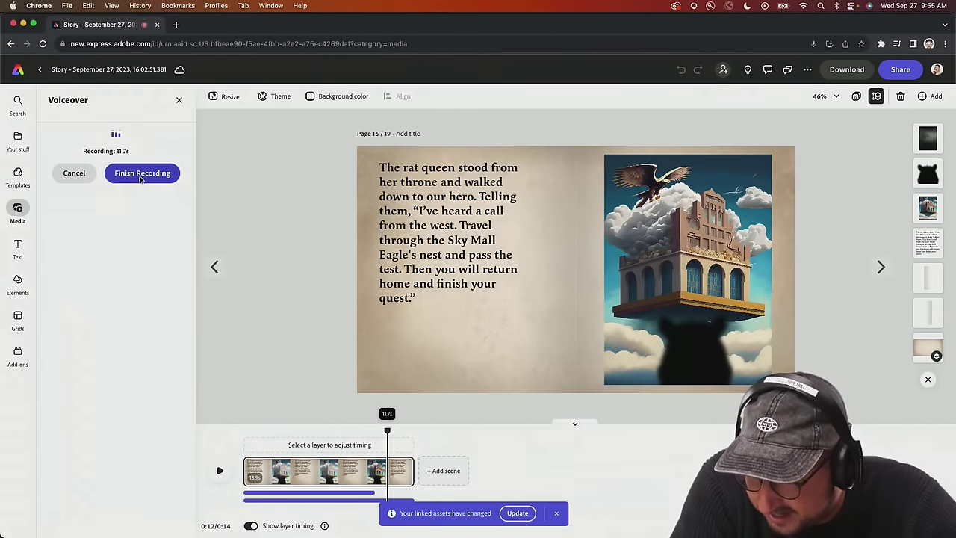
{"action": "left_click", "coordinate": [140, 176]}
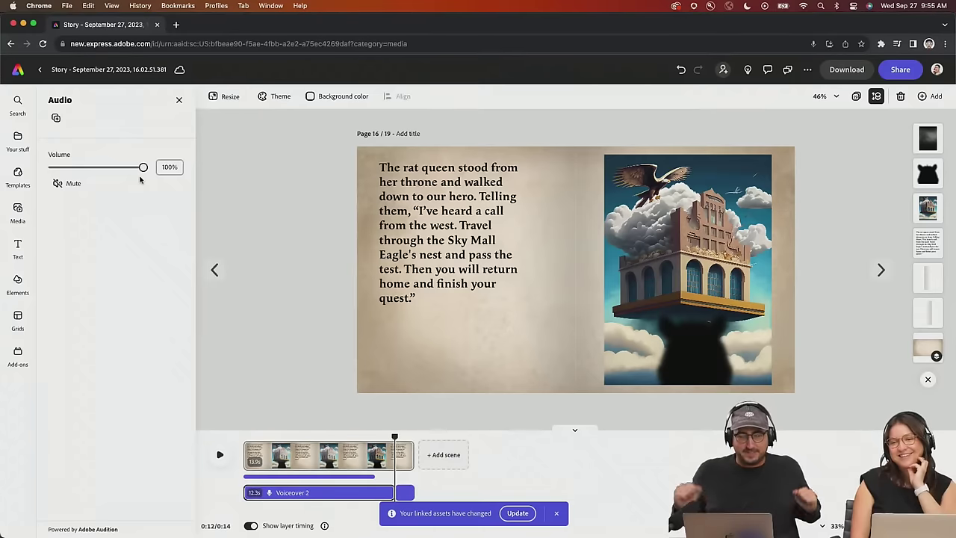
{"action": "left_click", "coordinate": [404, 494]}
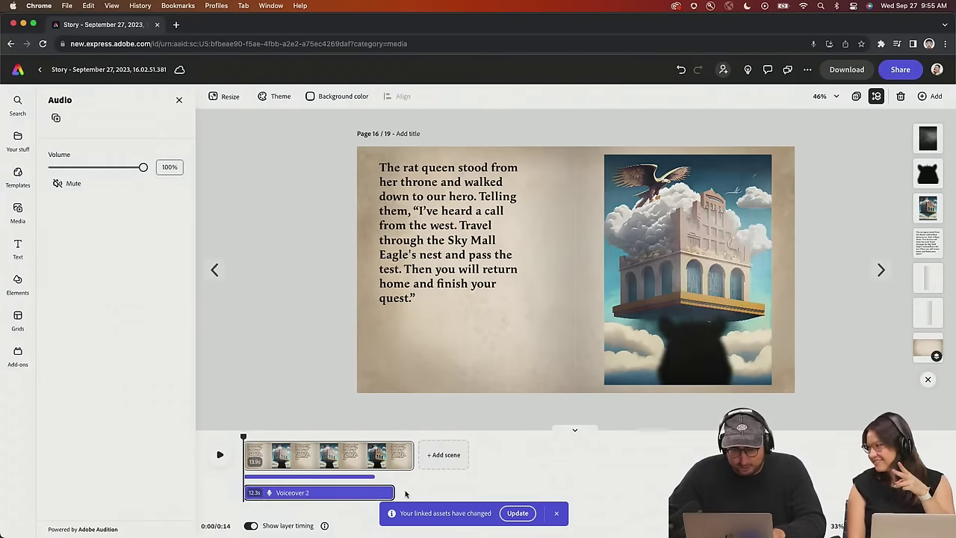
Add a second "Religious_Loops_9" clip directly after the first one, filling the rest of the page 16 scene
{"action": "left_click", "coordinate": [361, 476]}
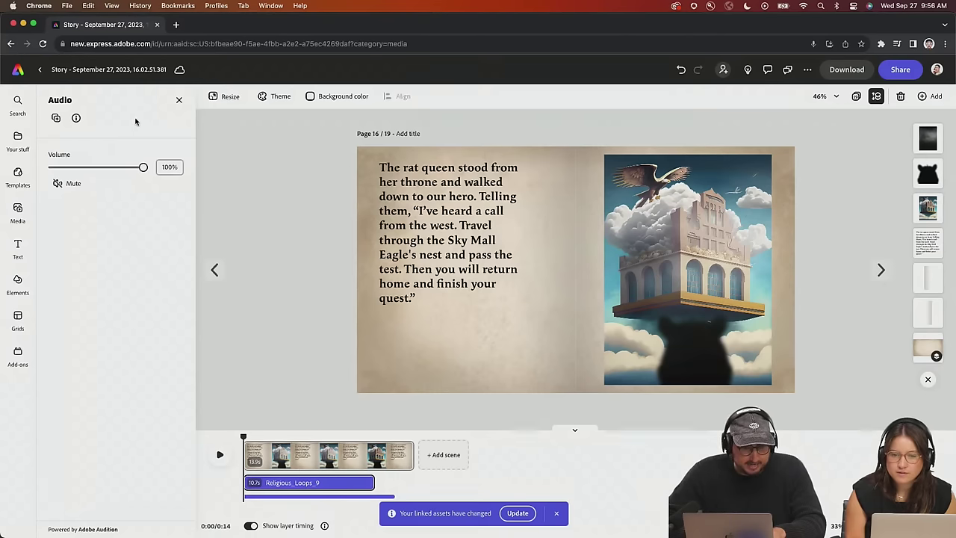
{"action": "left_click", "coordinate": [178, 99]}
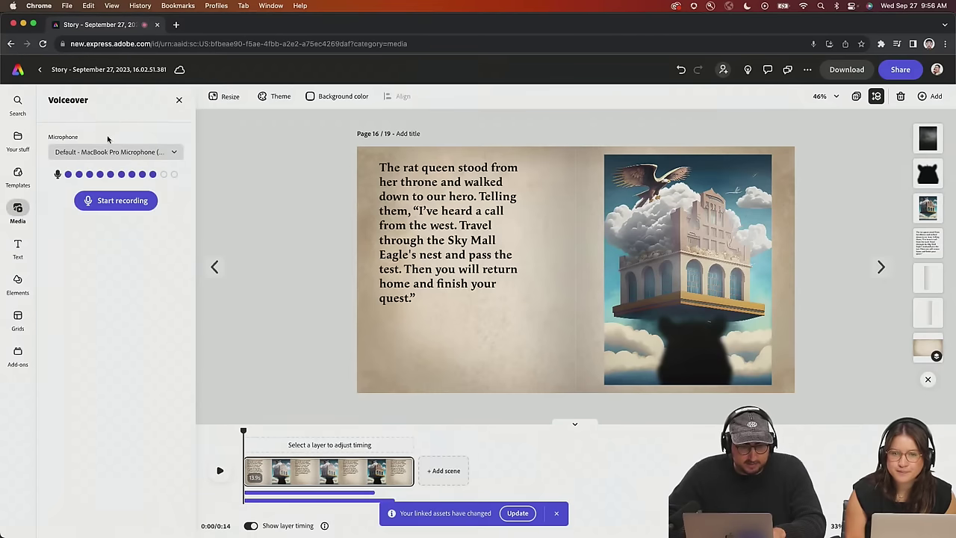
{"action": "left_click", "coordinate": [17, 209]}
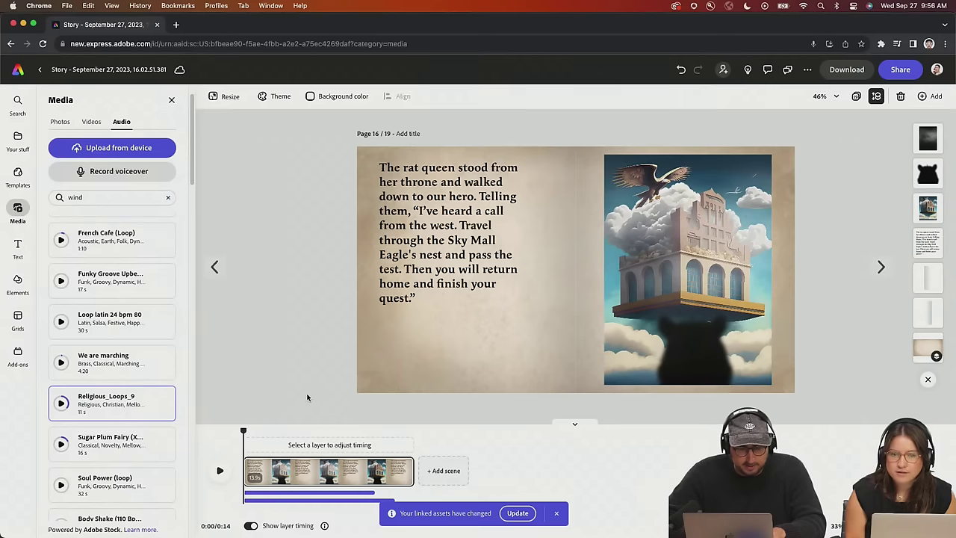
{"action": "left_click", "coordinate": [372, 433]}
{"action": "left_click_drag", "start_coordinate": [372, 433], "coordinate": [382, 433]}
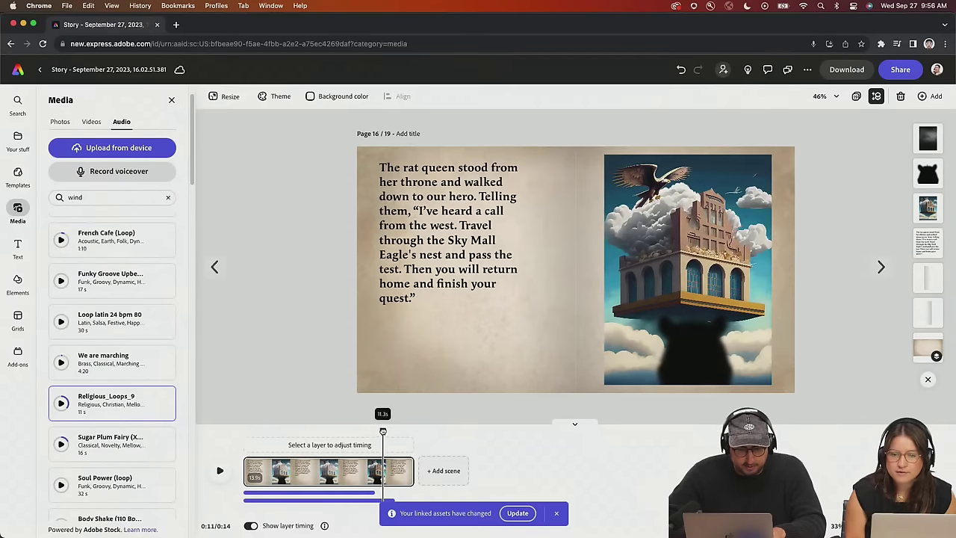
{"action": "left_click", "coordinate": [129, 396]}
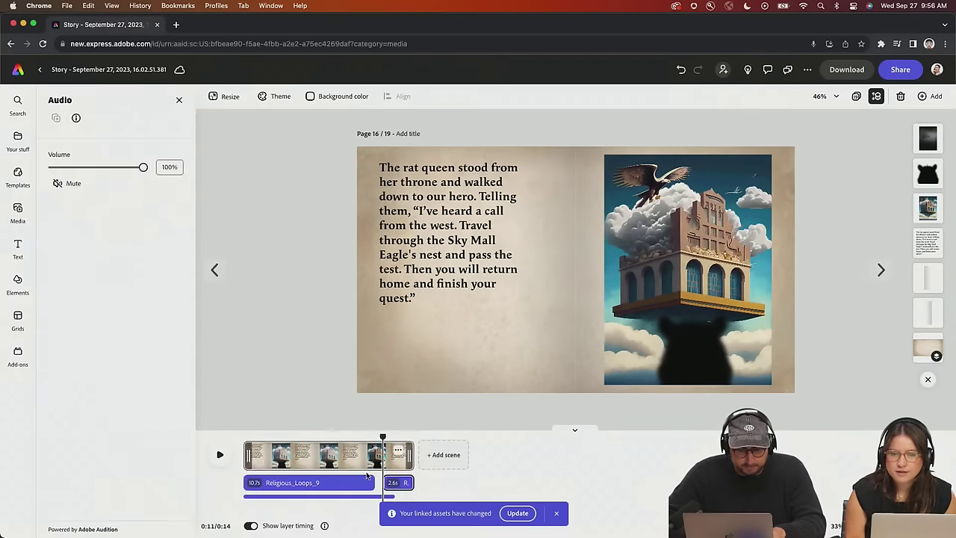
{"action": "mouse_move", "coordinate": [396, 486]}
{"action": "left_mouse_down"}
{"action": "mouse_move", "coordinate": [382, 486]}
{"action": "mouse_move", "coordinate": [391, 487]}
{"action": "left_mouse_up"}
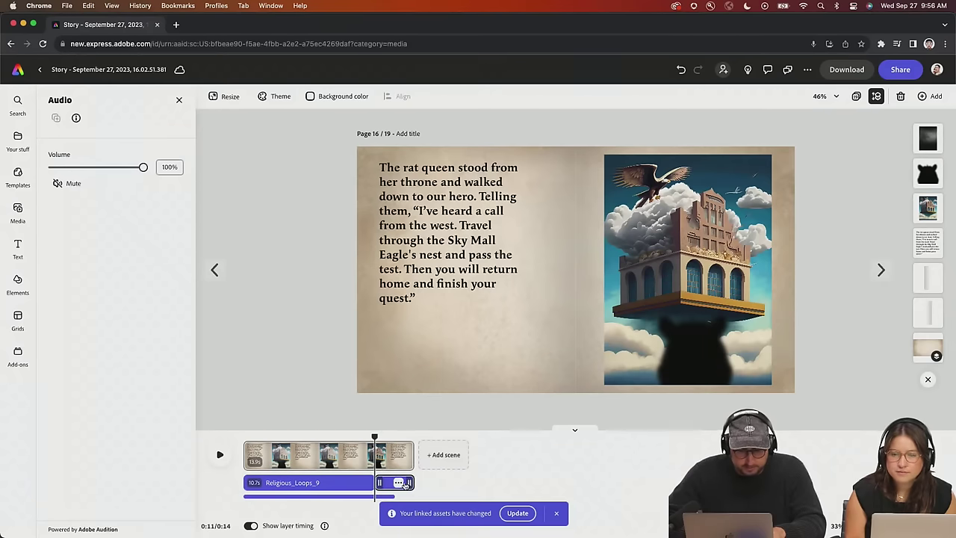
Set the volume of the first "Religious_Loops_9" clip to 50%
{"action": "left_click", "coordinate": [294, 482]}
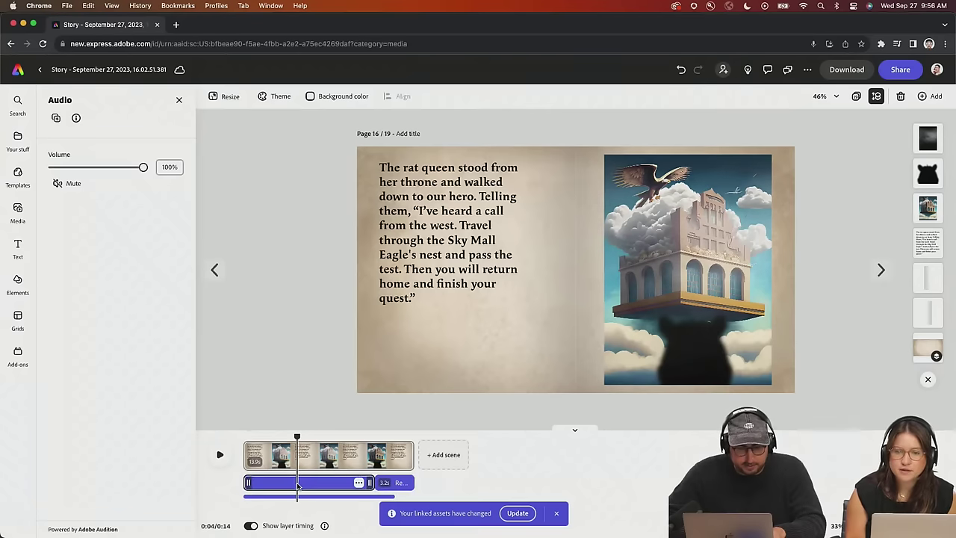
{"action": "left_click", "coordinate": [177, 168]}
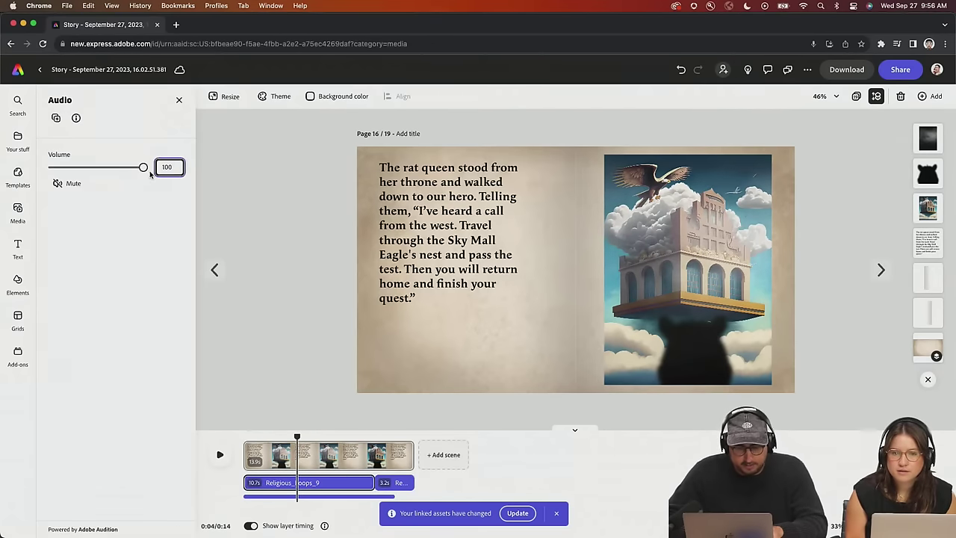
{"action": "key", "text": "BackSpace"}
{"action": "key", "text": "BackSpace"}
{"action": "key", "text": "BackSpace"}
{"action": "type", "text": "50"}
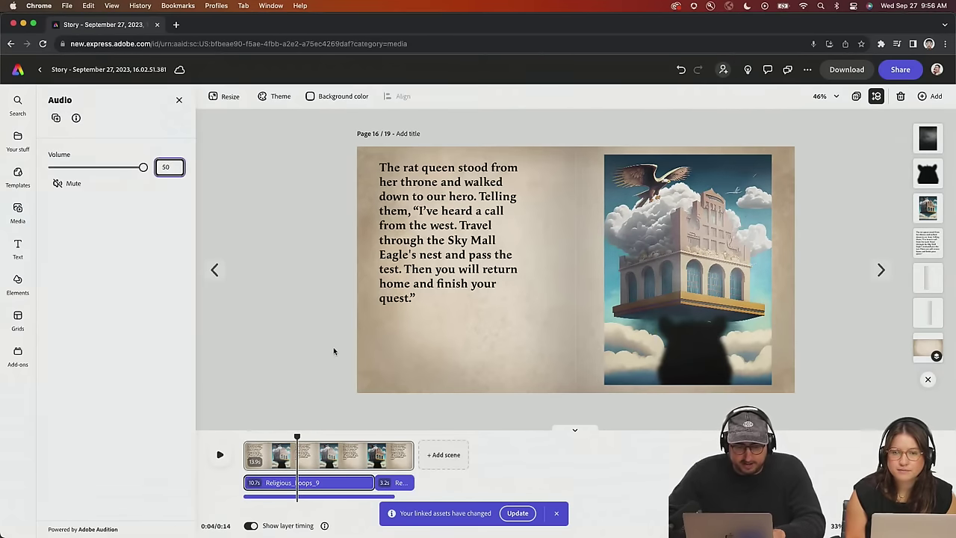
{"action": "key", "text": "Return"}
Set the volume of the second "Religious_Loops_9" clip to 50% and play the page 16 scene from its start
{"action": "left_click", "coordinate": [397, 483]}
{"action": "left_click", "coordinate": [397, 483]}
{"action": "left_click", "coordinate": [388, 485]}
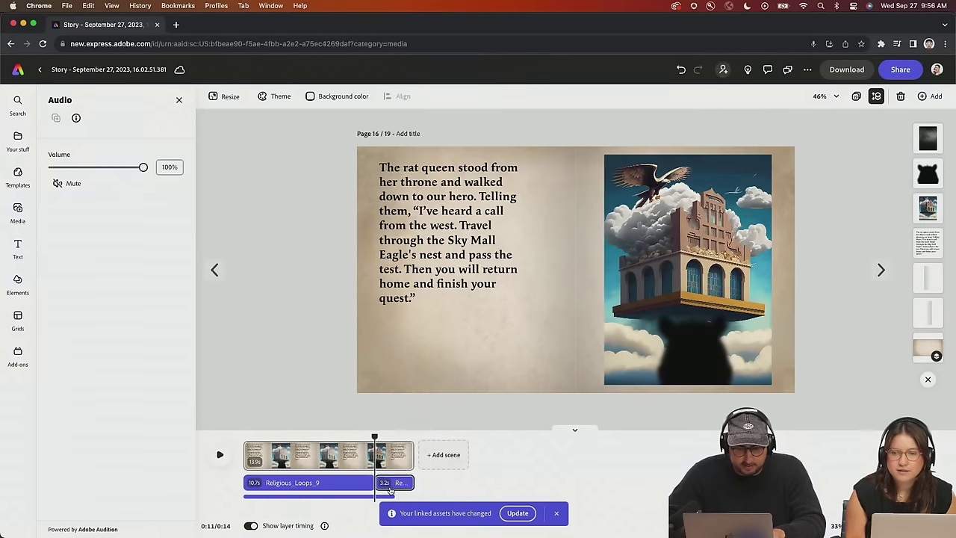
{"action": "left_click", "coordinate": [389, 486]}
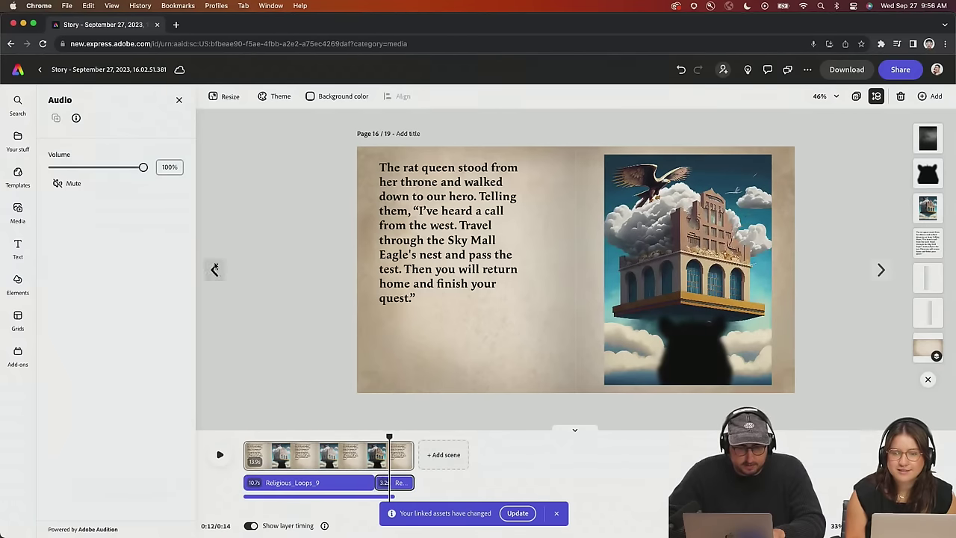
{"action": "left_click", "coordinate": [173, 168]}
{"action": "double_click", "coordinate": [179, 170]}
{"action": "type", "text": "50"}
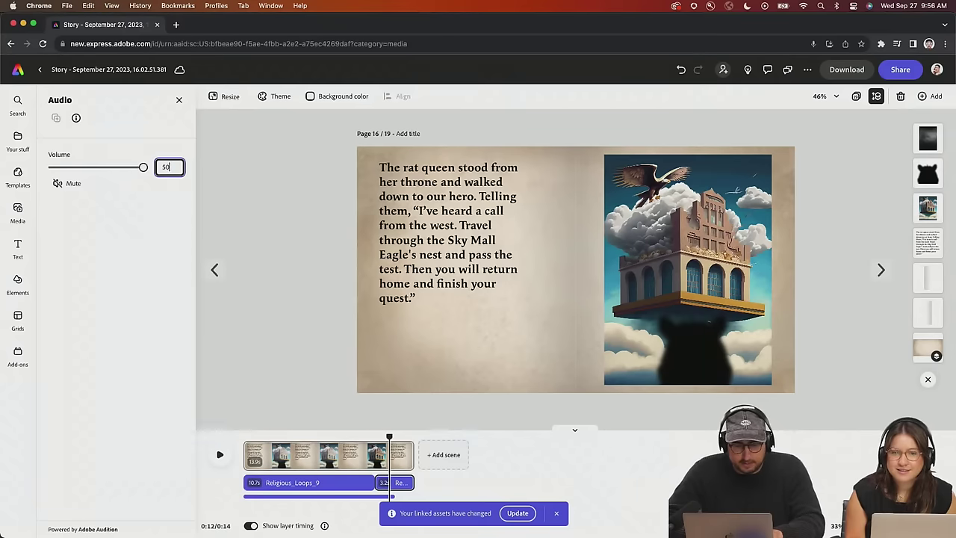
{"action": "key", "text": "Return"}
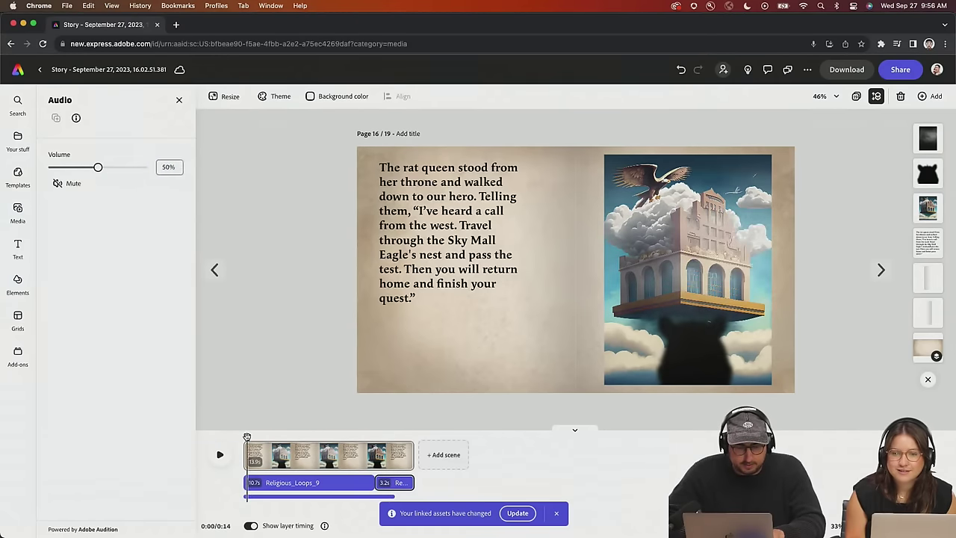
{"action": "left_click", "coordinate": [221, 455]}
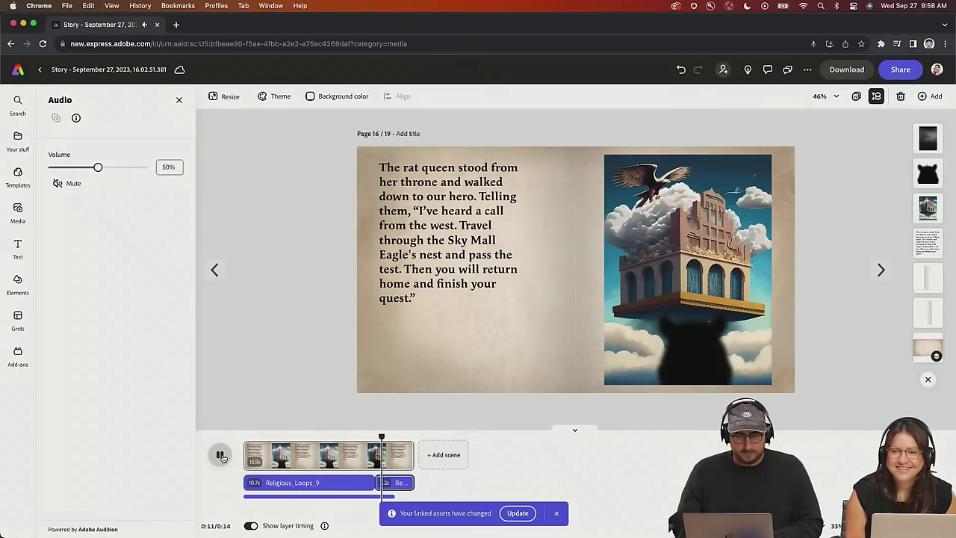
{"action": "left_click", "coordinate": [221, 455]}
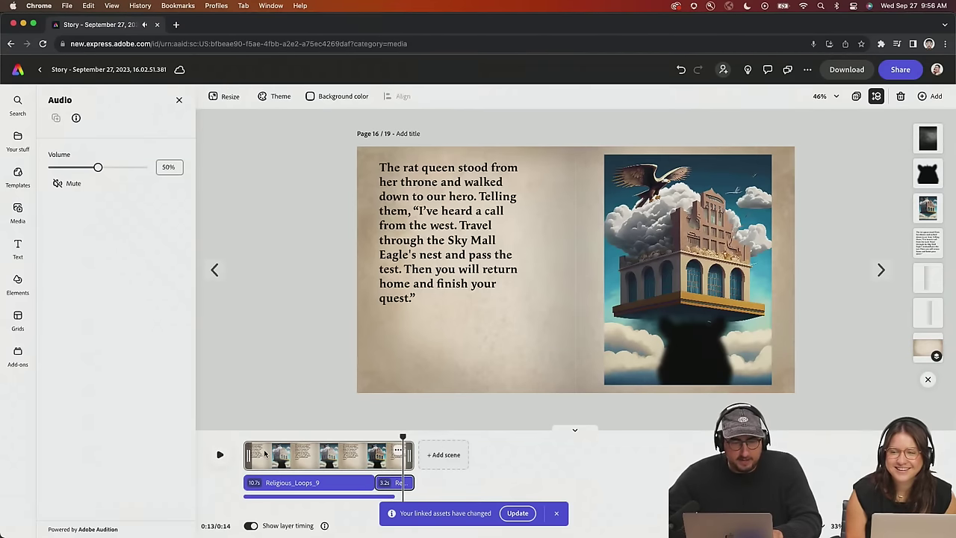
Switch to QuickTime Player and set up a new screen recording
{"action": "key", "text": "super+Tab"}
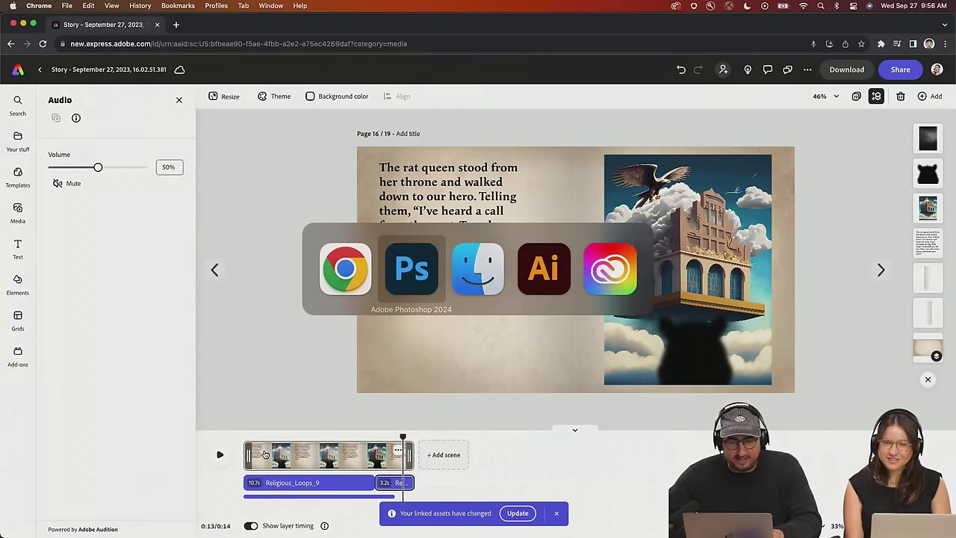
{"action": "key", "text": "super+Tab"}
{"action": "key", "text": "super+space"}
{"action": "type", "text": "quick"}
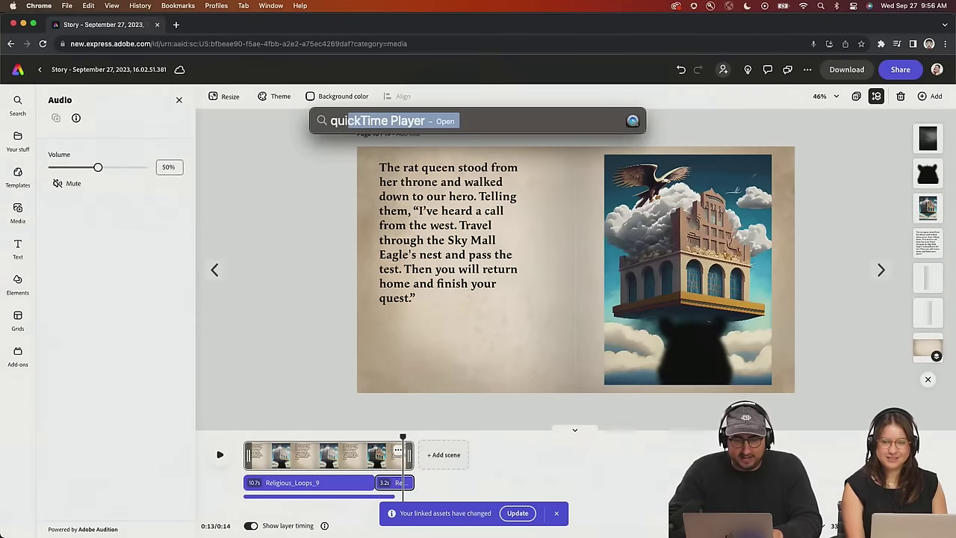
{"action": "key", "text": "Return"}
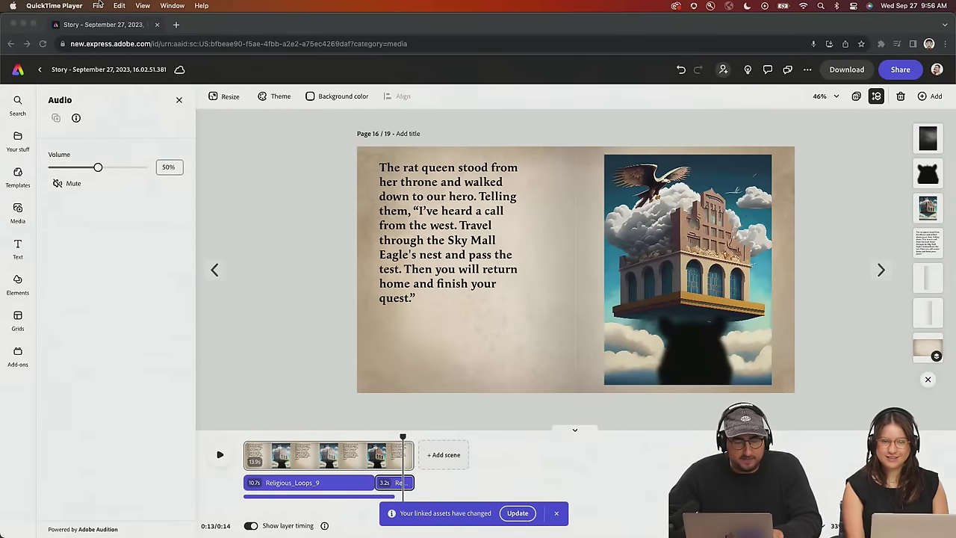
{"action": "left_click", "coordinate": [97, 5]}
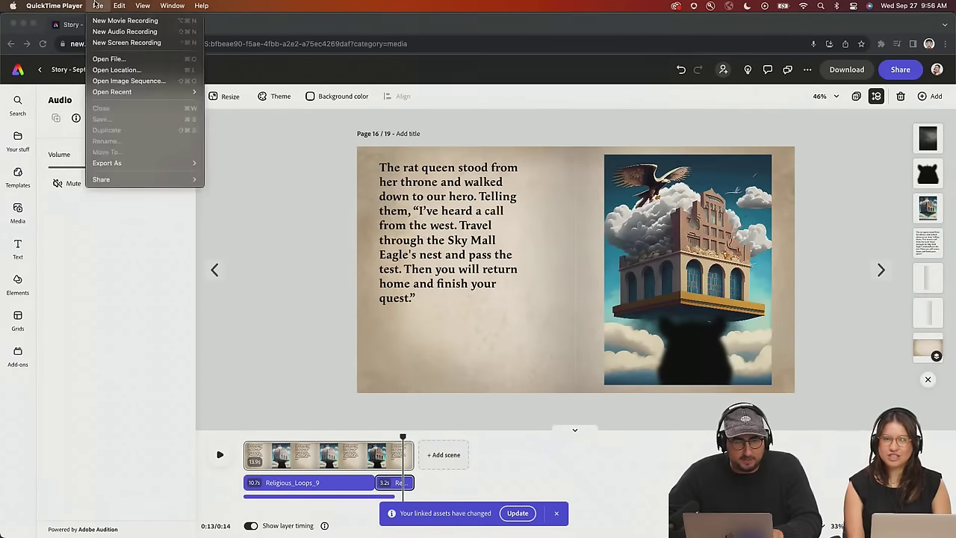
{"action": "left_click", "coordinate": [127, 42]}
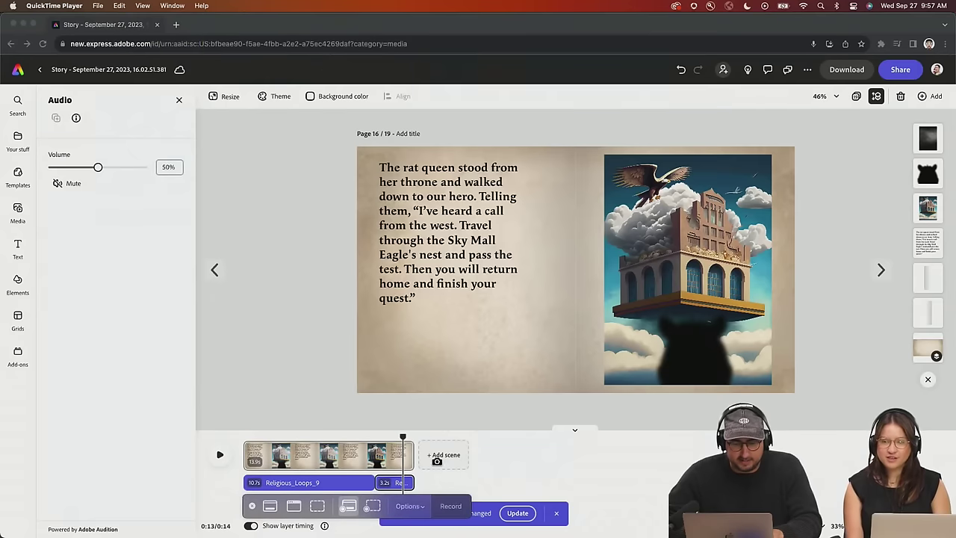
Check the recording options, record an eagle sound for about 5 seconds with the MacBook Pro Microphone, and stop the recording
{"action": "left_click", "coordinate": [410, 505]}
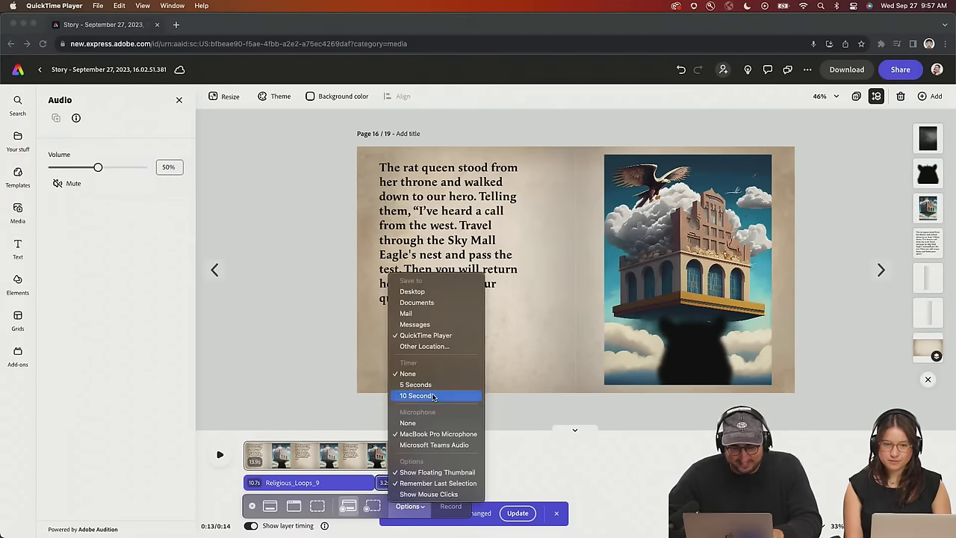
{"action": "left_click", "coordinate": [413, 507]}
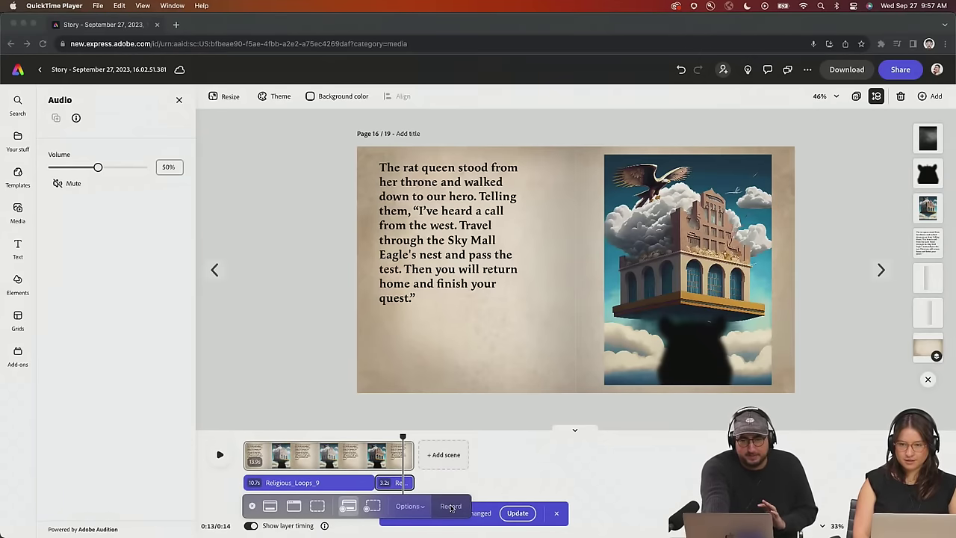
{"action": "left_click", "coordinate": [450, 506]}
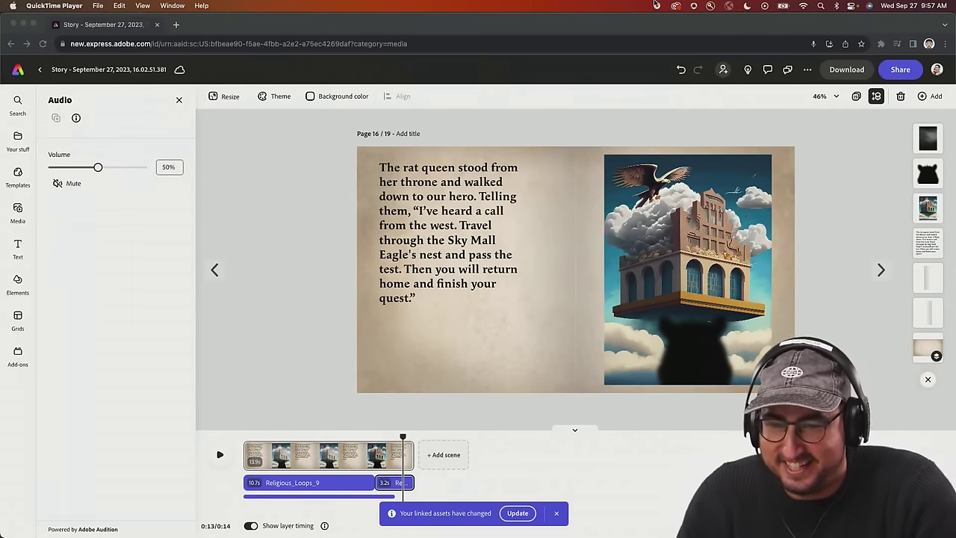
{"action": "key", "text": "ctrl+super+Escape"}
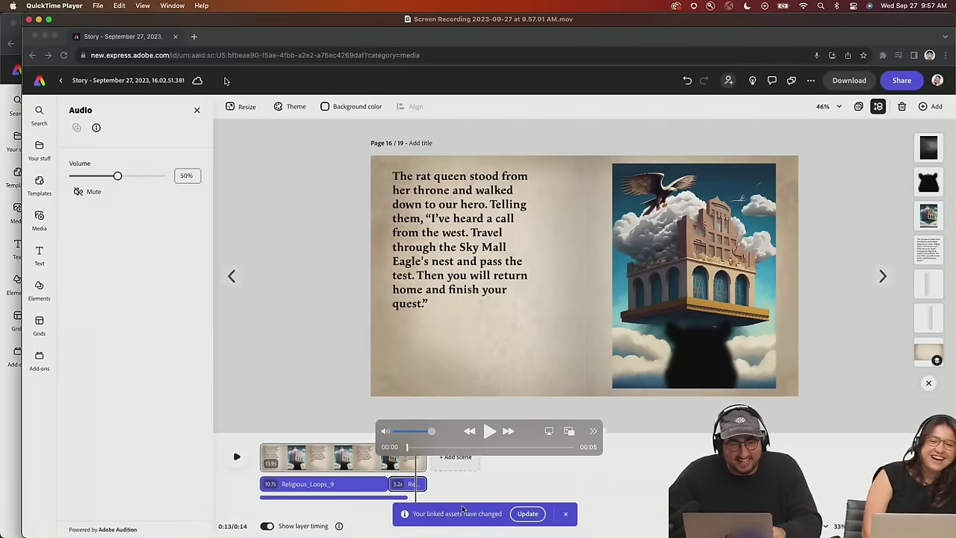
Export the screen recording to the Desktop as "eagle"
{"action": "left_click", "coordinate": [100, 5]}
{"action": "left_click", "coordinate": [121, 126]}
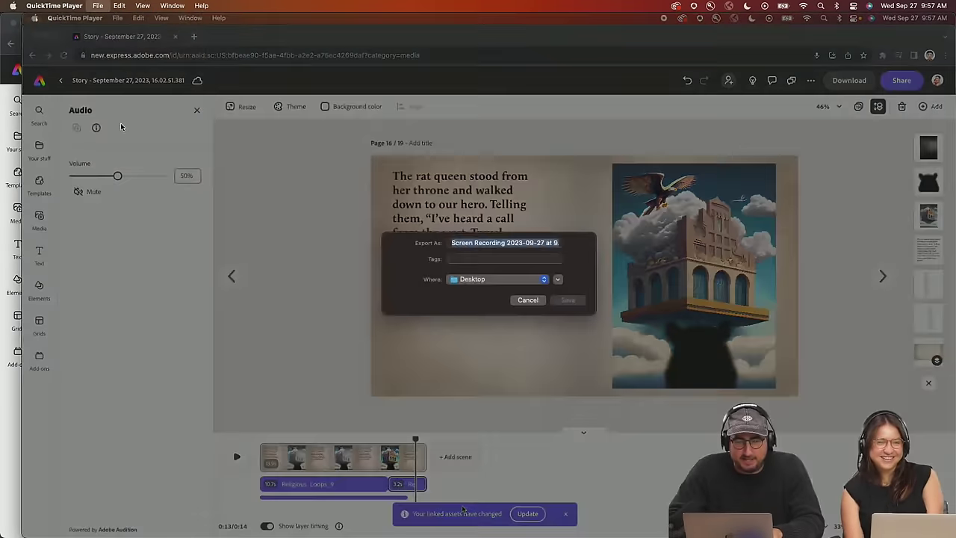
{"action": "type", "text": "eag"}
{"action": "key", "text": "Return"}
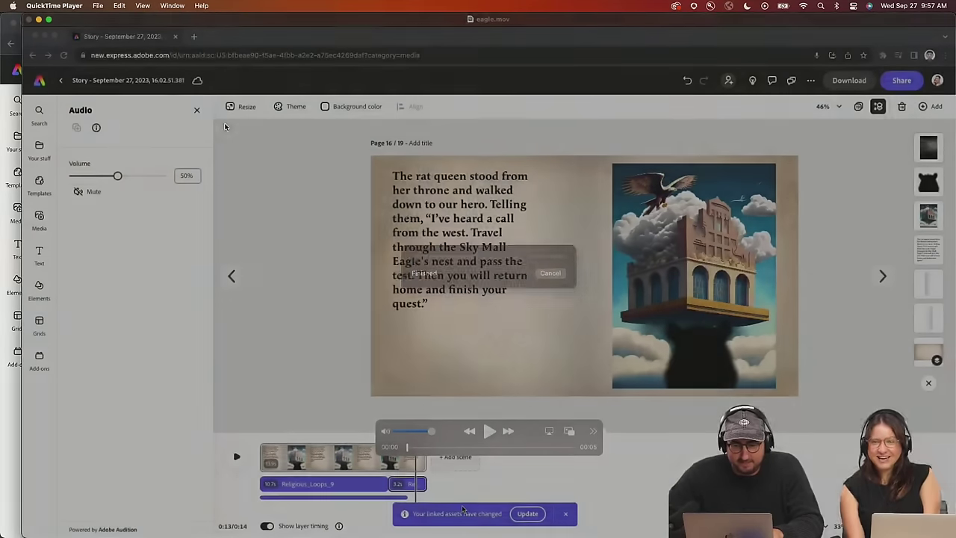
Switch to Finder, close the QuickTime recording window and place eagle.mov from the Desktop onto page 16 in Adobe Express
{"action": "key", "text": "super+Tab"}
{"action": "key", "text": "super+Tab"}
{"action": "key", "text": "super+Tab"}
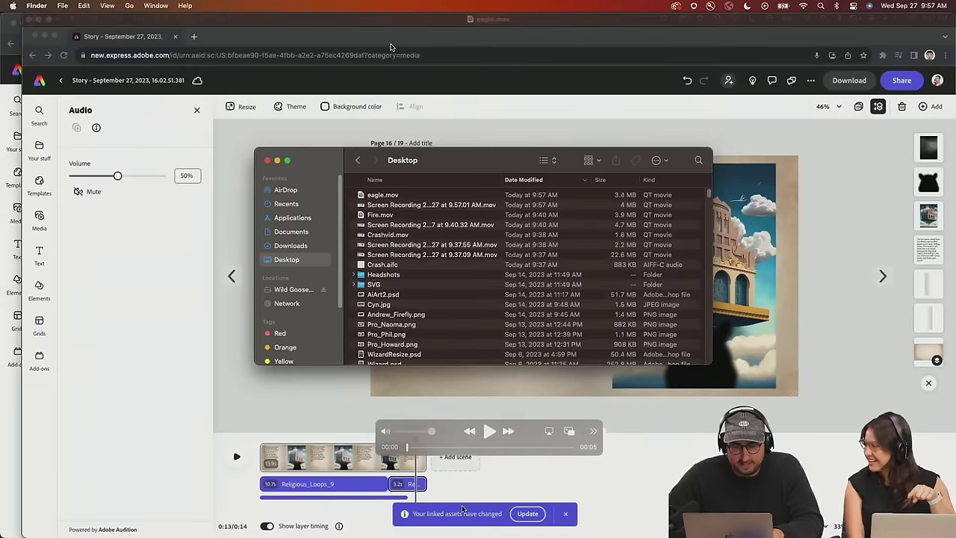
{"action": "left_click", "coordinate": [28, 19]}
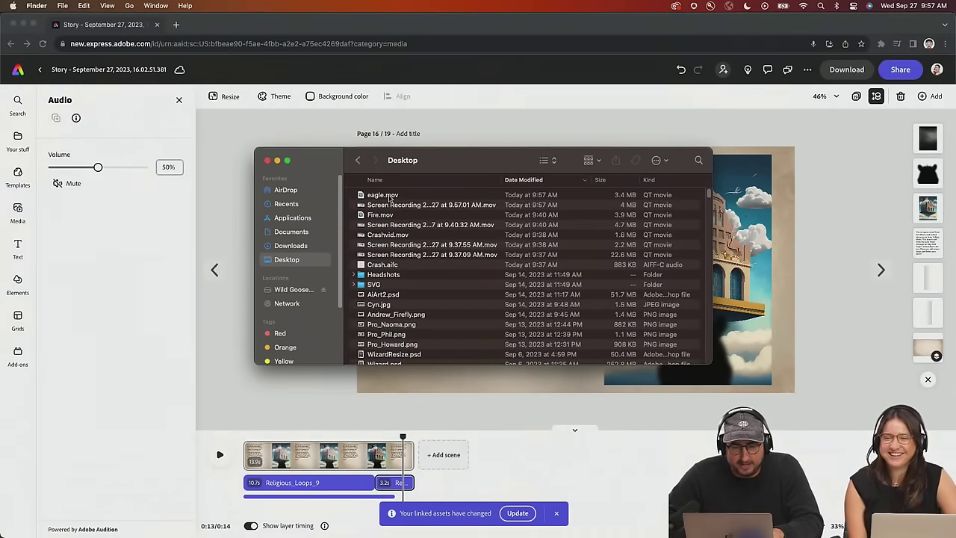
{"action": "left_click_drag", "start_coordinate": [389, 198], "coordinate": [774, 264]}
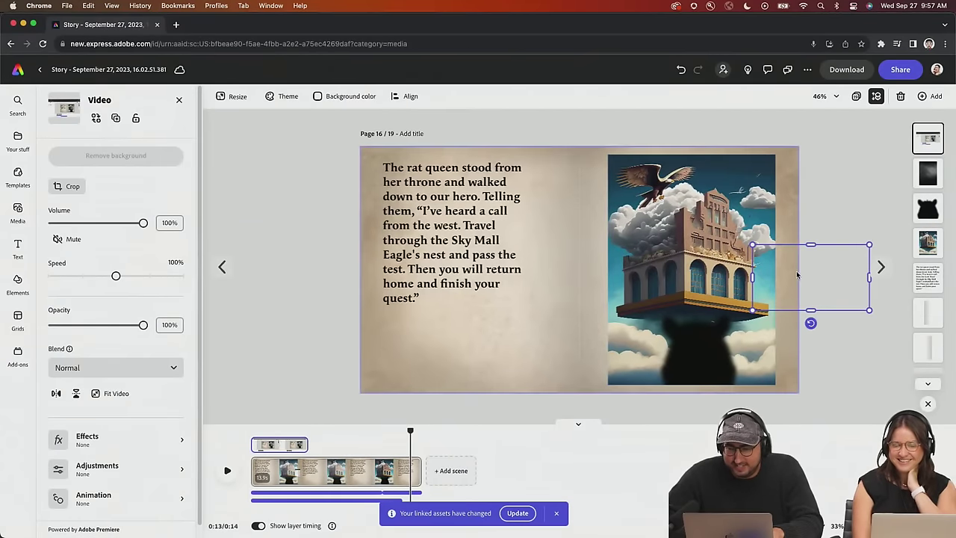
Move the eagle video below the story text on page 16 and set its opacity to 0%
{"action": "left_click", "coordinate": [767, 274]}
{"action": "left_click", "coordinate": [927, 139]}
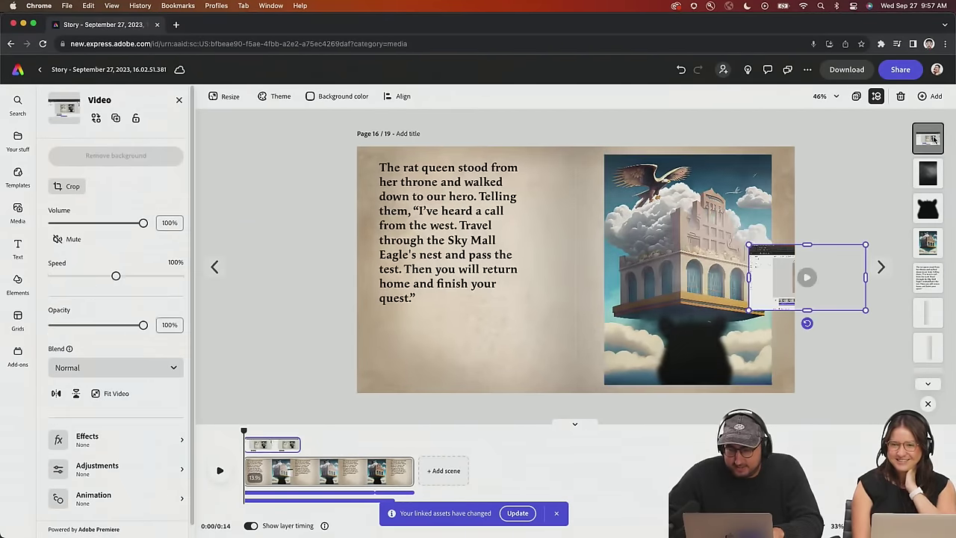
{"action": "left_click_drag", "start_coordinate": [771, 269], "coordinate": [407, 359]}
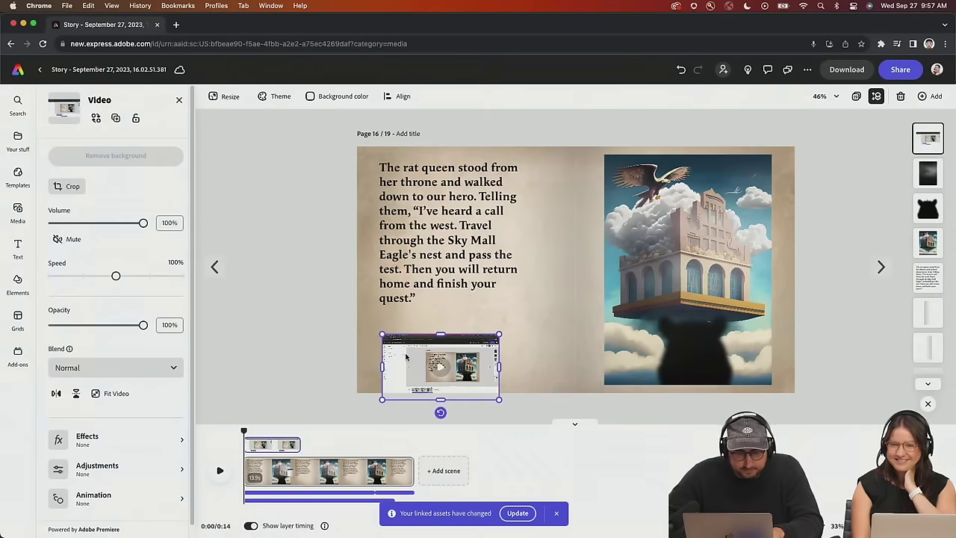
{"action": "left_click_drag", "start_coordinate": [102, 325], "coordinate": [49, 325]}
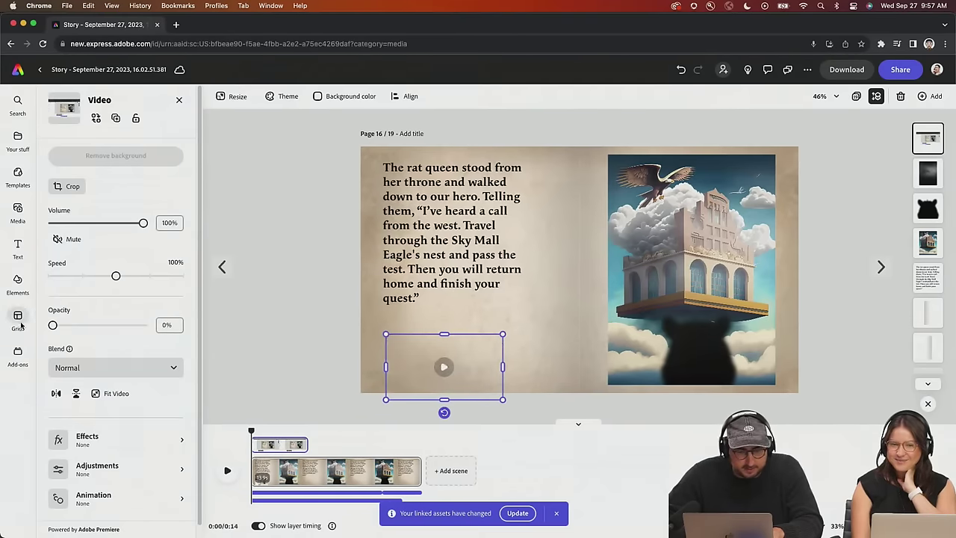
Set the volume of the first "Religious_Loops_9" clip to 20%
{"action": "left_click", "coordinate": [270, 493]}
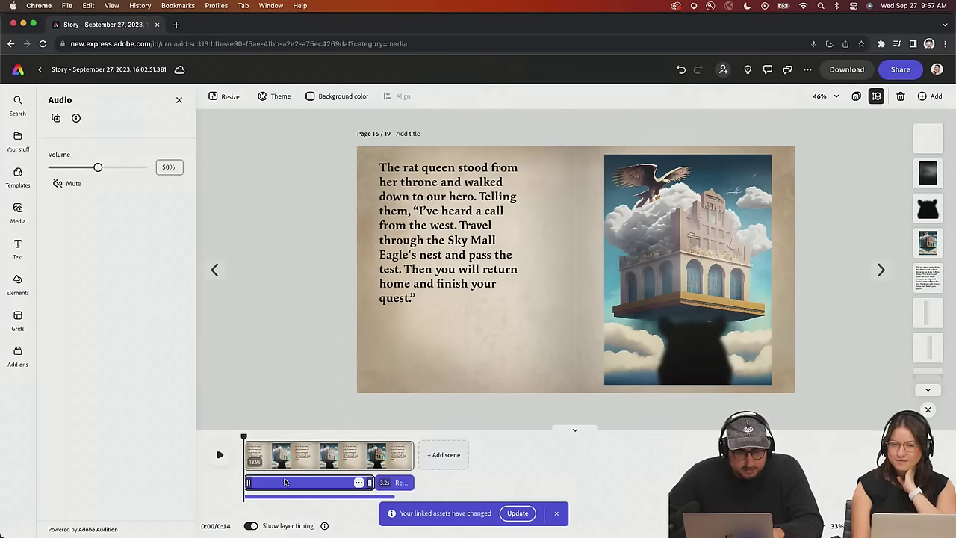
{"action": "left_click", "coordinate": [287, 482]}
{"action": "left_click", "coordinate": [175, 168]}
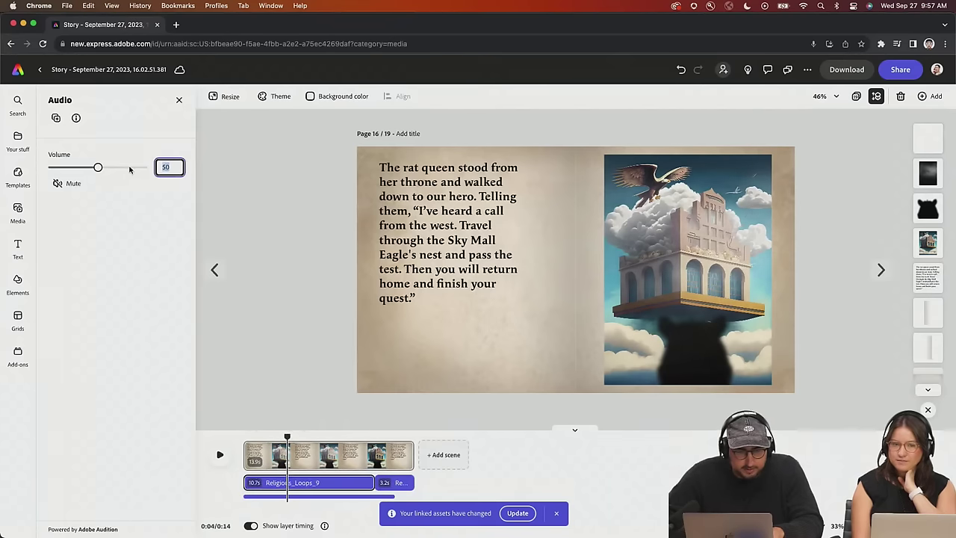
{"action": "type", "text": "20"}
{"action": "key", "text": "Return"}
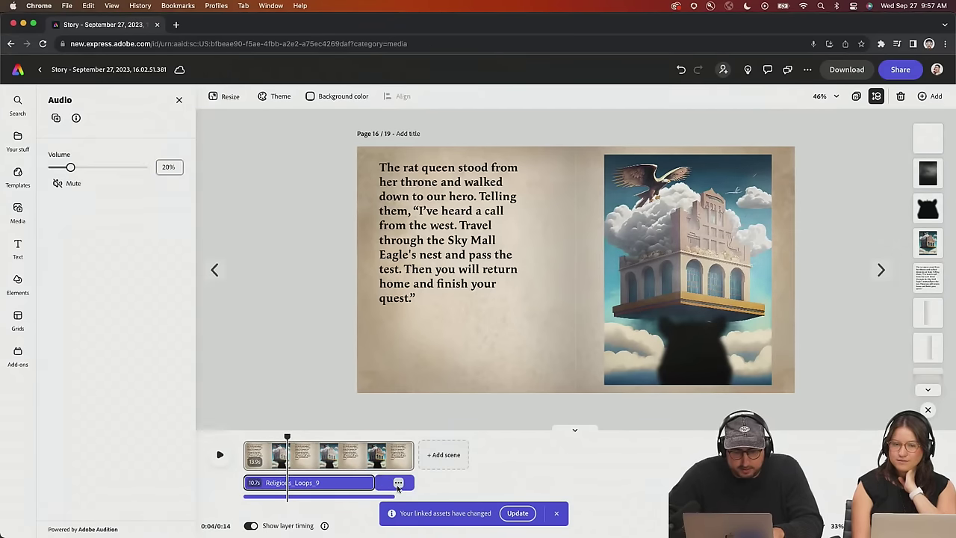
Set the volume of the second "Religious_Loops_9" clip on page 16 to 20%
{"action": "left_click", "coordinate": [387, 486]}
{"action": "left_click", "coordinate": [169, 166]}
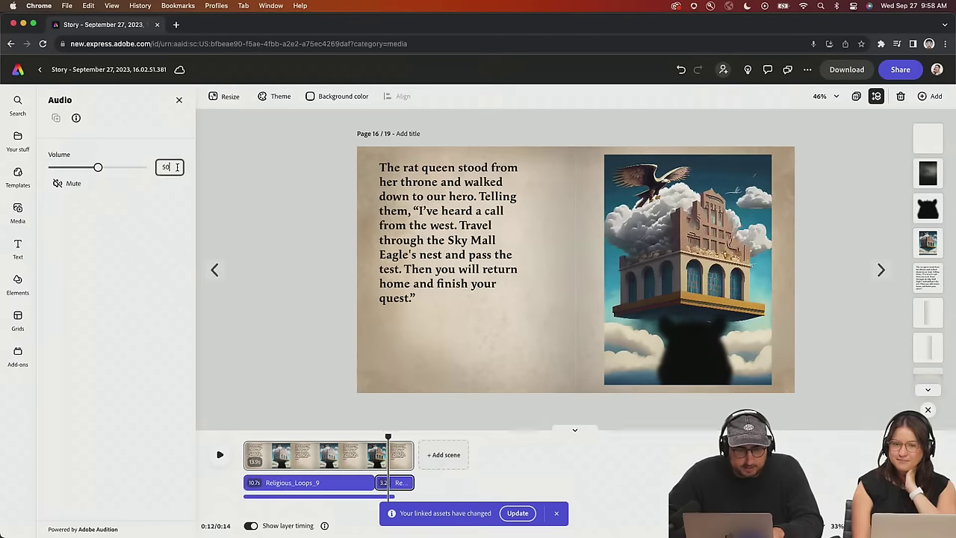
{"action": "type", "text": "20"}
{"action": "key", "text": "Return"}
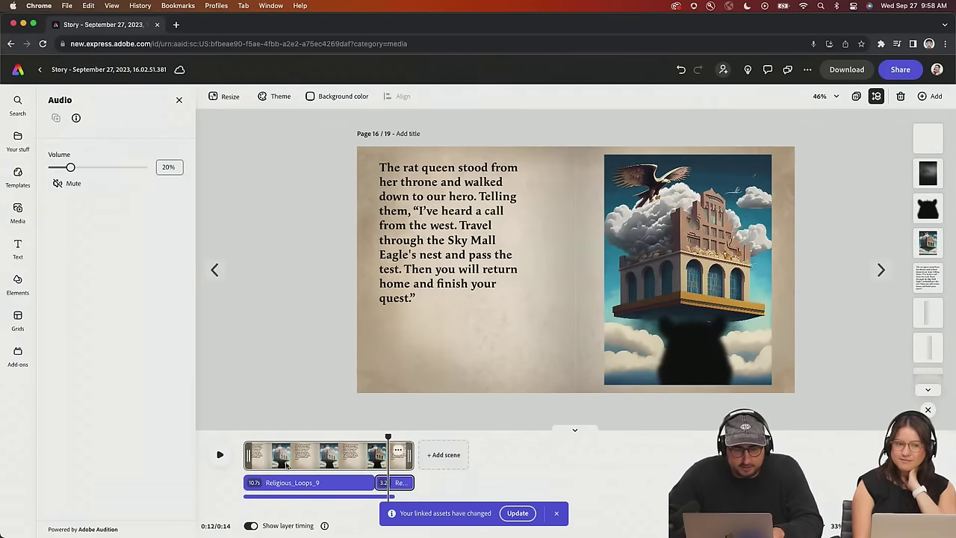
Play the opening seconds of page 16 to check the audio balance, and pause the playback
{"action": "left_click", "coordinate": [245, 439]}
{"action": "left_click", "coordinate": [219, 454]}
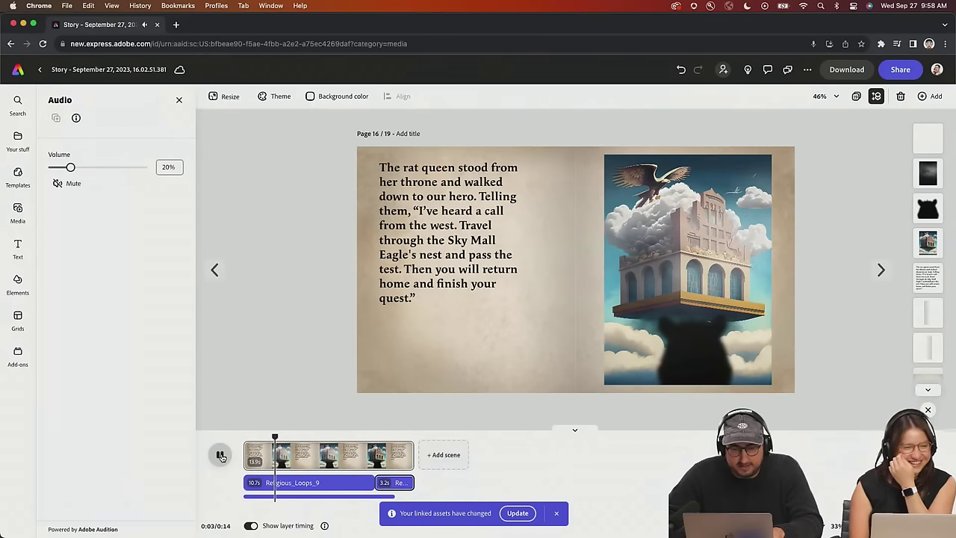
{"action": "left_click", "coordinate": [221, 456]}
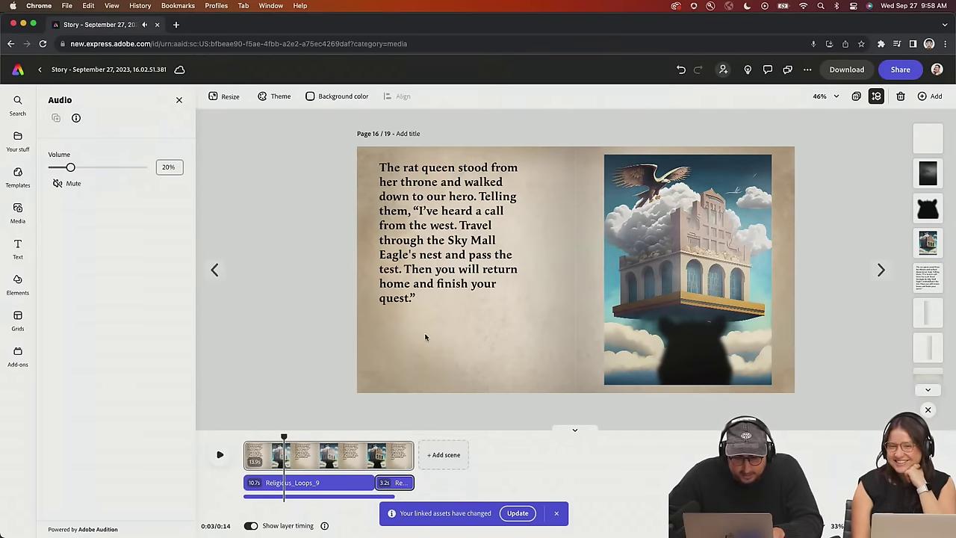
Set the volume of the transparent eagle video below the story text to 70%
{"action": "left_click", "coordinate": [472, 344]}
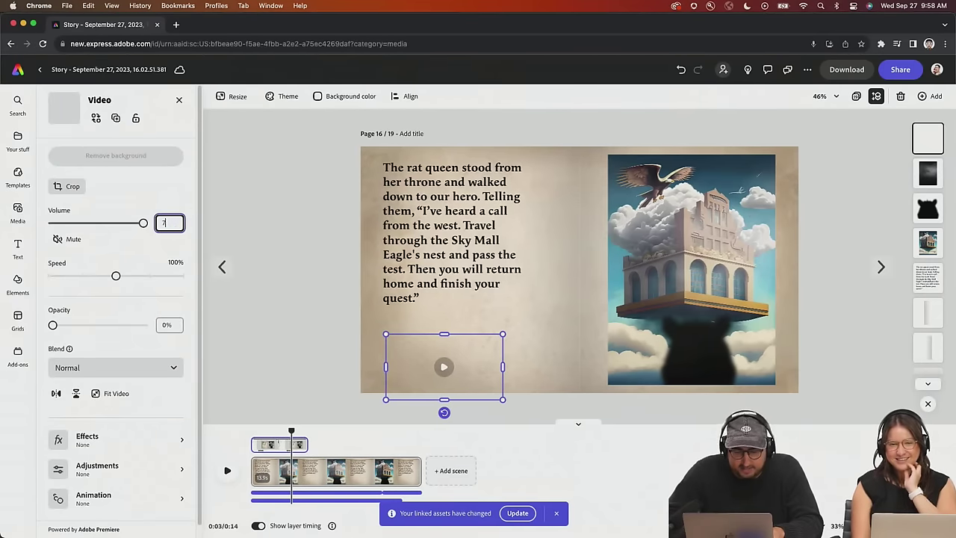
{"action": "type", "text": "70"}
{"action": "key", "text": "Return"}
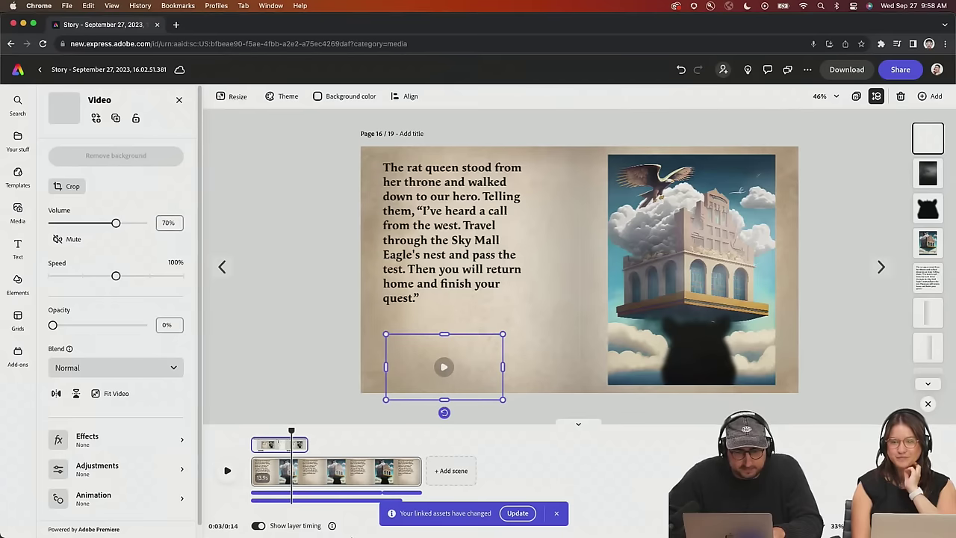
Switch to QuickTime Player
{"action": "key", "text": "super+space"}
{"action": "type", "text": "qu"}
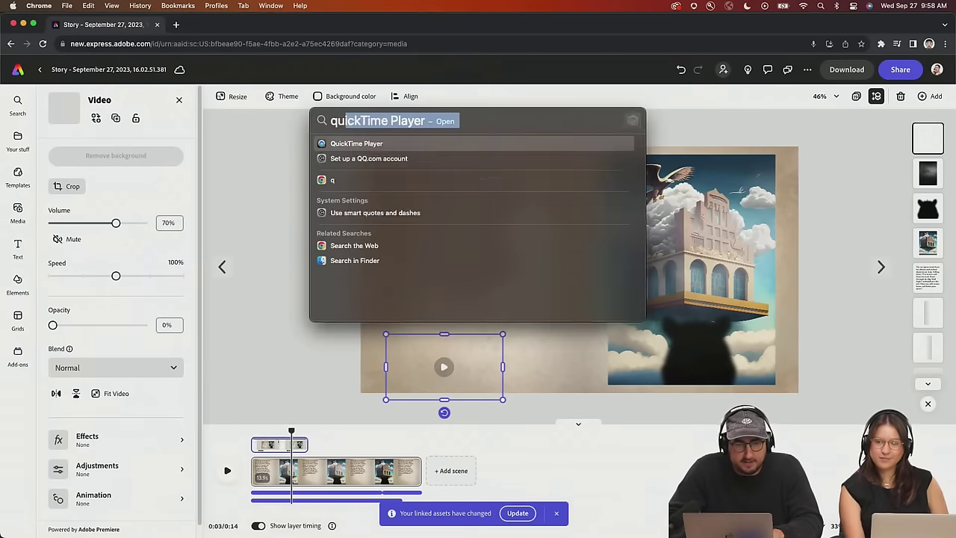
{"action": "key", "text": "Return"}
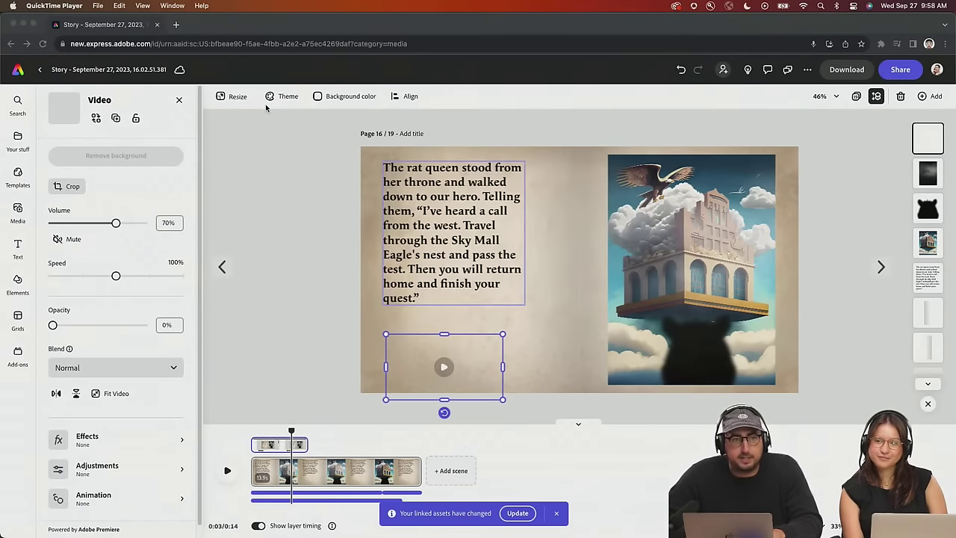
{"action": "left_click", "coordinate": [98, 6]}
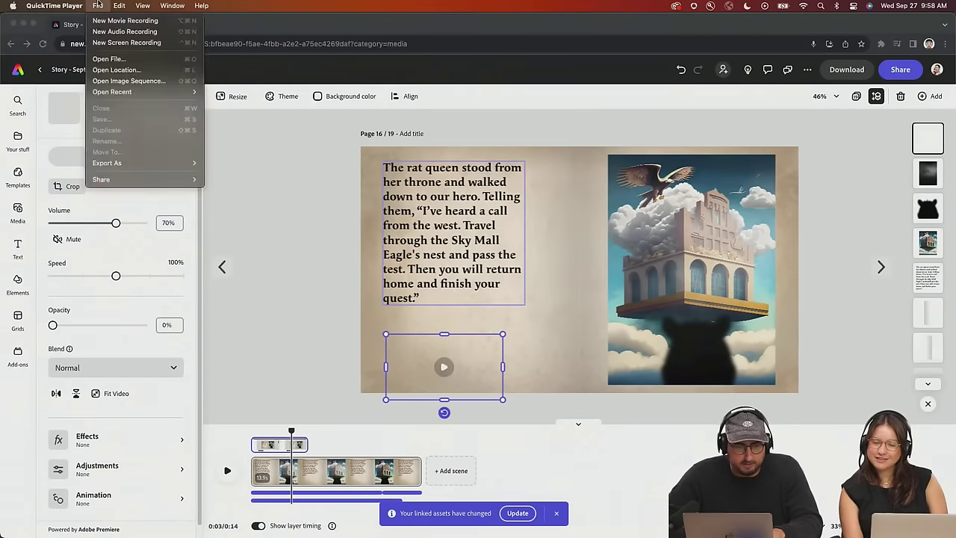
{"action": "left_click", "coordinate": [151, 43]}
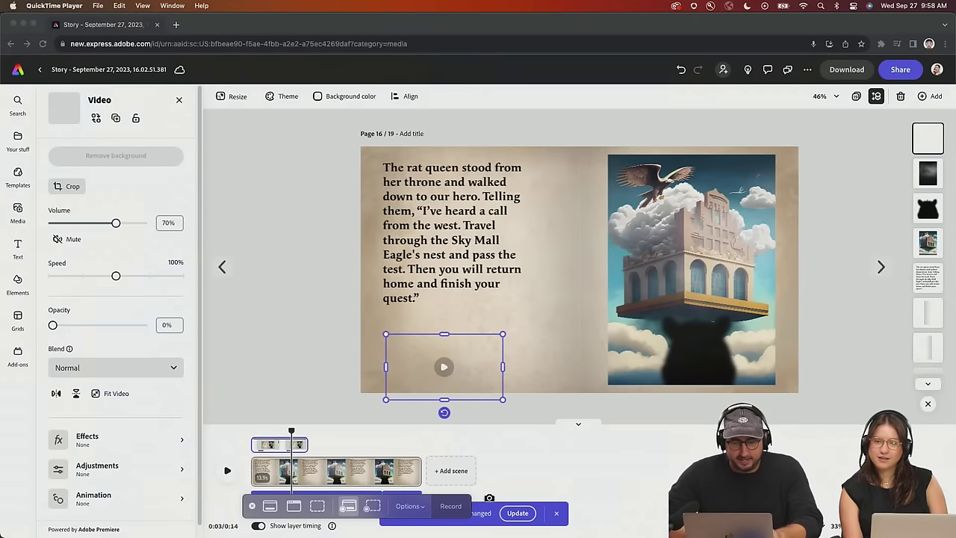
{"action": "left_click", "coordinate": [450, 506]}
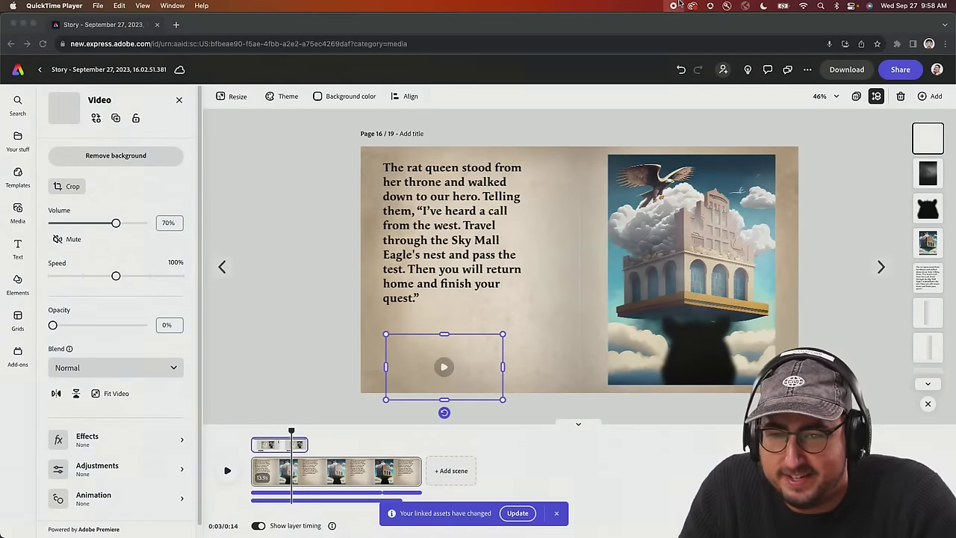
{"action": "left_click", "coordinate": [673, 5]}
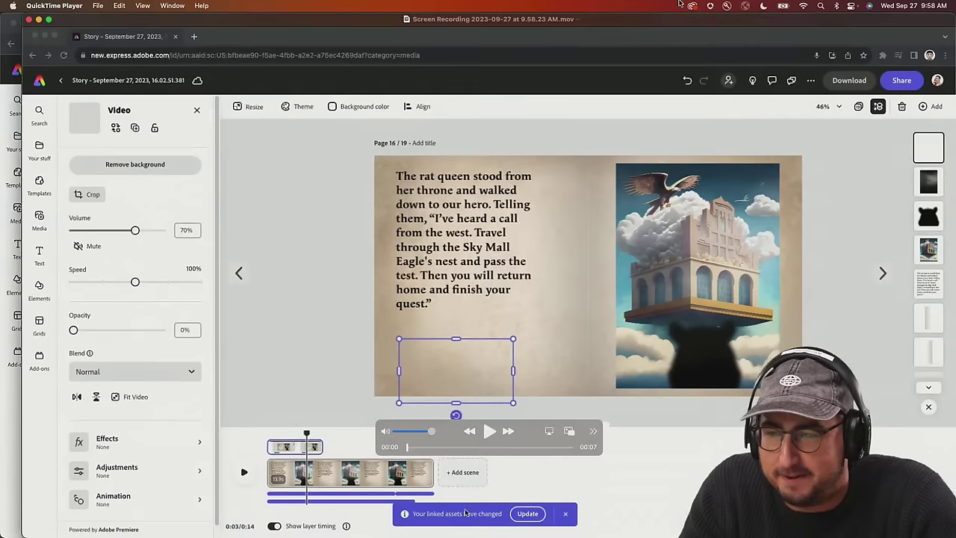
{"action": "double_click", "coordinate": [34, 24]}
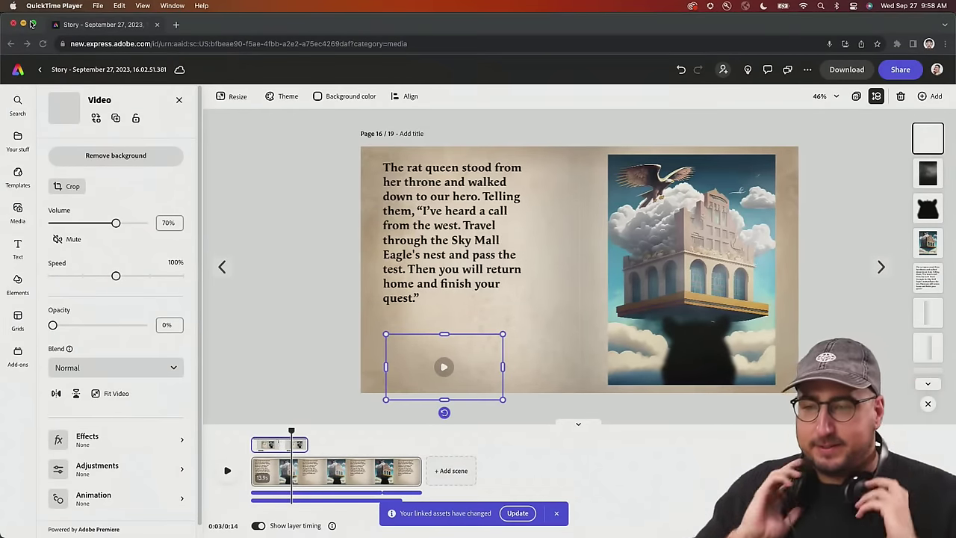
Make a new recording of the entire screen to capture the bird sound, and stop it
{"action": "left_click", "coordinate": [96, 6]}
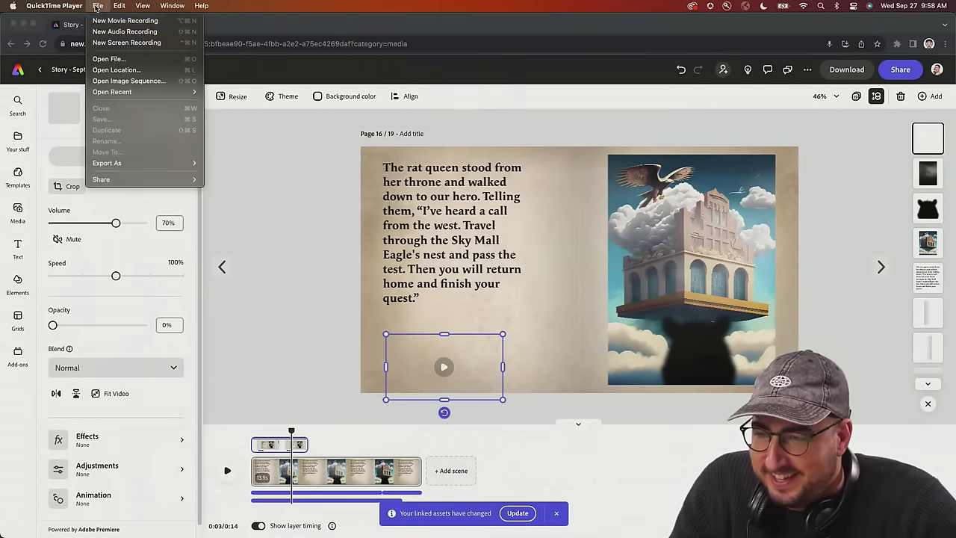
{"action": "left_click", "coordinate": [132, 43]}
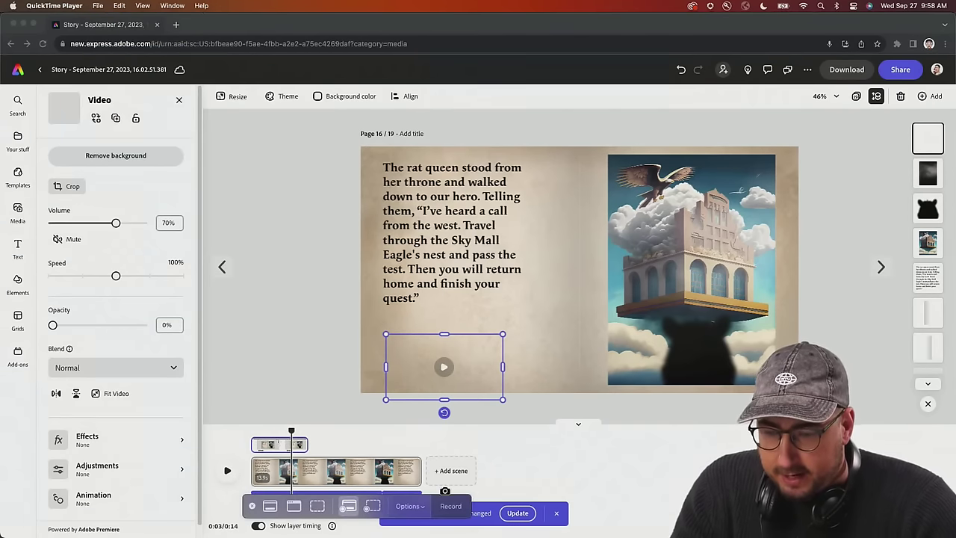
{"action": "left_click", "coordinate": [443, 507]}
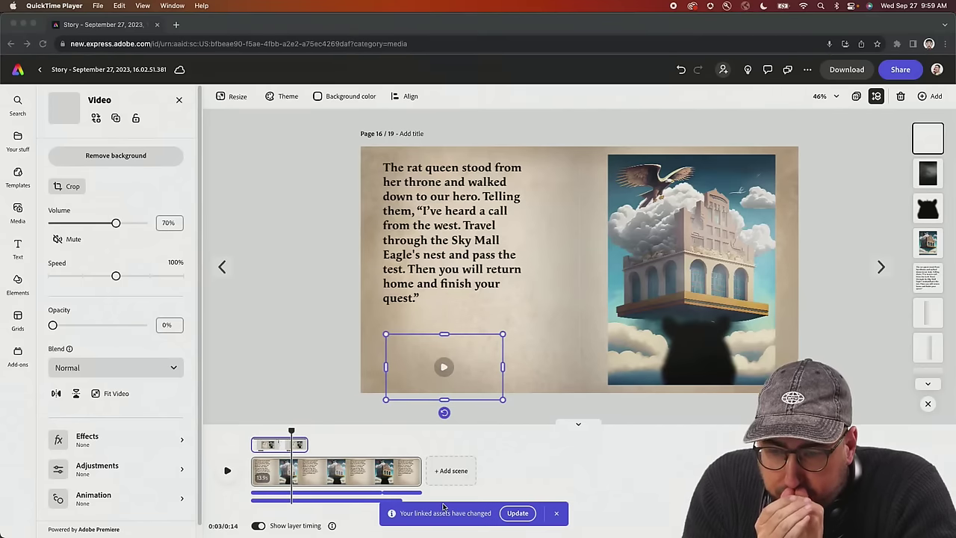
{"action": "left_click", "coordinate": [674, 5]}
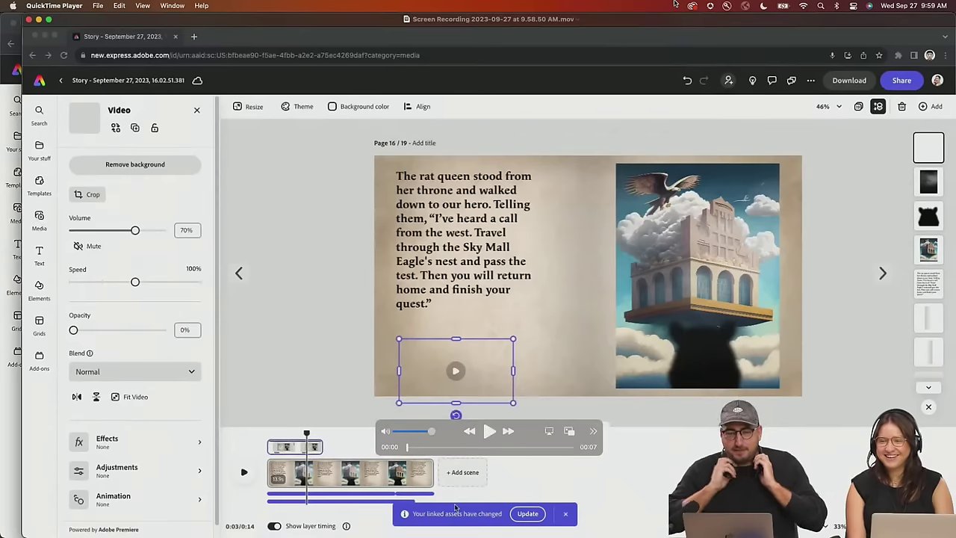
Export the new screen recording to the Desktop as "Pidgeon"
{"action": "left_click", "coordinate": [97, 5]}
{"action": "left_click", "coordinate": [115, 121]}
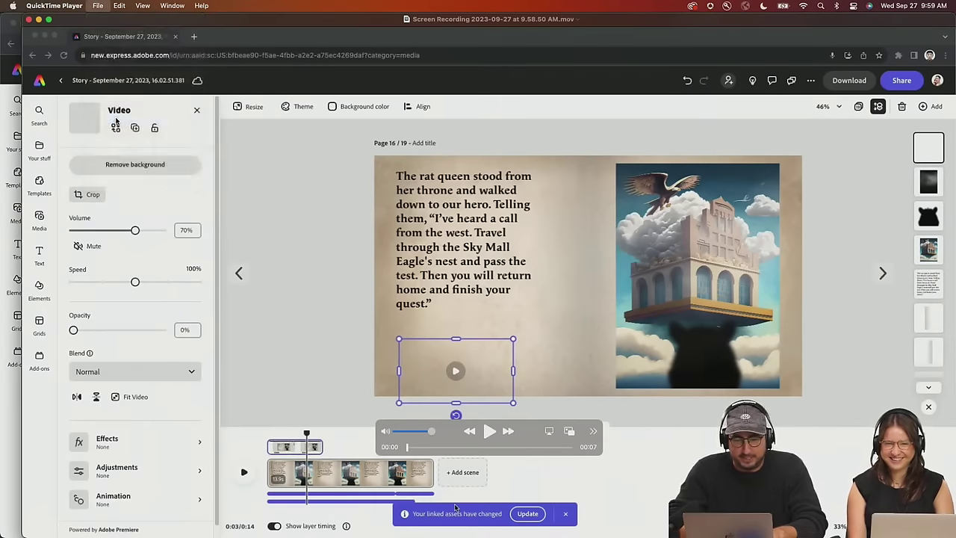
{"action": "type", "text": "Pidgeon"}
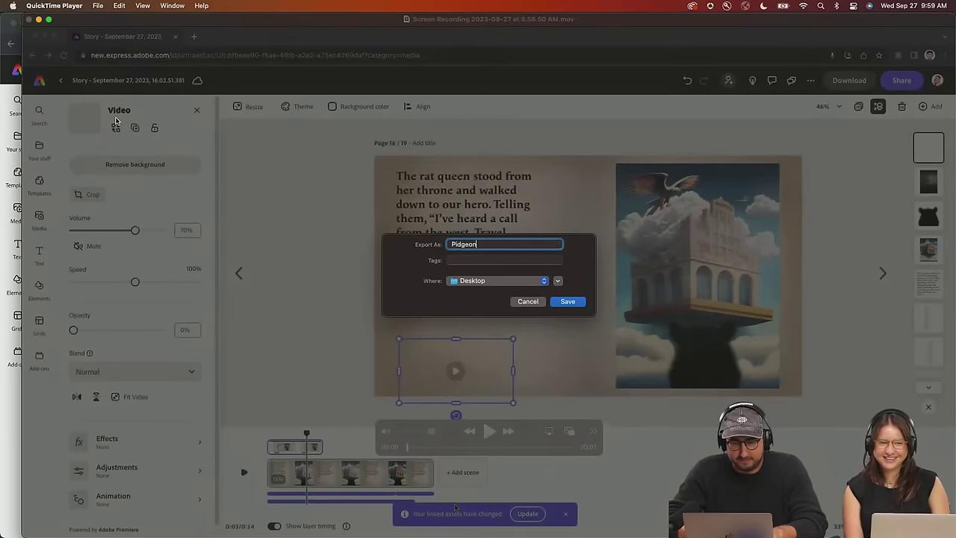
{"action": "key", "text": "Return"}
Switch to Finder, place Pidgeon.mov from the Desktop onto page 16 in Adobe Express and set its opacity to 0%
{"action": "key", "text": "super+Tab"}
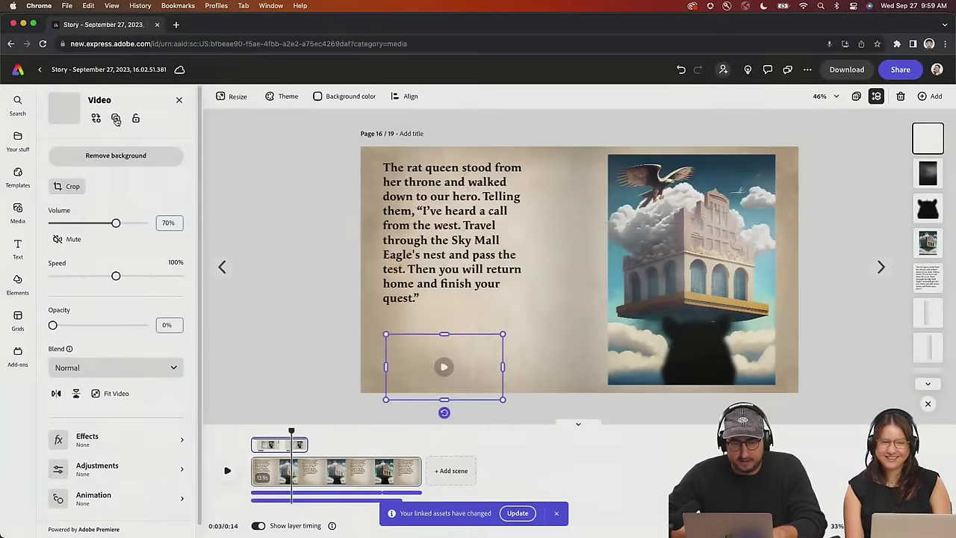
{"action": "mouse_move", "coordinate": [112, 520]}
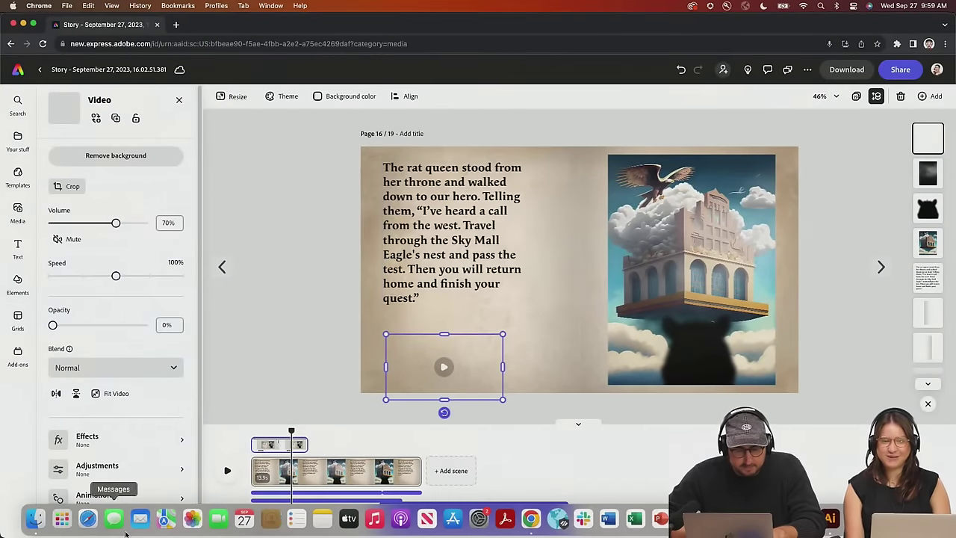
{"action": "left_click", "coordinate": [37, 518]}
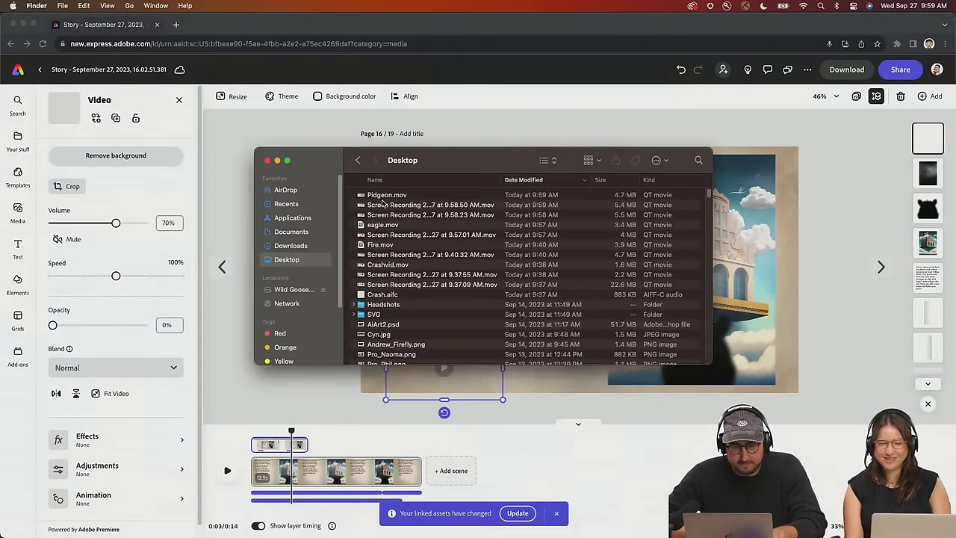
{"action": "left_click_drag", "start_coordinate": [390, 197], "coordinate": [490, 338]}
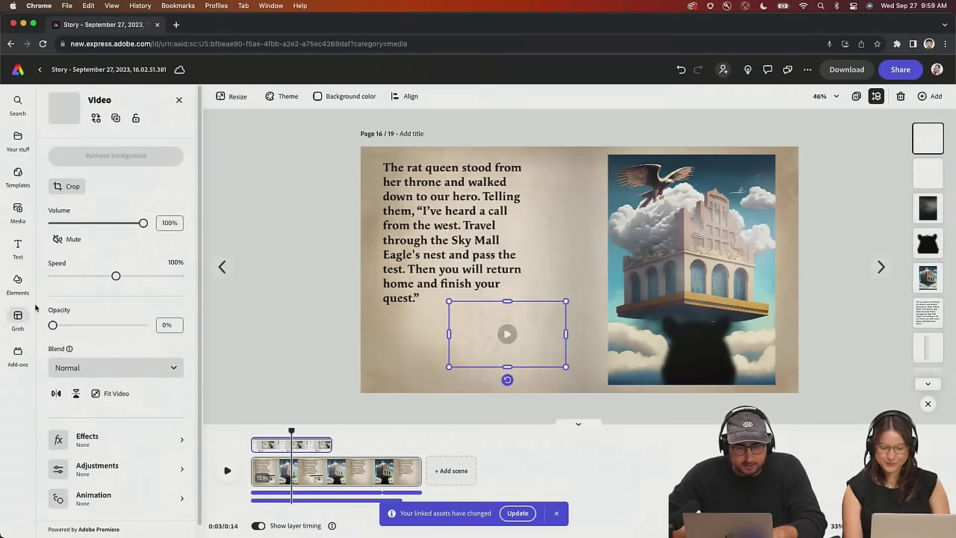
Set the Pidgeon video's volume to 80% and delay its clip to start at about 0:02, previewing page 16 from the beginning
{"action": "left_click", "coordinate": [163, 224]}
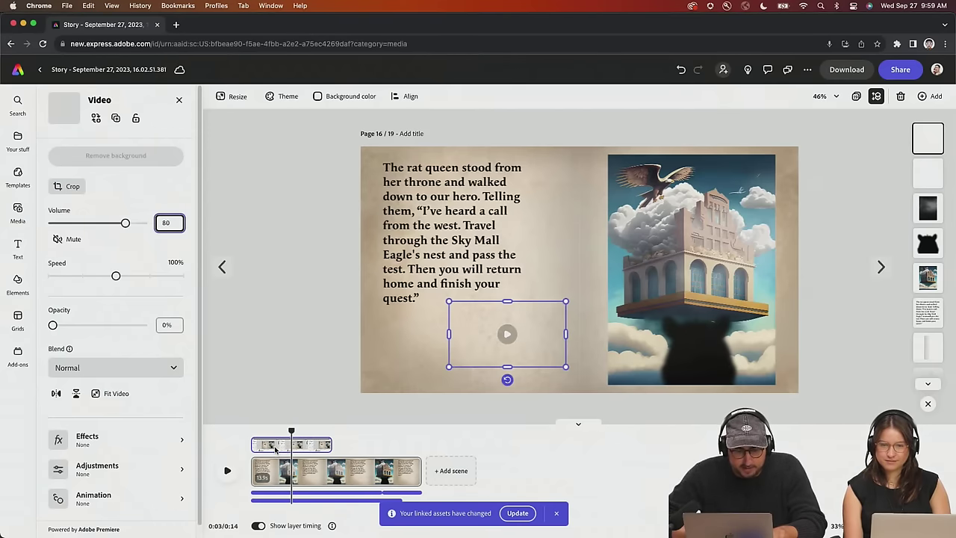
{"action": "left_click_drag", "start_coordinate": [276, 448], "coordinate": [302, 447]}
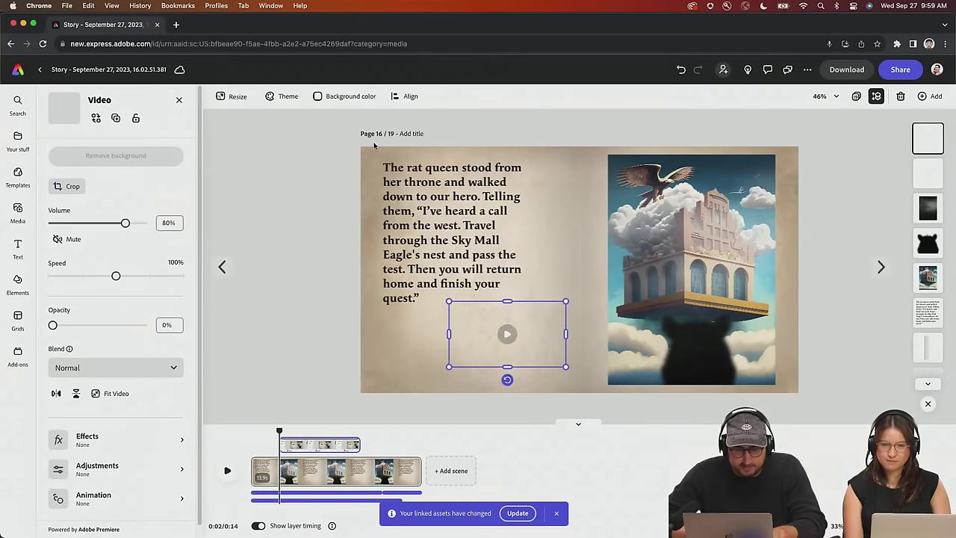
{"action": "left_click", "coordinate": [253, 428]}
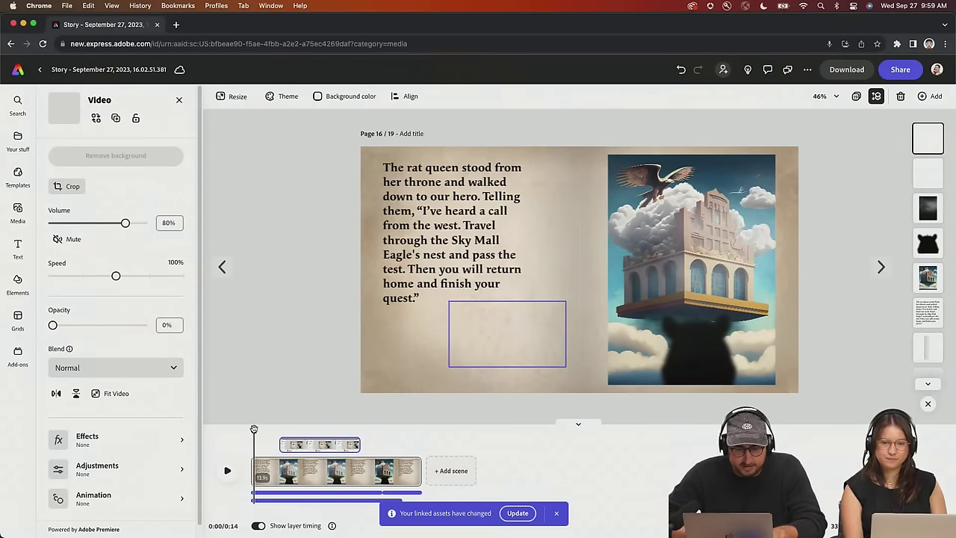
{"action": "left_click", "coordinate": [227, 470]}
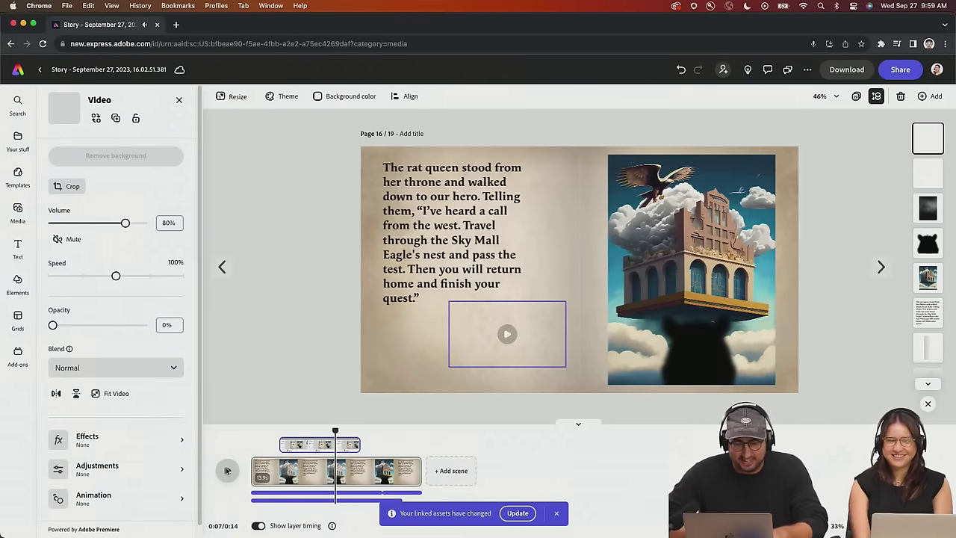
Duplicate the Pidgeon and eagle videos, starting the Pidgeon copy at about 0:07 and the eagle copy at about 0:09
{"action": "left_click", "coordinate": [115, 118]}
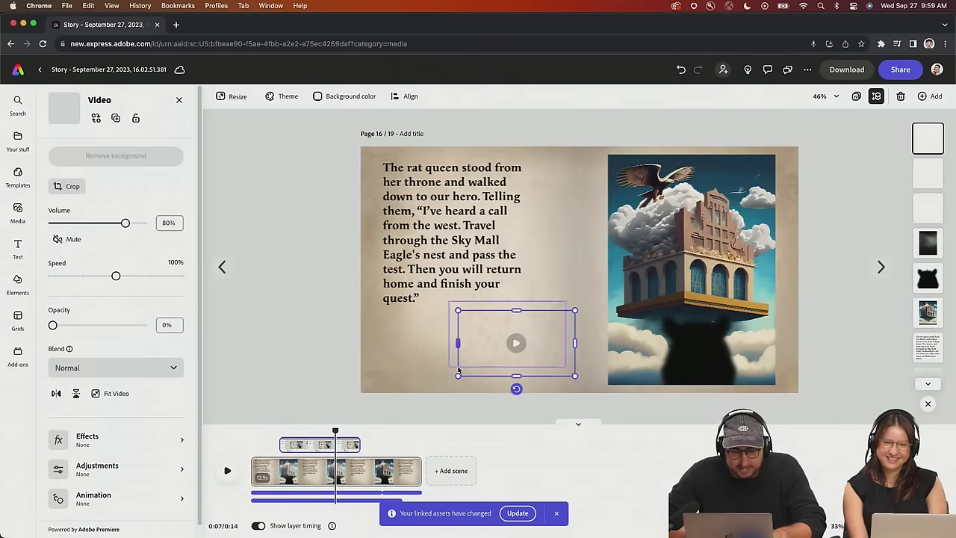
{"action": "left_click_drag", "start_coordinate": [312, 447], "coordinate": [368, 446]}
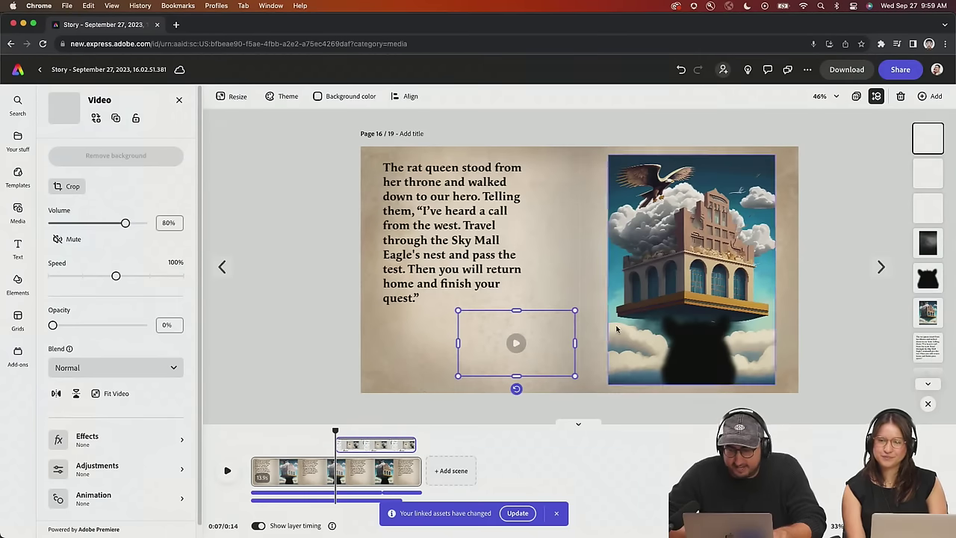
{"action": "left_click", "coordinate": [458, 377]}
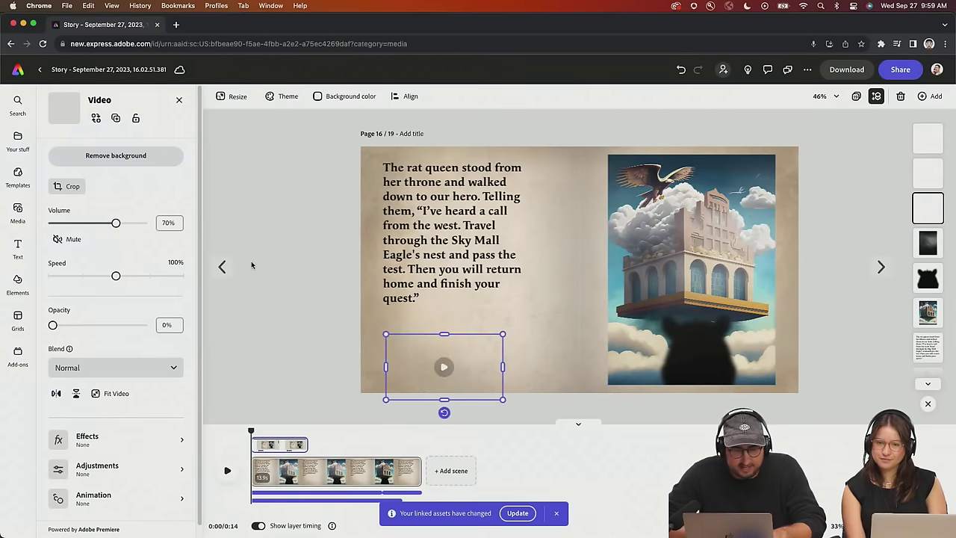
{"action": "left_click", "coordinate": [116, 118]}
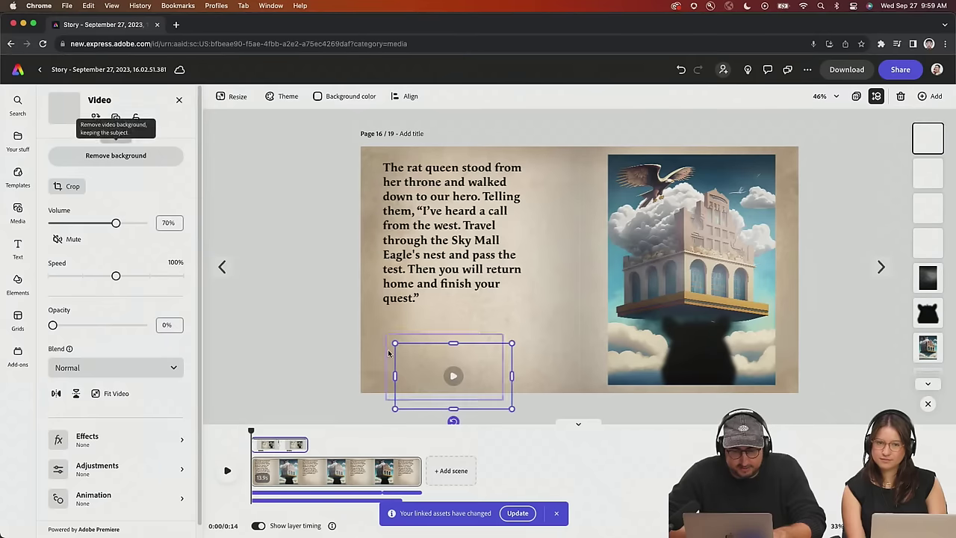
{"action": "left_click_drag", "start_coordinate": [276, 446], "coordinate": [387, 457]}
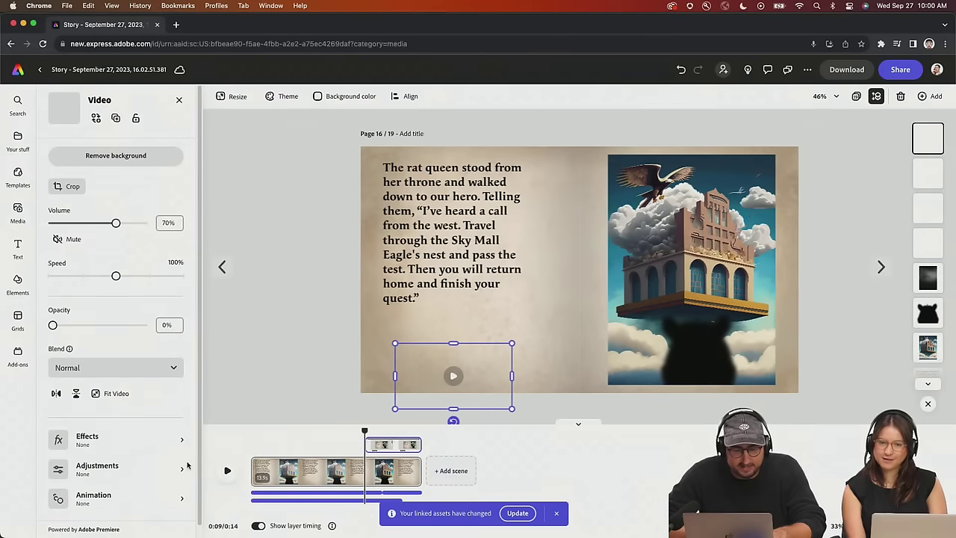
Play page 16 to check the layered bird sounds, pause it and go to page 17
{"action": "left_click", "coordinate": [228, 471]}
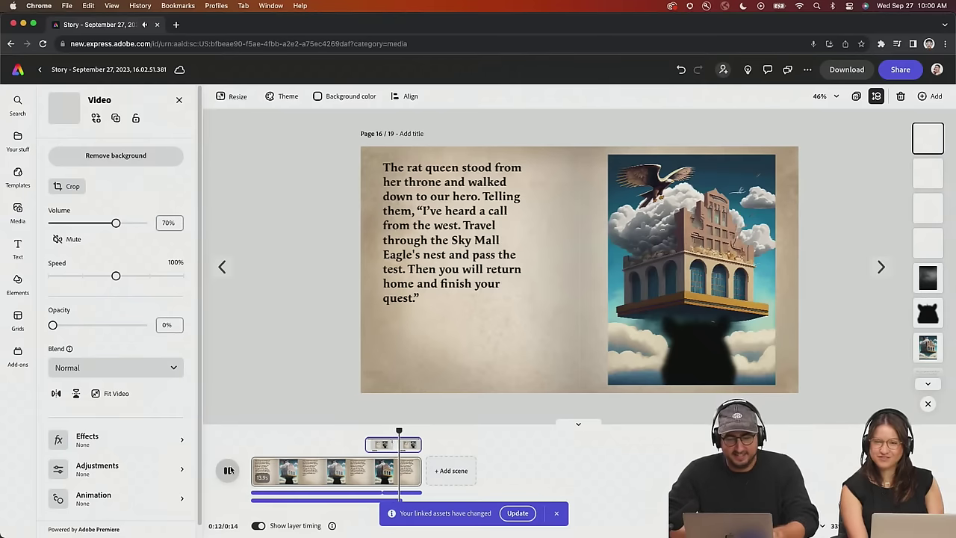
{"action": "left_click", "coordinate": [229, 470]}
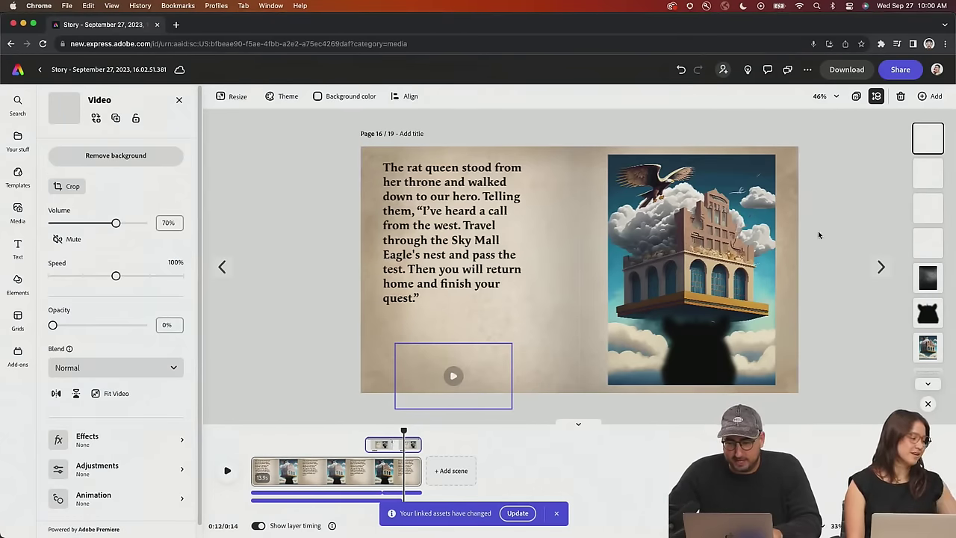
{"action": "left_click", "coordinate": [881, 267]}
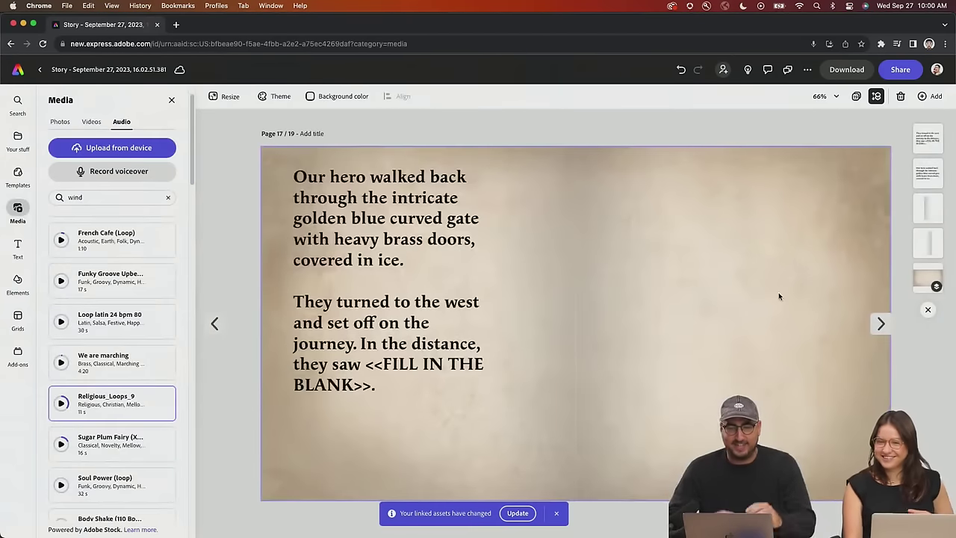
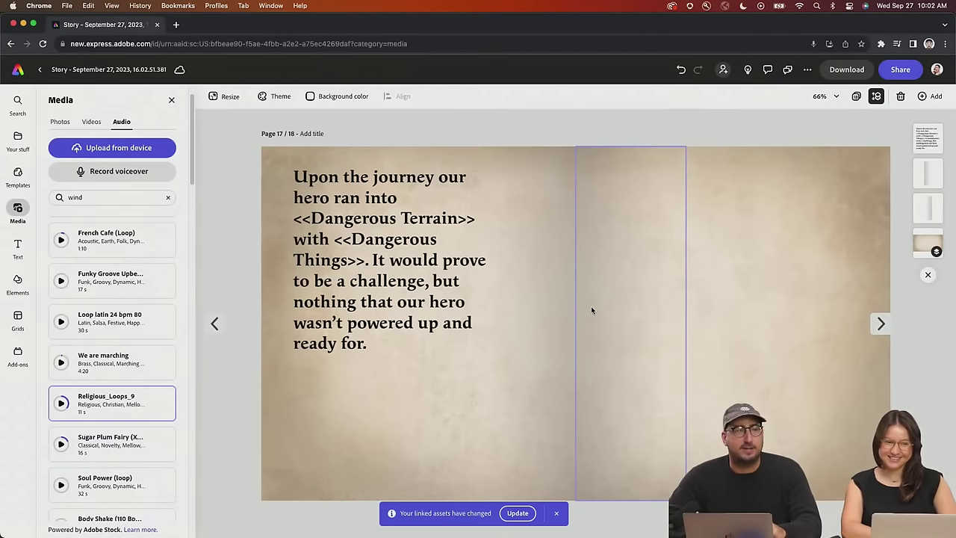
Add a Portrait (3:4) Text to image placeholder to page 17
{"action": "left_click", "coordinate": [171, 101]}
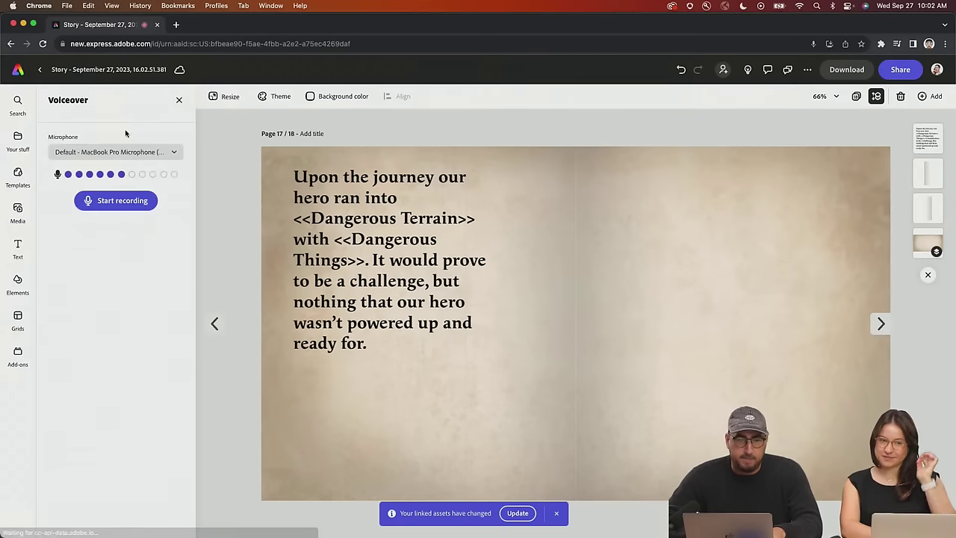
{"action": "left_click", "coordinate": [17, 209]}
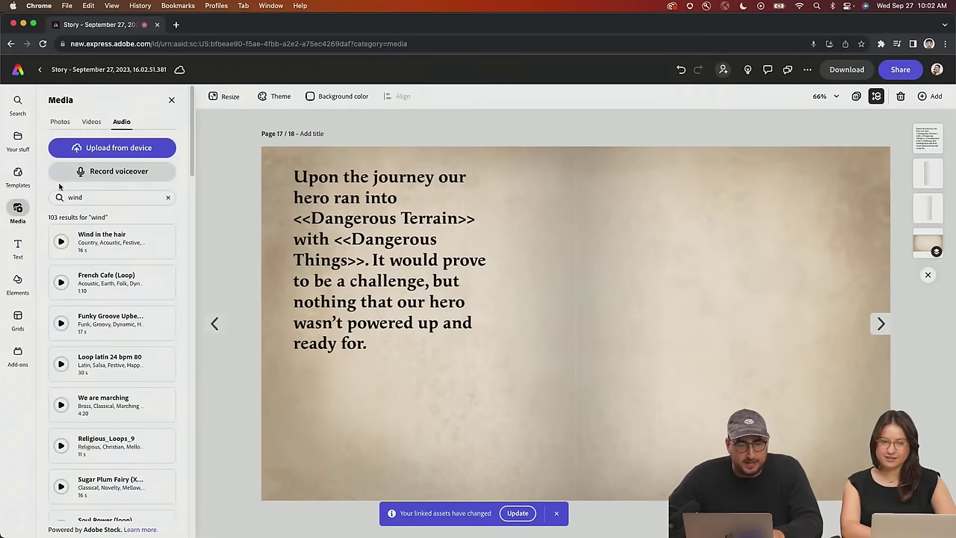
{"action": "left_click", "coordinate": [60, 122]}
{"action": "left_click", "coordinate": [99, 171]}
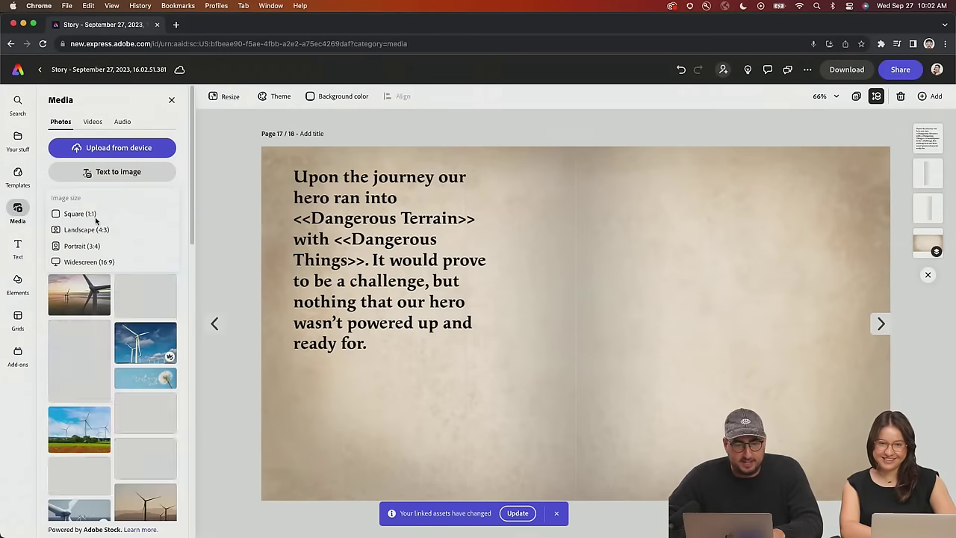
{"action": "left_click", "coordinate": [94, 247]}
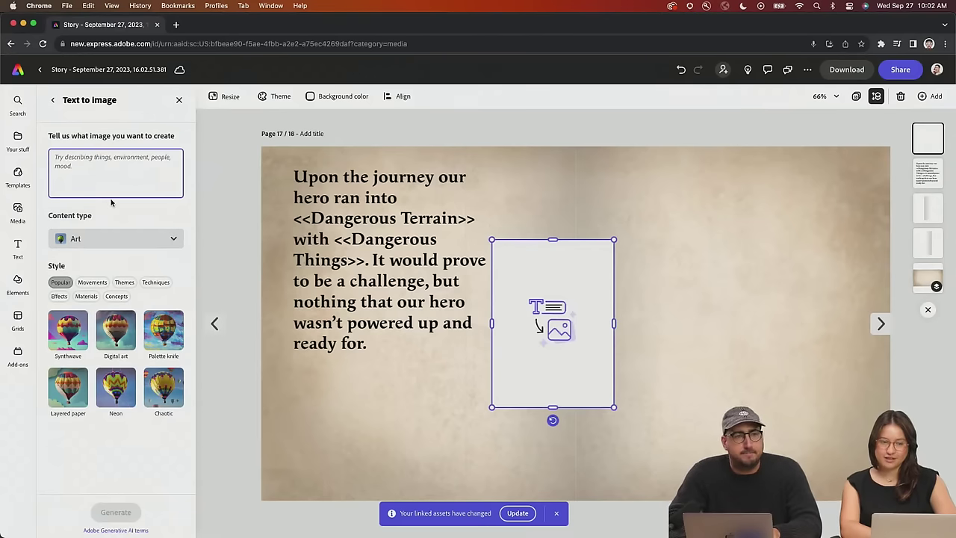
Enter the image description "Tall, rugged, snow covered, mountains with cheese dragons and spiky cati"
{"action": "type", "text": "Tall, rugged, snow co"}
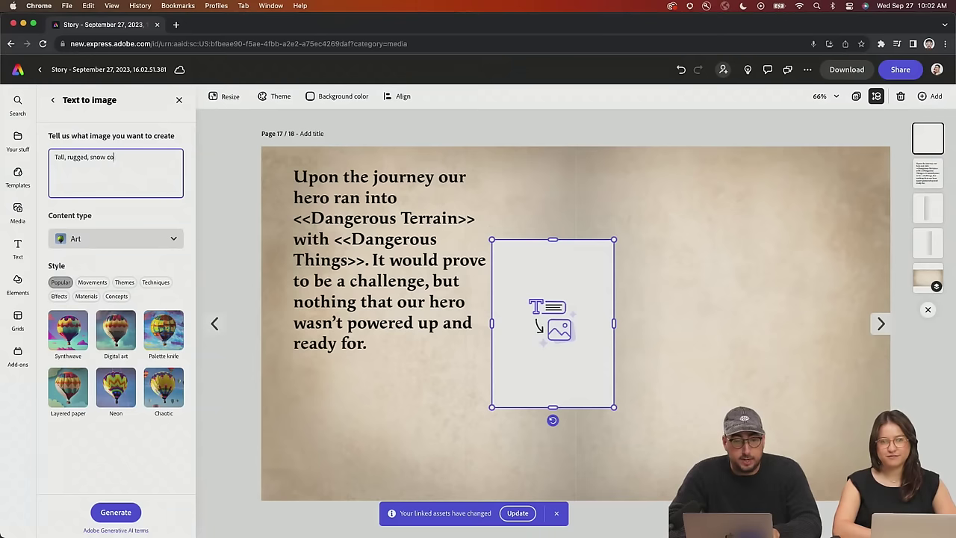
{"action": "type", "text": "vered, mountains"}
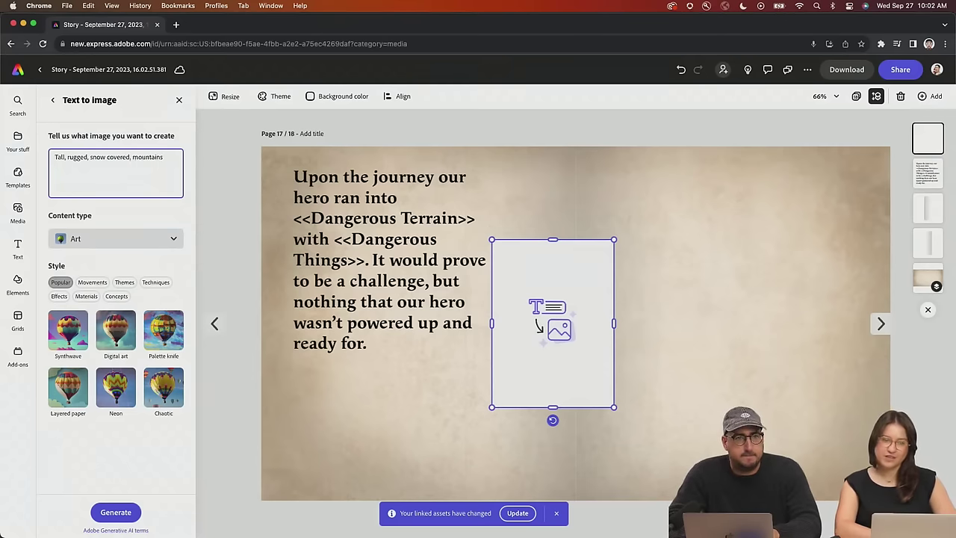
{"action": "type", "text": " with h"}
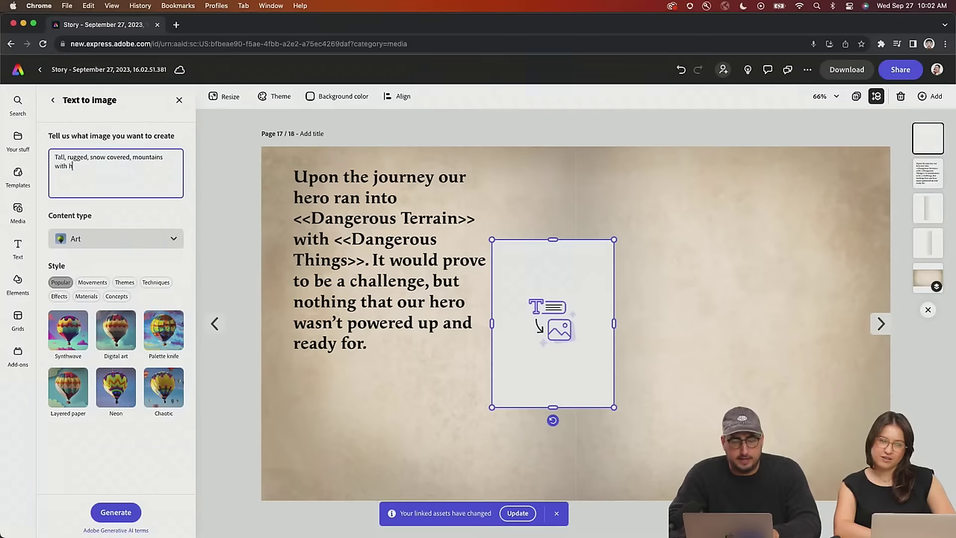
{"action": "key", "text": "BackSpace"}
{"action": "type", "text": "dr"}
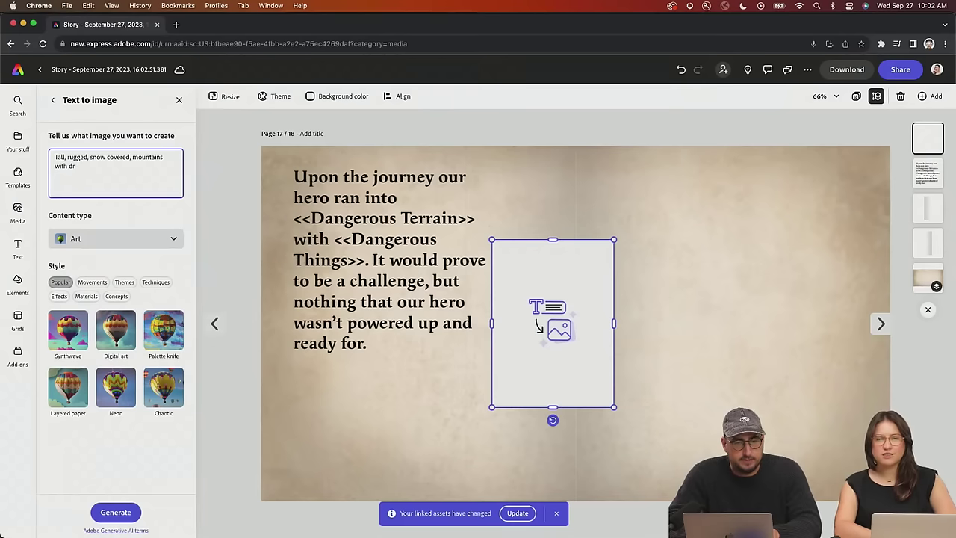
{"action": "type", "text": "agoncheese dra"}
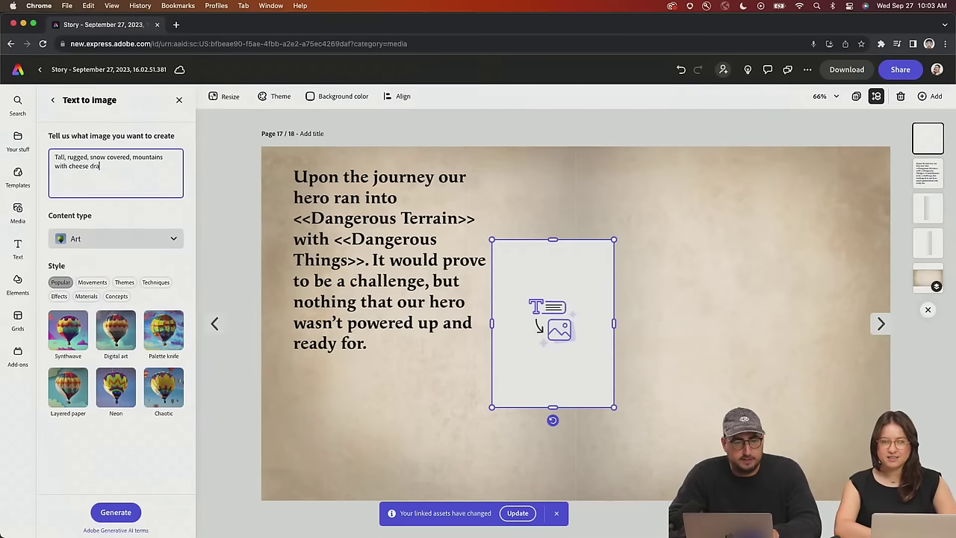
{"action": "type", "text": "gons and p"}
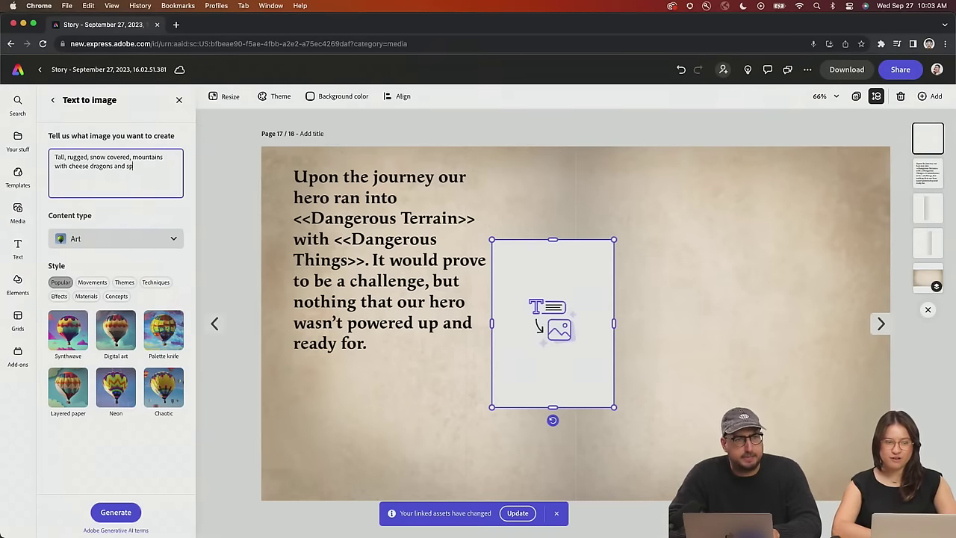
{"action": "type", "text": "pikey"}
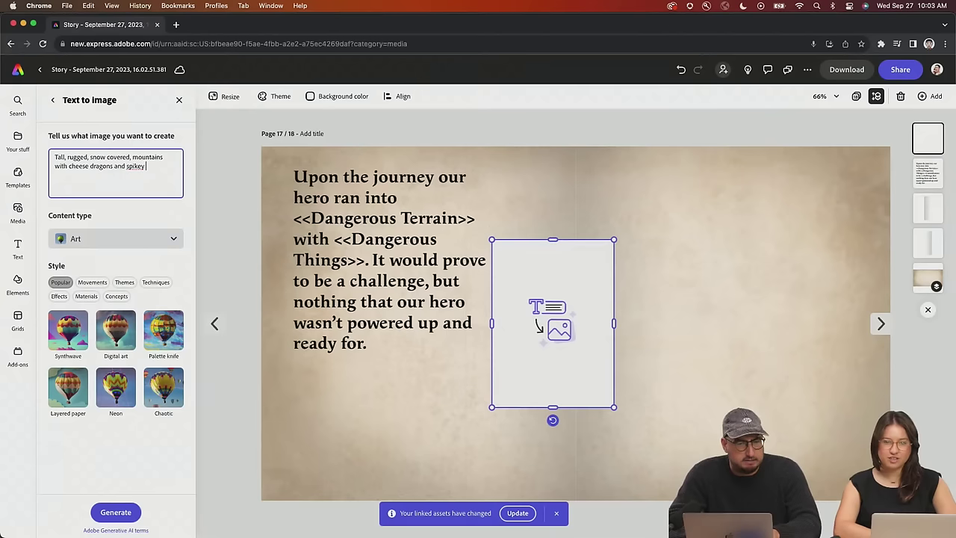
{"action": "type", "text": " c"}
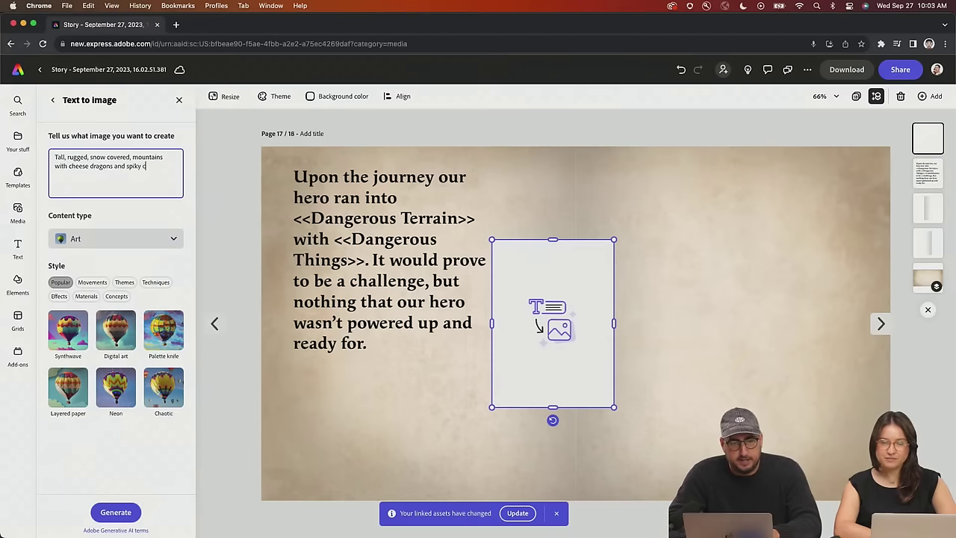
{"action": "type", "text": "at"}
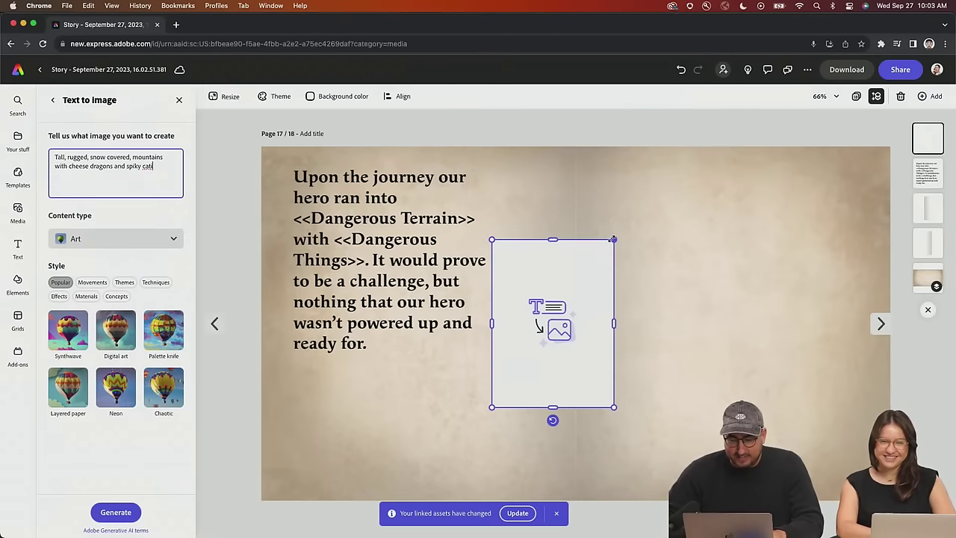
Enlarge the image placeholder to nearly the full page height, updating the changed linked assets and correcting the description's last word to "cacti"
{"action": "left_click_drag", "start_coordinate": [613, 239], "coordinate": [667, 165]}
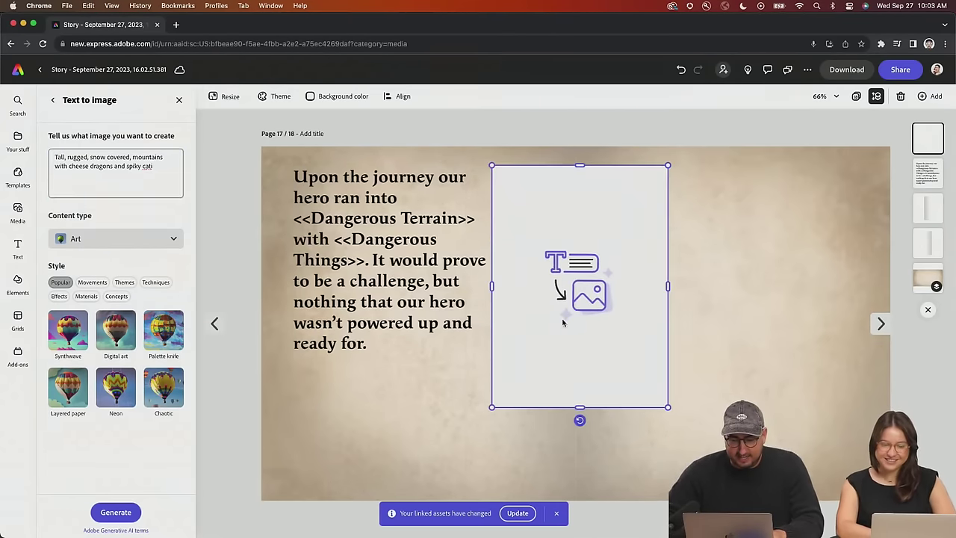
{"action": "left_click", "coordinate": [518, 513]}
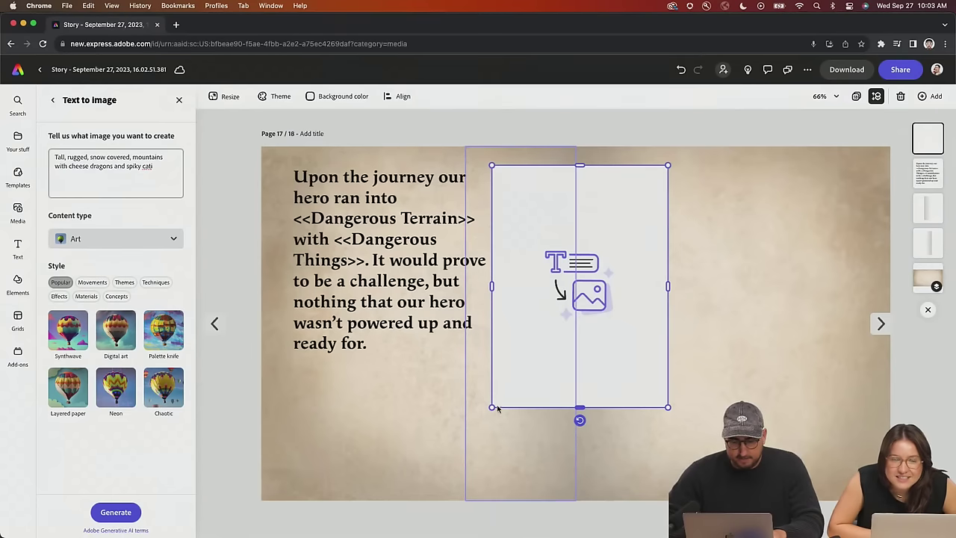
{"action": "left_click", "coordinate": [150, 166]}
{"action": "type", "text": "c"}
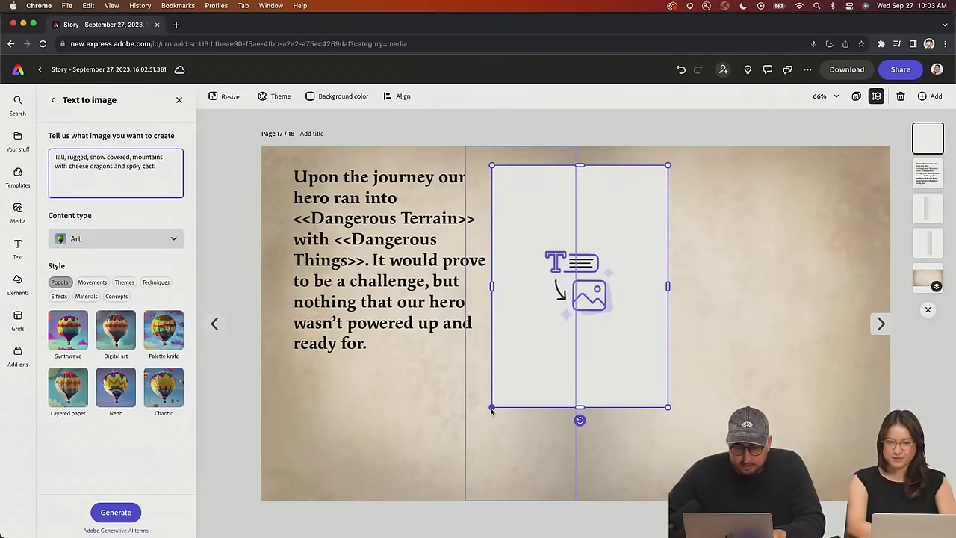
{"action": "left_click_drag", "start_coordinate": [491, 410], "coordinate": [413, 470]}
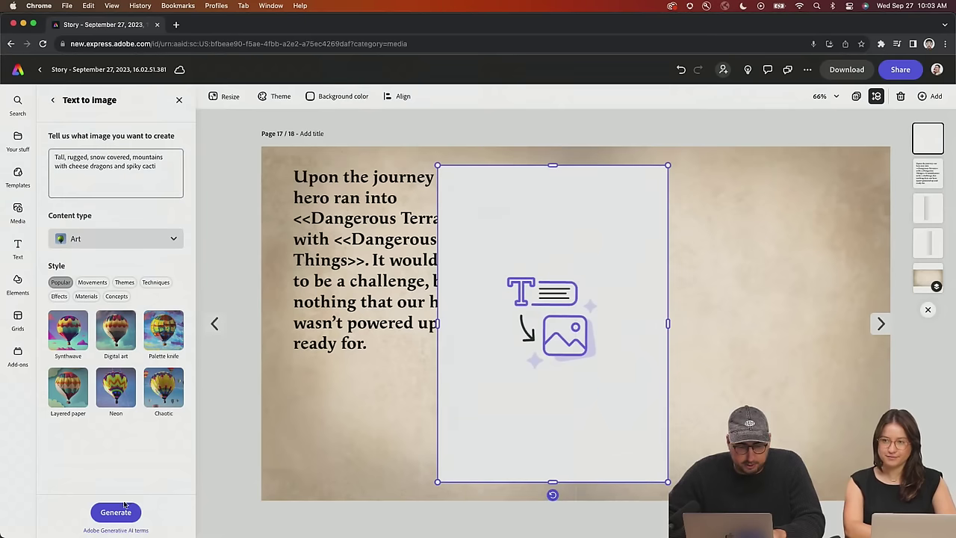
Generate the mountain images and select the second result for the placeholder on page 17
{"action": "left_click", "coordinate": [116, 511]}
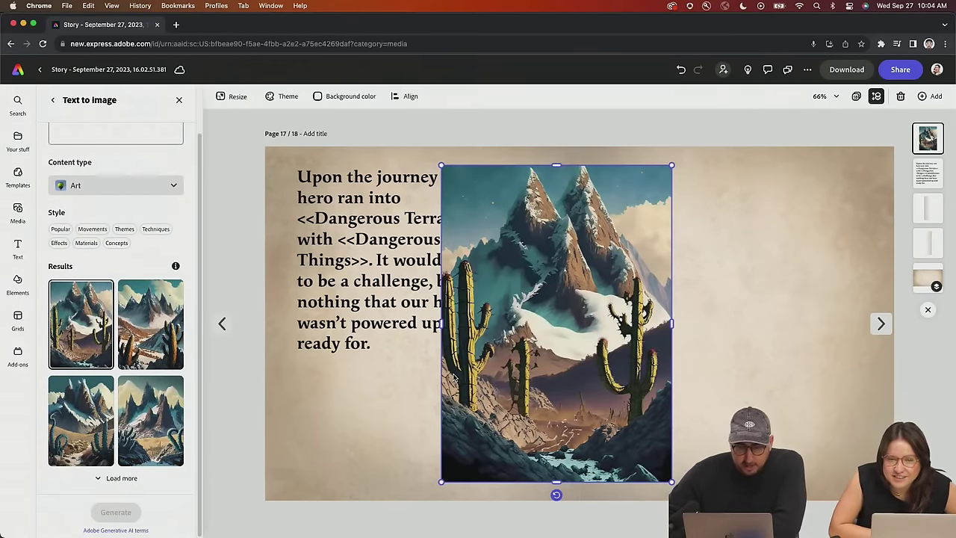
{"action": "left_click", "coordinate": [148, 319]}
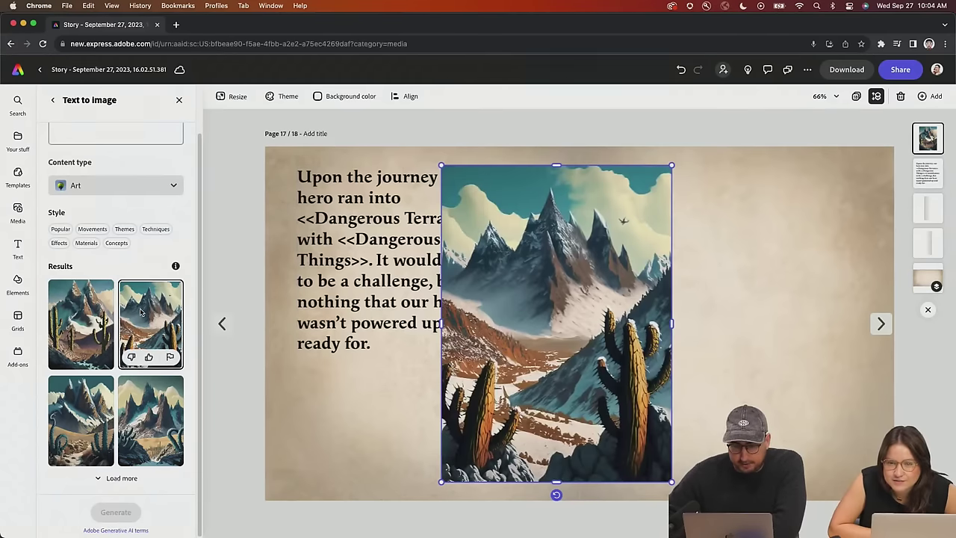
Compare the four generated mountain-and-cactus illustrations by previewing each one on page 17
{"action": "left_click", "coordinate": [79, 416]}
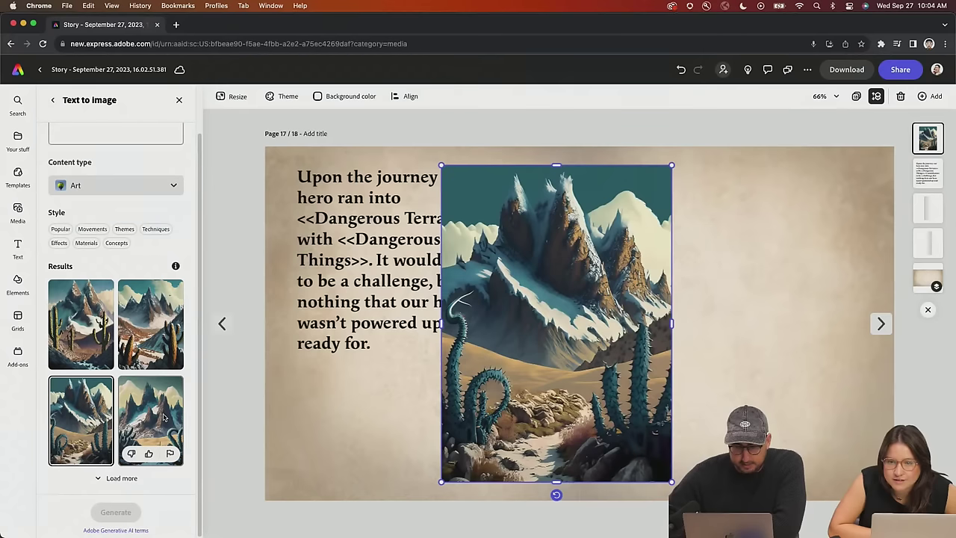
{"action": "left_click", "coordinate": [164, 417]}
{"action": "left_click", "coordinate": [86, 307]}
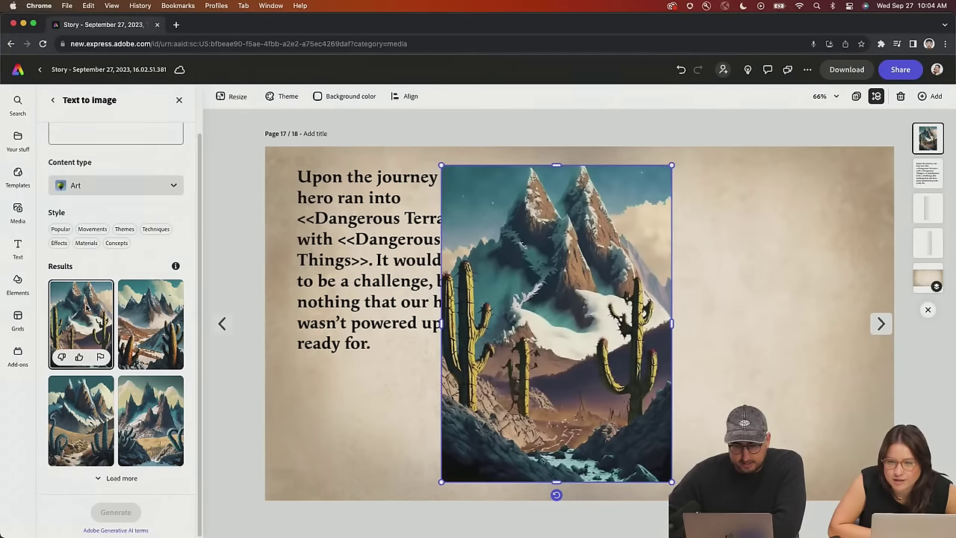
{"action": "left_click", "coordinate": [154, 312]}
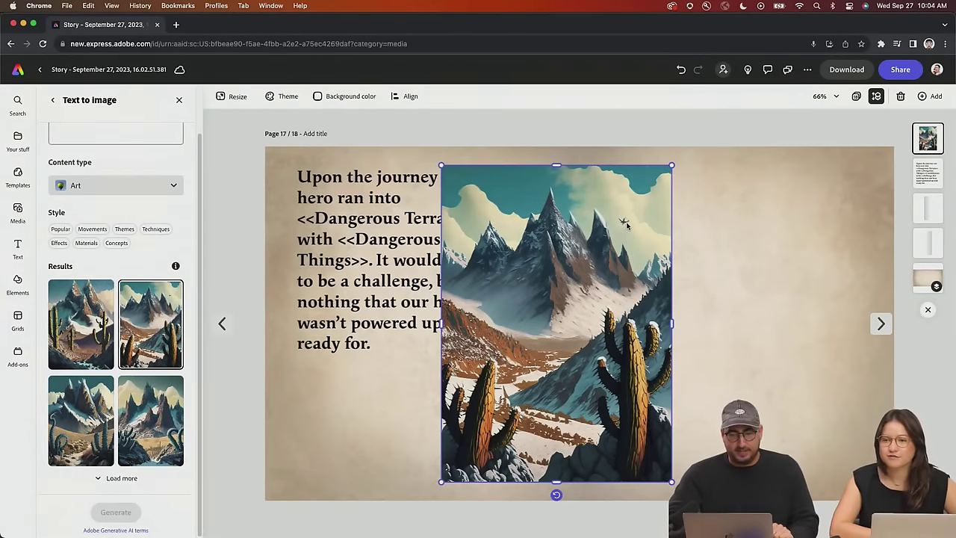
{"action": "left_click", "coordinate": [100, 302]}
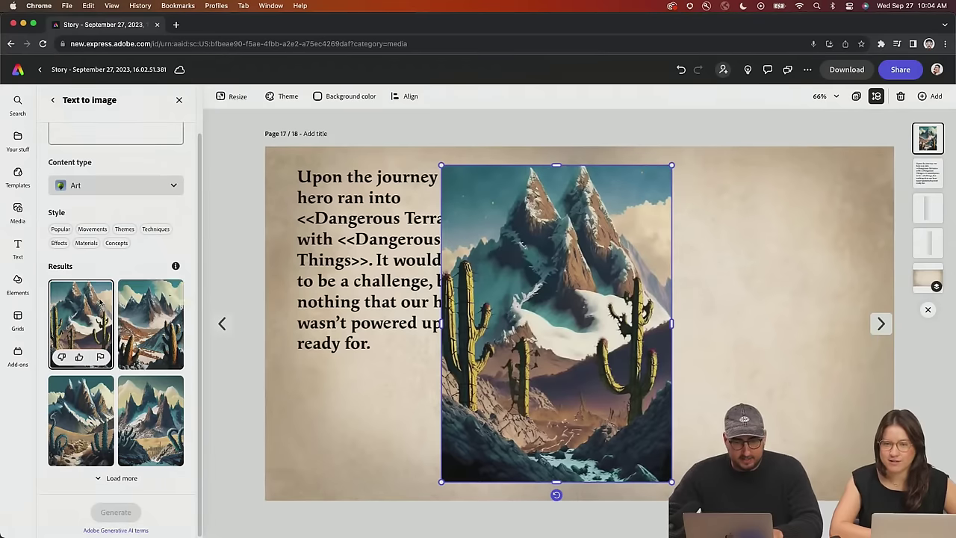
{"action": "left_click", "coordinate": [143, 303]}
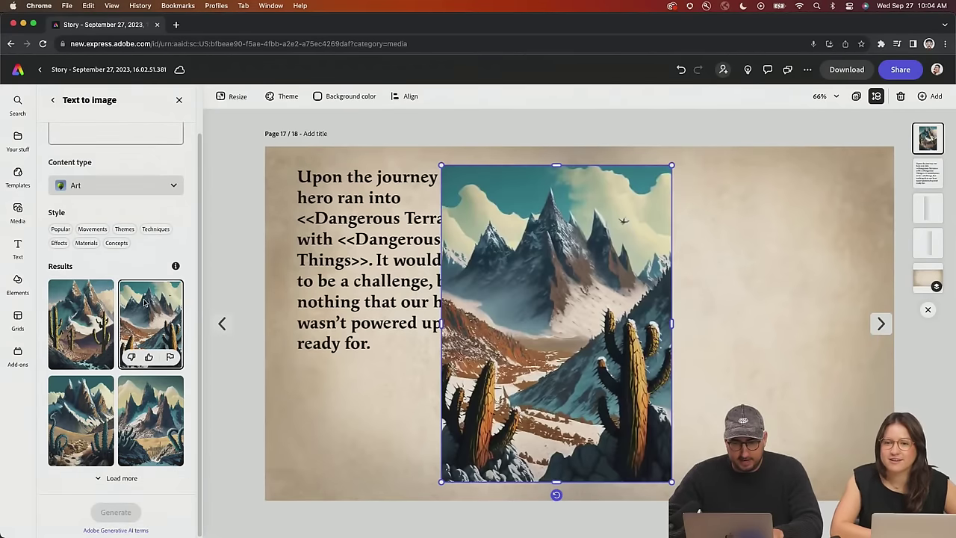
{"action": "left_click", "coordinate": [84, 304]}
{"action": "left_click", "coordinate": [144, 311]}
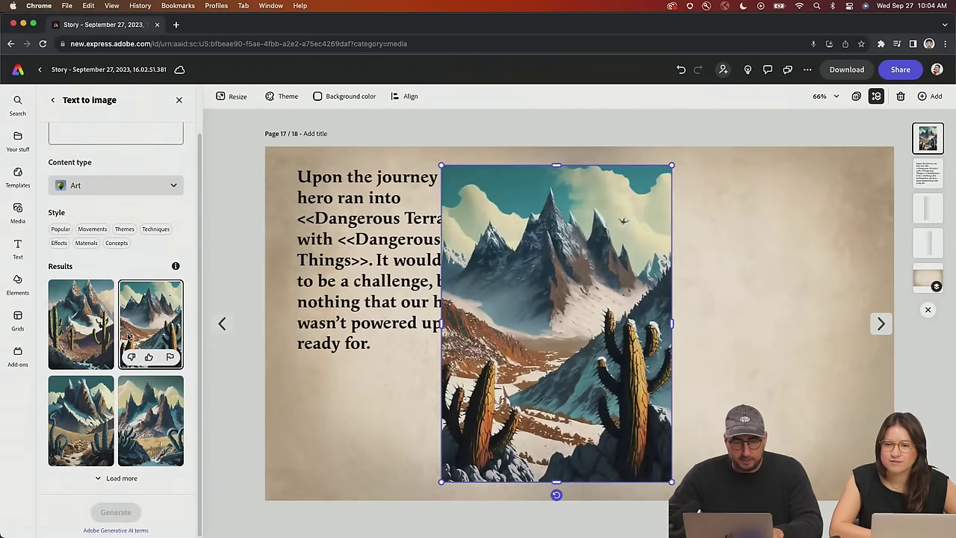
{"action": "left_click", "coordinate": [90, 411]}
{"action": "left_click", "coordinate": [153, 407]}
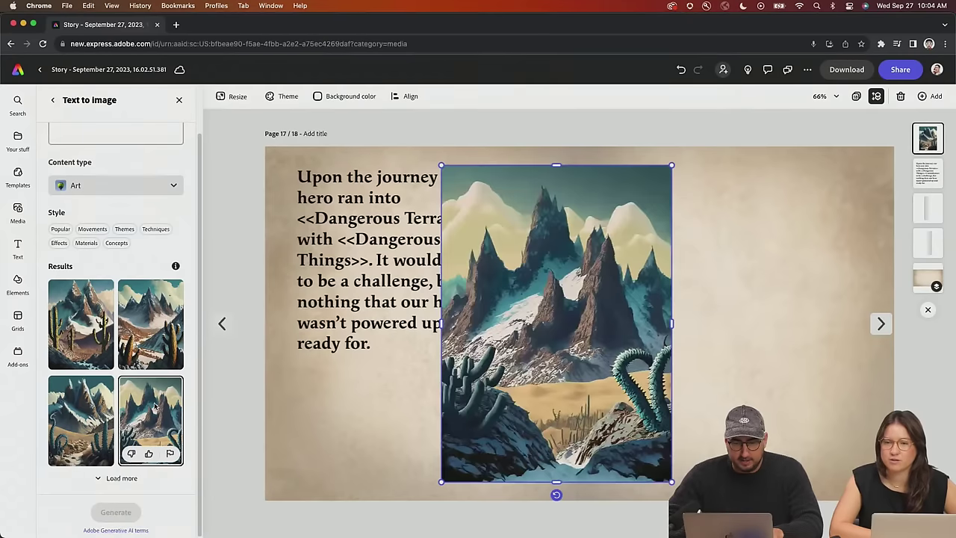
Apply the illustration with the flying bird and orange-brown cacti, and place it on the right half of the book spread
{"action": "left_click", "coordinate": [158, 333]}
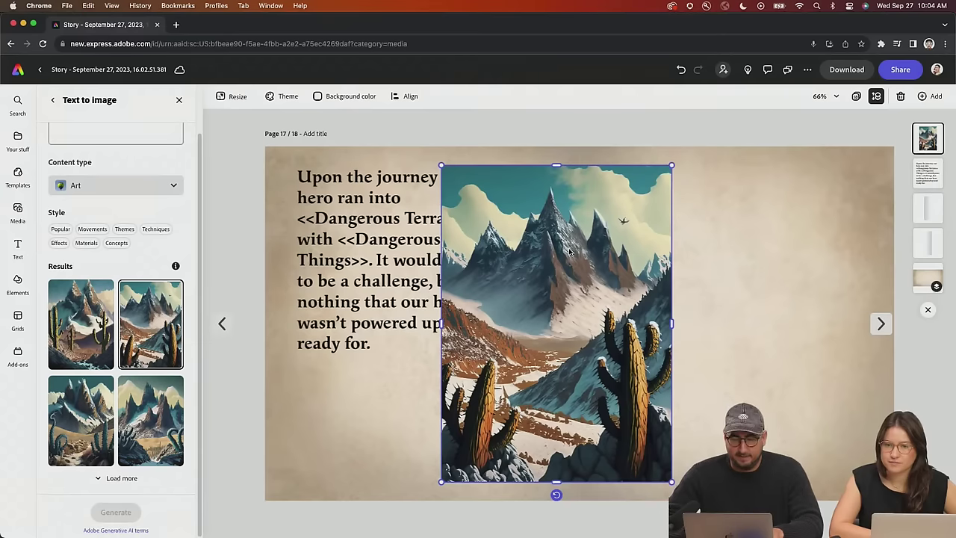
{"action": "left_click_drag", "start_coordinate": [571, 253], "coordinate": [746, 251]}
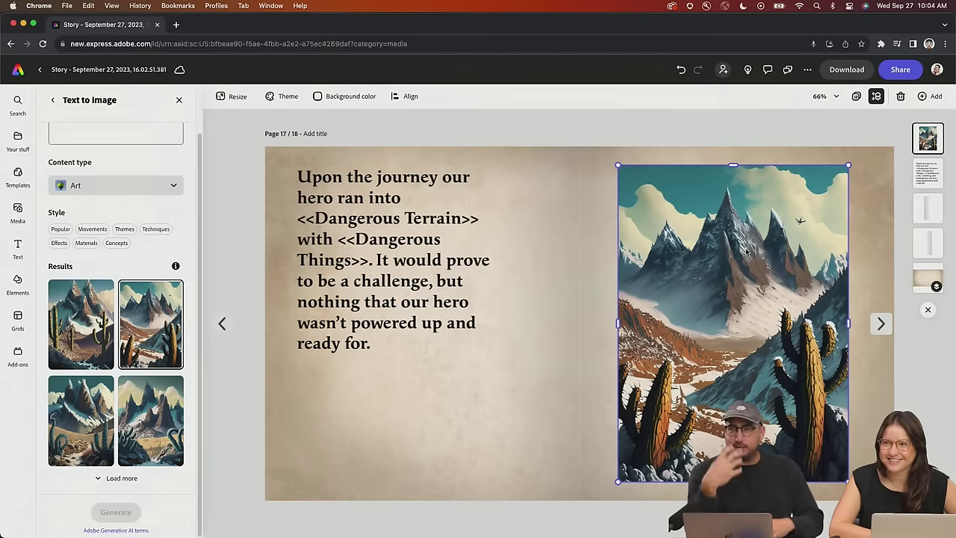
{"action": "left_click", "coordinate": [229, 226]}
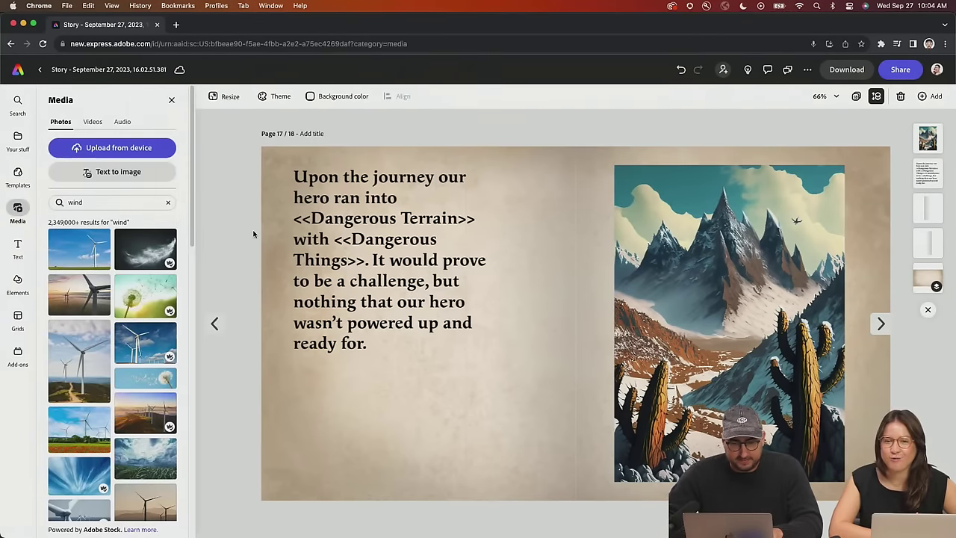
Switch to Illustrator and examine the Kronos alpaca illustration on the Dark Forest page of Story.pdf up close
{"action": "key", "text": "super+Tab"}
{"action": "key", "text": "super+Tab"}
{"action": "key", "text": "super+Tab"}
{"action": "key", "text": "super+Tab"}
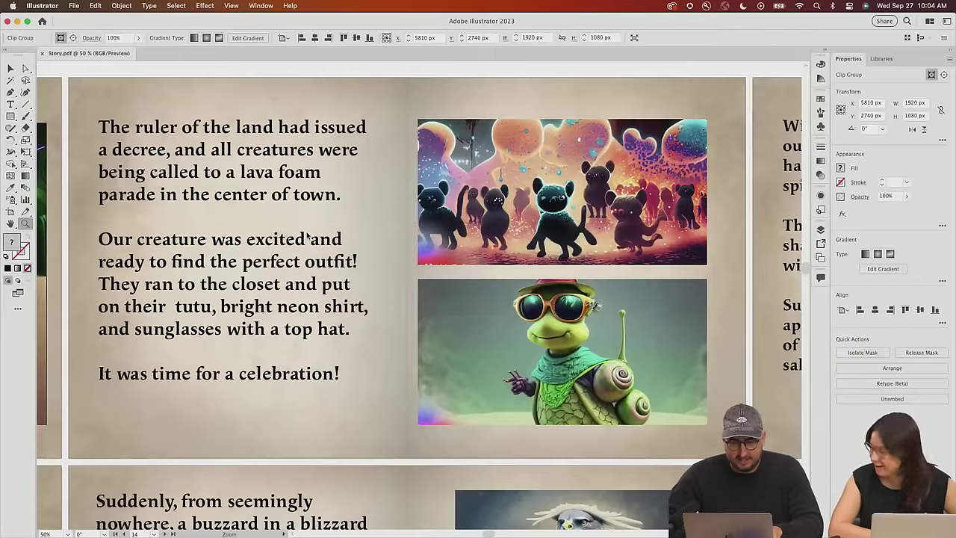
{"action": "left_click_drag", "start_coordinate": [306, 236], "coordinate": [240, 236]}
{"action": "scroll", "coordinate": [284, 224], "scroll_direction": "right", "scroll_amount": 4}
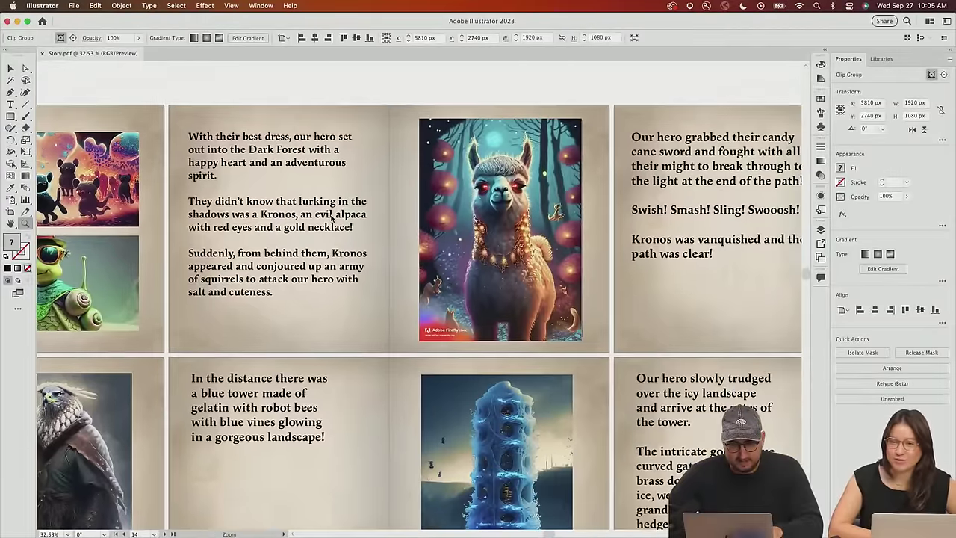
{"action": "left_click", "coordinate": [505, 236]}
{"action": "left_click", "coordinate": [450, 274]}
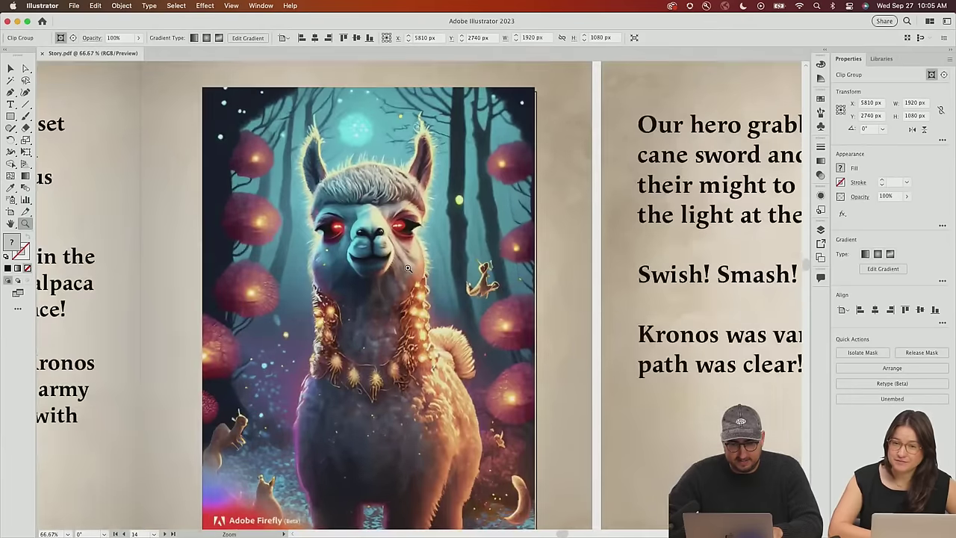
{"action": "left_click", "coordinate": [409, 268]}
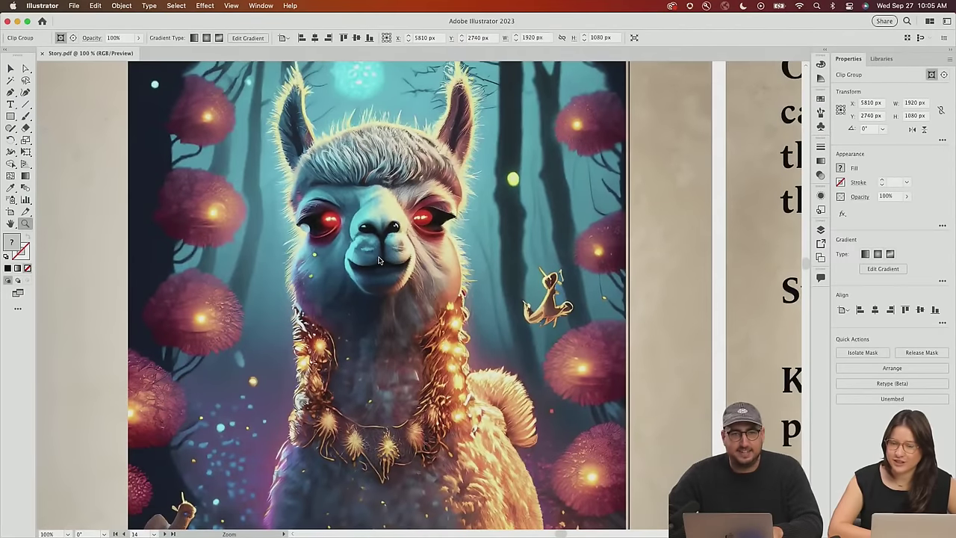
Return to Adobe Express in Chrome and add a Portrait (3:4) text-to-image placeholder to page 17
{"action": "key", "text": "super+Tab"}
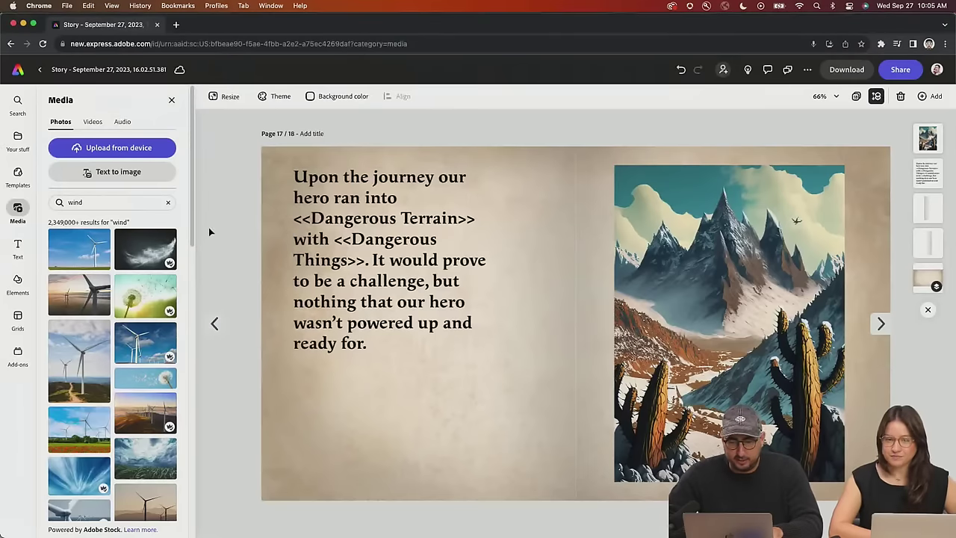
{"action": "left_click", "coordinate": [119, 171]}
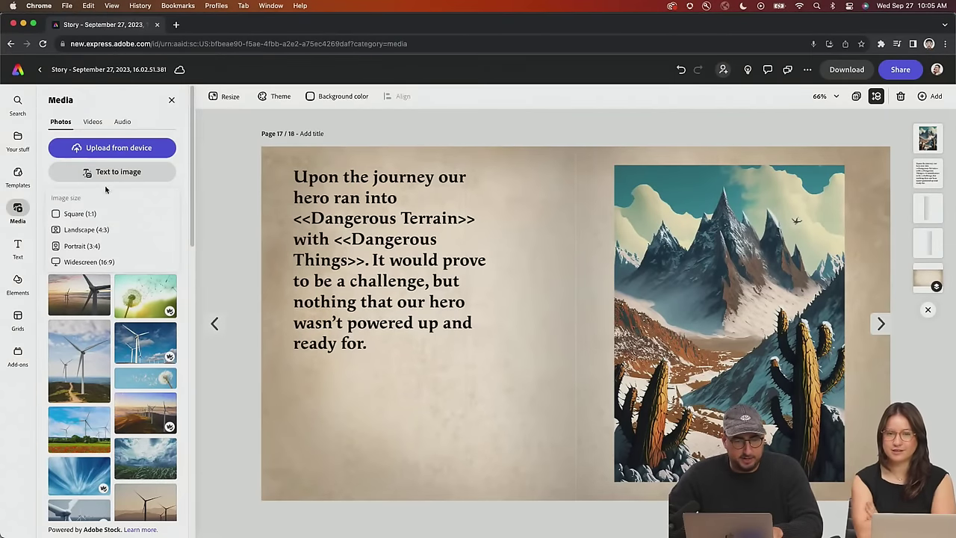
{"action": "left_click", "coordinate": [91, 246]}
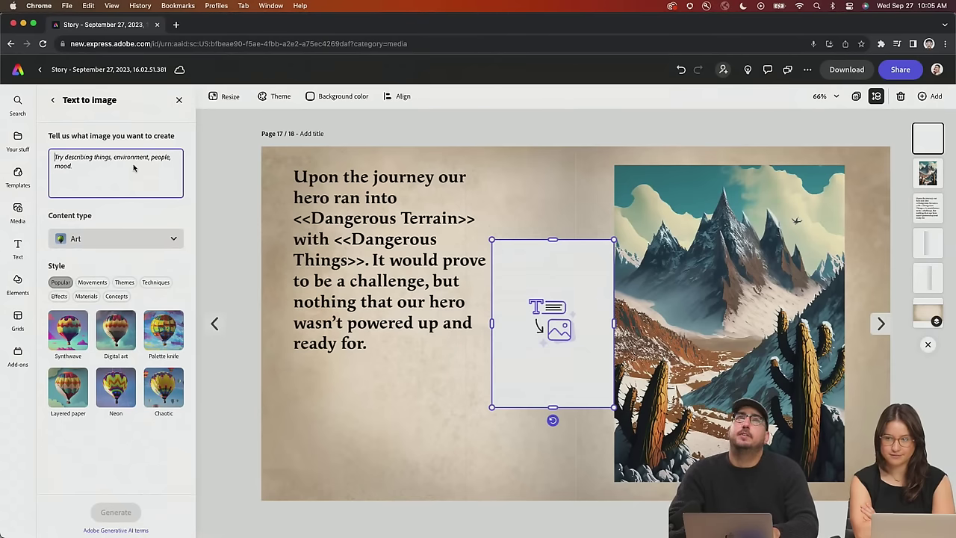
Generate an image from the prompt "portrait of a white dragon covered in cheese with blue eyes"
{"action": "type", "text": "portrai"}
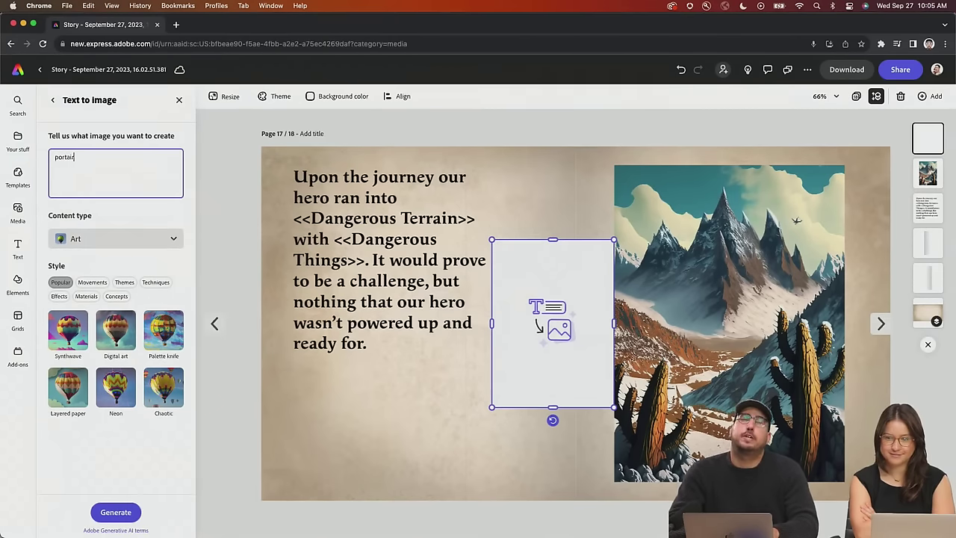
{"action": "type", "text": "t c"}
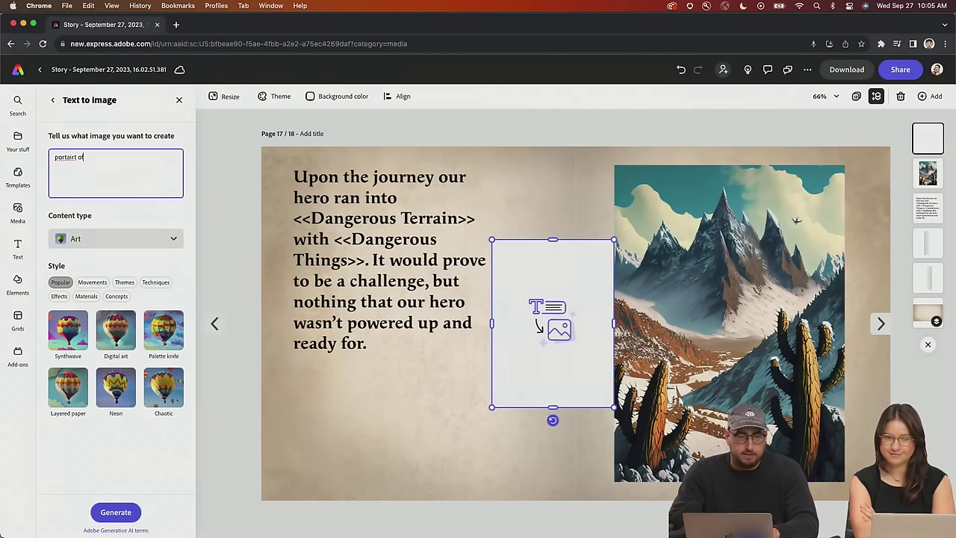
{"action": "key", "text": "BackSpace"}
{"action": "key", "text": "BackSpace"}
{"action": "key", "text": "BackSpace"}
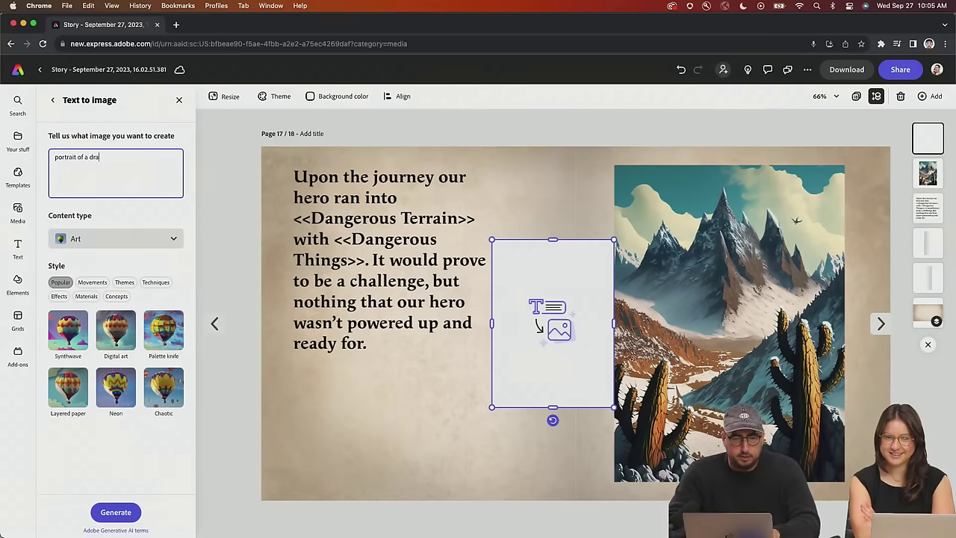
{"action": "type", "text": "gon"}
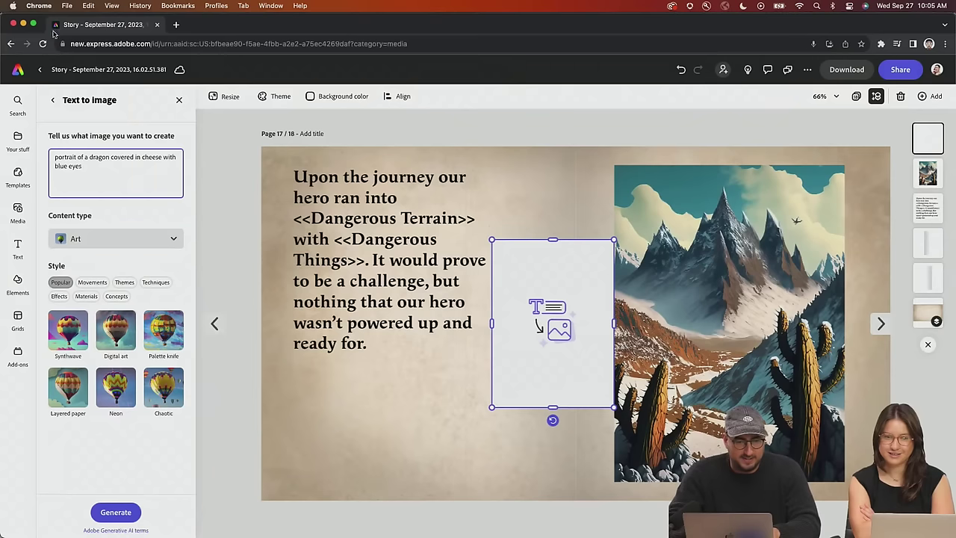
{"action": "left_click", "coordinate": [90, 158]}
{"action": "type", "text": "white"}
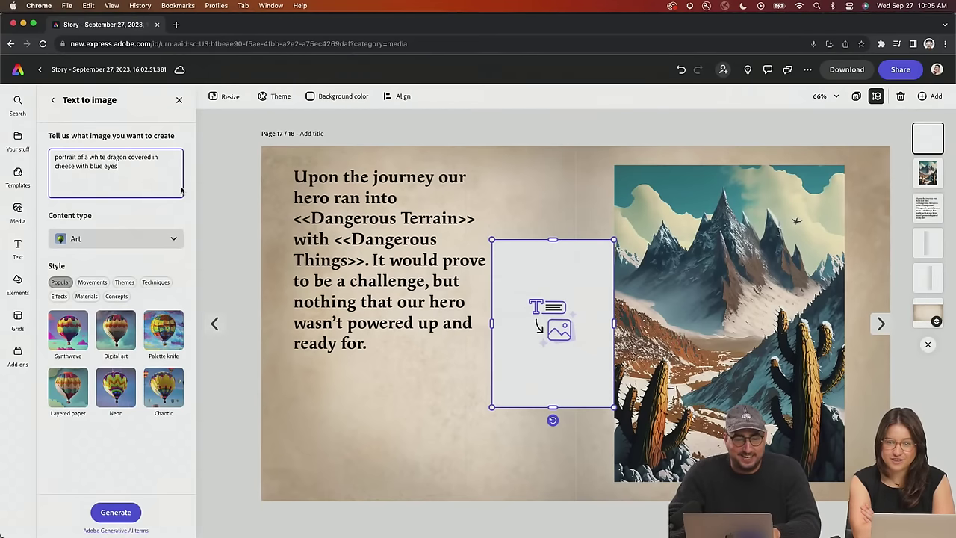
{"action": "left_click", "coordinate": [117, 512]}
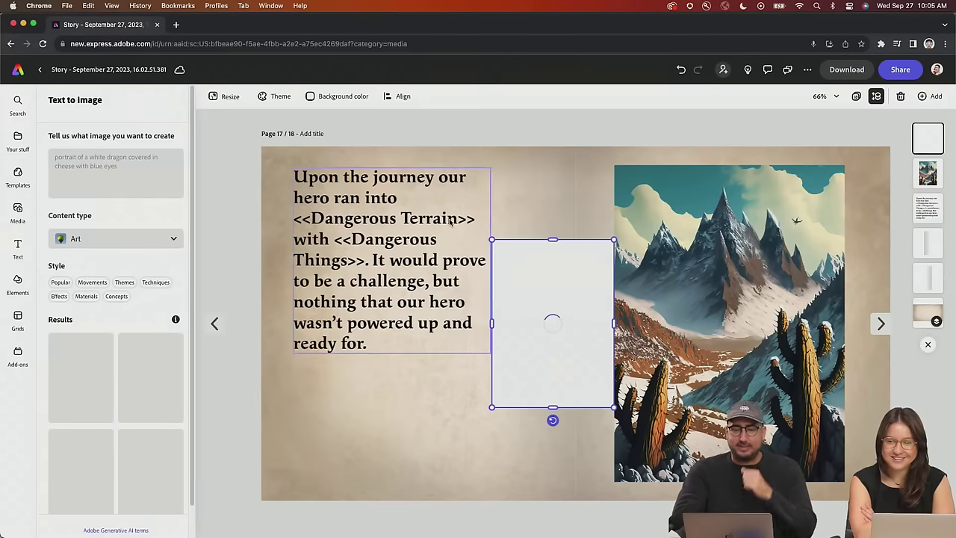
Enlarge the dragon image to match the mountain illustration's height and apply the big-eyed dragon result with cheese wedges beside it
{"action": "left_click_drag", "start_coordinate": [611, 236], "coordinate": [693, 181]}
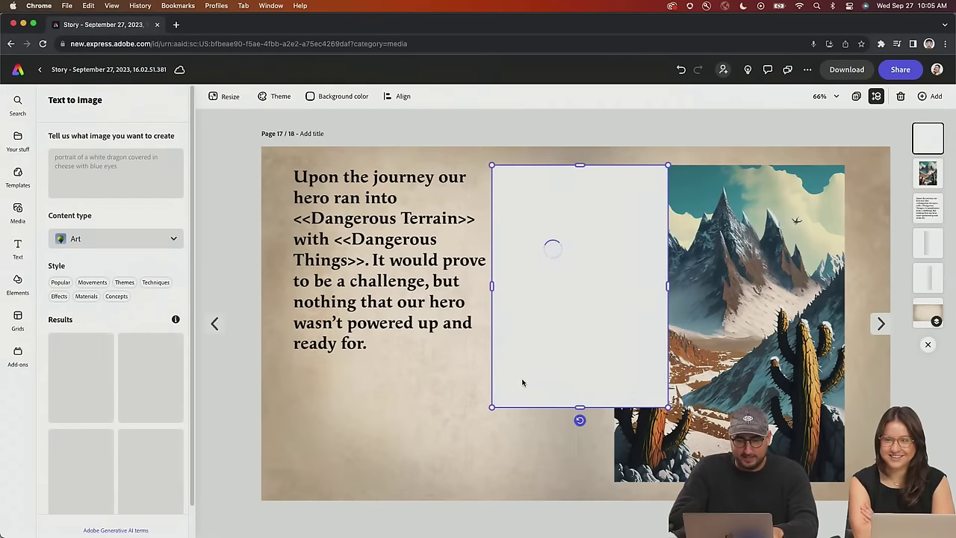
{"action": "left_click_drag", "start_coordinate": [492, 407], "coordinate": [421, 467]}
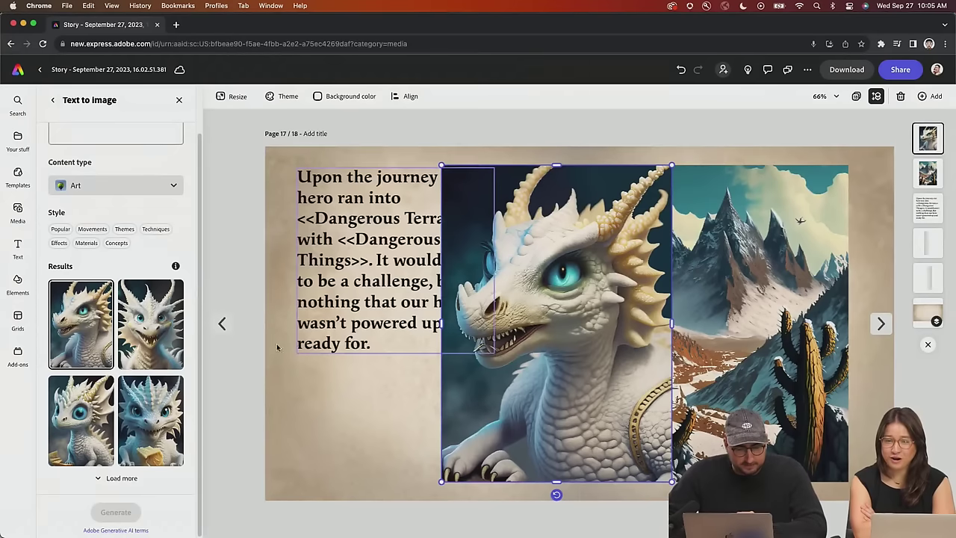
{"action": "left_click", "coordinate": [153, 317]}
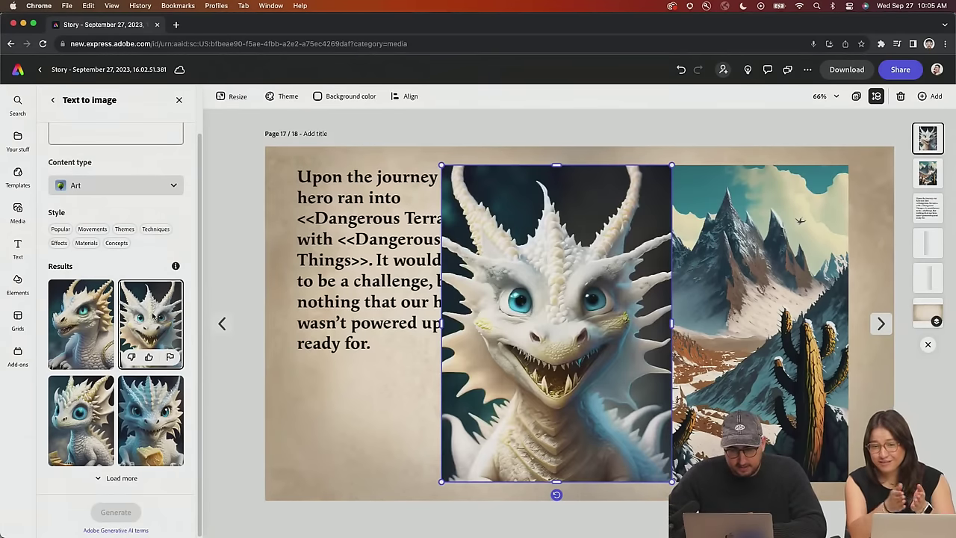
{"action": "left_click", "coordinate": [67, 426]}
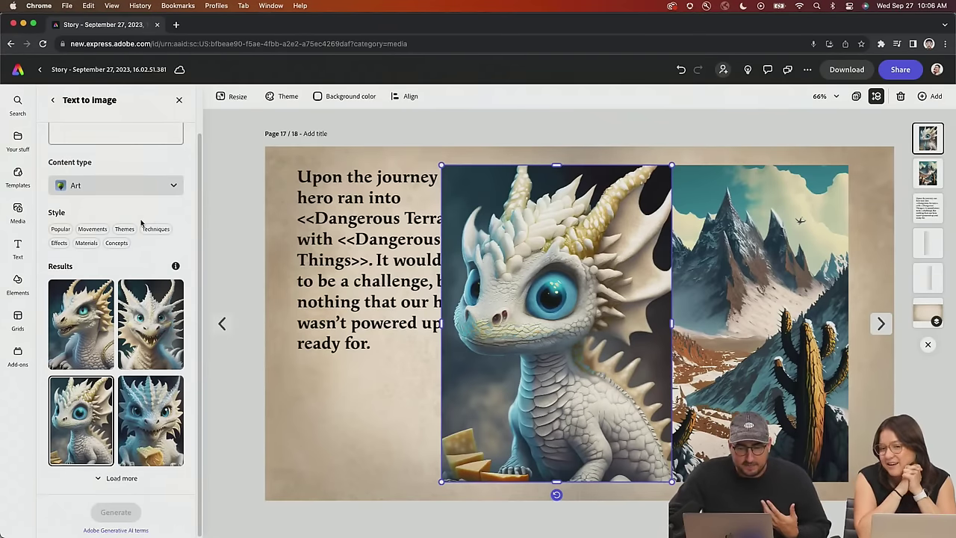
Change the prompt to "portrait of a white dragon dripping cheese with blue eyes, wide shot" and regenerate the image
{"action": "scroll", "coordinate": [141, 222], "scroll_direction": "up", "scroll_amount": 2}
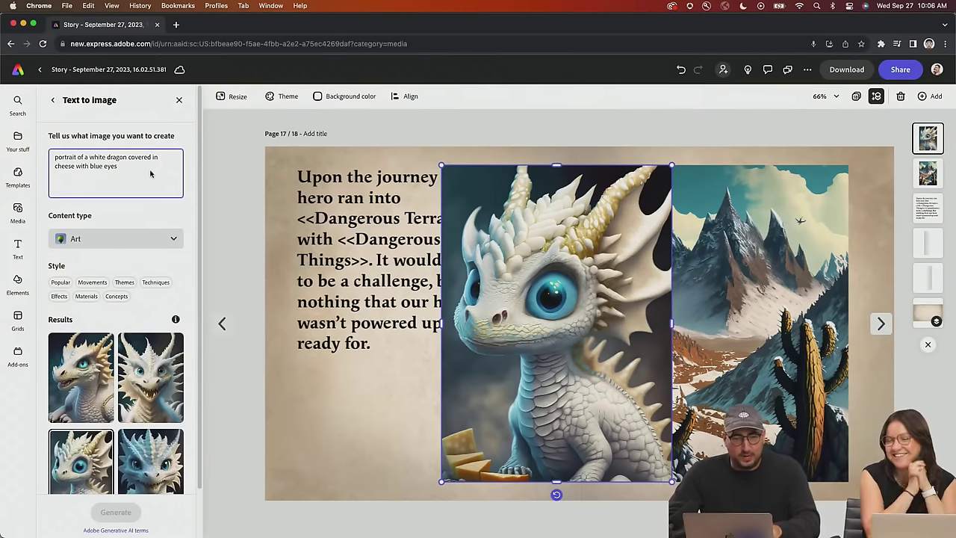
{"action": "left_click", "coordinate": [113, 173]}
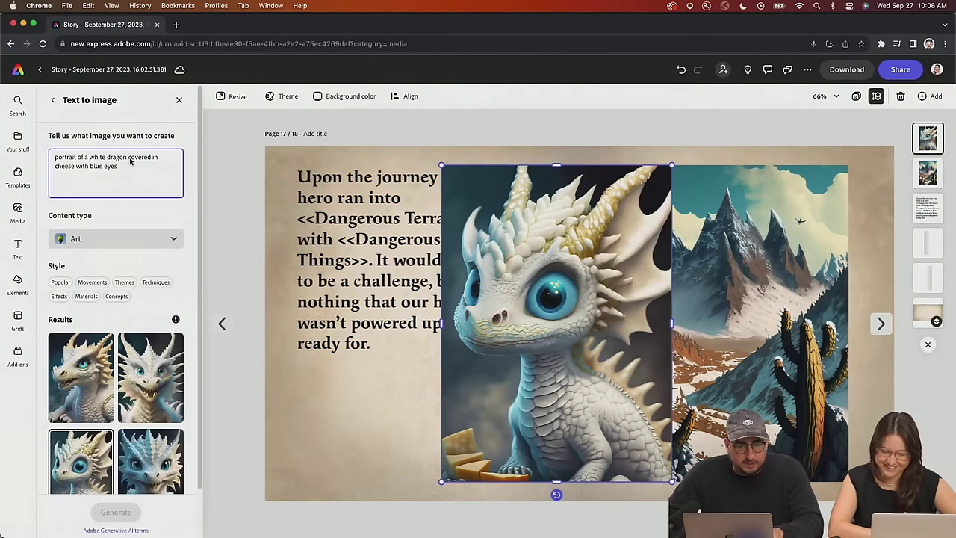
{"action": "left_click_drag", "start_coordinate": [128, 159], "coordinate": [147, 160]}
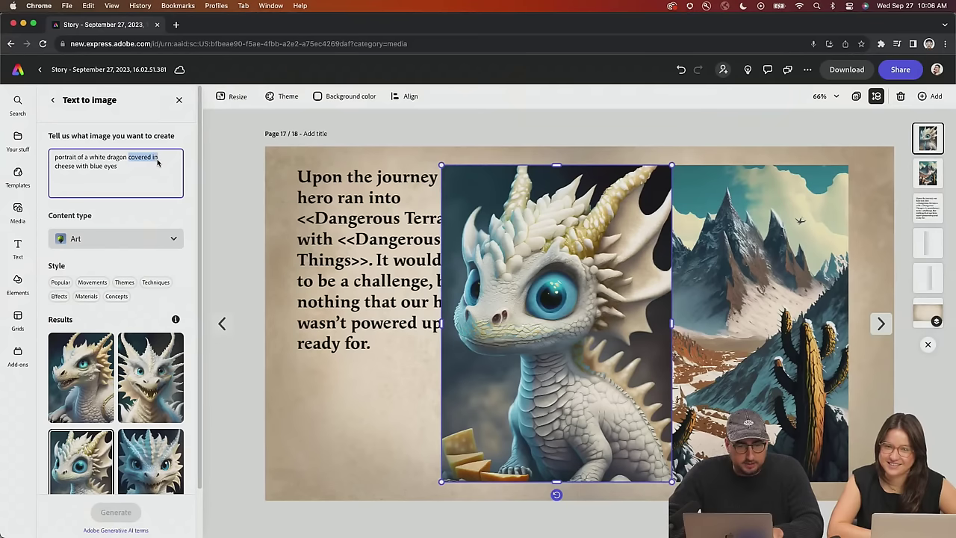
{"action": "type", "text": "dripping"}
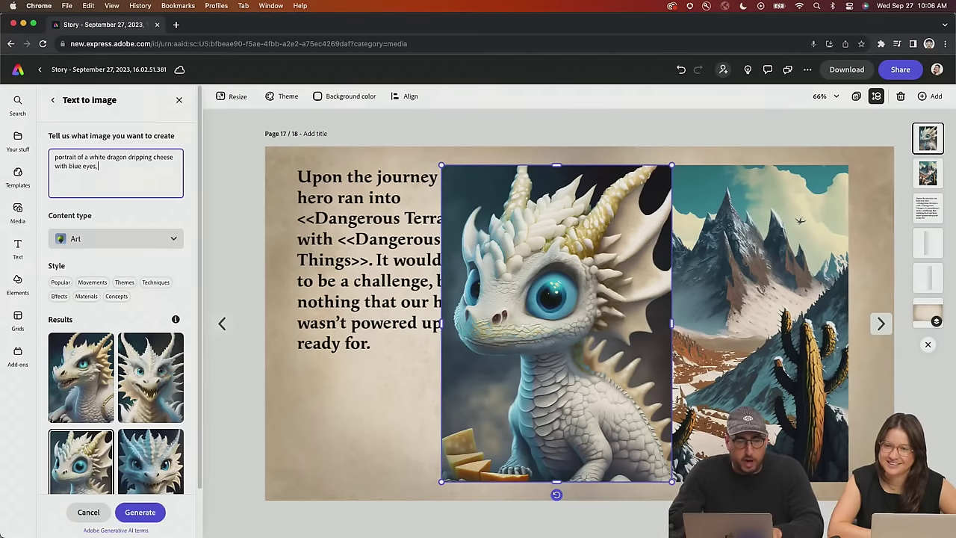
{"action": "type", "text": " shot"}
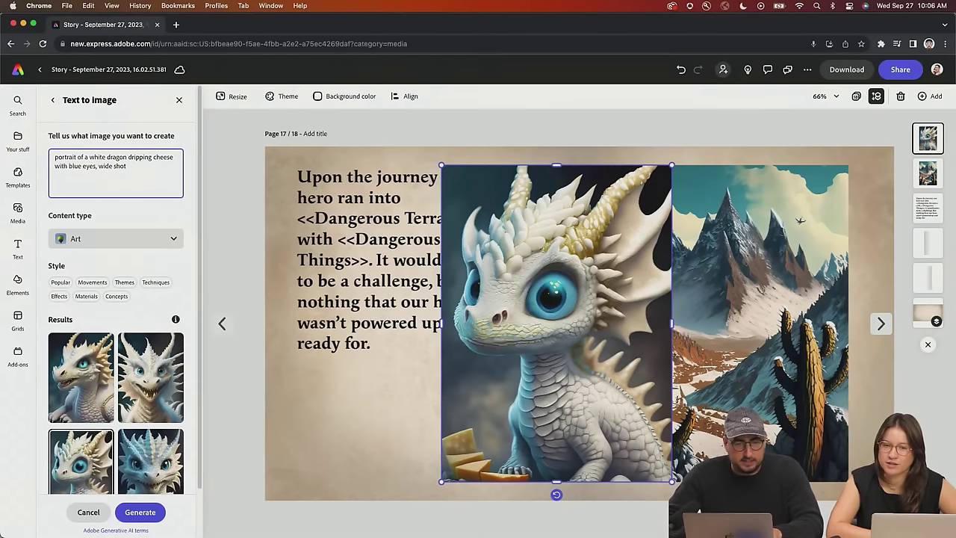
{"action": "left_click", "coordinate": [141, 511]}
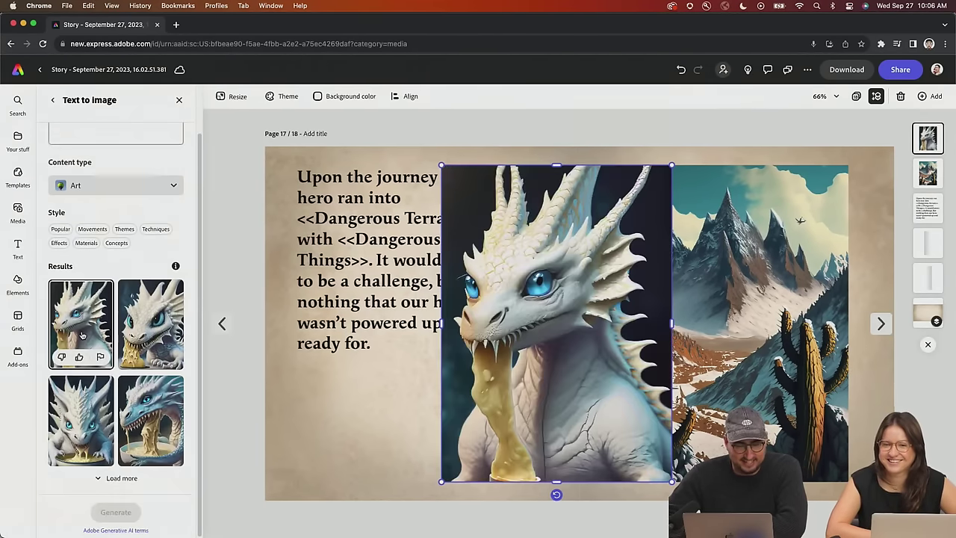
Apply the front-facing dragon result with cheese dripping into a bowl and remove the image's background
{"action": "left_click", "coordinate": [144, 410]}
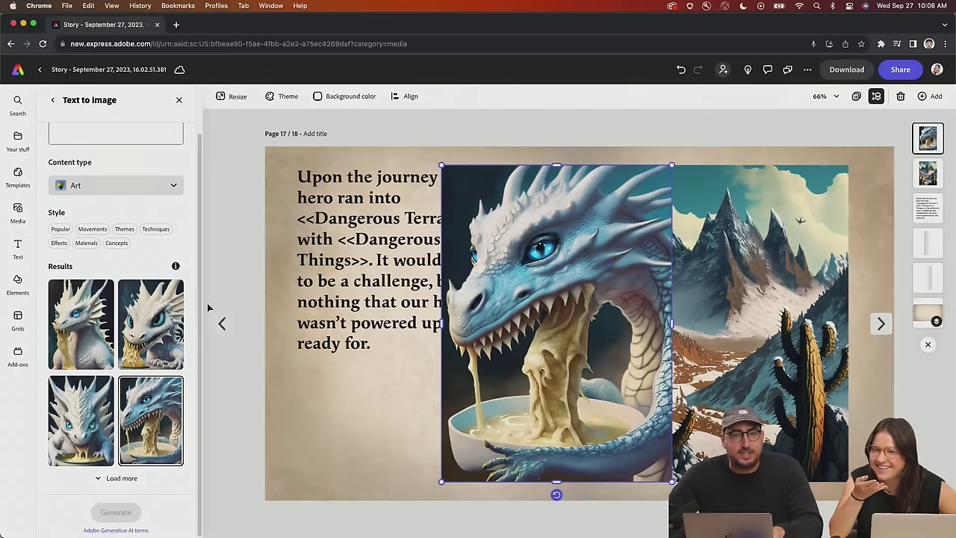
{"action": "left_click", "coordinate": [88, 408]}
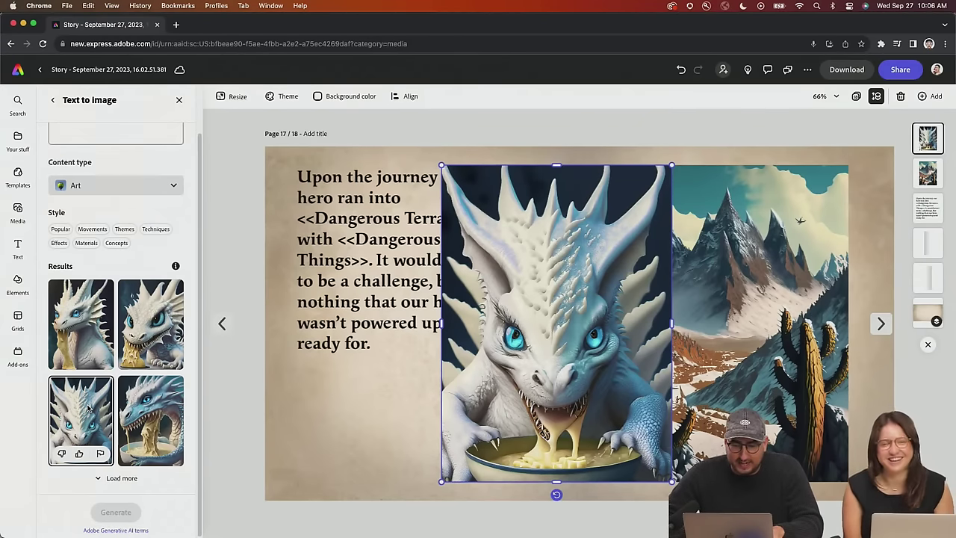
{"action": "scroll", "coordinate": [88, 321], "scroll_direction": "up", "scroll_amount": 2}
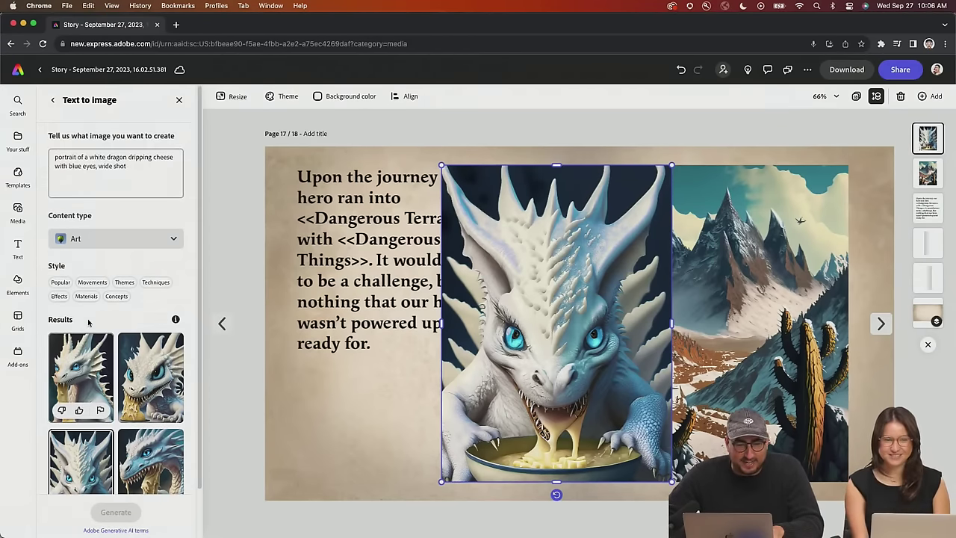
{"action": "left_click", "coordinate": [224, 191]}
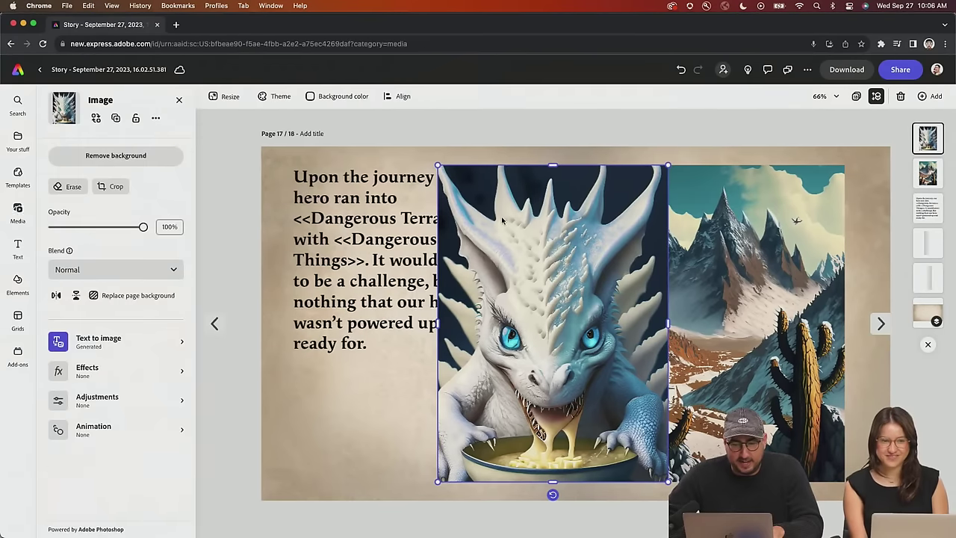
{"action": "left_click", "coordinate": [157, 160]}
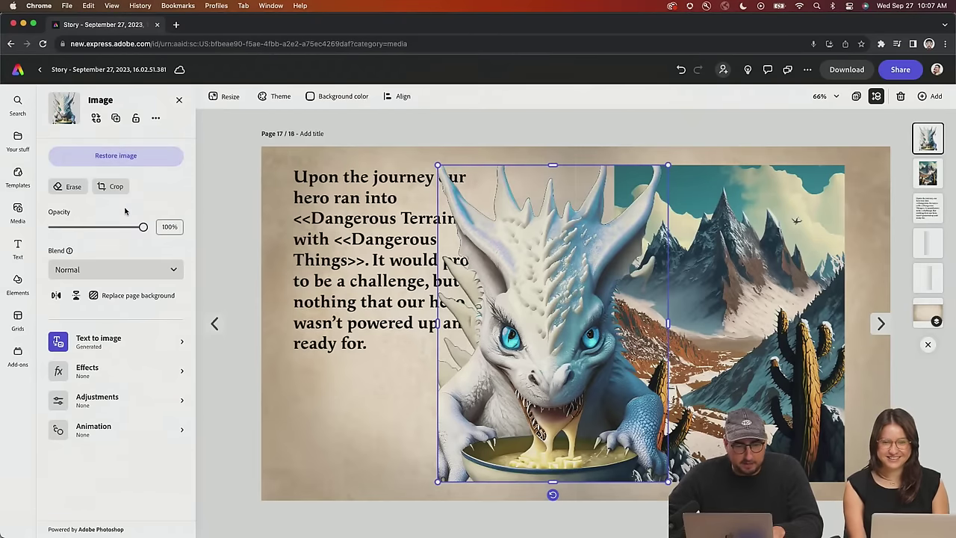
Restore the erased spines beside the dragon's head and shoulder with the Quick selection brush at size 20
{"action": "left_click", "coordinate": [73, 189]}
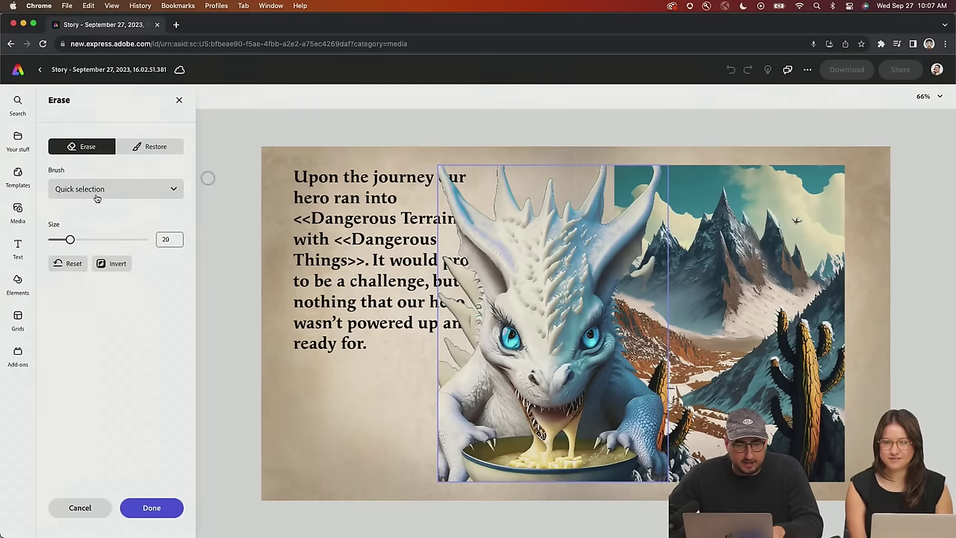
{"action": "left_click", "coordinate": [155, 147]}
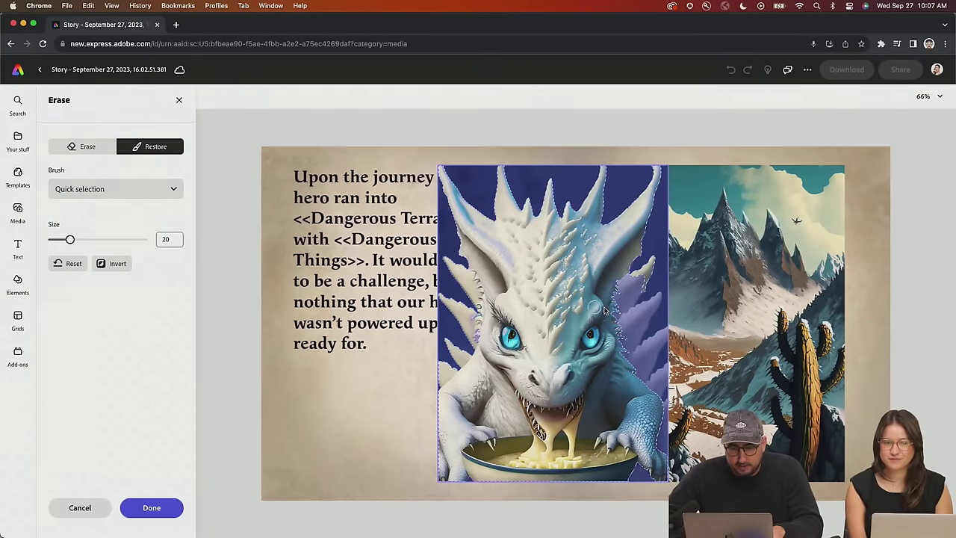
{"action": "mouse_move", "coordinate": [623, 299]}
{"action": "left_mouse_down"}
{"action": "mouse_move", "coordinate": [615, 329]}
{"action": "mouse_move", "coordinate": [645, 393]}
{"action": "left_mouse_up"}
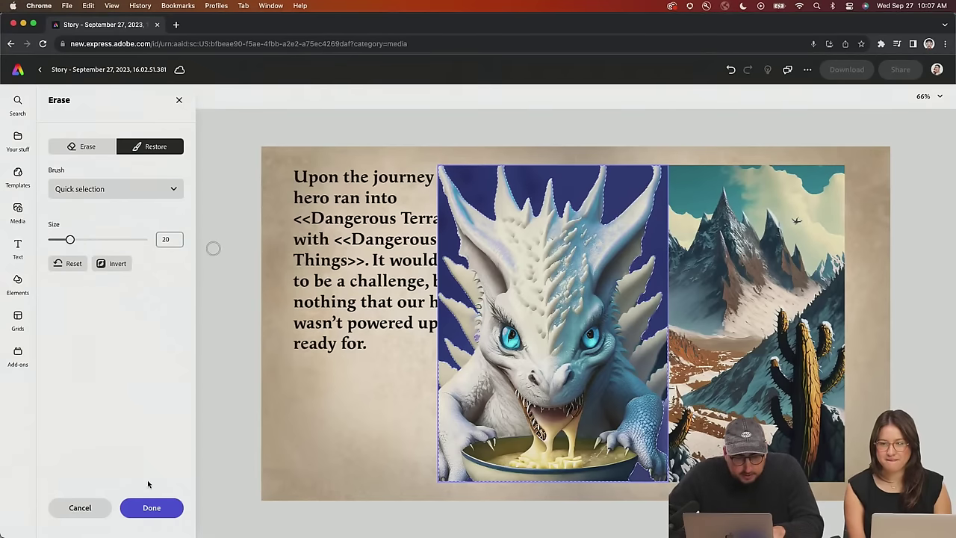
{"action": "left_click", "coordinate": [152, 507]}
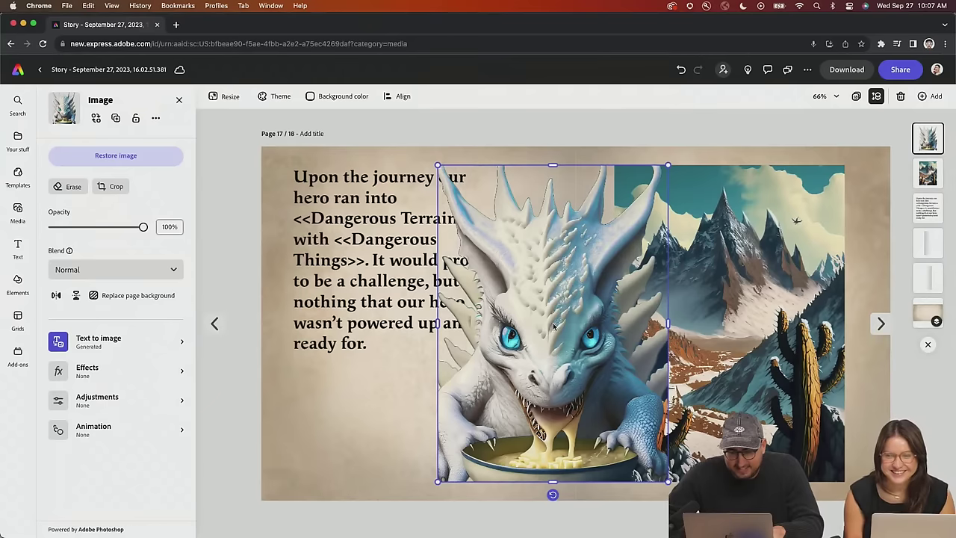
Place the dragon cutout over the mountain illustration, scaled to about two thirds of its height and centred along its lower edge
{"action": "left_click_drag", "start_coordinate": [551, 329], "coordinate": [728, 322]}
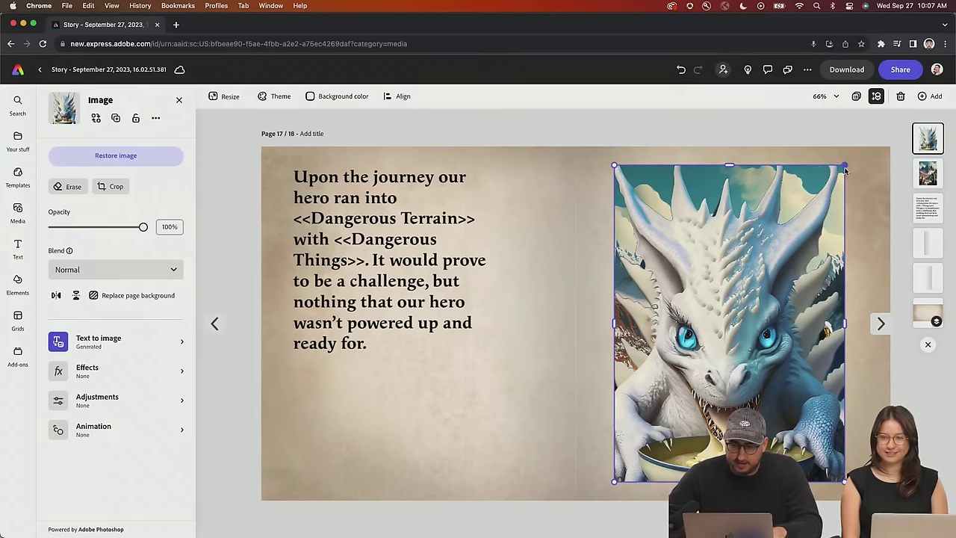
{"action": "left_click_drag", "start_coordinate": [844, 171], "coordinate": [760, 282]}
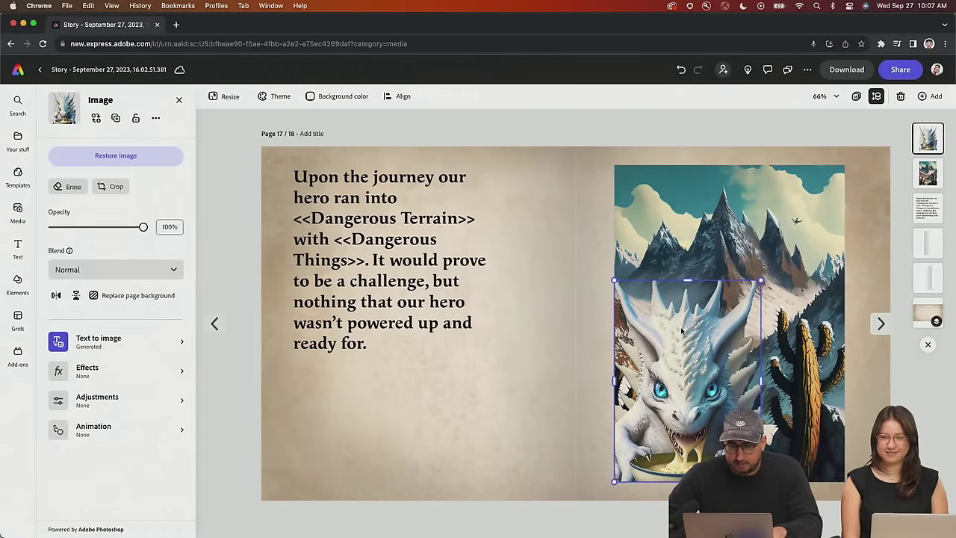
{"action": "left_click_drag", "start_coordinate": [681, 331], "coordinate": [722, 329]}
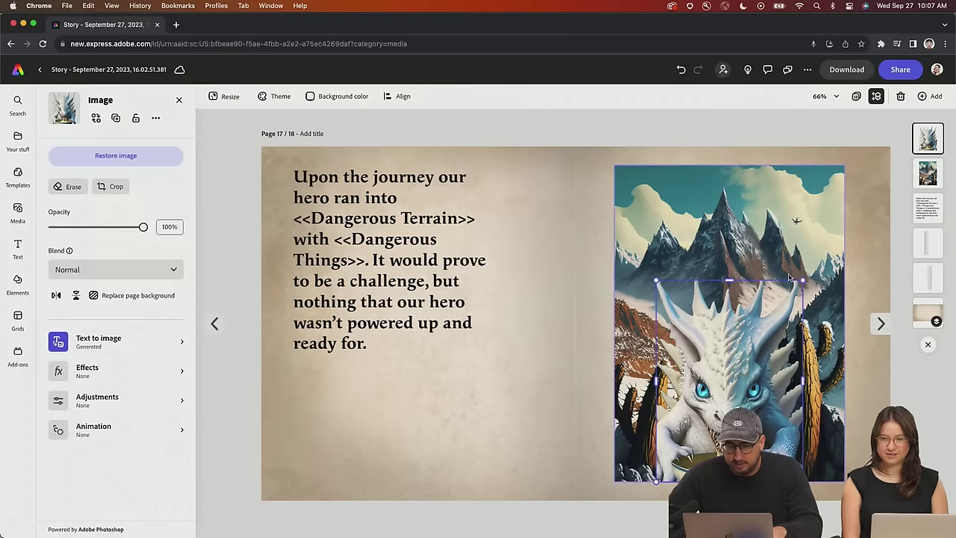
{"action": "left_click_drag", "start_coordinate": [792, 320], "coordinate": [785, 319]}
{"action": "left_click", "coordinate": [762, 129]}
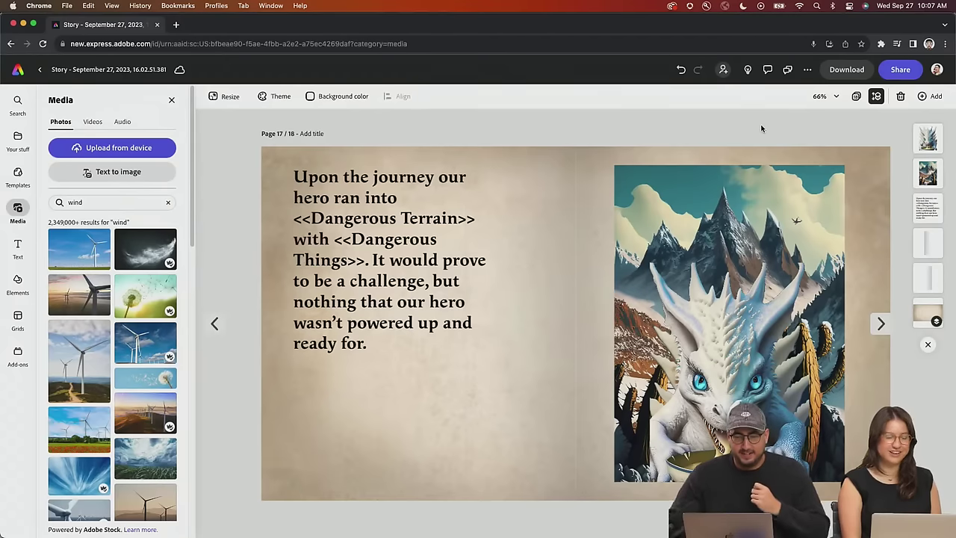
Replace the <<Dangerous Terrain>> placeholder in the story paragraph with "tall rugged mountains"
{"action": "left_click", "coordinate": [400, 224]}
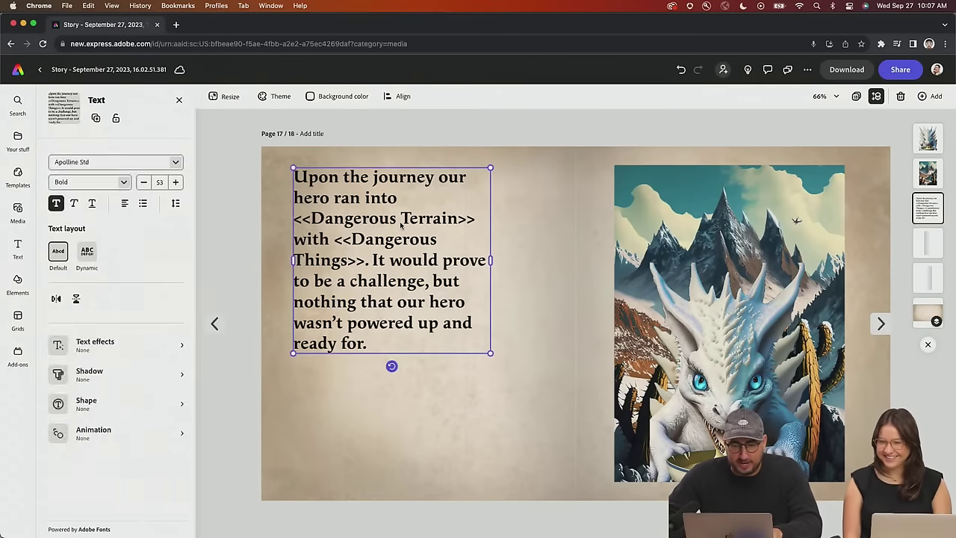
{"action": "left_click", "coordinate": [401, 224]}
{"action": "left_click", "coordinate": [465, 218]}
{"action": "left_click_drag", "start_coordinate": [464, 217], "coordinate": [299, 221]}
{"action": "type", "text": "T with"}
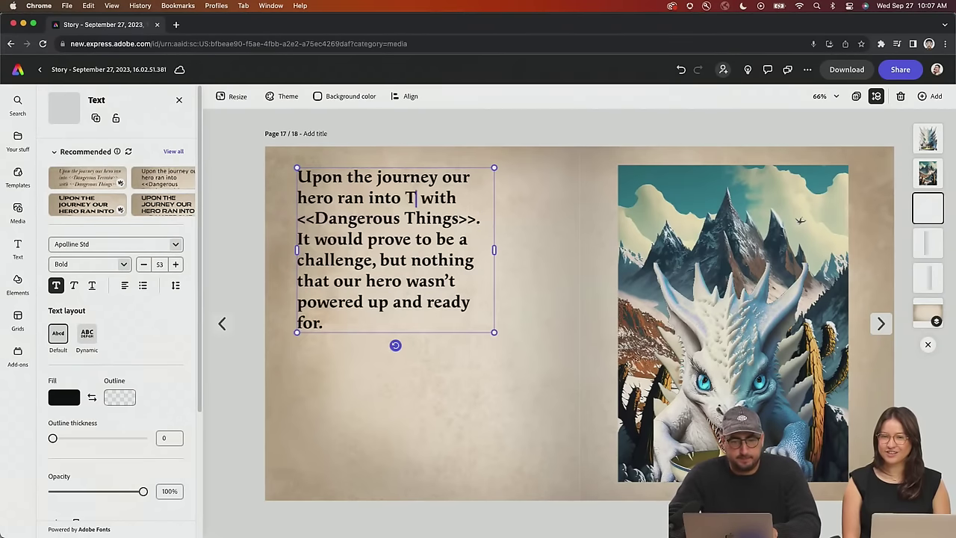
{"action": "key", "text": "BackSpace"}
{"action": "type", "text": "tall rug"}
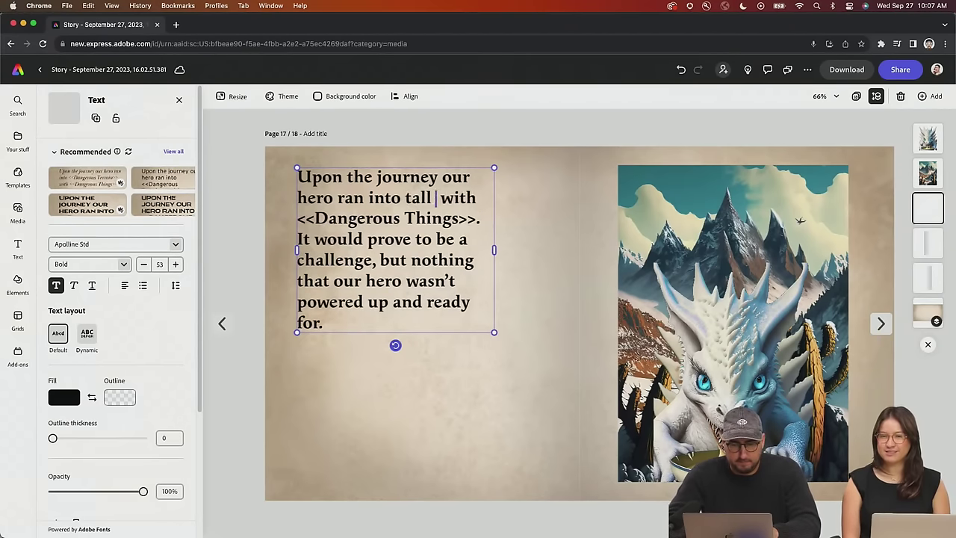
{"action": "type", "text": "ged mountain"}
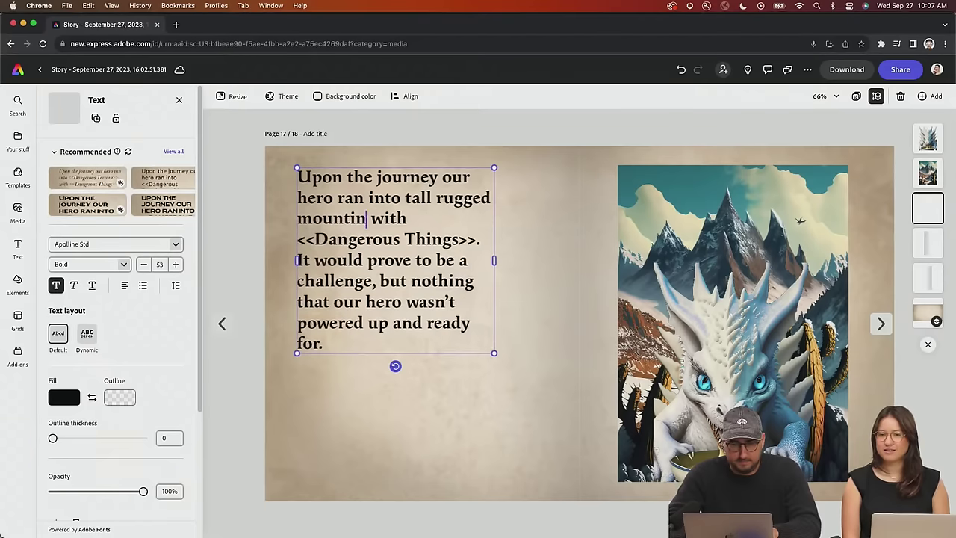
{"action": "type", "text": "s"}
{"action": "key", "text": "BackSpace"}
{"action": "key", "text": "BackSpace"}
{"action": "type", "text": "ains "}
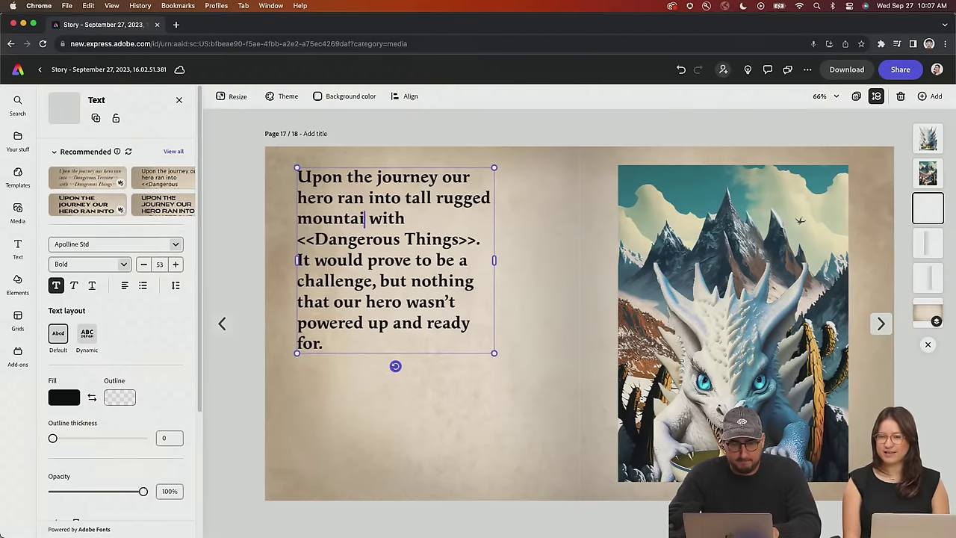
Add "with spiky cacti" after "tall rugged mountains" in the story paragraph
{"action": "type", "text": "with spikey"}
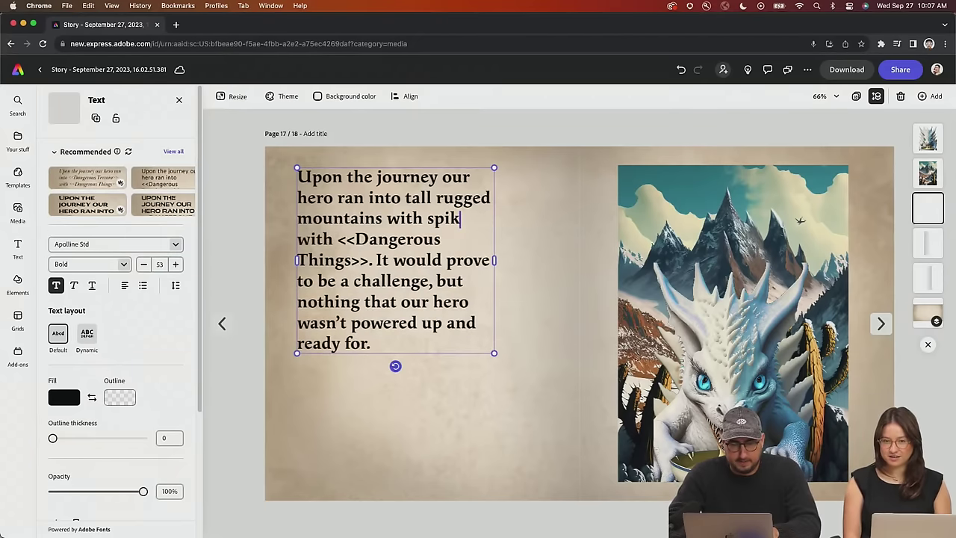
{"action": "key", "text": "BackSpace"}
{"action": "key", "text": "BackSpace"}
{"action": "type", "text": "ca"}
{"action": "key", "text": "BackSpace"}
{"action": "key", "text": "BackSpace"}
{"action": "key", "text": "BackSpace"}
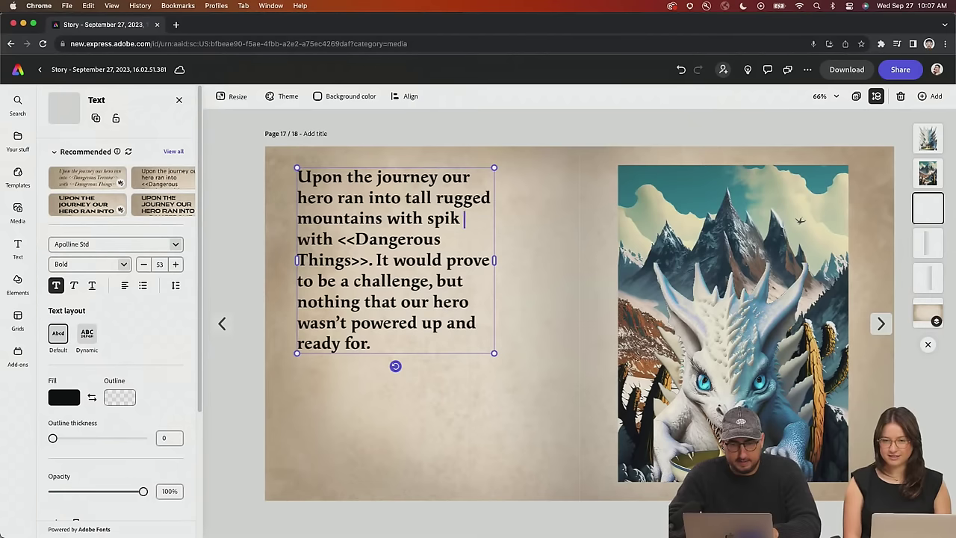
{"action": "type", "text": "y cacti"}
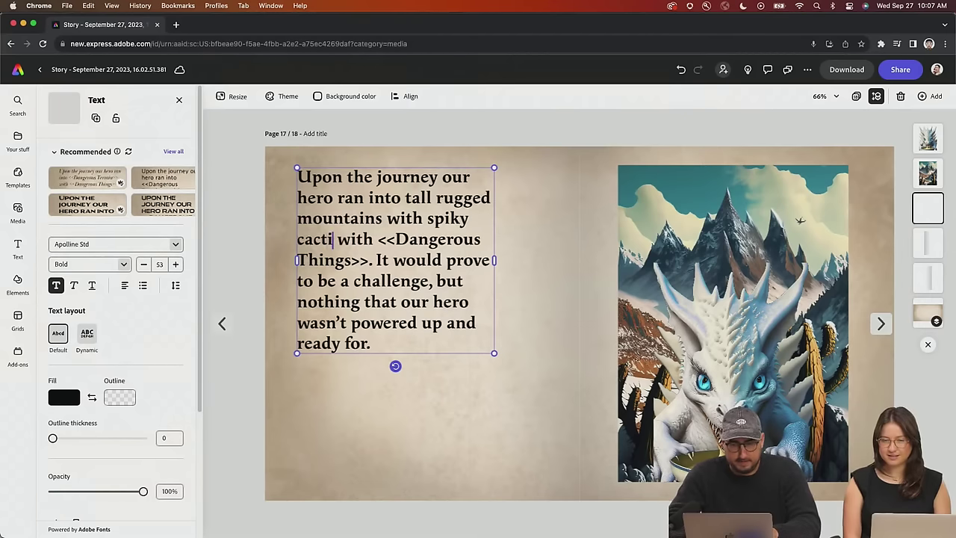
Replace the <<Dangerous Things>> placeholder with "a blue eyes, white dragon, eating cheese" and widen the paragraph's text box toward the page centre
{"action": "left_click_drag", "start_coordinate": [377, 239], "coordinate": [367, 261]}
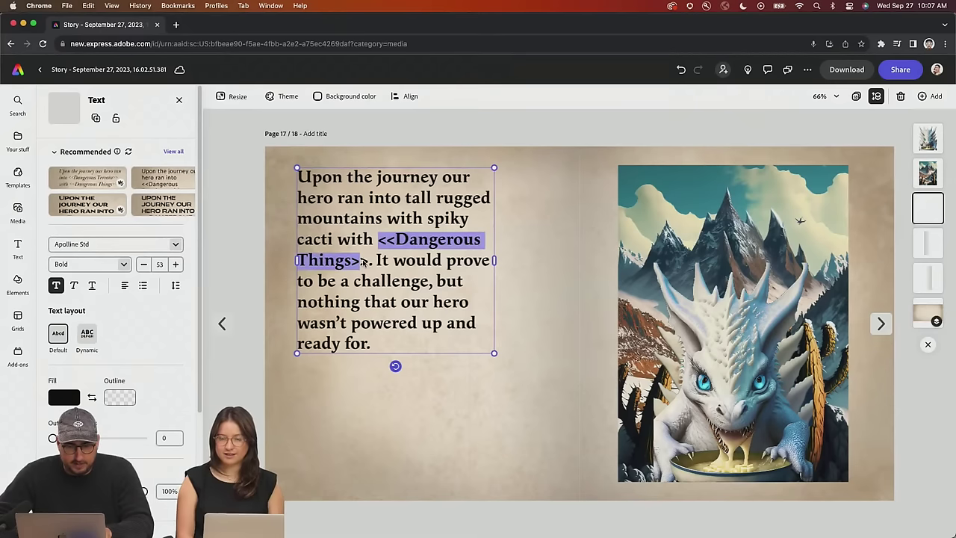
{"action": "type", "text": "a"}
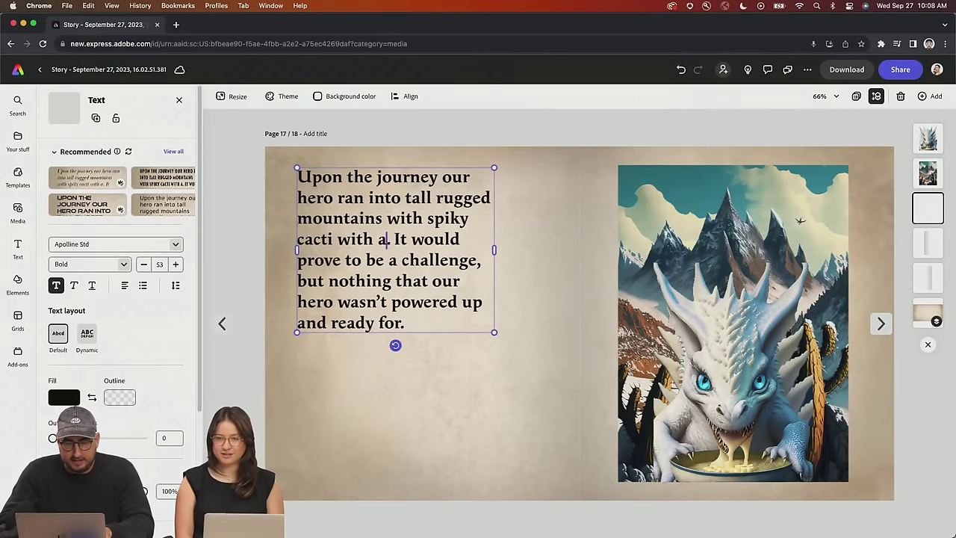
{"action": "type", "text": " blue eyes"}
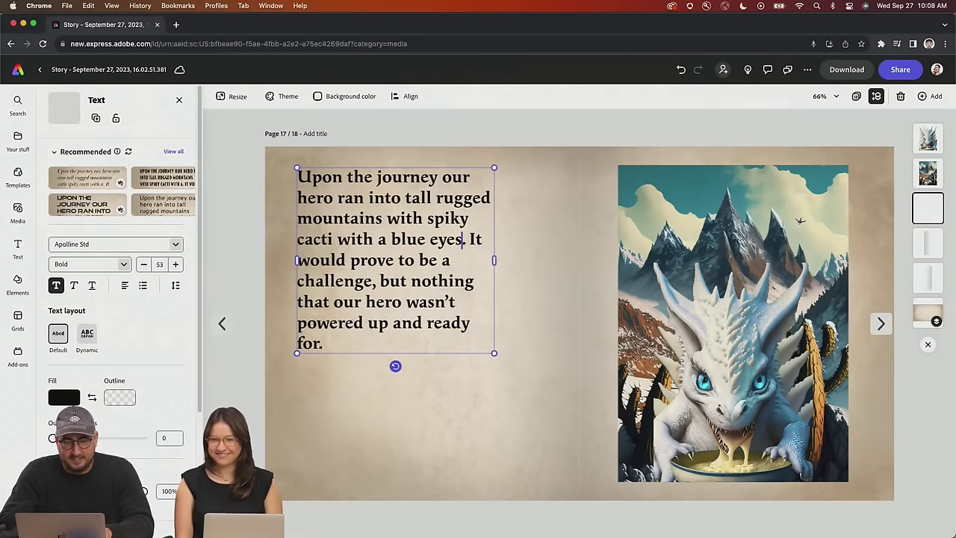
{"action": "type", "text": ", white dr"}
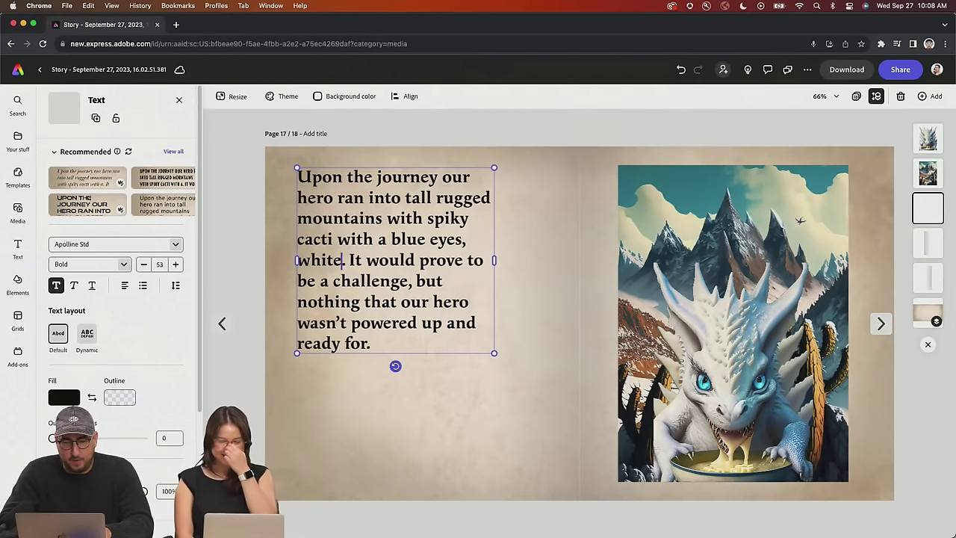
{"action": "type", "text": "agon, ea"}
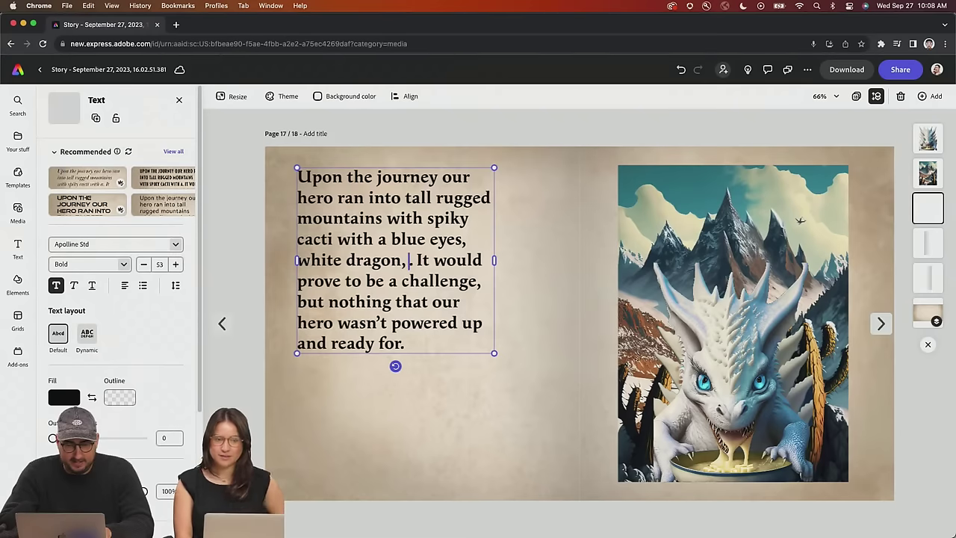
{"action": "type", "text": "ting cheese."}
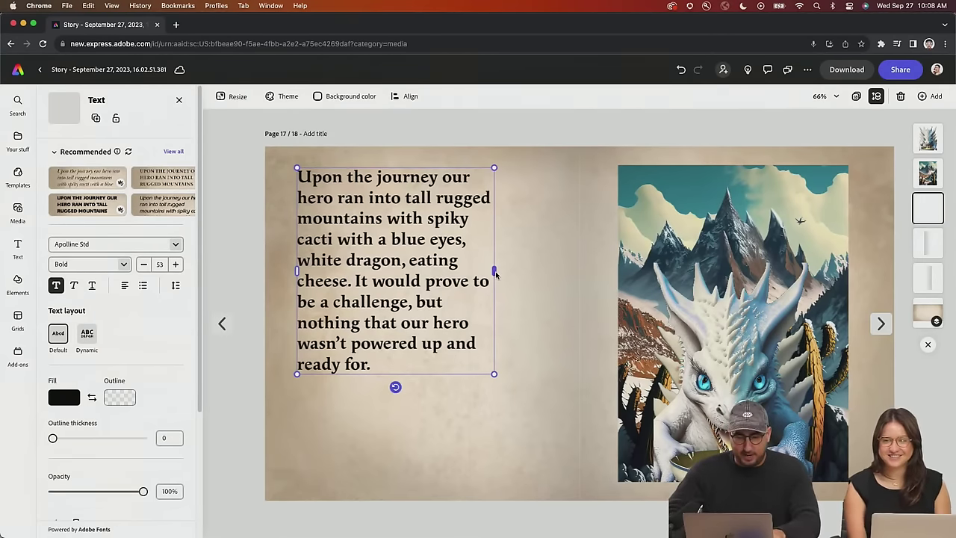
{"action": "left_click_drag", "start_coordinate": [495, 271], "coordinate": [547, 269]}
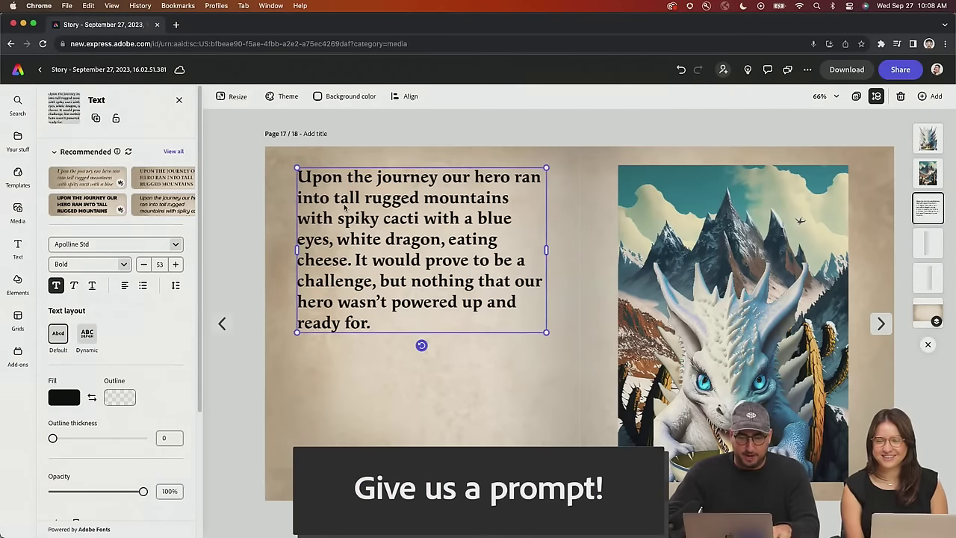
Duplicate the story paragraph directly beneath the original and replace the copy's text with 'The dragon exclaimed, "'
{"action": "left_click_drag", "start_coordinate": [344, 205], "coordinate": [345, 379]}
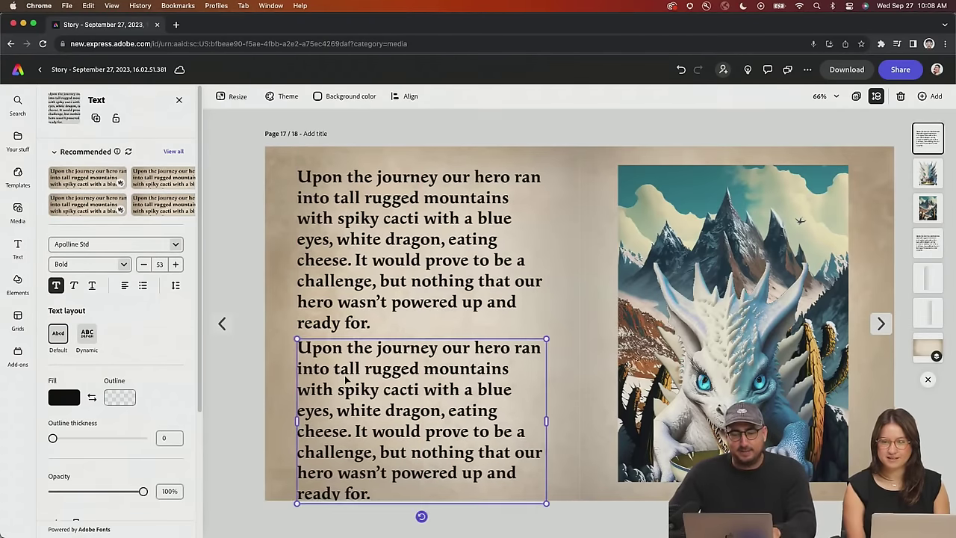
{"action": "double_click", "coordinate": [345, 379]}
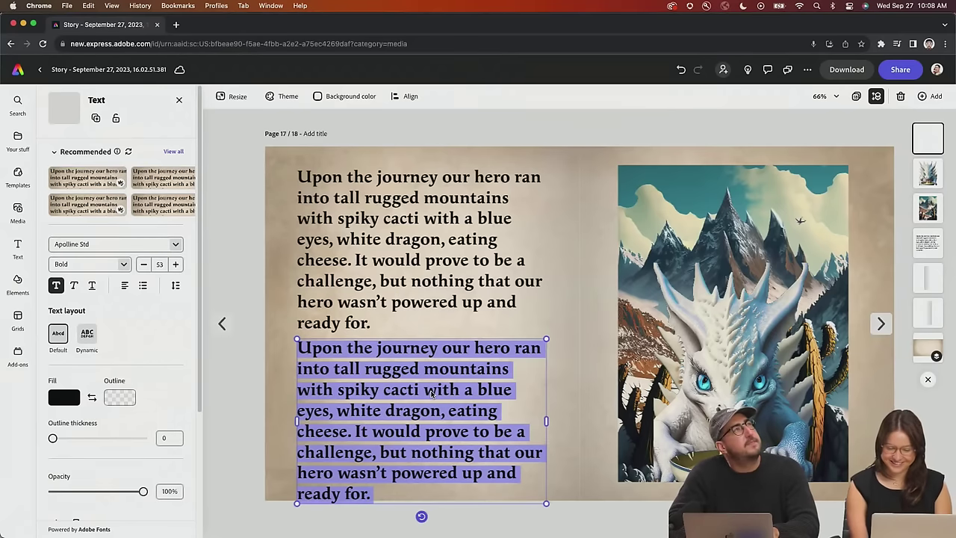
{"action": "type", "text": "The dr"}
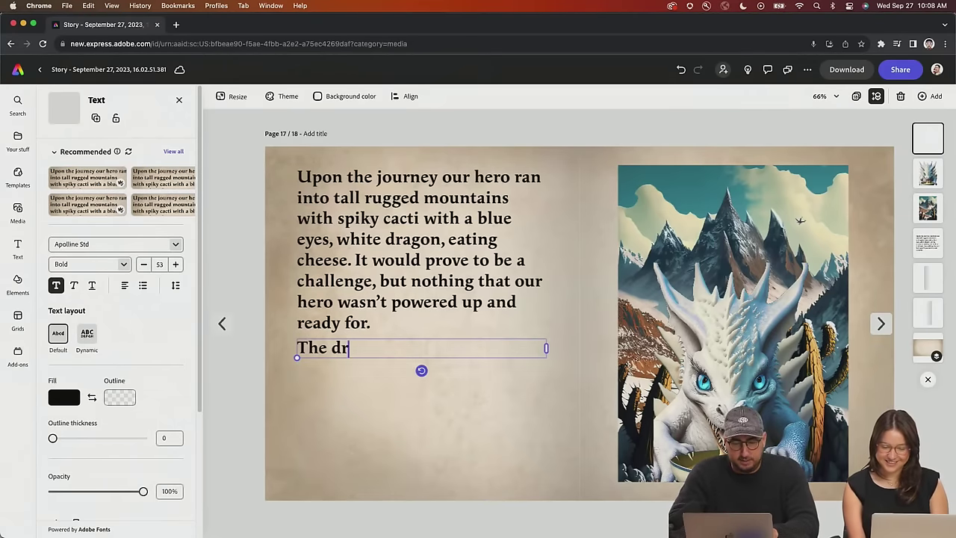
{"action": "type", "text": "agon excl"}
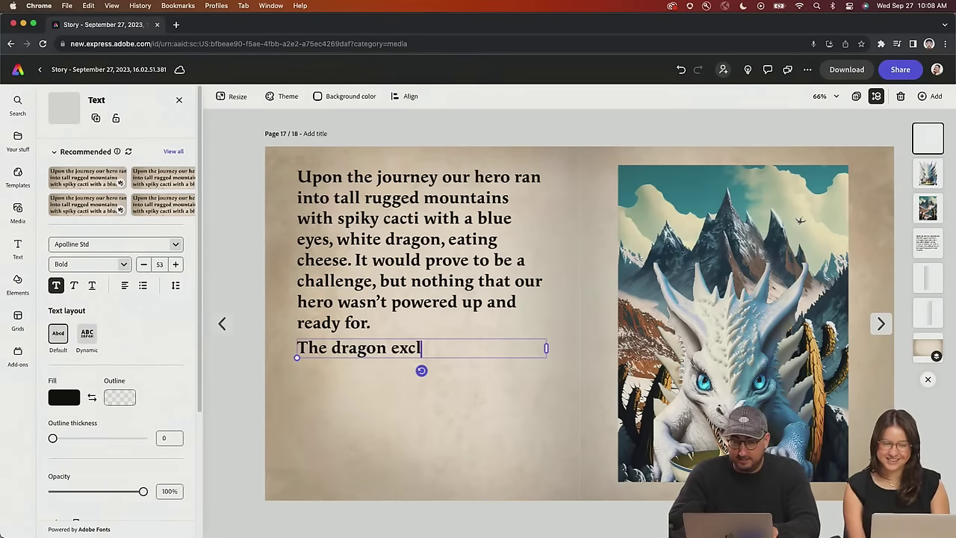
{"action": "type", "text": "aimed, \""}
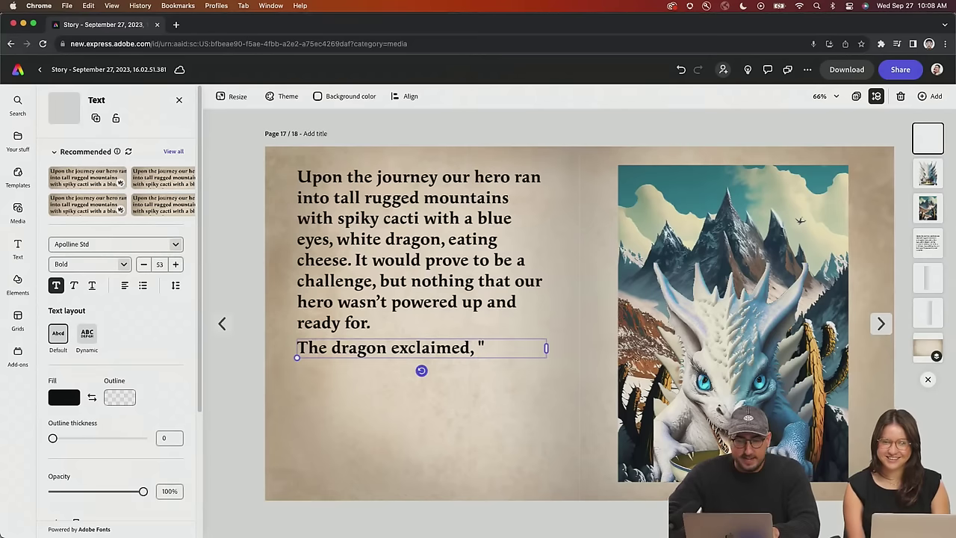
Complete the dragon's line with 'Cheesed to meet you."' and move its text box slightly lower to leave a gap below the paragraph
{"action": "type", "text": "asd"}
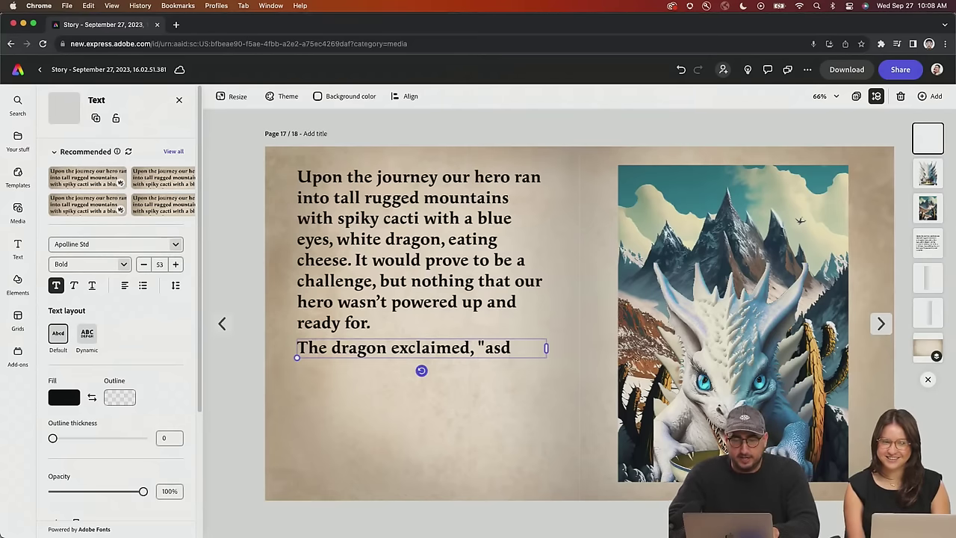
{"action": "key", "text": "BackSpace"}
{"action": "key", "text": "BackSpace"}
{"action": "key", "text": "BackSpace"}
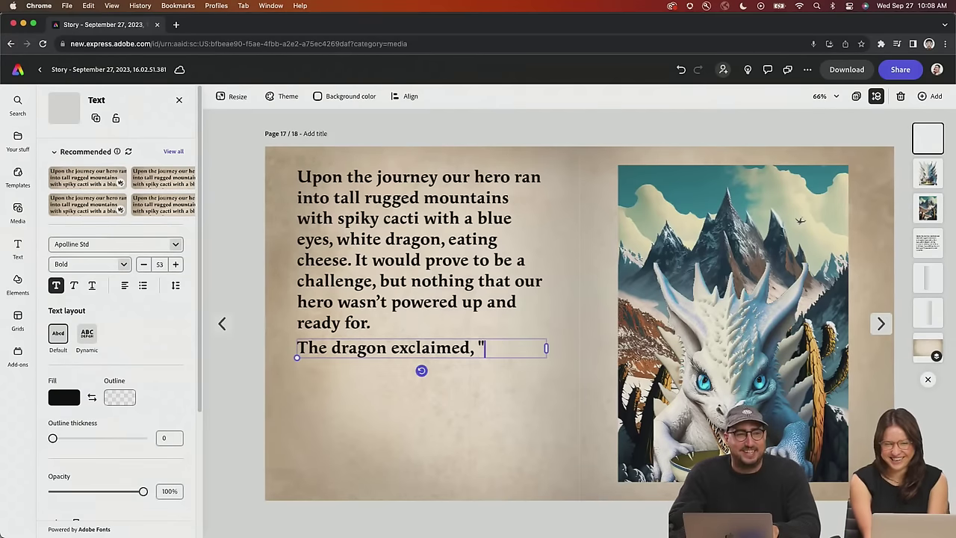
{"action": "type", "text": "Cheesed to me"}
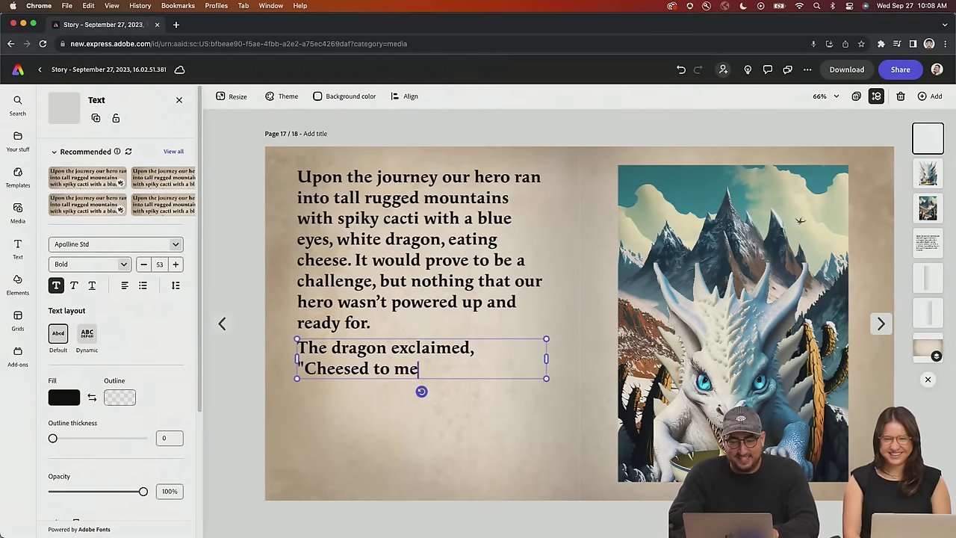
{"action": "type", "text": "et you.\""}
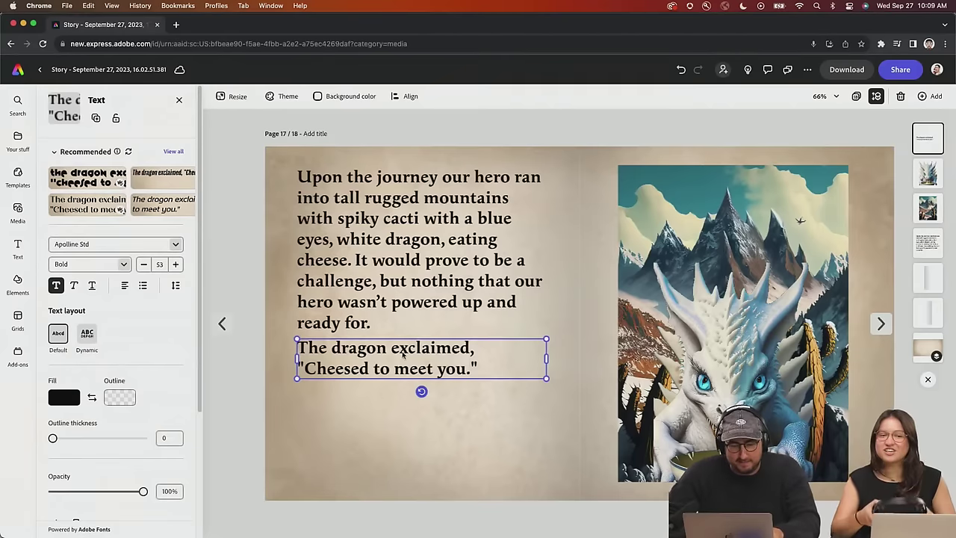
{"action": "left_click_drag", "start_coordinate": [386, 345], "coordinate": [386, 360]}
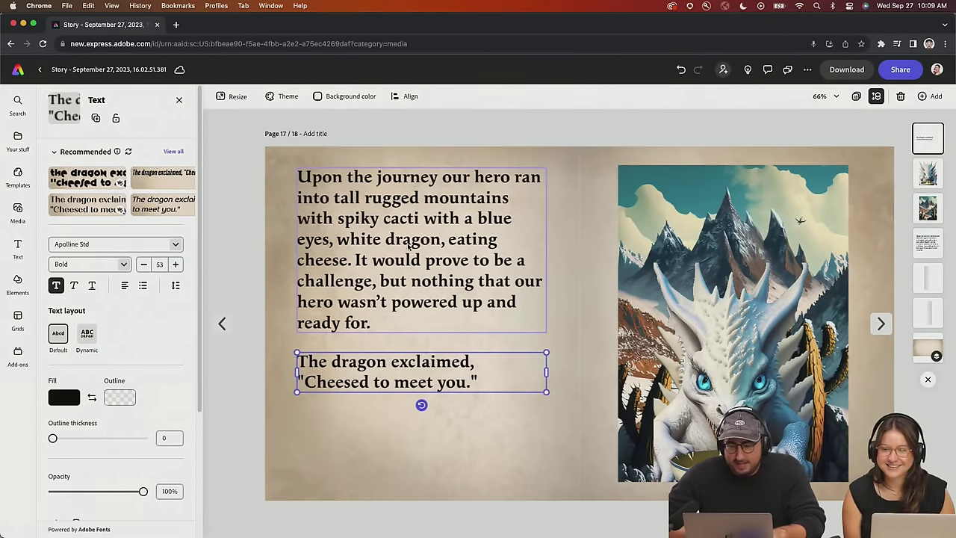
{"action": "left_click", "coordinate": [18, 211]}
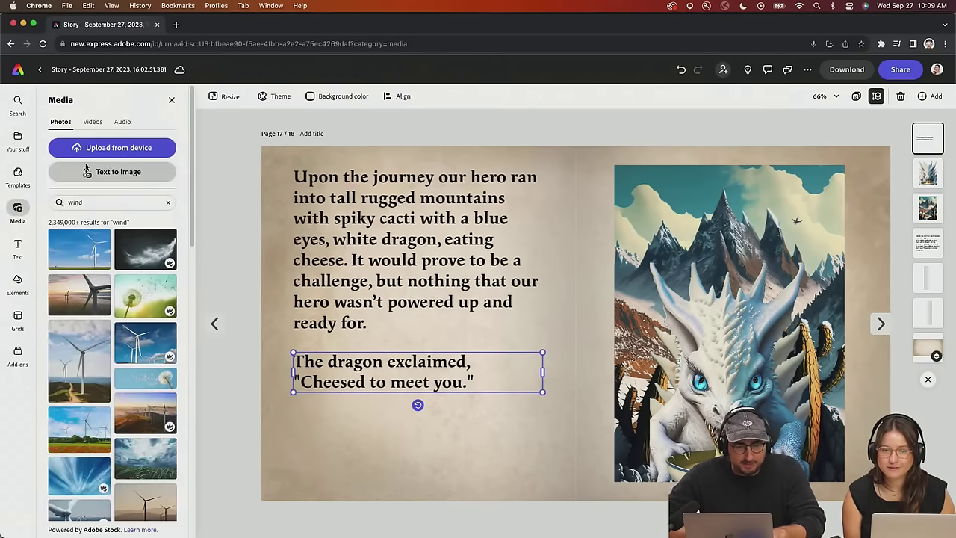
{"action": "left_click", "coordinate": [119, 122]}
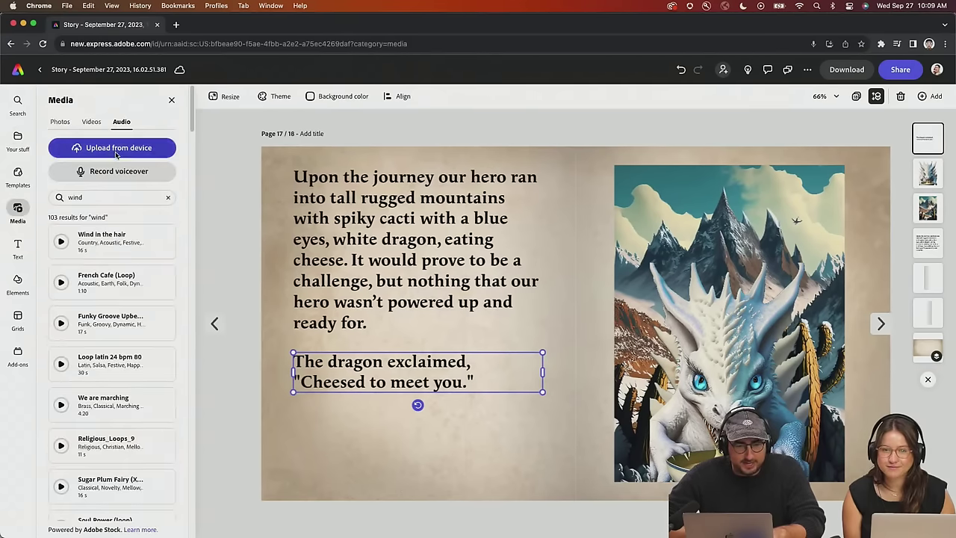
{"action": "left_click", "coordinate": [120, 171]}
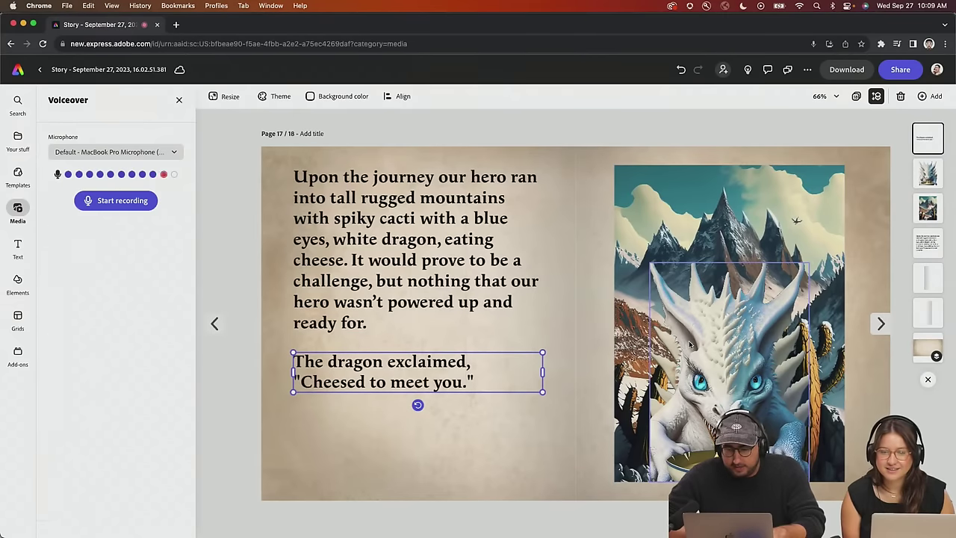
Apply a Fade in animation to the dragon image
{"action": "left_click", "coordinate": [689, 344]}
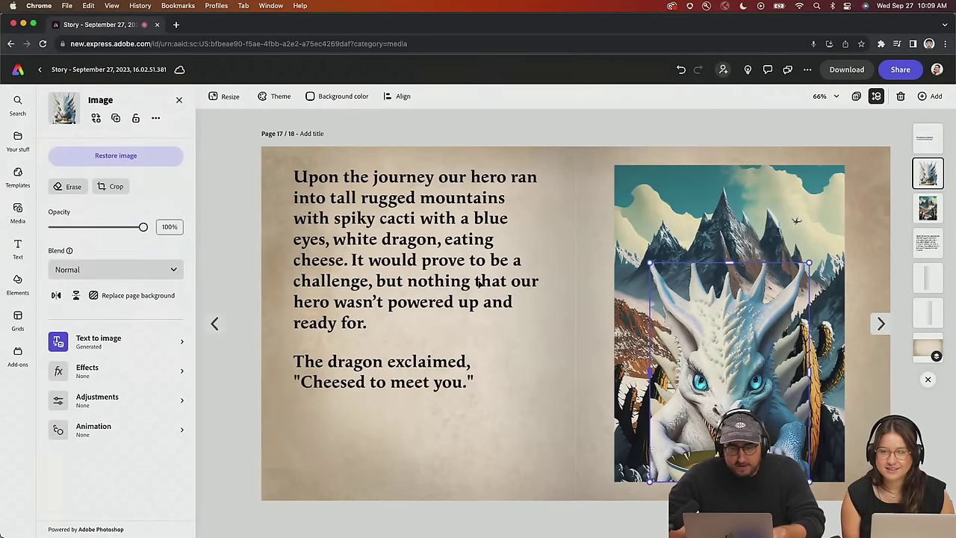
{"action": "left_click", "coordinate": [93, 426]}
{"action": "left_click", "coordinate": [78, 159]}
{"action": "left_click", "coordinate": [77, 163]}
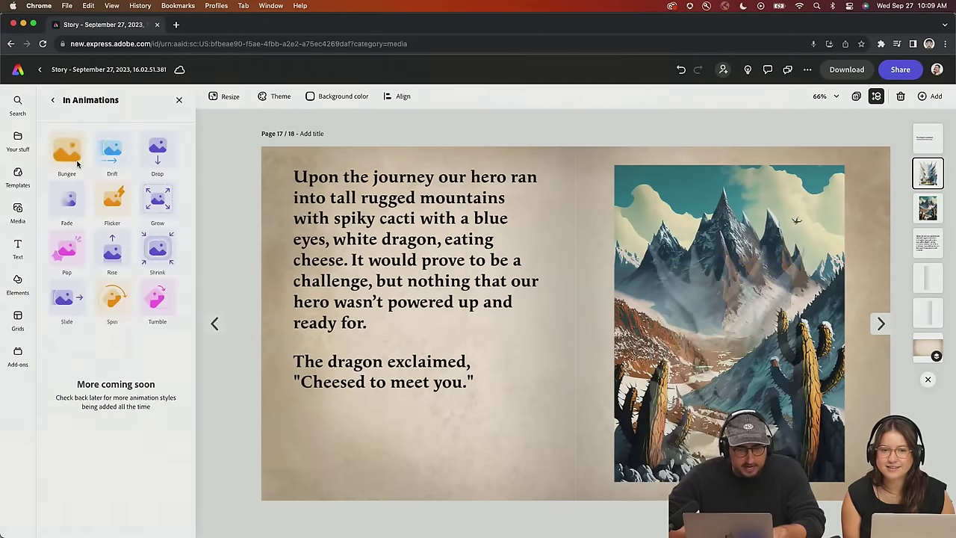
{"action": "left_click", "coordinate": [72, 195]}
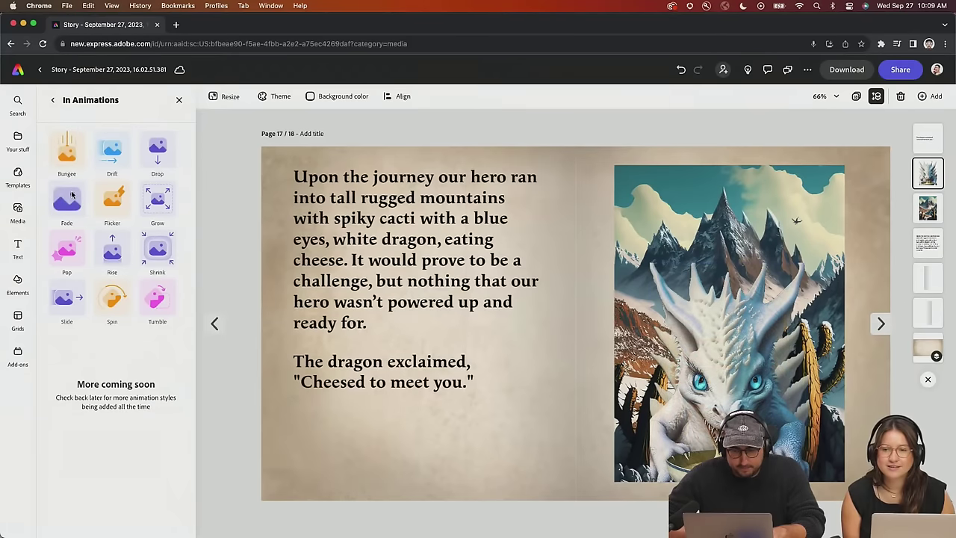
{"action": "left_click", "coordinate": [72, 195]}
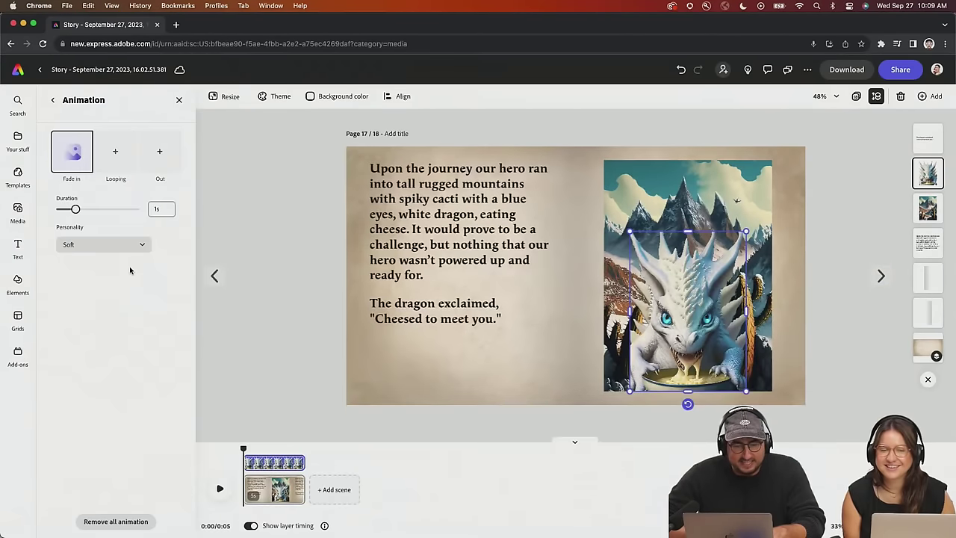
Extend the page's scene to 10.5 seconds and set the dragon's fade-in duration to 2 seconds
{"action": "left_click_drag", "start_coordinate": [304, 489], "coordinate": [369, 490]}
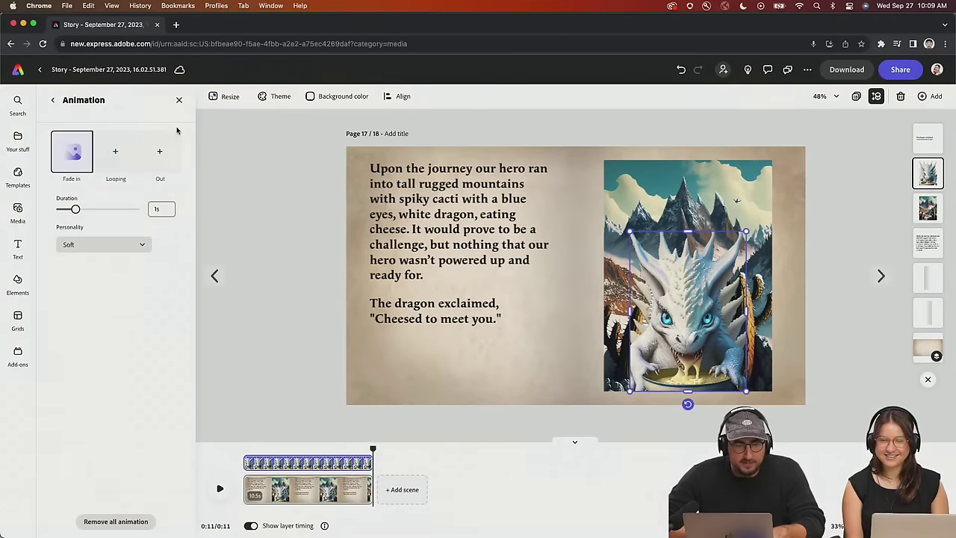
{"action": "left_click", "coordinate": [159, 209]}
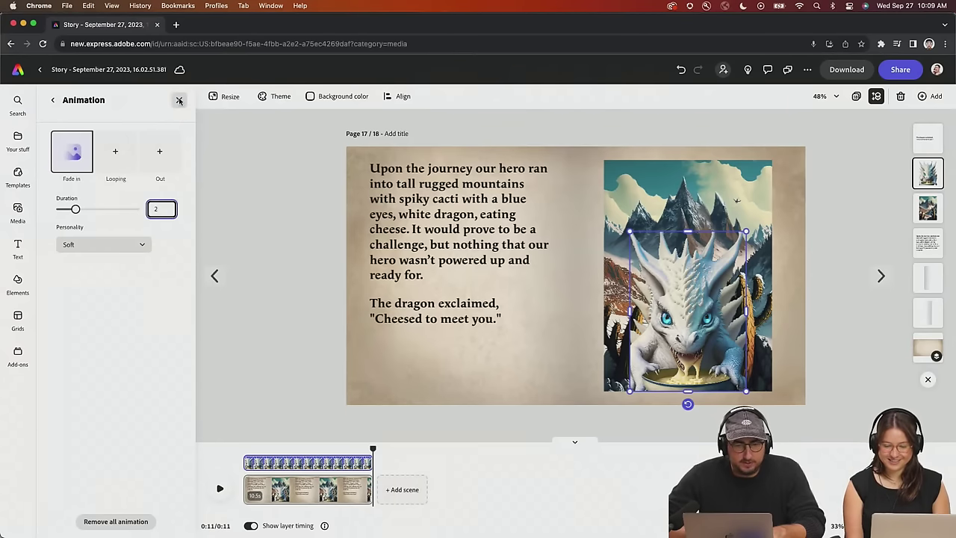
{"action": "left_click", "coordinate": [52, 100]}
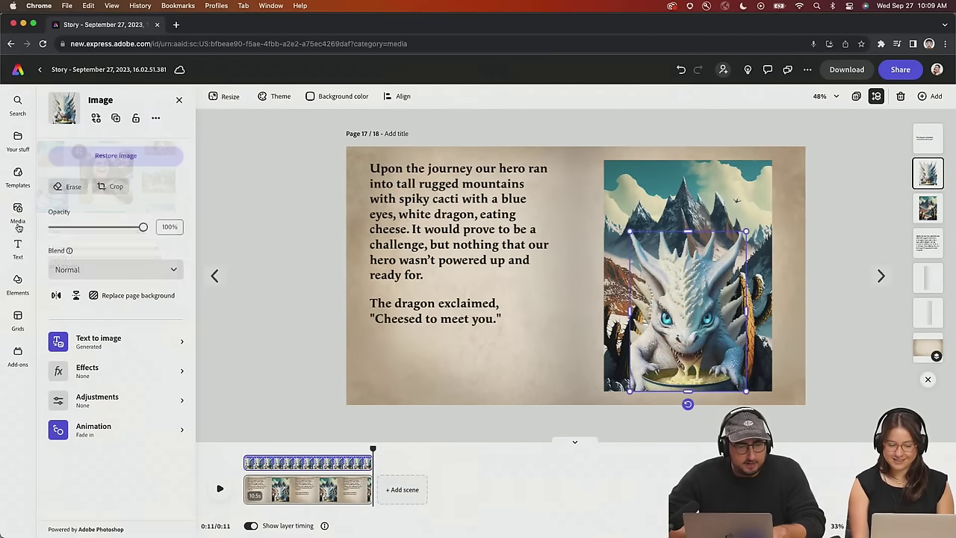
Record a trial voiceover from the start of the scene's timeline and delete the resulting clip
{"action": "left_click", "coordinate": [18, 209]}
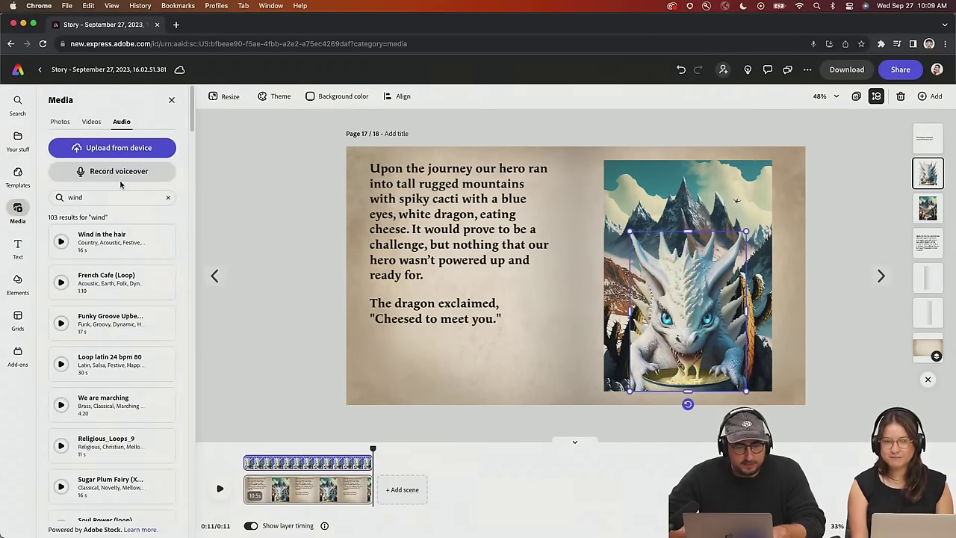
{"action": "left_click", "coordinate": [246, 453]}
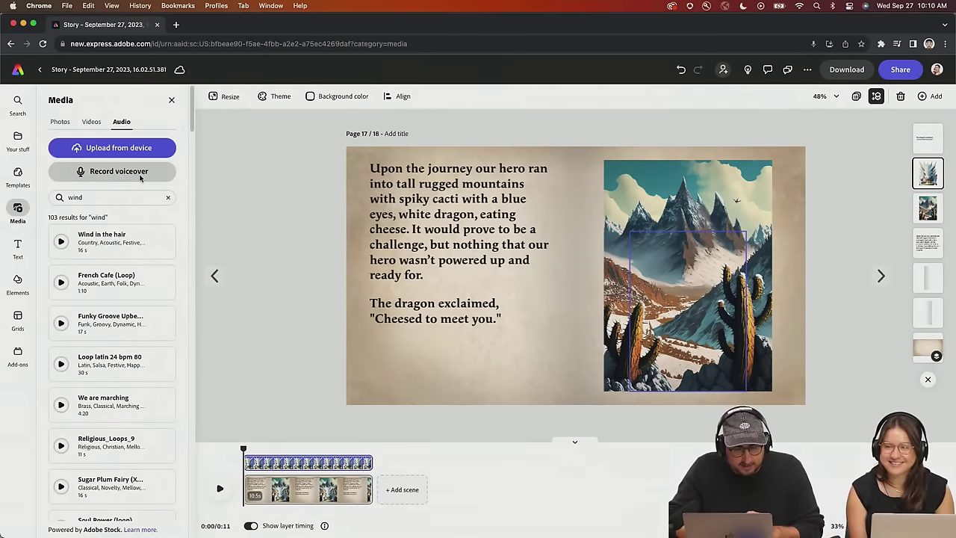
{"action": "left_click", "coordinate": [140, 176]}
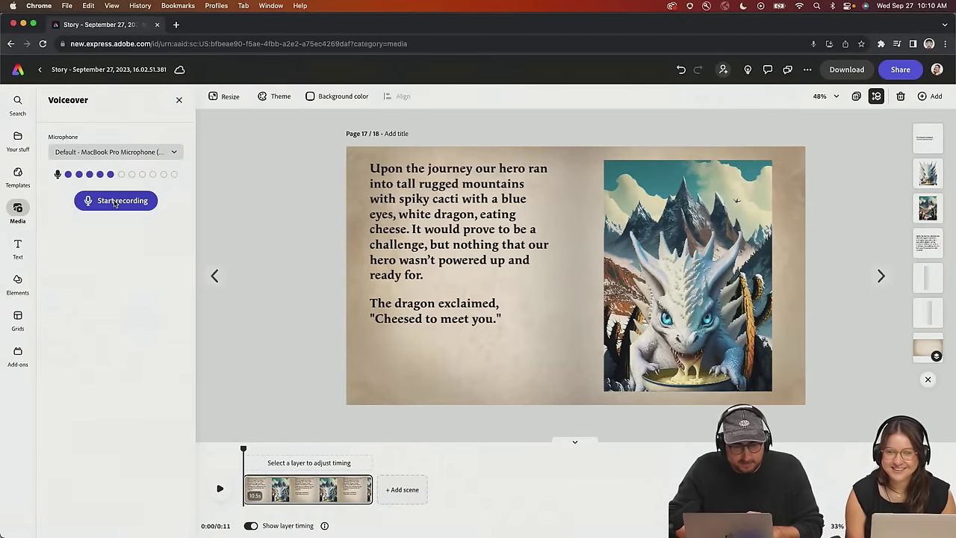
{"action": "left_click", "coordinate": [115, 201]}
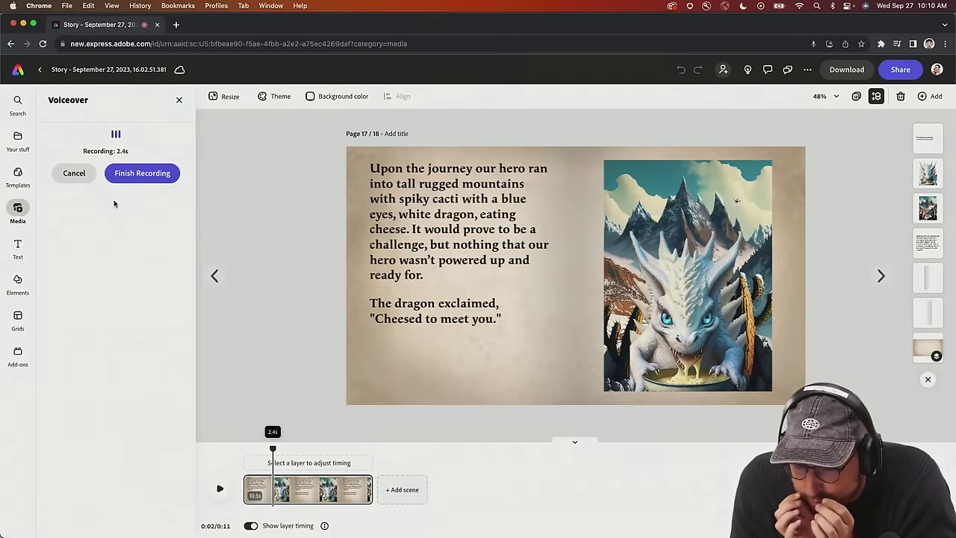
{"action": "left_click", "coordinate": [149, 174]}
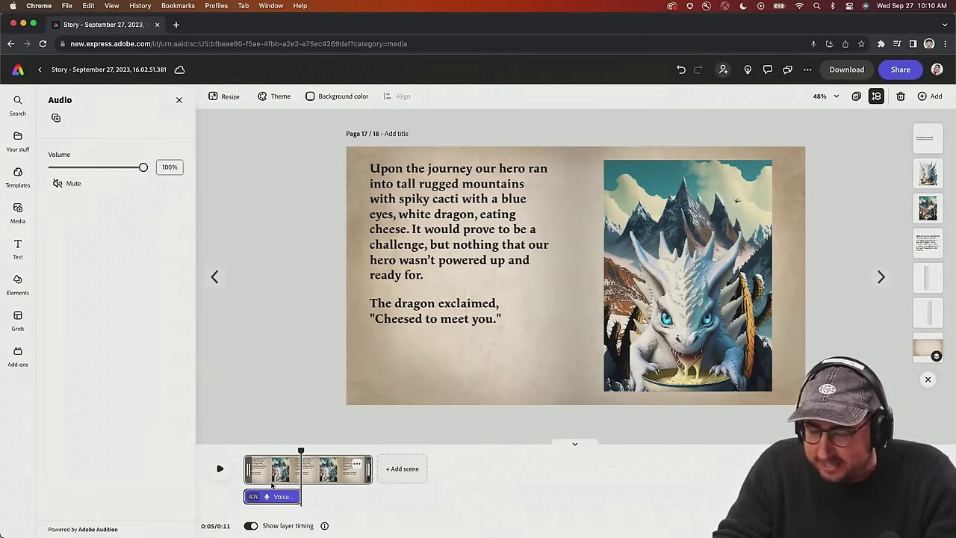
{"action": "key", "text": "BackSpace"}
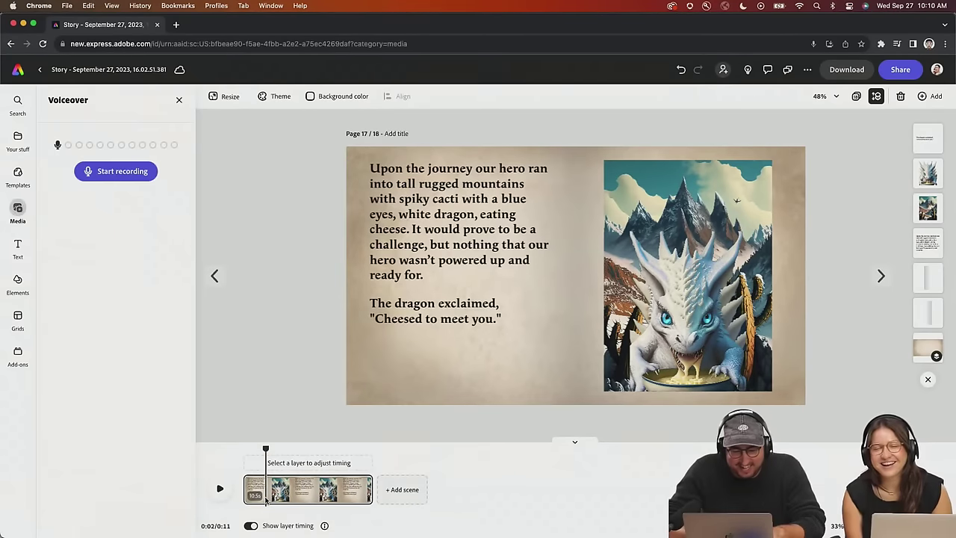
Record a voiceover of about 5.8 seconds starting from the beginning of the scene's timeline
{"action": "left_click_drag", "start_coordinate": [265, 449], "coordinate": [231, 453]}
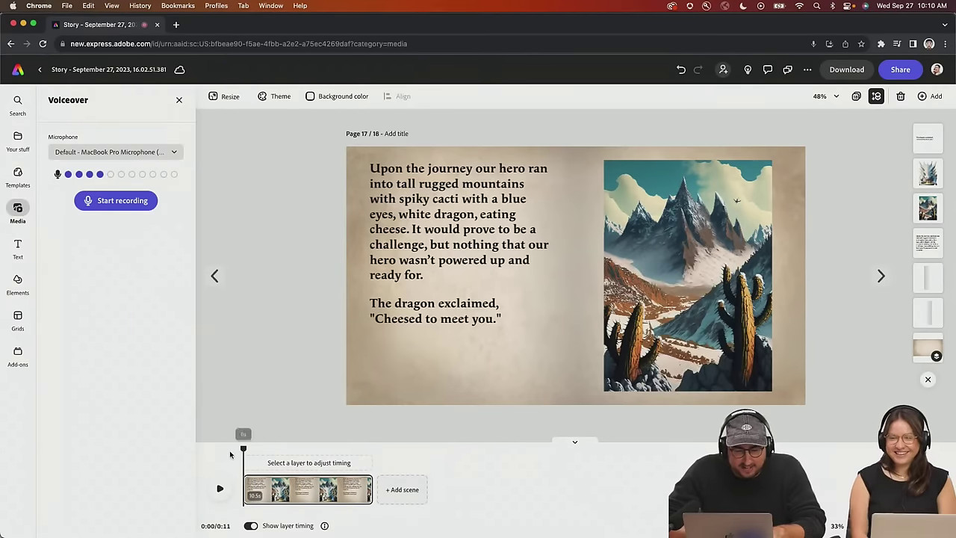
{"action": "left_click", "coordinate": [135, 206]}
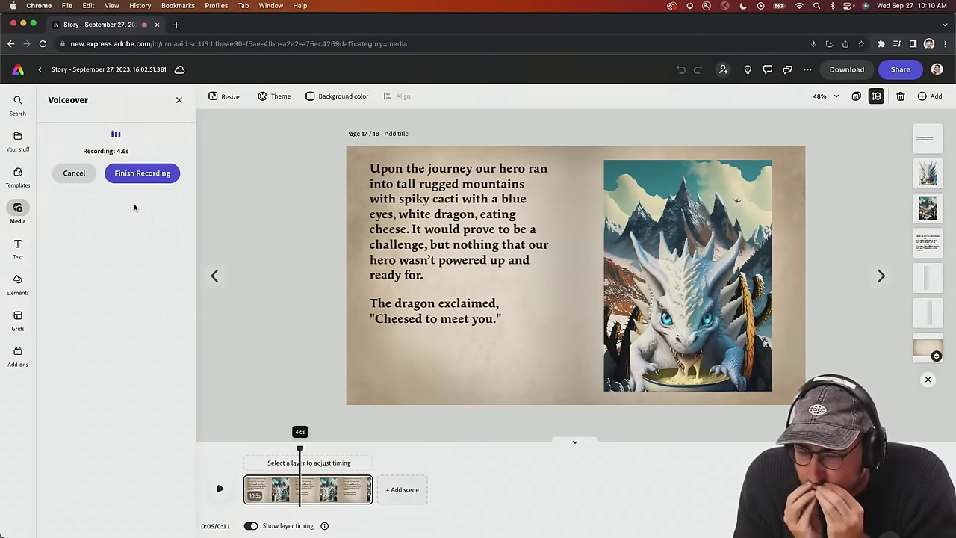
{"action": "left_click", "coordinate": [141, 174]}
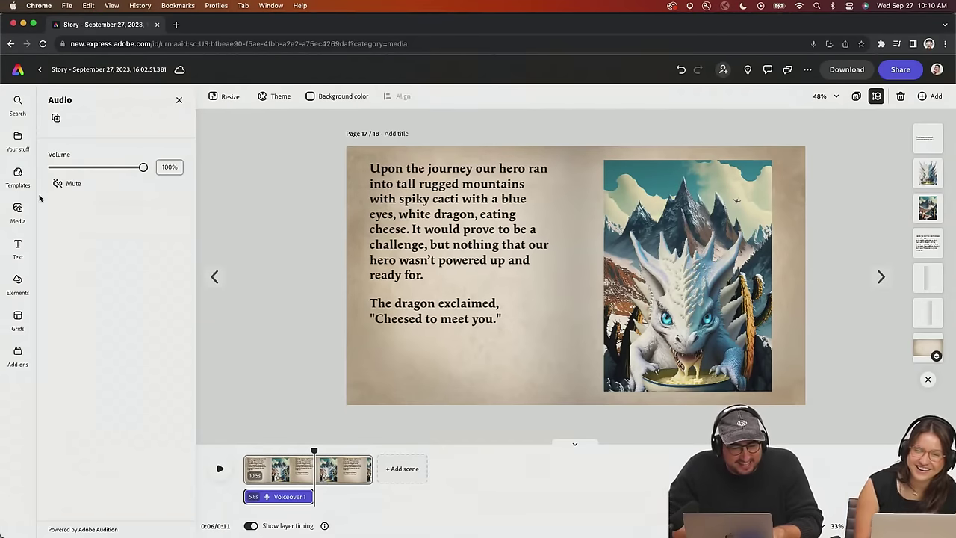
Search the stock audio for "walking" and preview the tracks My Happy Walk and Children WALKING BY
{"action": "left_click", "coordinate": [18, 209]}
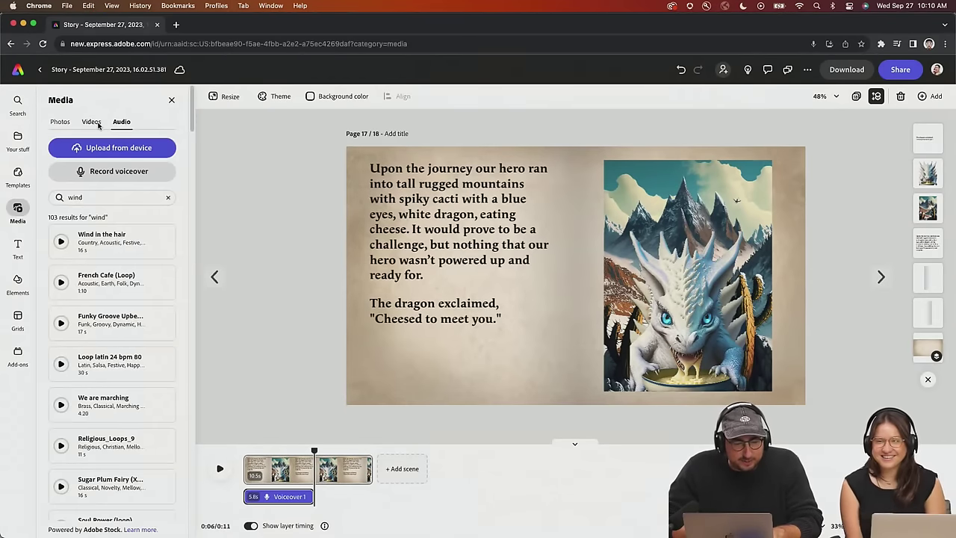
{"action": "left_click", "coordinate": [91, 197]}
{"action": "left_click", "coordinate": [164, 197]}
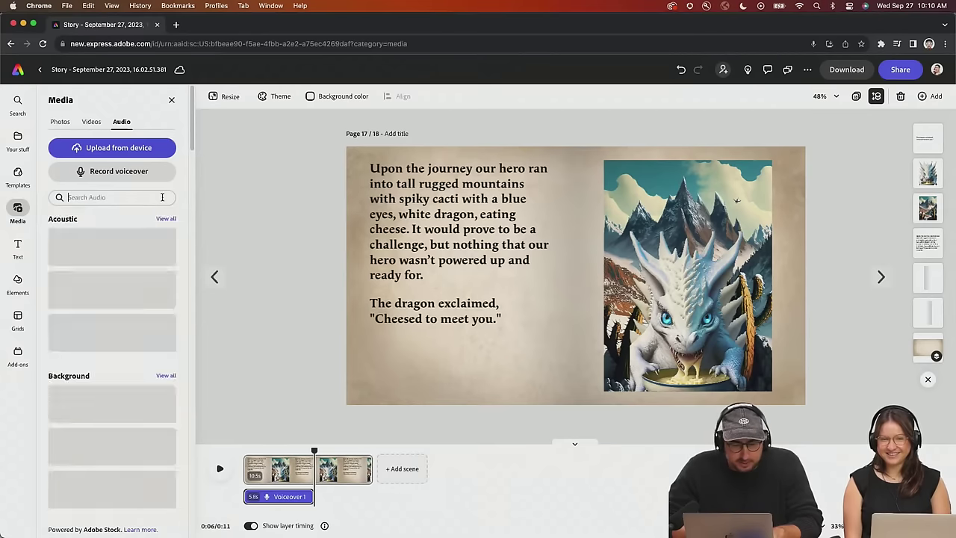
{"action": "left_click", "coordinate": [125, 200]}
{"action": "type", "text": "walking"}
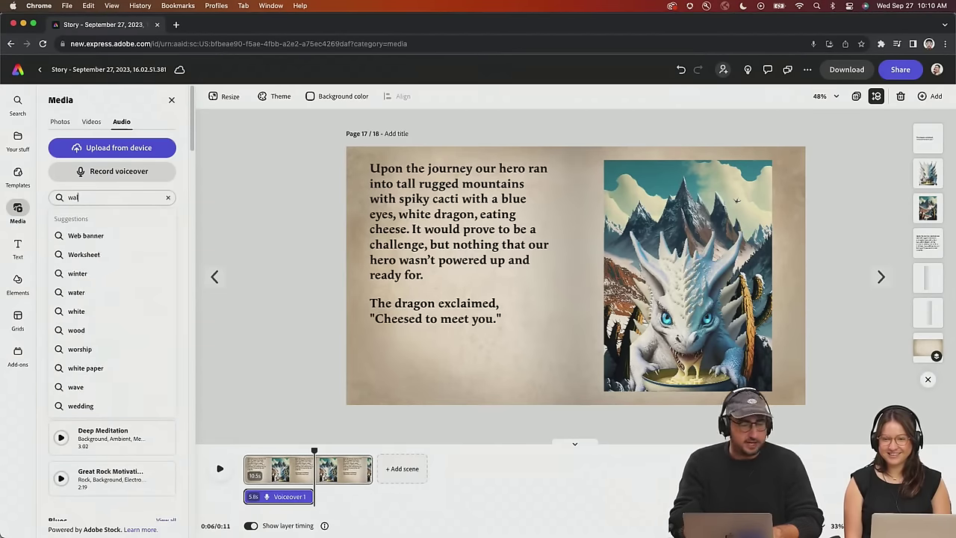
{"action": "key", "text": "Return"}
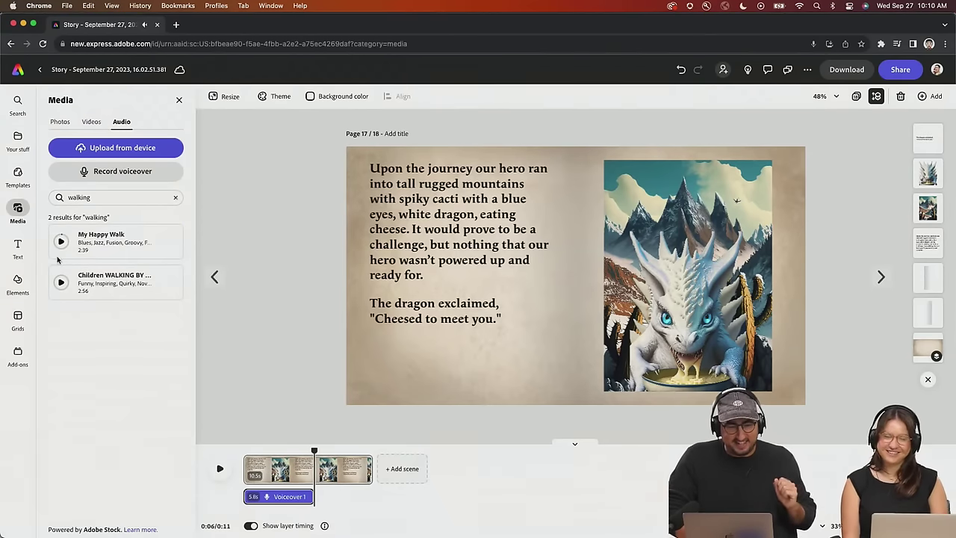
{"action": "left_click", "coordinate": [61, 283]}
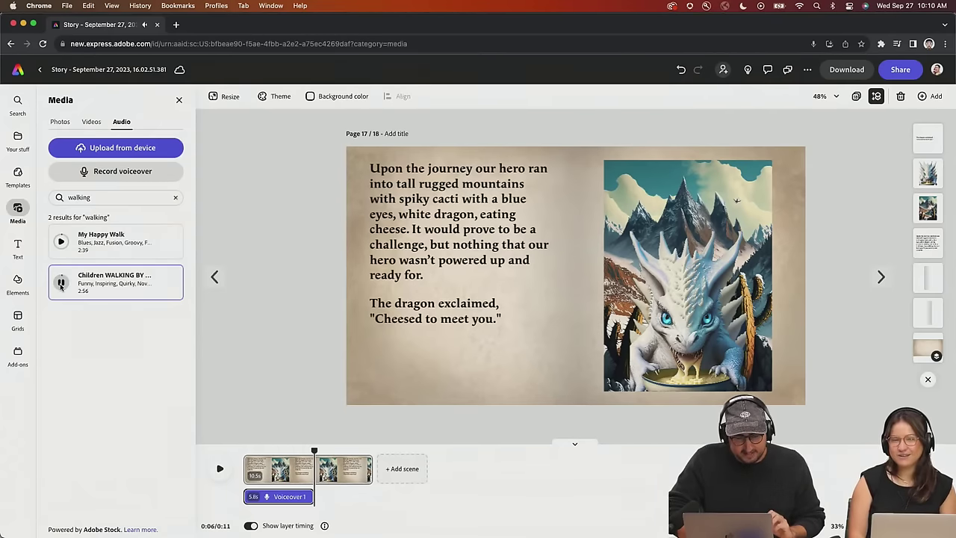
{"action": "left_click", "coordinate": [62, 283]}
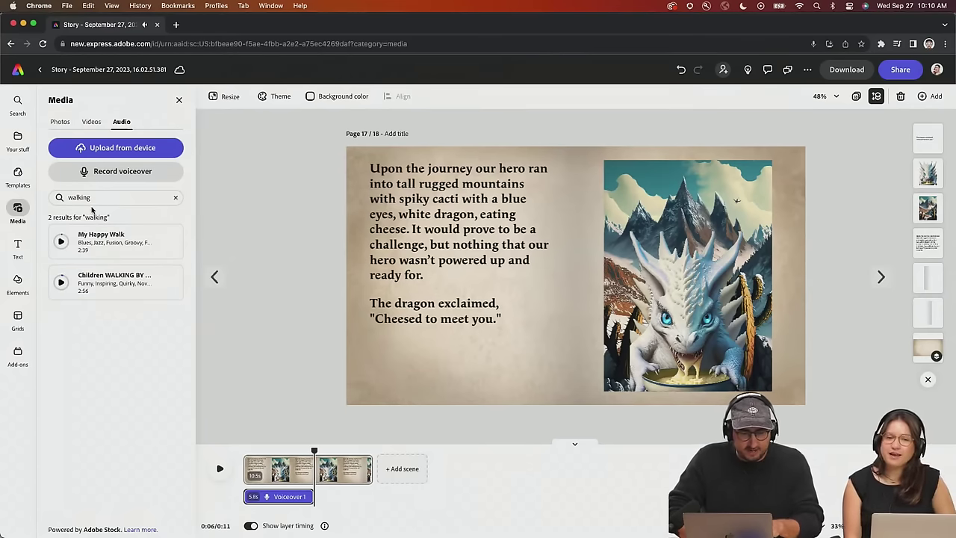
Search the stock audio for "country", preview the track Wind in the hair and add it to the page
{"action": "double_click", "coordinate": [92, 203]}
{"action": "type", "text": "country"}
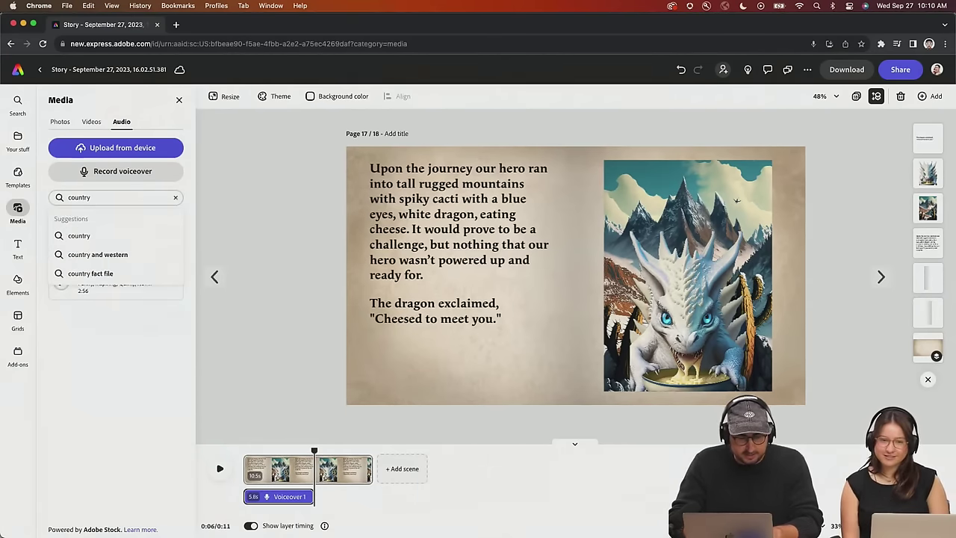
{"action": "key", "text": "Return"}
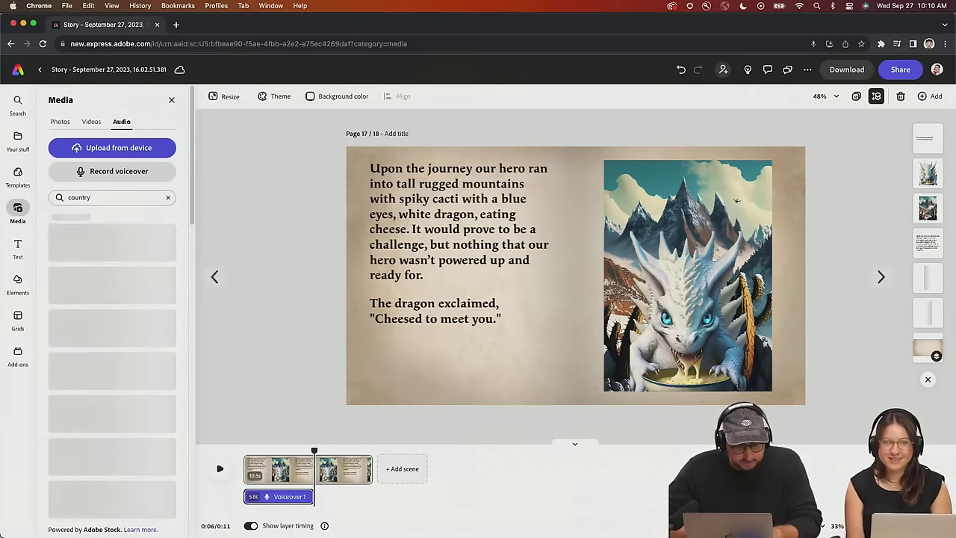
{"action": "left_click", "coordinate": [61, 241]}
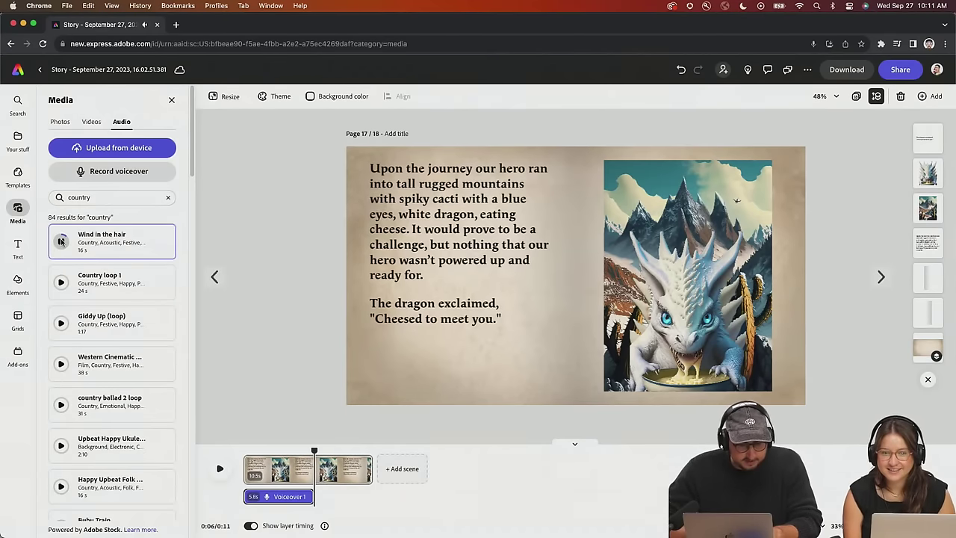
{"action": "left_click", "coordinate": [122, 242]}
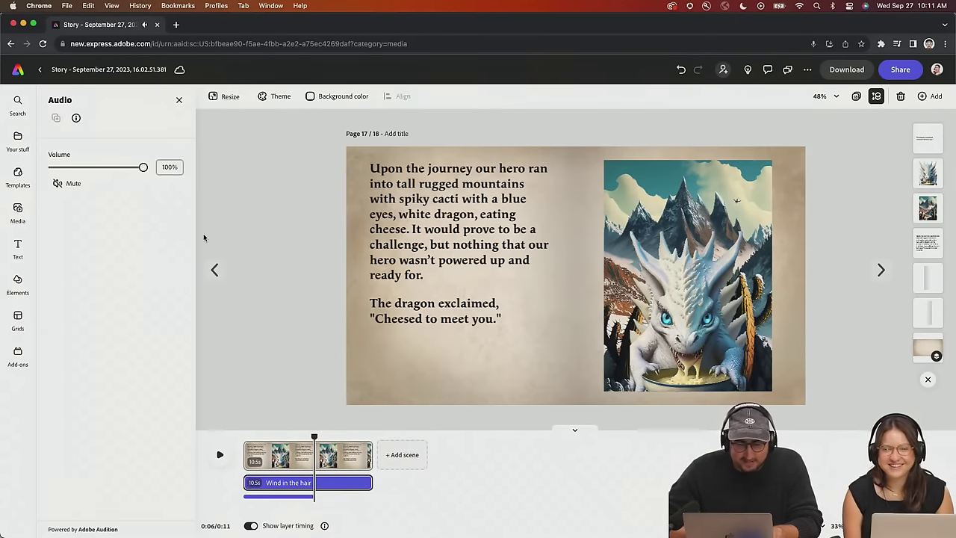
Shorten the page's scene on the timeline to 7.2 seconds
{"action": "mouse_move", "coordinate": [325, 485]}
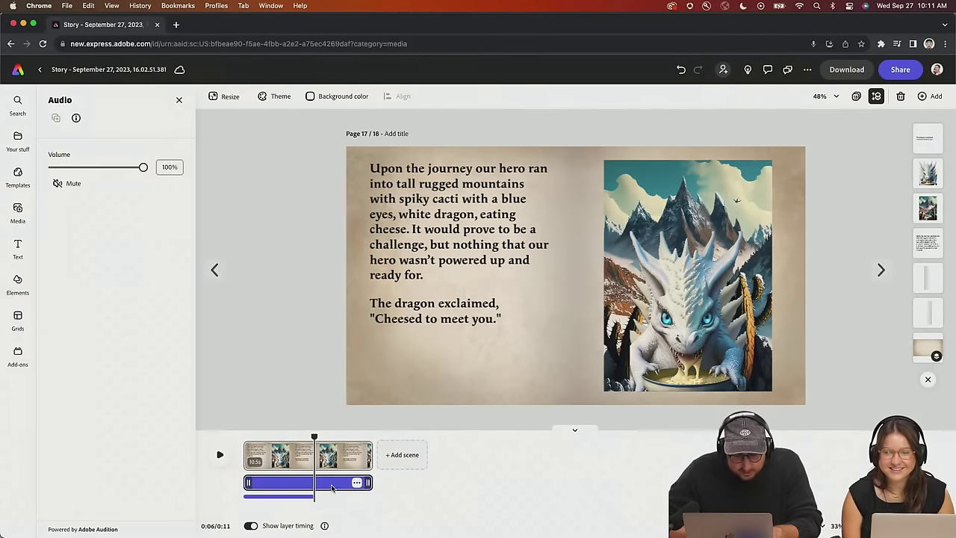
{"action": "mouse_move", "coordinate": [367, 456]}
{"action": "left_click_drag", "start_coordinate": [367, 456], "coordinate": [330, 457]}
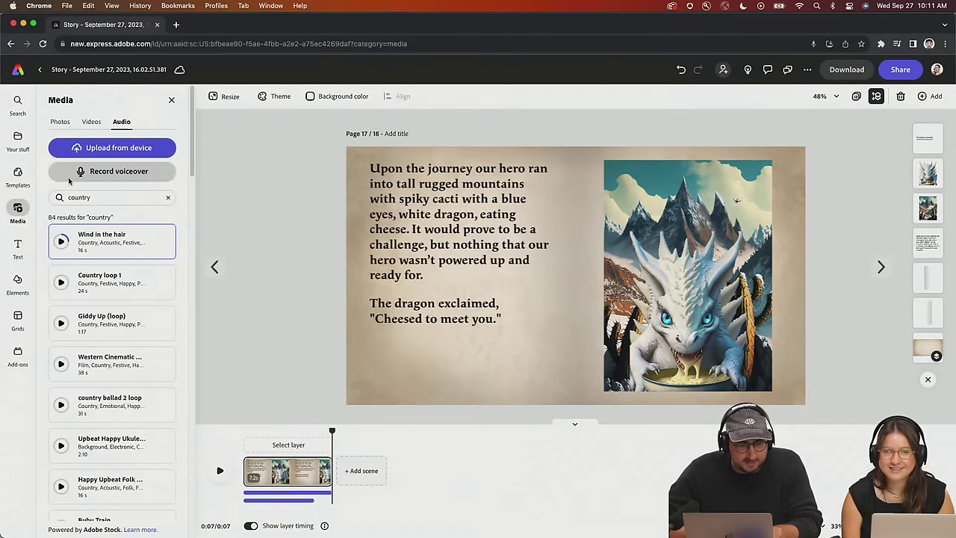
Generate a text-to-image picture on the page from the prompt "cheese cowboy hat on a black background"
{"action": "left_click", "coordinate": [61, 124]}
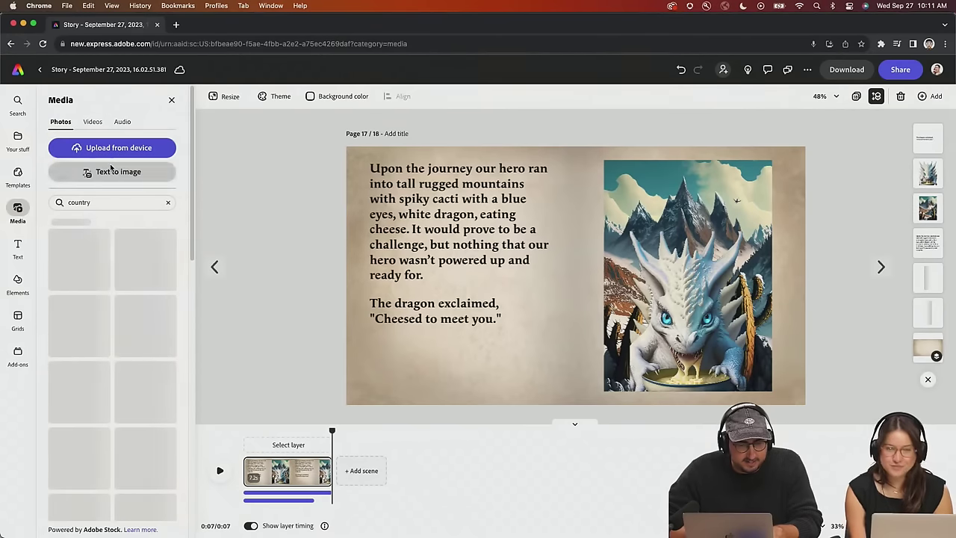
{"action": "left_click", "coordinate": [91, 248]}
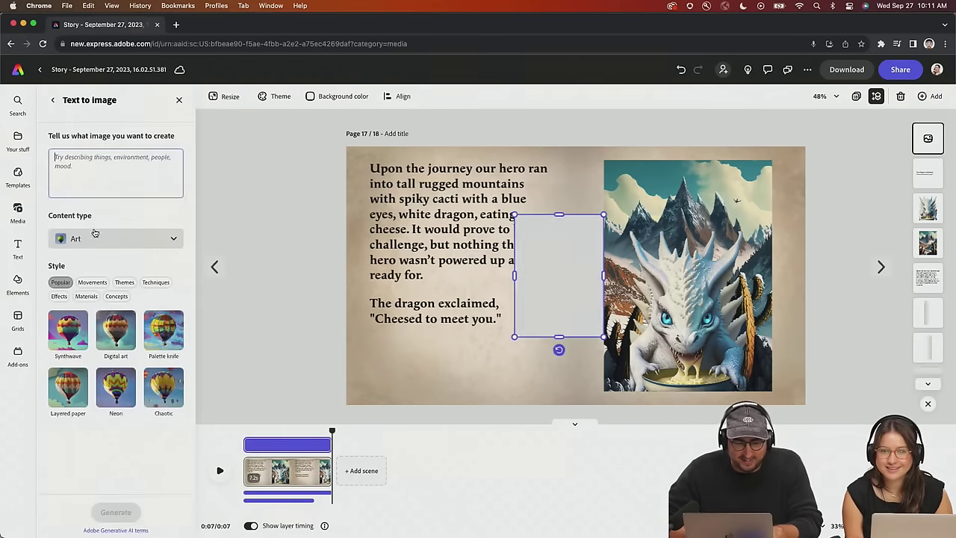
{"action": "left_click", "coordinate": [112, 188]}
{"action": "type", "text": "co"}
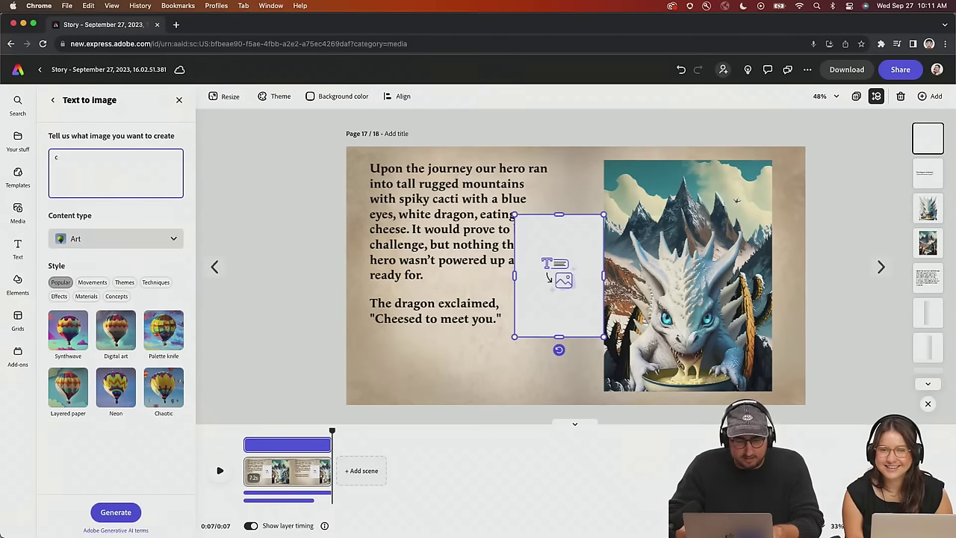
{"action": "key", "text": "BackSpace"}
{"action": "type", "text": "che"}
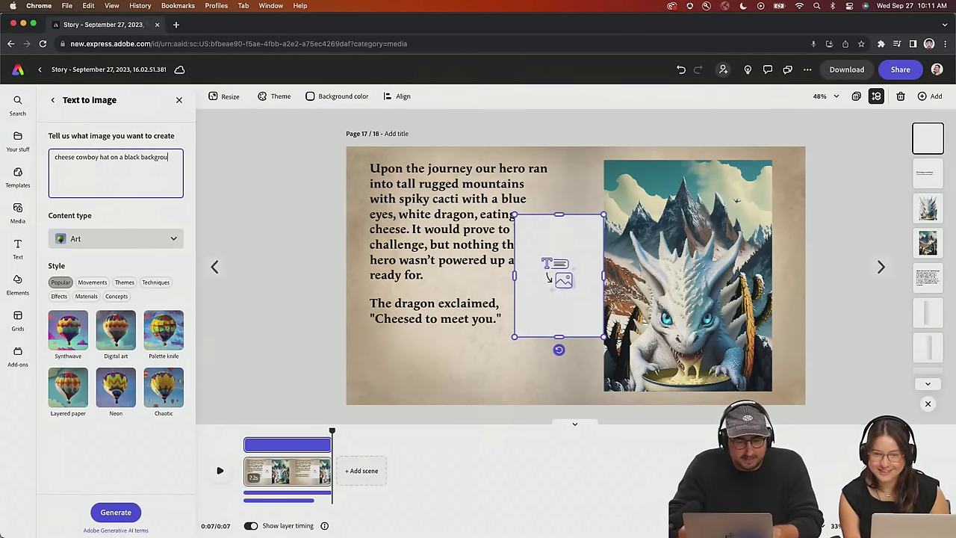
{"action": "key", "text": "Return"}
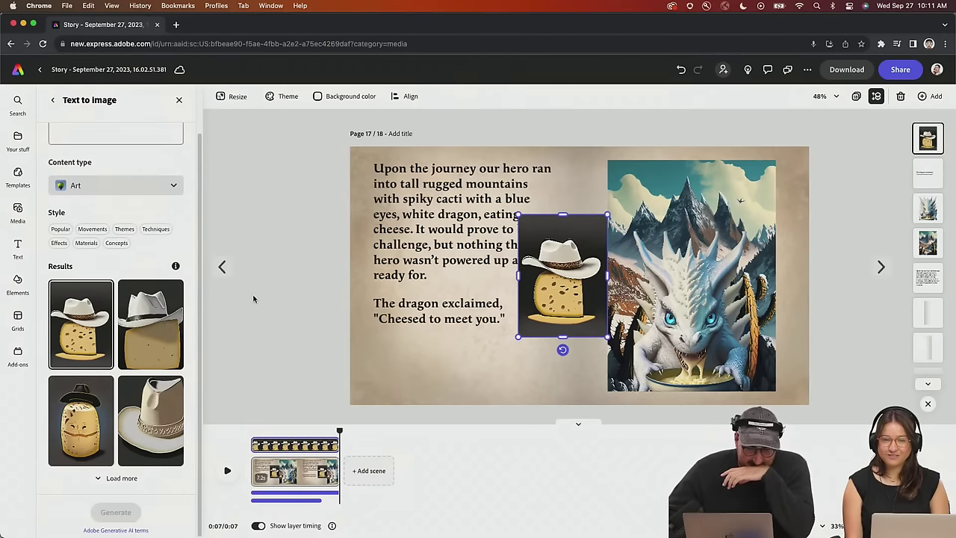
Regenerate the hat image with the prompt "cowboy hat made out of cheese on black background"
{"action": "scroll", "coordinate": [136, 256], "scroll_direction": "up", "scroll_amount": 2}
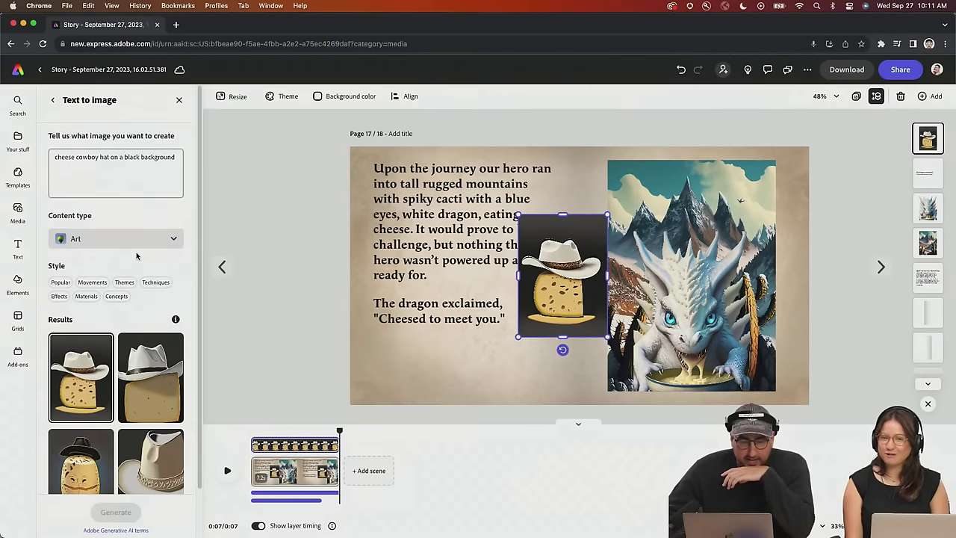
{"action": "triple_click", "coordinate": [119, 158]}
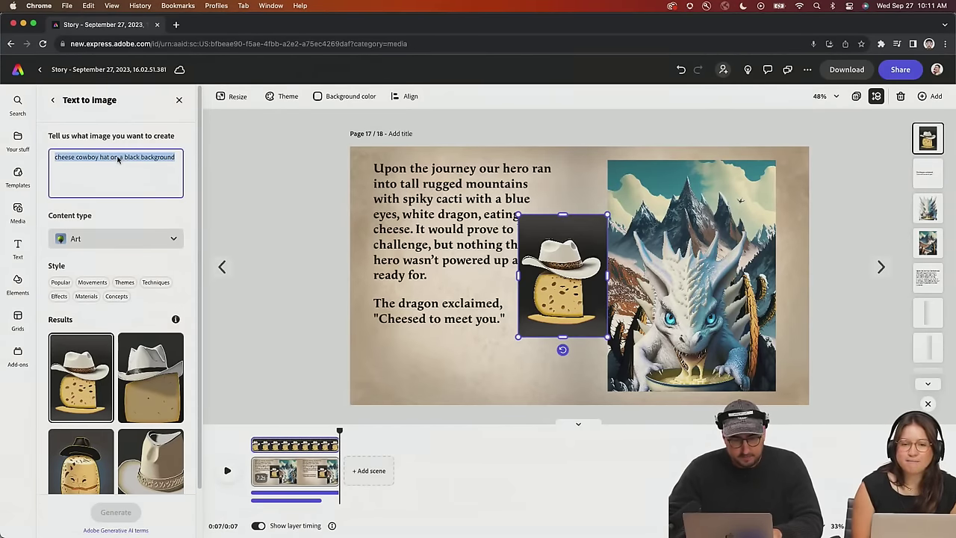
{"action": "type", "text": "cheese"}
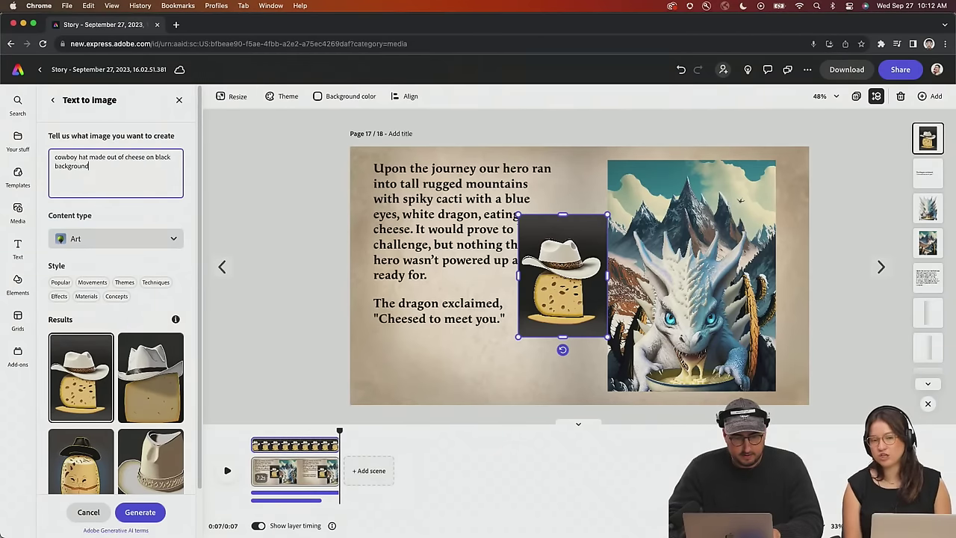
{"action": "key", "text": "Return"}
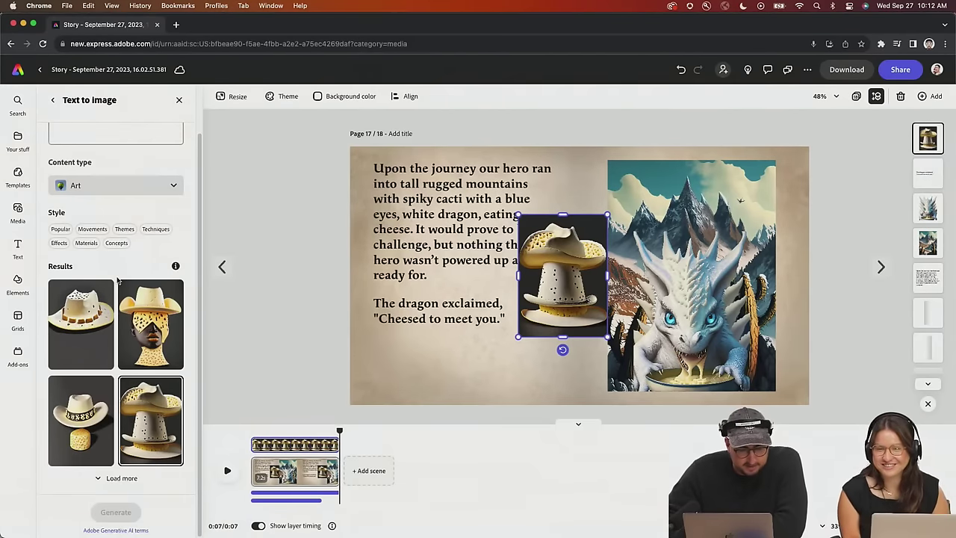
Remove the background of the generated hat image, shrink it and place it on top of the dragon's head
{"action": "mouse_move", "coordinate": [150, 314]}
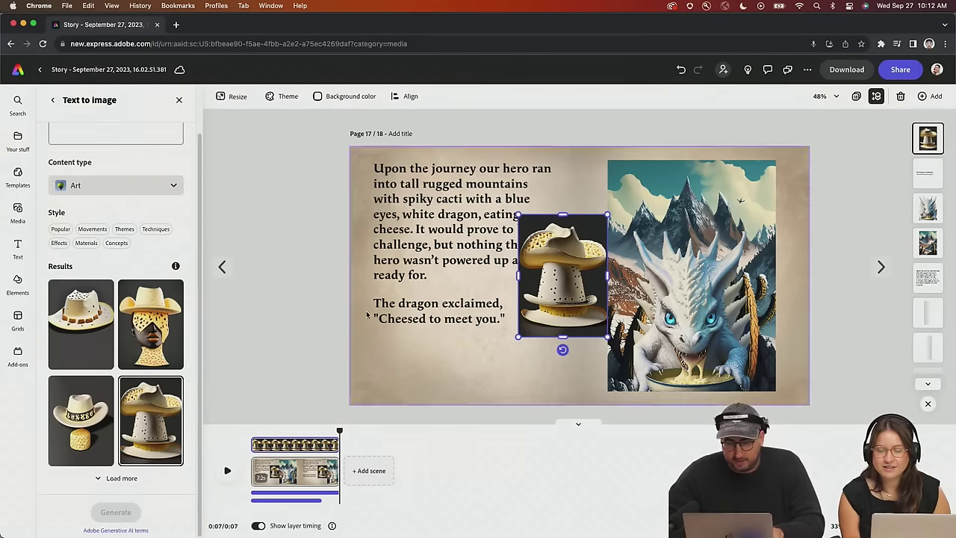
{"action": "scroll", "coordinate": [89, 202], "scroll_direction": "up", "scroll_amount": 3}
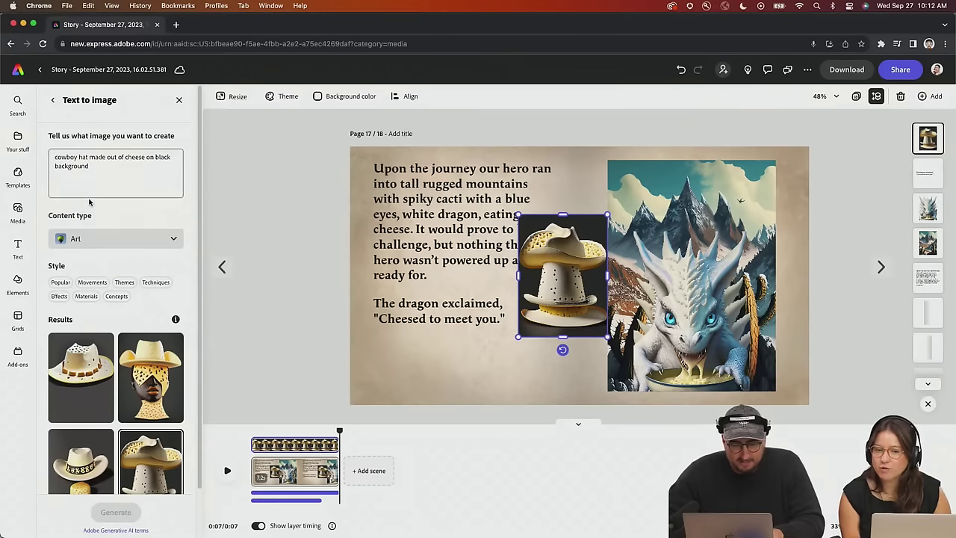
{"action": "key", "text": "Escape"}
{"action": "left_click", "coordinate": [564, 265]}
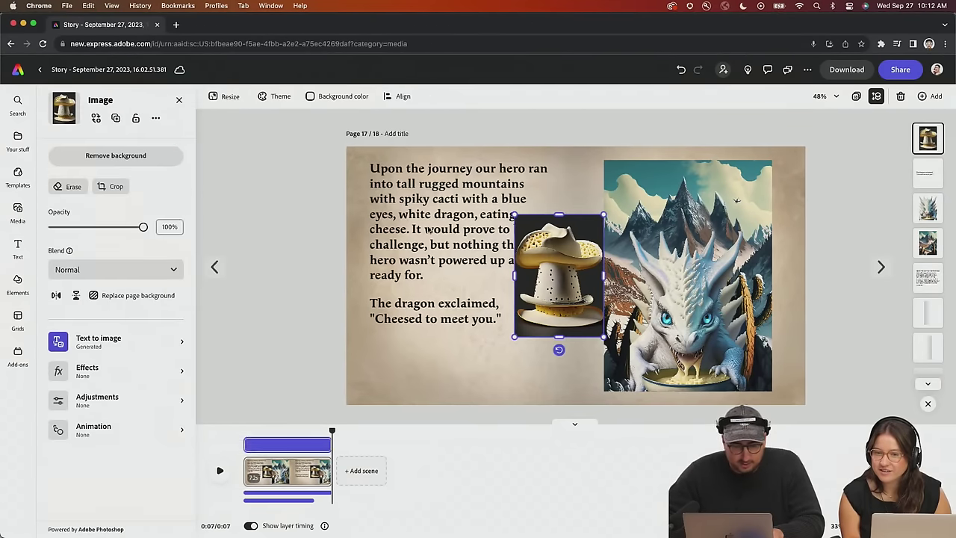
{"action": "left_click", "coordinate": [130, 155]}
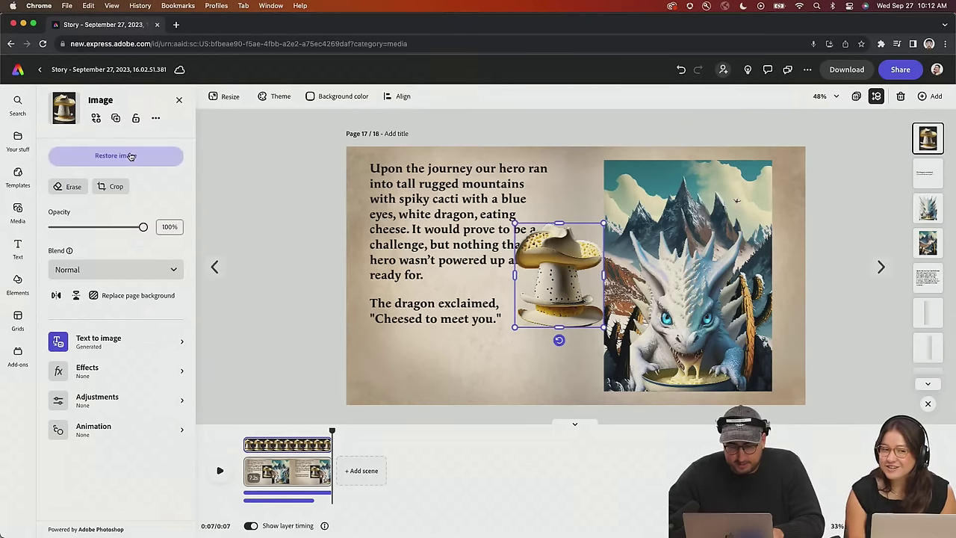
{"action": "left_click_drag", "start_coordinate": [564, 273], "coordinate": [690, 221]}
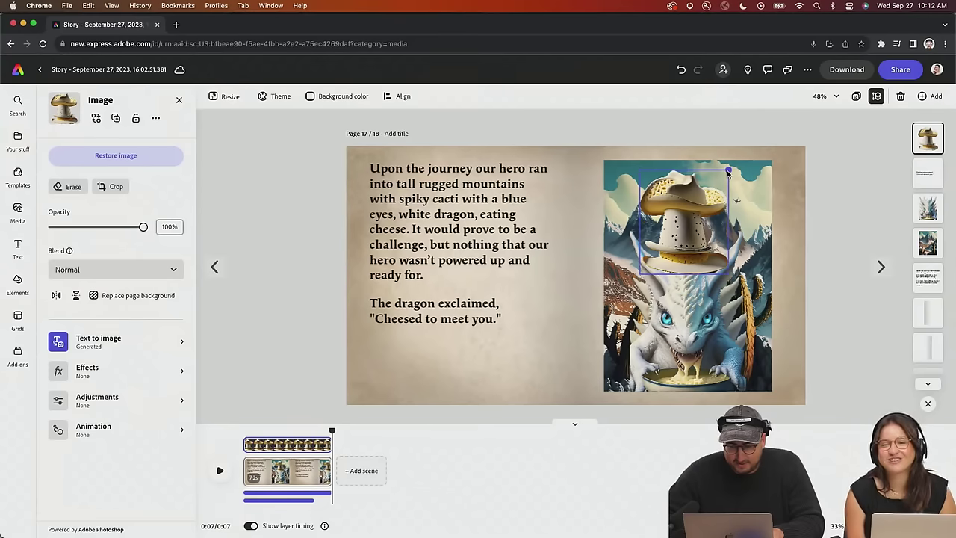
{"action": "left_click_drag", "start_coordinate": [728, 170], "coordinate": [684, 241]}
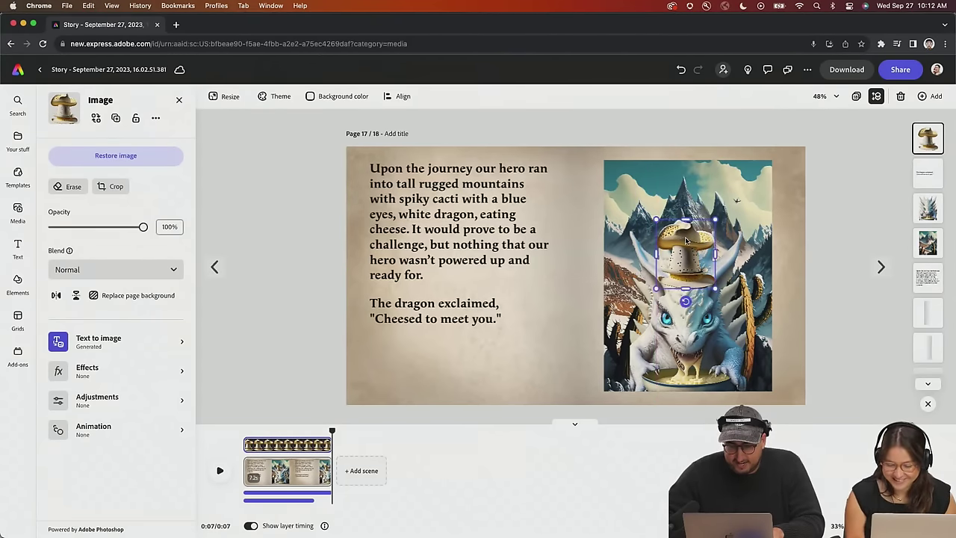
Give the hat image a Fade in animation with a duration of 2 seconds
{"action": "left_click", "coordinate": [244, 431]}
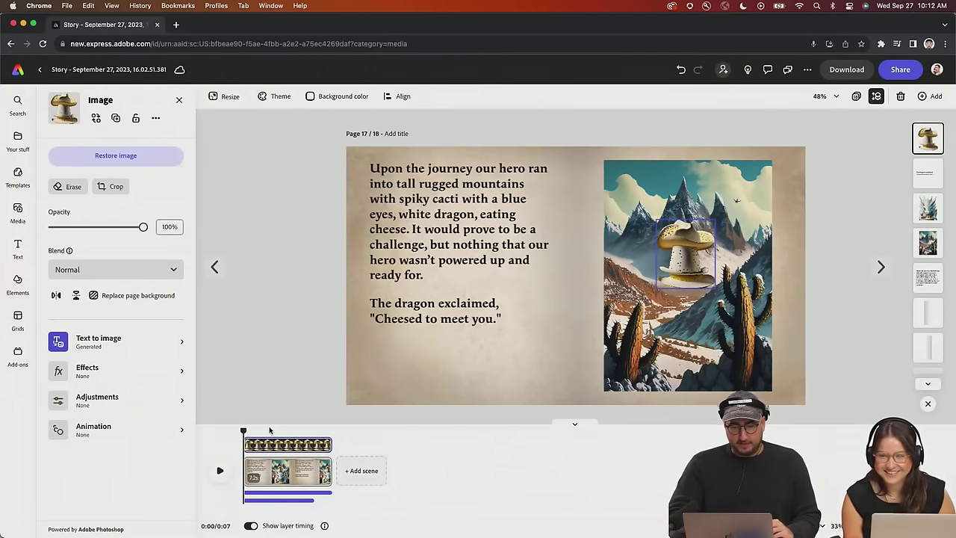
{"action": "left_click", "coordinate": [102, 430]}
{"action": "left_click", "coordinate": [70, 149]}
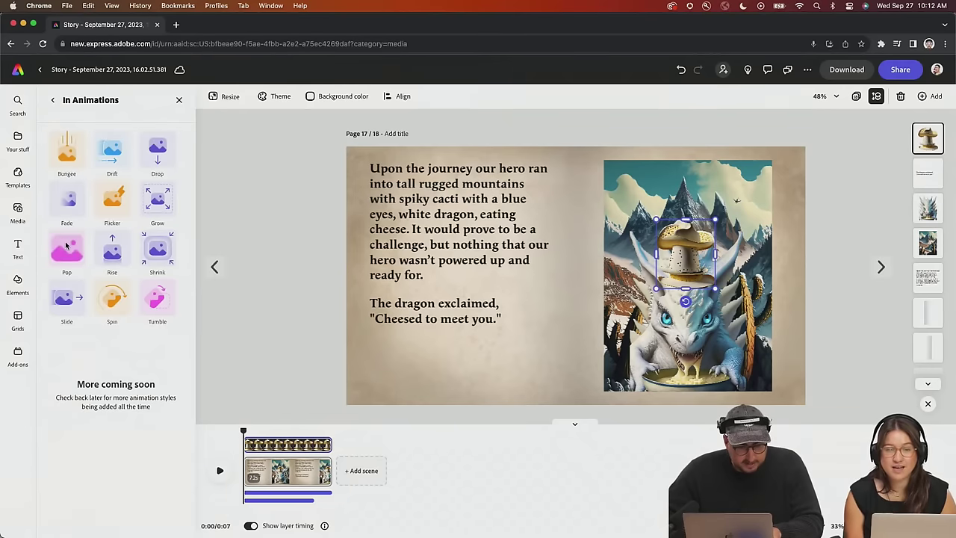
{"action": "left_click", "coordinate": [71, 204]}
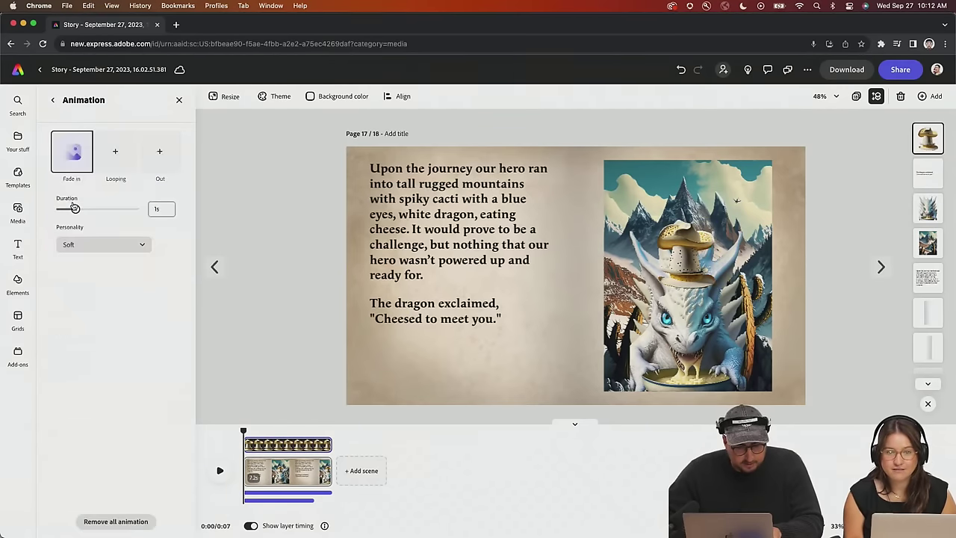
{"action": "left_click", "coordinate": [74, 207]}
{"action": "type", "text": "2"}
{"action": "key", "text": "Return"}
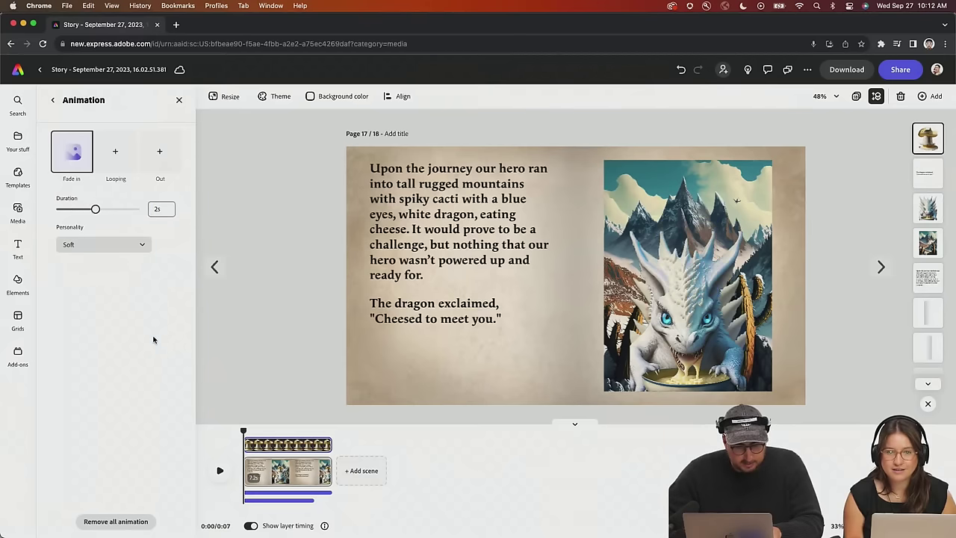
Play the opening of the scene twice from the start to check the hat's fade-in with the dragon's
{"action": "left_click", "coordinate": [219, 470]}
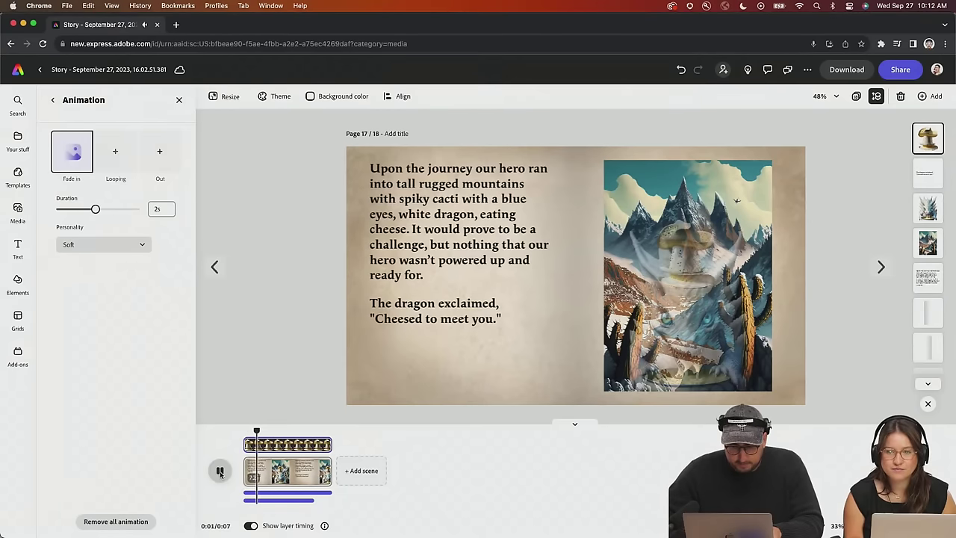
{"action": "left_click", "coordinate": [220, 470]}
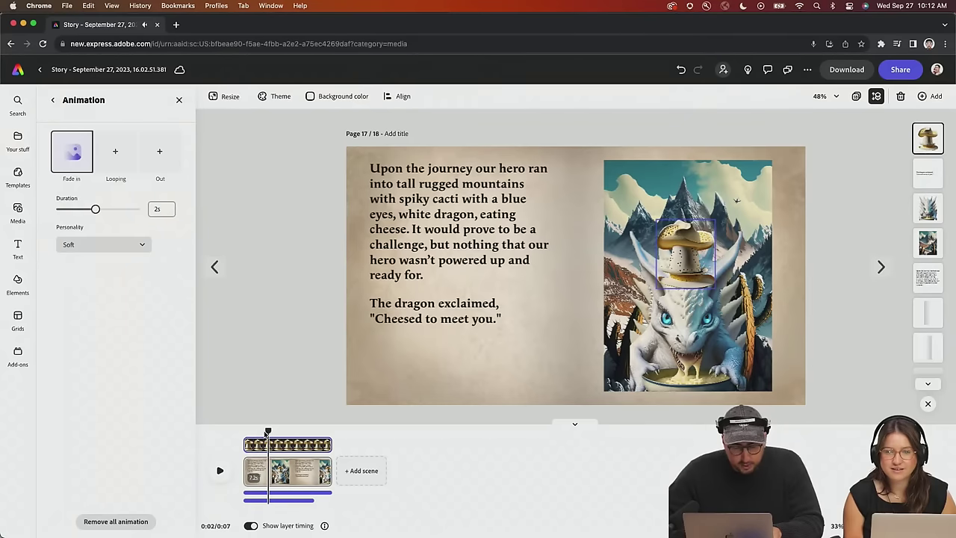
{"action": "left_click_drag", "start_coordinate": [268, 432], "coordinate": [244, 431]}
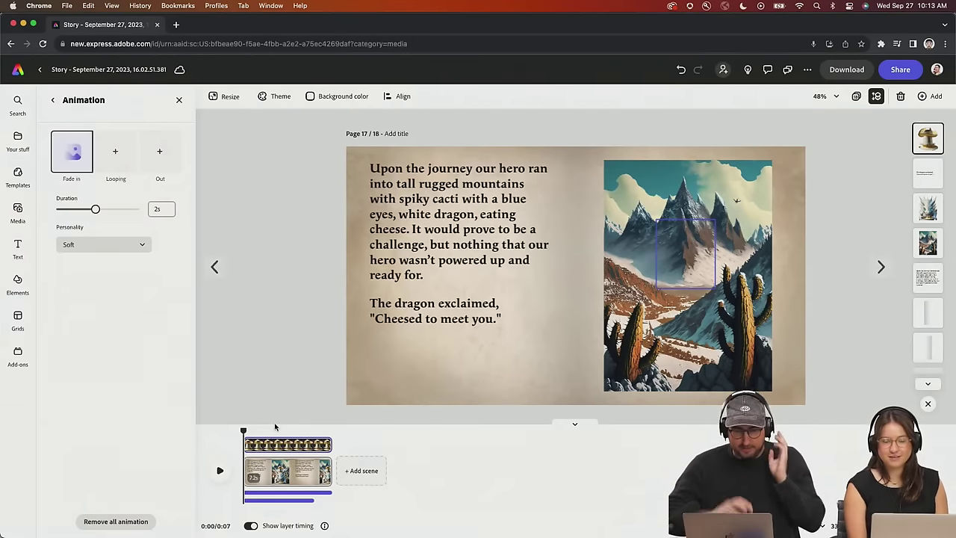
{"action": "left_click", "coordinate": [219, 470]}
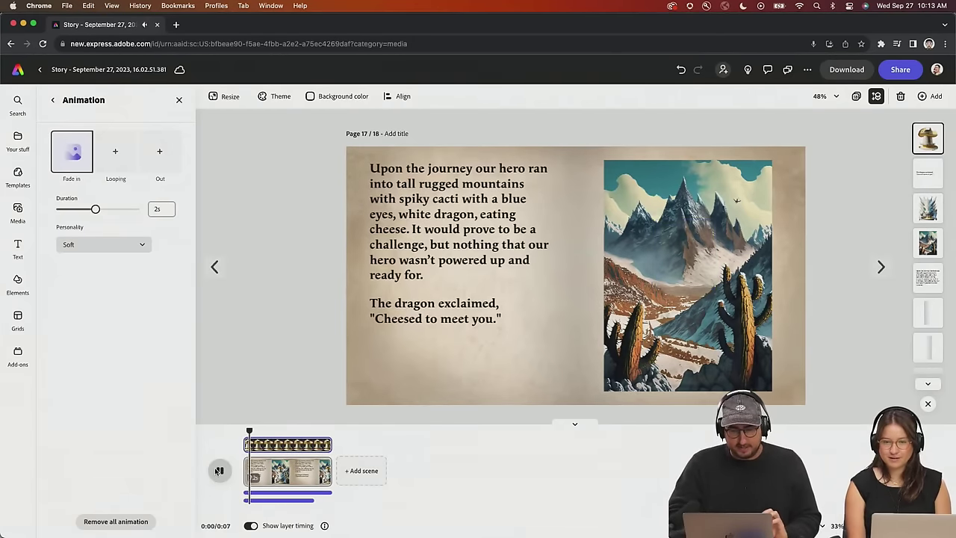
{"action": "left_click", "coordinate": [219, 470]}
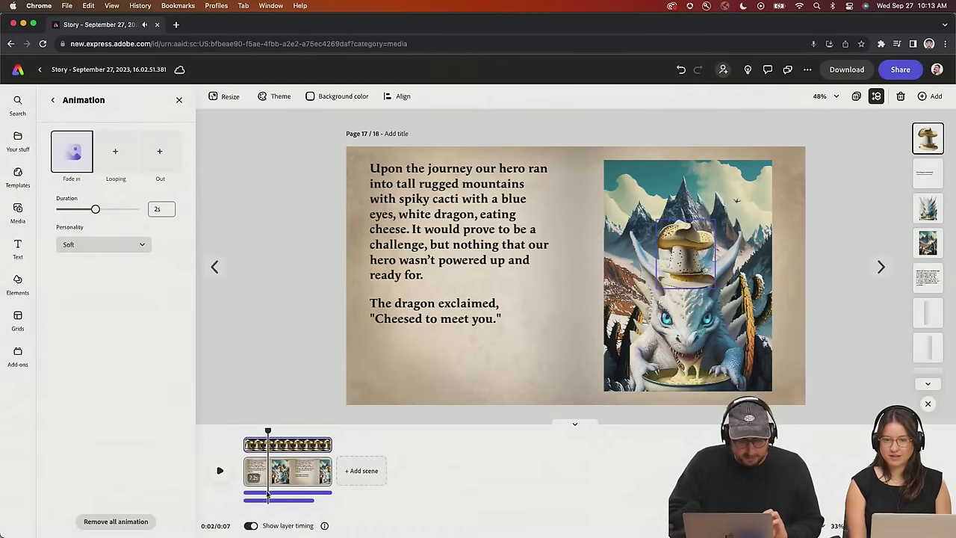
Lower the volume of the Wind in the hair music track to 28%
{"action": "left_click", "coordinate": [274, 495]}
{"action": "left_click", "coordinate": [291, 485]}
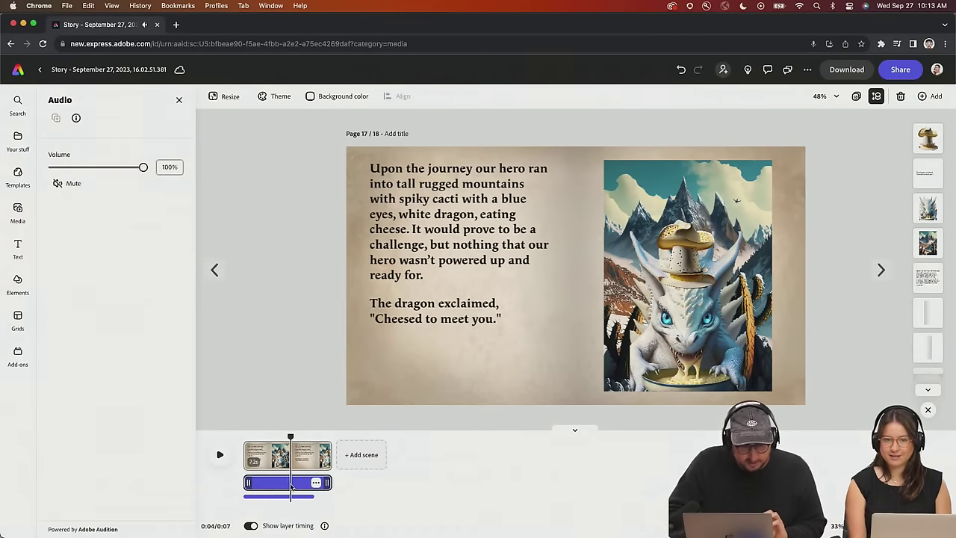
{"action": "left_click", "coordinate": [62, 168]}
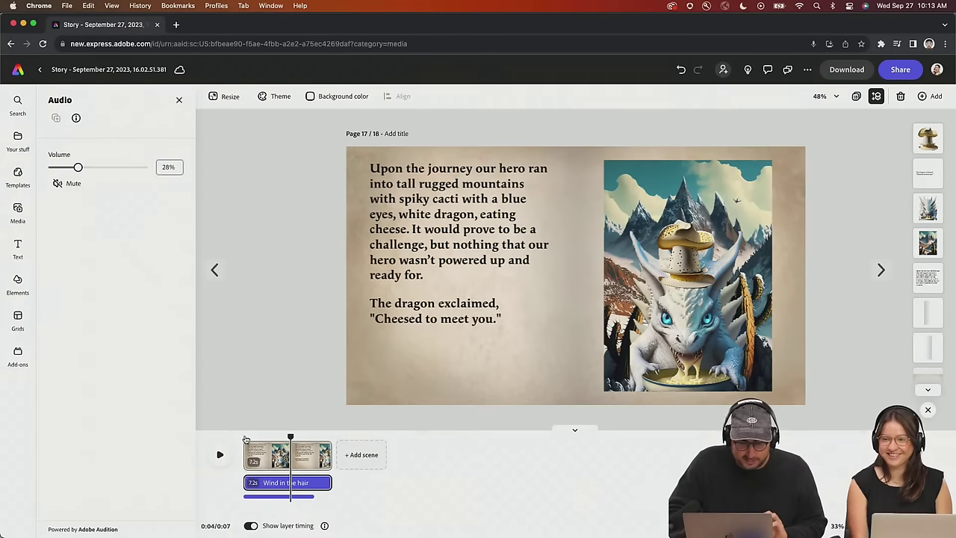
Play the scene from the start to check the audio balance and extend the scene to about 13 seconds
{"action": "left_click", "coordinate": [246, 439]}
{"action": "left_click", "coordinate": [220, 455]}
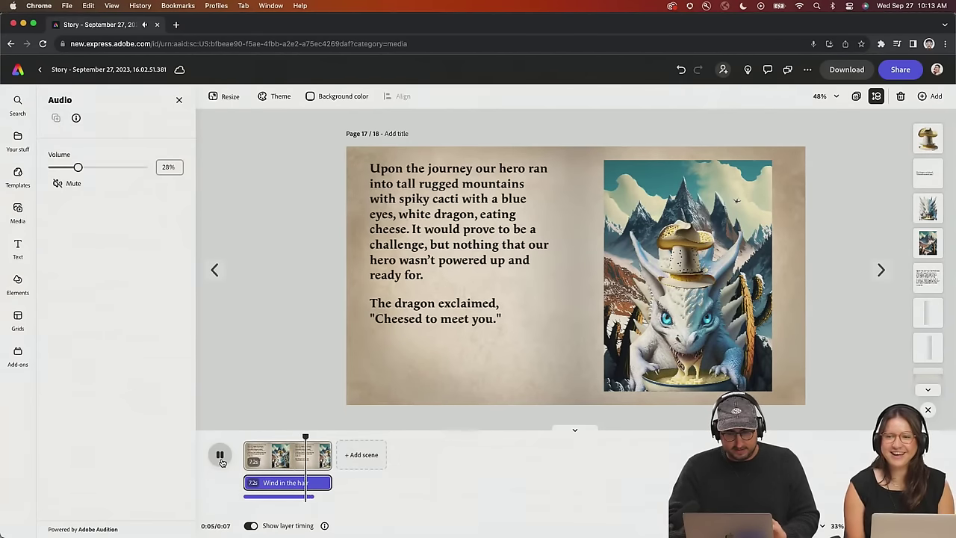
{"action": "left_click", "coordinate": [220, 457]}
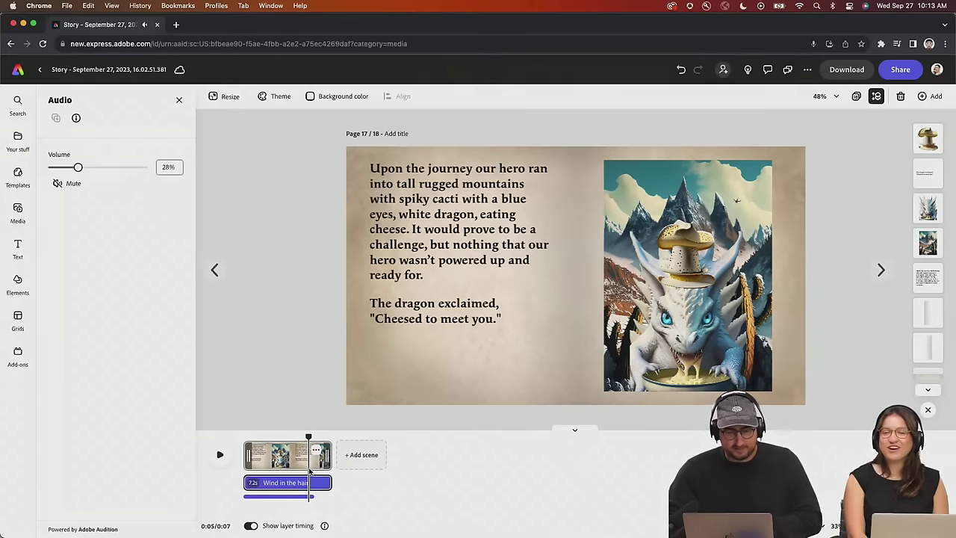
{"action": "left_click_drag", "start_coordinate": [328, 463], "coordinate": [400, 476]}
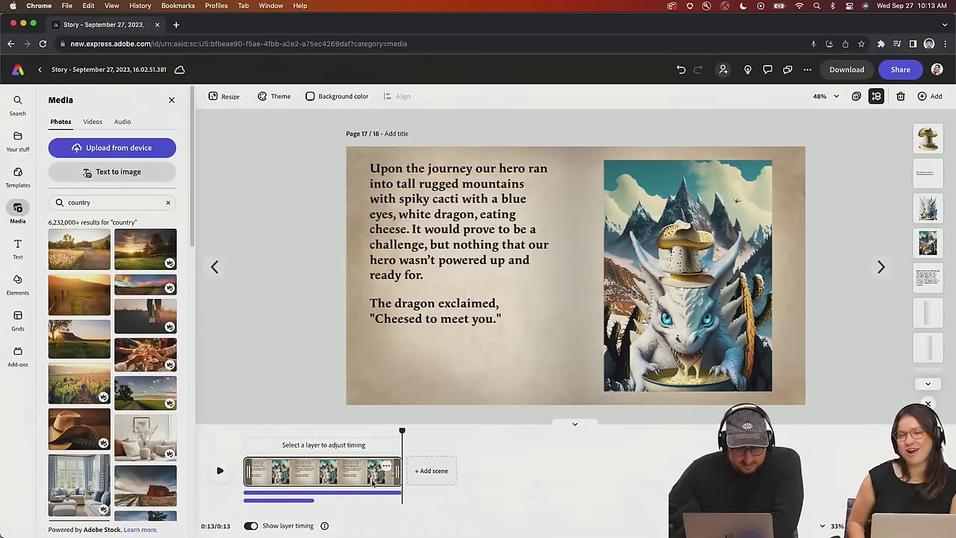
Record an 11.5-second voiceover of the page text from the start of the scene
{"action": "left_click", "coordinate": [244, 433]}
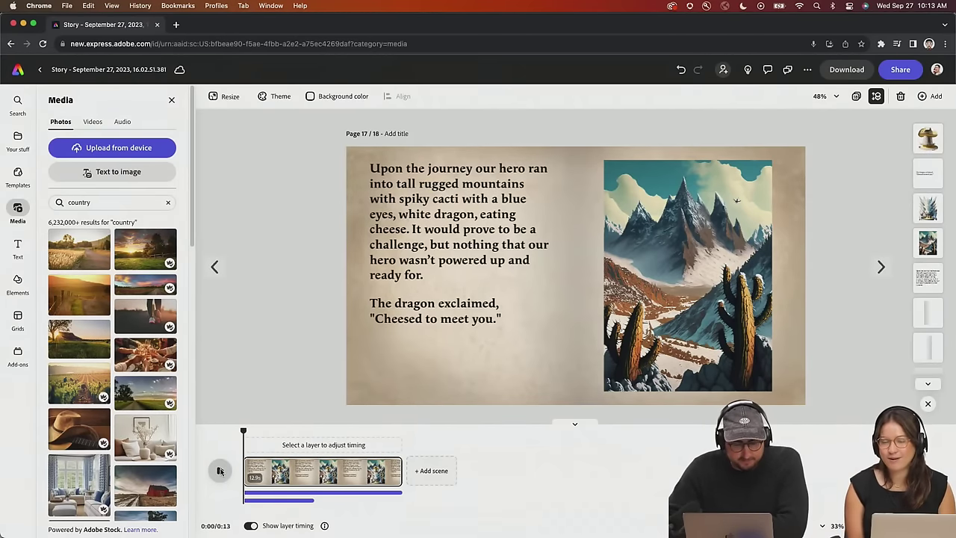
{"action": "left_click", "coordinate": [122, 122]}
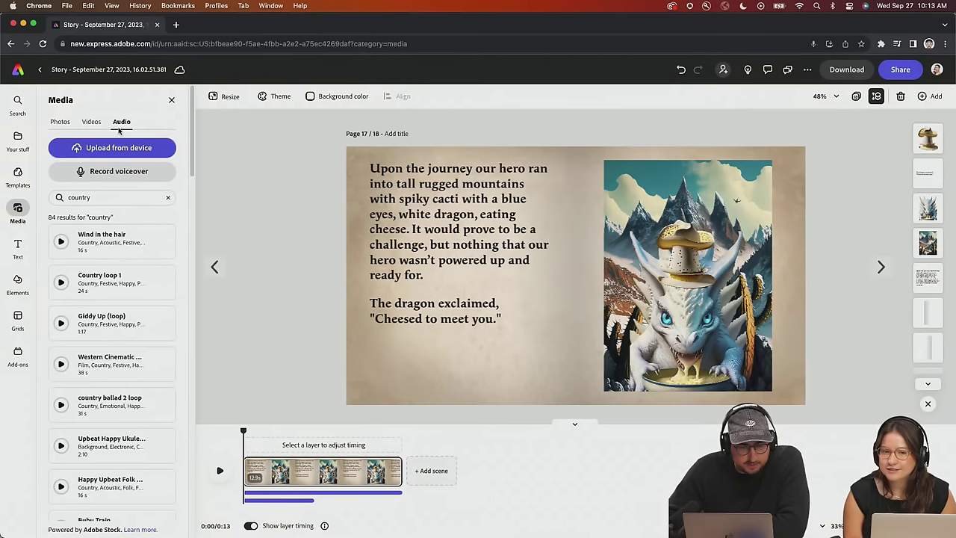
{"action": "left_click", "coordinate": [114, 173]}
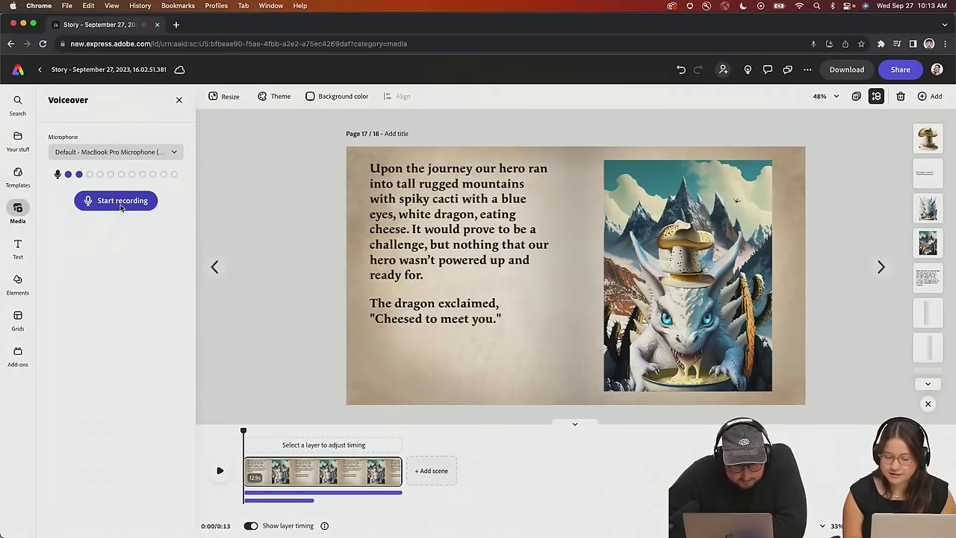
{"action": "left_click", "coordinate": [122, 201]}
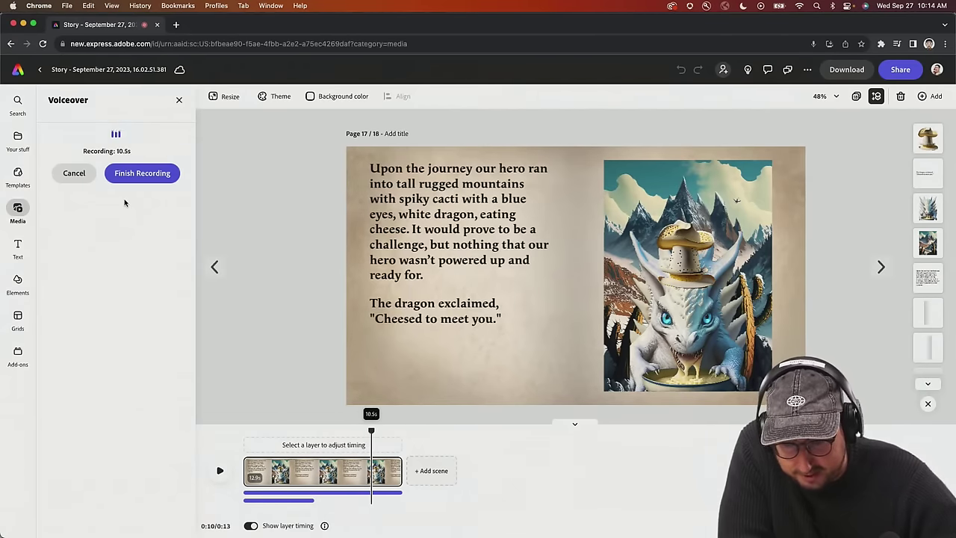
{"action": "left_click", "coordinate": [133, 176]}
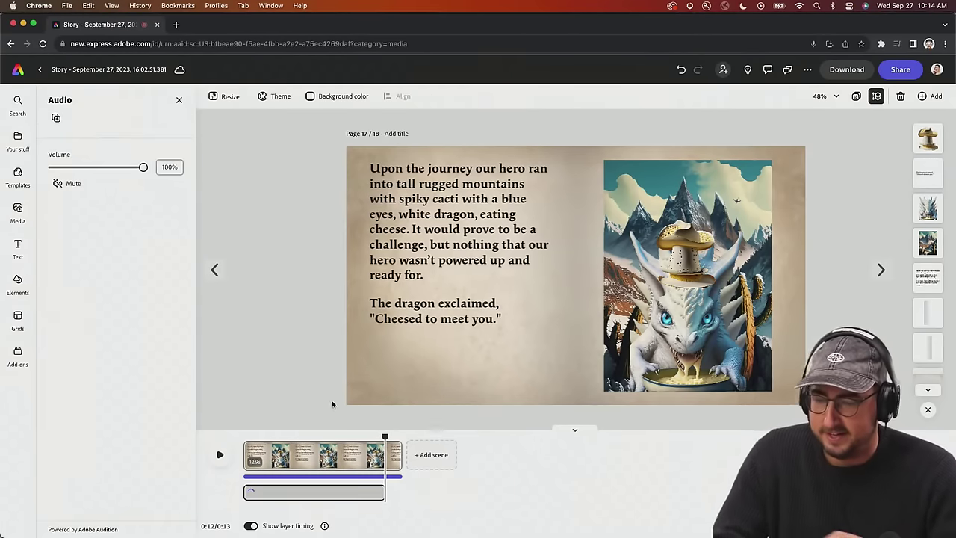
Extend the scene to 19 seconds and delete the newly recorded voiceover
{"action": "left_click", "coordinate": [399, 457]}
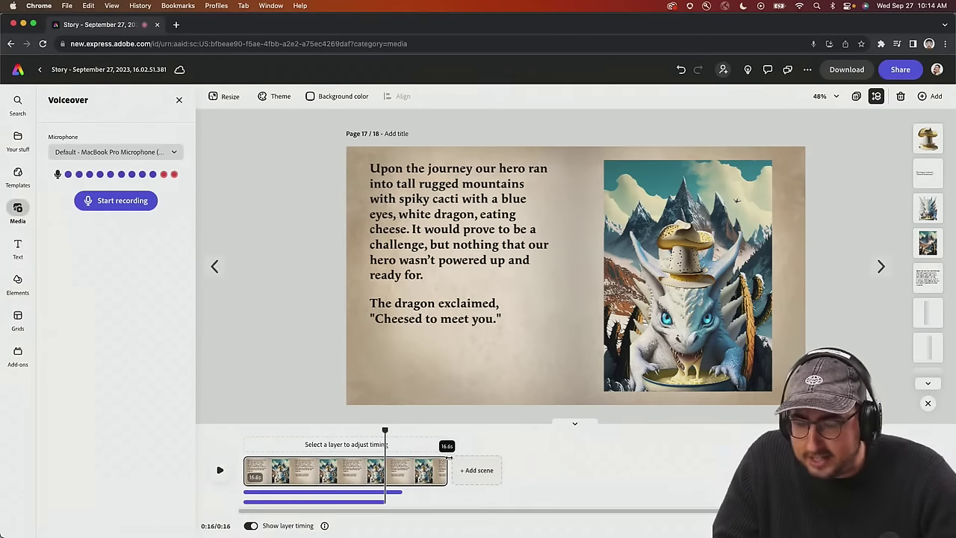
{"action": "left_click", "coordinate": [377, 496]}
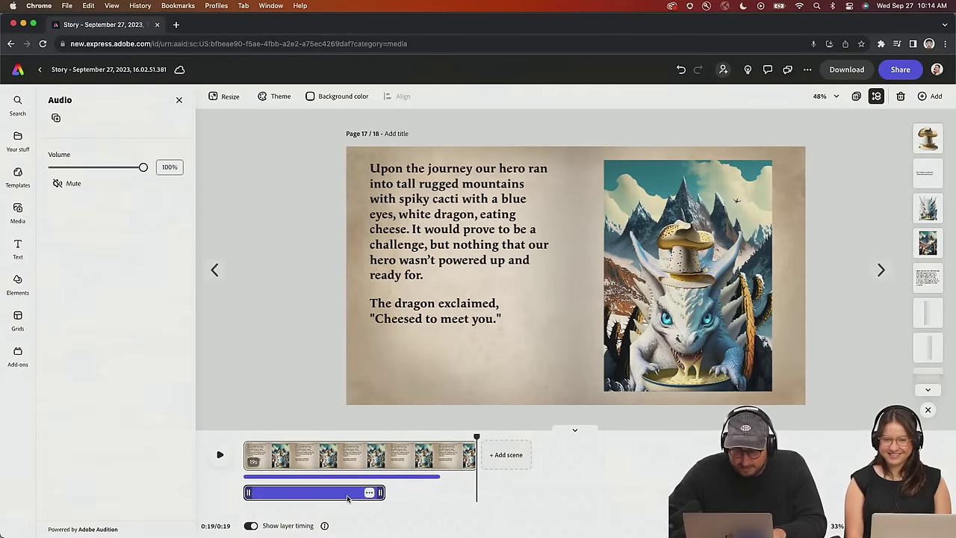
{"action": "left_click", "coordinate": [347, 499]}
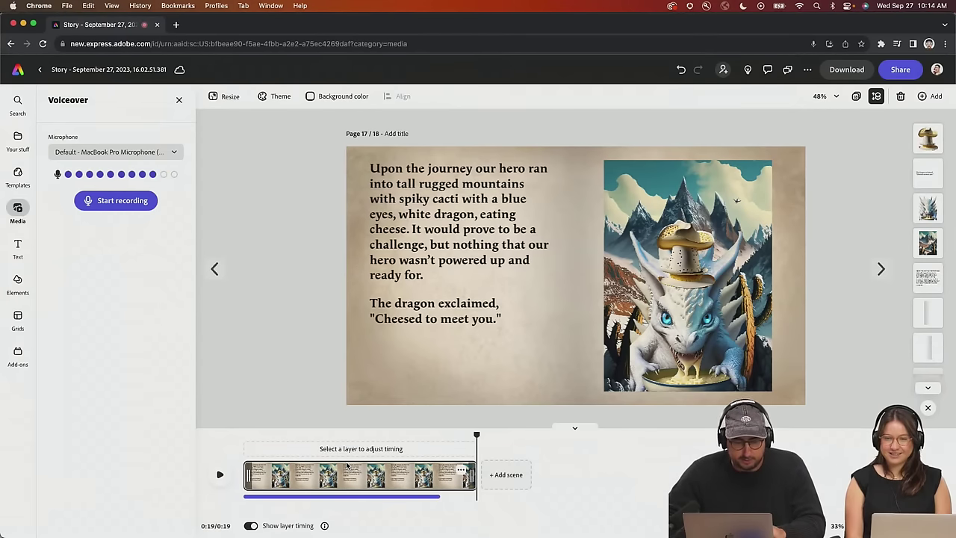
Extend the scene to 25.7 seconds and play it from the start to check the audio
{"action": "left_click_drag", "start_coordinate": [471, 476], "coordinate": [558, 477]}
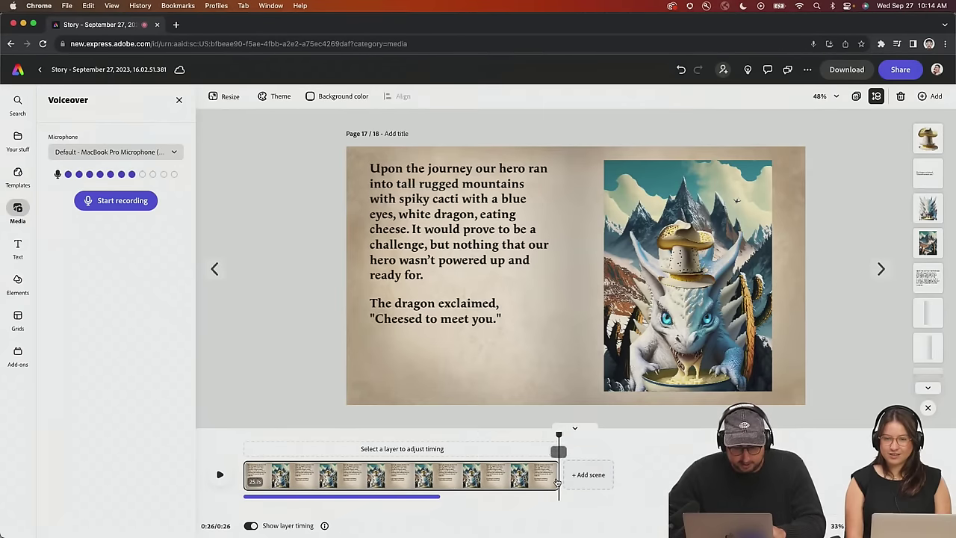
{"action": "left_click", "coordinate": [244, 435]}
{"action": "left_click", "coordinate": [220, 473]}
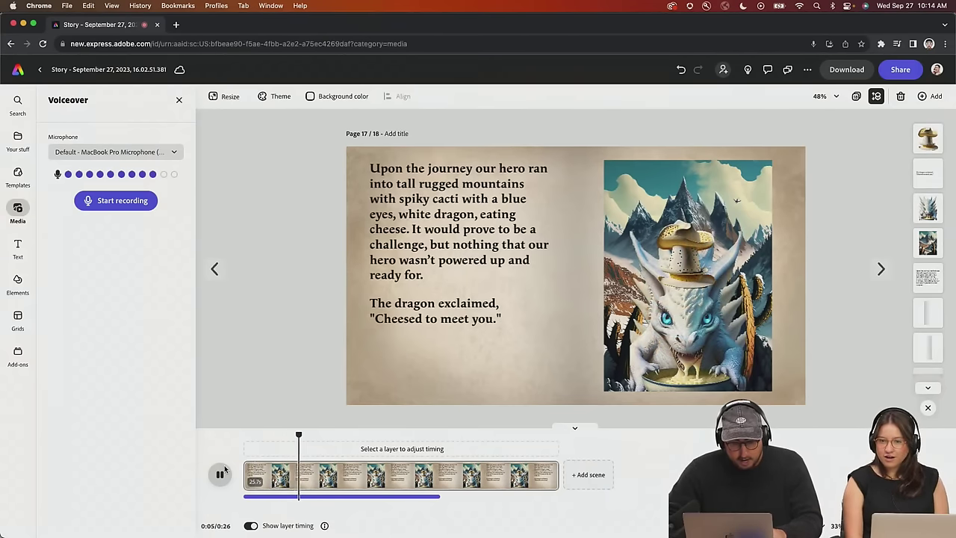
Undo the last scene extension and the voiceover deletion
{"action": "key", "text": "super+z"}
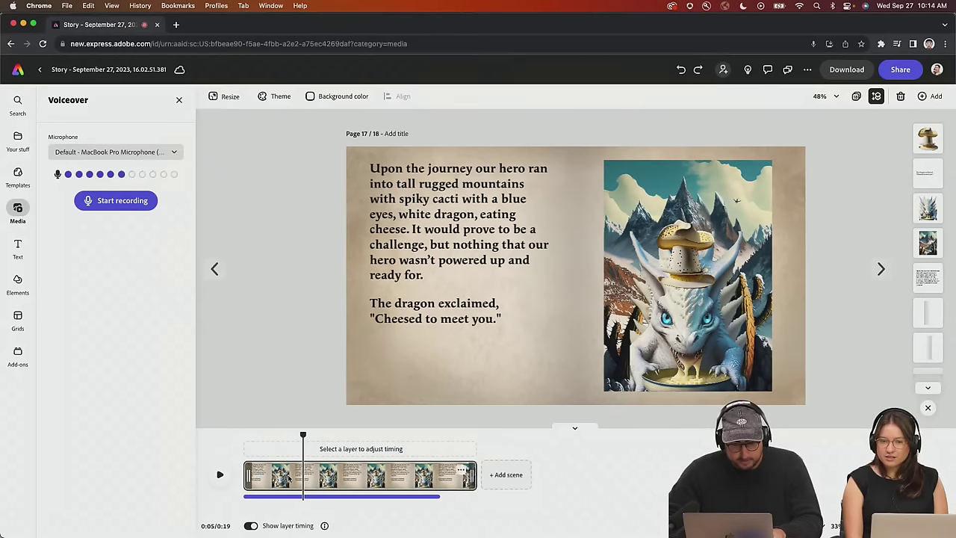
{"action": "left_click", "coordinate": [220, 474]}
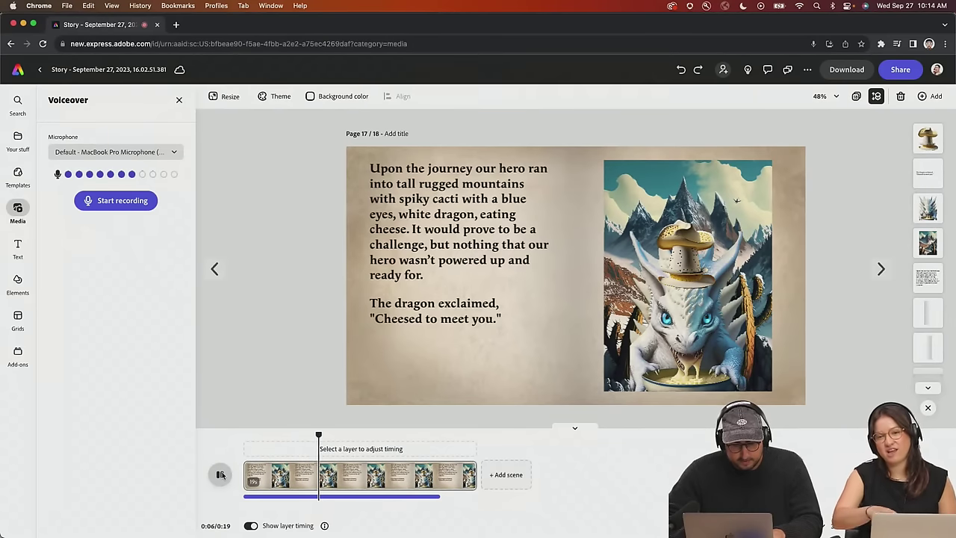
{"action": "left_click", "coordinate": [221, 475]}
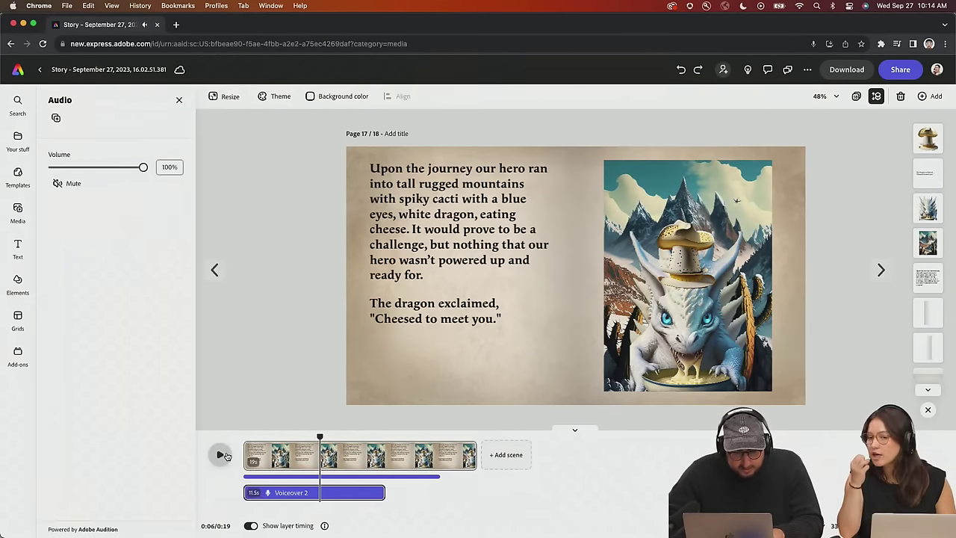
Extend the scene to about 30 seconds and shift Voiceover 2 to start at about 15 seconds
{"action": "left_click_drag", "start_coordinate": [298, 494], "coordinate": [410, 494]}
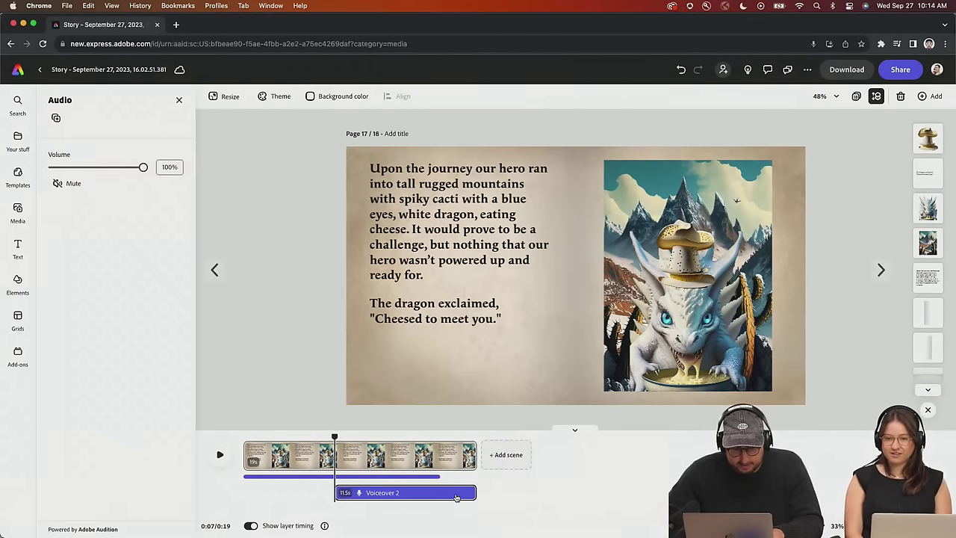
{"action": "left_click", "coordinate": [409, 513]}
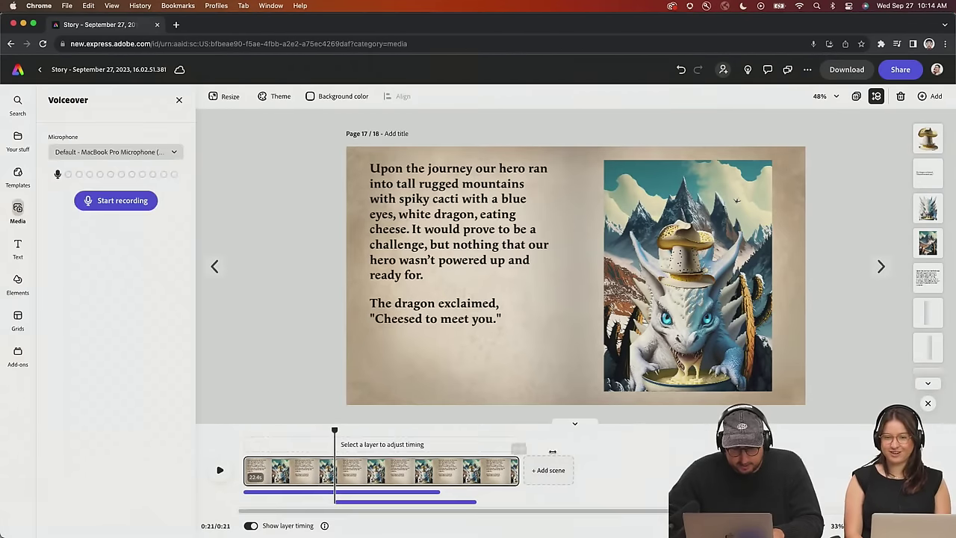
{"action": "left_click", "coordinate": [404, 501]}
{"action": "left_click_drag", "start_coordinate": [409, 495], "coordinate": [507, 494]}
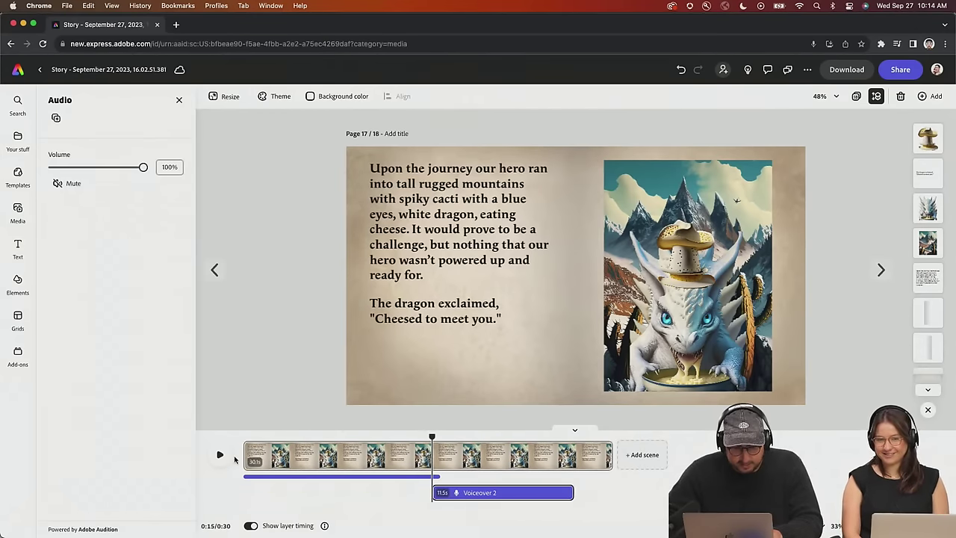
Play the shifted voiceover and undo the changes back to the 12.9-second scene with the first voiceover
{"action": "left_click", "coordinate": [220, 455]}
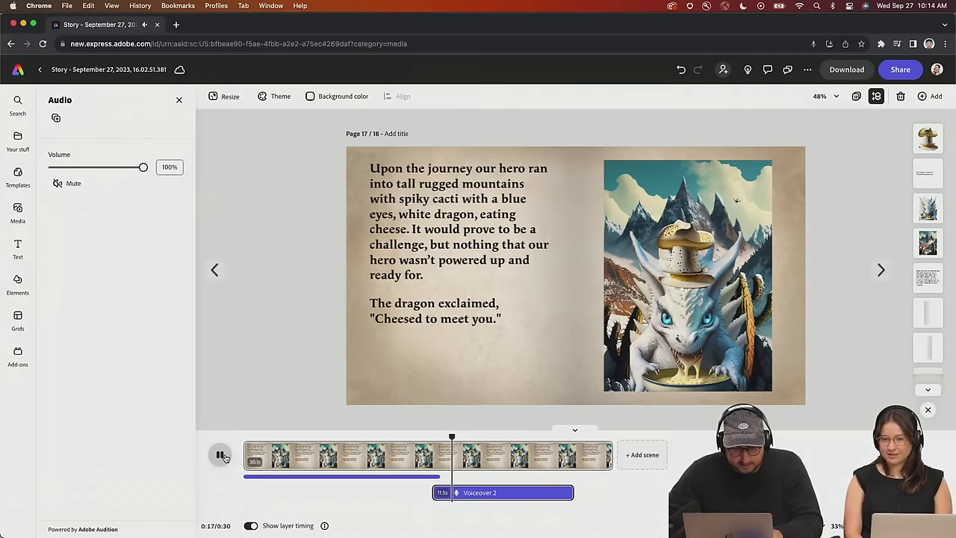
{"action": "left_click", "coordinate": [220, 455]}
{"action": "key", "text": "super+z"}
{"action": "key", "text": "super+z"}
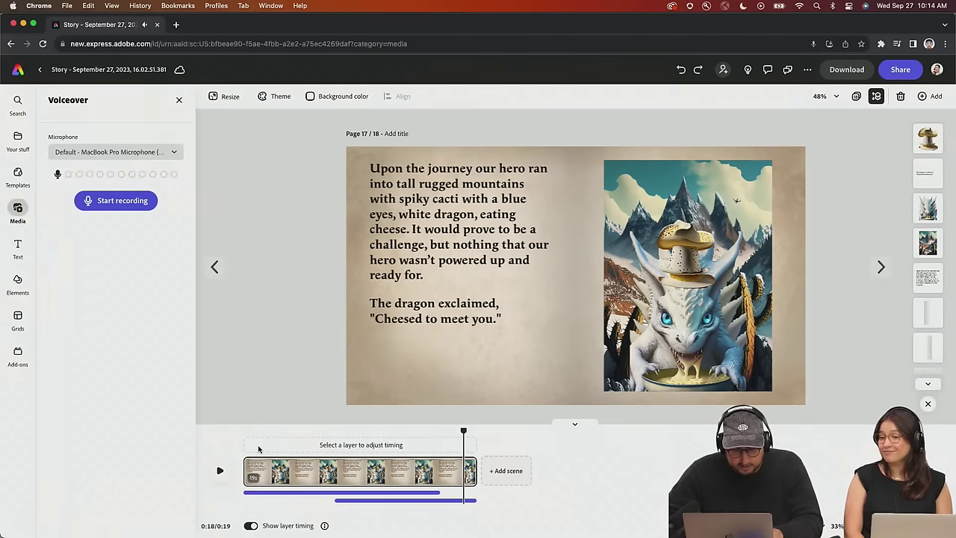
{"action": "key", "text": "super+shift+z"}
{"action": "key", "text": "super+z"}
{"action": "key", "text": "super+z"}
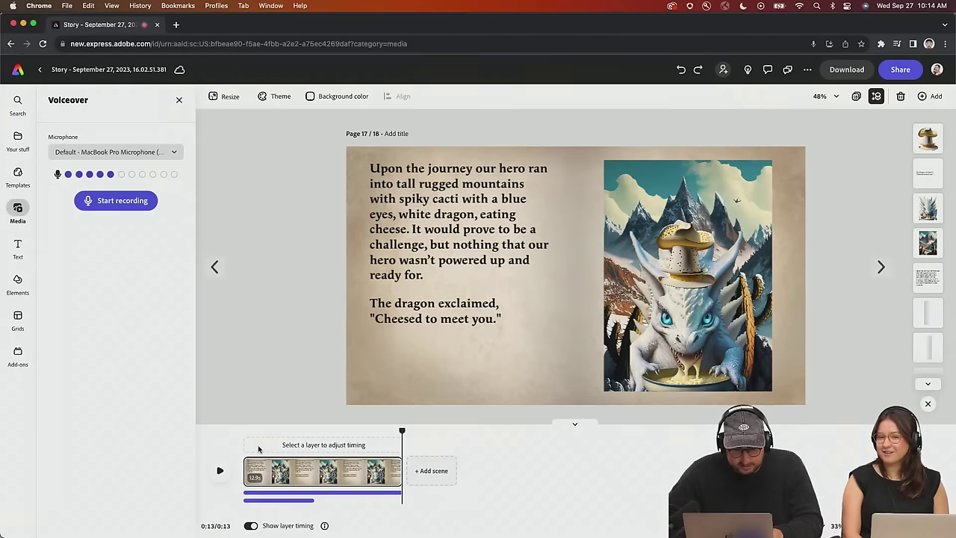
Extend the scene to about 28 seconds and move the first voiceover to the end of the scene
{"action": "left_click", "coordinate": [245, 441]}
{"action": "key", "text": "space"}
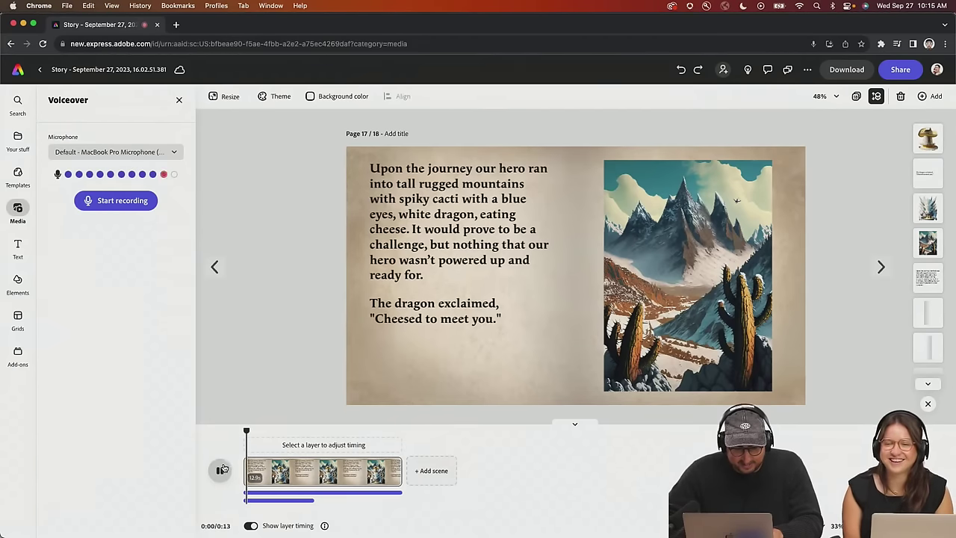
{"action": "left_click", "coordinate": [270, 500]}
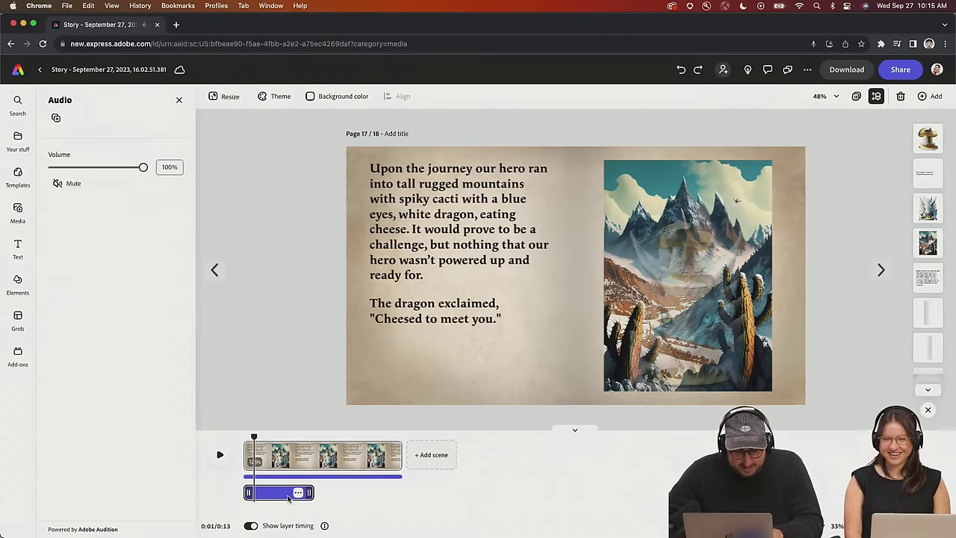
{"action": "left_click_drag", "start_coordinate": [401, 471], "coordinate": [588, 470]}
{"action": "left_click", "coordinate": [278, 493]}
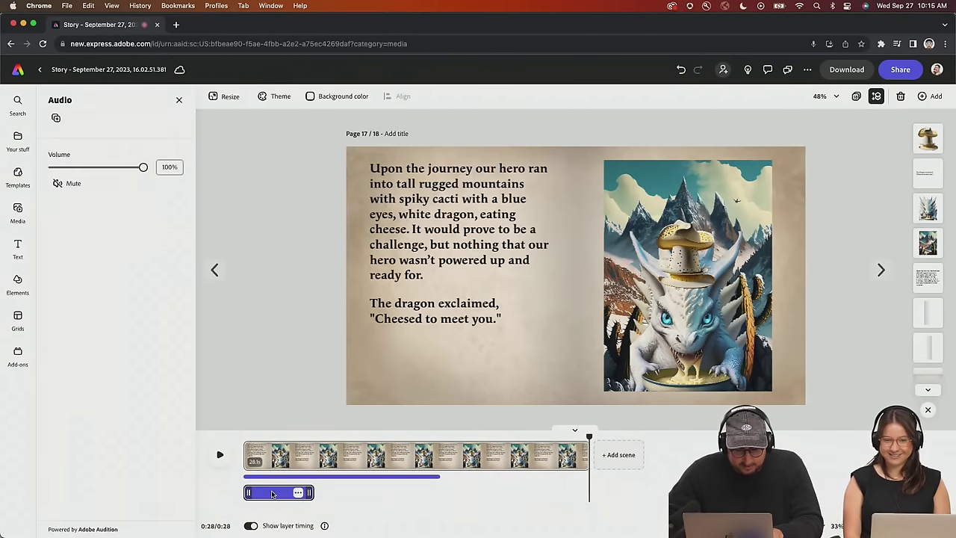
{"action": "left_click_drag", "start_coordinate": [276, 493], "coordinate": [550, 486]}
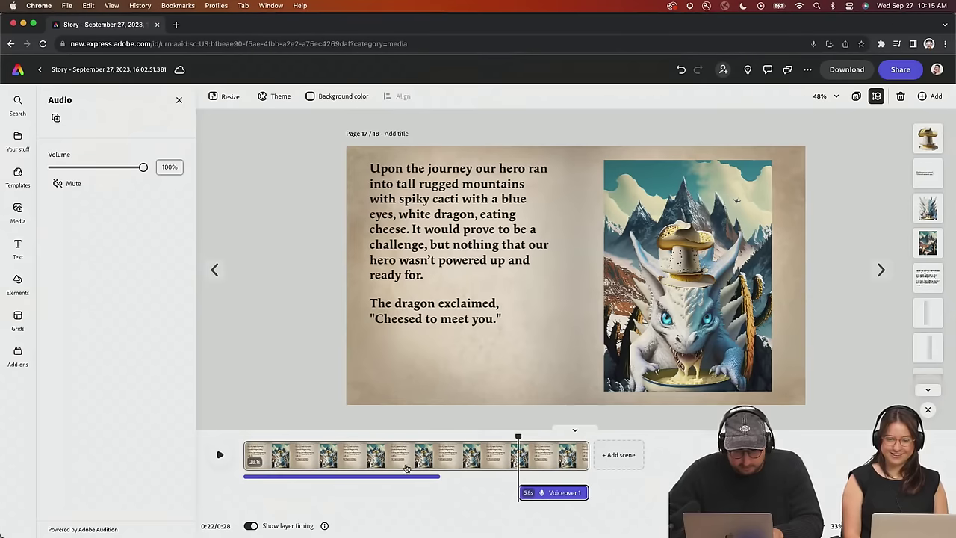
{"action": "left_click", "coordinate": [244, 436]}
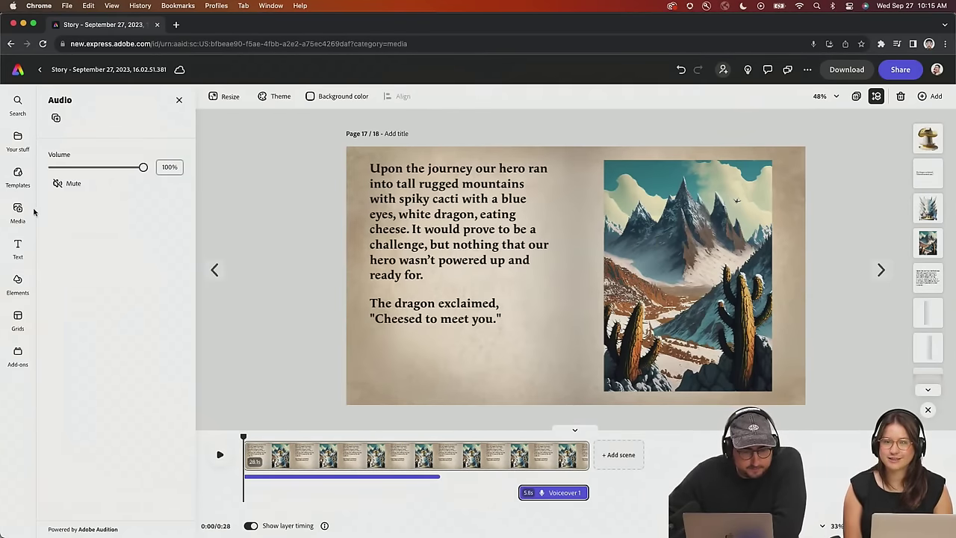
{"action": "left_click", "coordinate": [179, 100]}
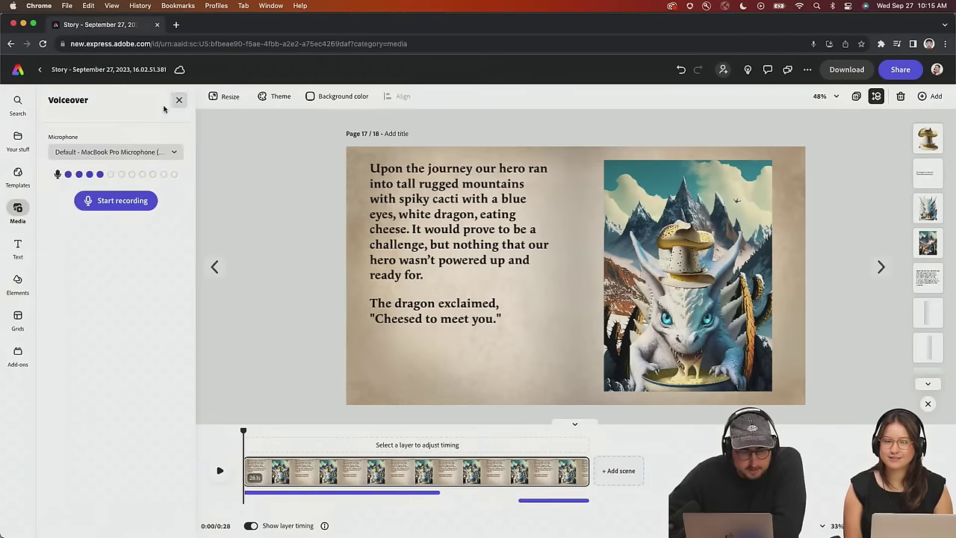
{"action": "left_click", "coordinate": [129, 202]}
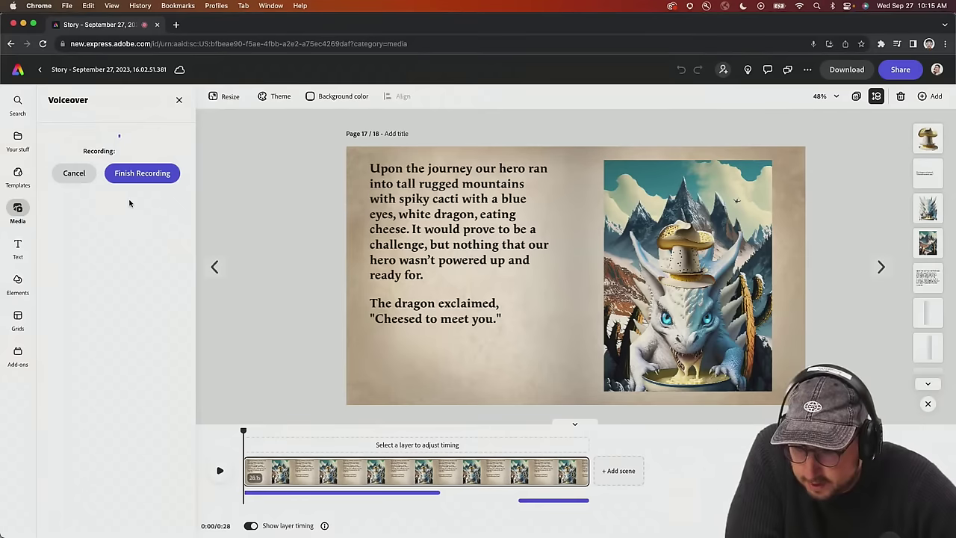
{"action": "left_click", "coordinate": [159, 172]}
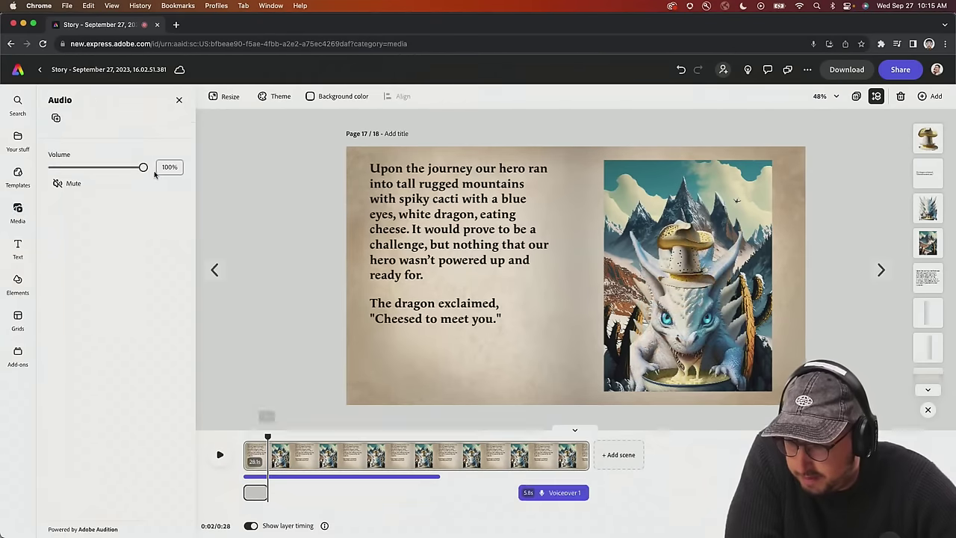
{"action": "left_click", "coordinate": [259, 493]}
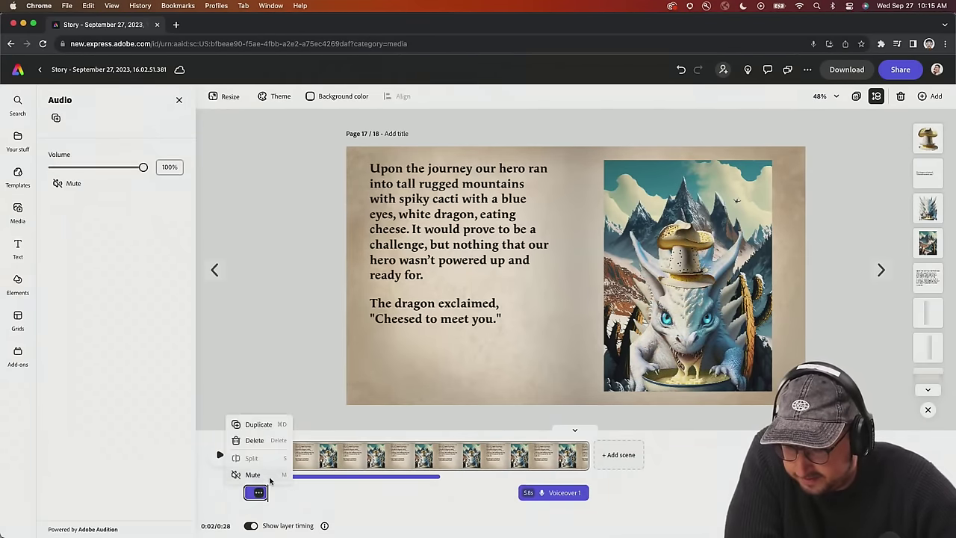
{"action": "left_click", "coordinate": [254, 440]}
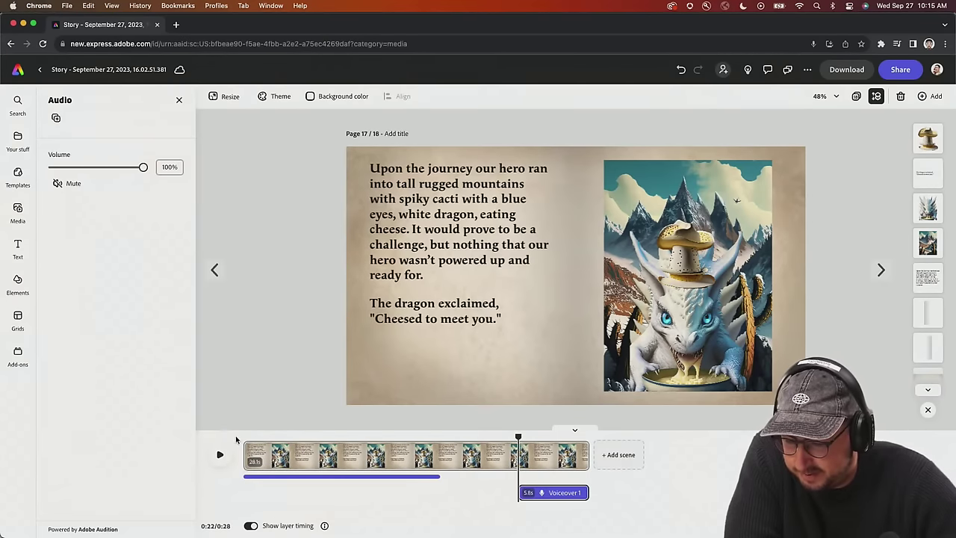
Record a voiceover of about 13 seconds from the start of the scene and move Voiceover 1 directly after it
{"action": "left_click", "coordinate": [251, 440]}
{"action": "left_click_drag", "start_coordinate": [251, 438], "coordinate": [233, 438]}
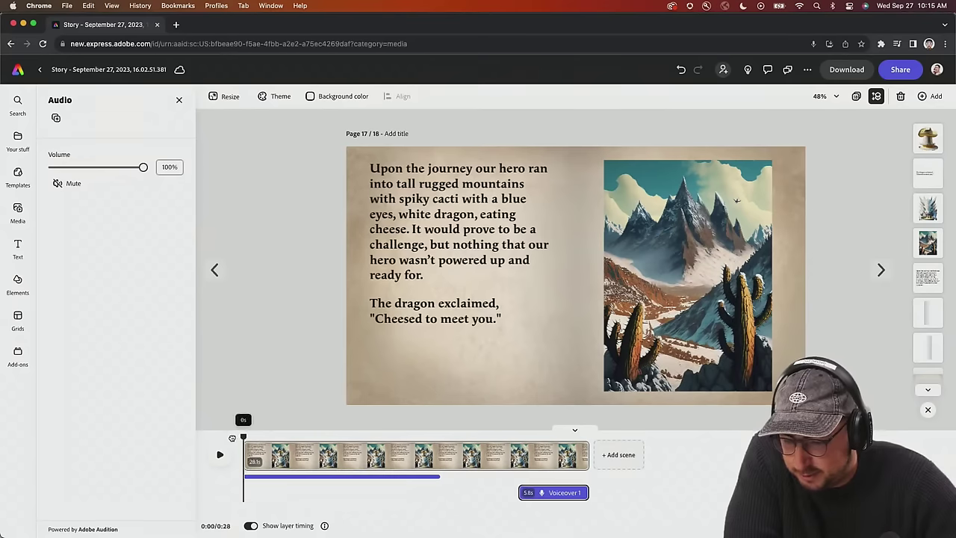
{"action": "left_click", "coordinate": [178, 100]}
{"action": "left_click", "coordinate": [115, 200]}
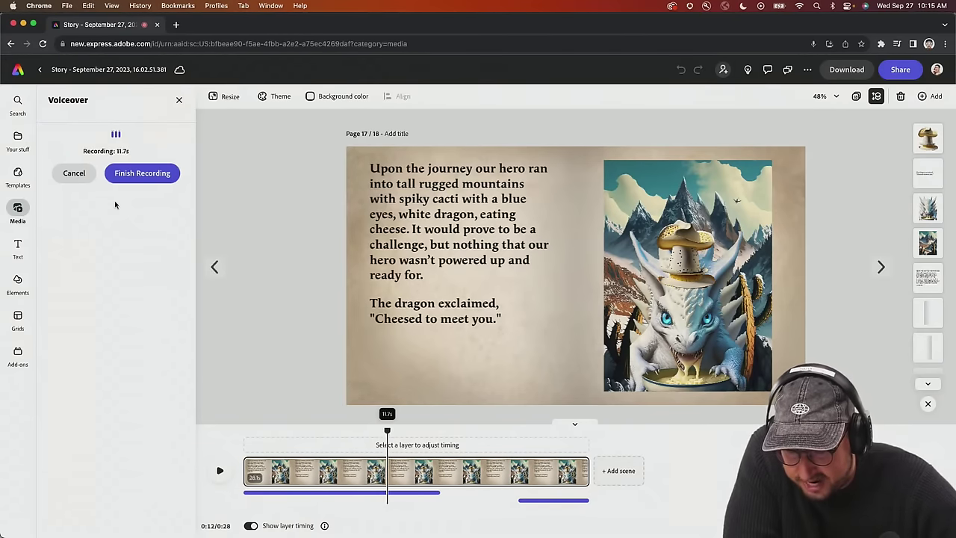
{"action": "left_click", "coordinate": [135, 176]}
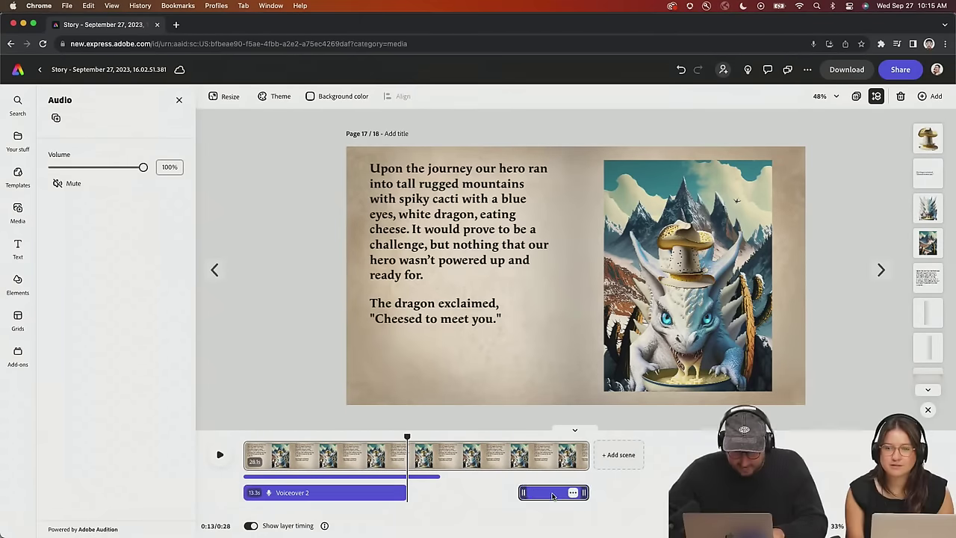
{"action": "left_click_drag", "start_coordinate": [544, 495], "coordinate": [430, 485]}
Duplicate the Wind in the hair music track and shorten the scene to about 19.7 seconds
{"action": "left_click", "coordinate": [424, 477]}
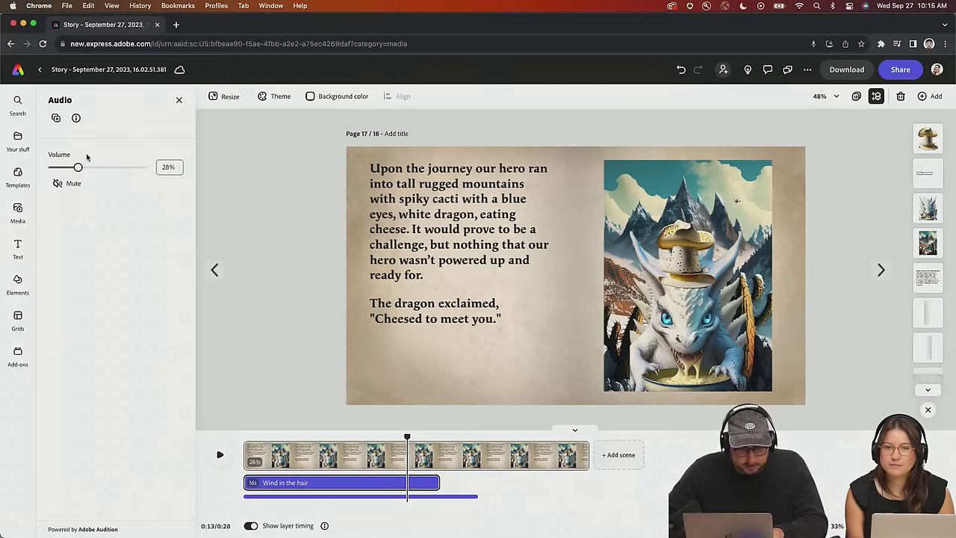
{"action": "left_click", "coordinate": [55, 117]}
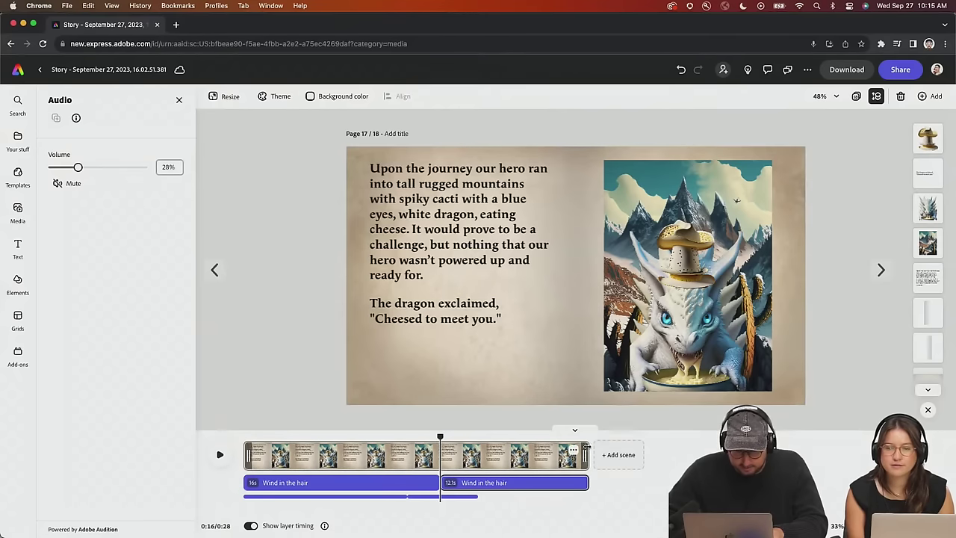
{"action": "left_click_drag", "start_coordinate": [585, 453], "coordinate": [483, 465]}
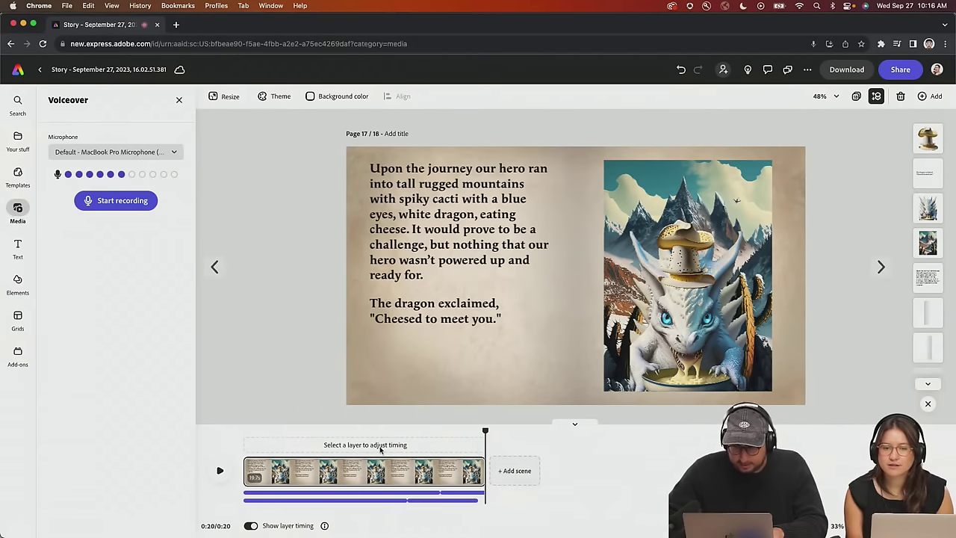
Play the opening of the scene and set the volume of both Wind in the hair music clips to 15%
{"action": "left_click", "coordinate": [250, 432]}
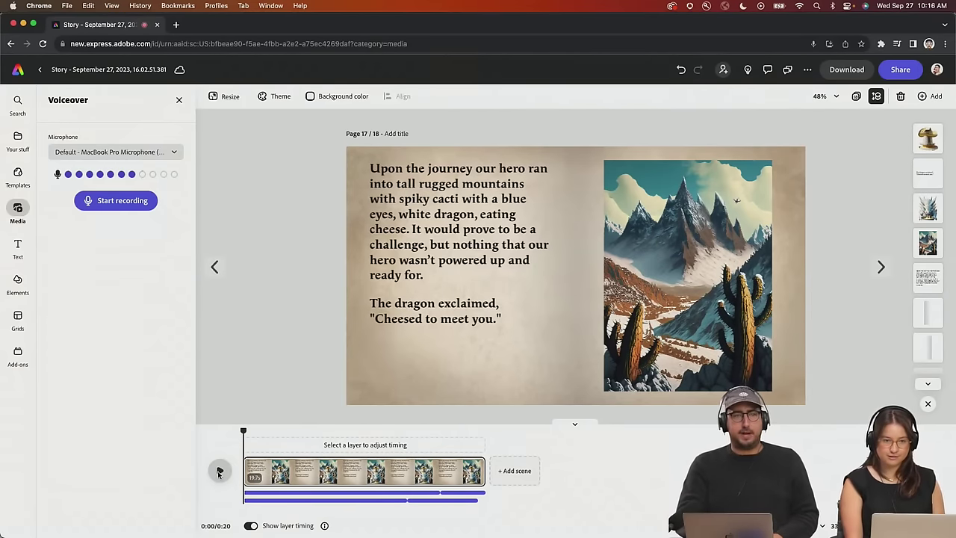
{"action": "left_click", "coordinate": [218, 472]}
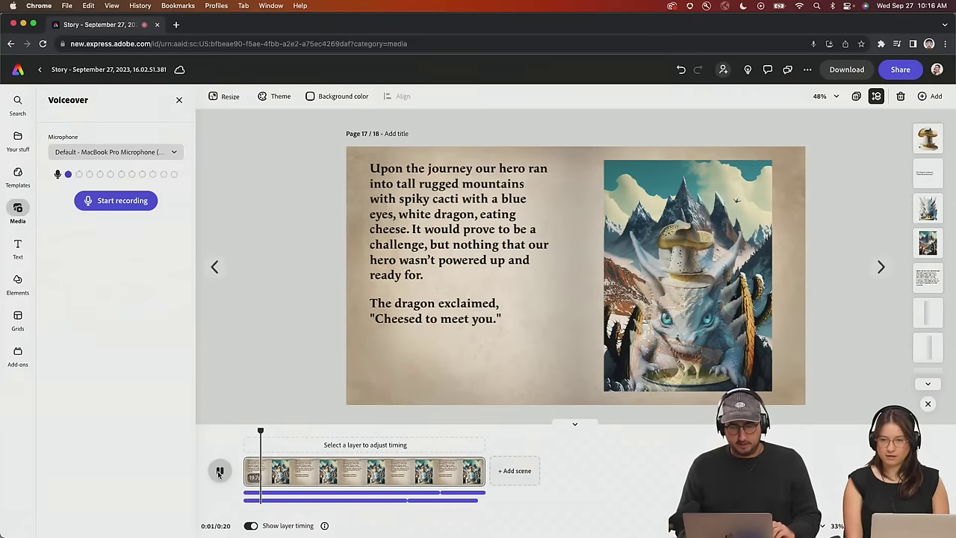
{"action": "left_click", "coordinate": [218, 472]}
{"action": "left_click", "coordinate": [278, 492]}
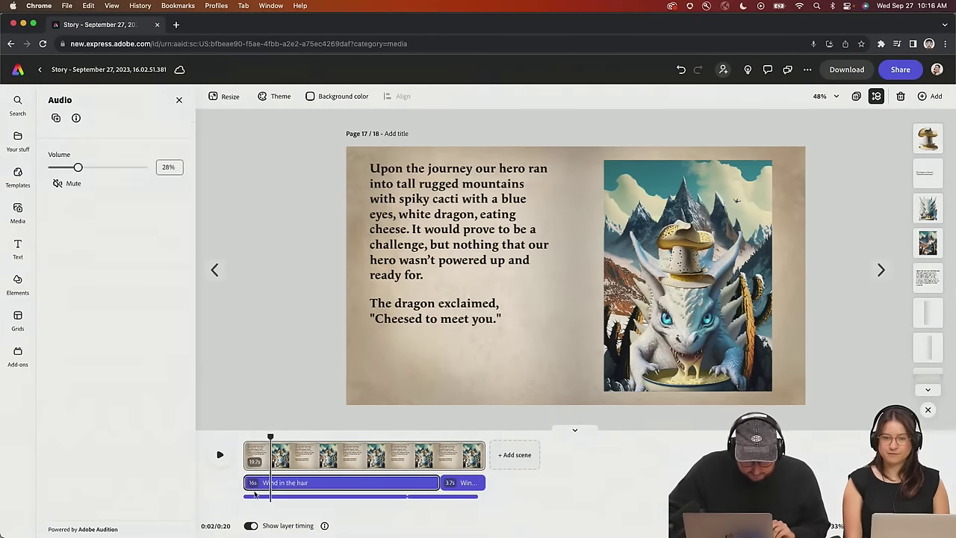
{"action": "left_click", "coordinate": [173, 167]}
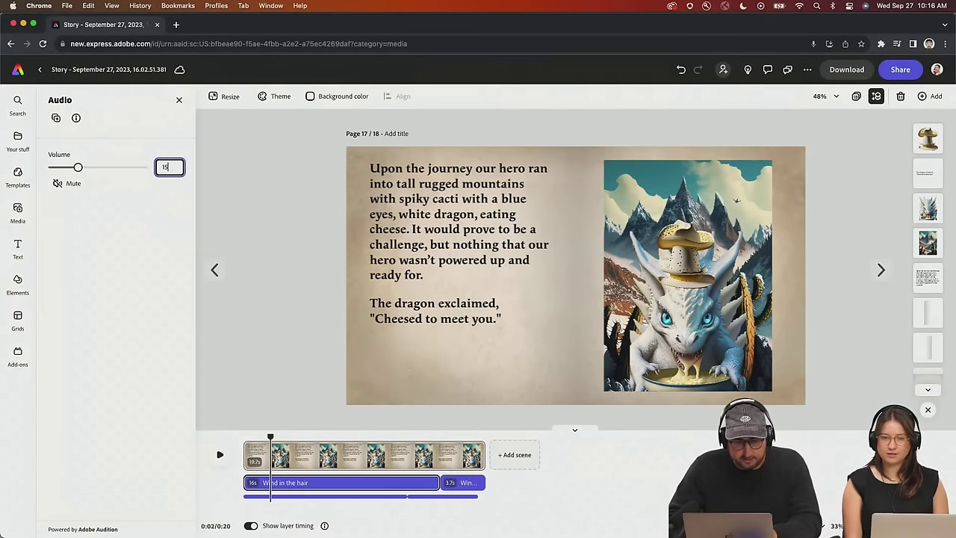
{"action": "type", "text": "15"}
{"action": "key", "text": "Return"}
{"action": "left_click", "coordinate": [463, 483]}
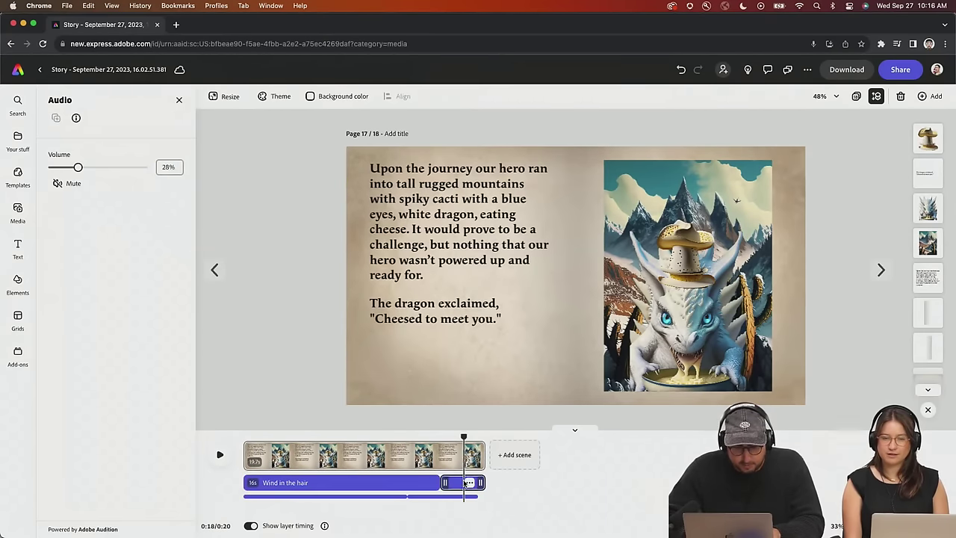
{"action": "left_click", "coordinate": [172, 166]}
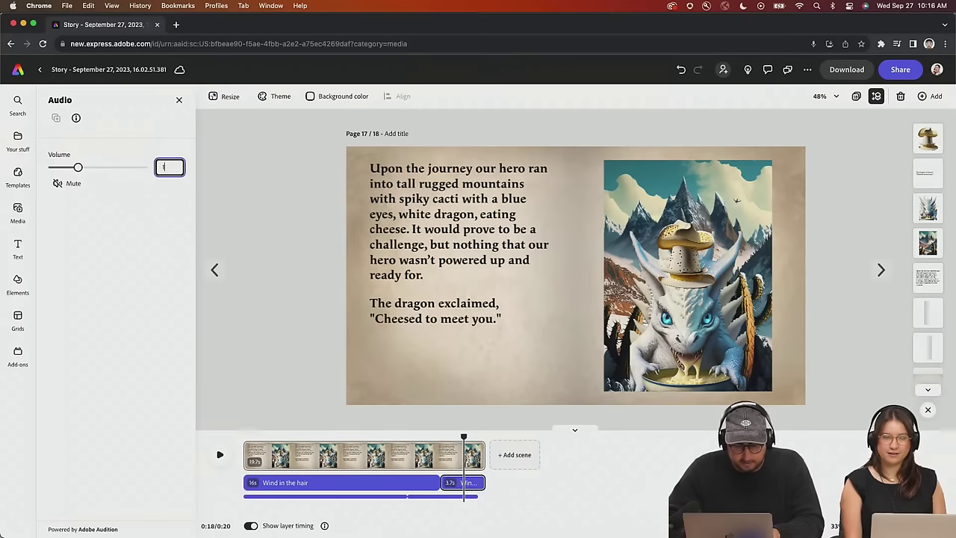
Play the scene from the start to check the music level and the transition between the two voiceovers
{"action": "left_click", "coordinate": [247, 433]}
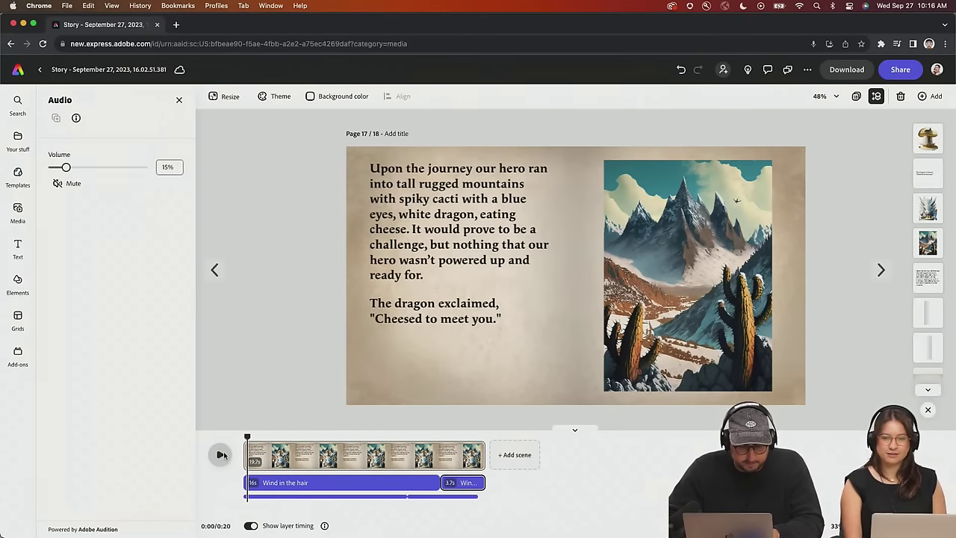
{"action": "left_click", "coordinate": [221, 454]}
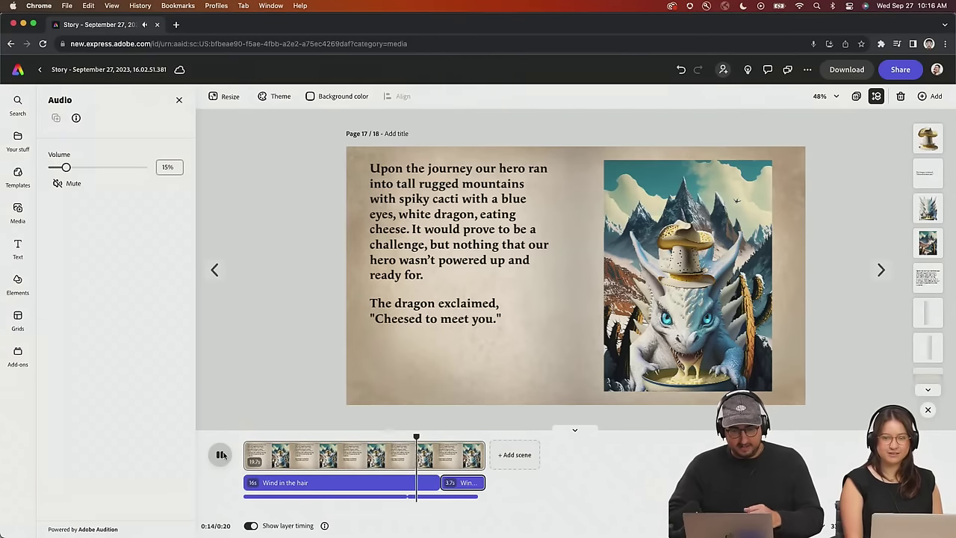
{"action": "left_click", "coordinate": [220, 455]}
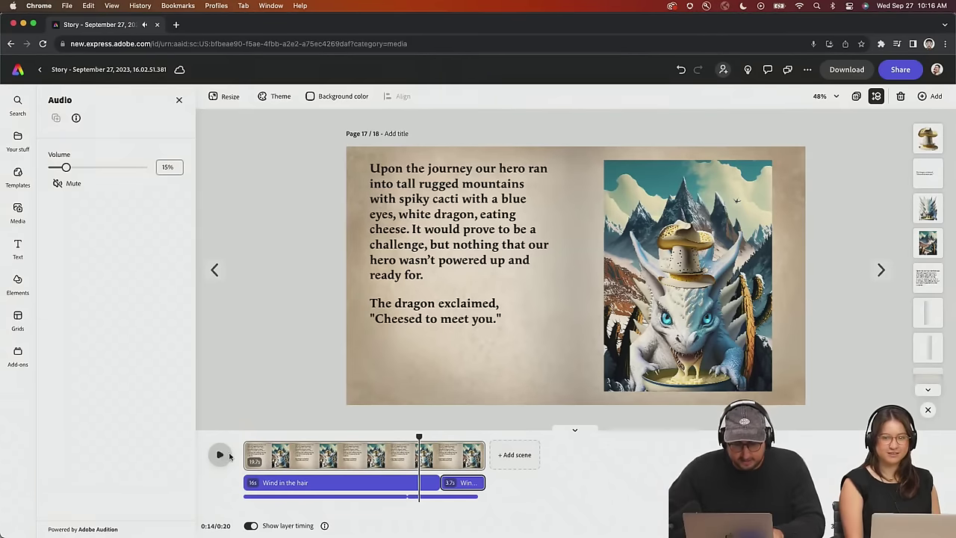
Trim the end of Voiceover 2 to 12.8 seconds, move Voiceover 1 directly after it and play the result
{"action": "left_click", "coordinate": [398, 497]}
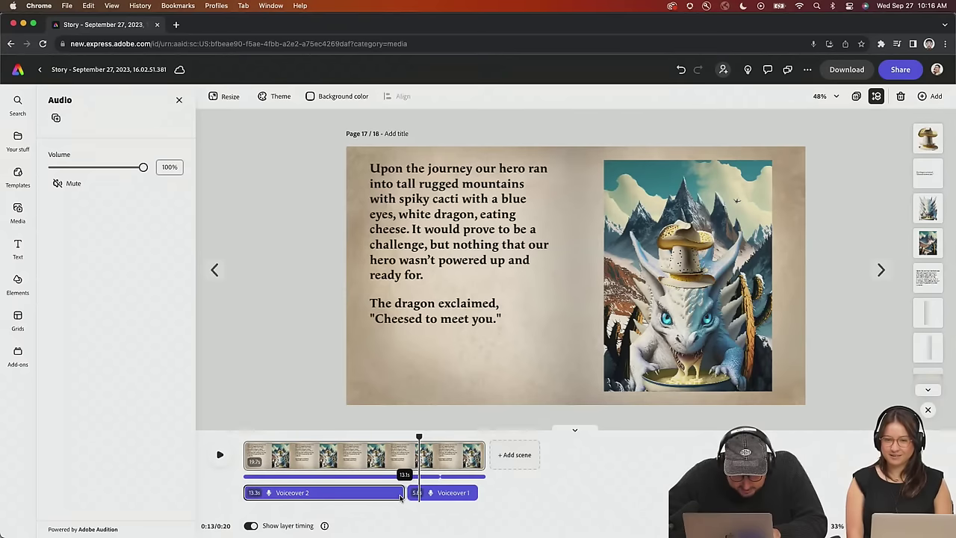
{"action": "left_click_drag", "start_coordinate": [398, 498], "coordinate": [396, 498]}
{"action": "left_click", "coordinate": [427, 493]}
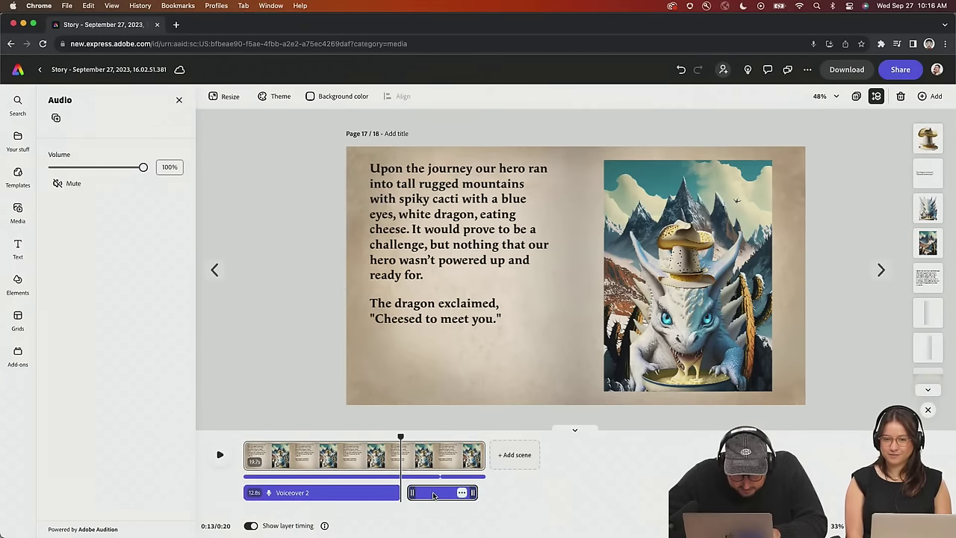
{"action": "left_click_drag", "start_coordinate": [428, 493], "coordinate": [434, 494]}
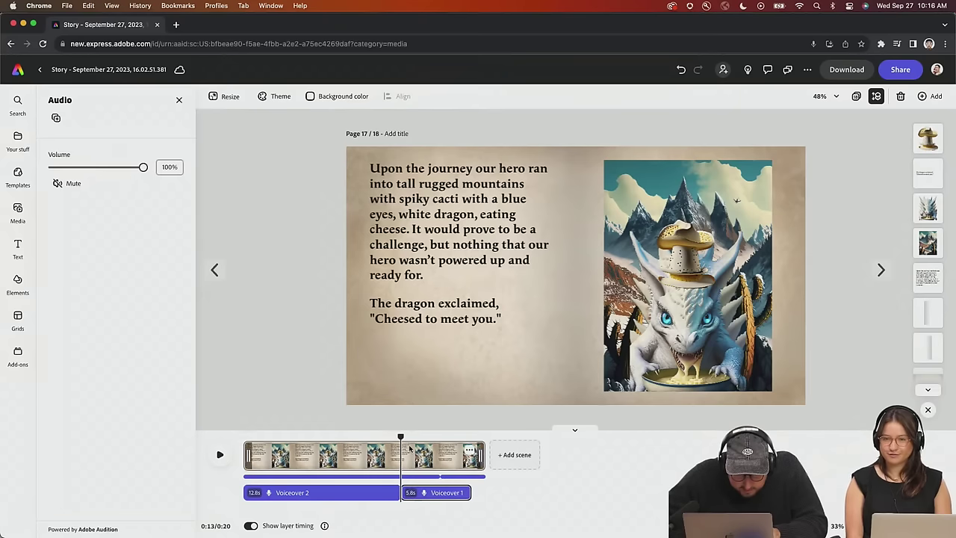
{"action": "left_click", "coordinate": [218, 455]}
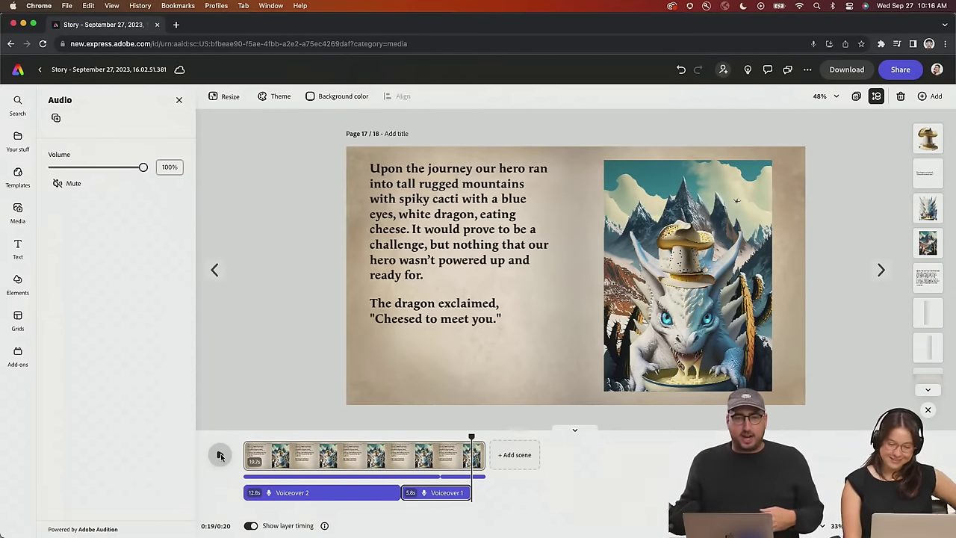
{"action": "left_click", "coordinate": [220, 456]}
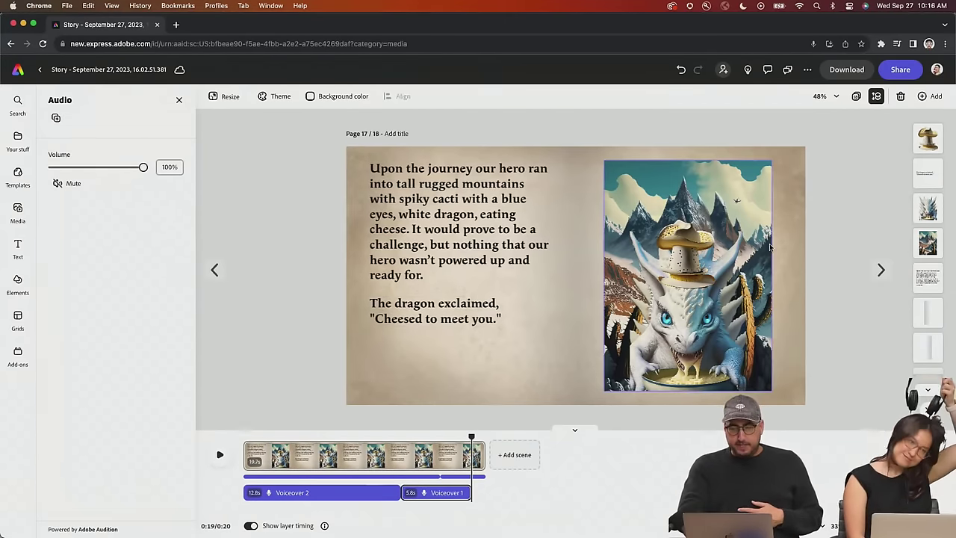
Go to page 18 and close the voiceover and audio library panels
{"action": "left_click", "coordinate": [879, 270]}
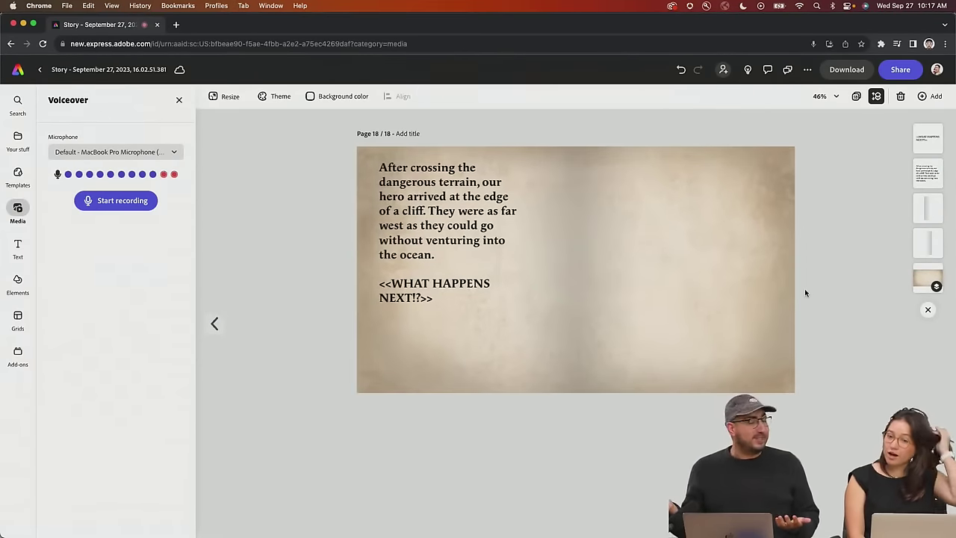
{"action": "left_click", "coordinate": [178, 99]}
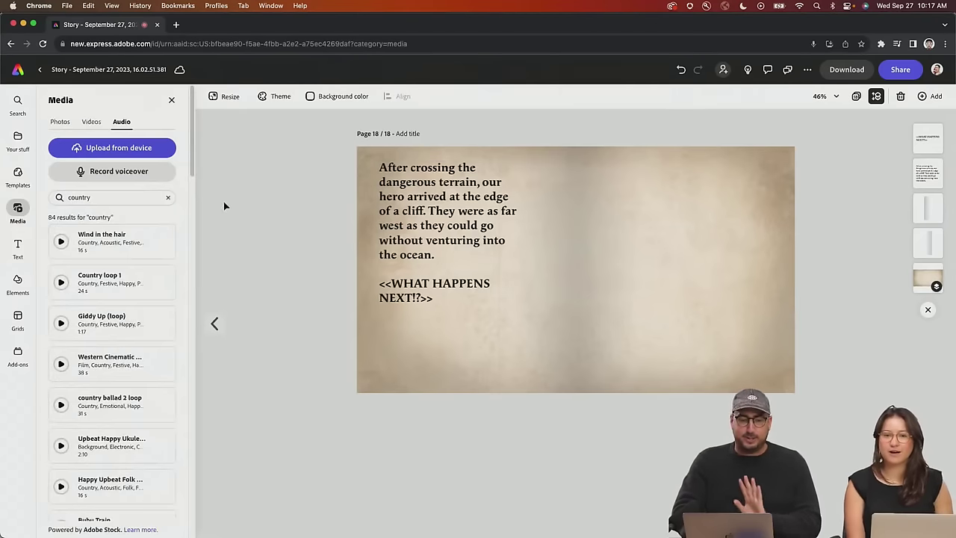
{"action": "left_click", "coordinate": [171, 99]}
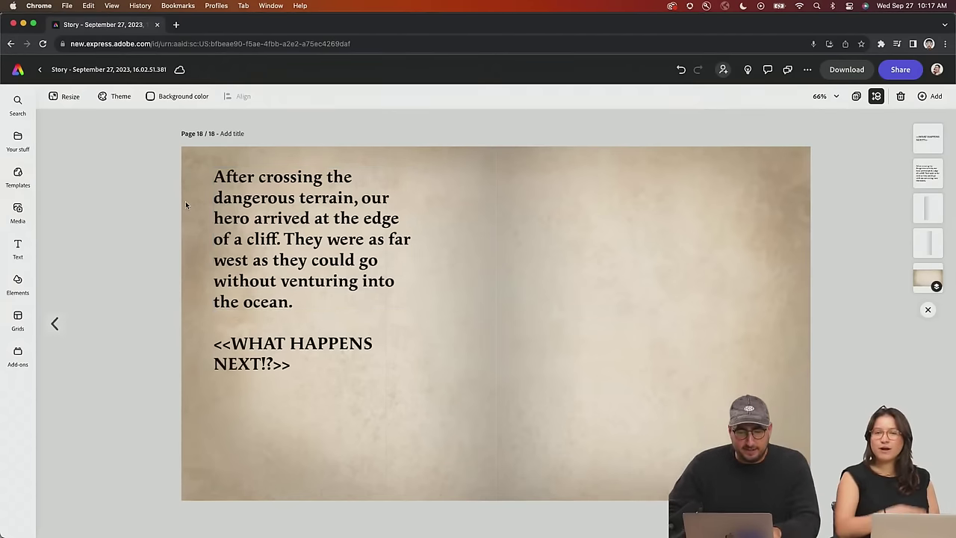
Replace the story text after "After crossing the" with "dragon and finishing a cheese snack, our hero arrived at the Sky Mall Eagle's Next."
{"action": "left_click", "coordinate": [248, 213]}
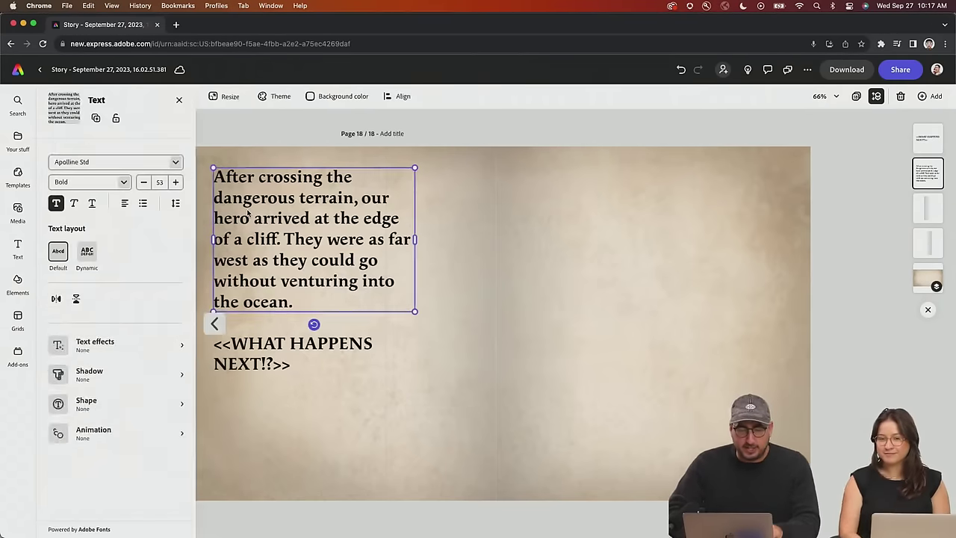
{"action": "left_click_drag", "start_coordinate": [301, 200], "coordinate": [378, 303]}
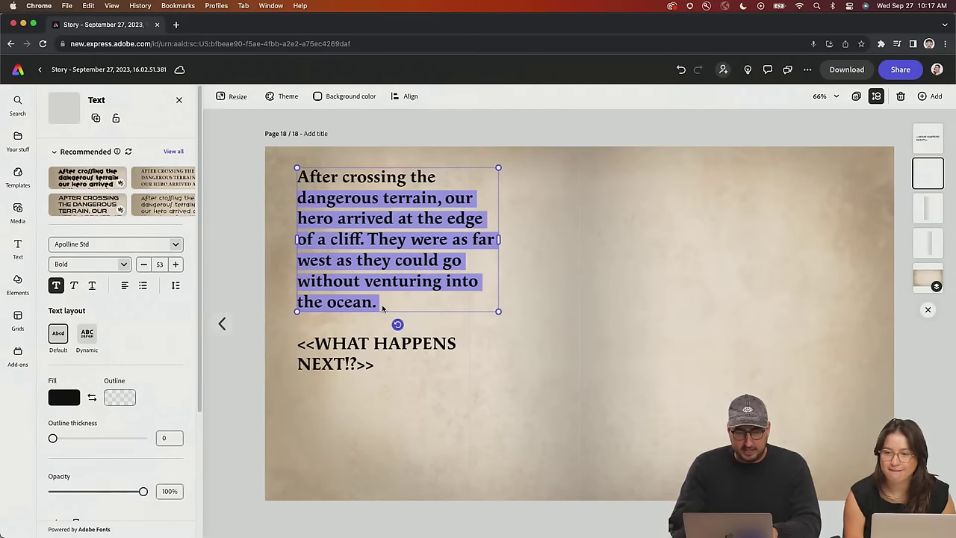
{"action": "type", "text": "dragon and "}
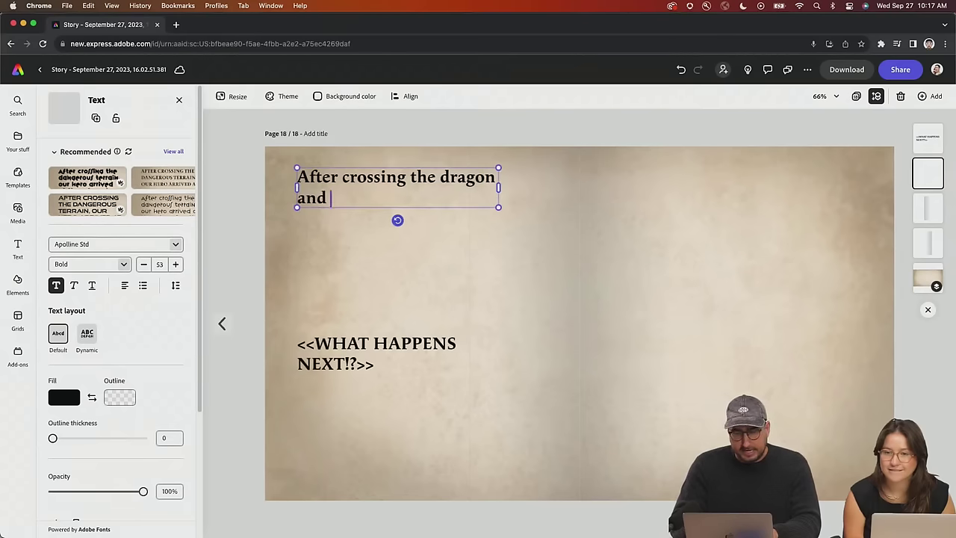
{"action": "type", "text": "finishing a chee"}
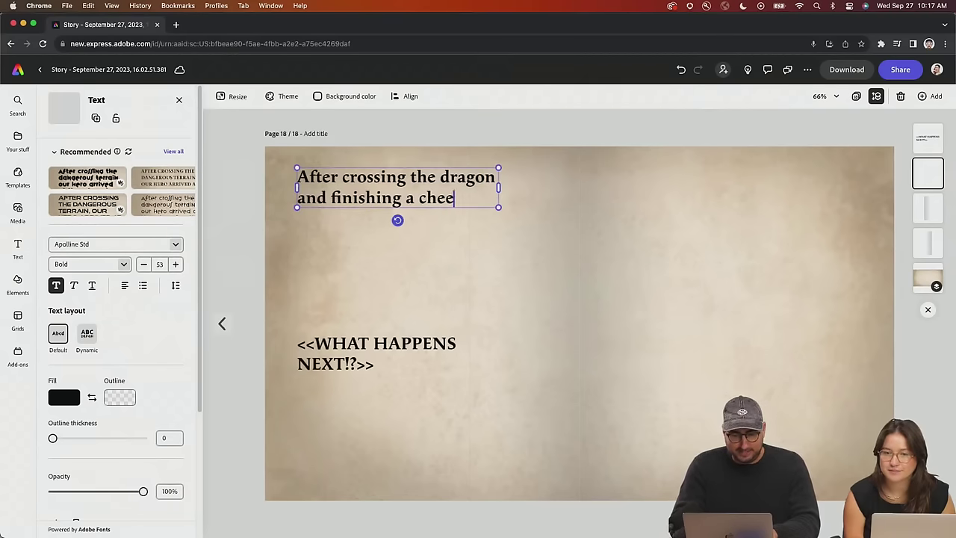
{"action": "type", "text": "se snack"}
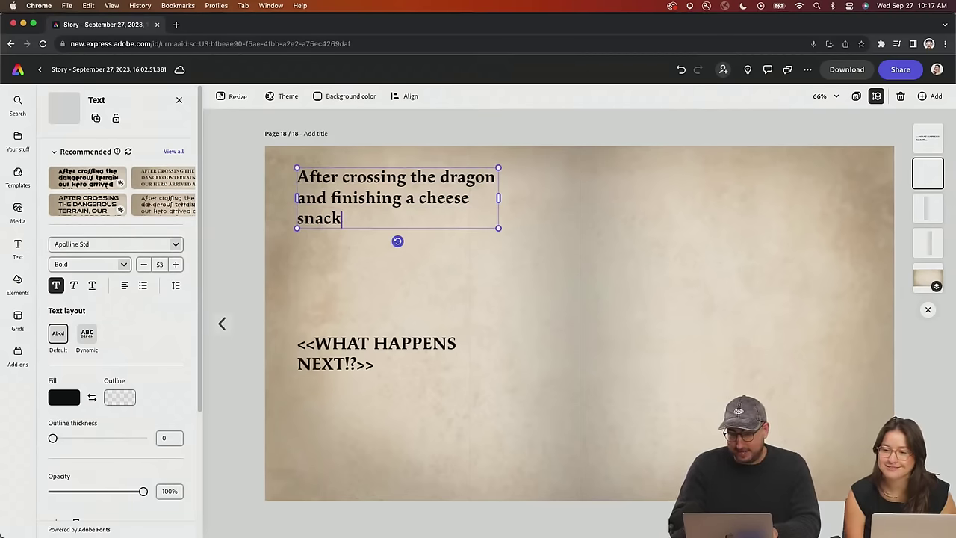
{"action": "type", "text": ", our"}
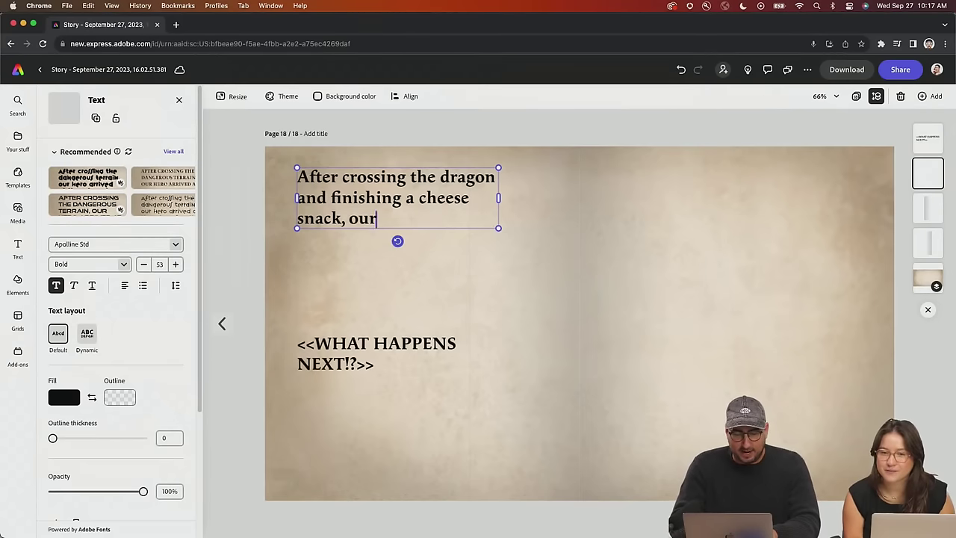
{"action": "type", "text": " hero arrived "}
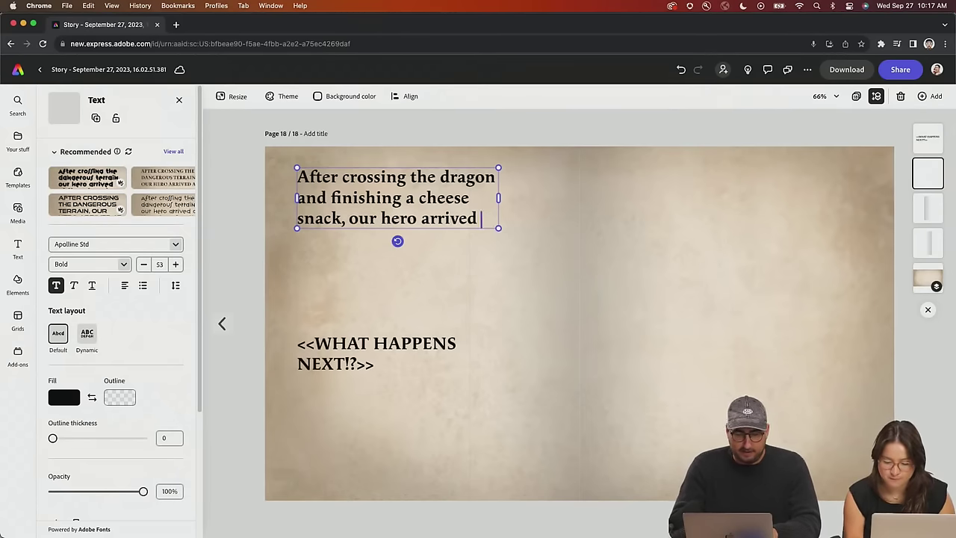
{"action": "type", "text": "at the"}
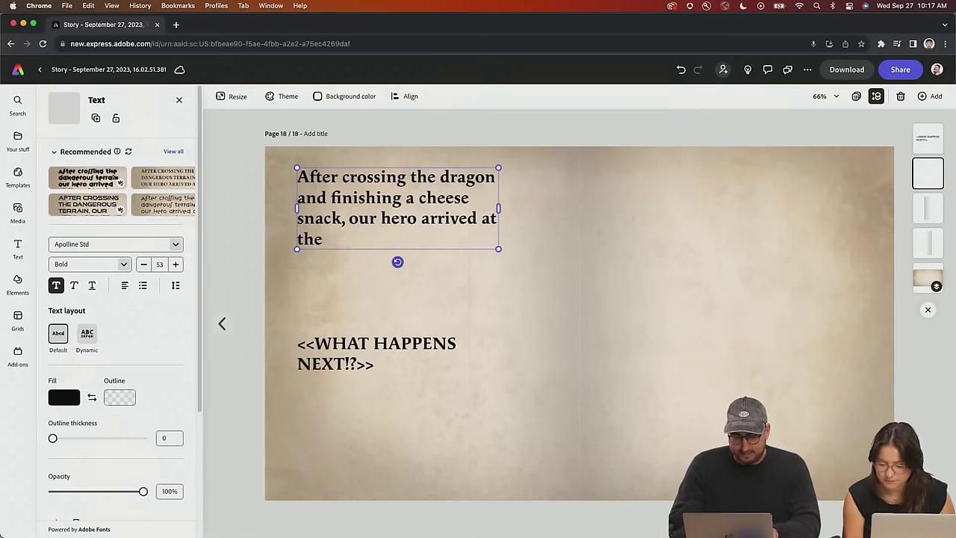
{"action": "type", "text": " Sky Mall Eagle's Ne"}
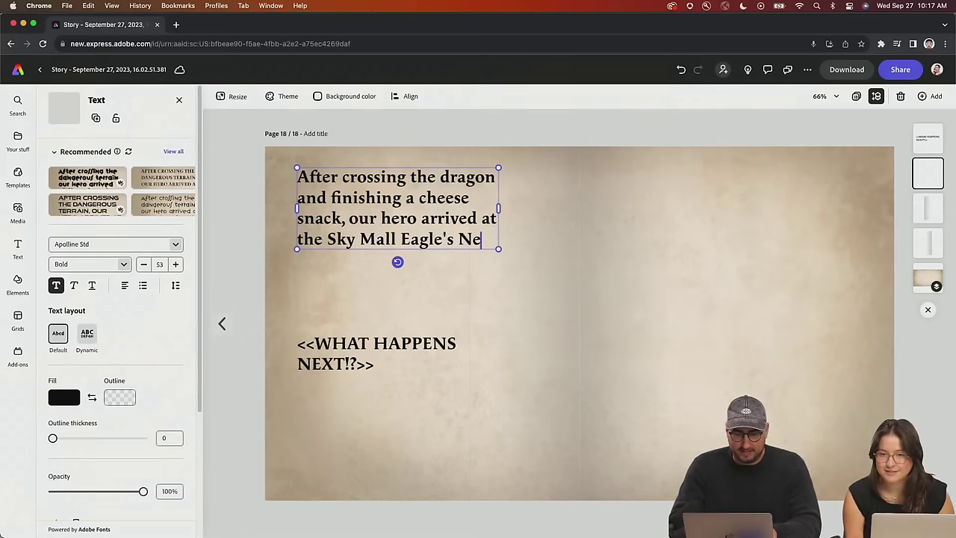
{"action": "type", "text": "xt."}
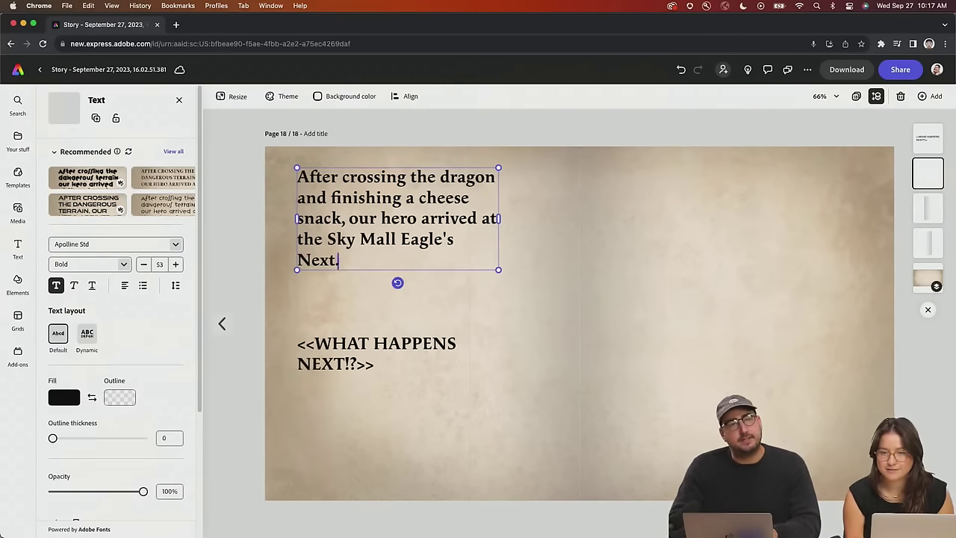
{"action": "key", "text": "Return"}
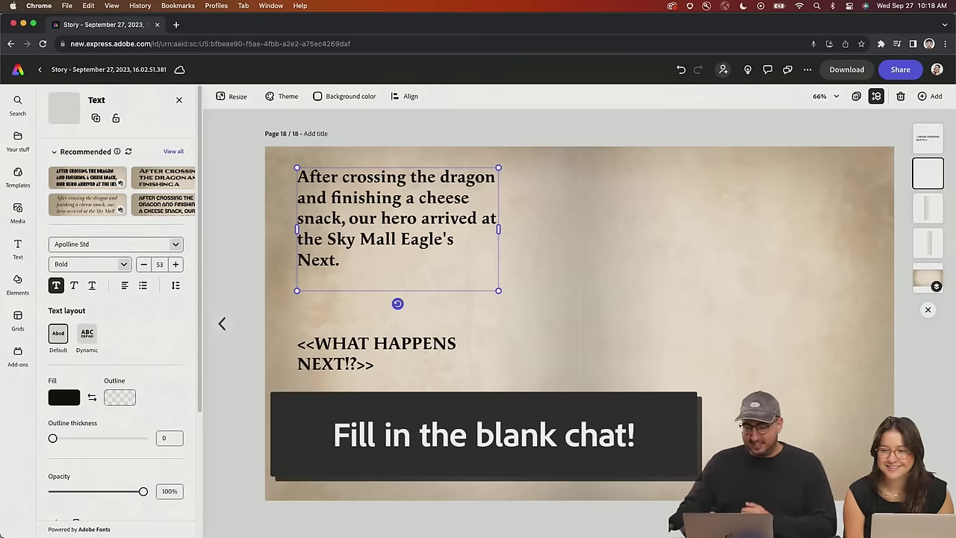
{"action": "key", "text": "BackSpace"}
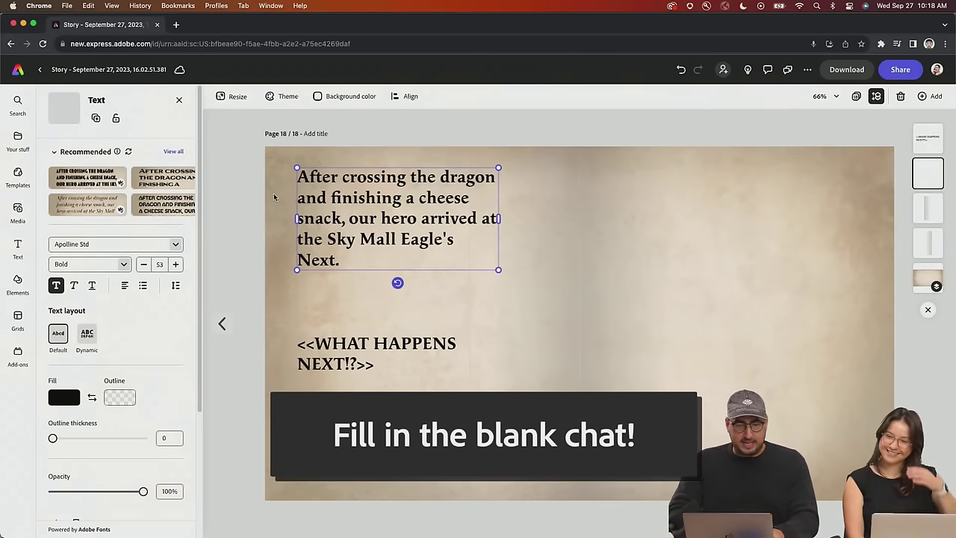
Move the "<<WHAT HAPPENS NEXT!?>>" text up closer to the story paragraph and correct "Next" to "Nest" in the paragraph
{"action": "left_click_drag", "start_coordinate": [332, 353], "coordinate": [325, 305]}
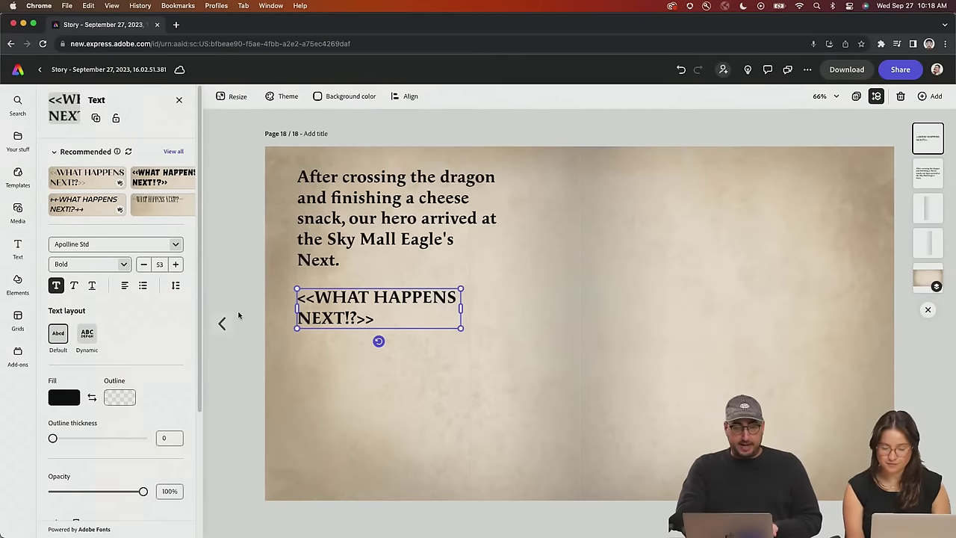
{"action": "left_click", "coordinate": [327, 262]}
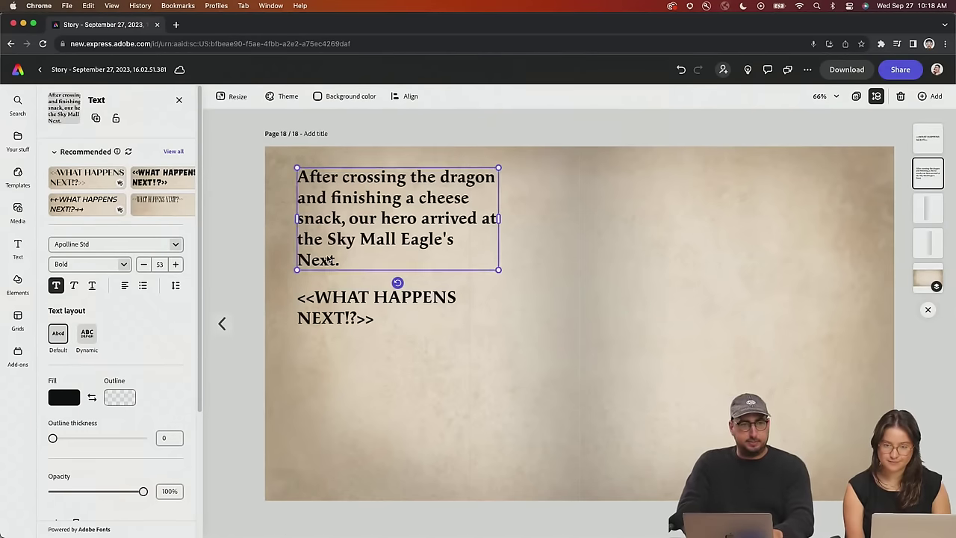
{"action": "key", "text": "BackSpace"}
{"action": "type", "text": "s Nes"}
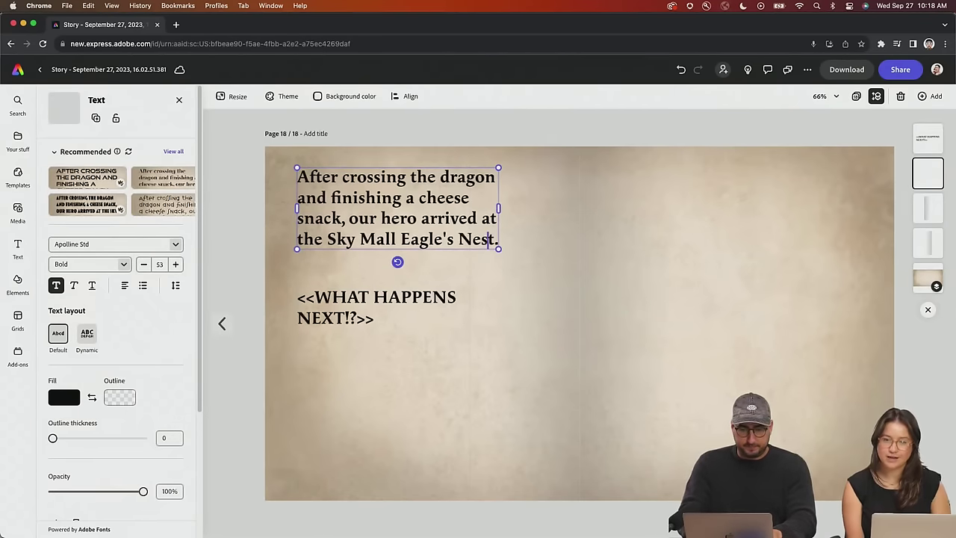
Go back to page 16, play its rat queen scene from the beginning, pause it and return to page 18
{"action": "left_click", "coordinate": [221, 323]}
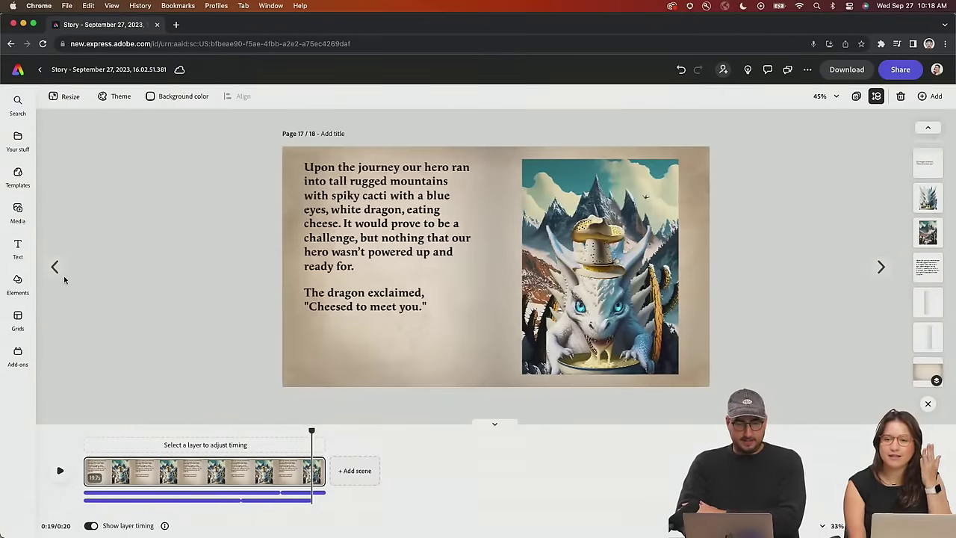
{"action": "left_click", "coordinate": [54, 266]}
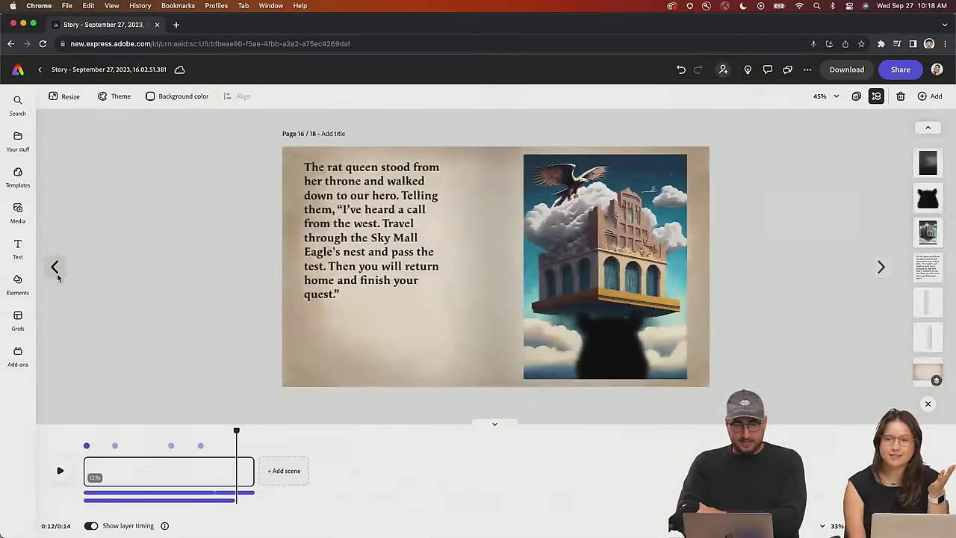
{"action": "left_click", "coordinate": [84, 435]}
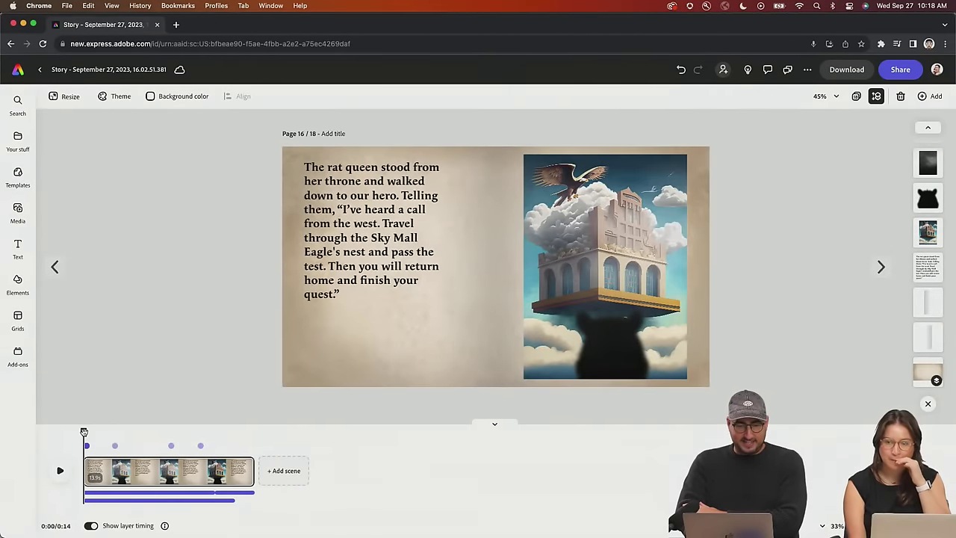
{"action": "left_click", "coordinate": [60, 471]}
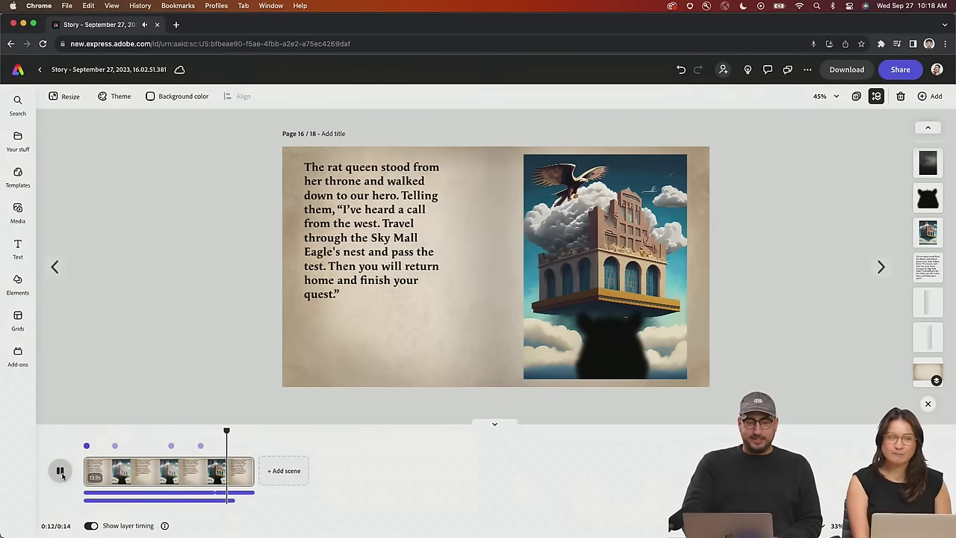
{"action": "left_click", "coordinate": [62, 475]}
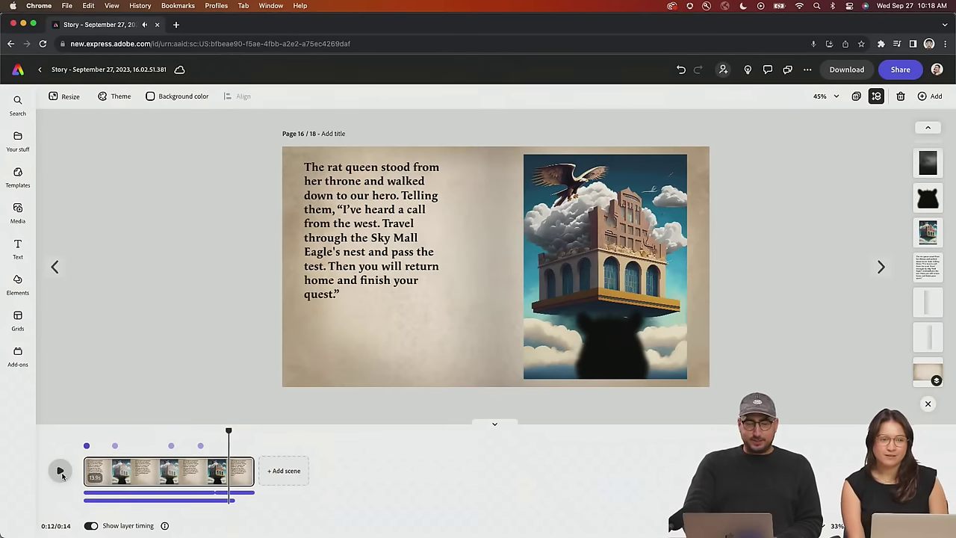
{"action": "left_click", "coordinate": [879, 267]}
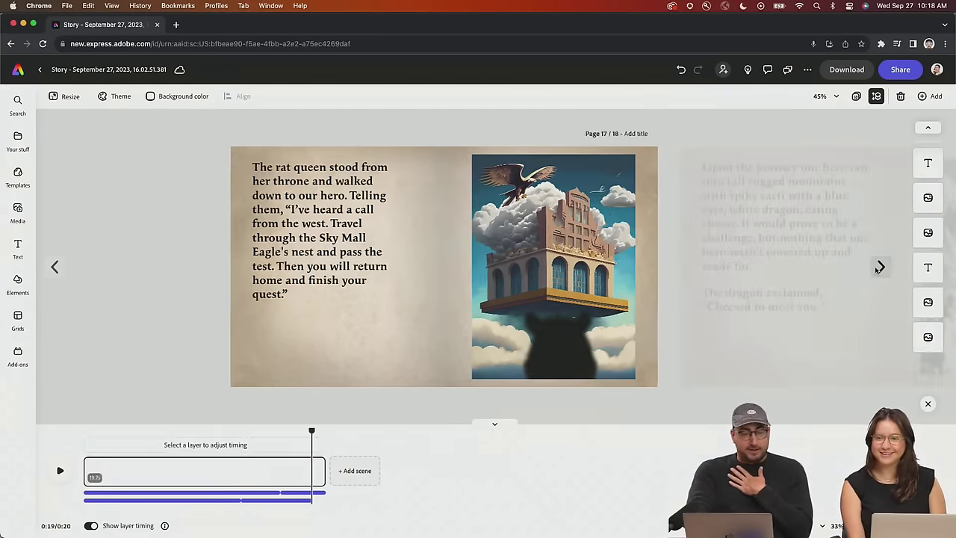
{"action": "left_click", "coordinate": [879, 269]}
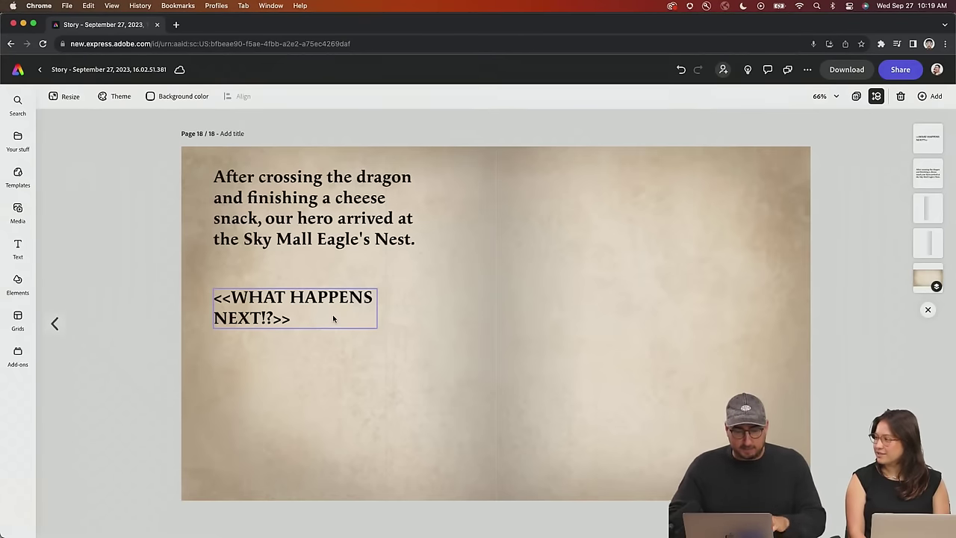
Replace the "<<WHAT HAPPENS NEXT!?>>" placeholder text with "He was suddenly swallowed whole by an eagle"
{"action": "double_click", "coordinate": [298, 305]}
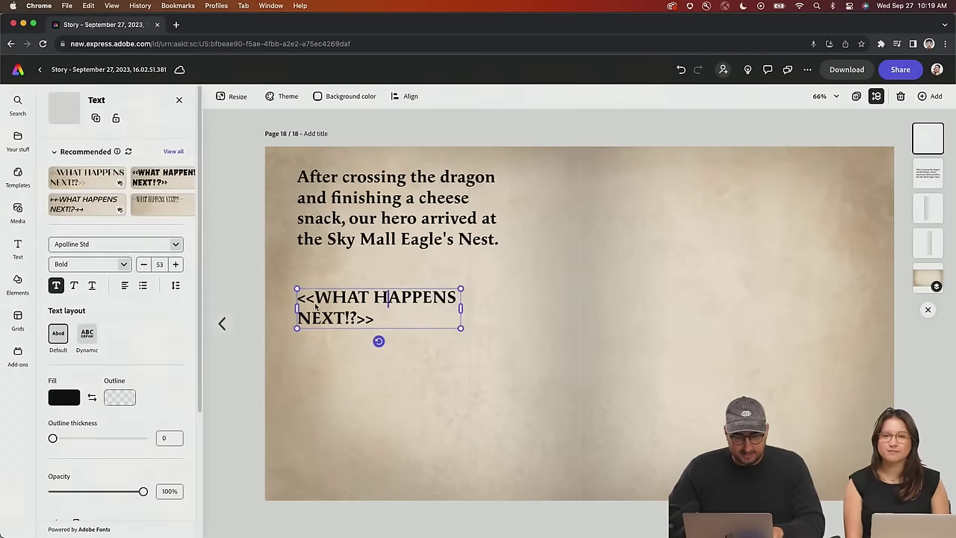
{"action": "key", "text": "super+a"}
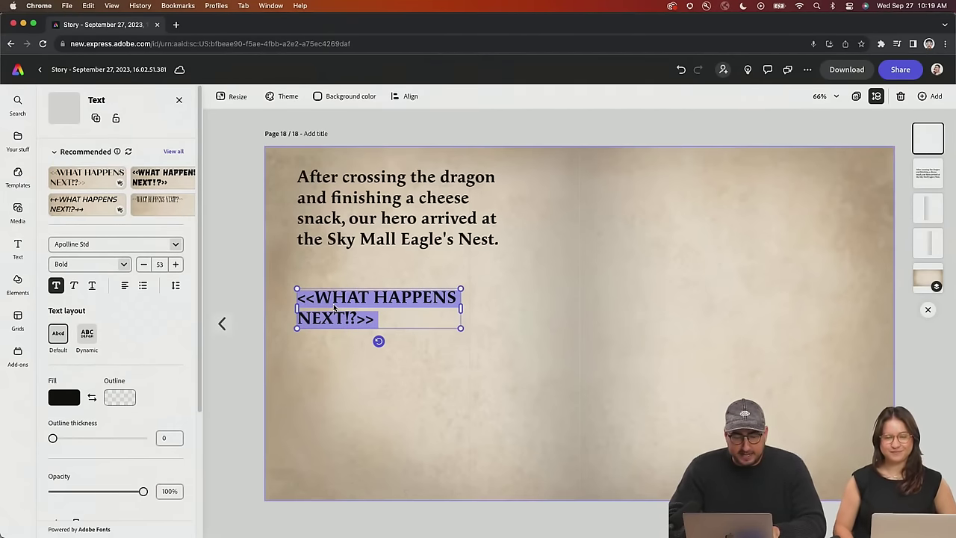
{"action": "type", "text": "He was sudd"}
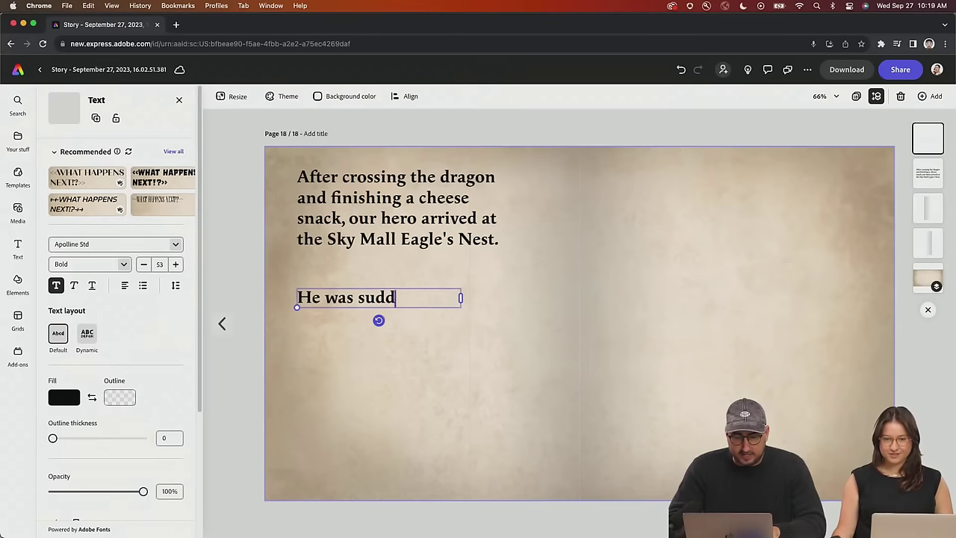
{"action": "type", "text": "enly sw"}
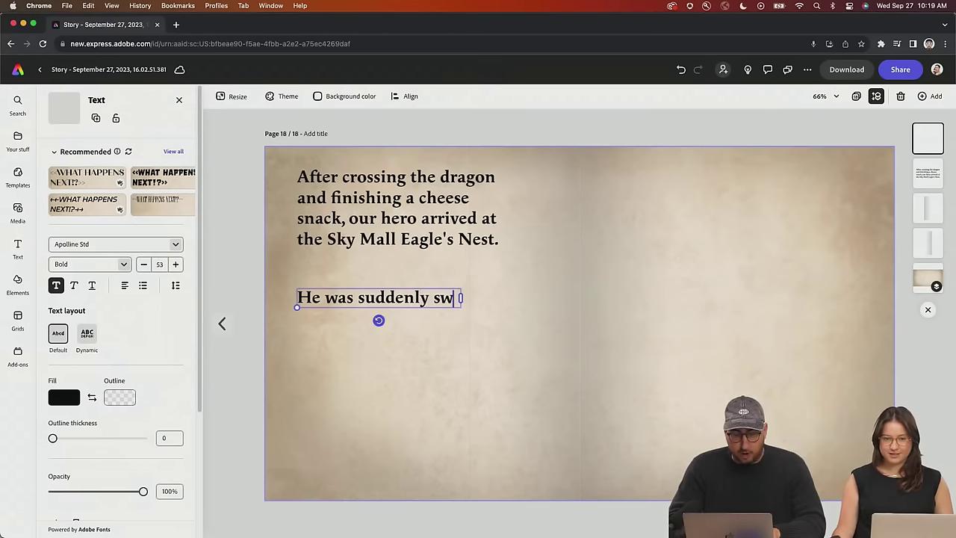
{"action": "type", "text": "allowed who"}
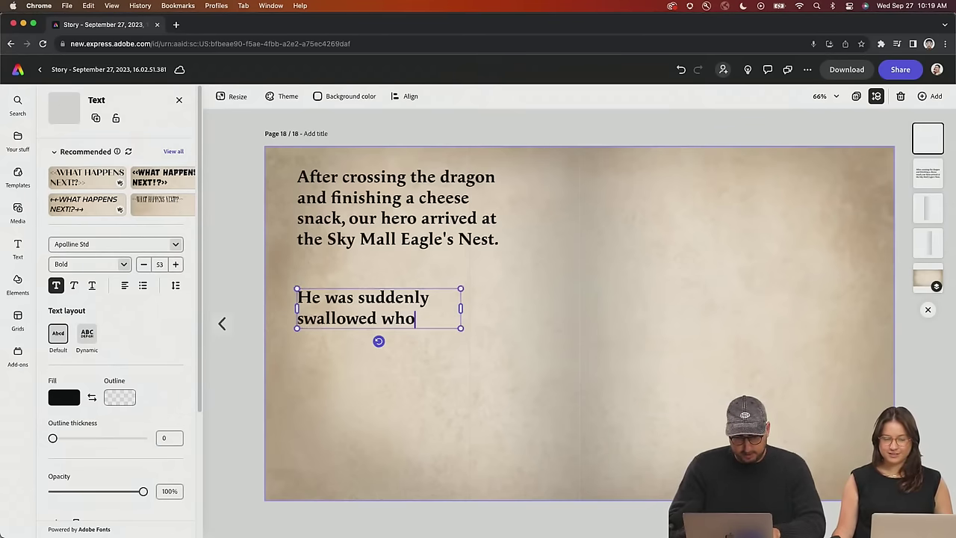
{"action": "type", "text": "le by an eag"}
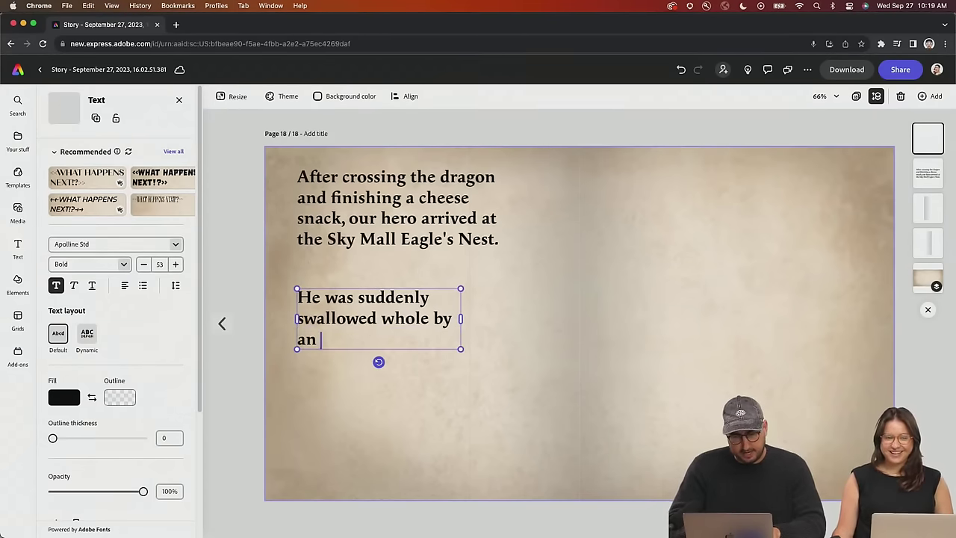
{"action": "type", "text": "le"}
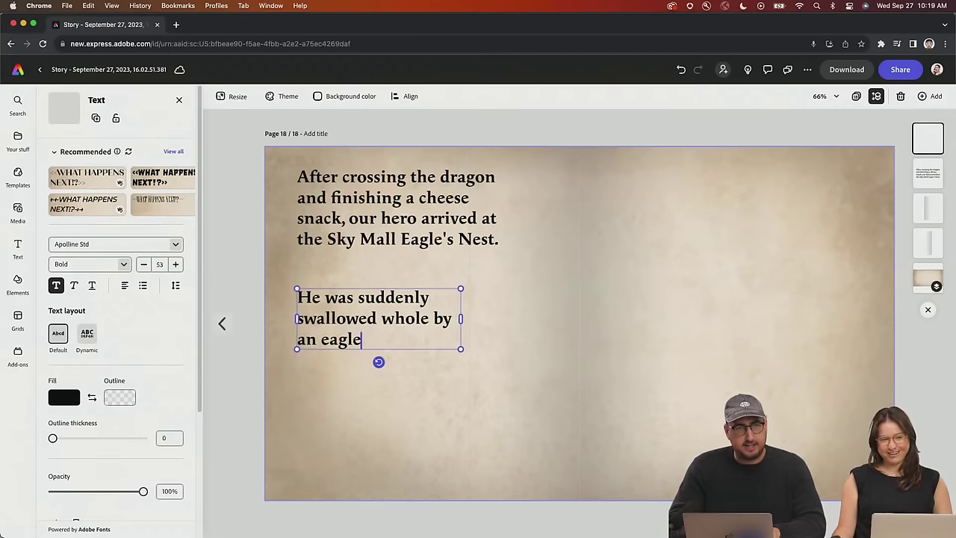
Continue the second paragraph after "eagle" with ". Traveling down to the giant eagle's stomach where he suddenly saw..."
{"action": "type", "text": ". Tr"}
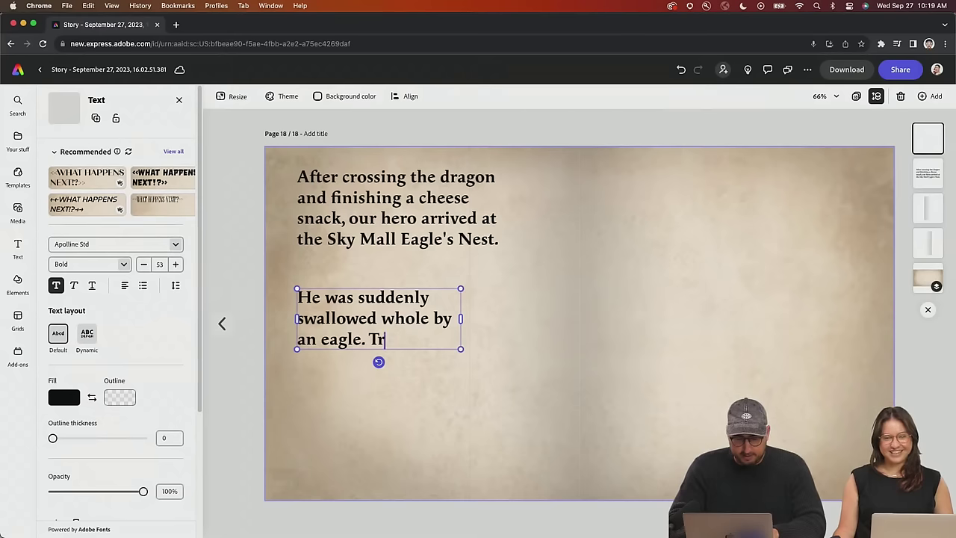
{"action": "type", "text": "aveling down to "}
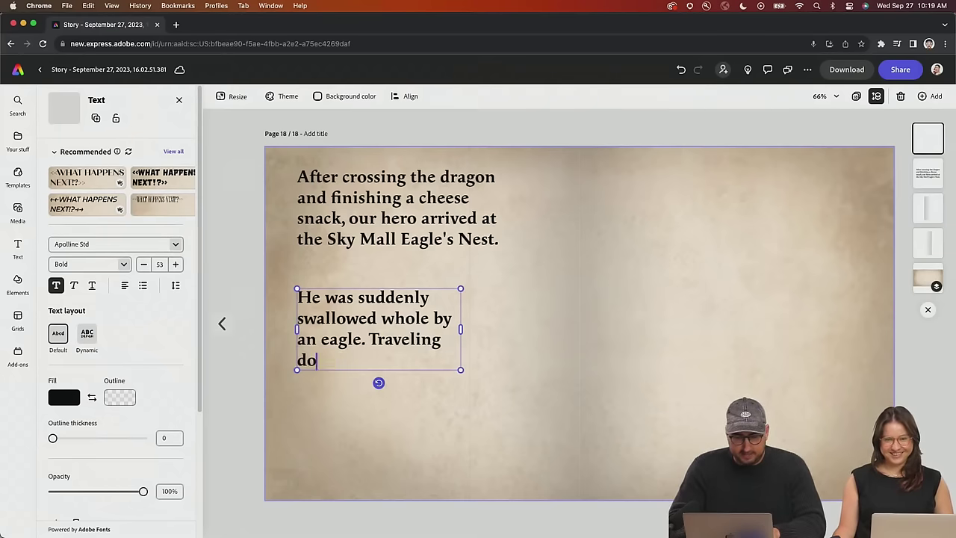
{"action": "type", "text": "t"}
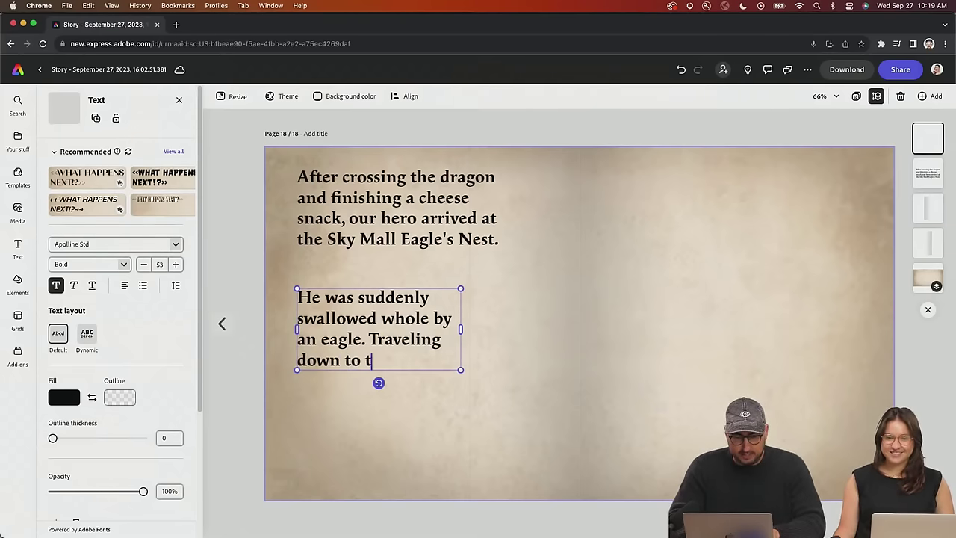
{"action": "type", "text": "he giant eag"}
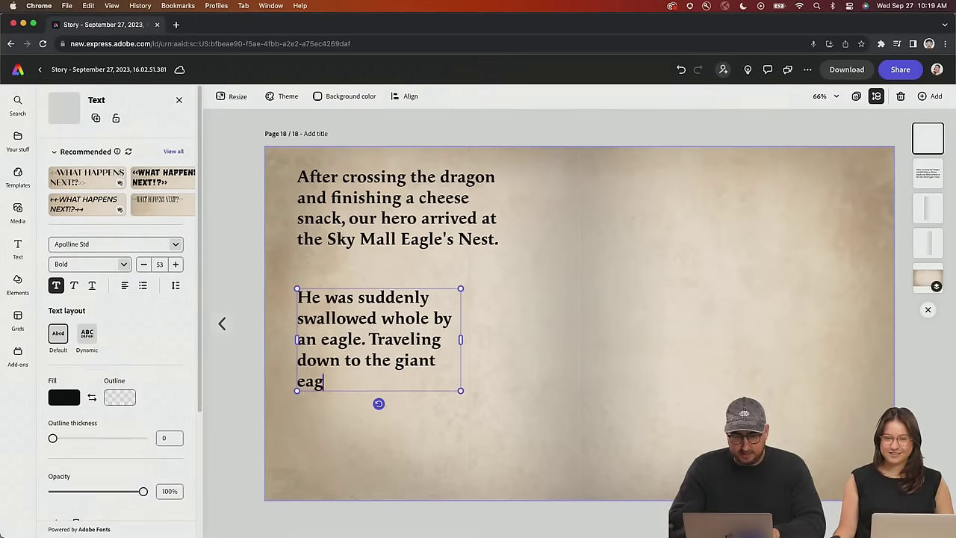
{"action": "type", "text": "le's stom"}
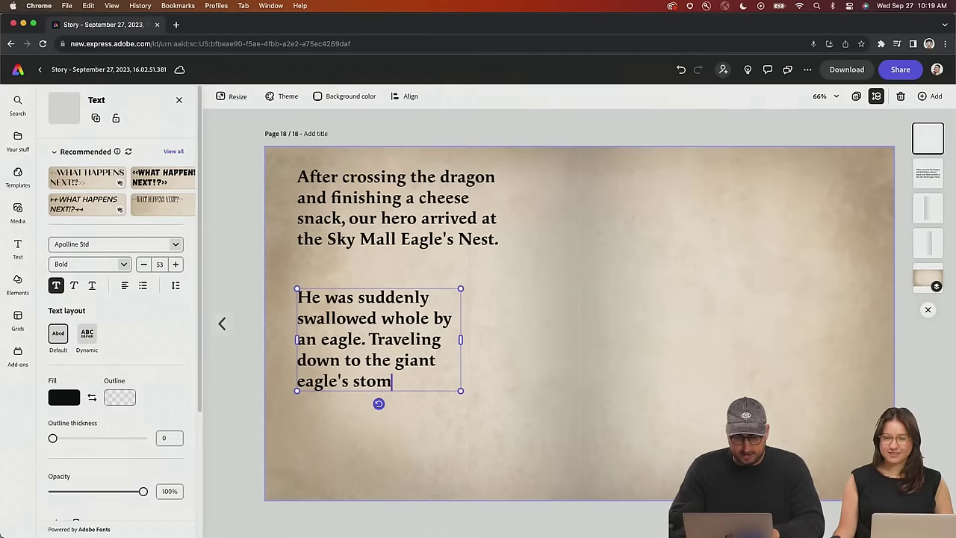
{"action": "type", "text": "ach where"}
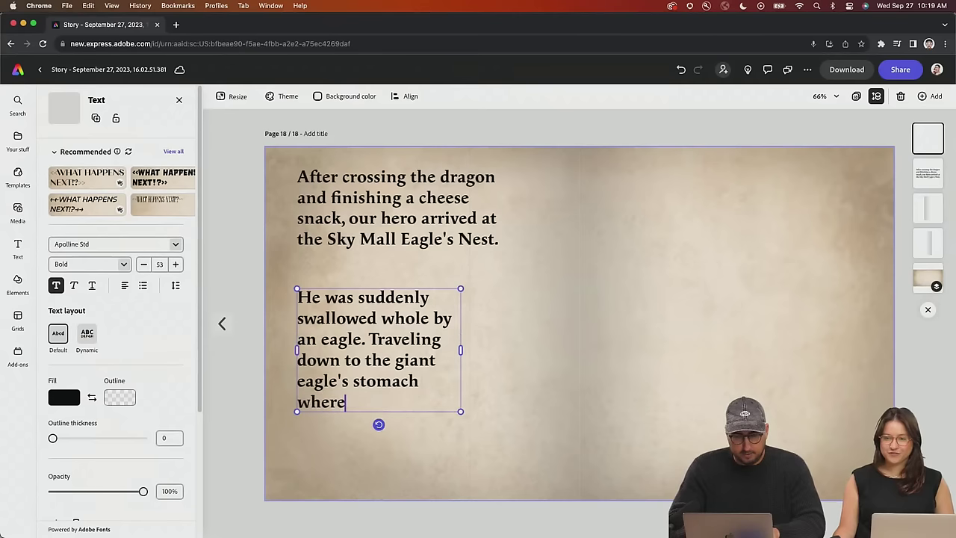
{"action": "type", "text": " he suddenly saw"}
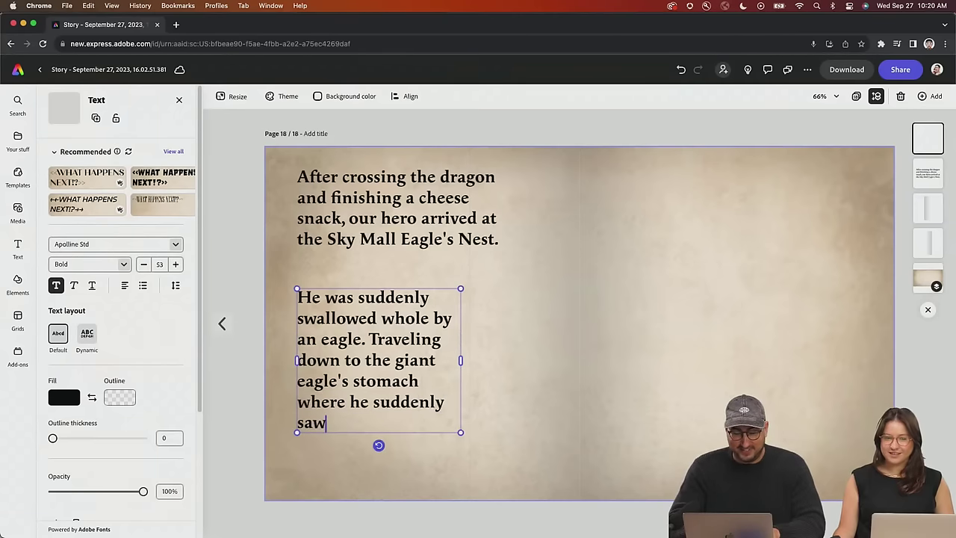
{"action": "type", "text": "..."}
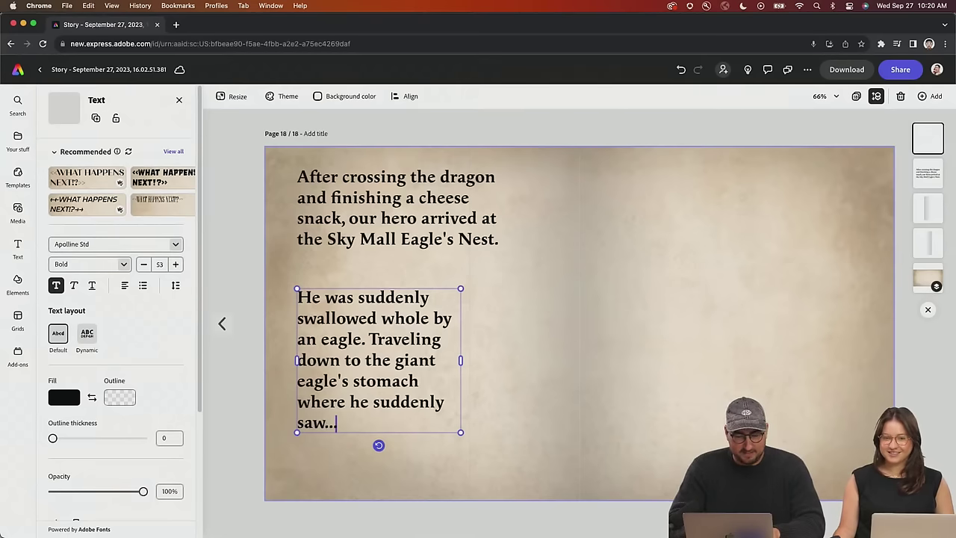
Replace the ellipsis after "saw" with "mice in a break dance battle." and widen the text box to match the paragraph above
{"action": "key", "text": "BackSpace"}
{"action": "key", "text": "BackSpace"}
{"action": "key", "text": "BackSpace"}
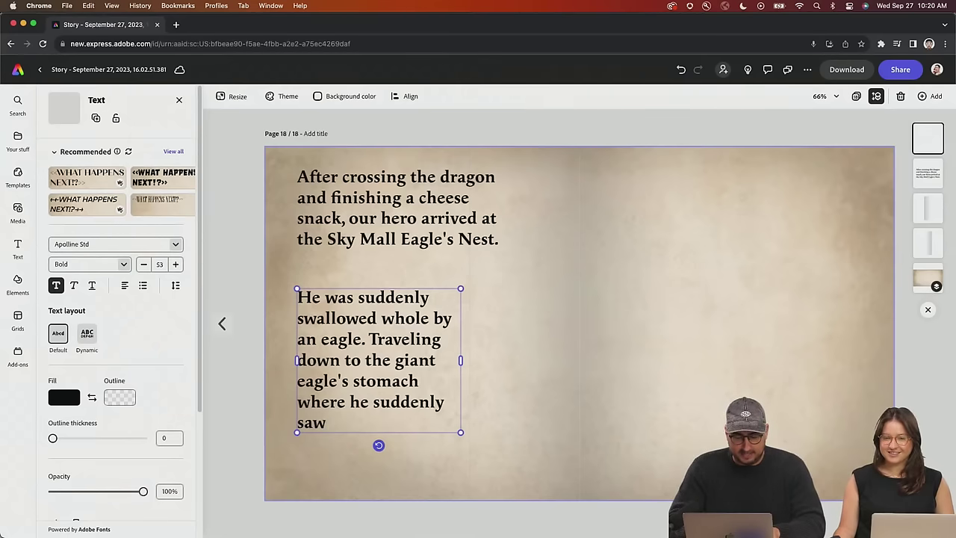
{"action": "type", "text": "<<"}
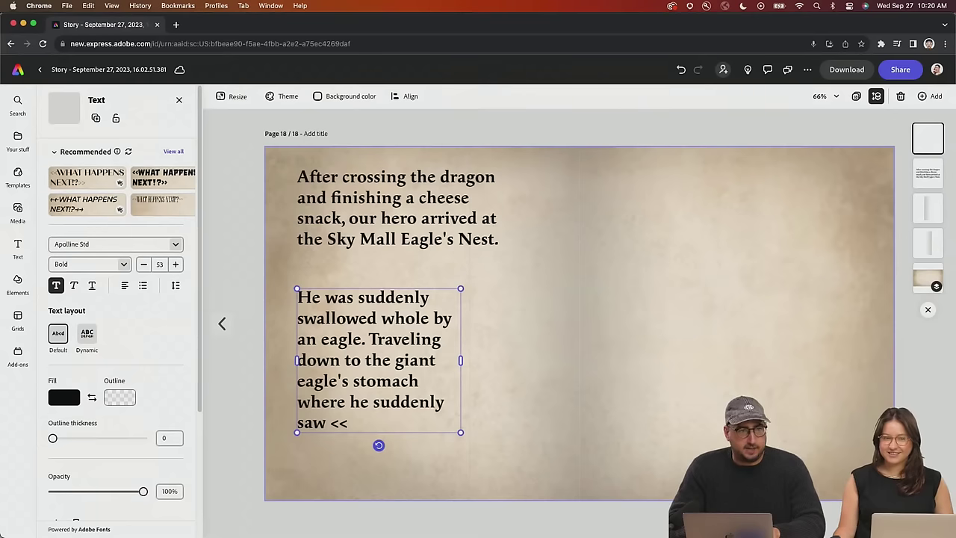
{"action": "key", "text": "BackSpace"}
{"action": "key", "text": "BackSpace"}
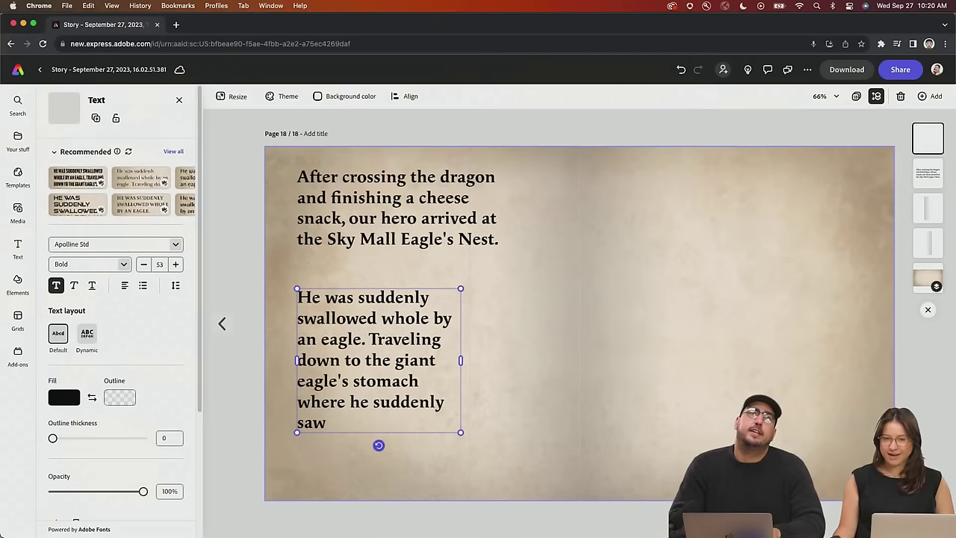
{"action": "type", "text": "mice in a "}
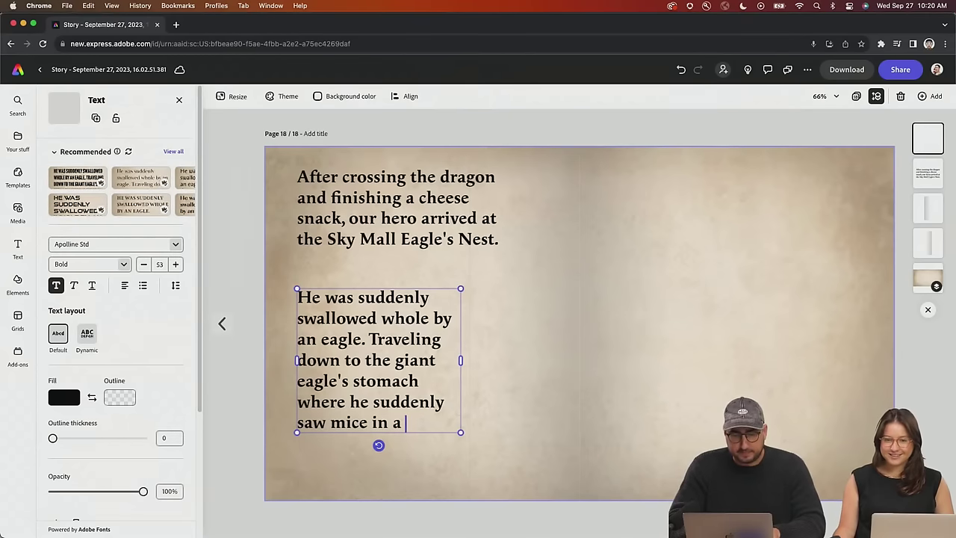
{"action": "type", "text": "break dance ba"}
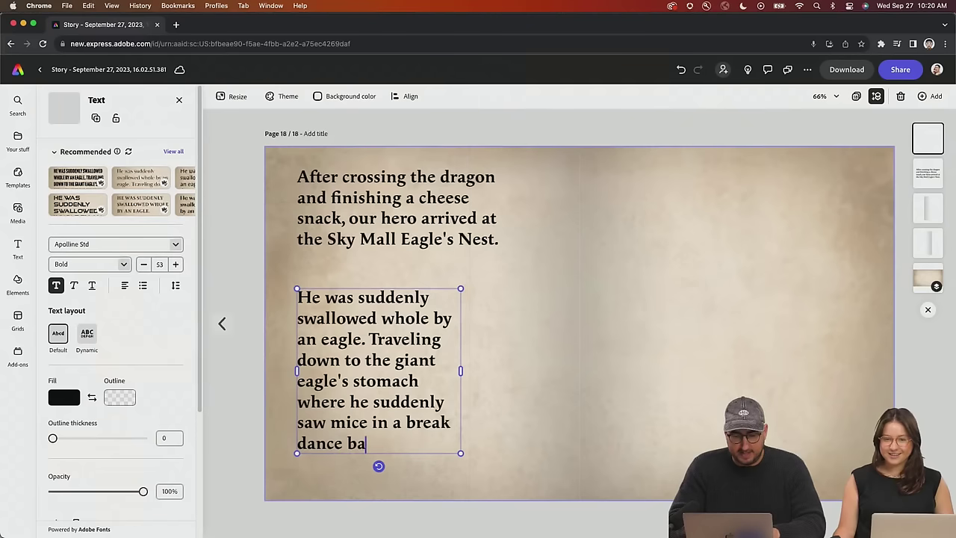
{"action": "type", "text": "ttle."}
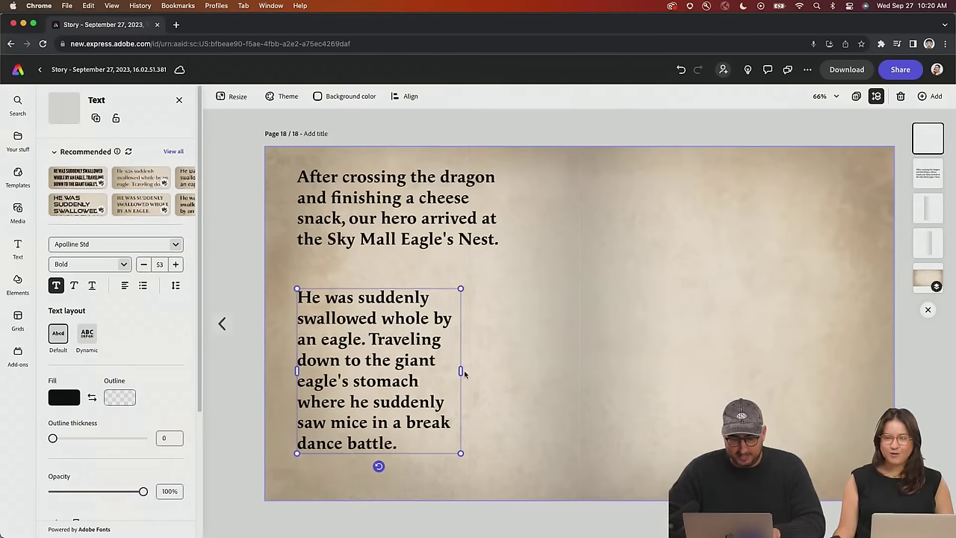
{"action": "left_click_drag", "start_coordinate": [460, 371], "coordinate": [499, 370]}
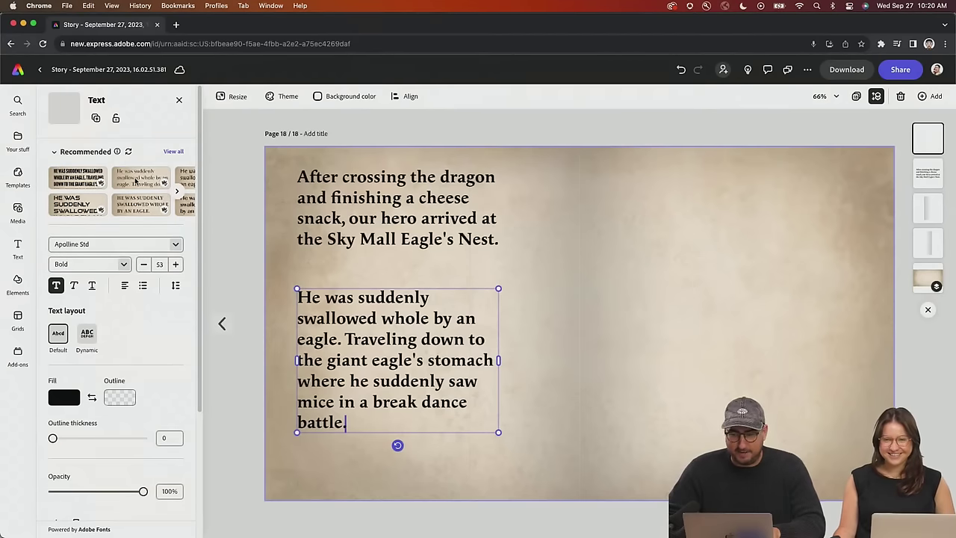
Start a text-to-image illustration on page 18 in the Portrait (3:4) size
{"action": "left_click", "coordinate": [18, 210]}
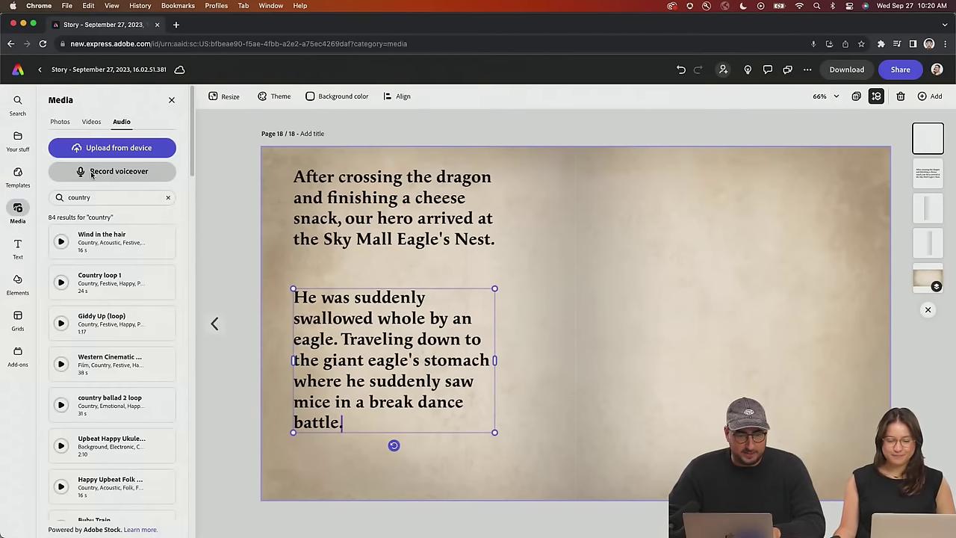
{"action": "left_click", "coordinate": [59, 122]}
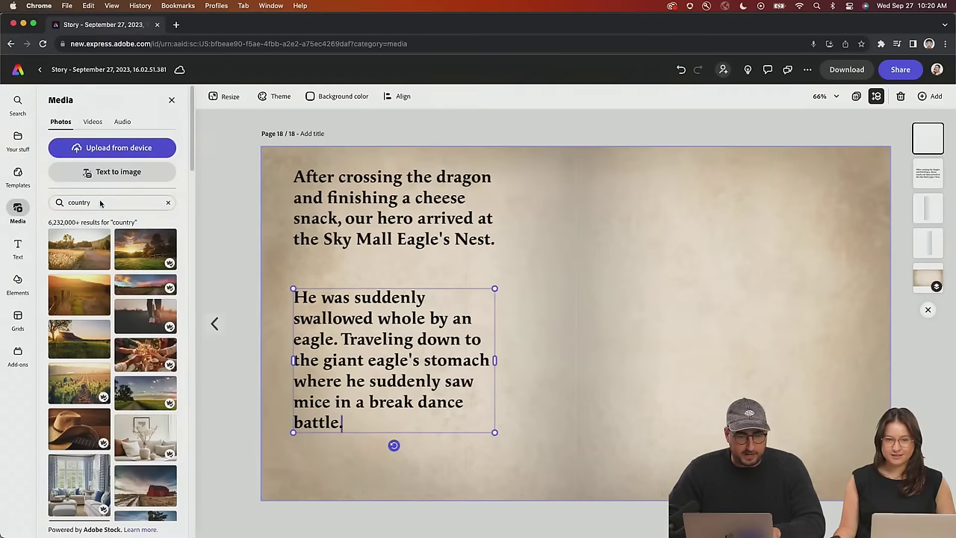
{"action": "left_click", "coordinate": [104, 202]}
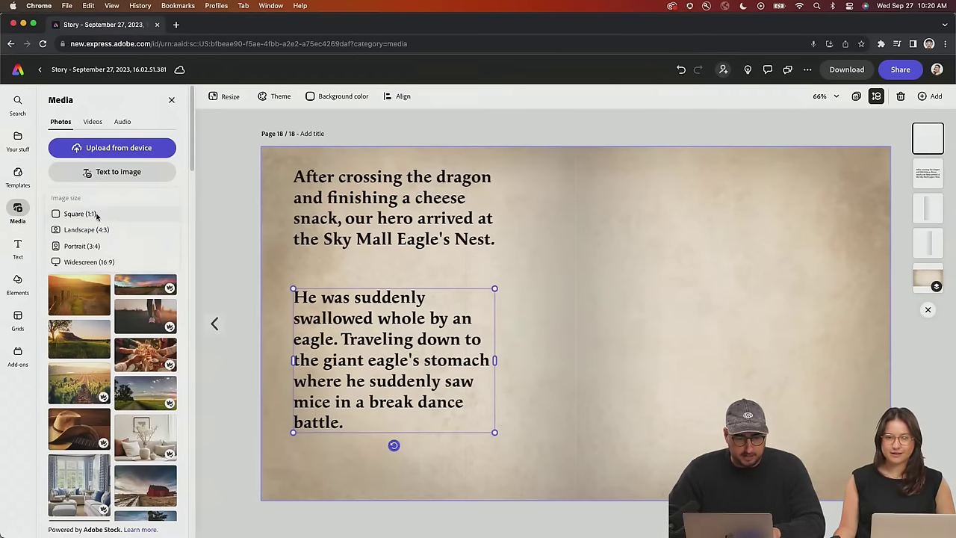
{"action": "left_click", "coordinate": [90, 246]}
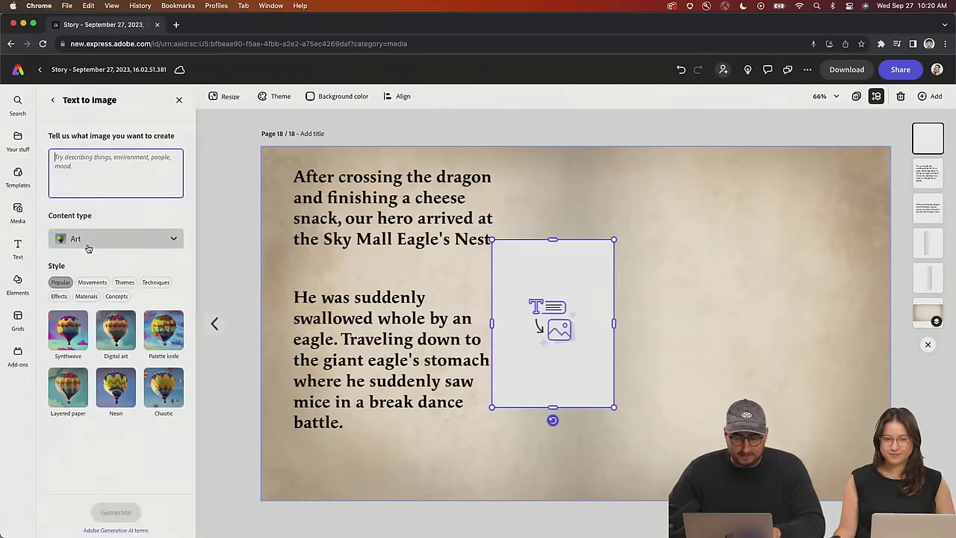
Generate the image from the prompt "mice break dancing in a cave made of meat, disco lights" with the Art content type
{"action": "left_click", "coordinate": [102, 176]}
{"action": "type", "text": "m"}
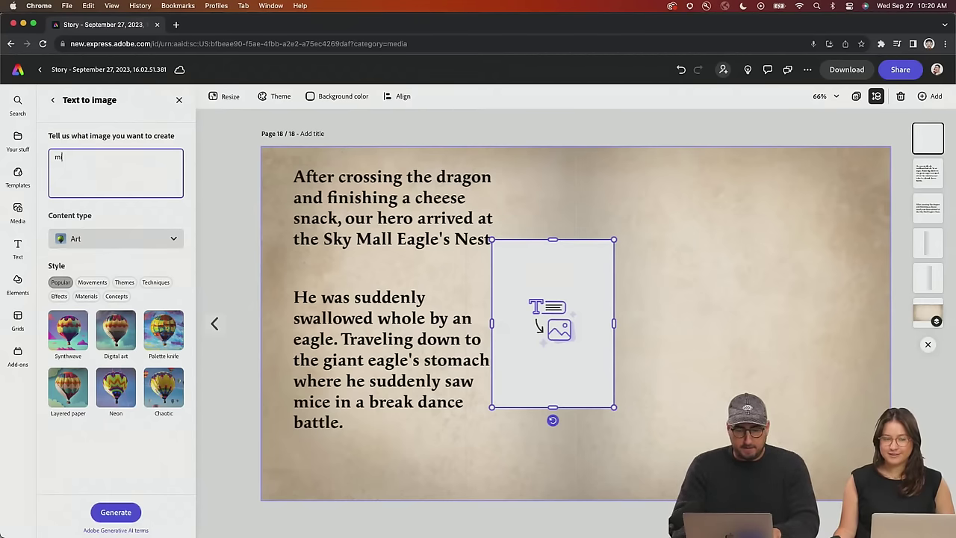
{"action": "type", "text": "ice b"}
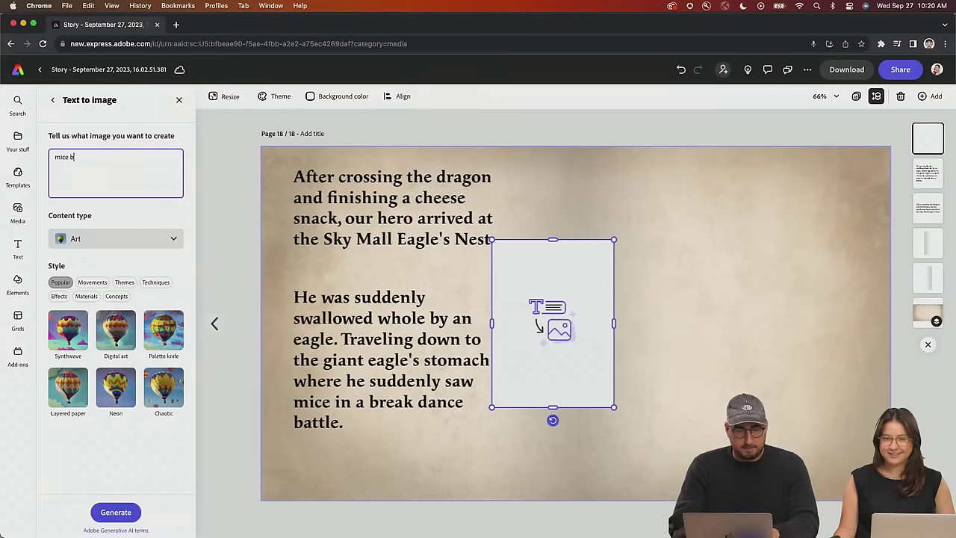
{"action": "type", "text": "reak dancing in"}
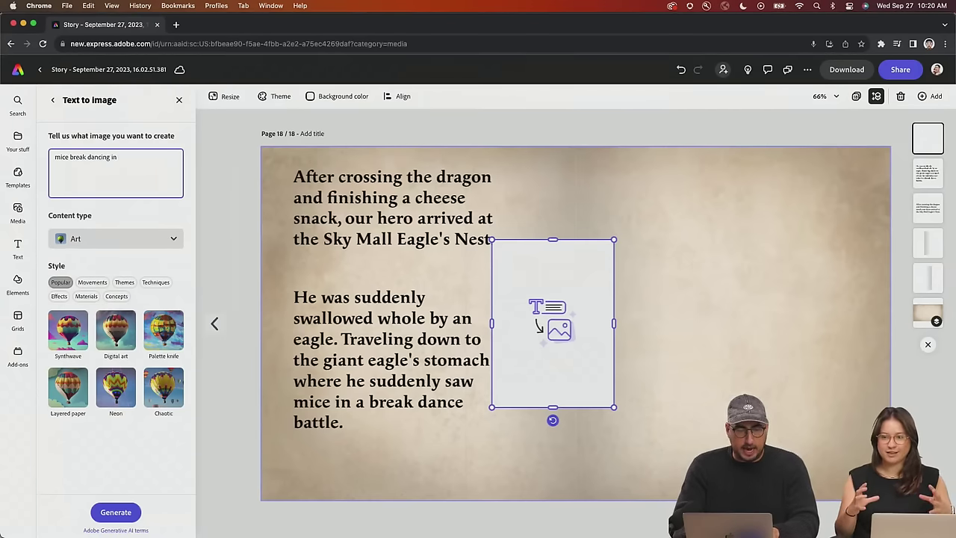
{"action": "type", "text": " a cave ma"}
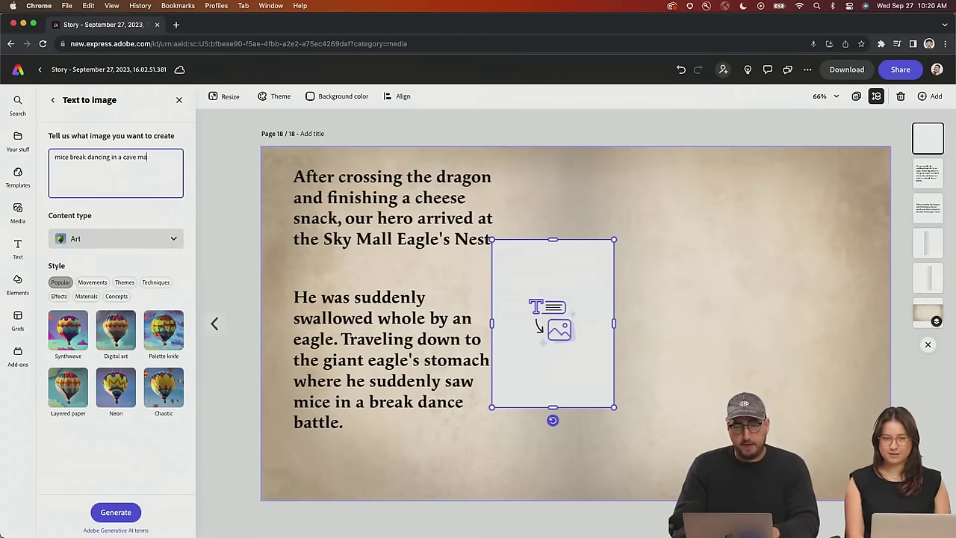
{"action": "type", "text": "de of meat"}
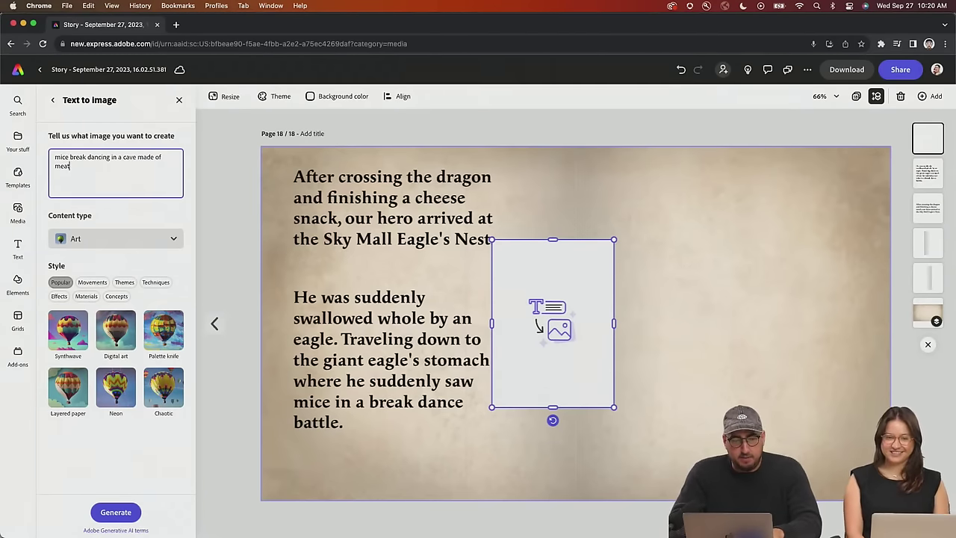
{"action": "type", "text": "wit"}
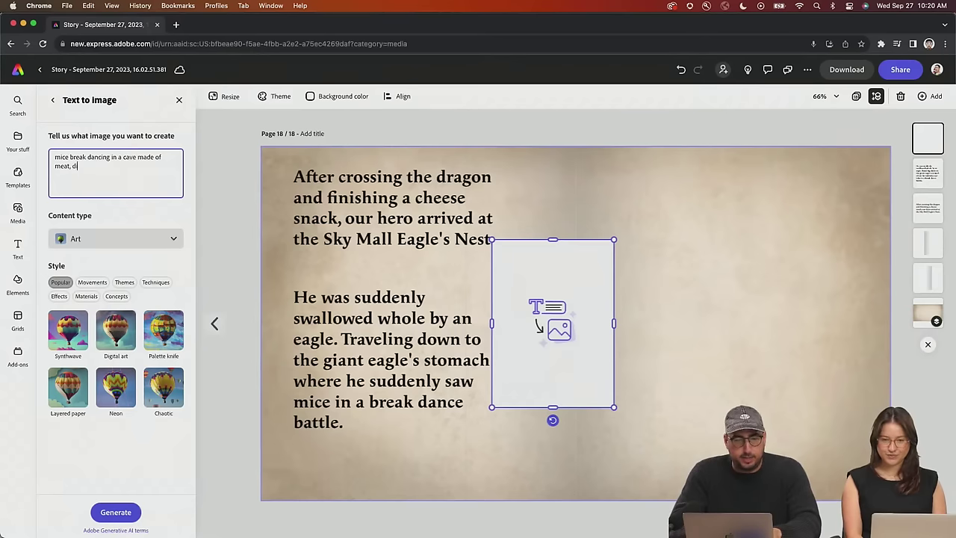
{"action": "type", "text": " lights"}
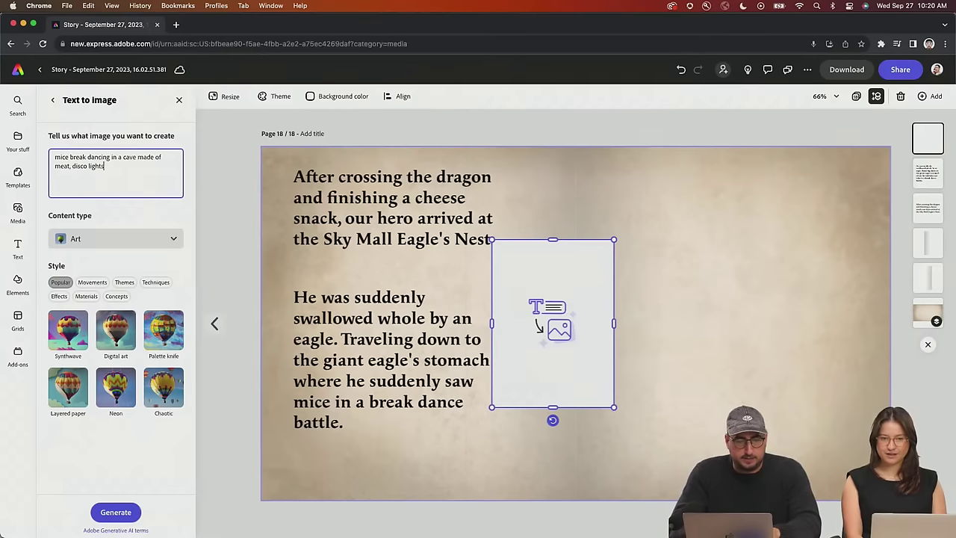
{"action": "key", "text": "Return"}
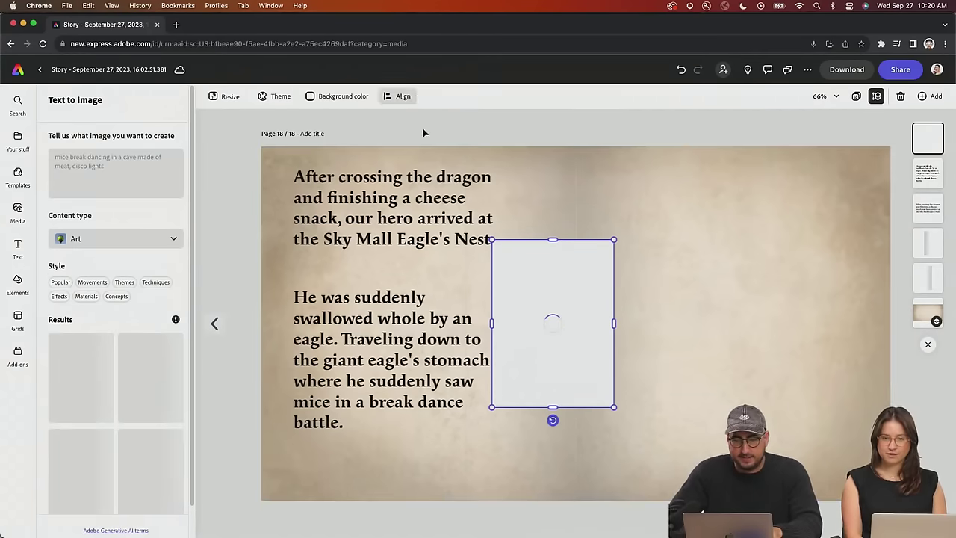
Enlarge the illustration to nearly the page's height and compare the generated variations, choosing the one with outstretched arms under a round white light
{"action": "left_click_drag", "start_coordinate": [613, 239], "coordinate": [670, 162]}
{"action": "left_click_drag", "start_coordinate": [491, 407], "coordinate": [426, 468]}
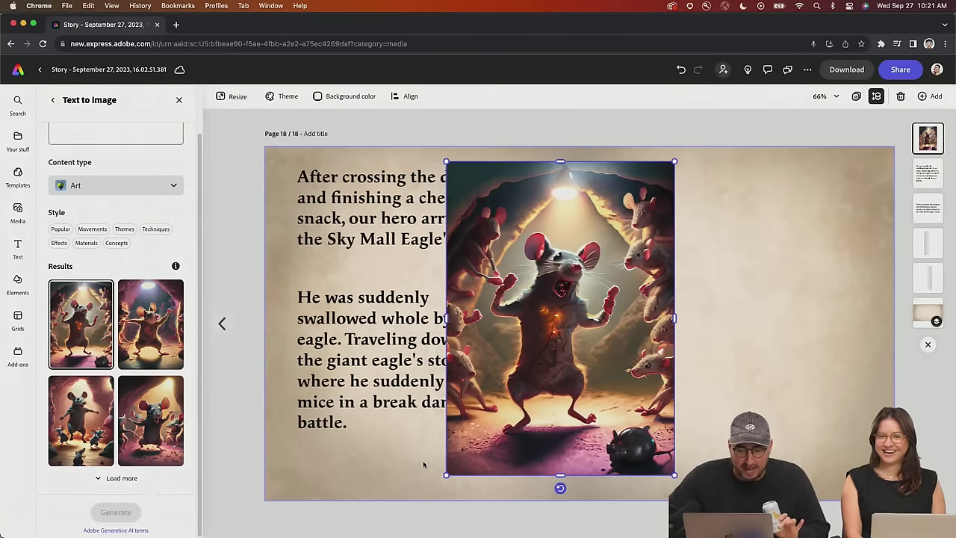
{"action": "left_click", "coordinate": [163, 326]}
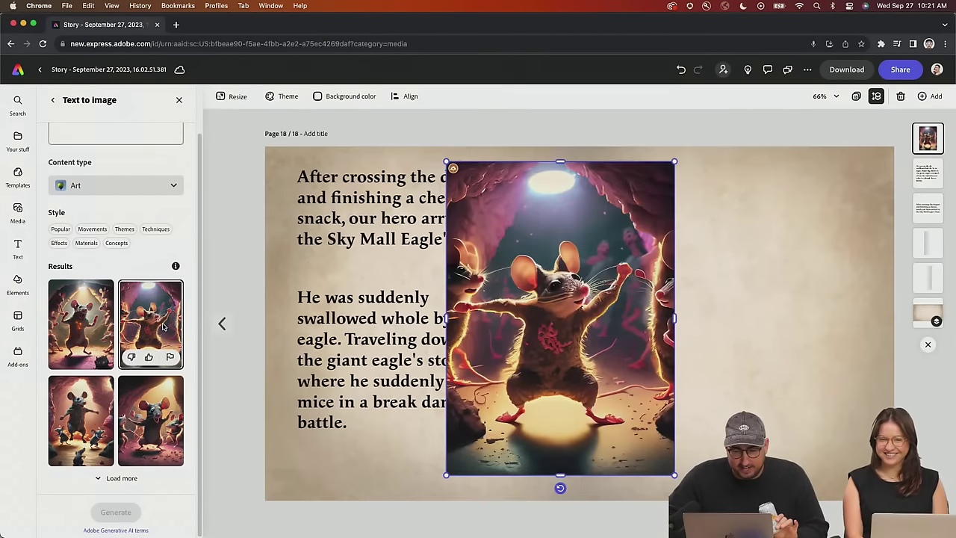
{"action": "left_click", "coordinate": [83, 405]}
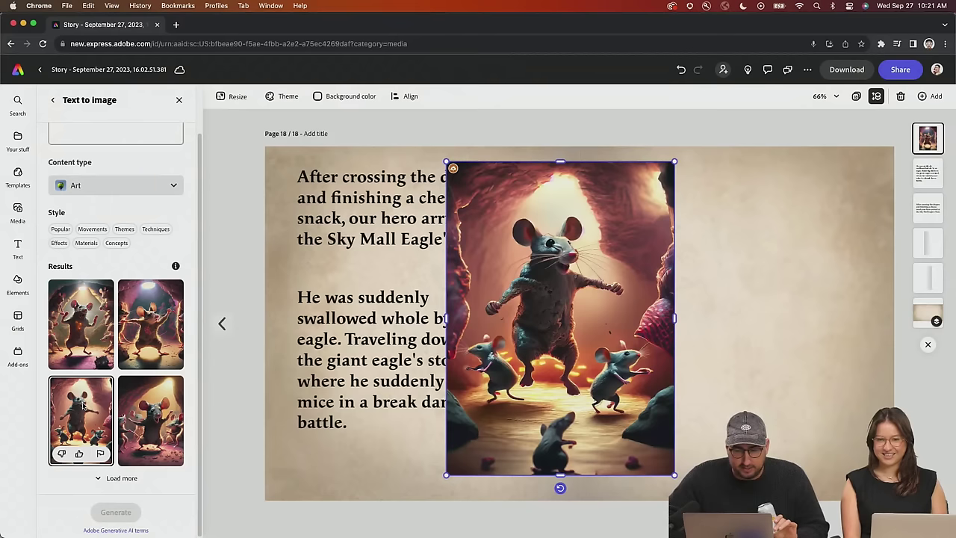
{"action": "left_click", "coordinate": [169, 402]}
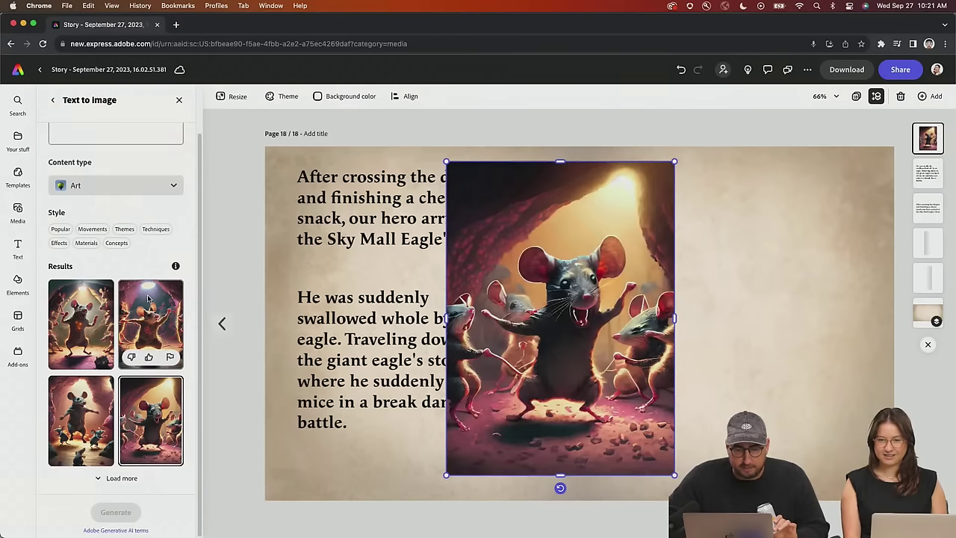
{"action": "left_click", "coordinate": [148, 299]}
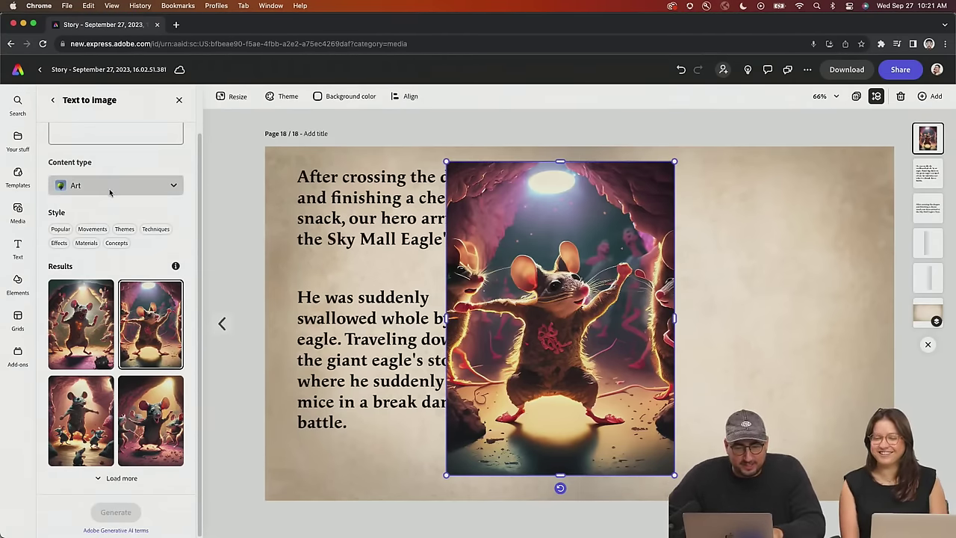
Change the prompt to "mice break dancing in a wet cave, disco lights" and generate new images
{"action": "scroll", "coordinate": [118, 195], "scroll_direction": "up", "scroll_amount": 2}
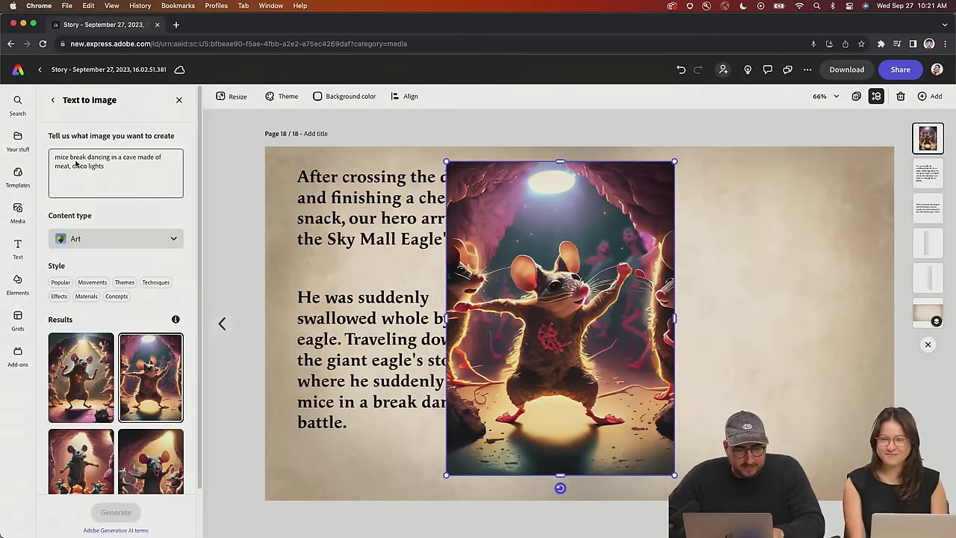
{"action": "left_click_drag", "start_coordinate": [73, 166], "coordinate": [55, 166]}
{"action": "key", "text": "BackSpace"}
{"action": "key", "text": "BackSpace"}
{"action": "key", "text": "BackSpace"}
{"action": "key", "text": "BackSpace"}
{"action": "key", "text": "BackSpace"}
{"action": "key", "text": "BackSpace"}
{"action": "key", "text": "BackSpace"}
{"action": "key", "text": "BackSpace"}
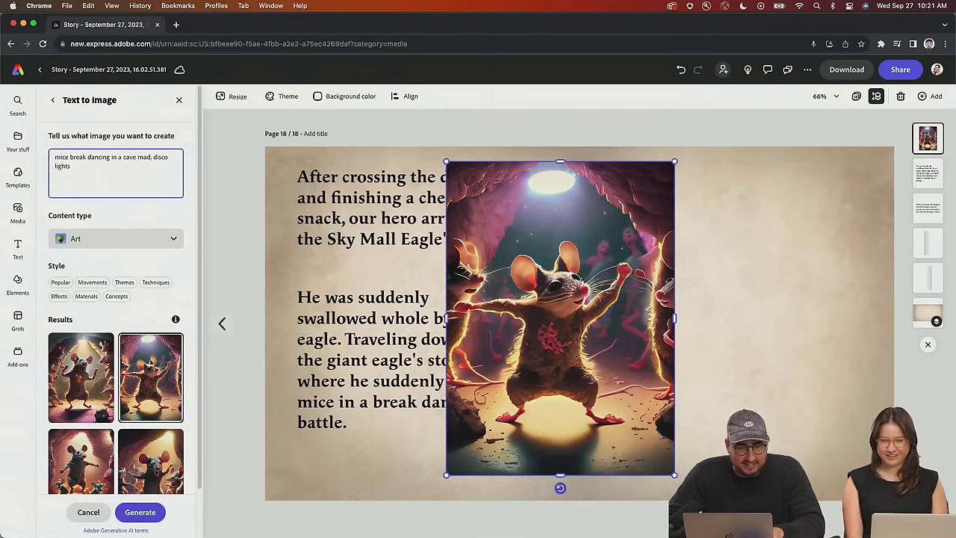
{"action": "type", "text": ","}
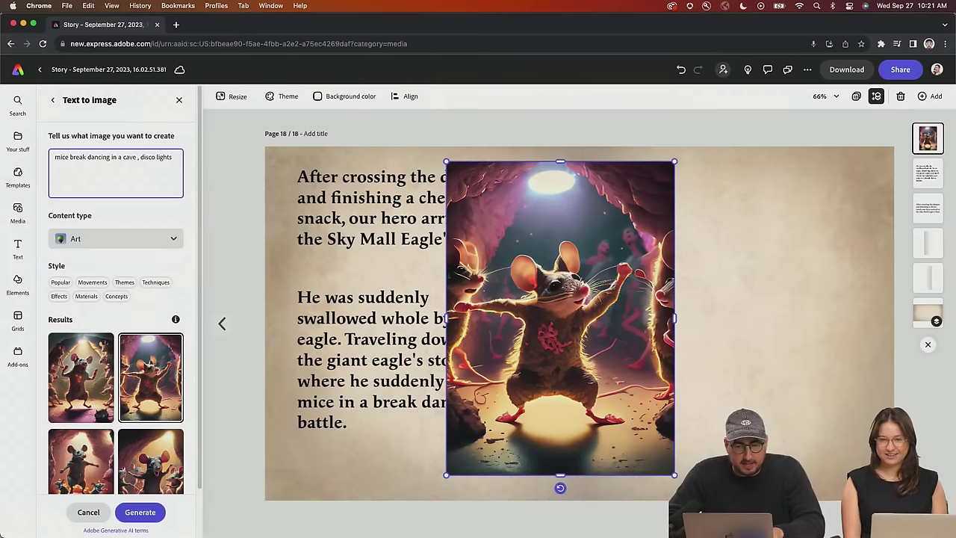
{"action": "key", "text": "Left"}
{"action": "key", "text": "BackSpace"}
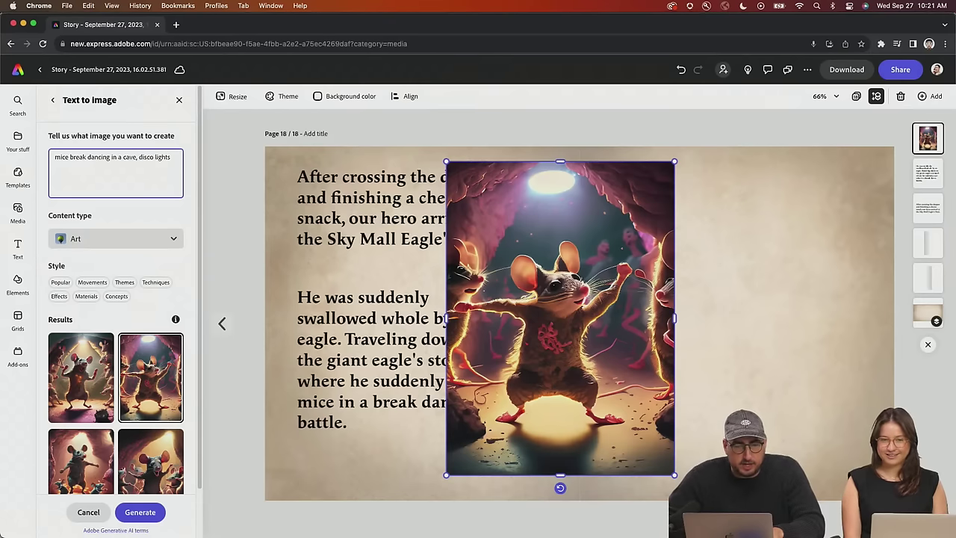
{"action": "type", "text": "wet"}
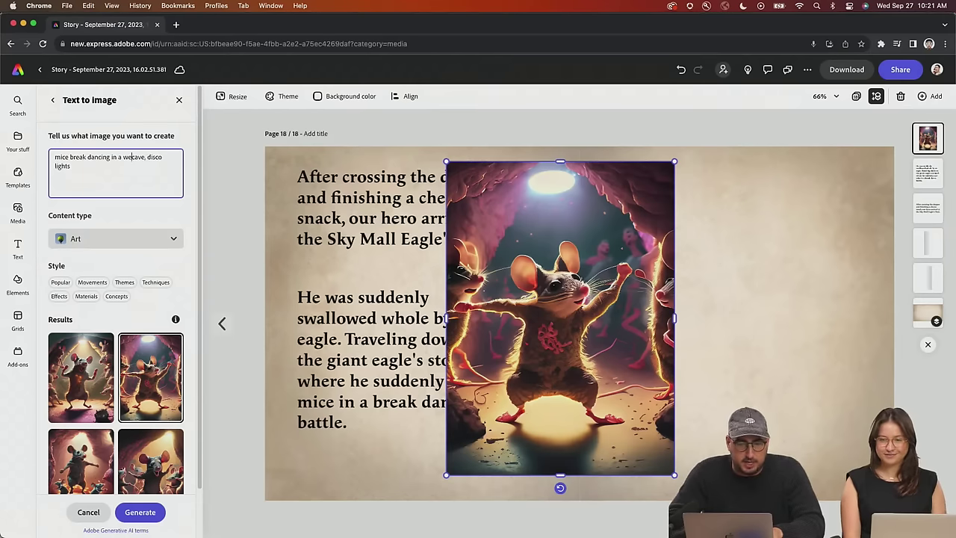
{"action": "key", "text": "Return"}
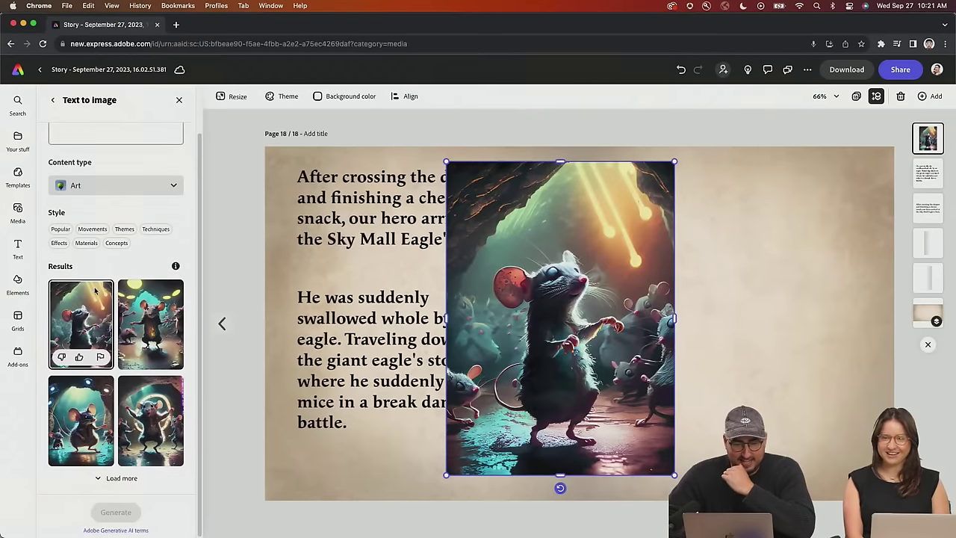
Preview the second, third and fourth wet-cave variations on the page and load more results
{"action": "mouse_move", "coordinate": [142, 288]}
{"action": "left_click", "coordinate": [147, 304]}
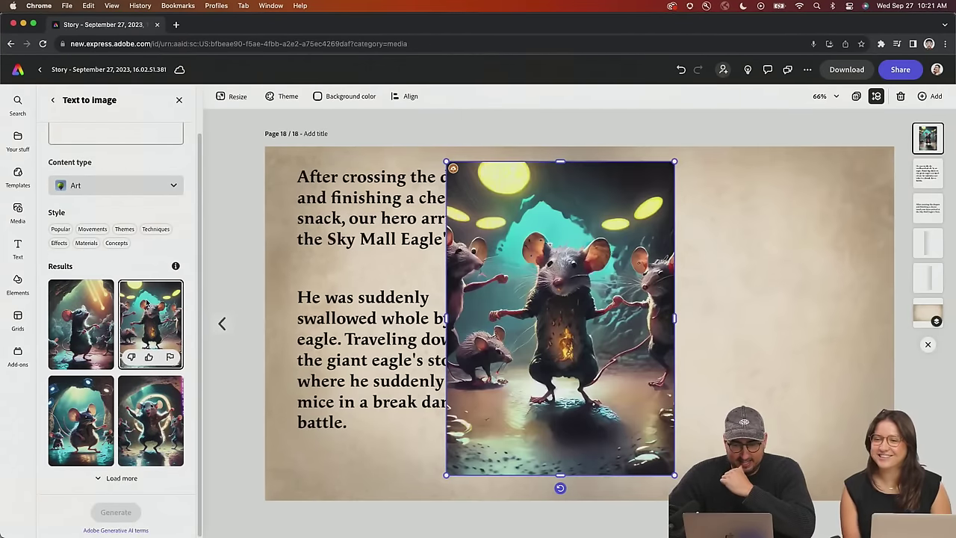
{"action": "left_click", "coordinate": [86, 412]}
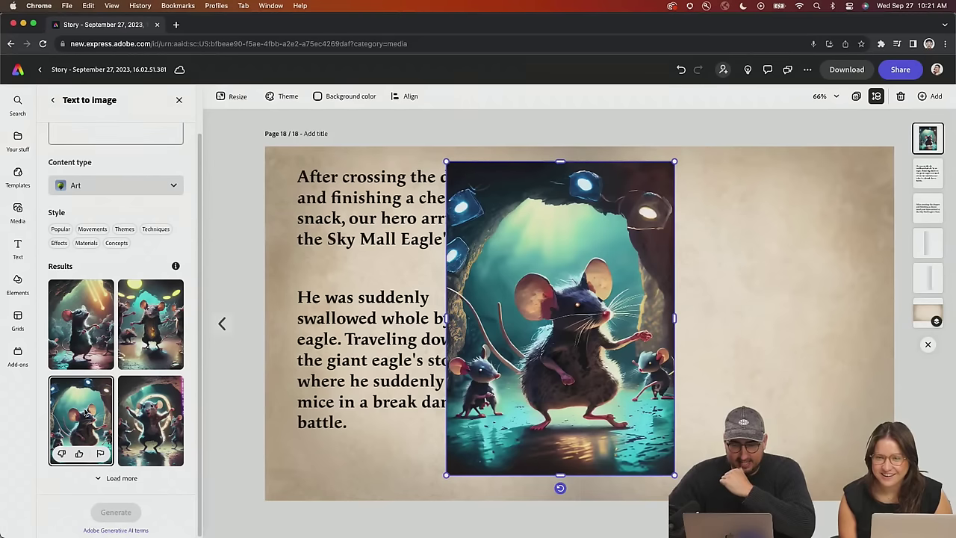
{"action": "left_click", "coordinate": [163, 416]}
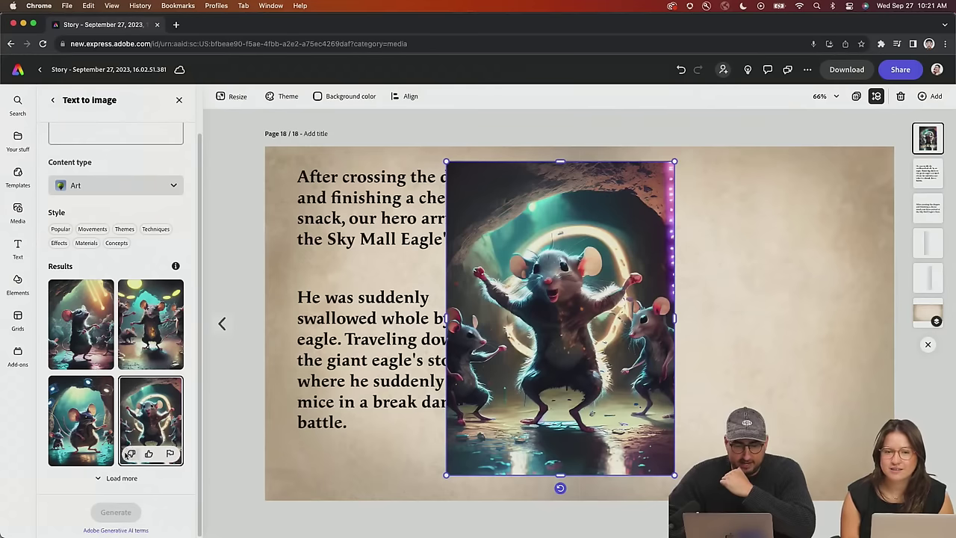
{"action": "left_click", "coordinate": [118, 478]}
Change the prompt to "mice break dancing in a cave made of bacon, disco lights" and generate new images
{"action": "scroll", "coordinate": [114, 286], "scroll_direction": "up", "scroll_amount": 2}
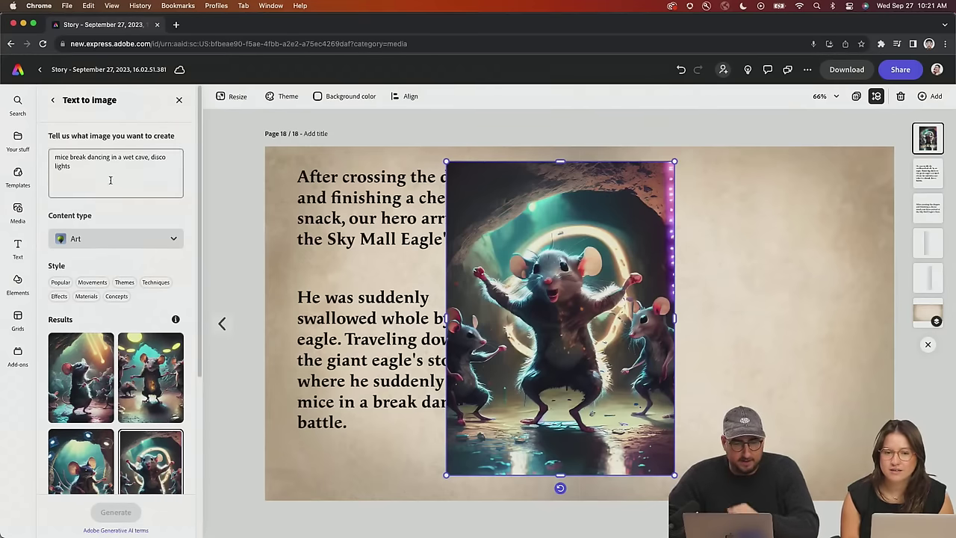
{"action": "double_click", "coordinate": [128, 159]}
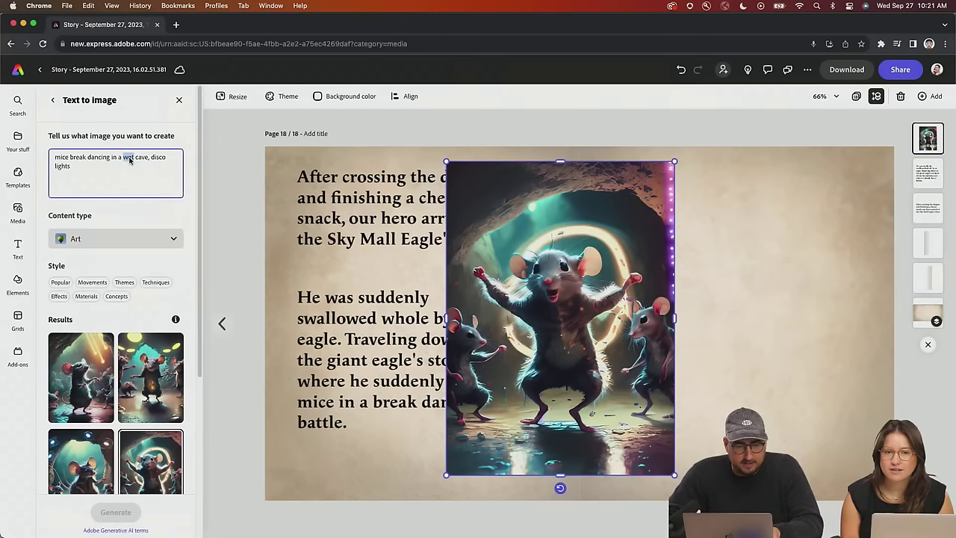
{"action": "key", "text": "BackSpace"}
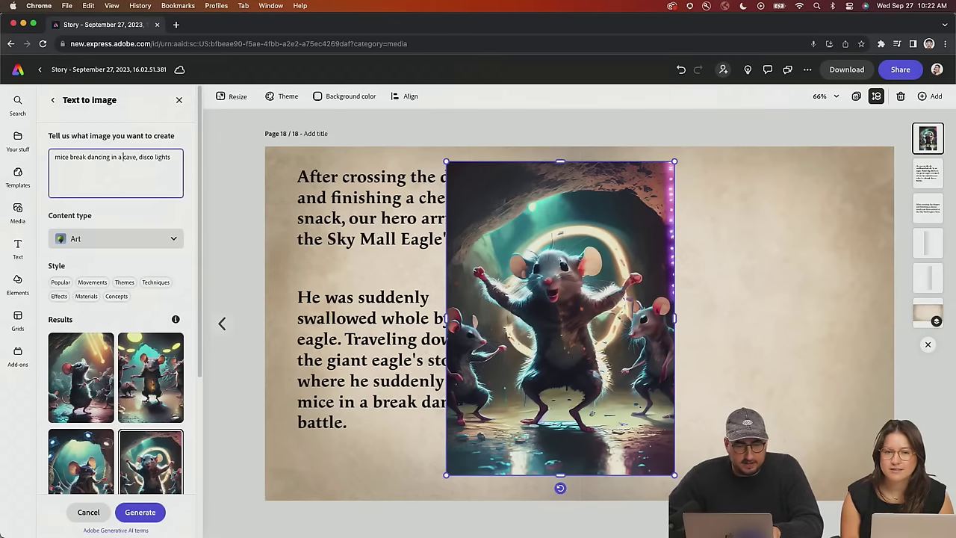
{"action": "scroll", "coordinate": [116, 314], "scroll_direction": "down", "scroll_amount": 3}
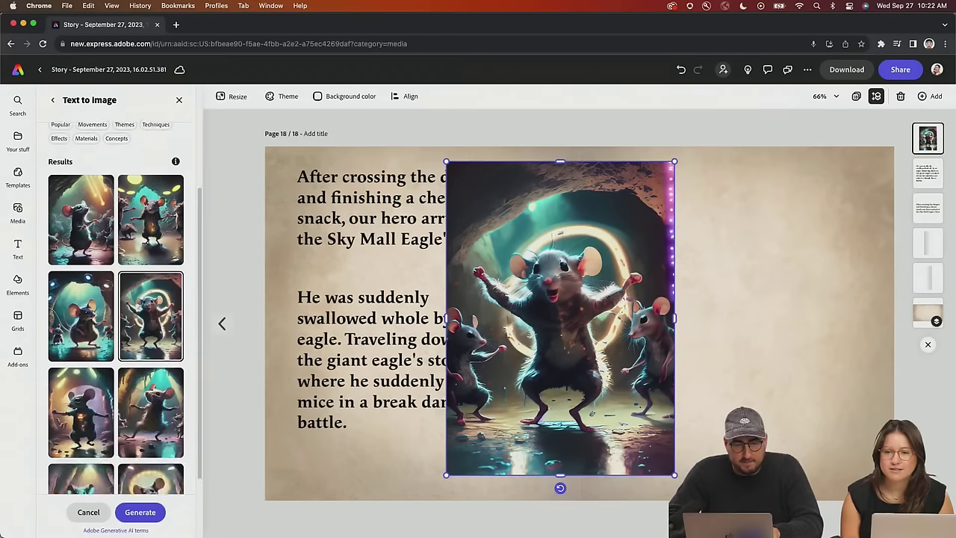
{"action": "left_click", "coordinate": [140, 511]}
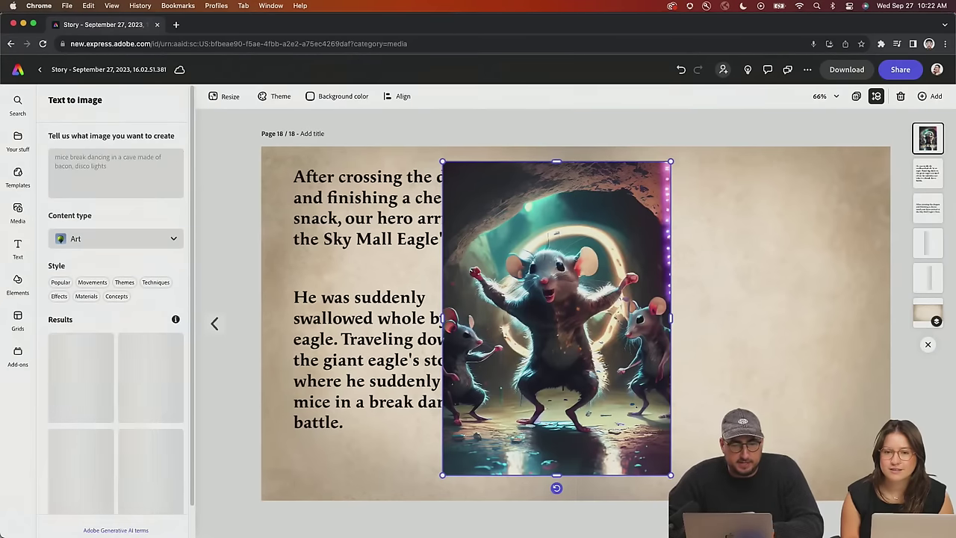
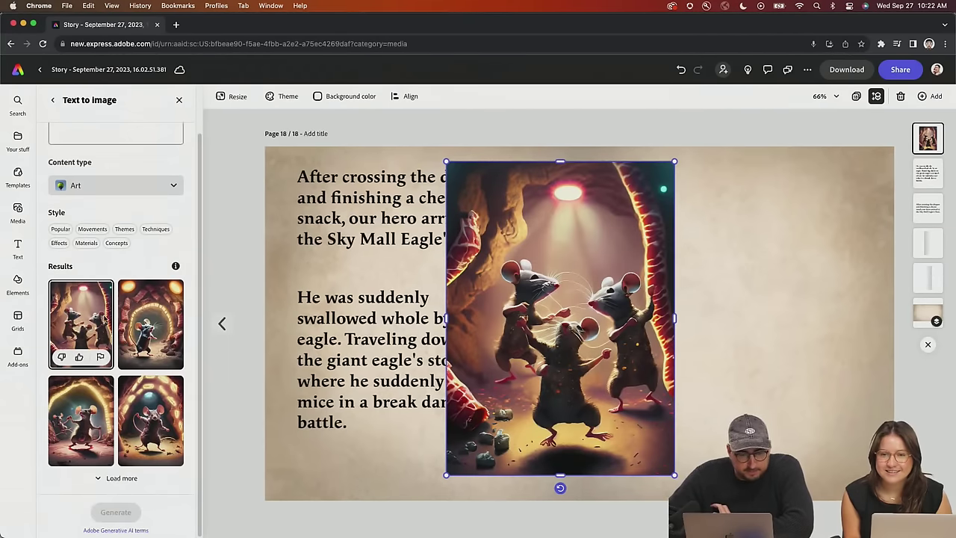
Compare the other bacon-cave variations on the page, selecting the fourth with the single mouse under glowing lights
{"action": "left_click", "coordinate": [144, 319]}
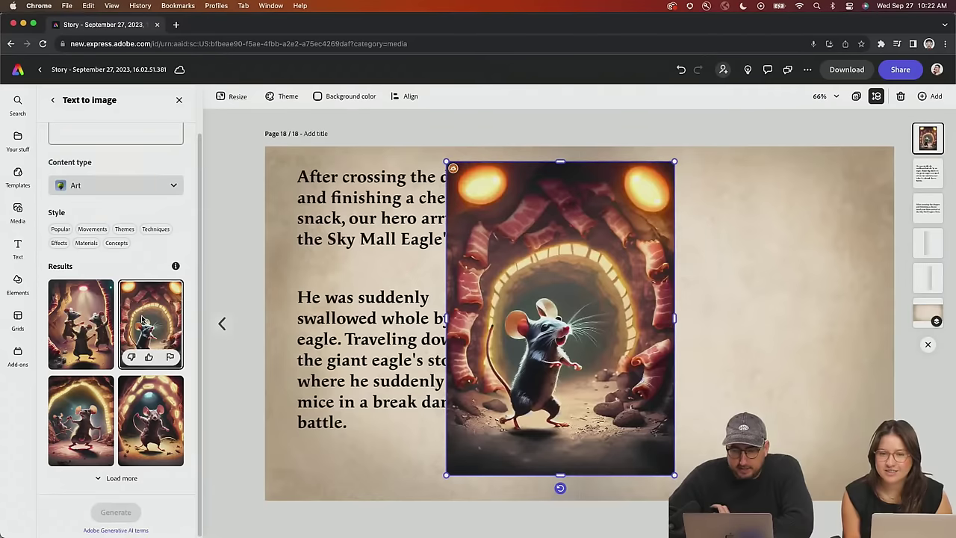
{"action": "left_click", "coordinate": [85, 407]}
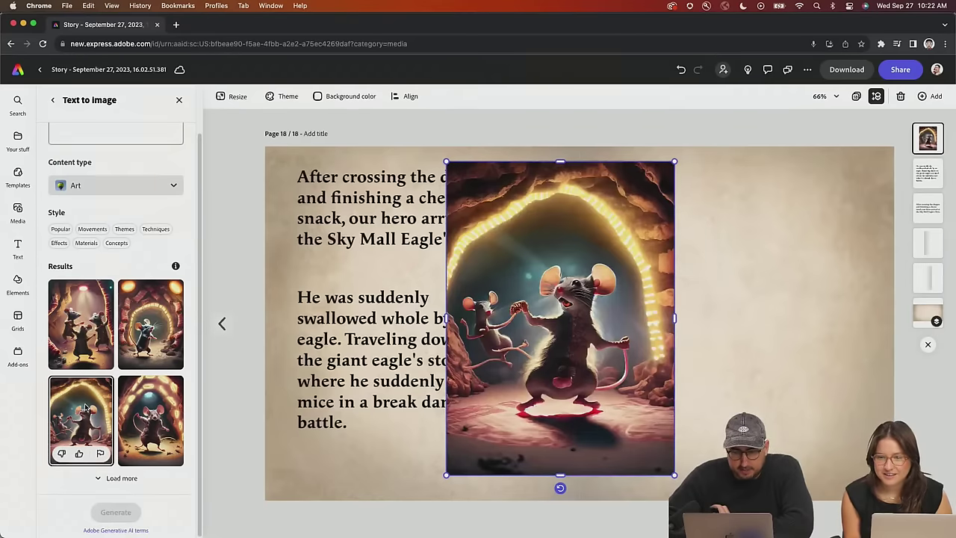
{"action": "left_click", "coordinate": [152, 406]}
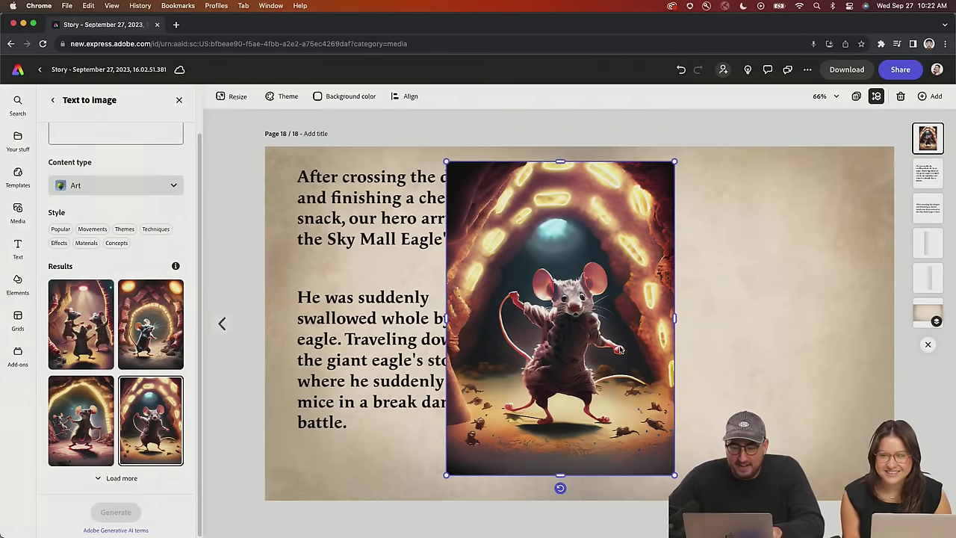
Place the mouse illustration on the right half of page 18 and record a voiceover for the page
{"action": "left_click_drag", "start_coordinate": [666, 346], "coordinate": [804, 349]}
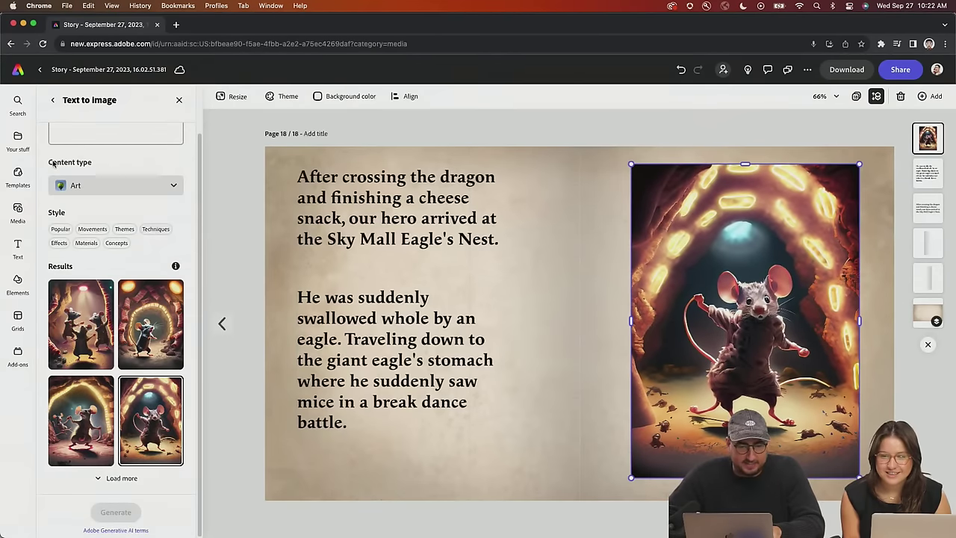
{"action": "left_click", "coordinate": [21, 209]}
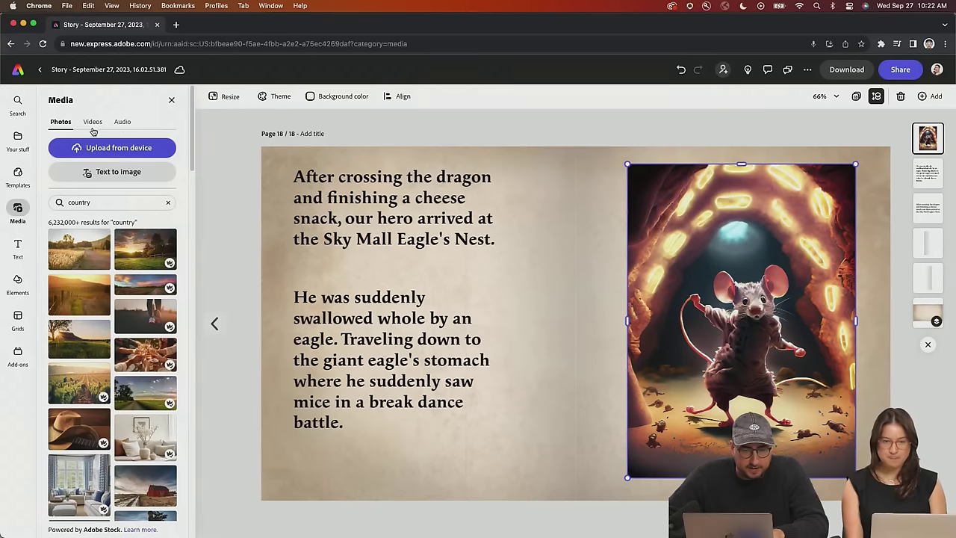
{"action": "left_click", "coordinate": [122, 122]}
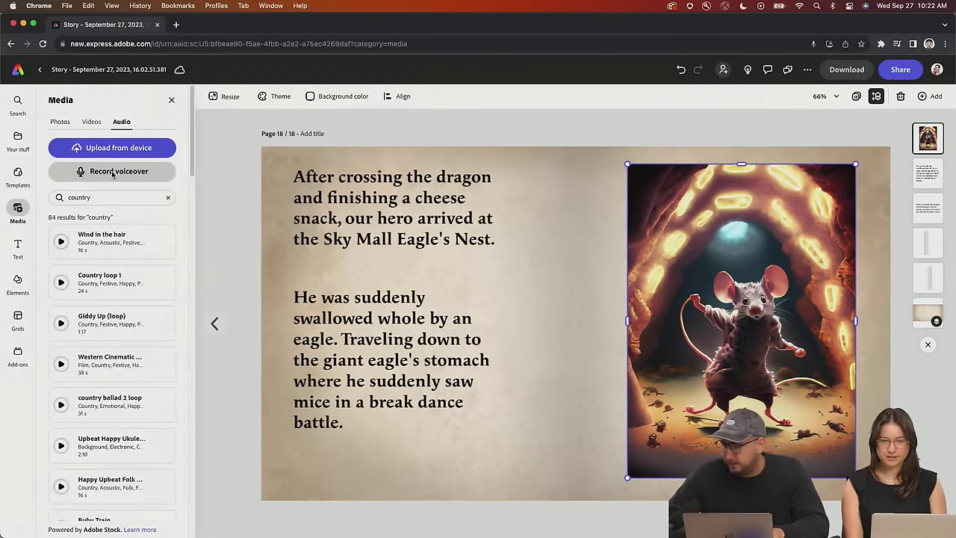
{"action": "left_click", "coordinate": [113, 173]}
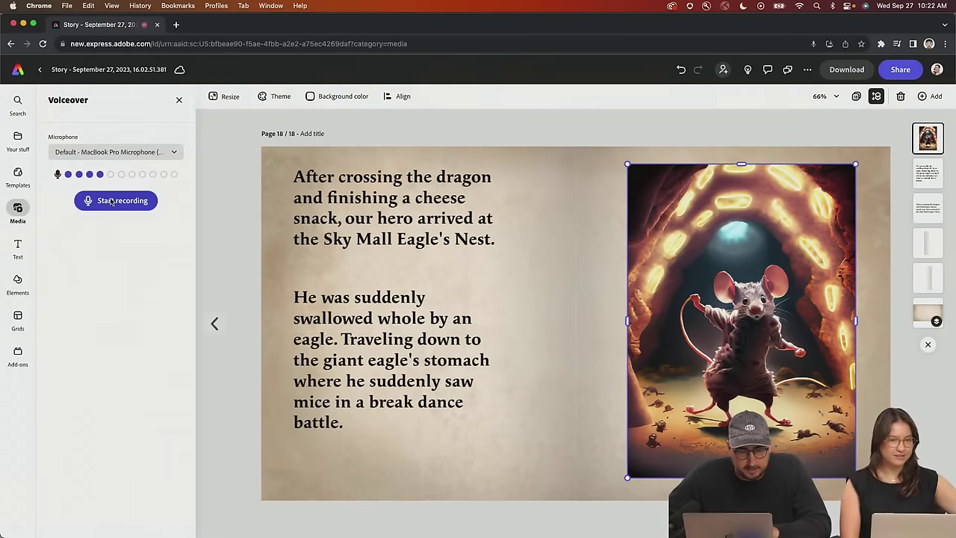
{"action": "left_click", "coordinate": [111, 200]}
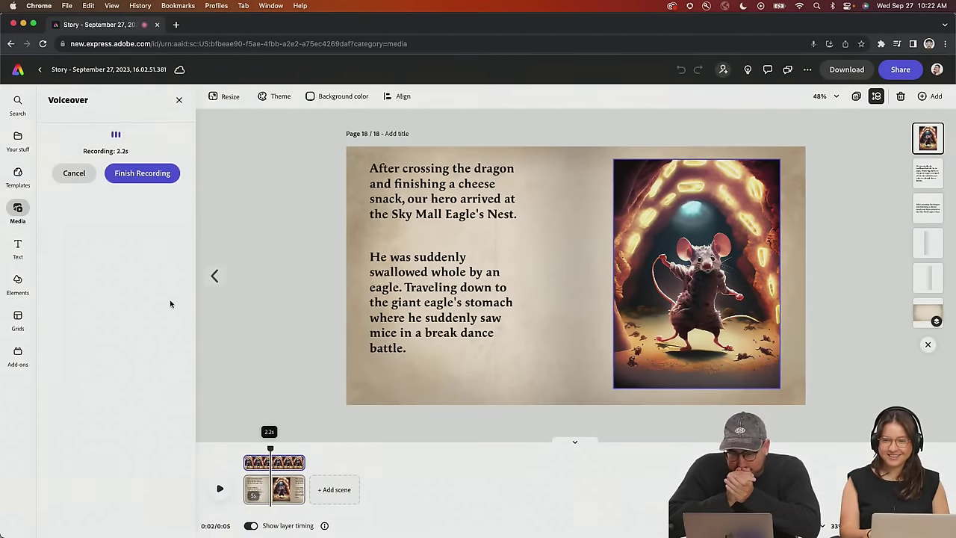
{"action": "left_click", "coordinate": [157, 176]}
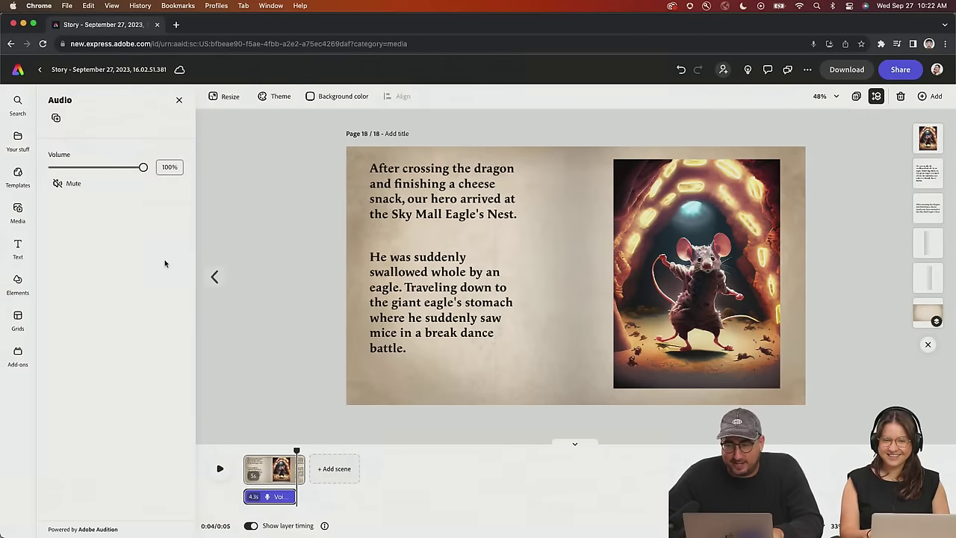
Play back the voiceover from the start, trim its end to 3.7 s and listen to the ending again
{"action": "left_click", "coordinate": [247, 451]}
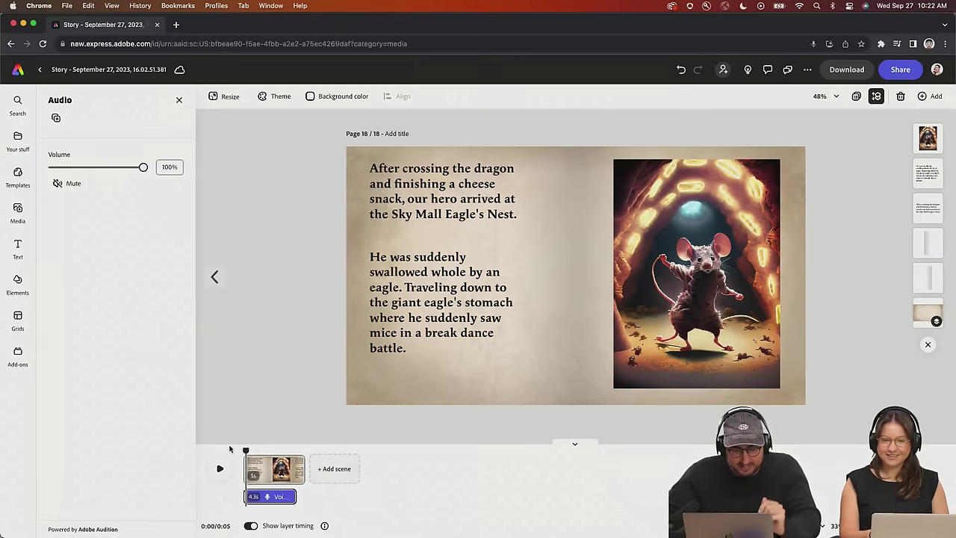
{"action": "left_click", "coordinate": [220, 468]}
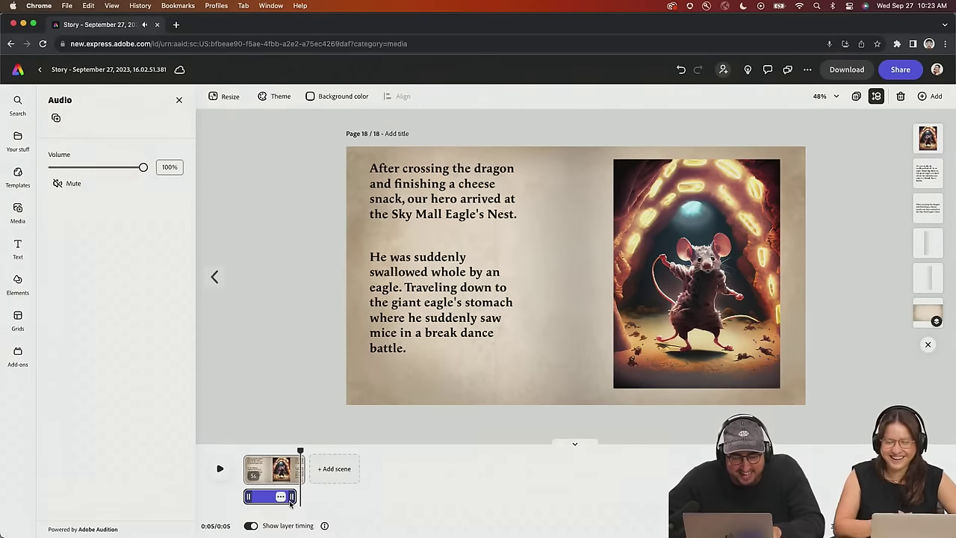
{"action": "left_click_drag", "start_coordinate": [296, 497], "coordinate": [284, 499]}
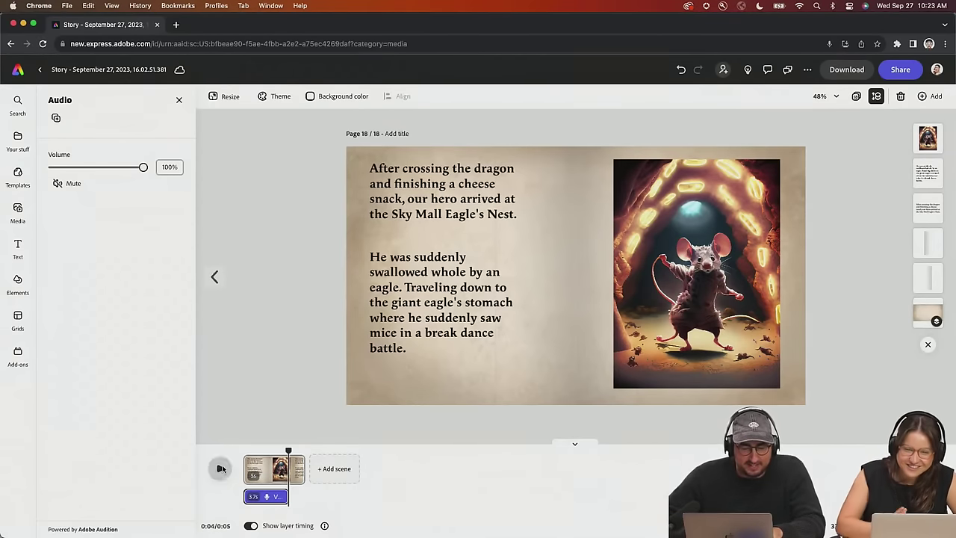
{"action": "left_click", "coordinate": [219, 468]}
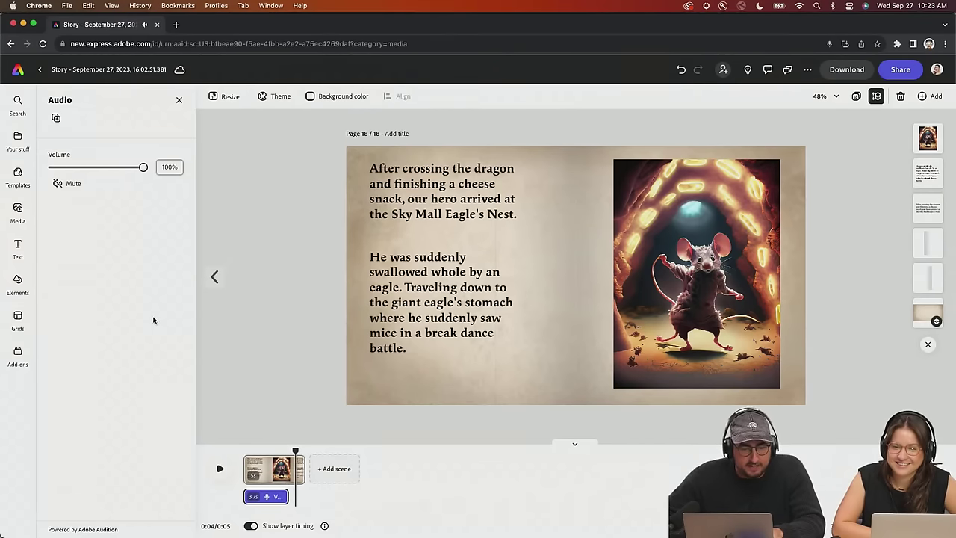
Search the stock videos for "disco lights" and browse the clips
{"action": "left_click", "coordinate": [17, 211]}
{"action": "left_click", "coordinate": [91, 121]}
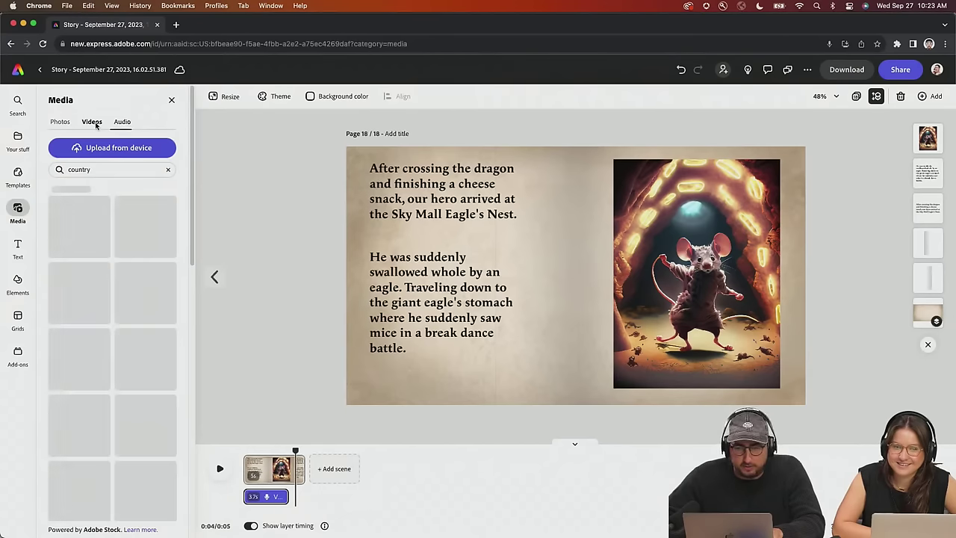
{"action": "double_click", "coordinate": [88, 169]}
{"action": "type", "text": "disco lights"}
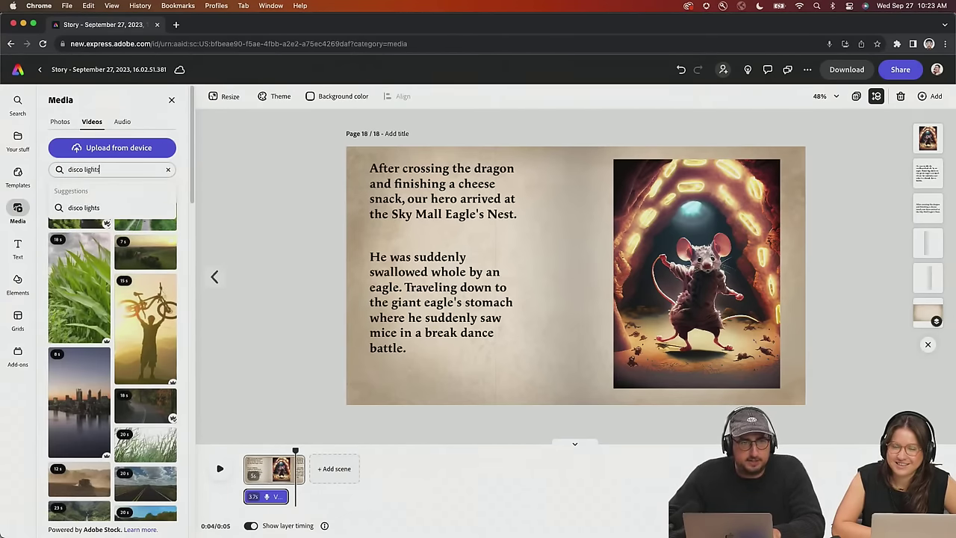
{"action": "key", "text": "Return"}
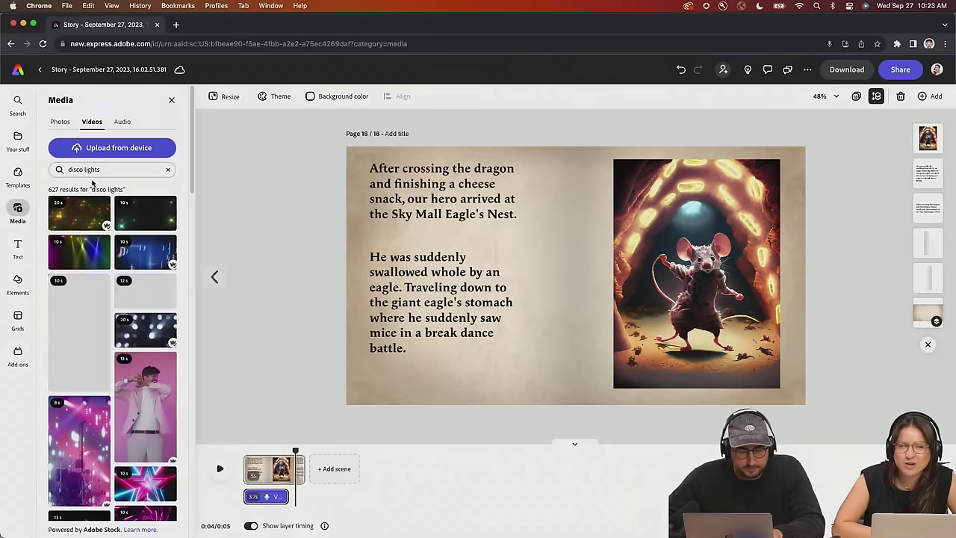
{"action": "scroll", "coordinate": [89, 365], "scroll_direction": "down", "scroll_amount": 2}
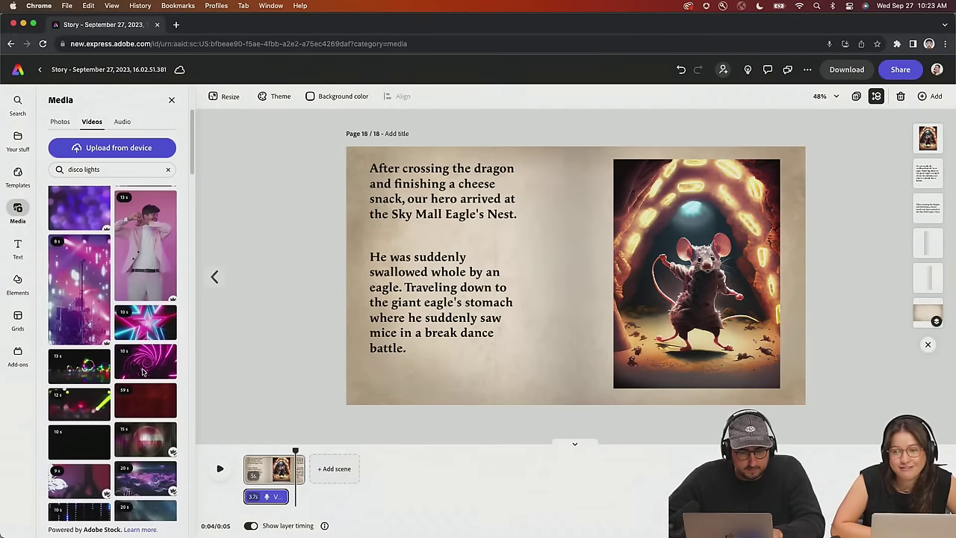
Add the 10-second pink spiral clip to page 18 and fit it exactly over the mouse illustration
{"action": "left_click", "coordinate": [143, 371]}
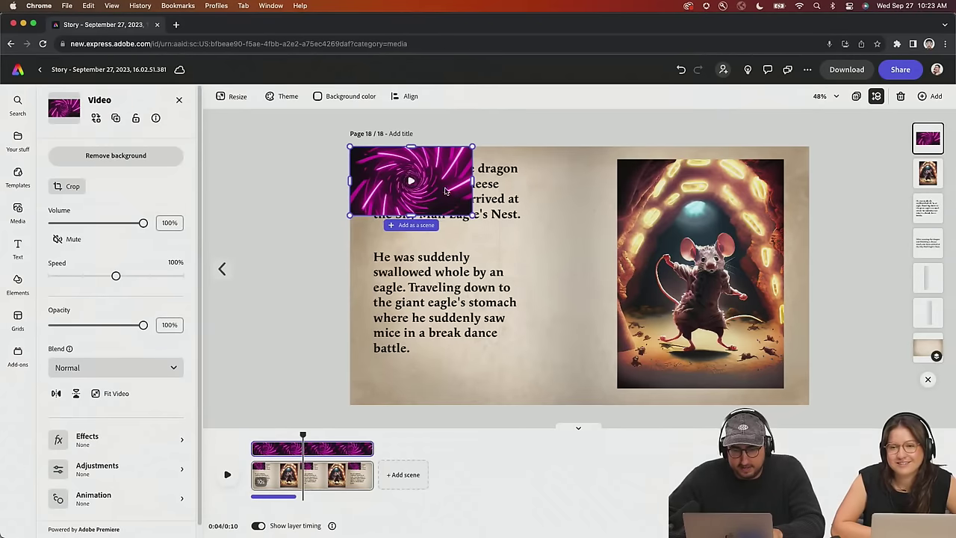
{"action": "left_click_drag", "start_coordinate": [446, 191], "coordinate": [783, 196]}
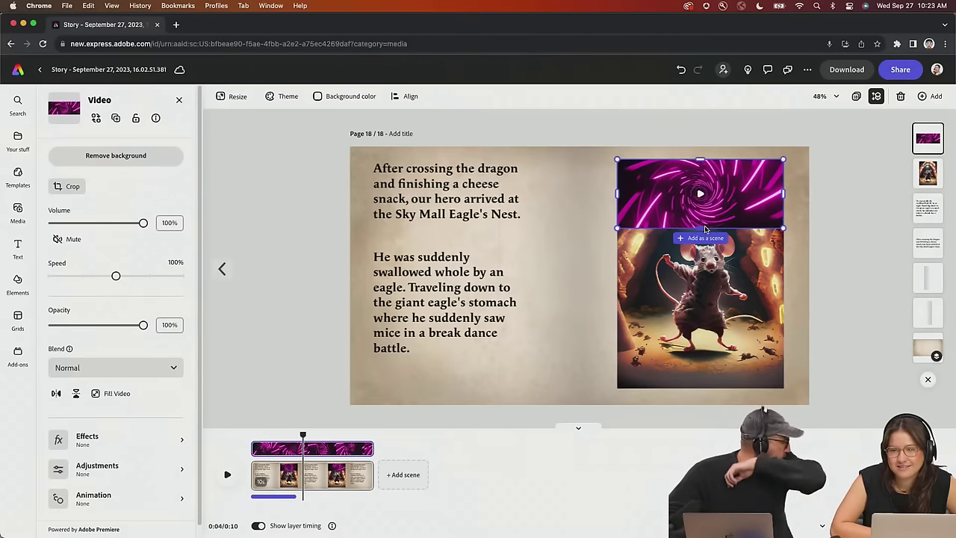
{"action": "left_click_drag", "start_coordinate": [698, 229], "coordinate": [701, 389]}
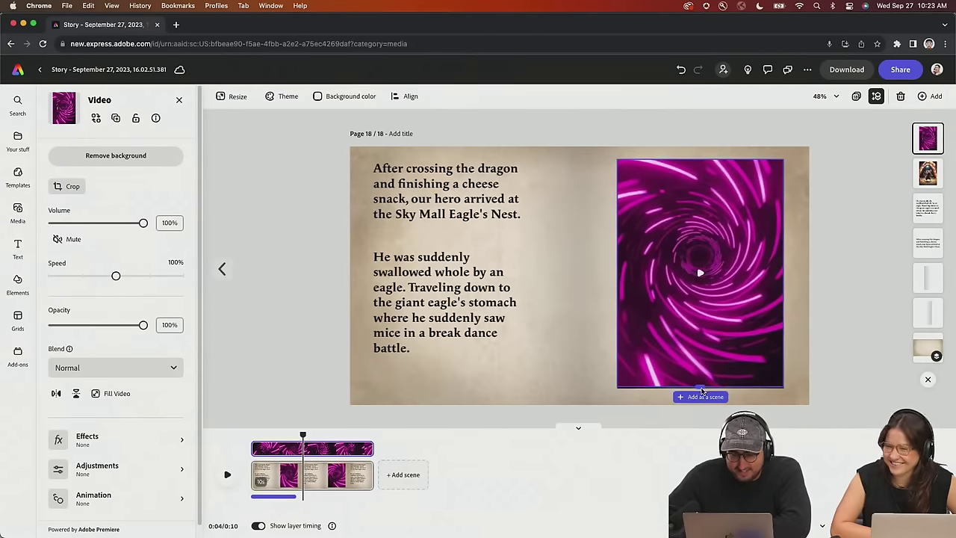
Set the spiral clip's blend mode to Screen and play the page to preview the disco effect
{"action": "left_click", "coordinate": [124, 371]}
{"action": "left_click", "coordinate": [122, 478]}
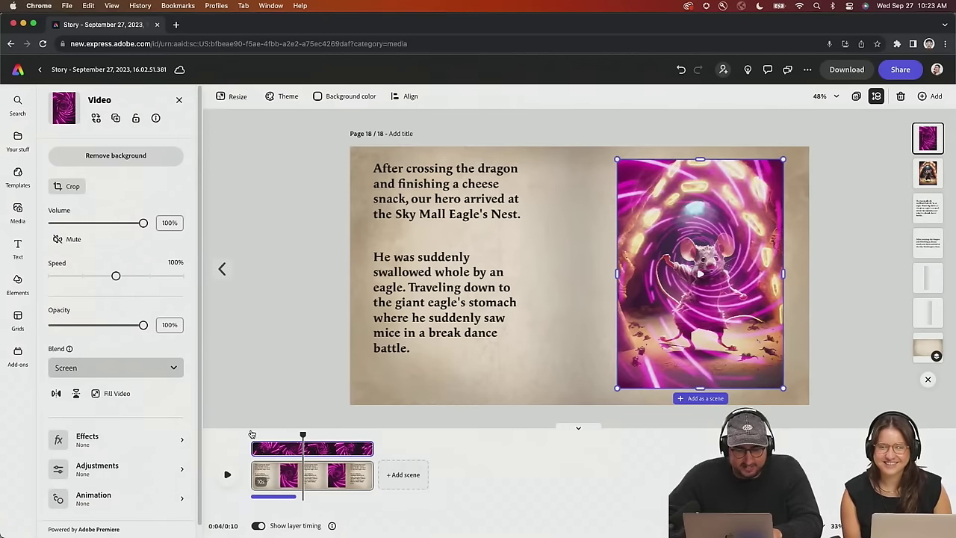
{"action": "left_click", "coordinate": [228, 475]}
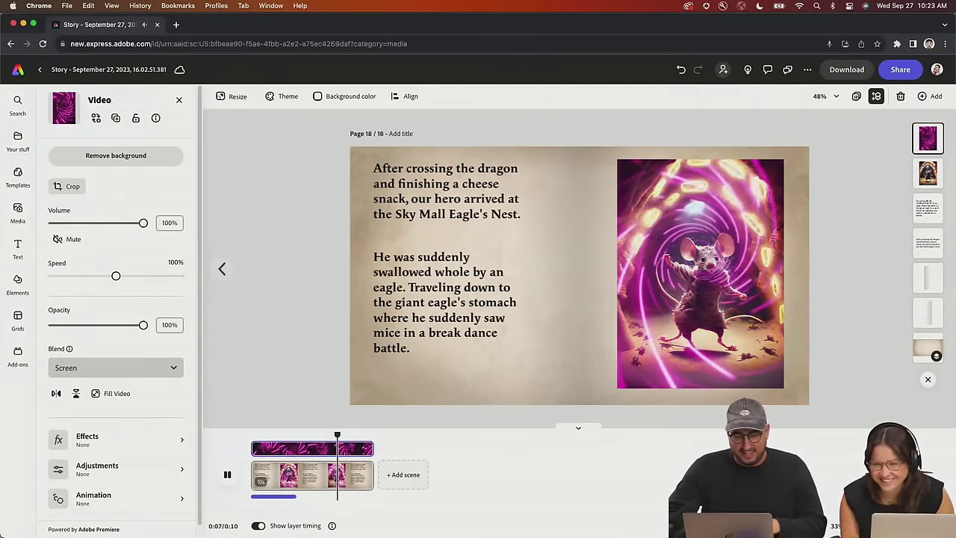
{"action": "key", "text": "space"}
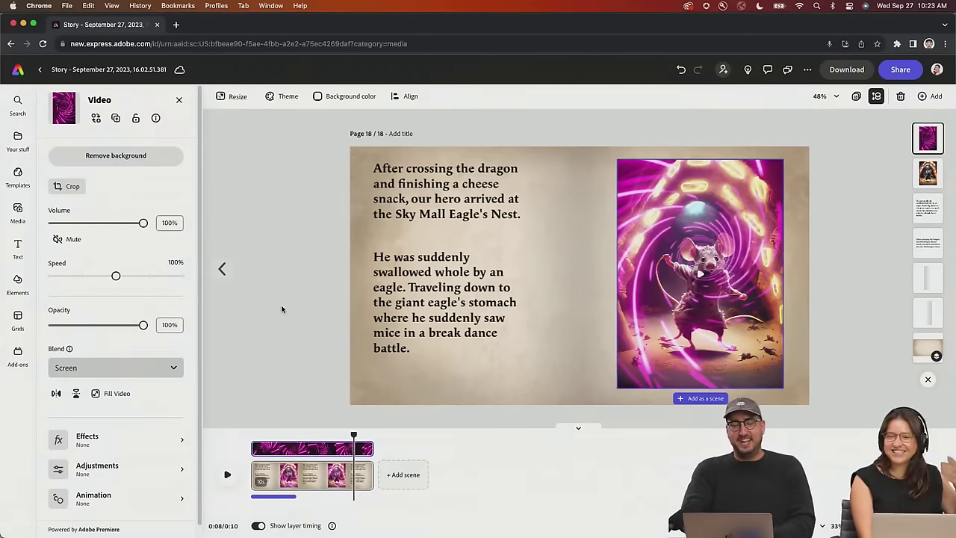
Go back through the storybook to page 14, with the flaming golden goblet, and play it from the start
{"action": "left_click", "coordinate": [221, 269]}
{"action": "left_click", "coordinate": [217, 270]}
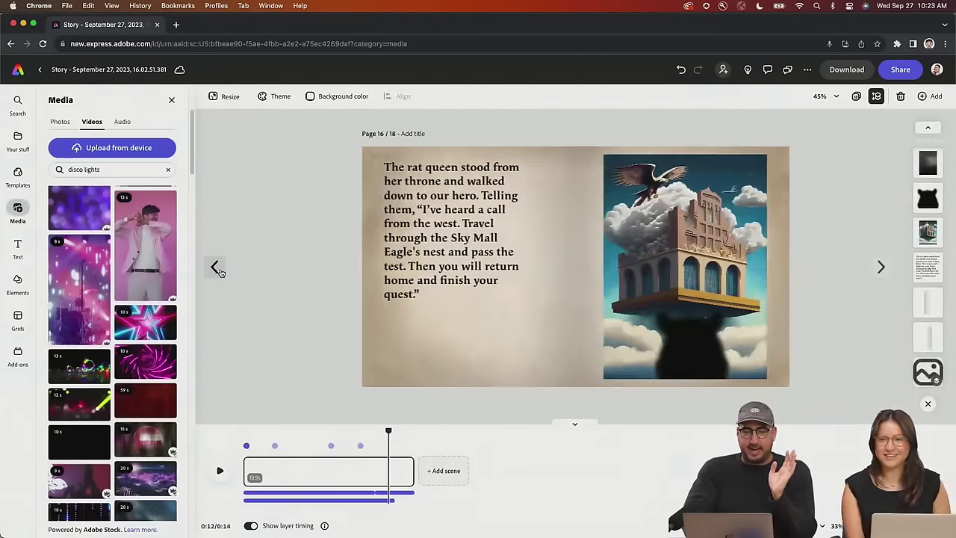
{"action": "left_click", "coordinate": [217, 270]}
{"action": "left_click", "coordinate": [217, 270]}
{"action": "left_click", "coordinate": [218, 272]}
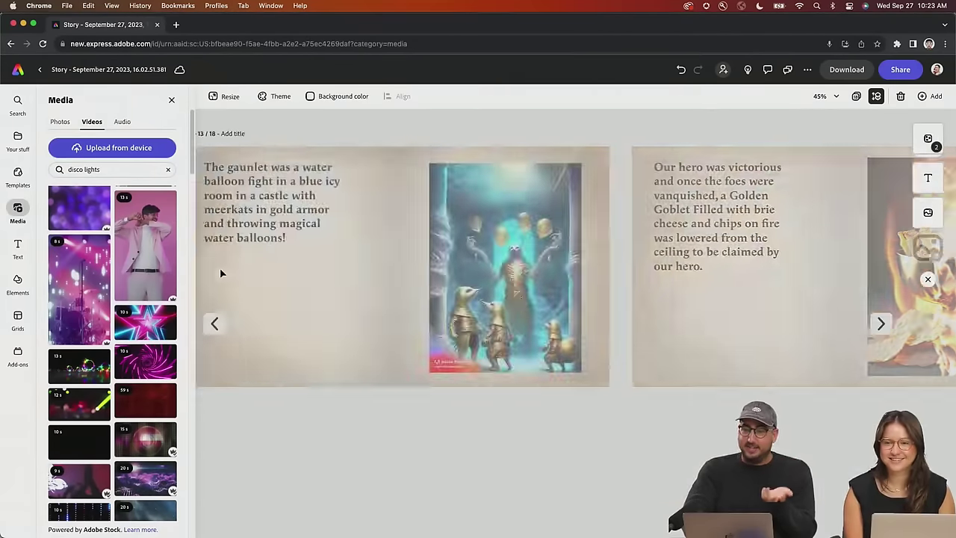
{"action": "left_click", "coordinate": [881, 322]}
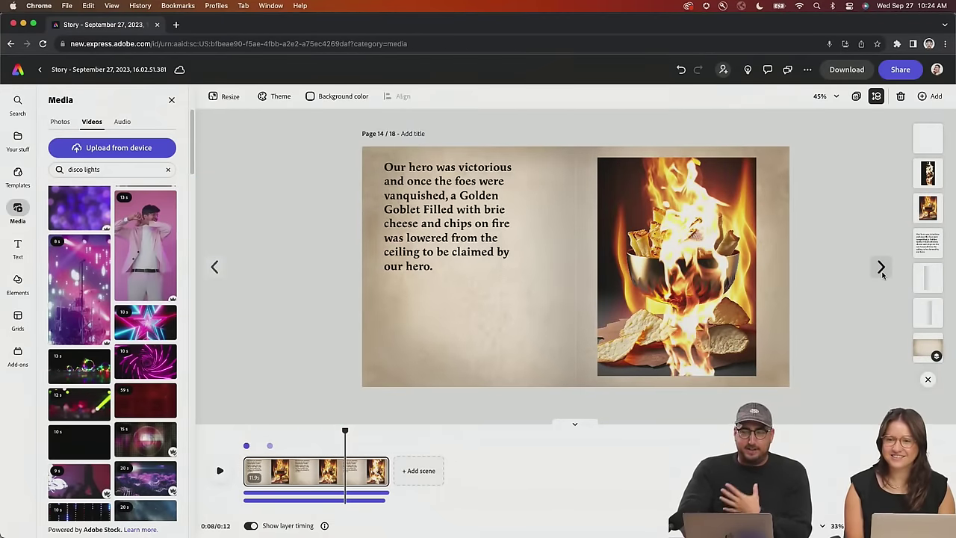
{"action": "left_click", "coordinate": [243, 433]}
{"action": "left_click", "coordinate": [219, 470]}
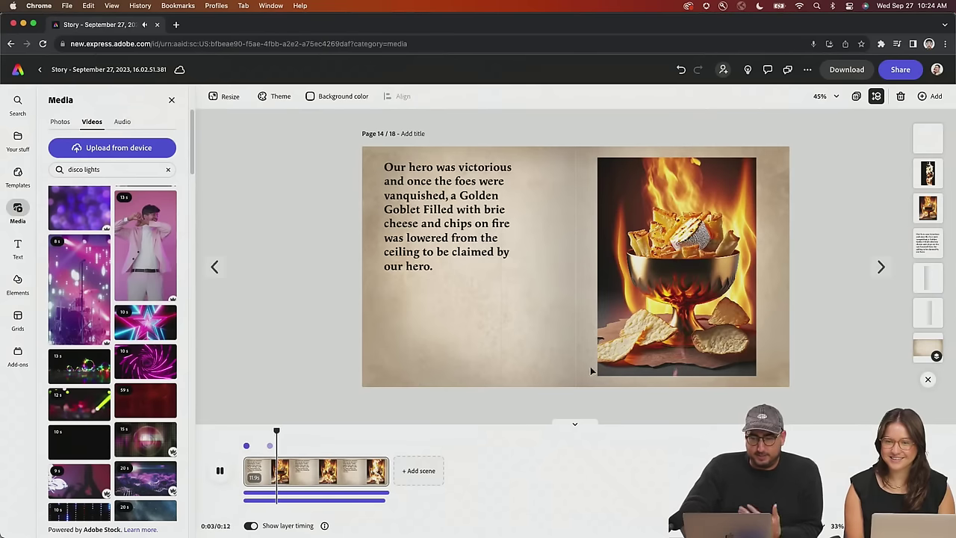
Play page 15 with the armored chinchilla, and play page 16 with the Sky Mall Eagle's nest from the start
{"action": "left_click", "coordinate": [881, 267]}
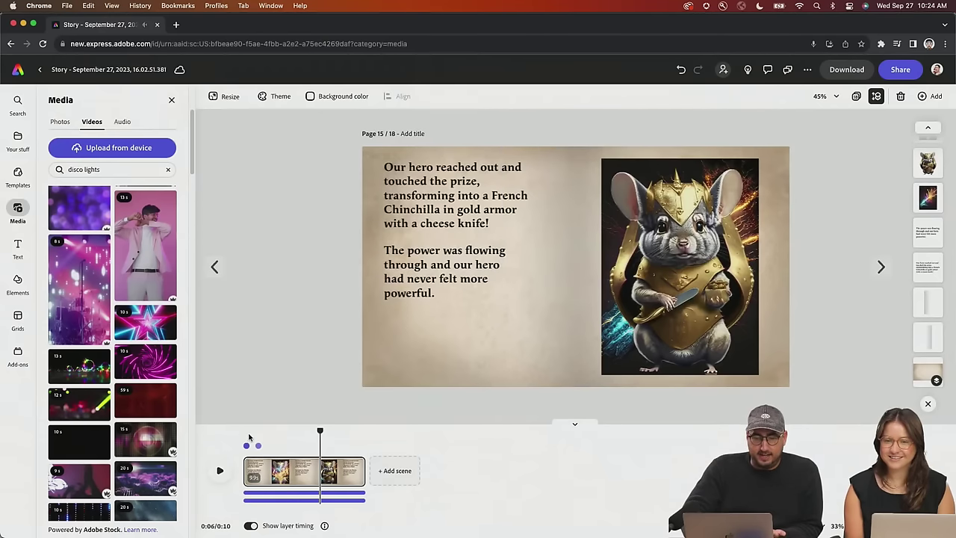
{"action": "left_click", "coordinate": [219, 470]}
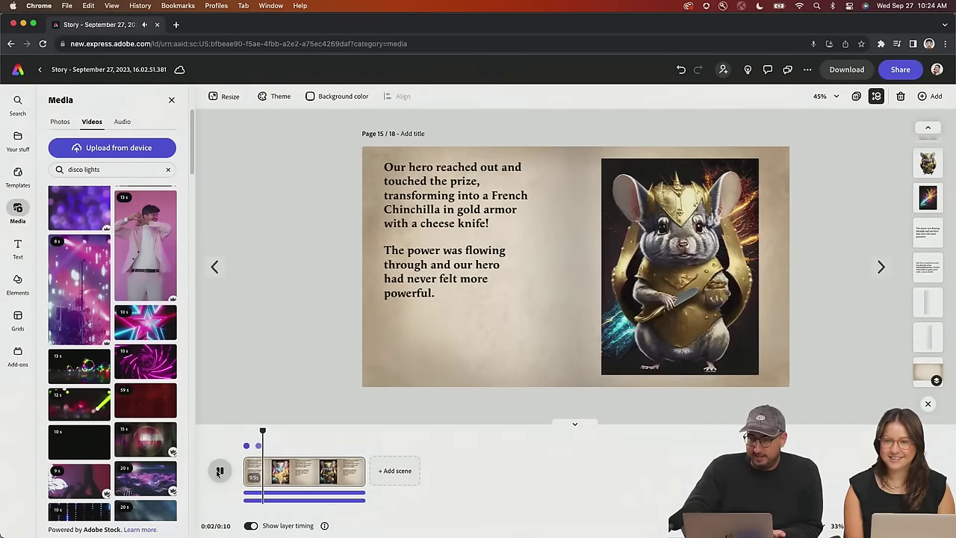
{"action": "left_click", "coordinate": [880, 267]}
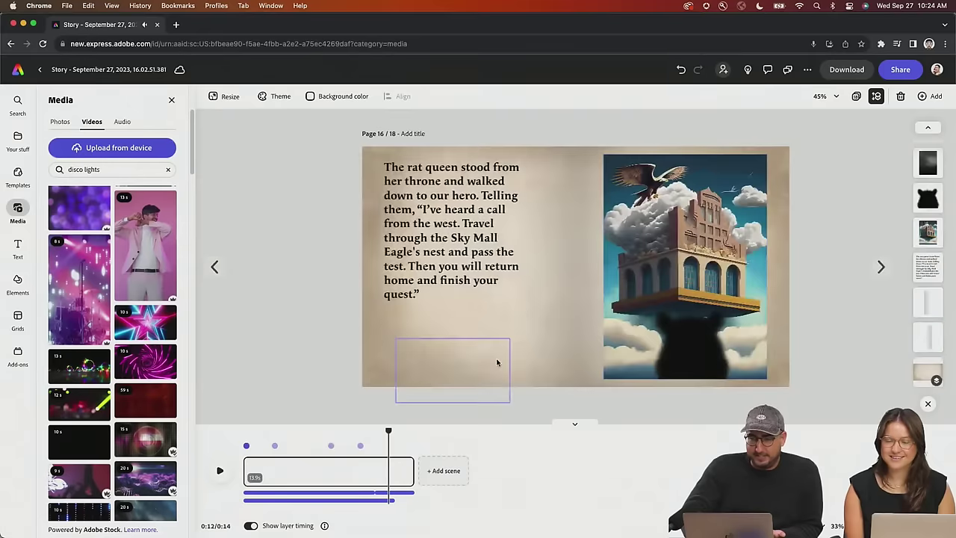
{"action": "left_click", "coordinate": [246, 444]}
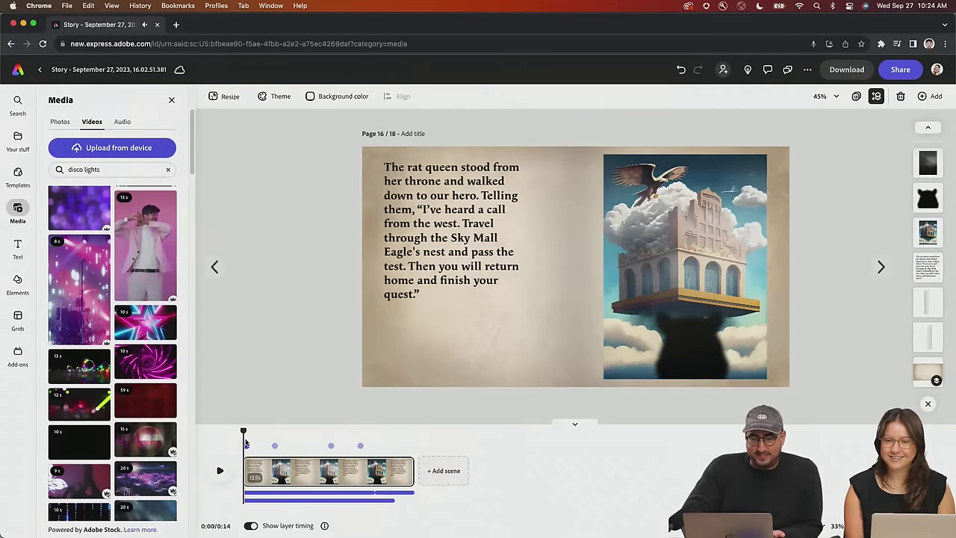
{"action": "left_click", "coordinate": [219, 470]}
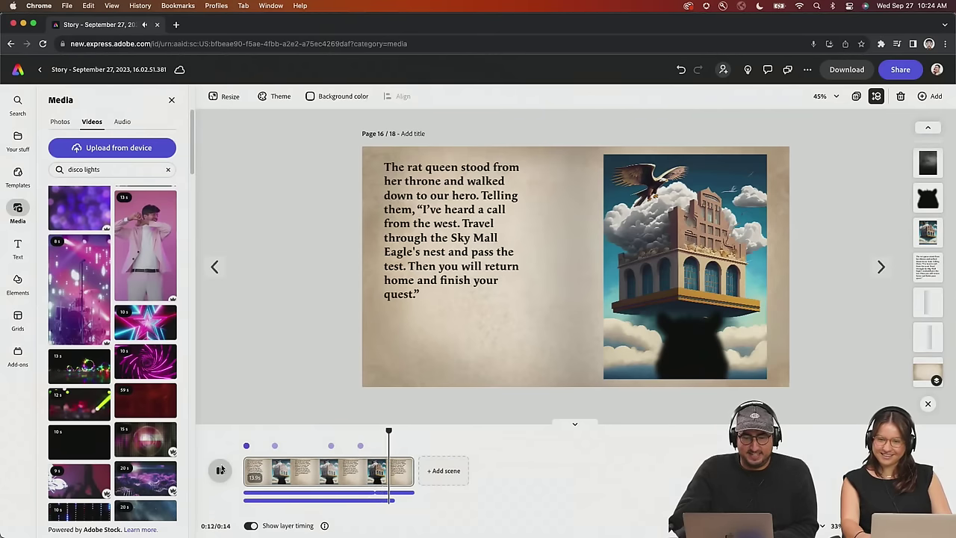
{"action": "left_click", "coordinate": [221, 469]}
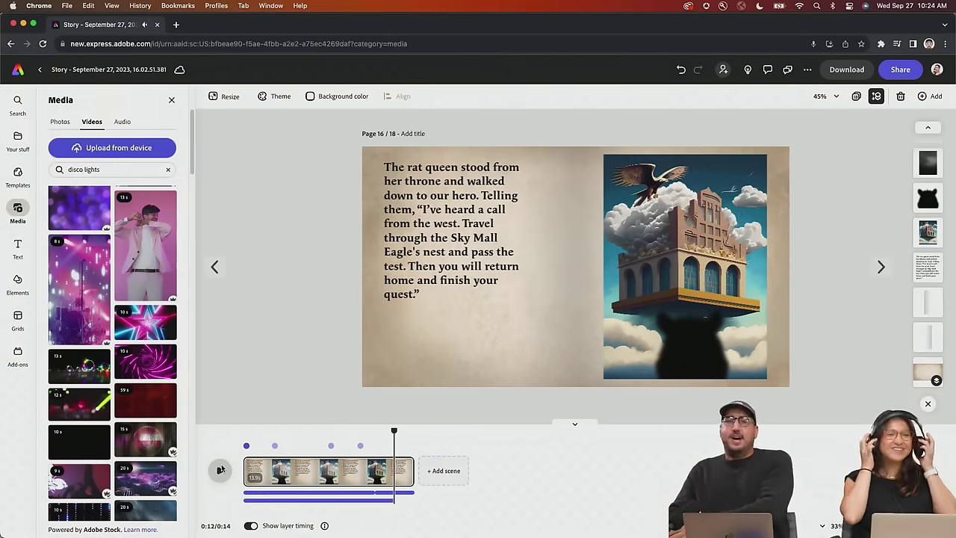